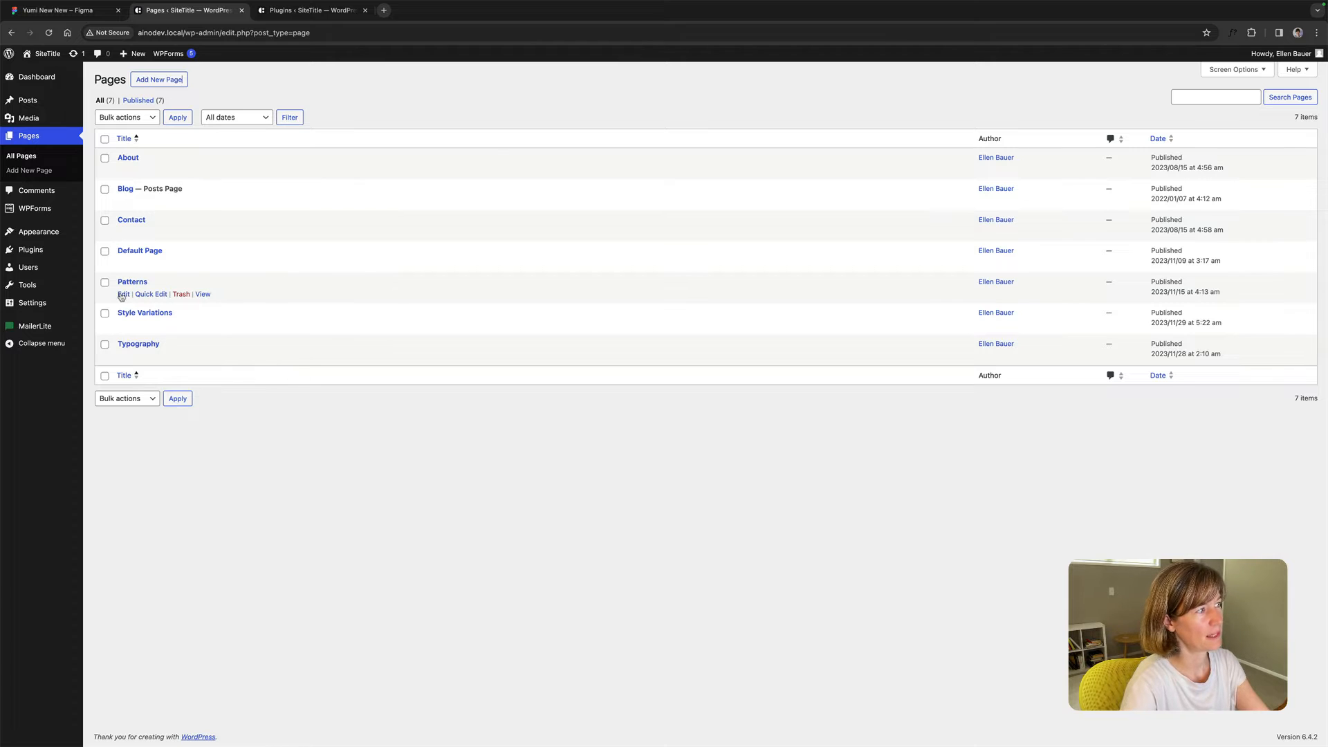
Open the Patterns page for editing and look through its content down to the Get in touch section.
left_click(122, 294)
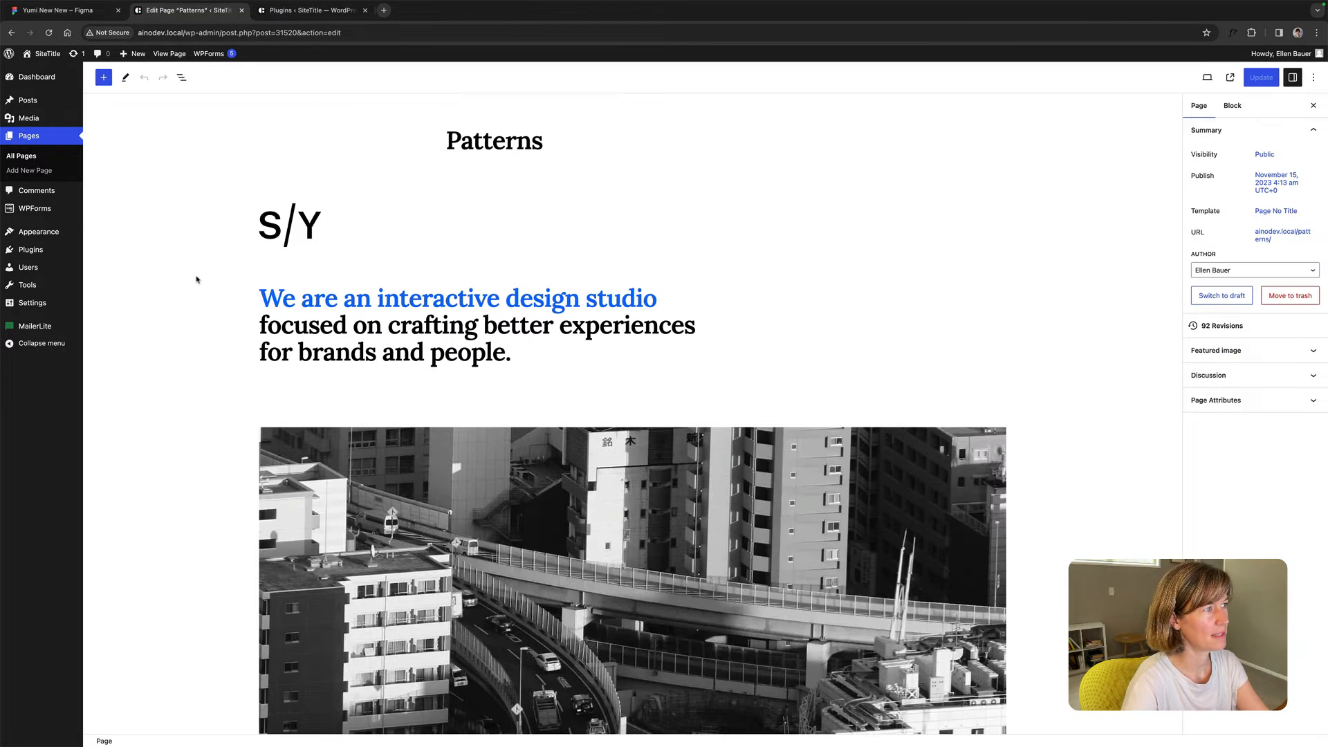
scroll(198, 278, "down", 15)
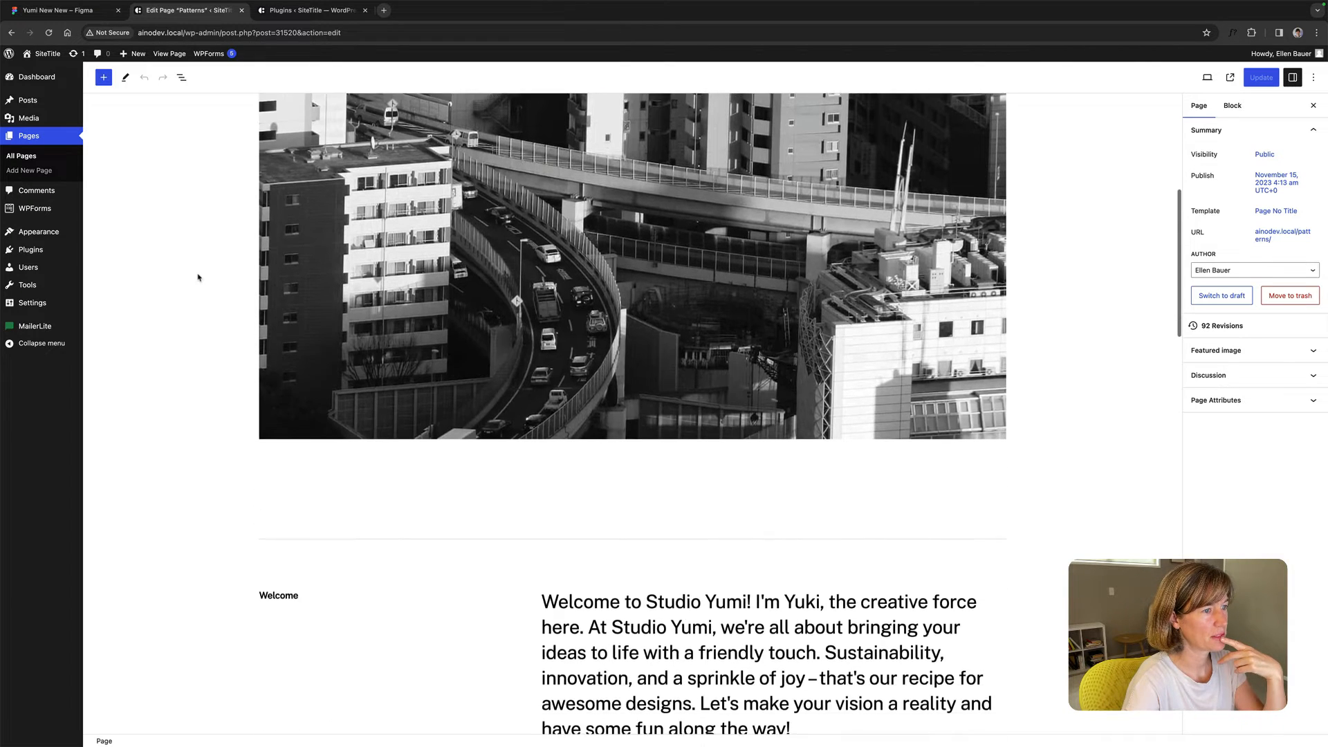
scroll(198, 277, "down", 13)
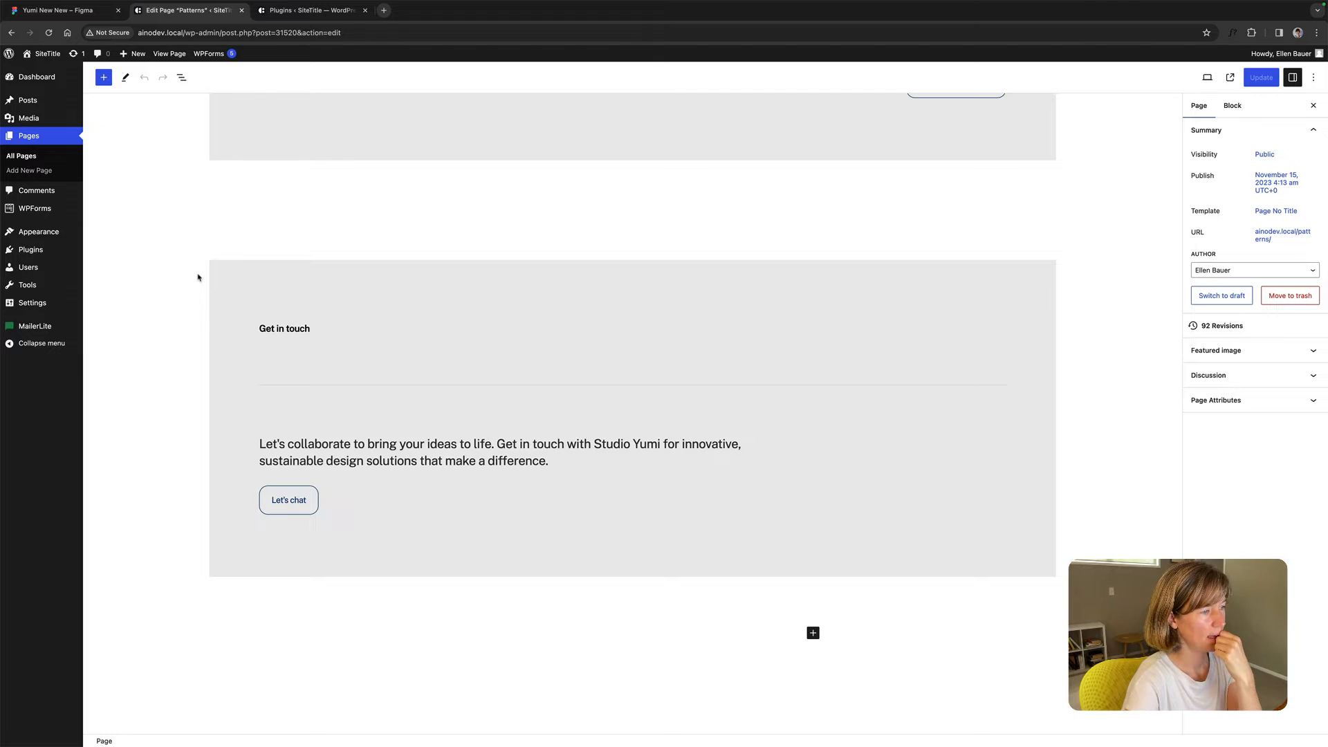
scroll(222, 475, "up", 1)
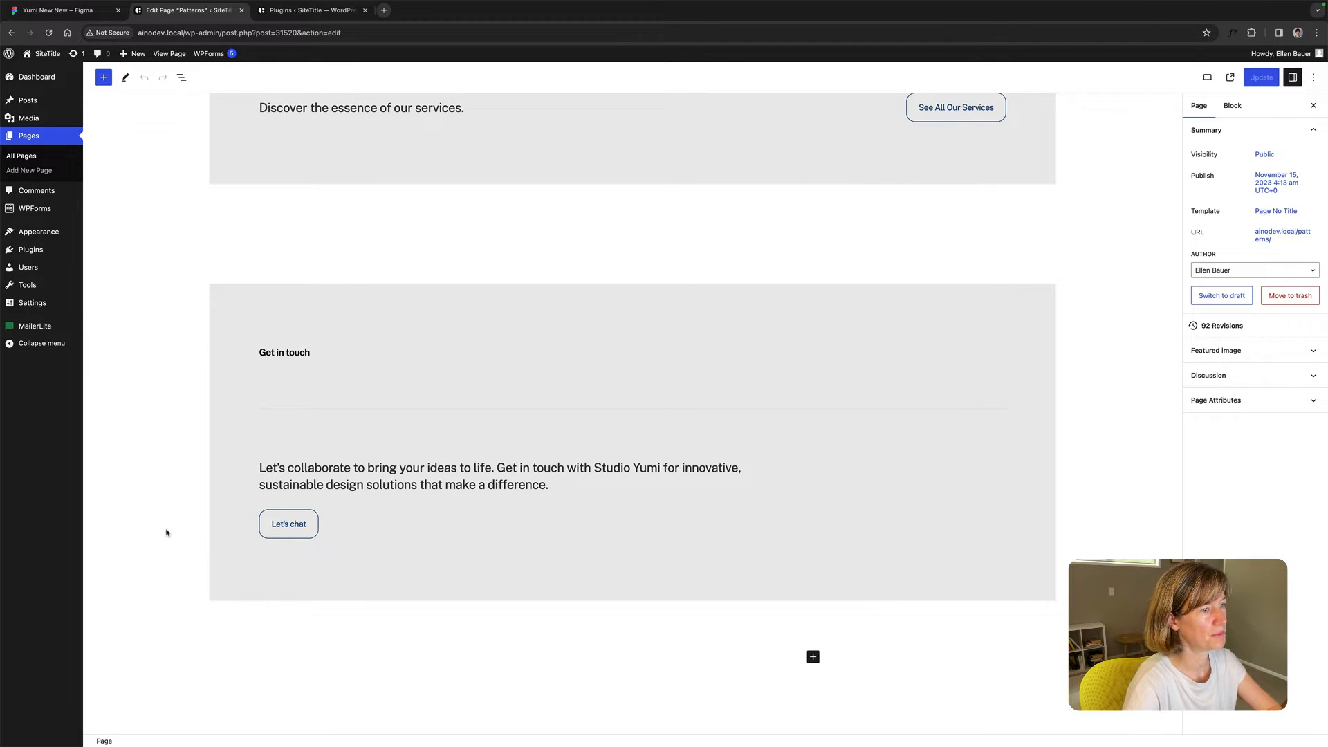
scroll(168, 533, "down", 1)
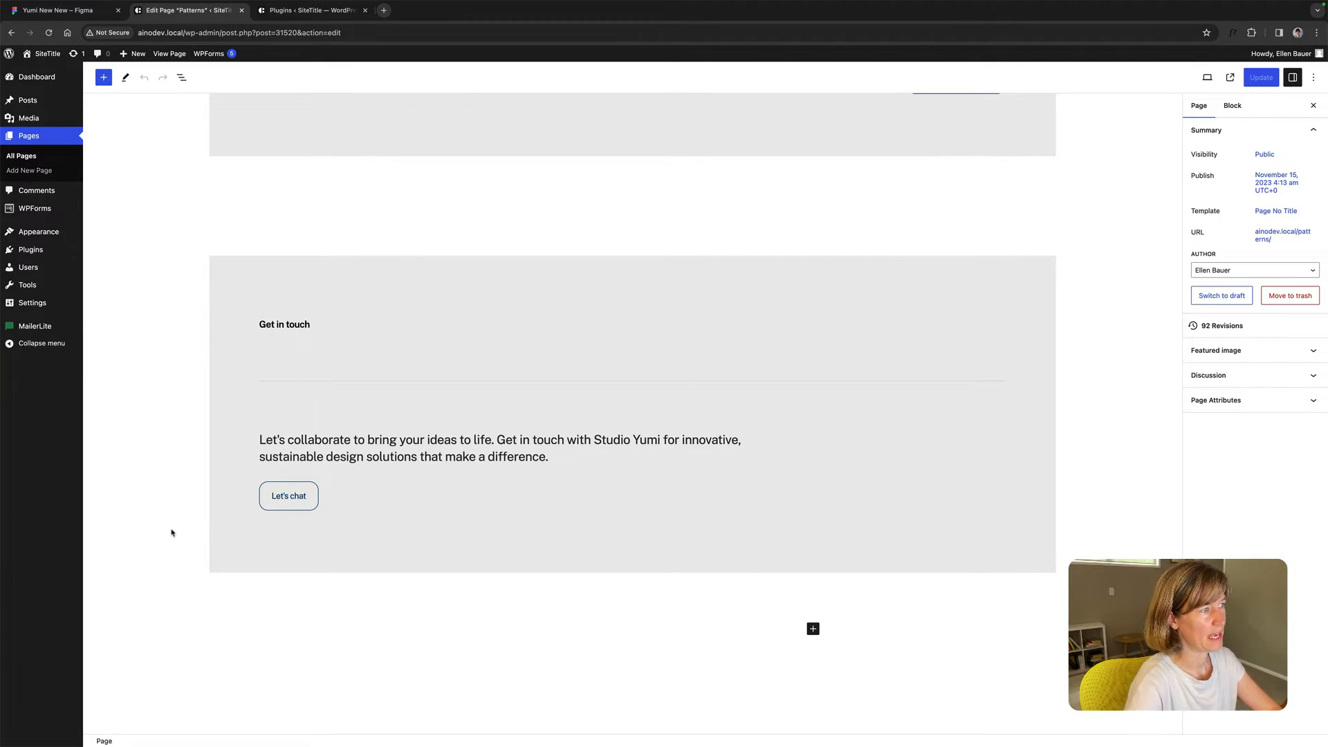
scroll(172, 532, "down", 1)
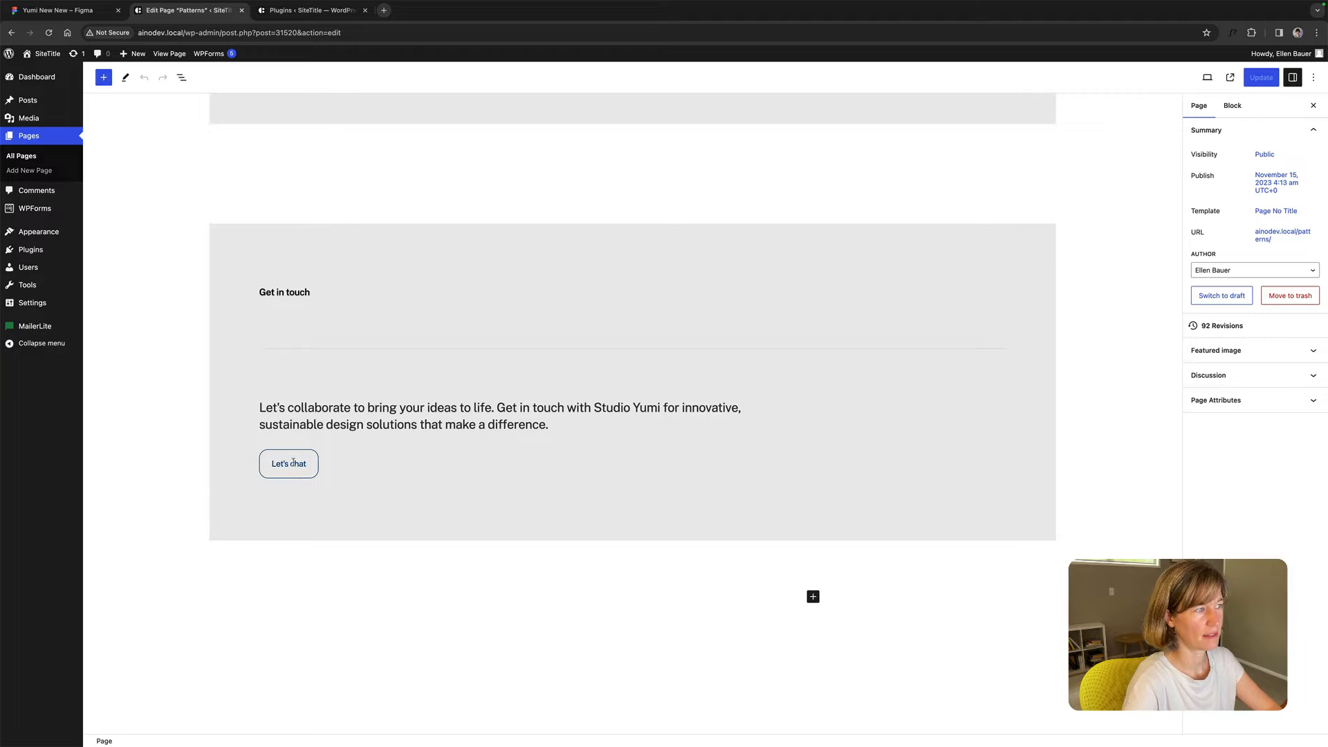
Switch to Visual Studio Code in full screen, showing the file explorer with the interface zoomed out one level.
key("ctrl+Right")
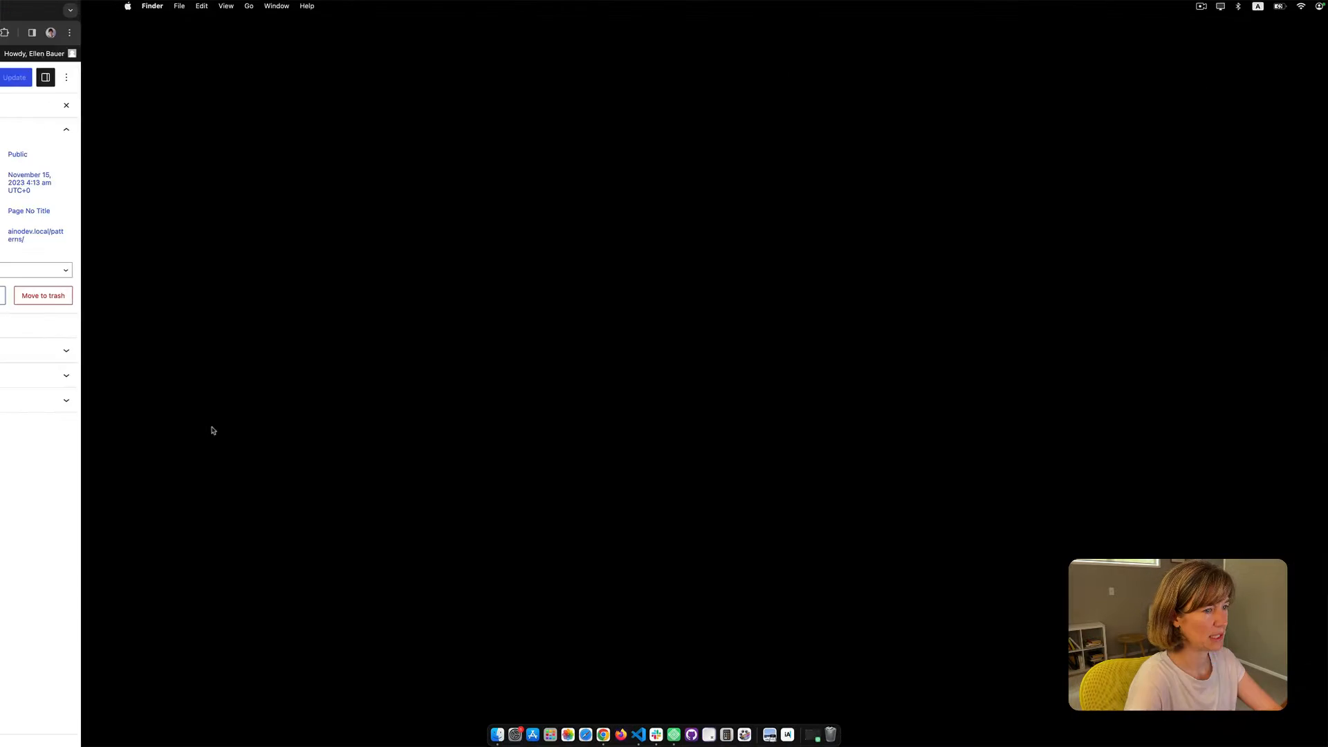
left_click(638, 733)
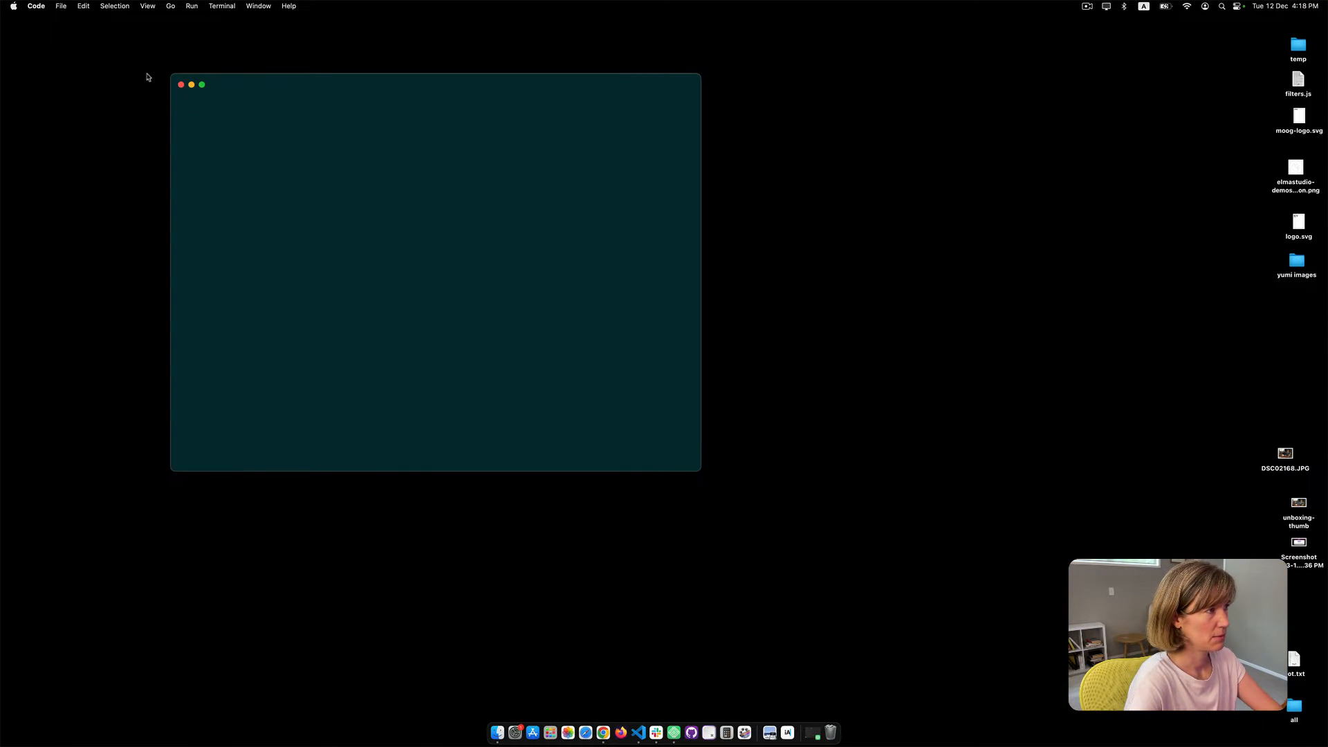
mouse_move(204, 89)
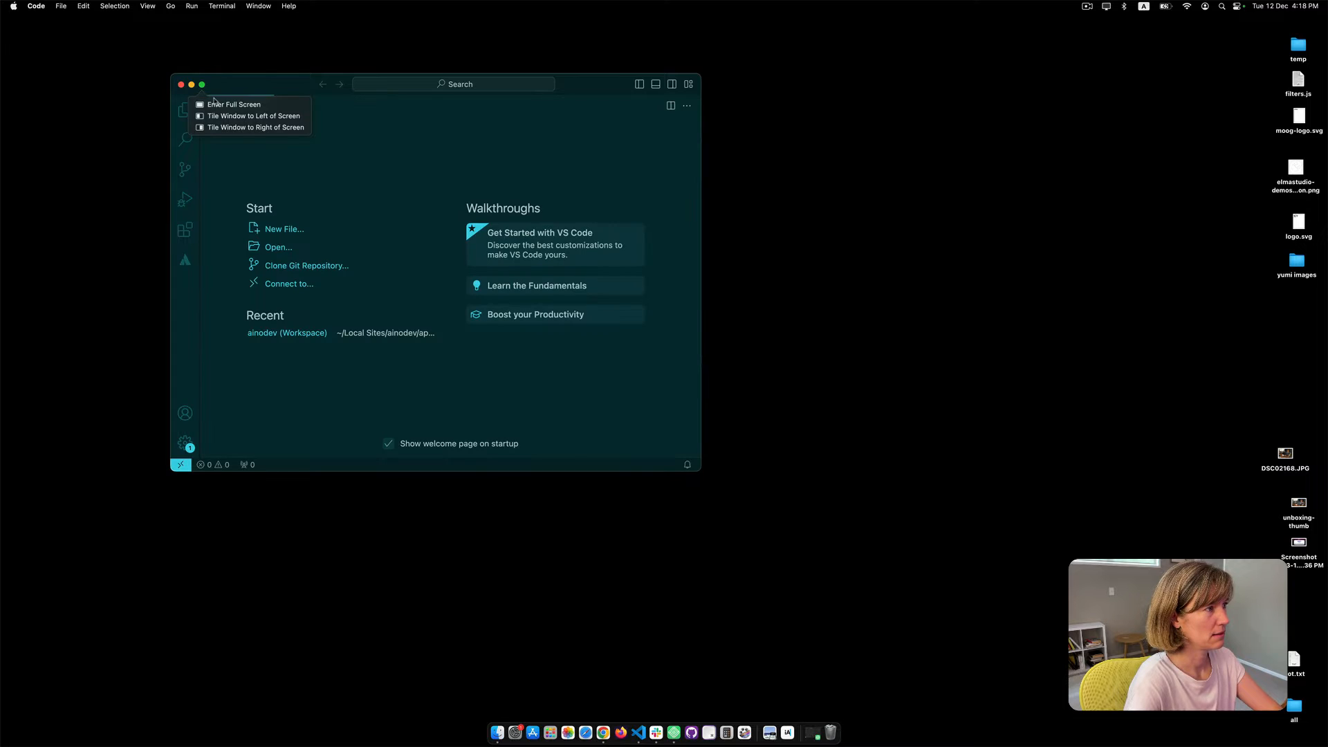
left_click(267, 105)
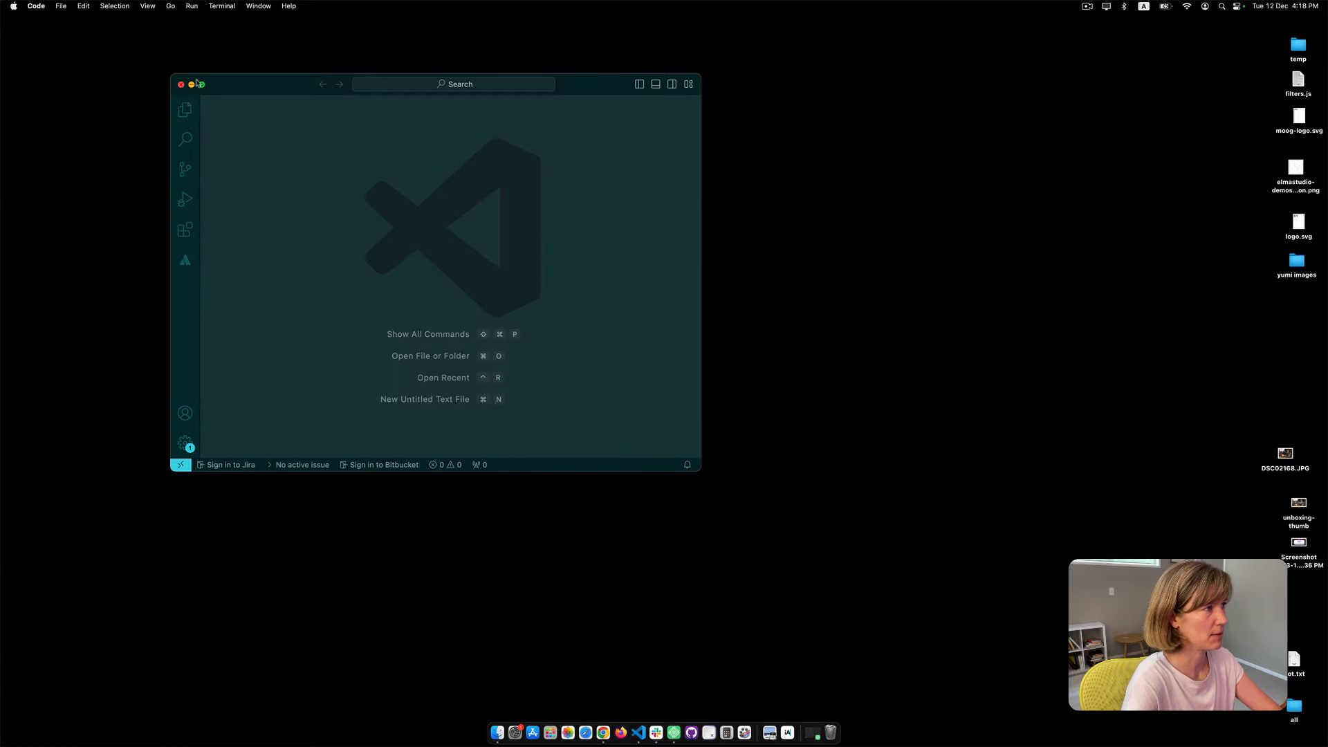
left_click(203, 85)
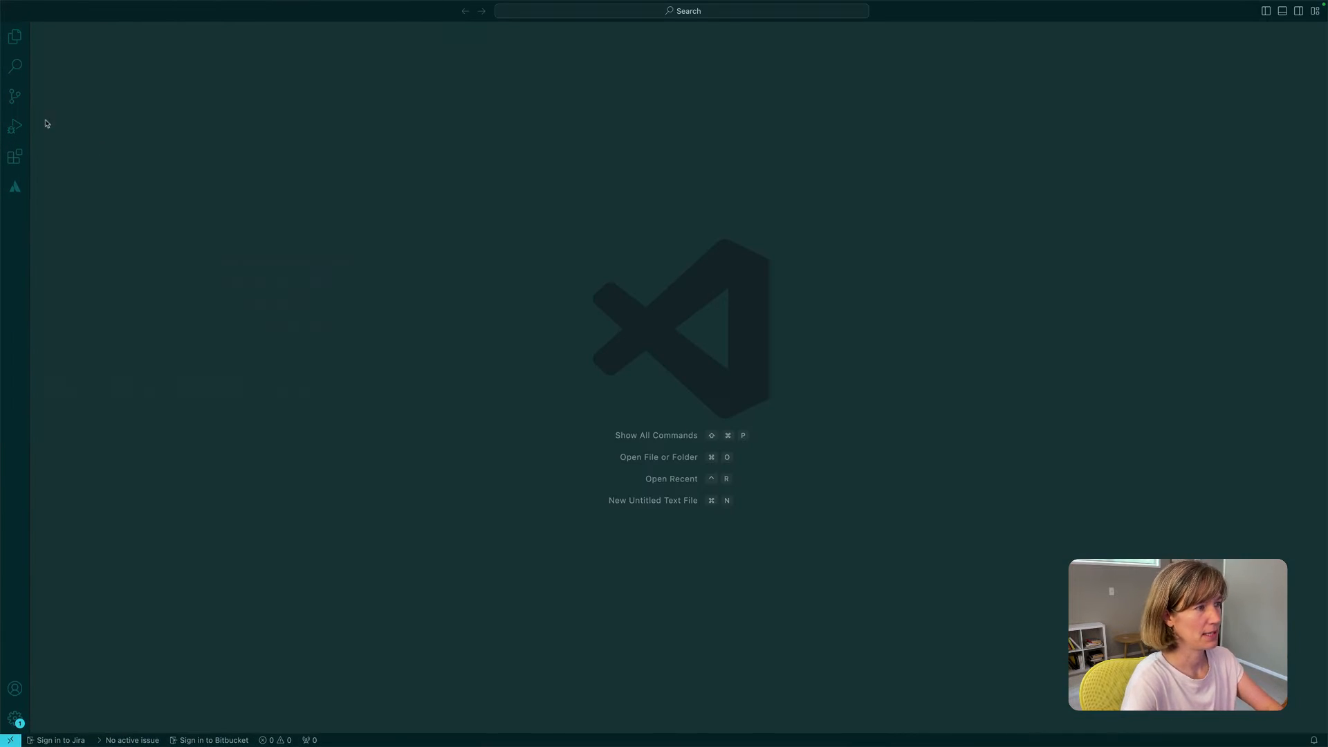
left_click(15, 37)
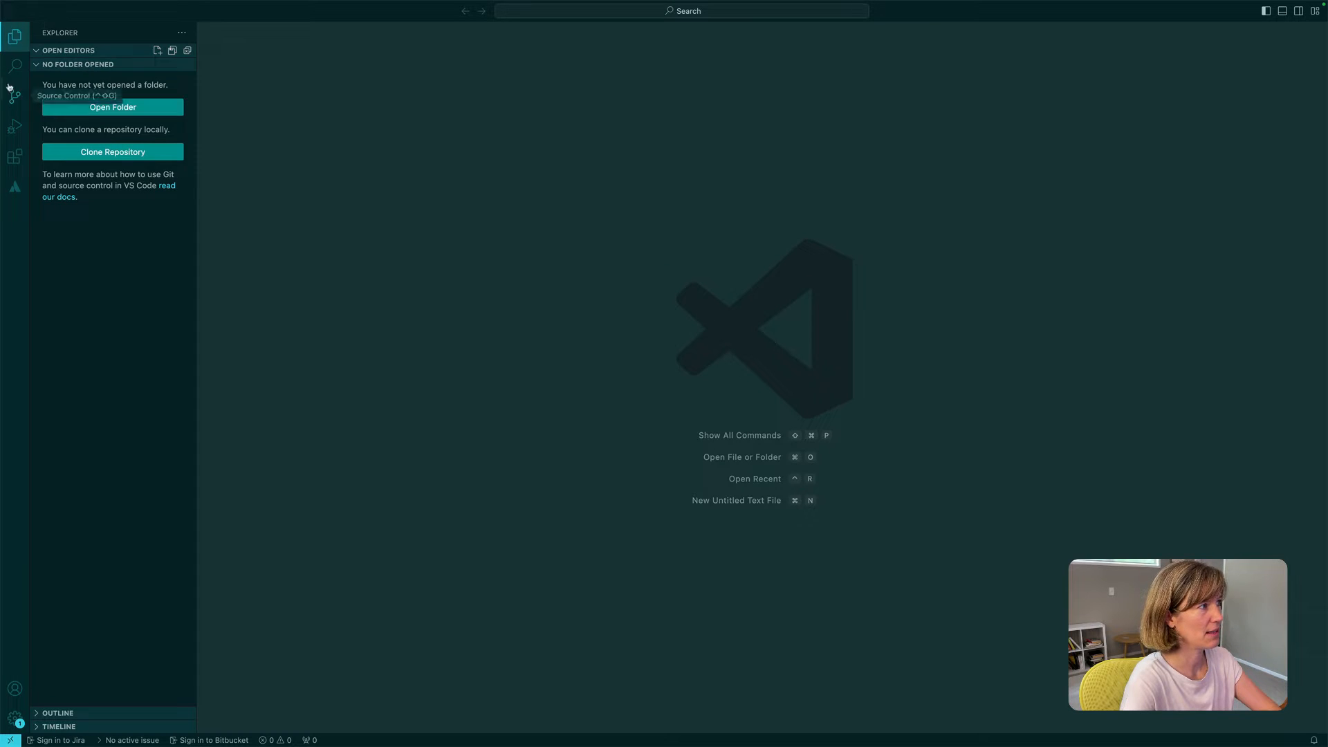
key("super+minus")
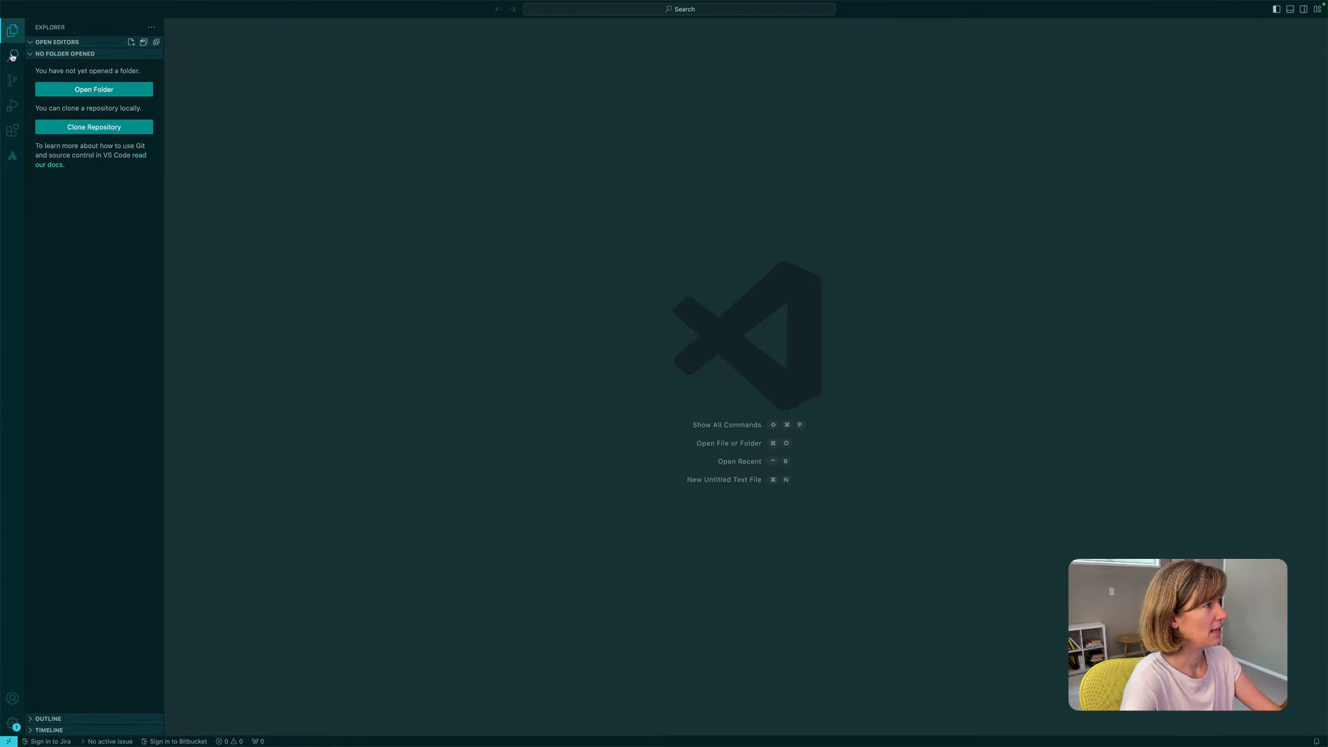
Open the recent ainodev workspace and close the Welcome page.
mouse_move(98, 3)
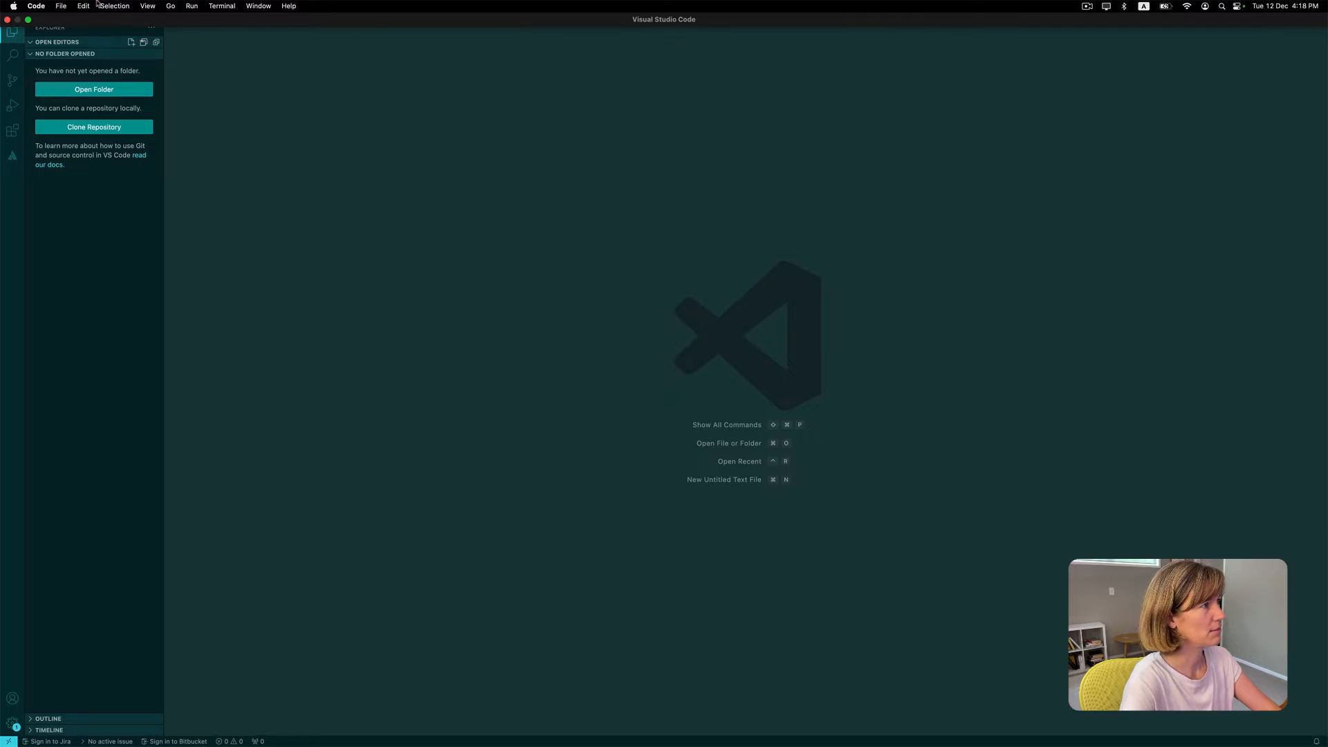
left_click(62, 6)
mouse_move(111, 96)
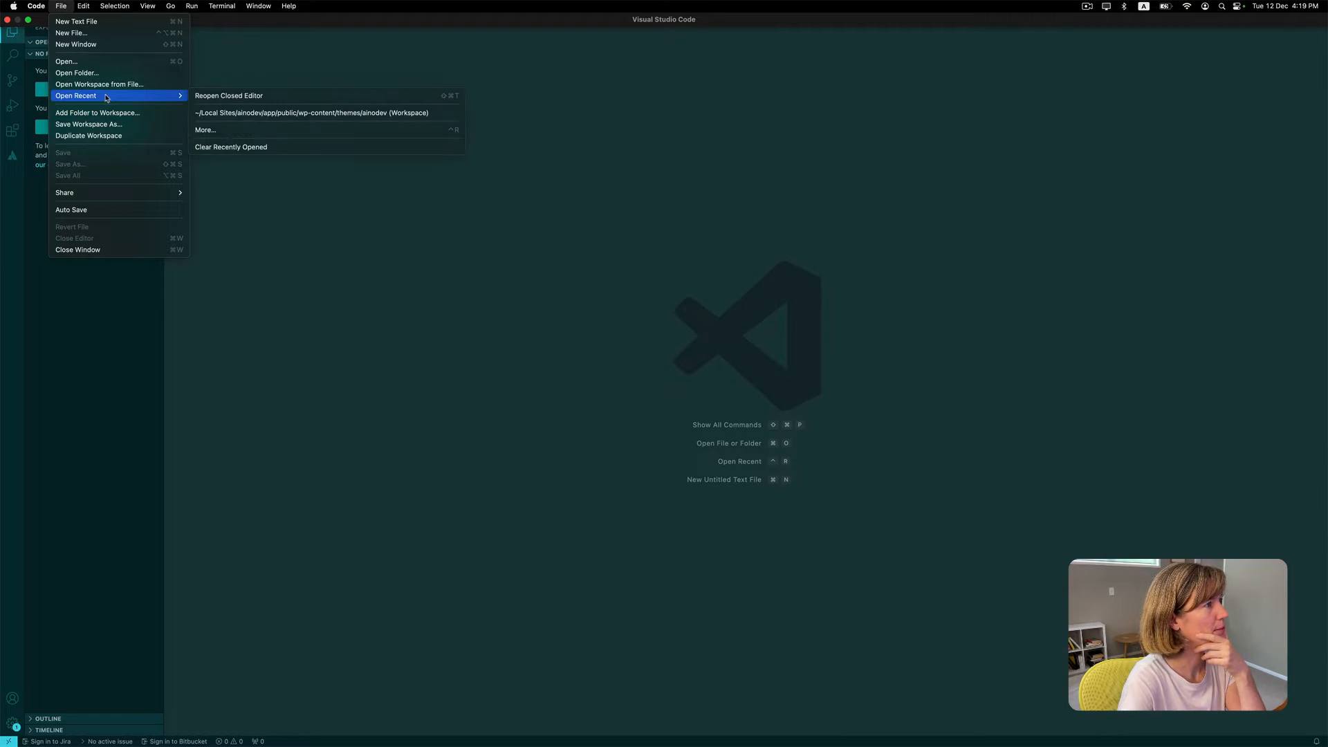
left_click(278, 113)
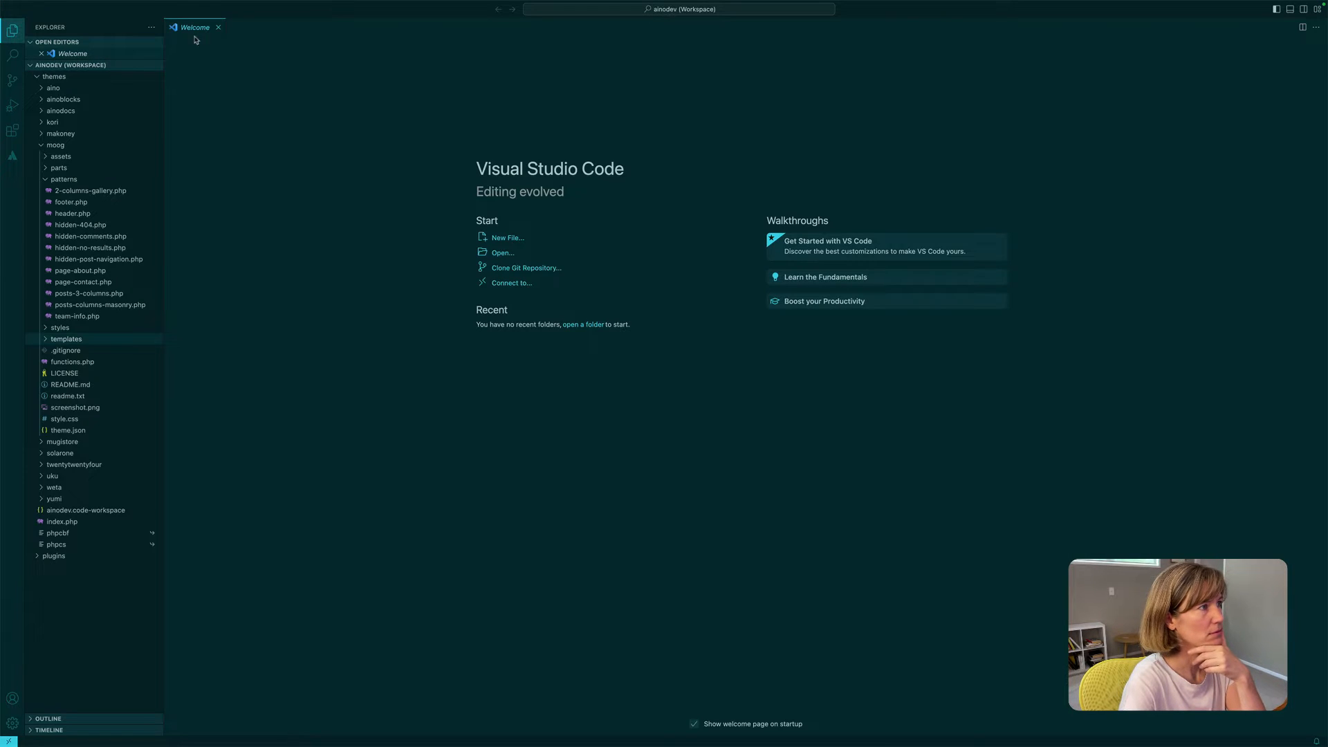
left_click(218, 27)
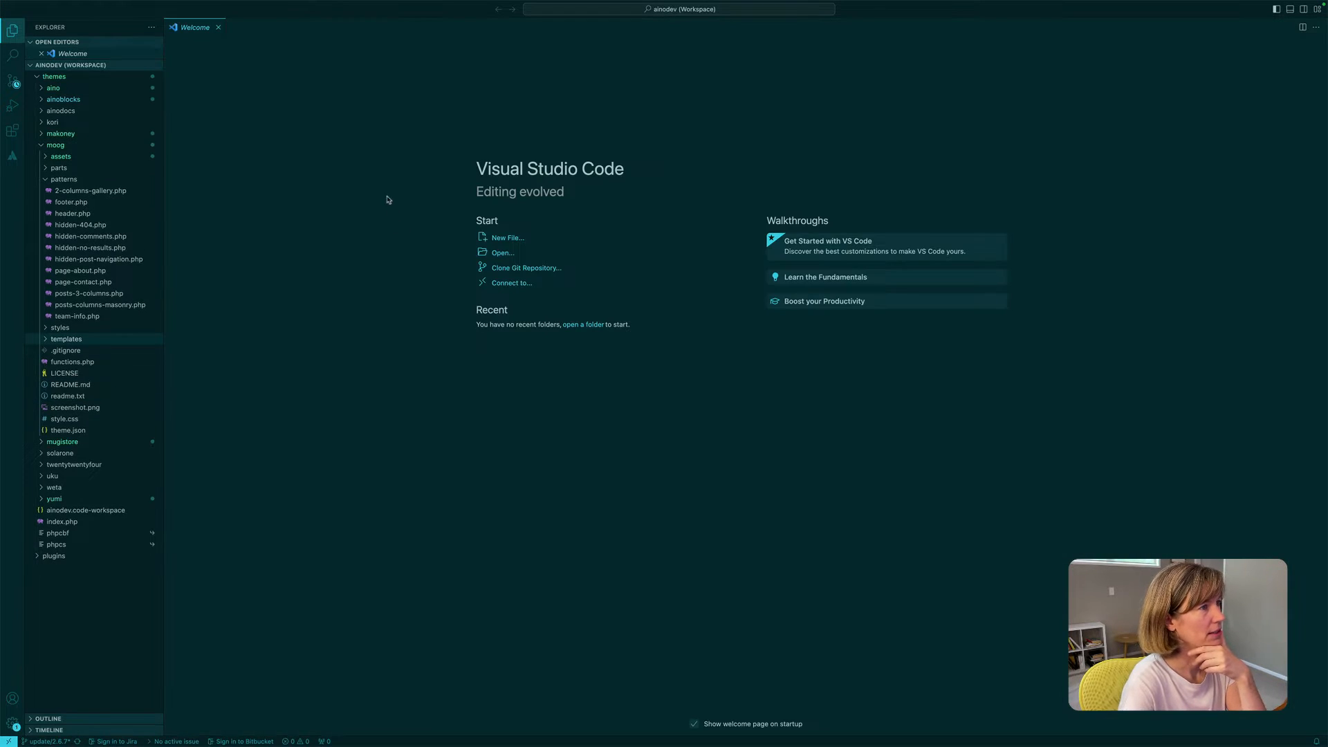
left_click(218, 27)
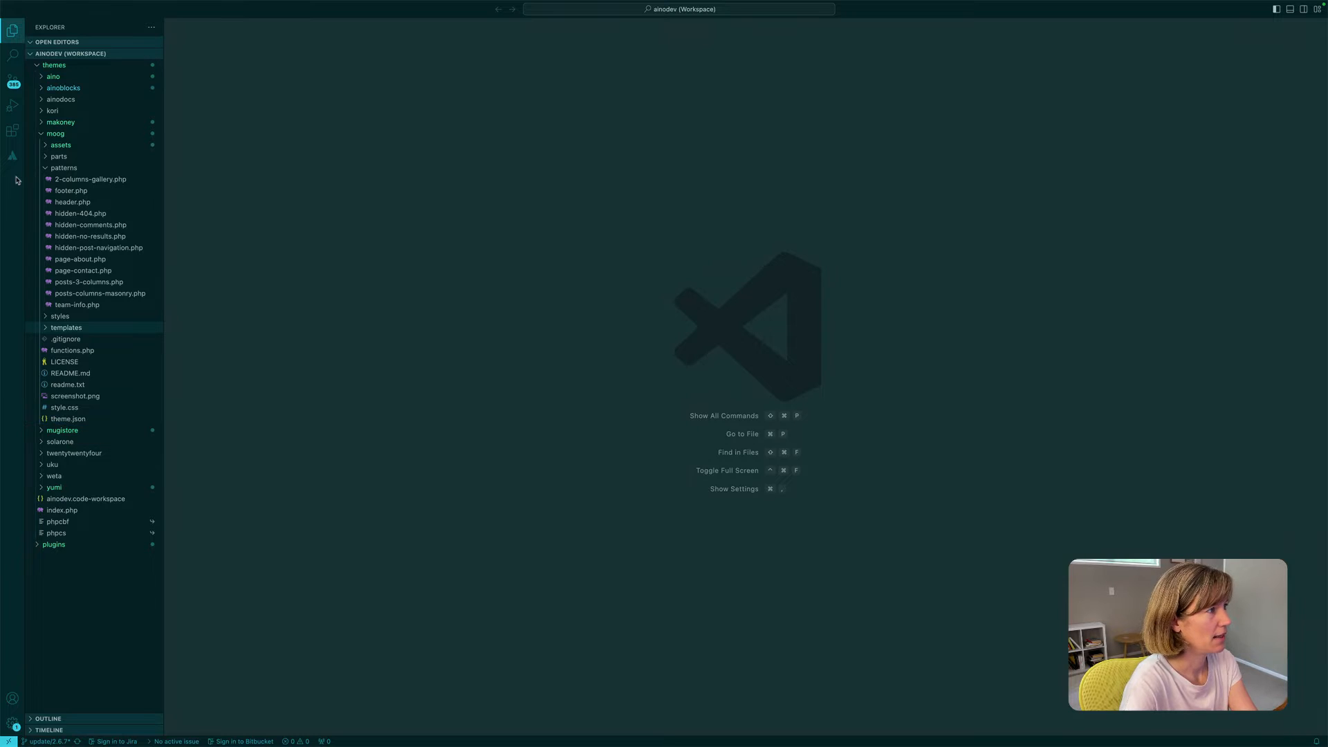
Collapse the moog theme folder and open theme.json from the yumi theme folder.
left_click(36, 132)
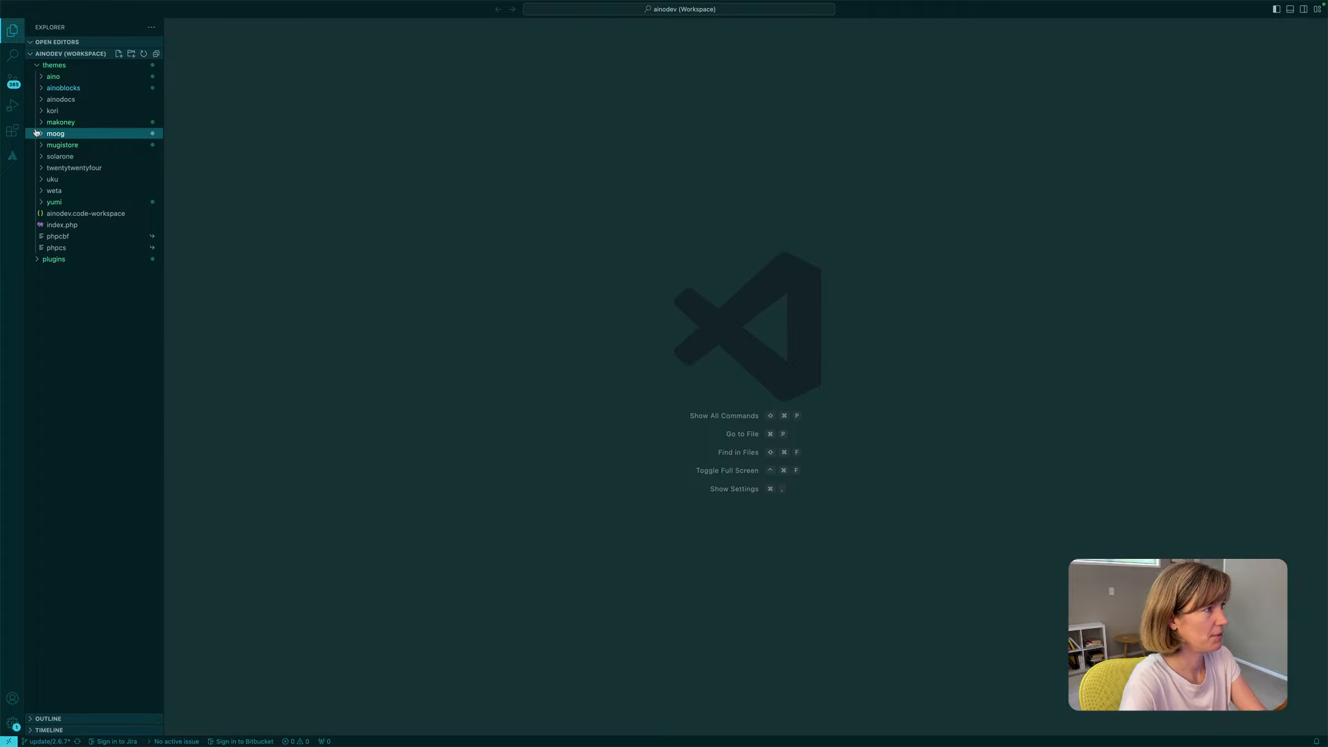
left_click(40, 202)
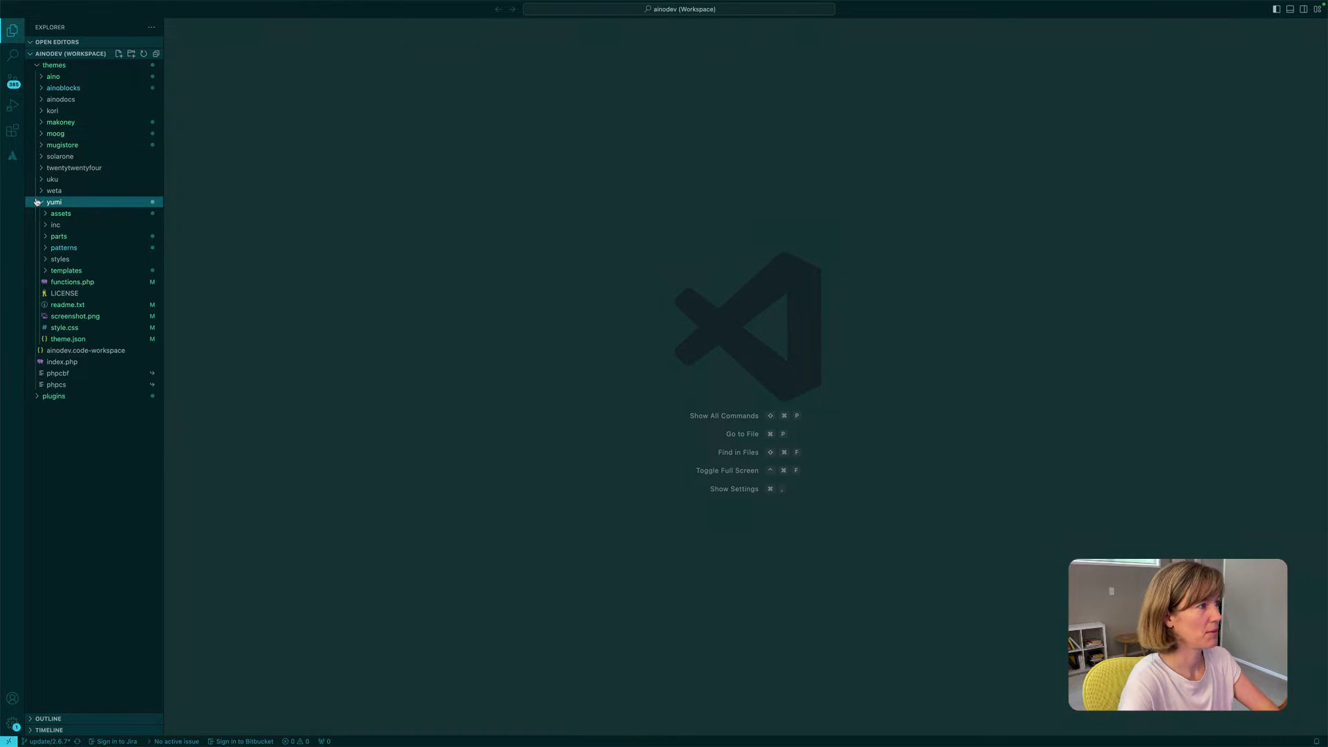
left_click(75, 342)
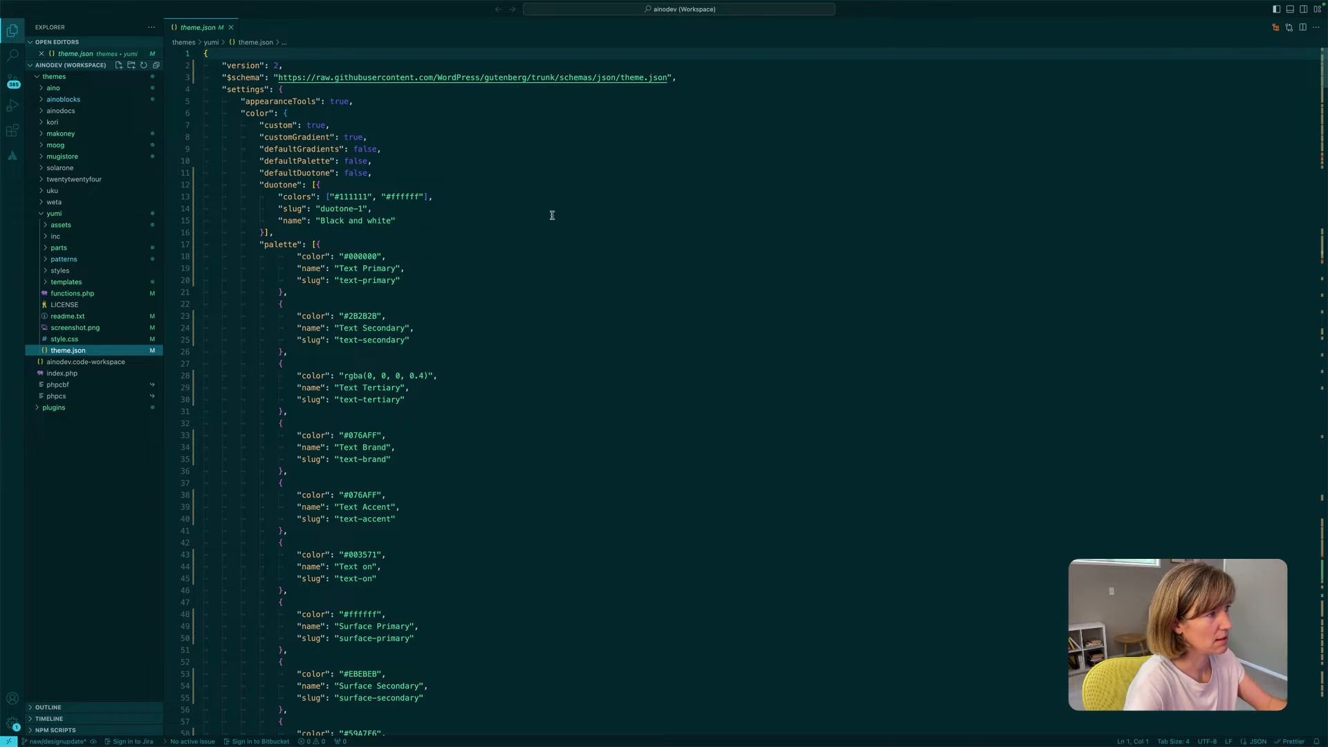
left_click(48, 274)
left_click(48, 274)
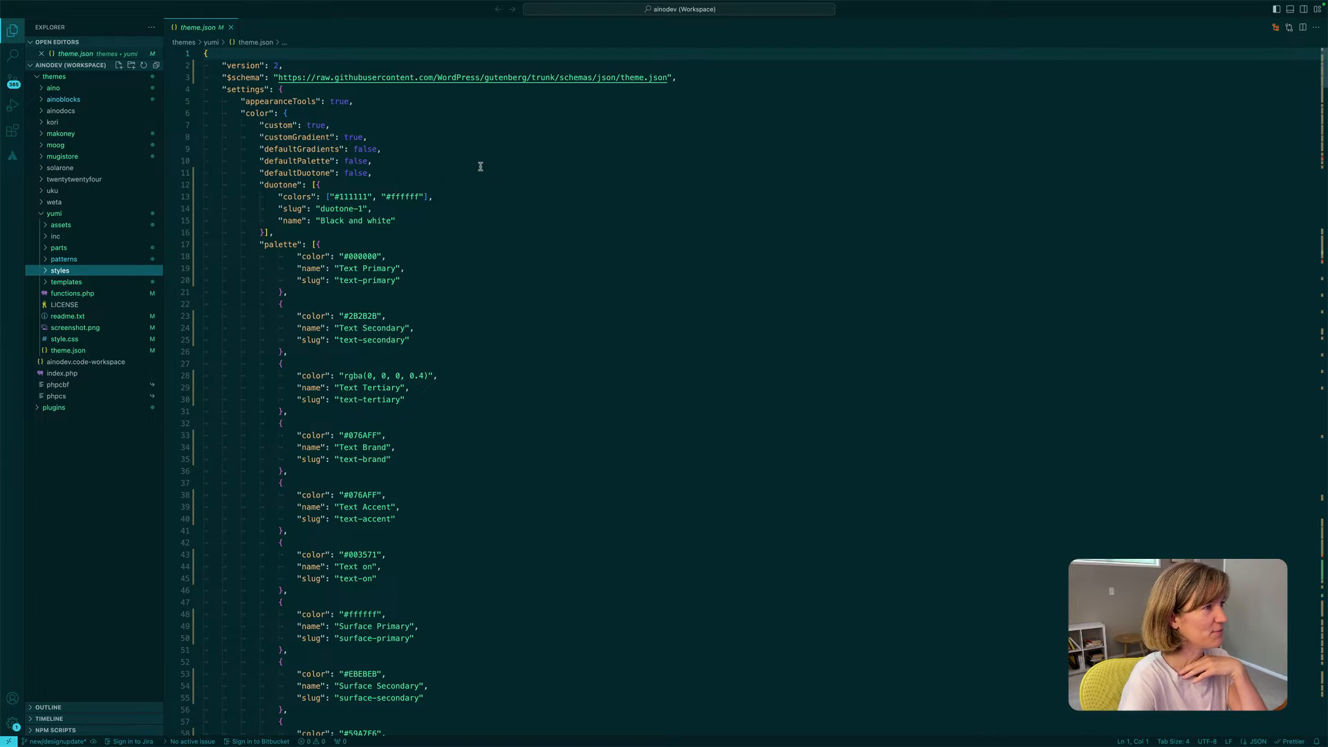
Examine the yumi theme.json from the color palette through the spacing sizes to the font families, folding the first palette entry.
scroll(487, 248, "down", 1)
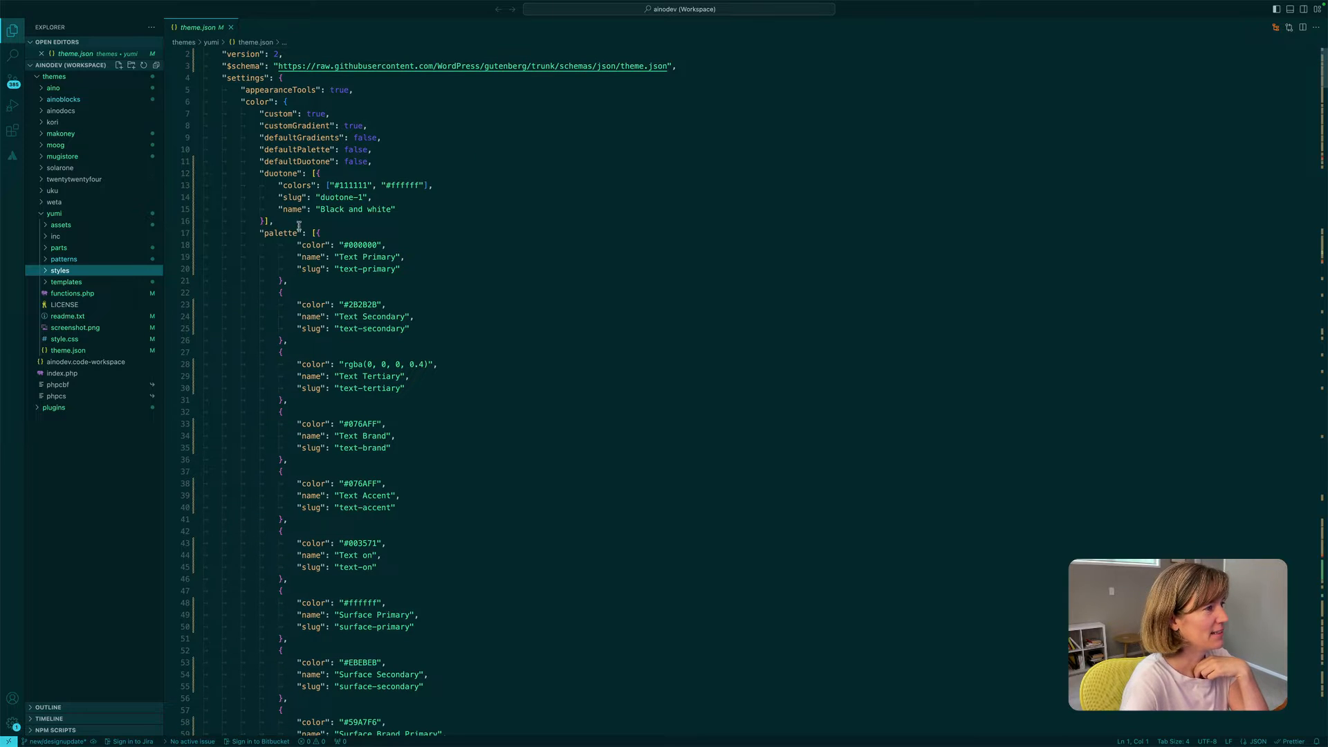
left_click(197, 233)
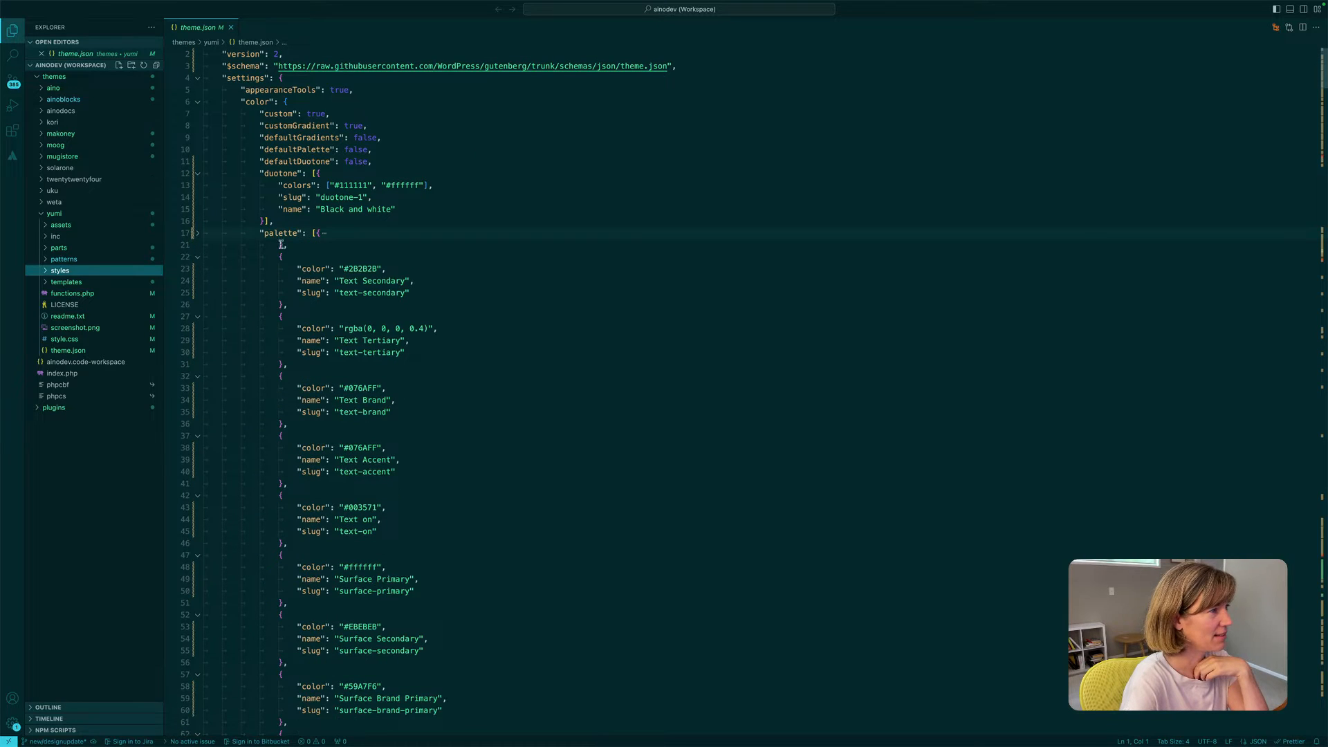
left_click(198, 234)
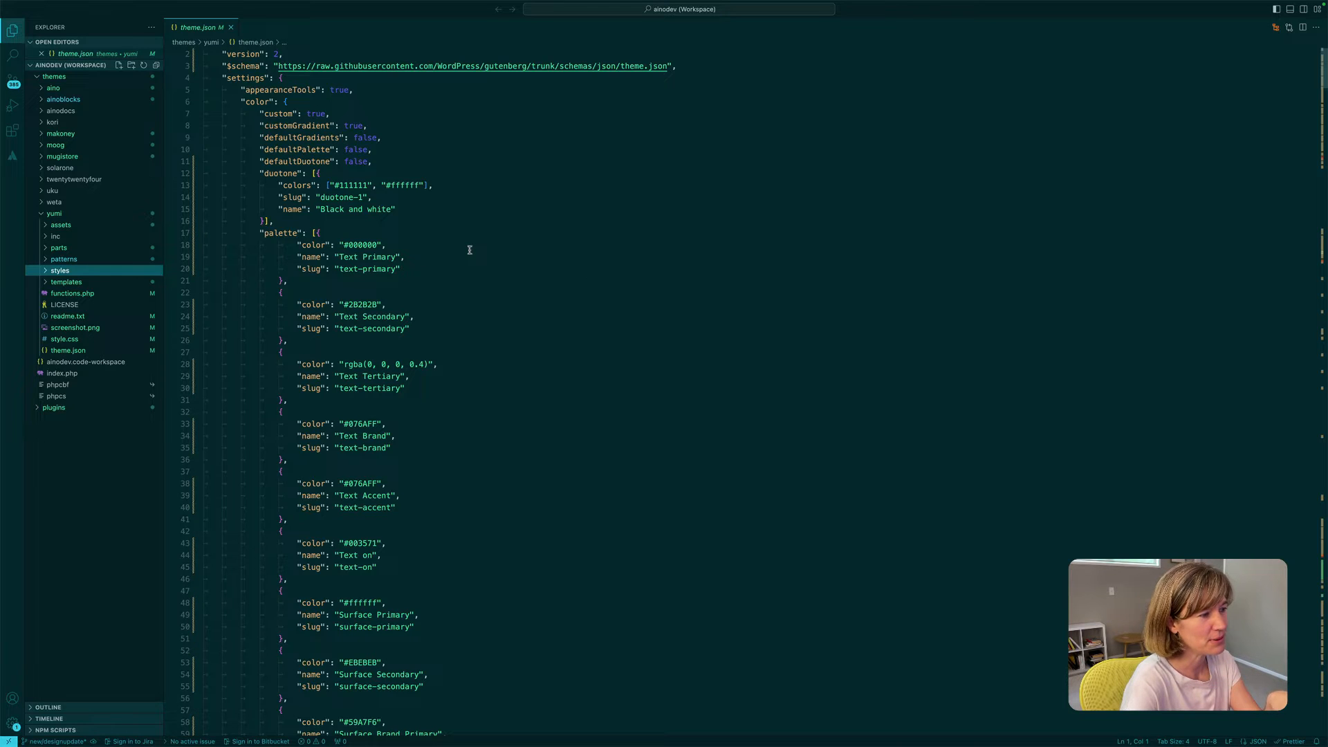
scroll(470, 249, "down", 15)
scroll(469, 250, "up", 15)
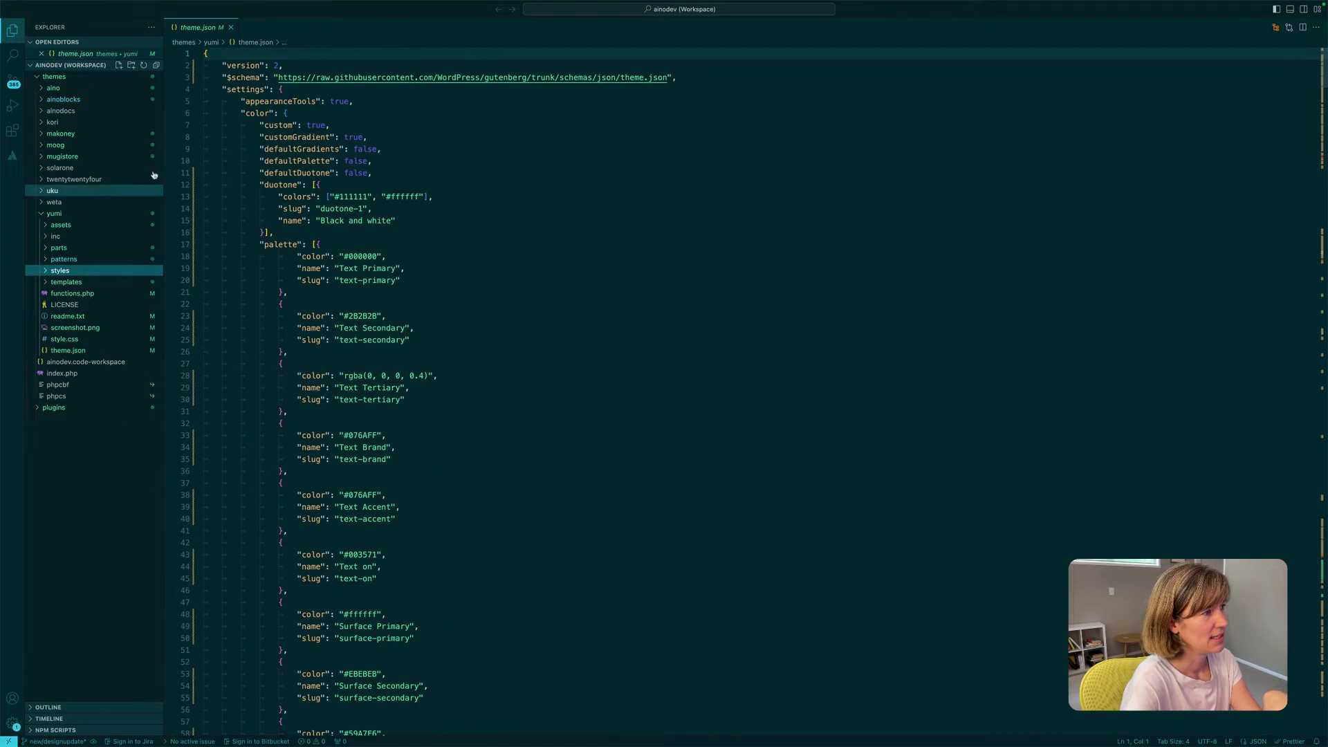
left_click(198, 244)
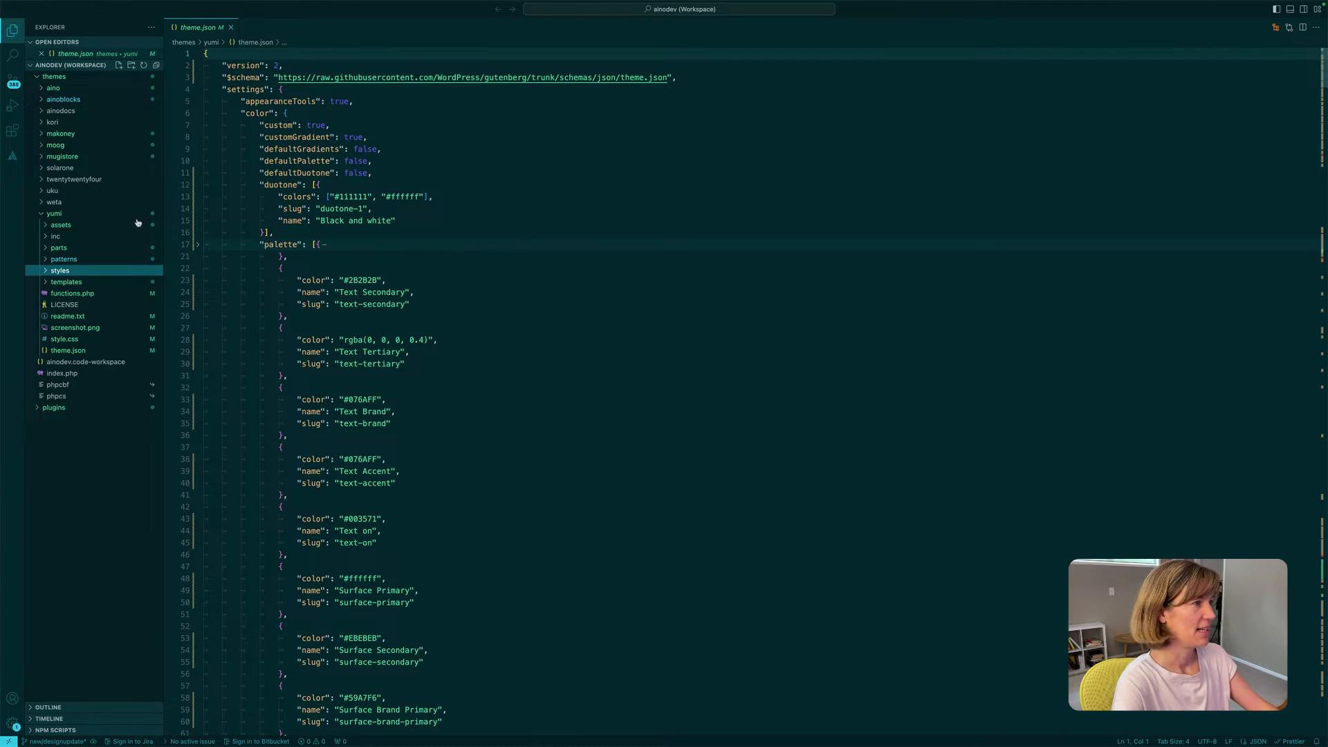
scroll(586, 253, "down", 19)
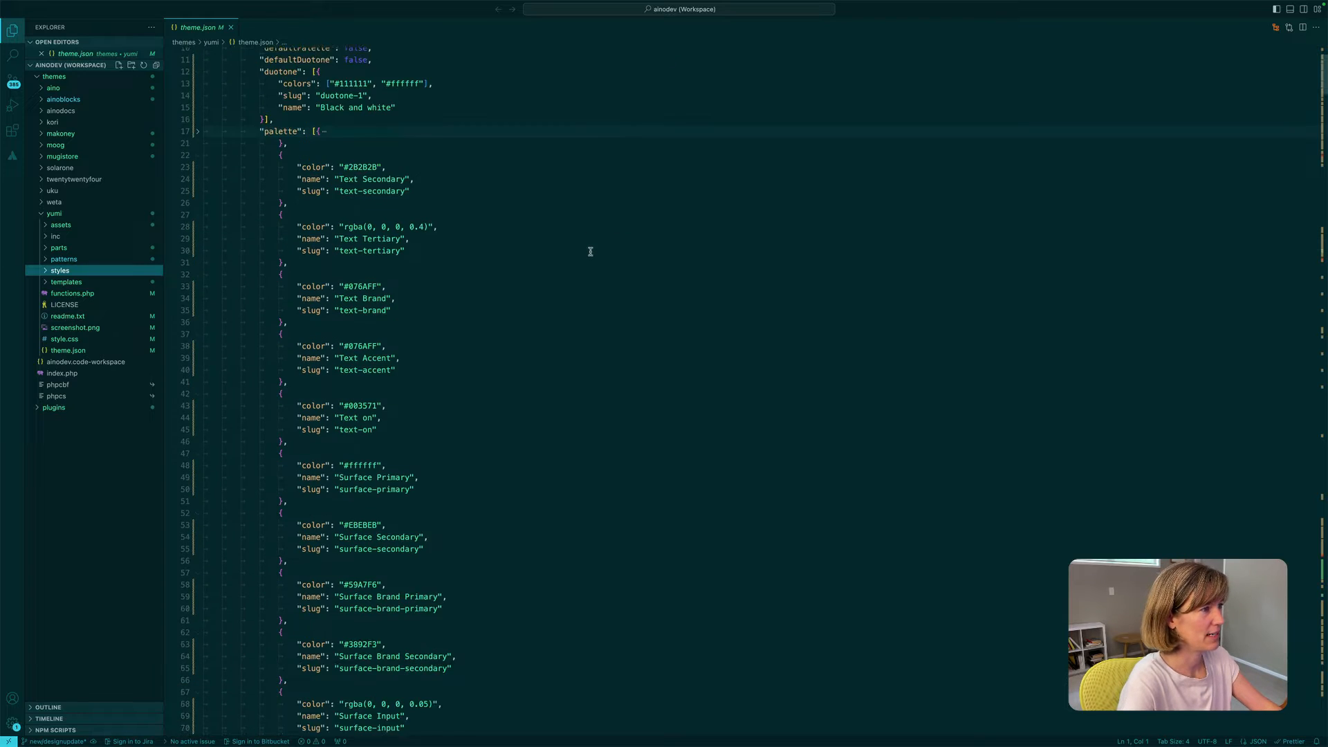
scroll(586, 254, "down", 20)
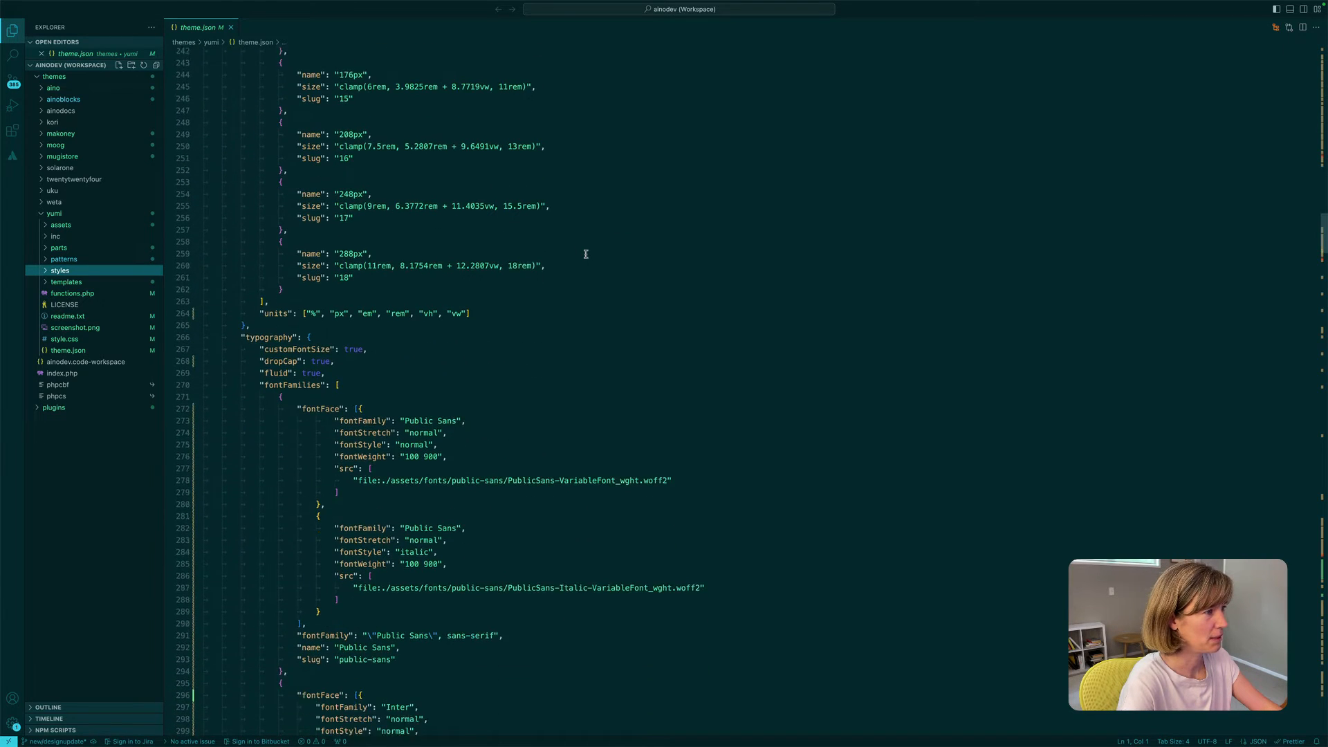
scroll(429, 323, "down", 5)
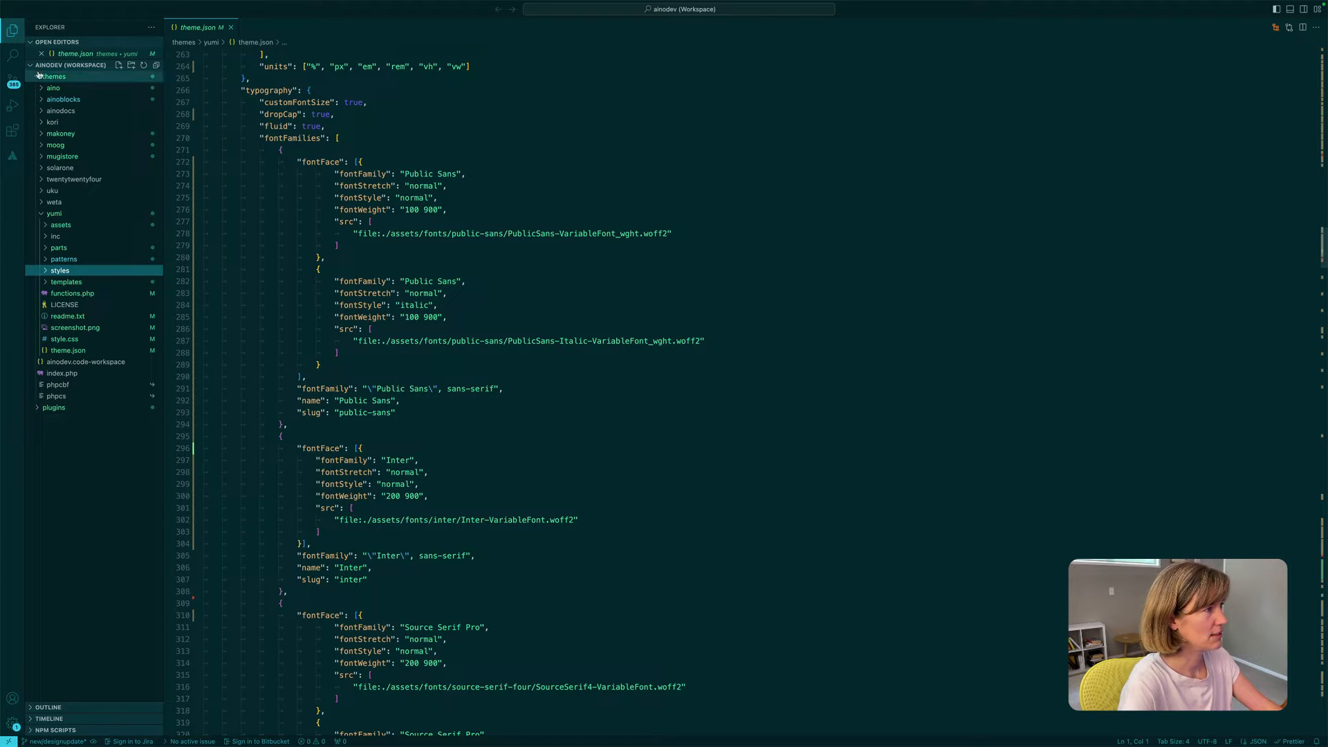
Look through the installed editor extensions and return to the beginning of theme.json.
left_click(13, 132)
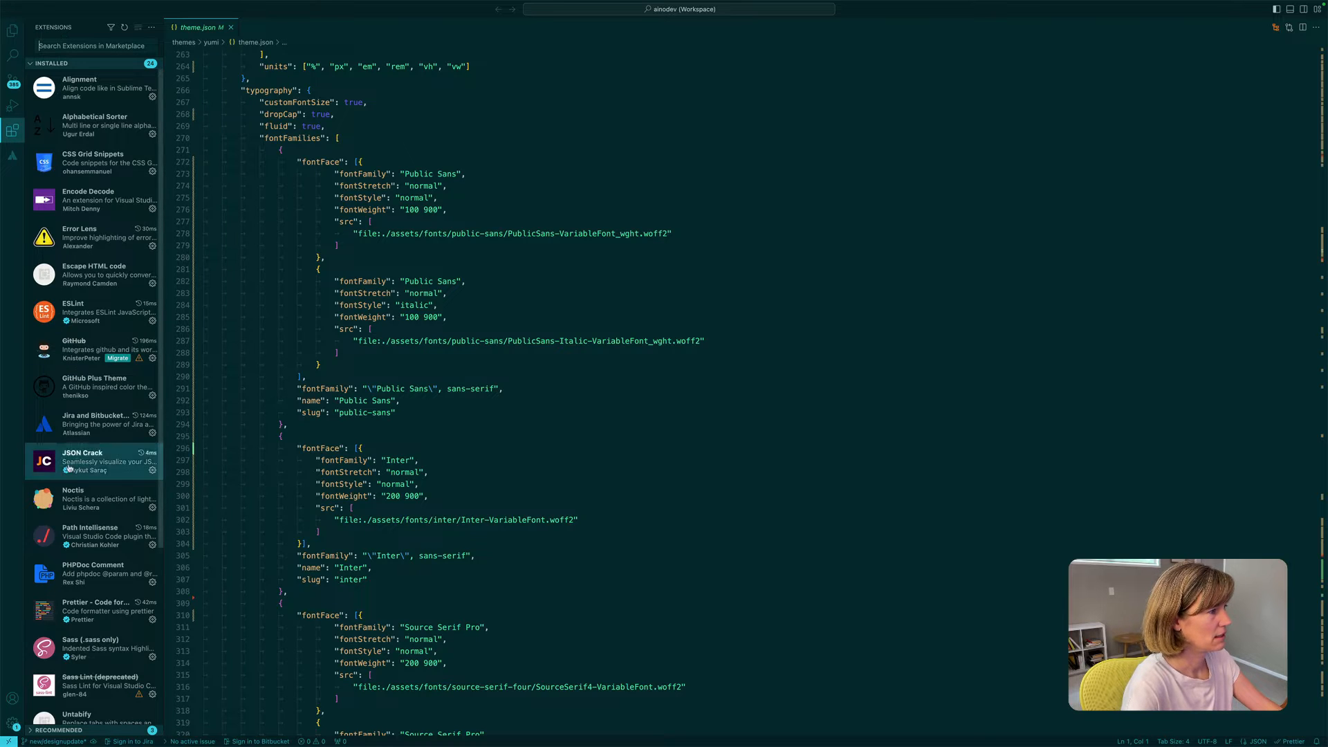
scroll(62, 456, "down", 4)
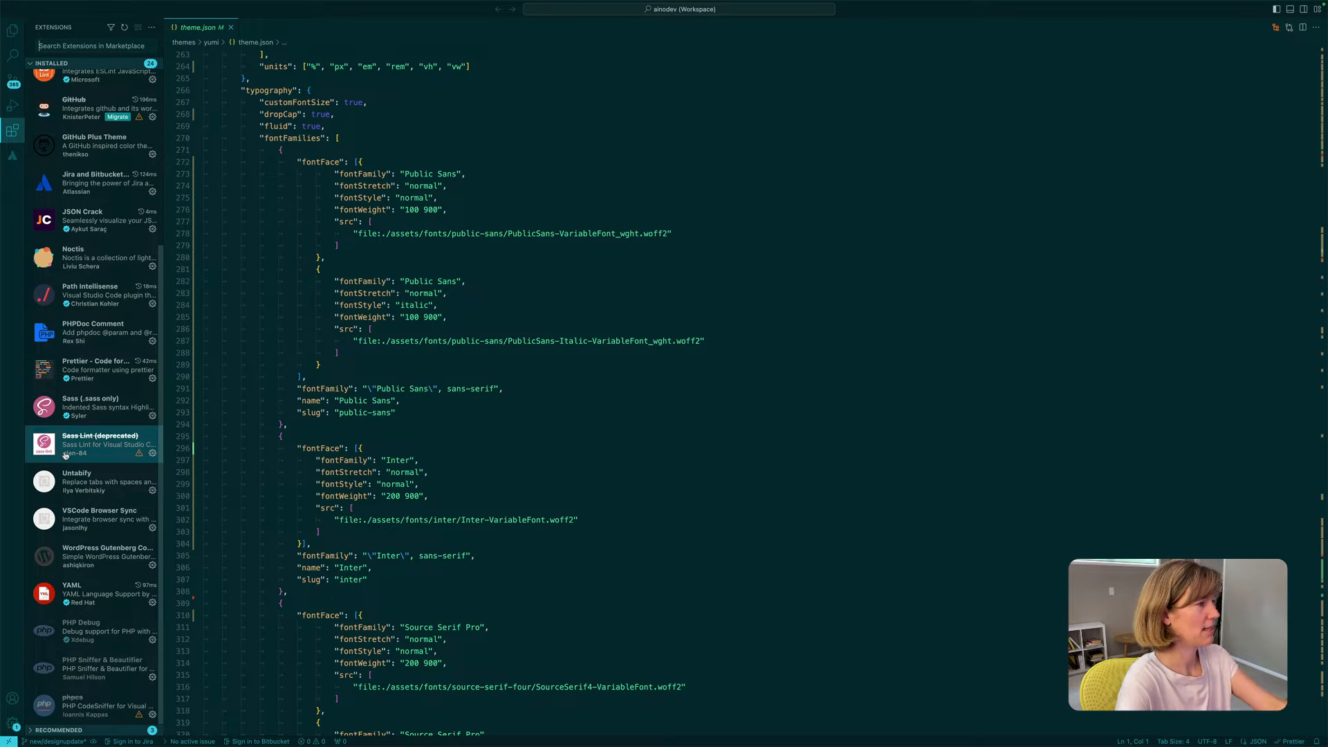
mouse_move(65, 455)
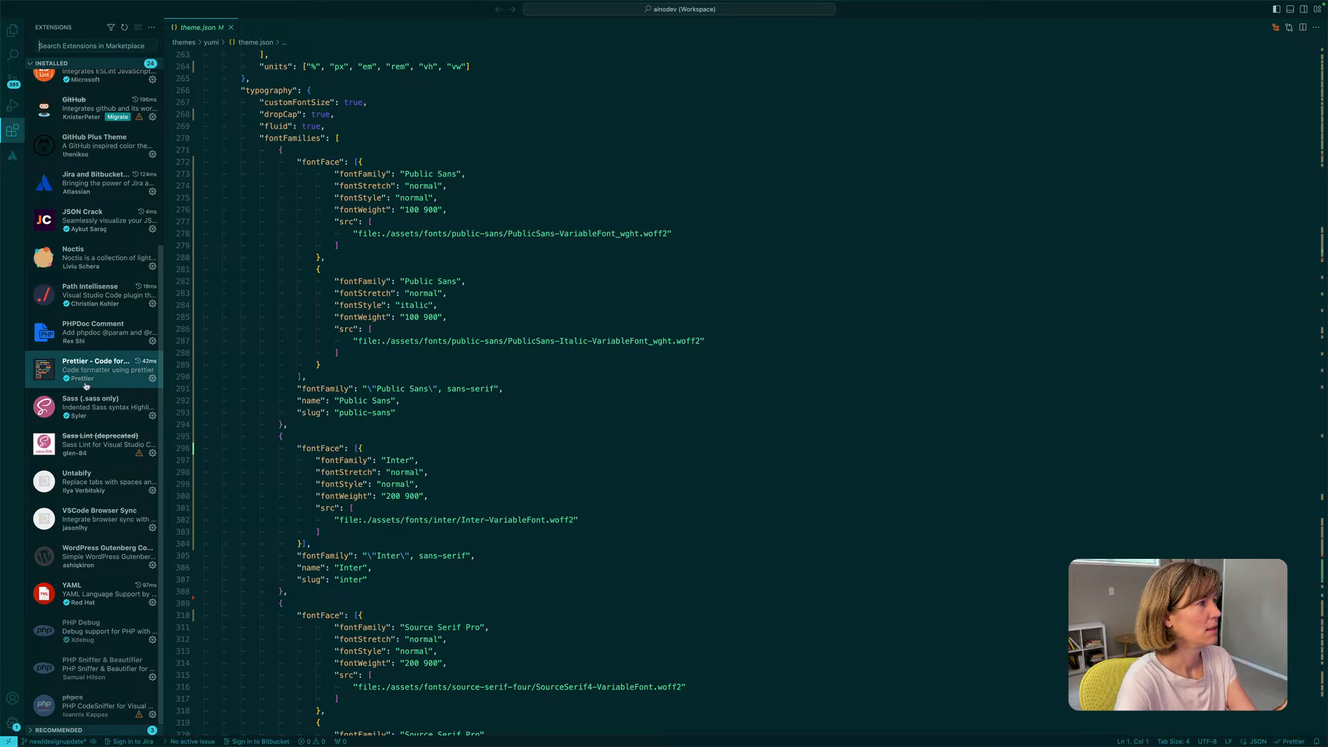
scroll(90, 381, "up", 2)
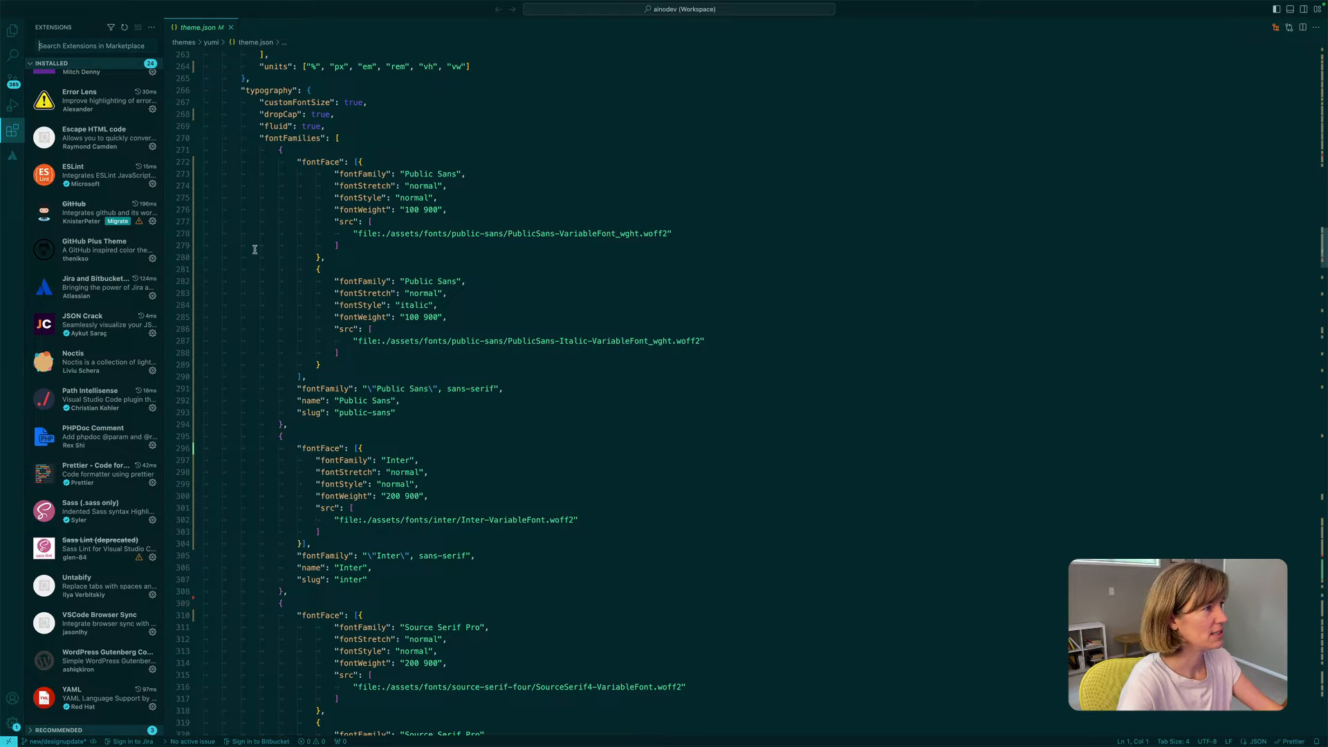
mouse_move(240, 10)
scroll(405, 239, "up", 20)
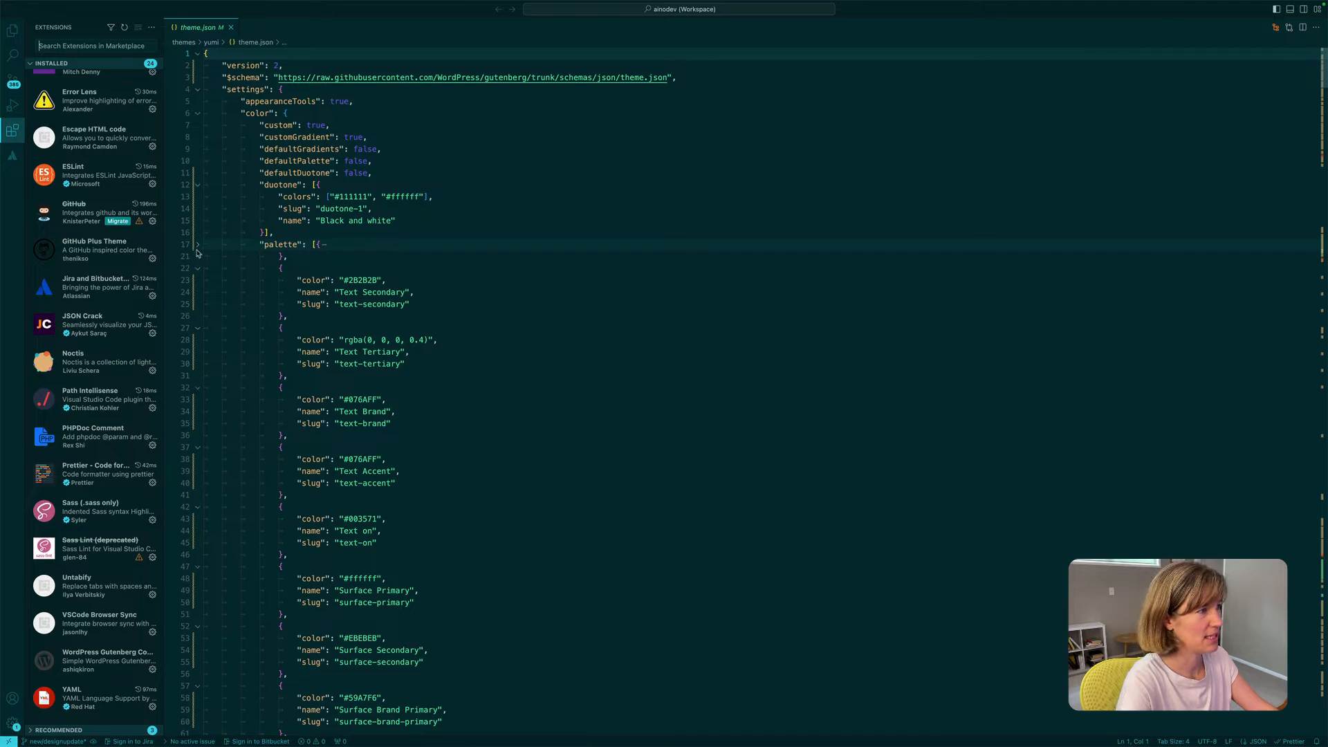
Fold the settings section of theme.json and examine the block styles, especially the core/button spacing, colors and outline variation.
left_click(198, 89)
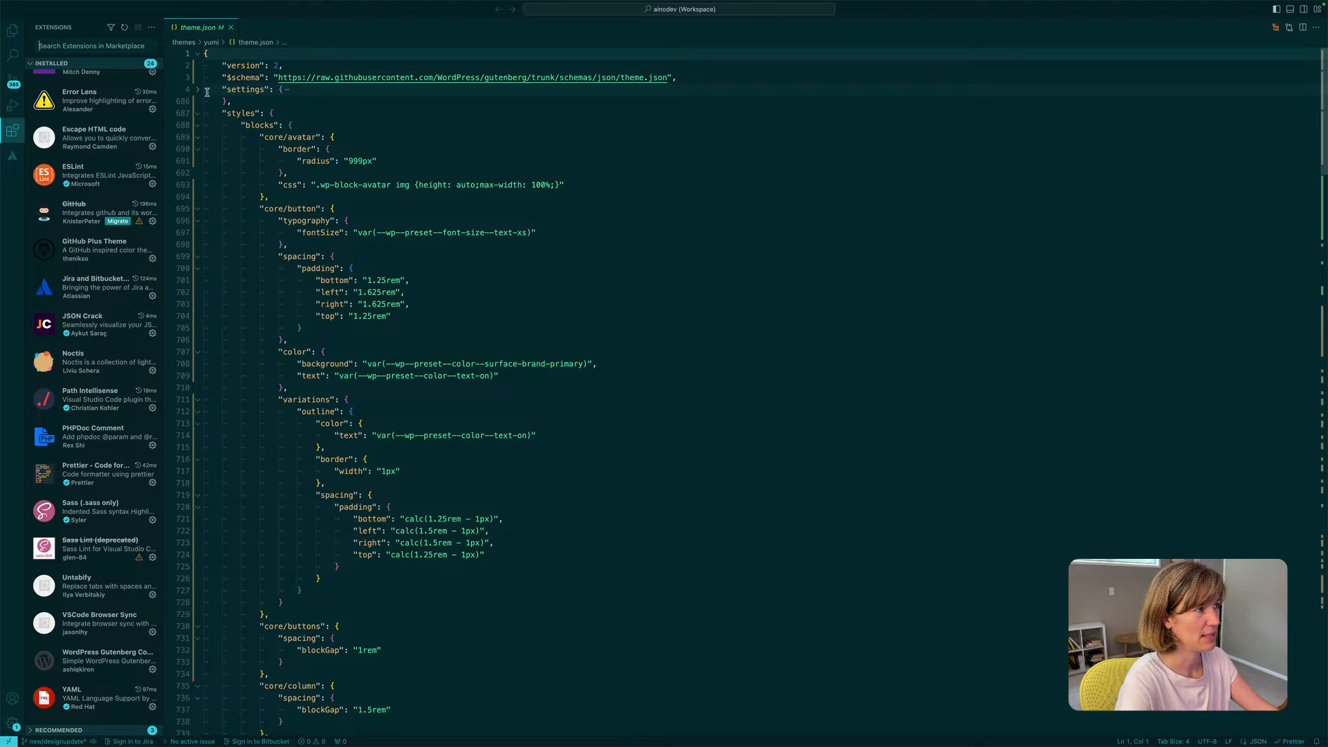
scroll(294, 105, "down", 2)
scroll(388, 105, "down", 3)
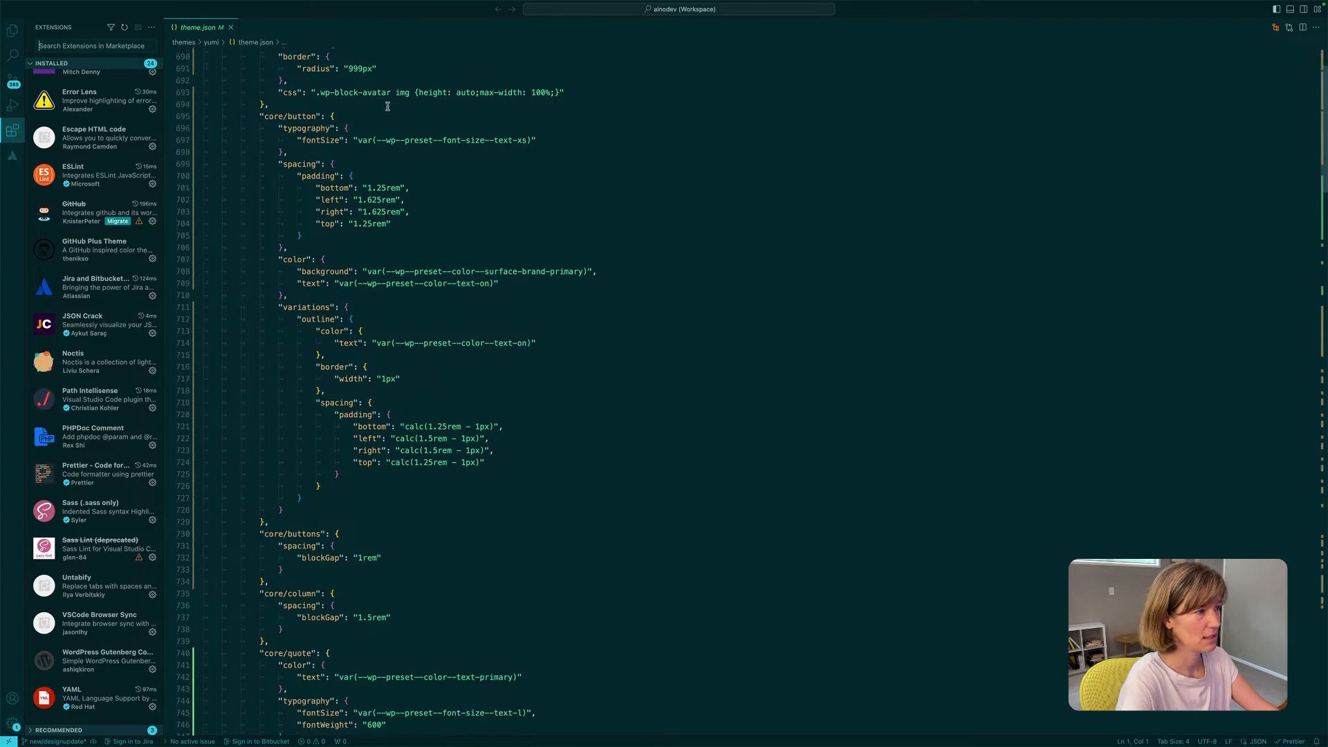
scroll(436, 487, "down", 5)
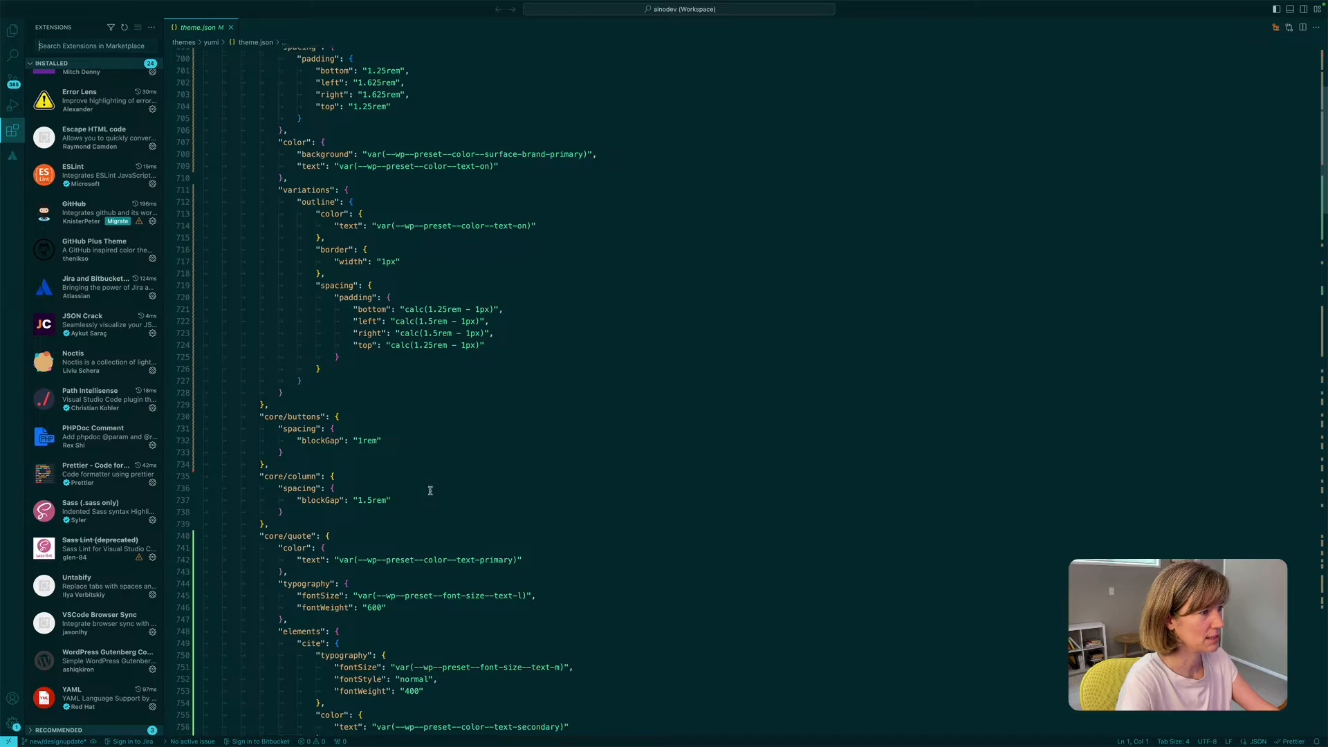
scroll(430, 490, "down", 2)
left_click(367, 363)
scroll(436, 314, "up", 3)
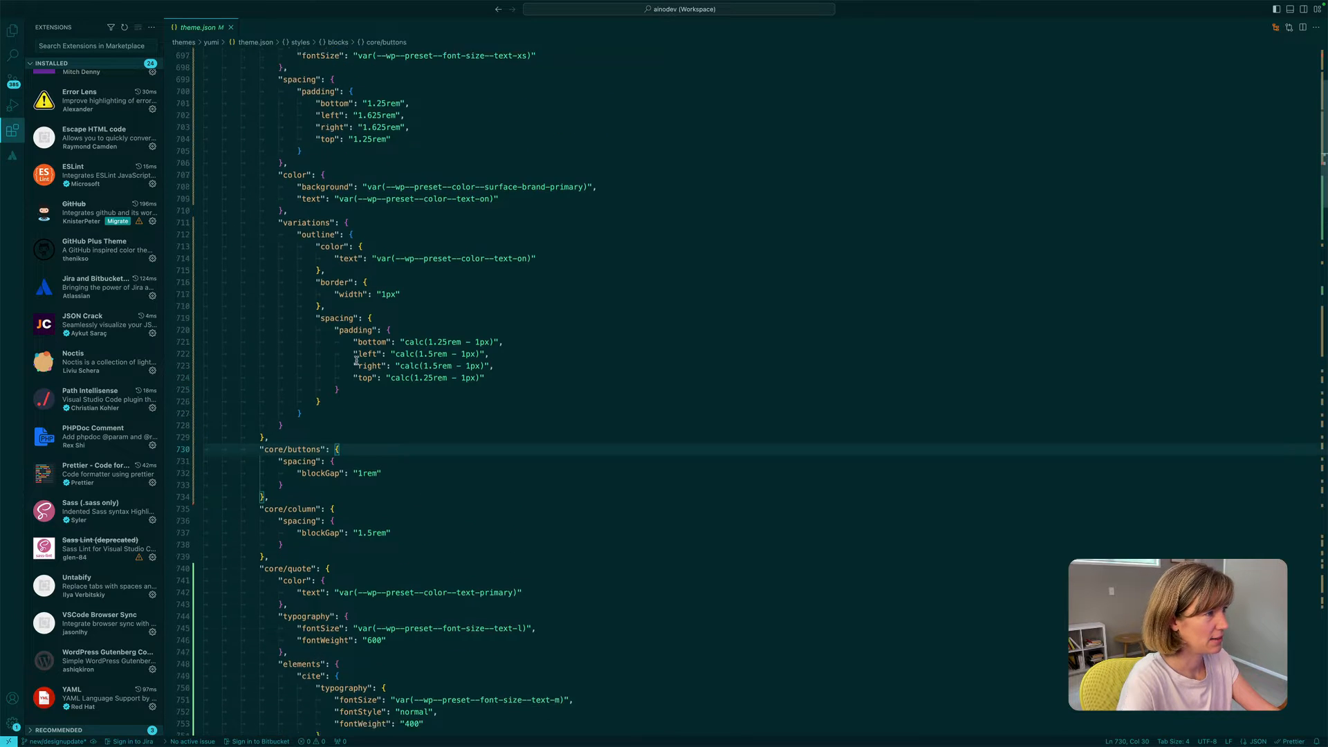
left_click(431, 309)
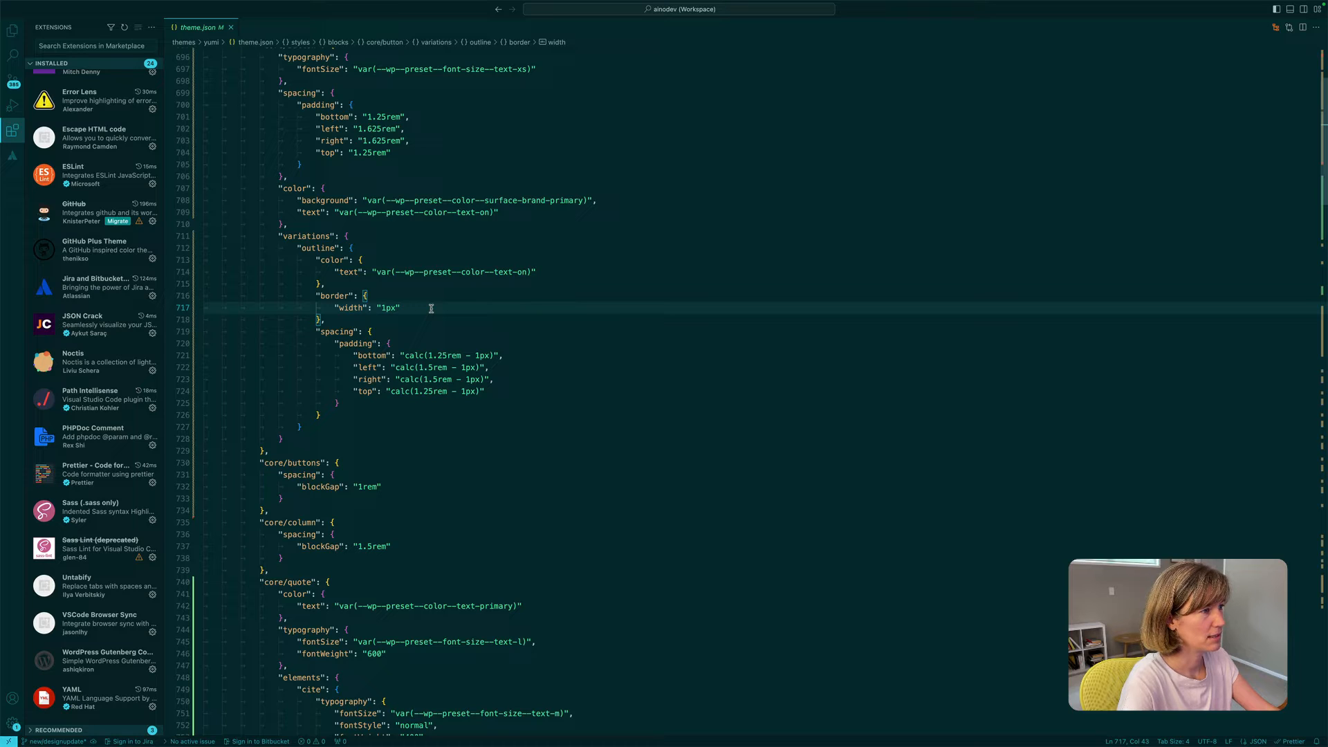
left_click(399, 238)
scroll(399, 238, "up", 4)
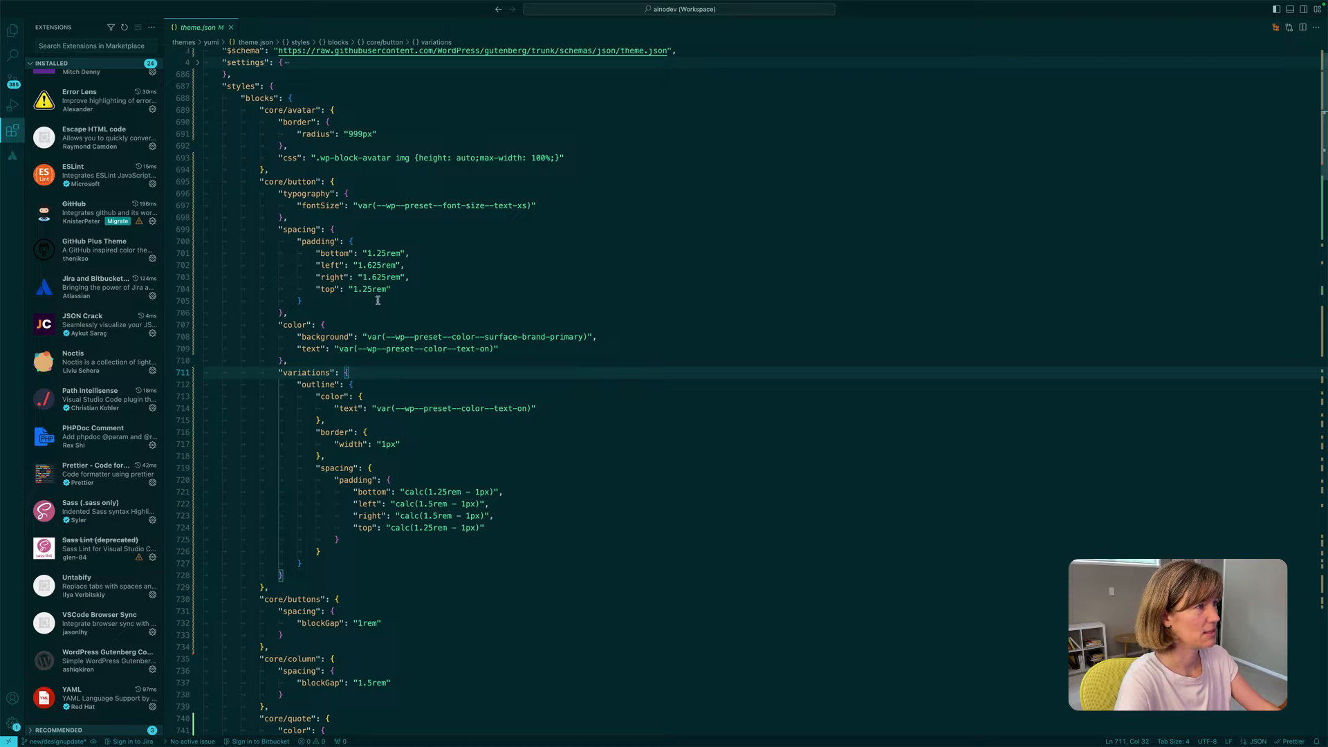
left_click(335, 125)
Move the full-screen Google Chrome and Code spaces ahead of the empty desktops and switch to Google Chrome.
key("ctrl+Left")
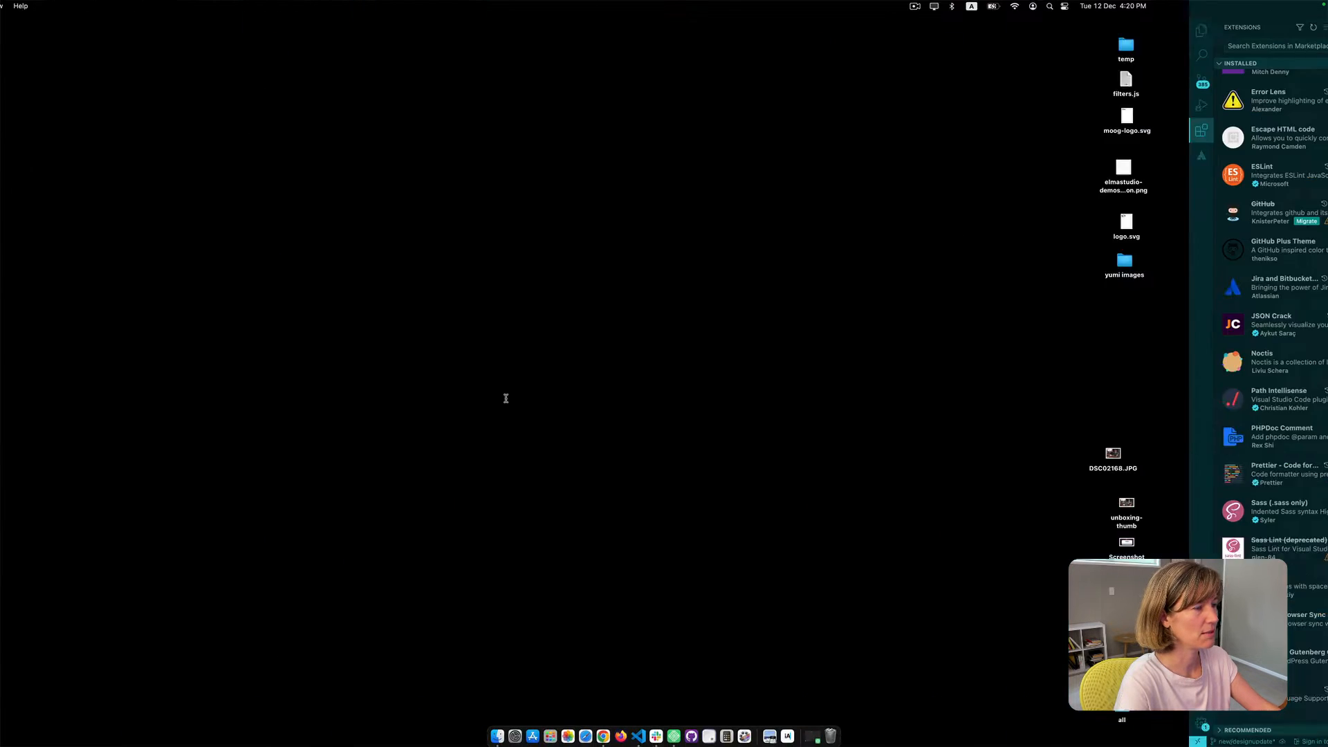
key("ctrl+Up")
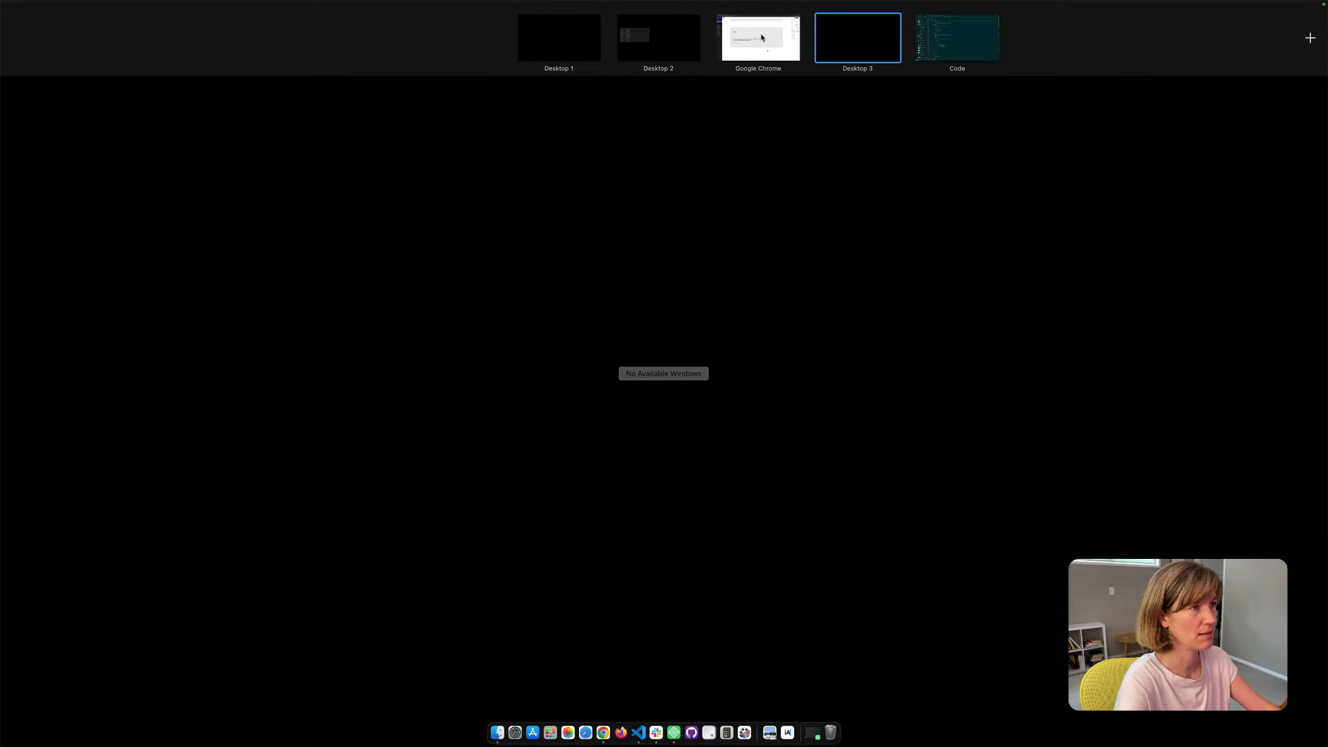
left_click_drag(737, 43, 457, 38)
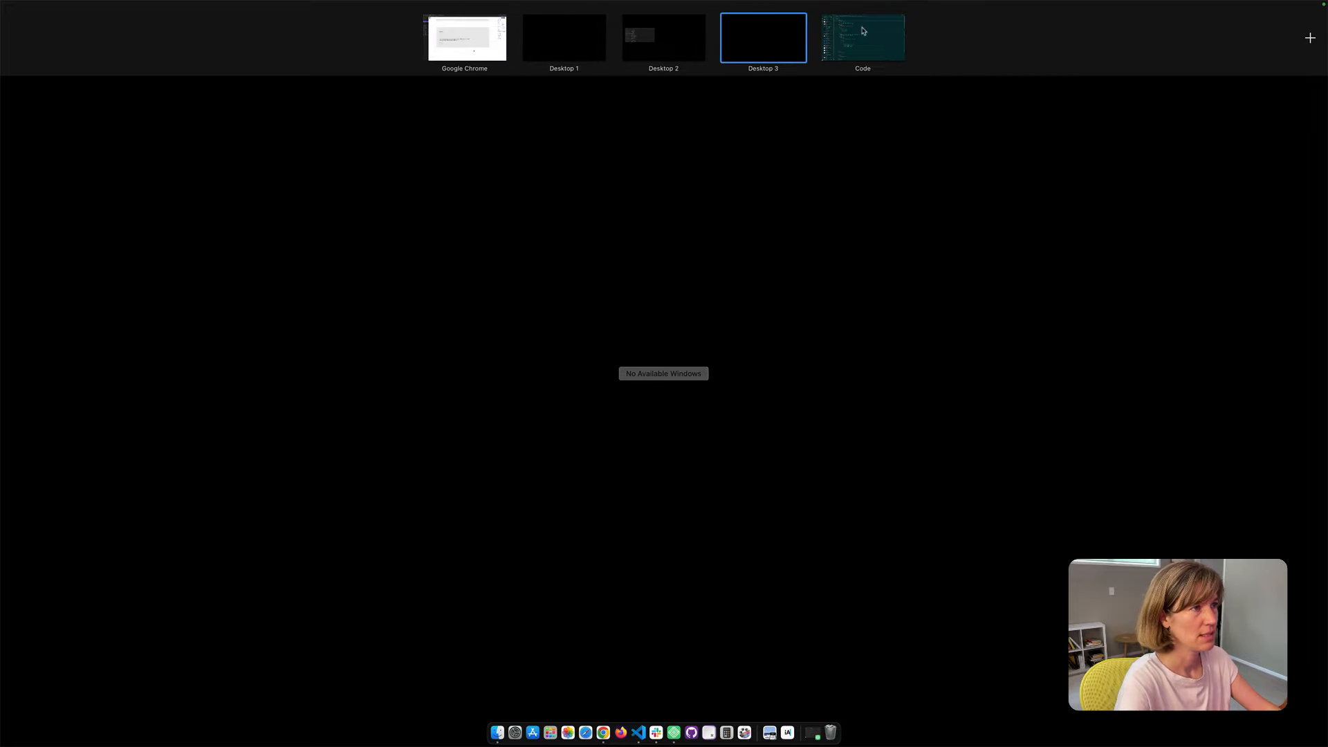
left_click_drag(865, 31, 549, 10)
left_click(436, 31)
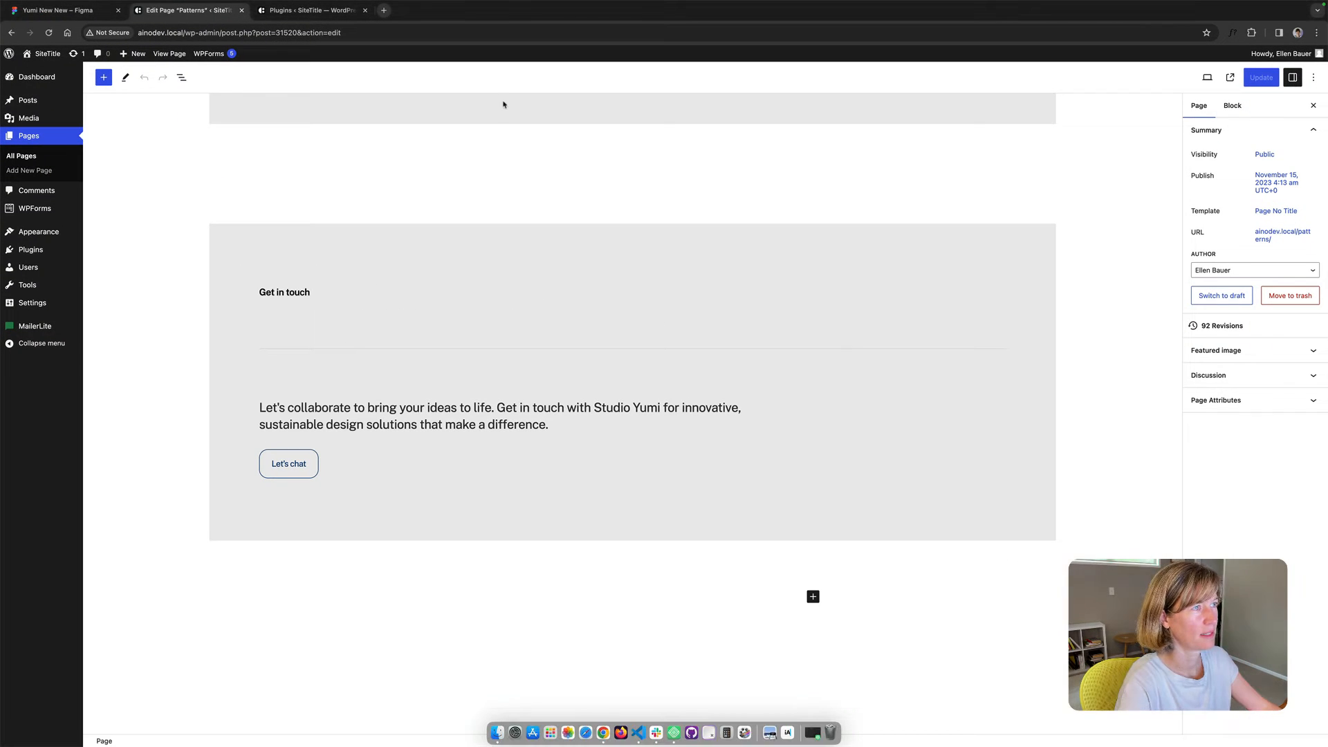
Reorder the browser pages so the Plugins page comes before the Patterns page.
left_click(308, 17)
left_click_drag(308, 17, 201, 10)
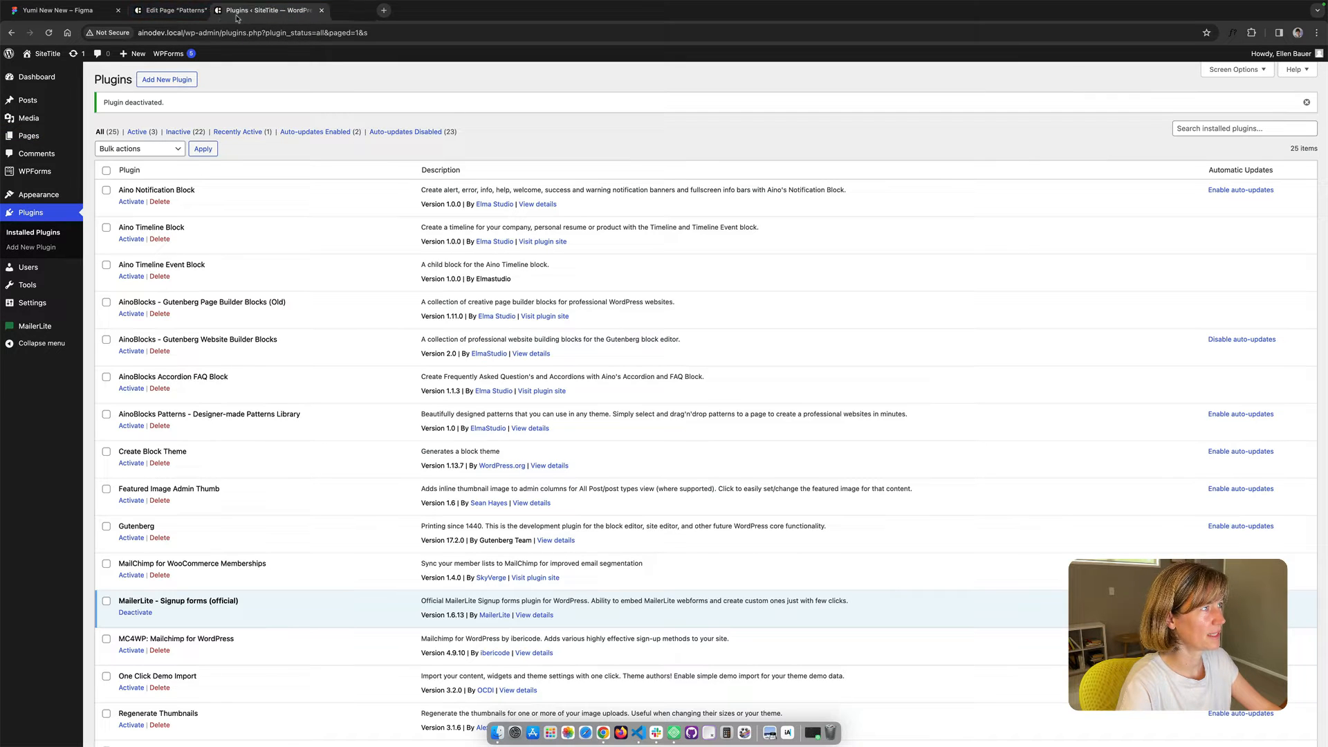
left_click(307, 10)
Look over the Landing-Page / Services design in Figma and the patterns built so far on the WordPress Patterns page.
left_click(62, 9)
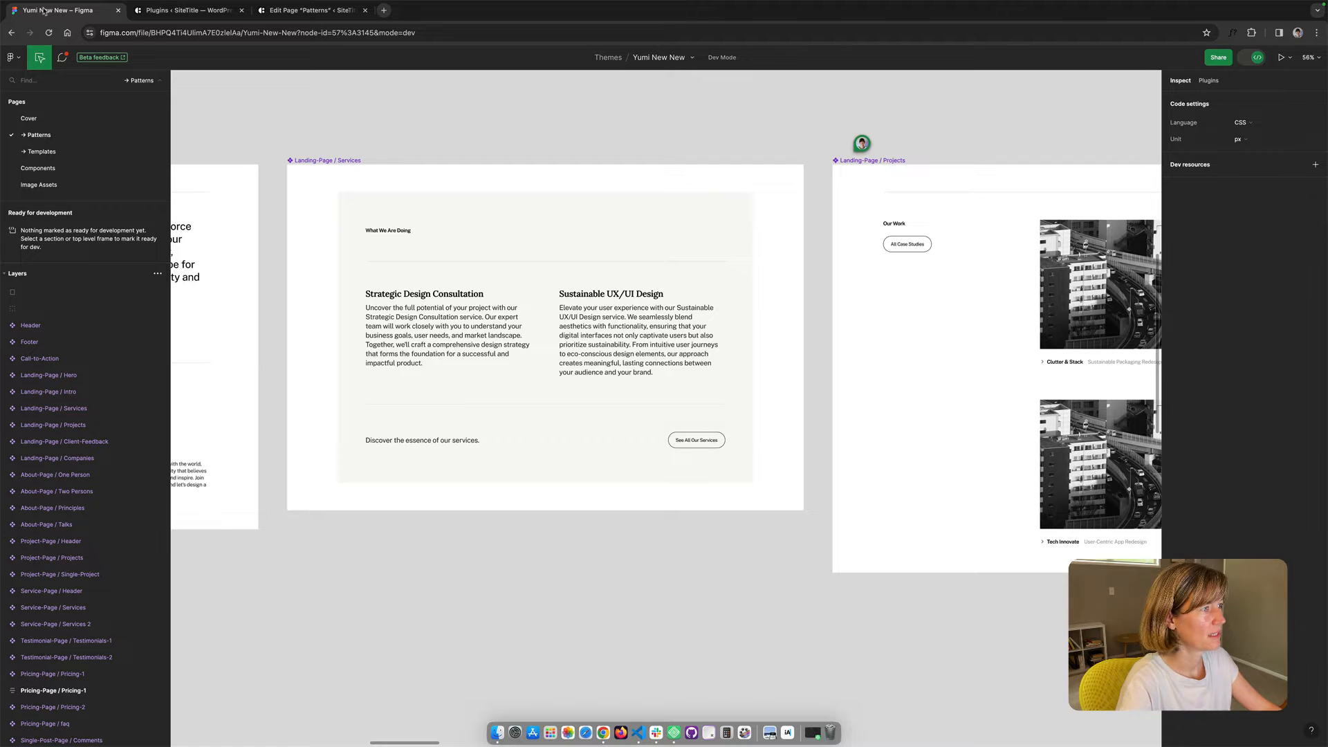
scroll(670, 231, "right", 3)
left_click(297, 11)
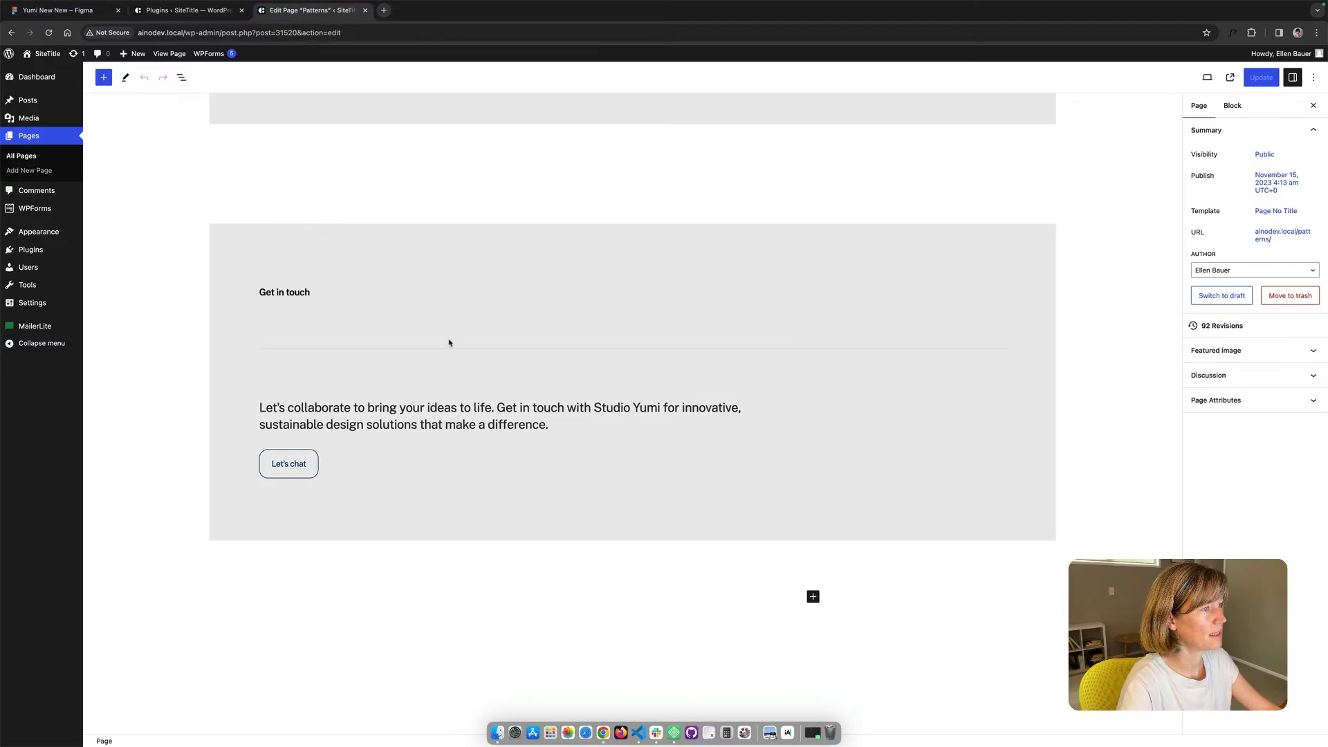
scroll(449, 342, "down", 1)
scroll(443, 337, "up", 13)
scroll(414, 321, "up", 10)
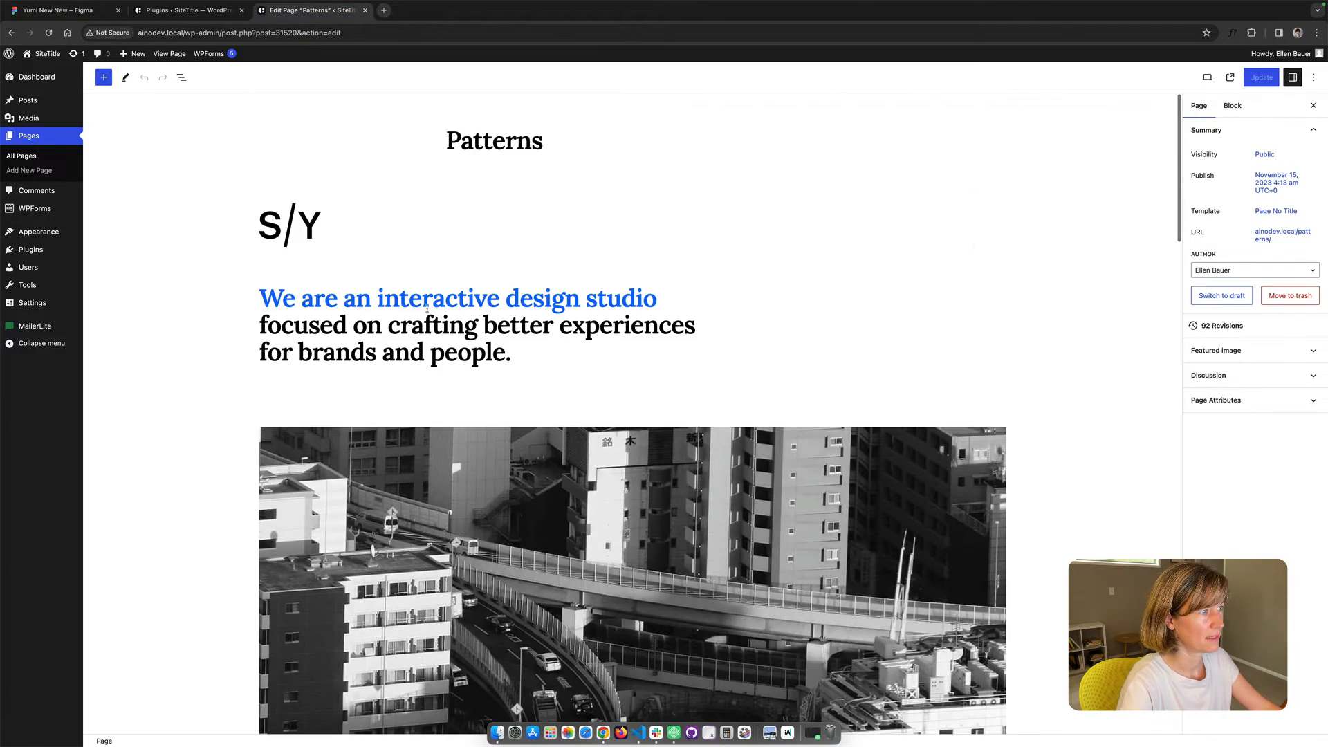
scroll(427, 307, "down", 20)
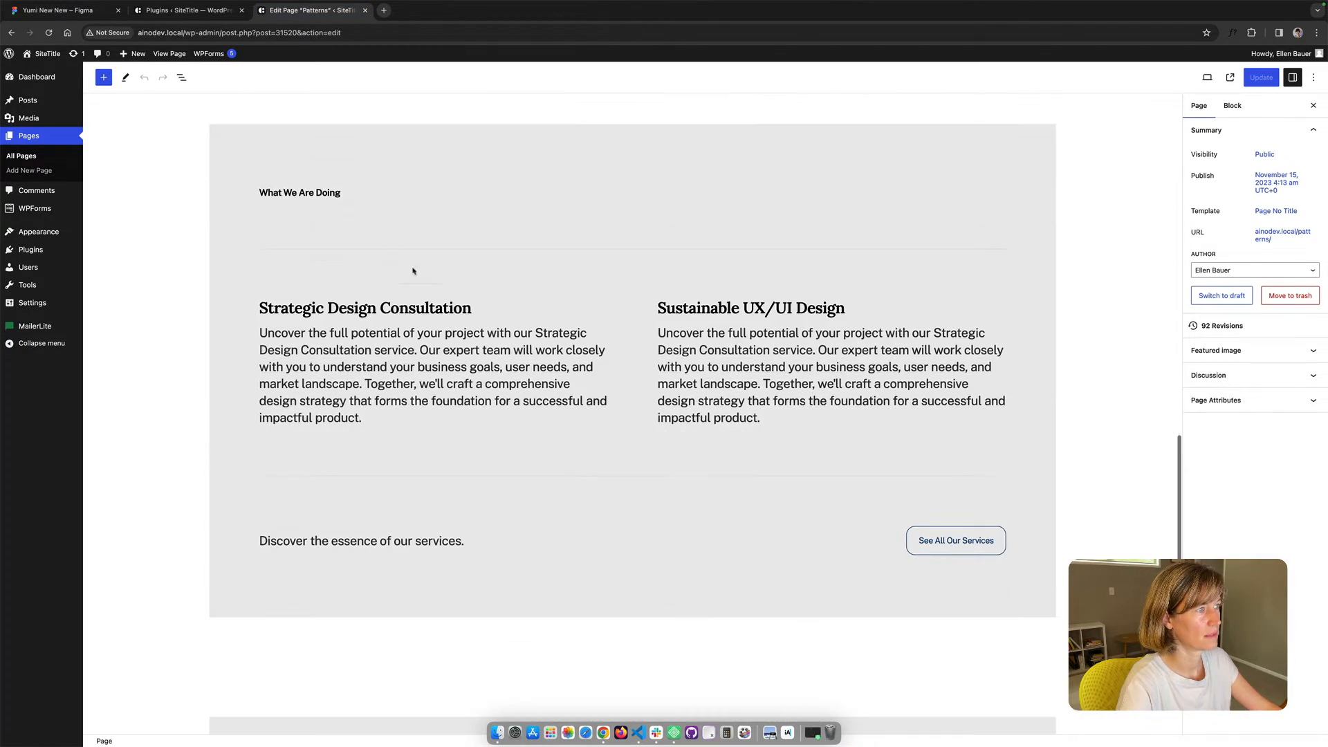
scroll(364, 231, "up", 1)
Close the WordPress Plugins page and return to the Yumi New New file in Figma.
left_click(187, 10)
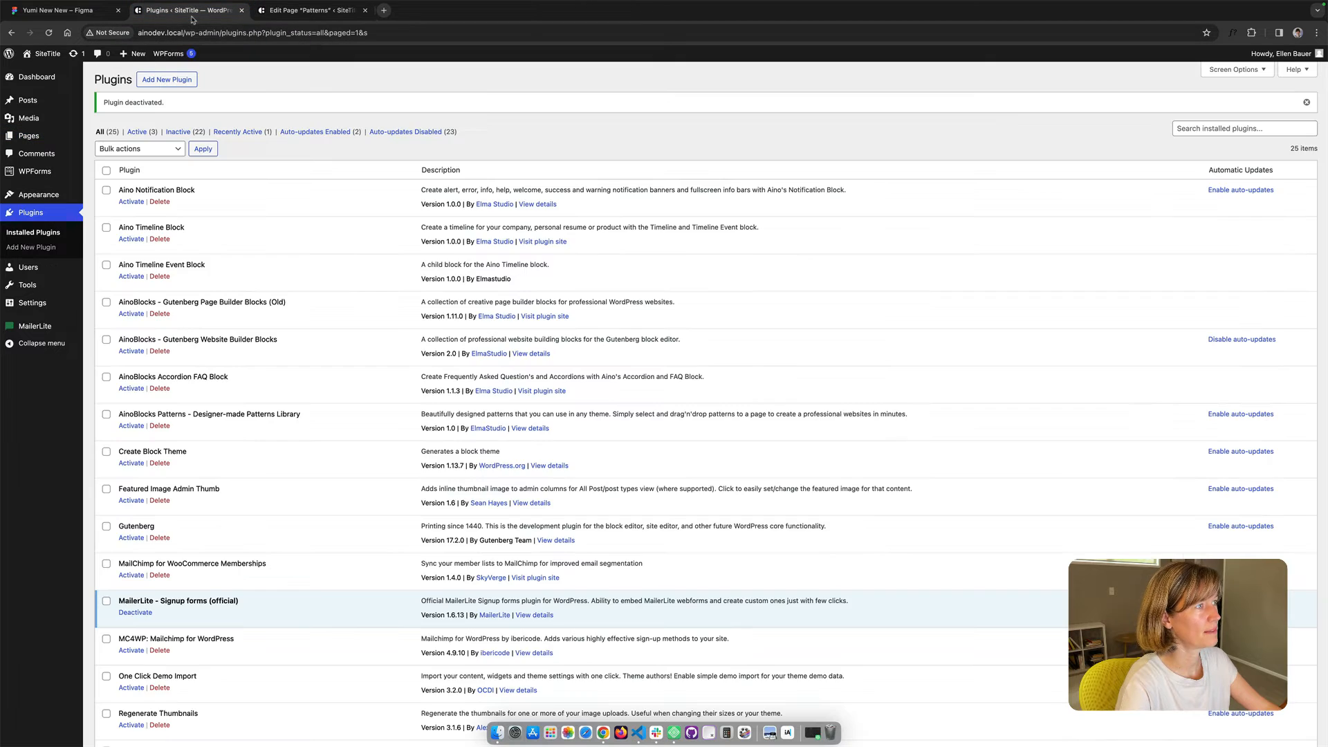
left_click(283, 10)
left_click(241, 11)
left_click(29, 10)
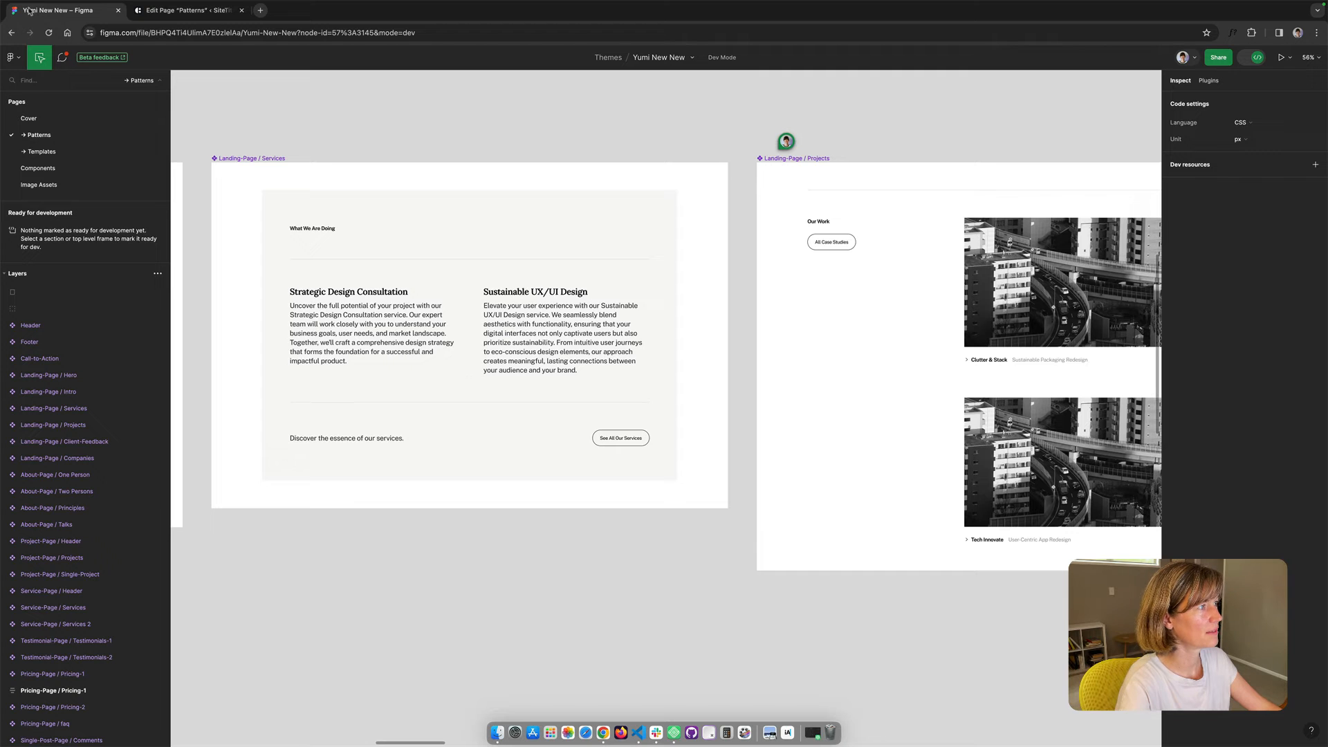
Examine the Landing-Page / Projects design in Figma, first at 100% and again at 50% alongside its neighbouring frames.
scroll(580, 232, "right", 10)
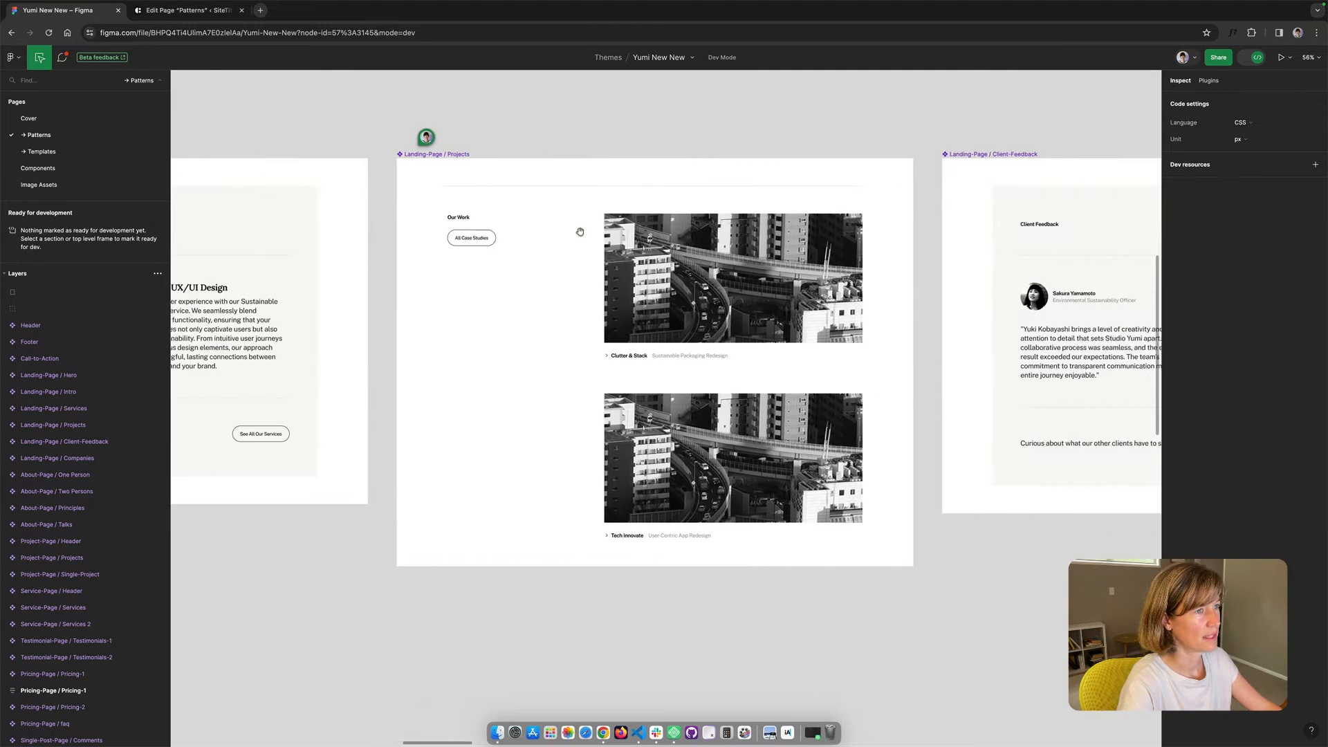
key("shift+0")
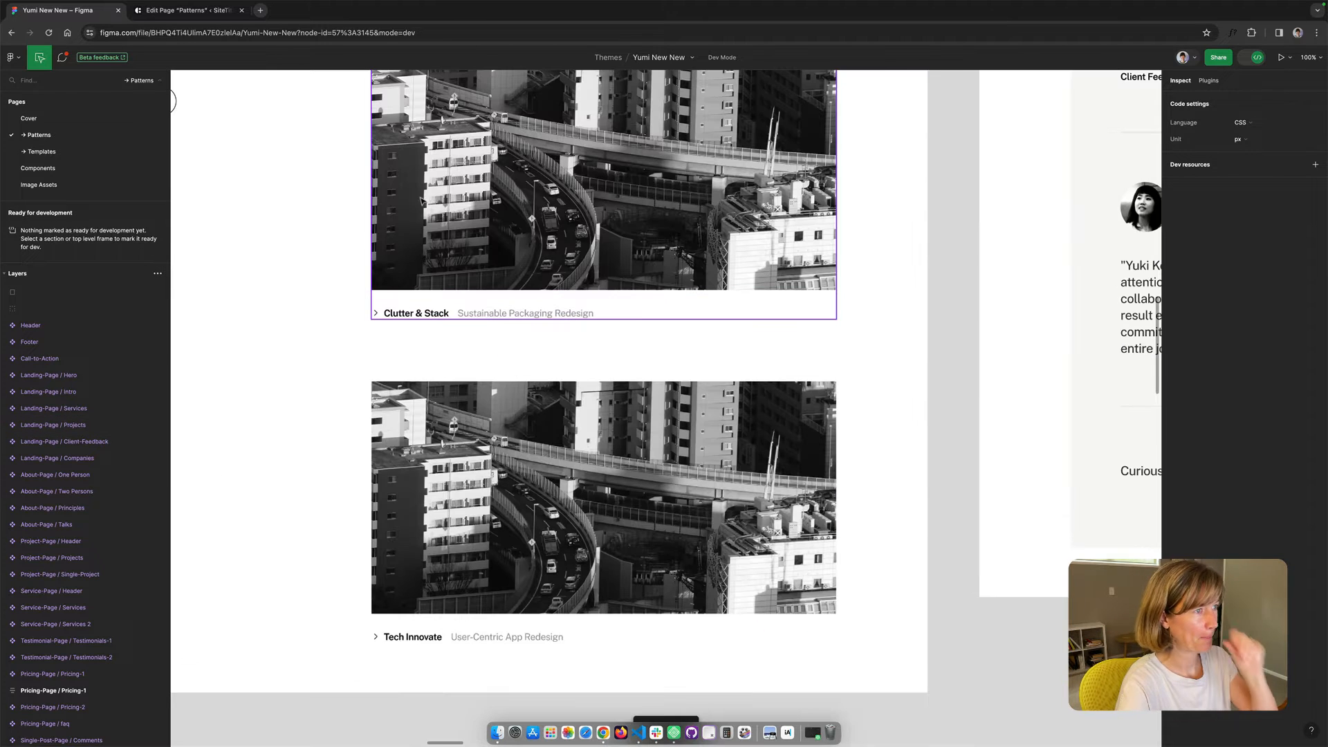
scroll(414, 279, "up", 3)
scroll(414, 279, "left", 3)
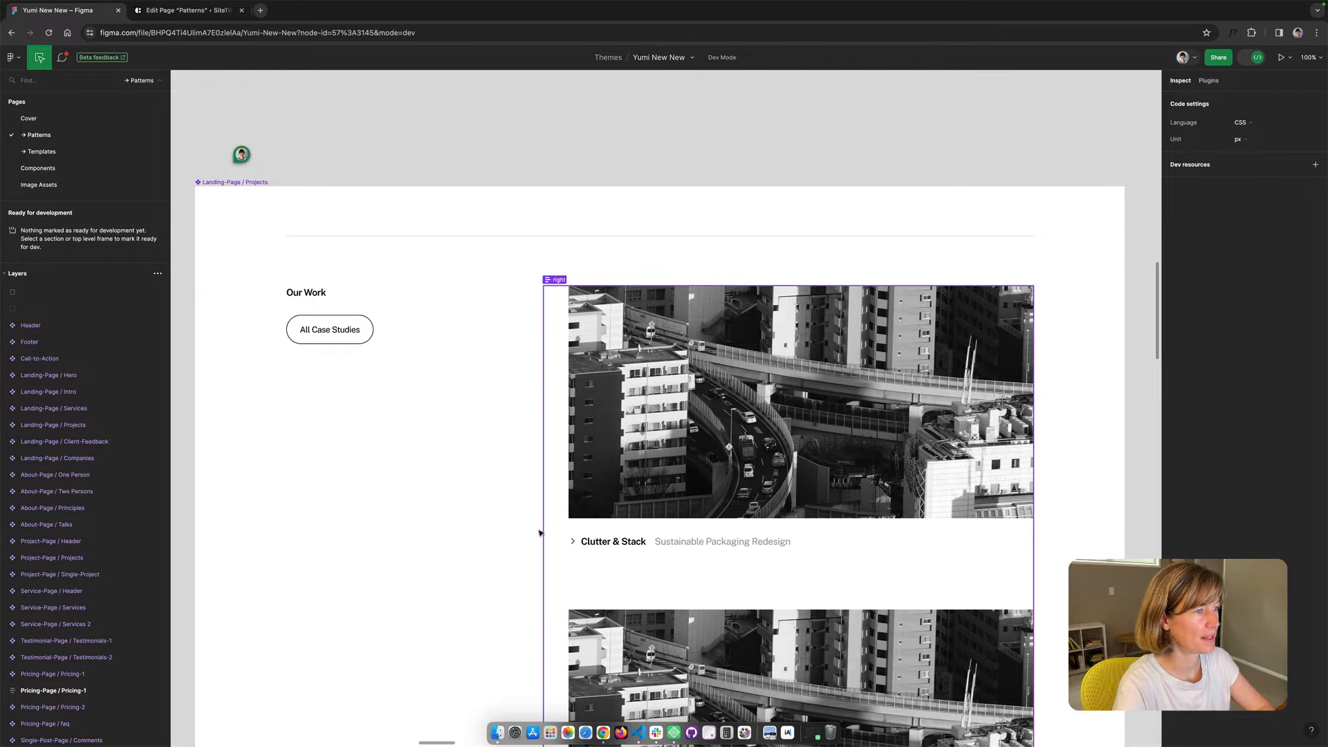
scroll(574, 546, "down", 2)
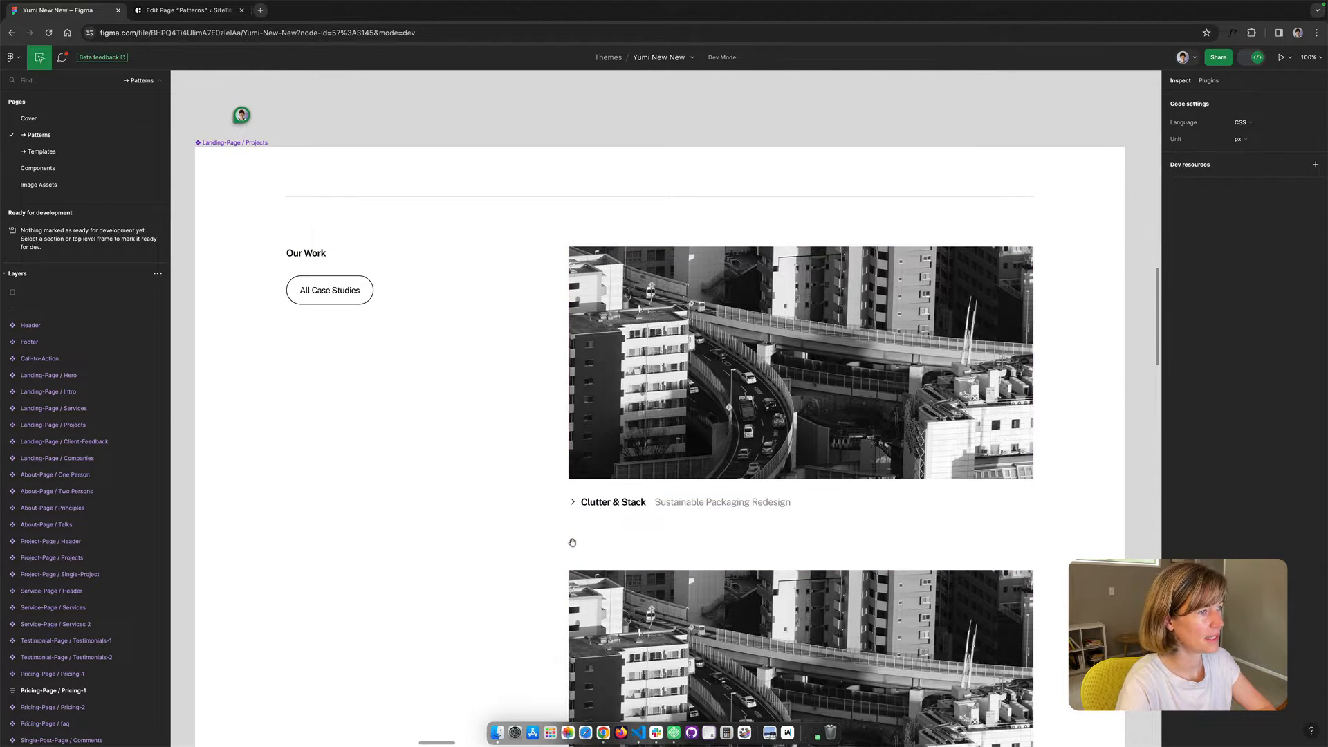
scroll(501, 519, "down", 1)
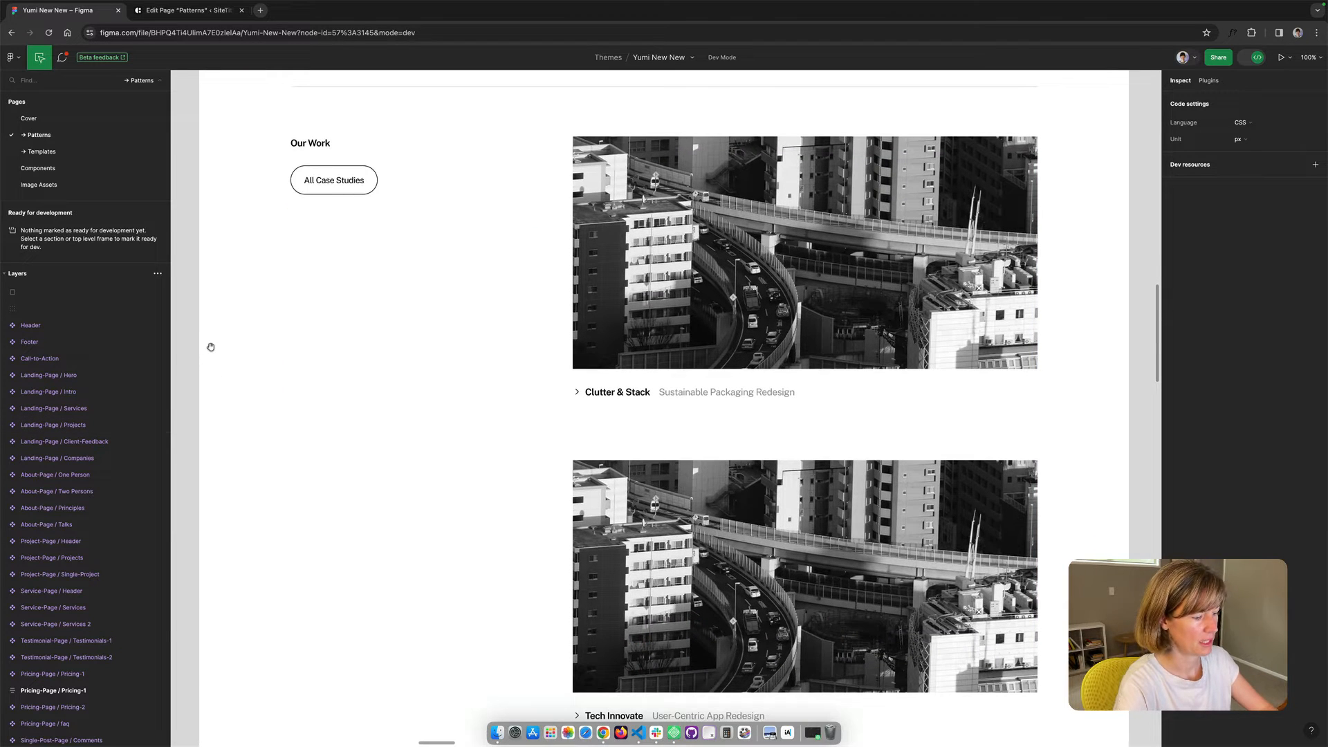
scroll(211, 347, "up", 3)
scroll(211, 347, "down", 2)
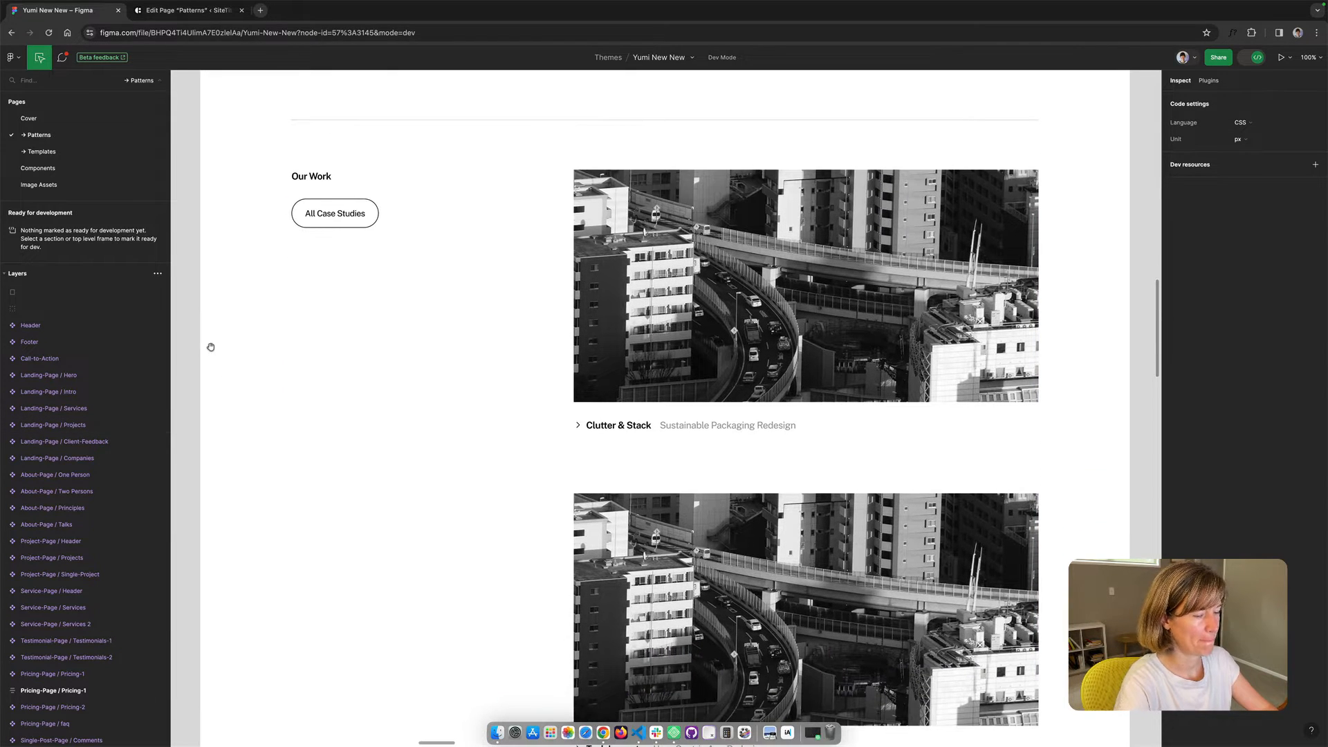
key("minus")
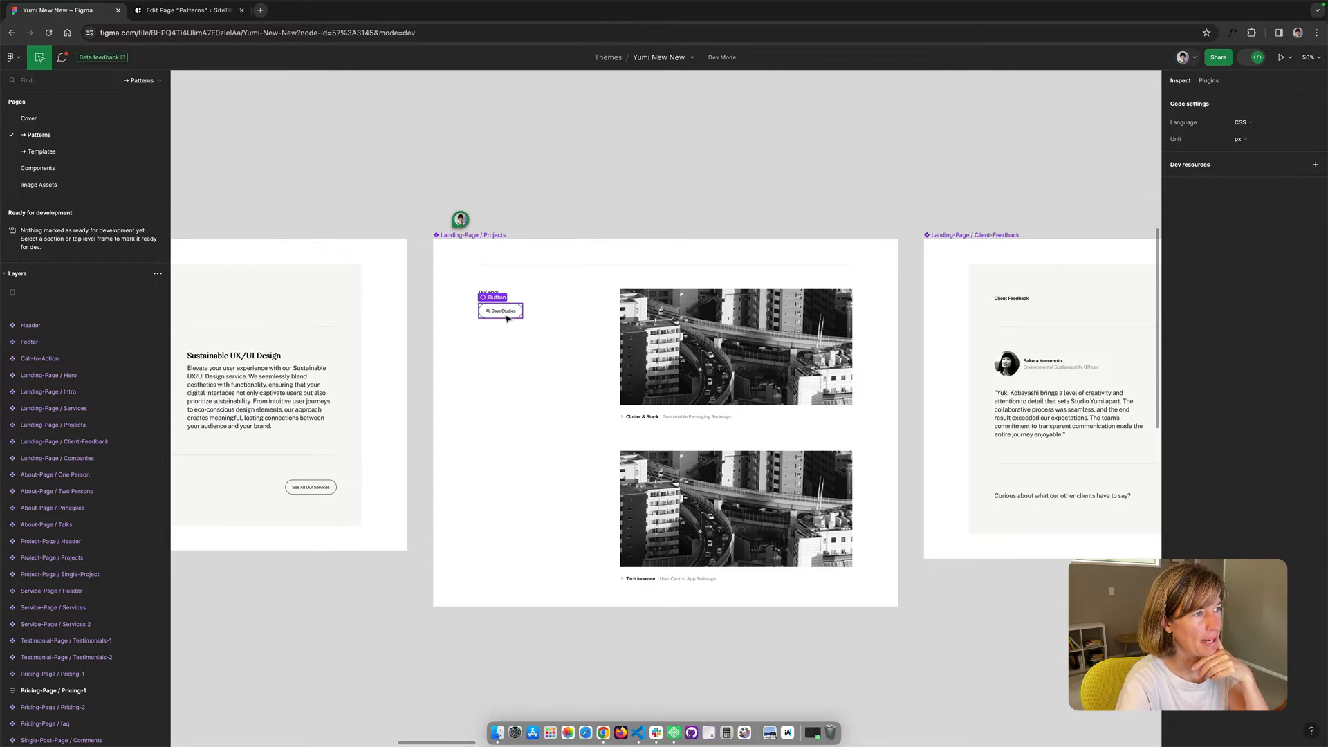
scroll(551, 189, "down", 2)
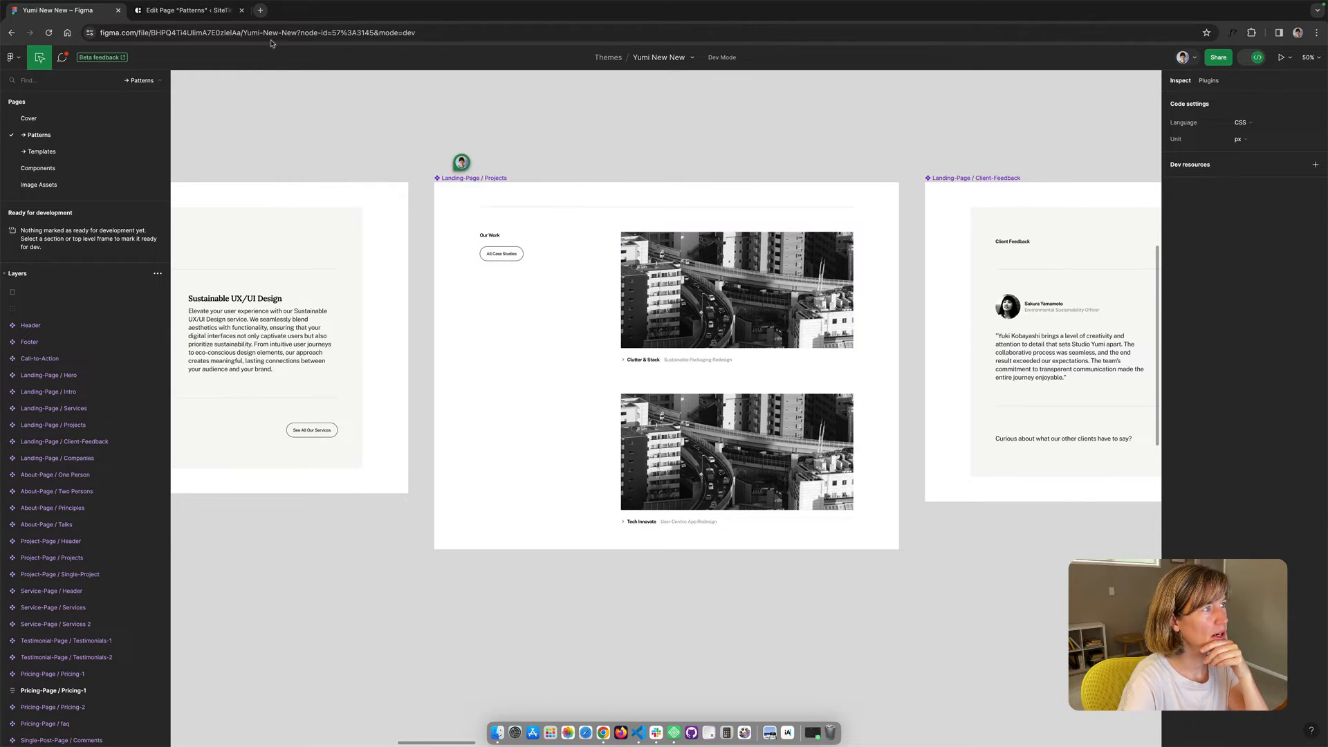
Show the Patterns page's block list with the Intro's welcome paragraph selected, and collapse the admin navigation.
left_click(195, 12)
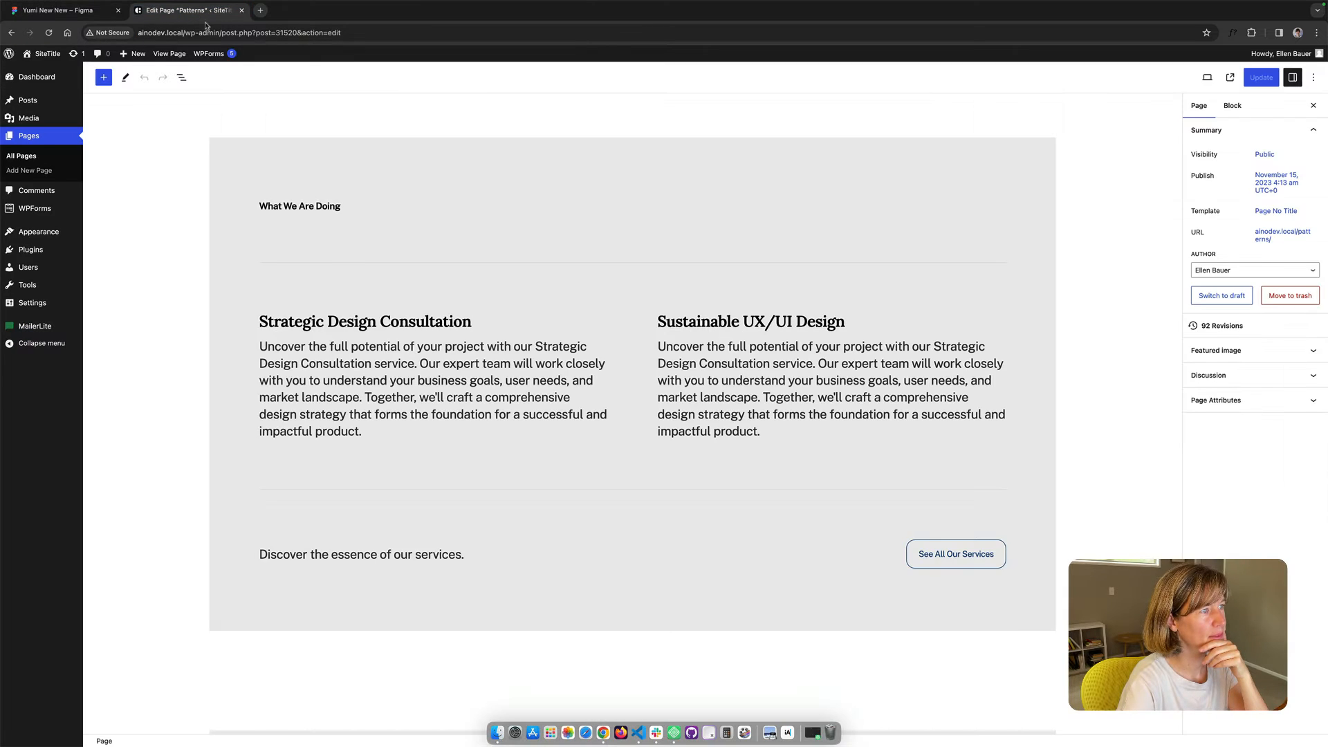
scroll(335, 229, "up", 5)
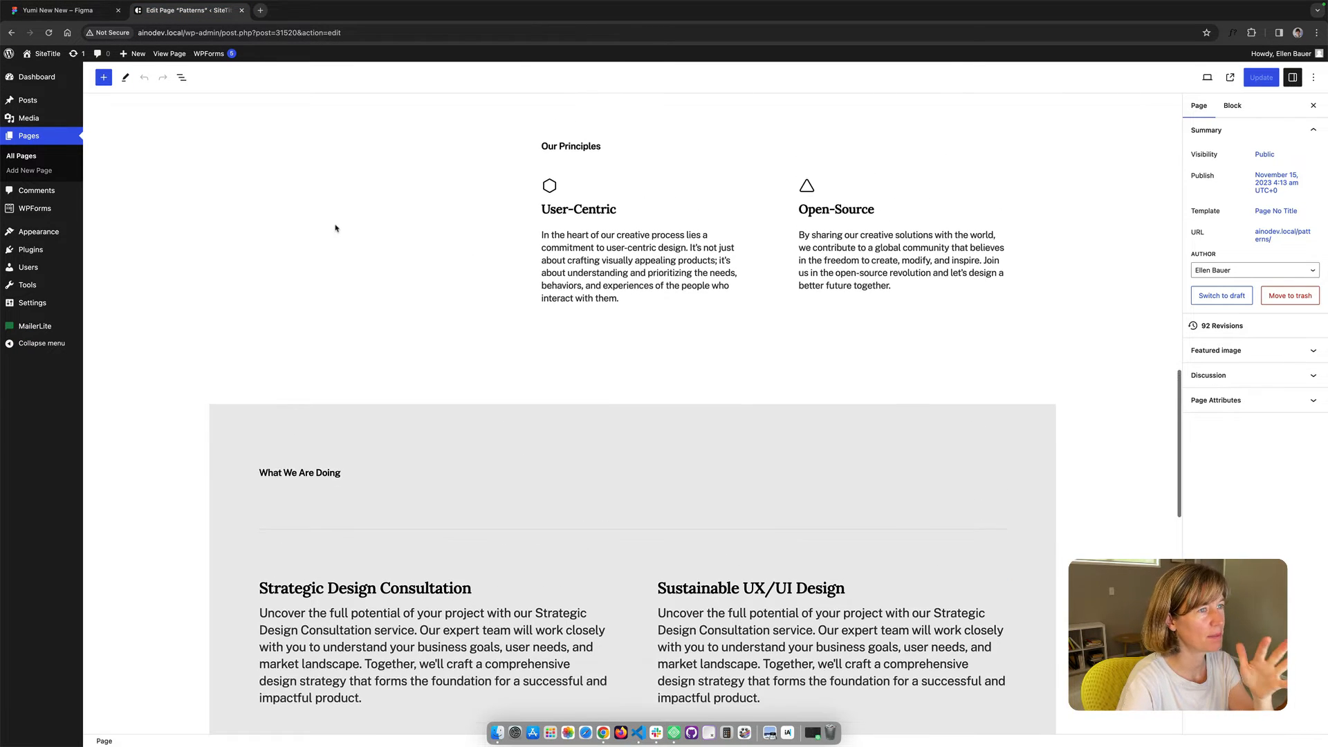
scroll(335, 228, "up", 5)
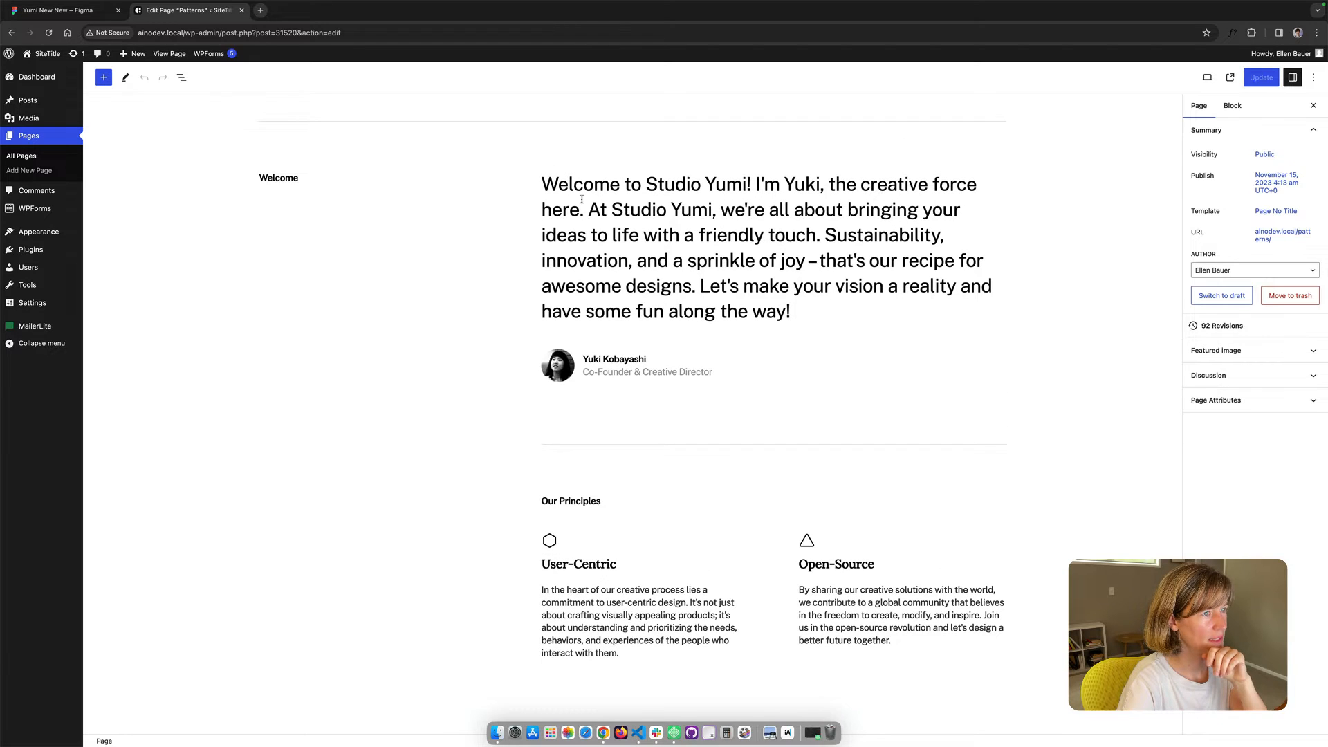
left_click(583, 206)
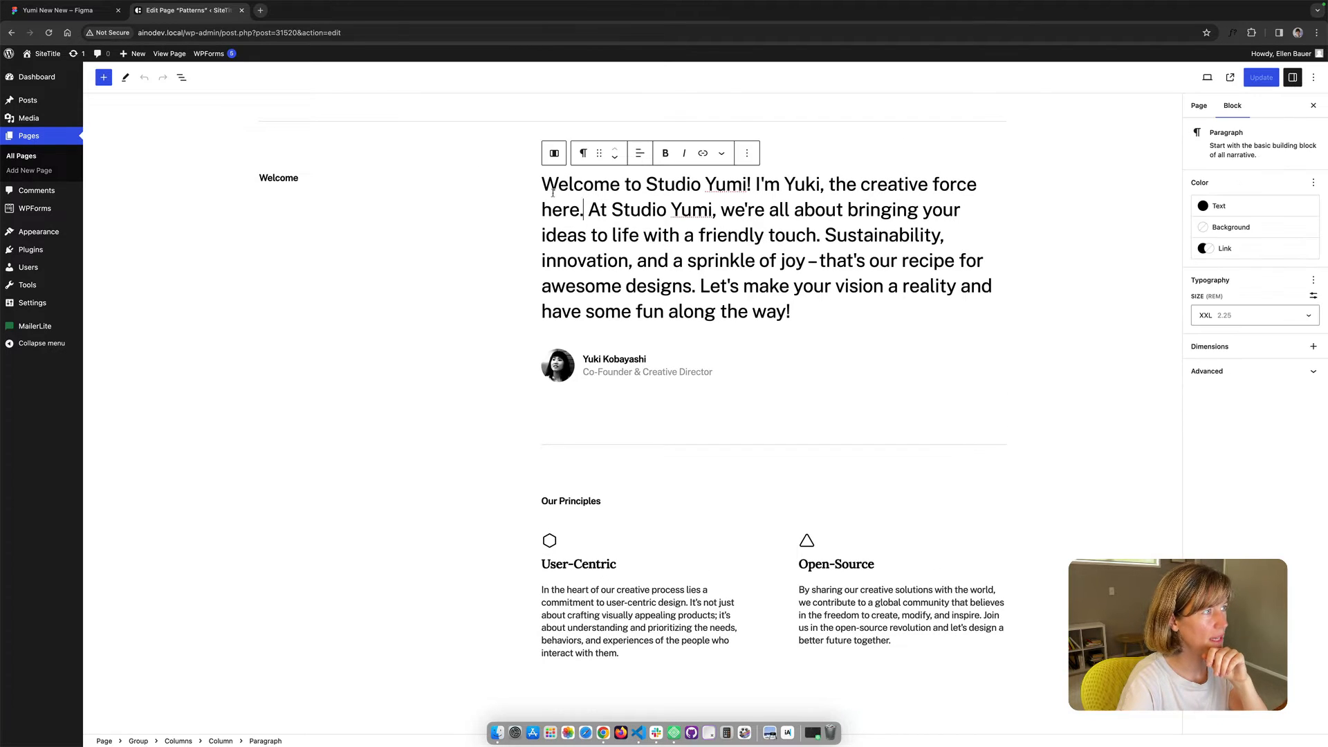
left_click(182, 77)
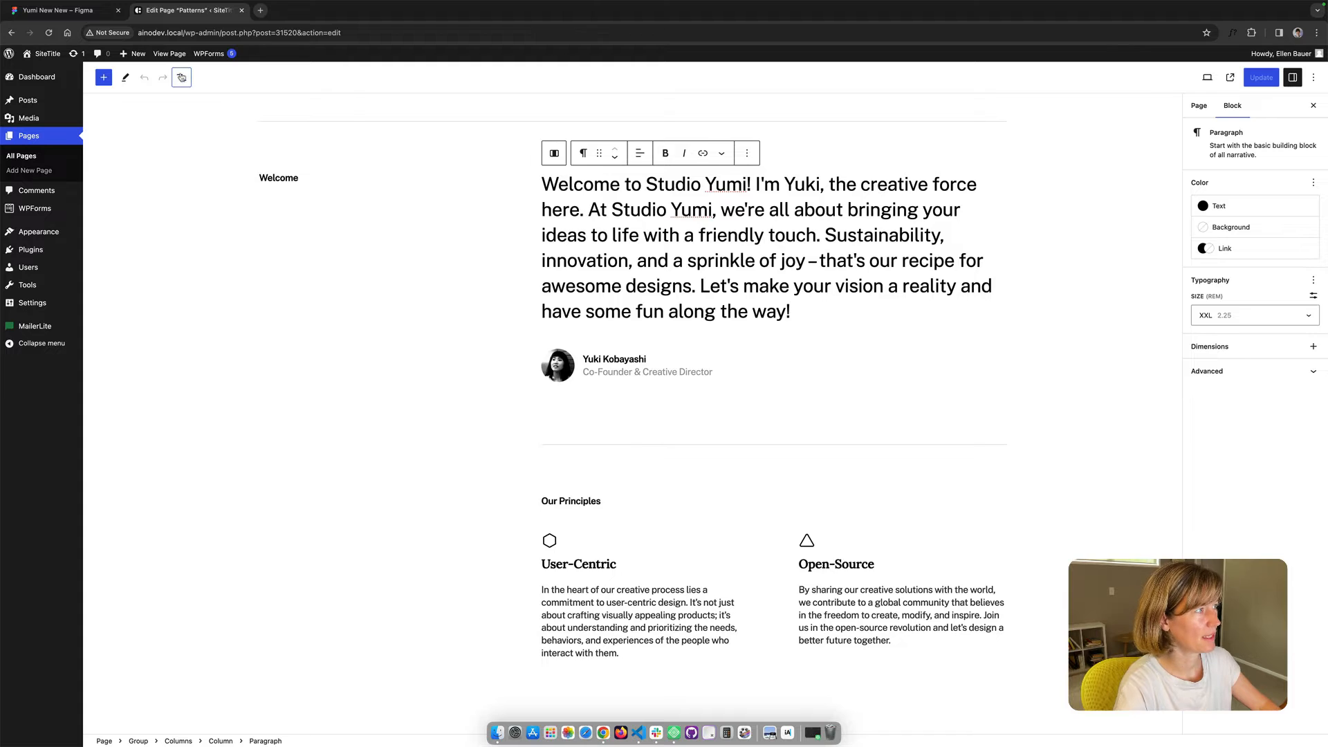
left_click(47, 342)
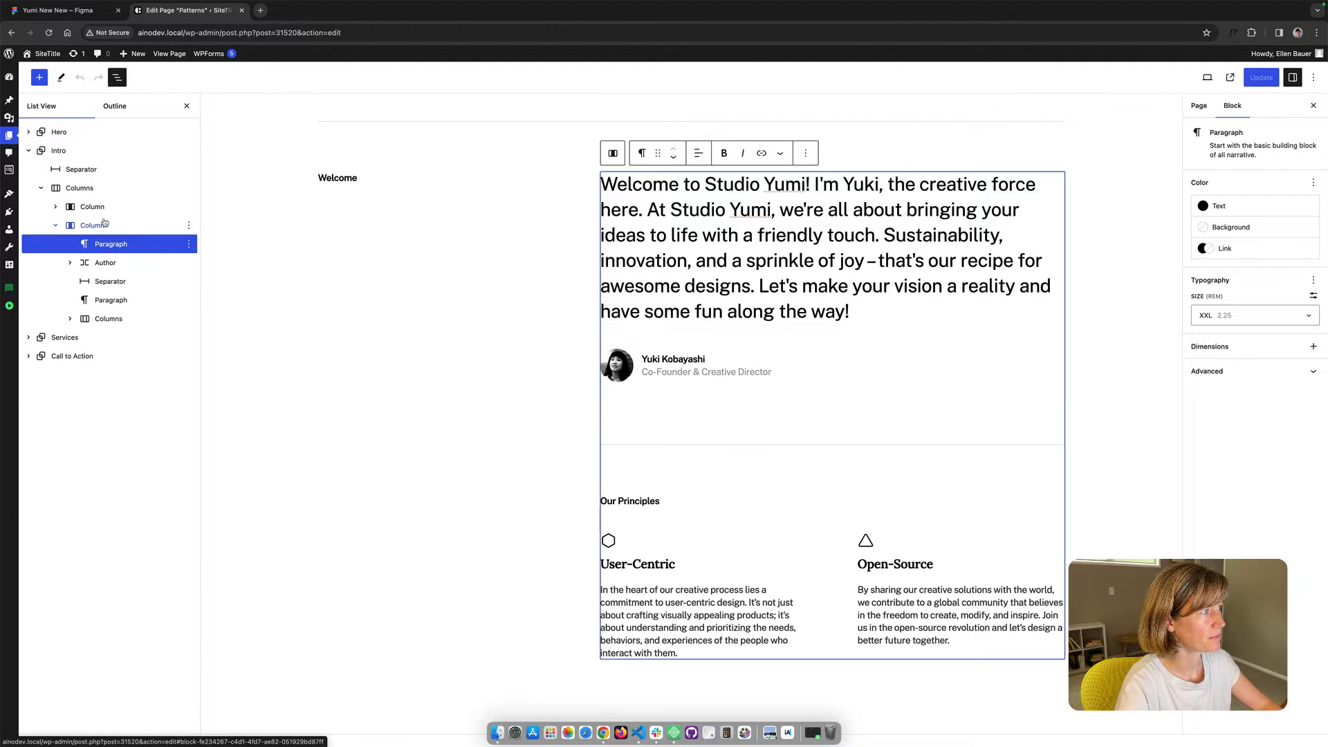
Inspect the settings of the Intro pattern's Columns block and its two columns, and select the whole Intro group.
left_click(98, 189)
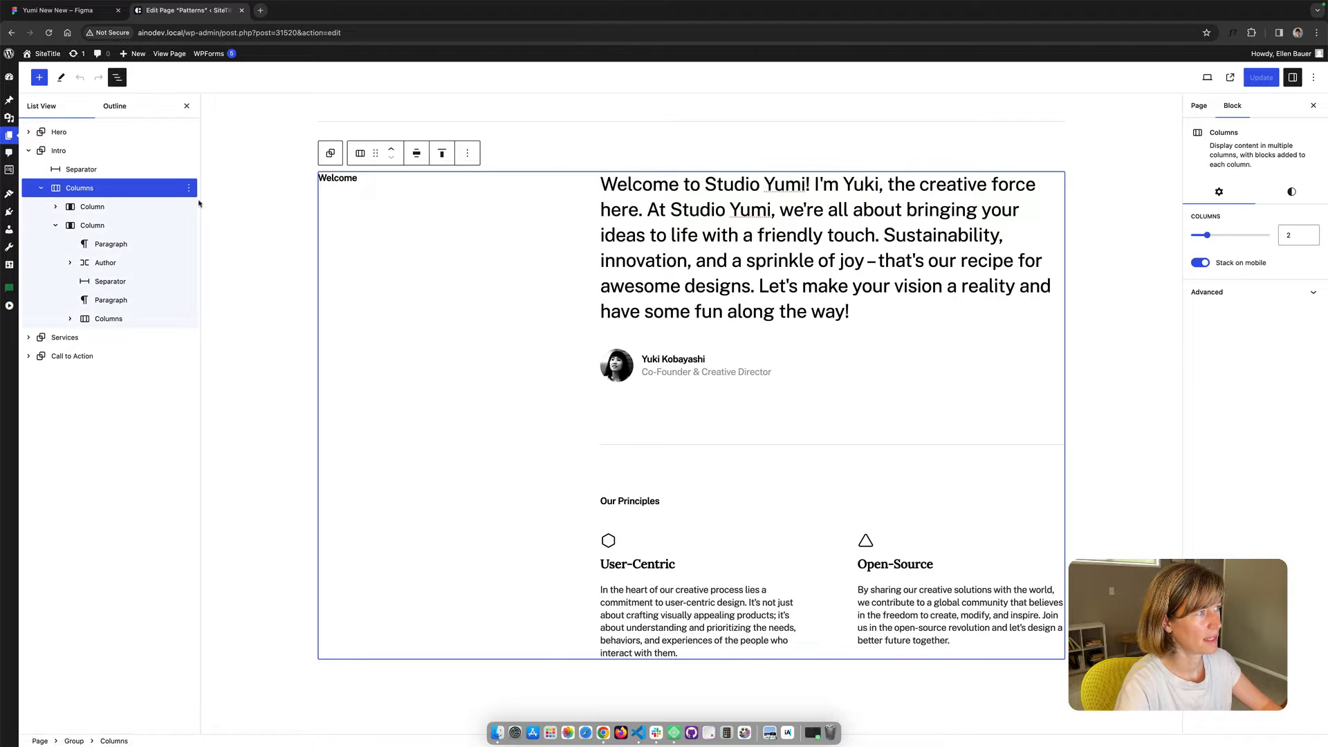
left_click(134, 208)
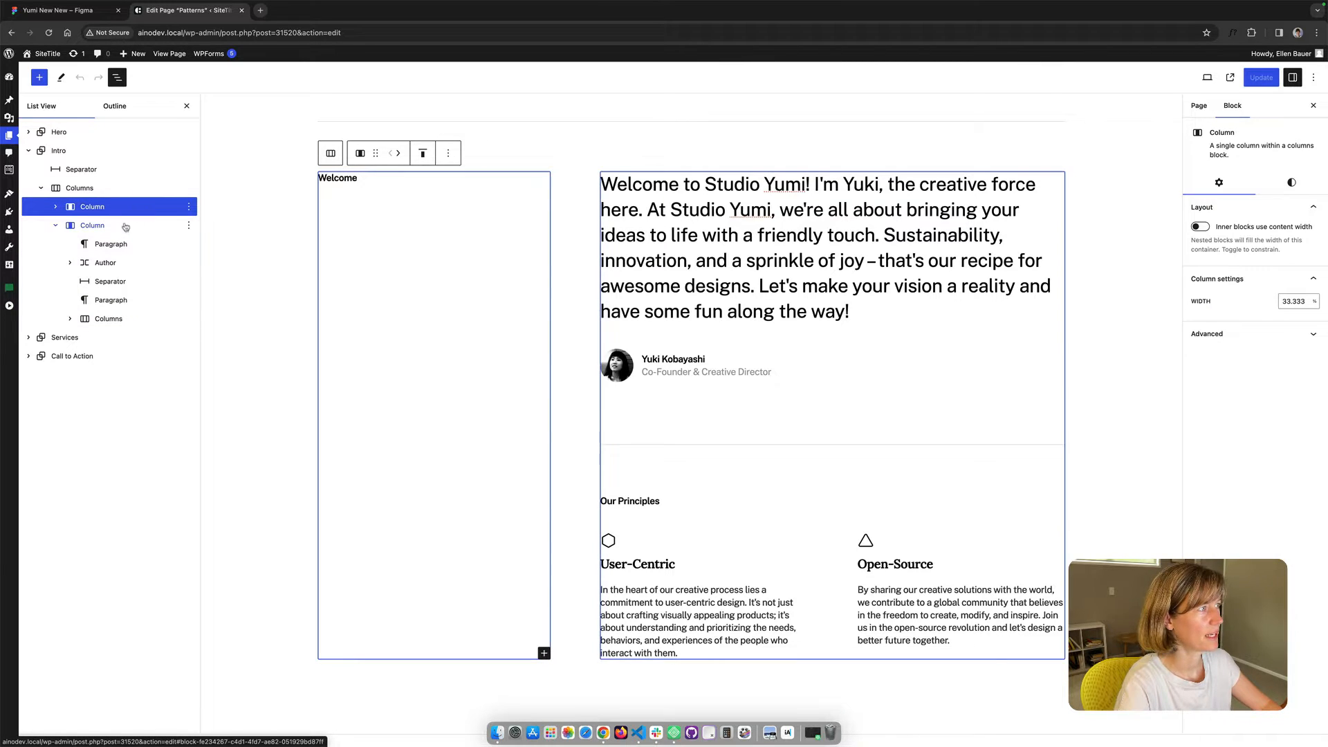
left_click(123, 227)
left_click(120, 189)
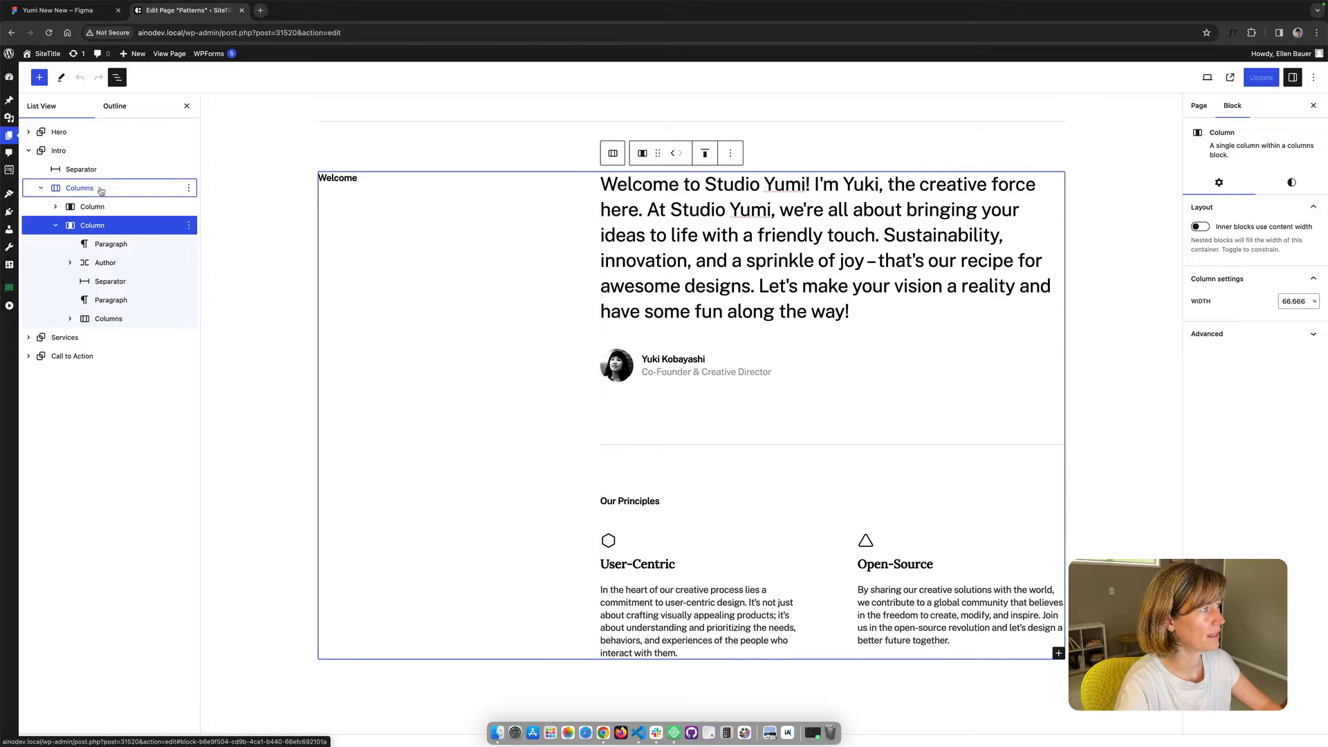
left_click(78, 151)
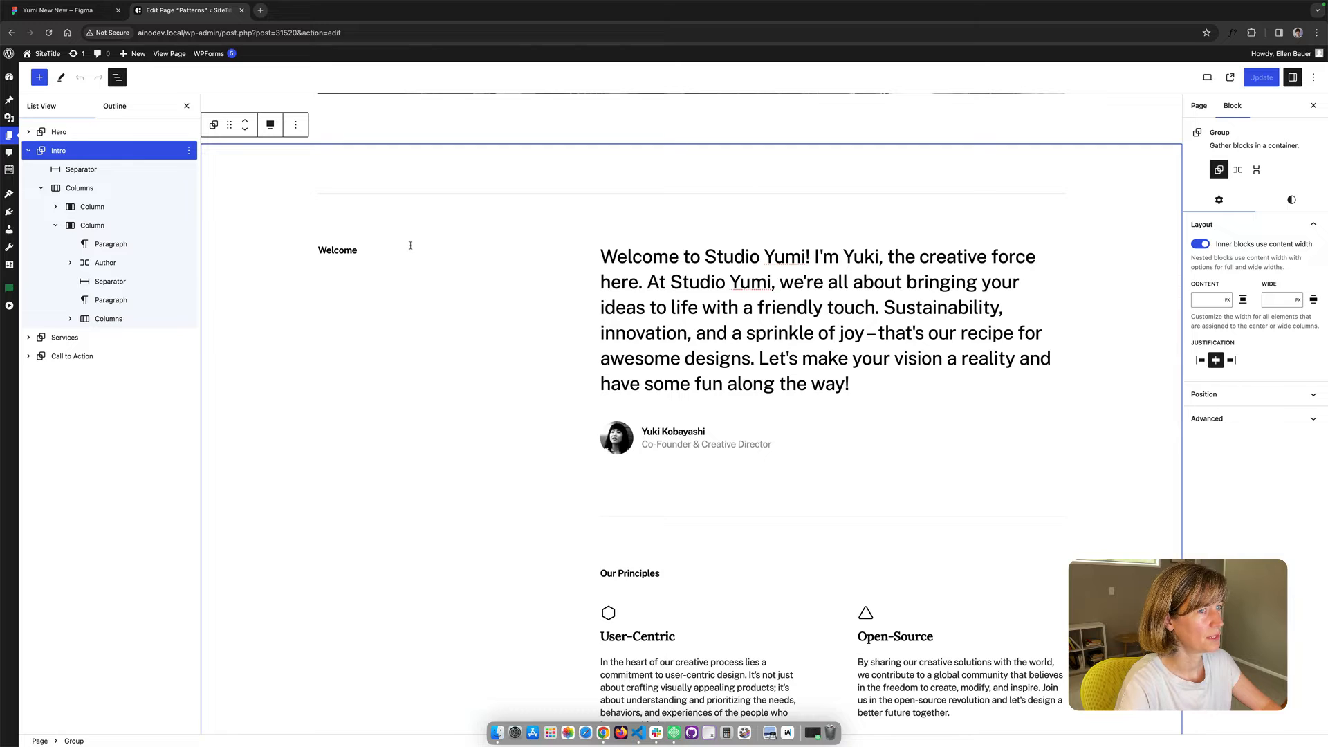
Duplicate the Intro group and move the collapsed copy above the Hero block at the start of the page.
scroll(410, 246, "down", 2)
scroll(410, 247, "up", 2)
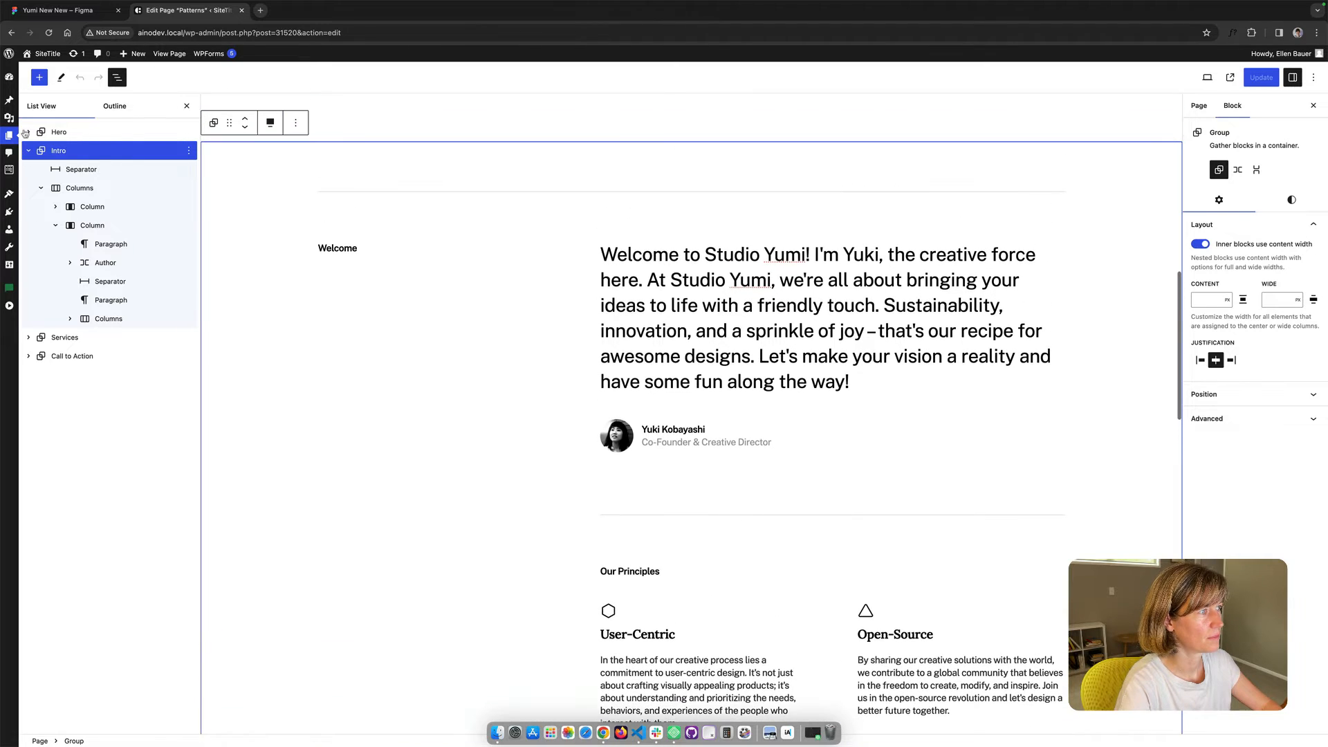
left_click(189, 150)
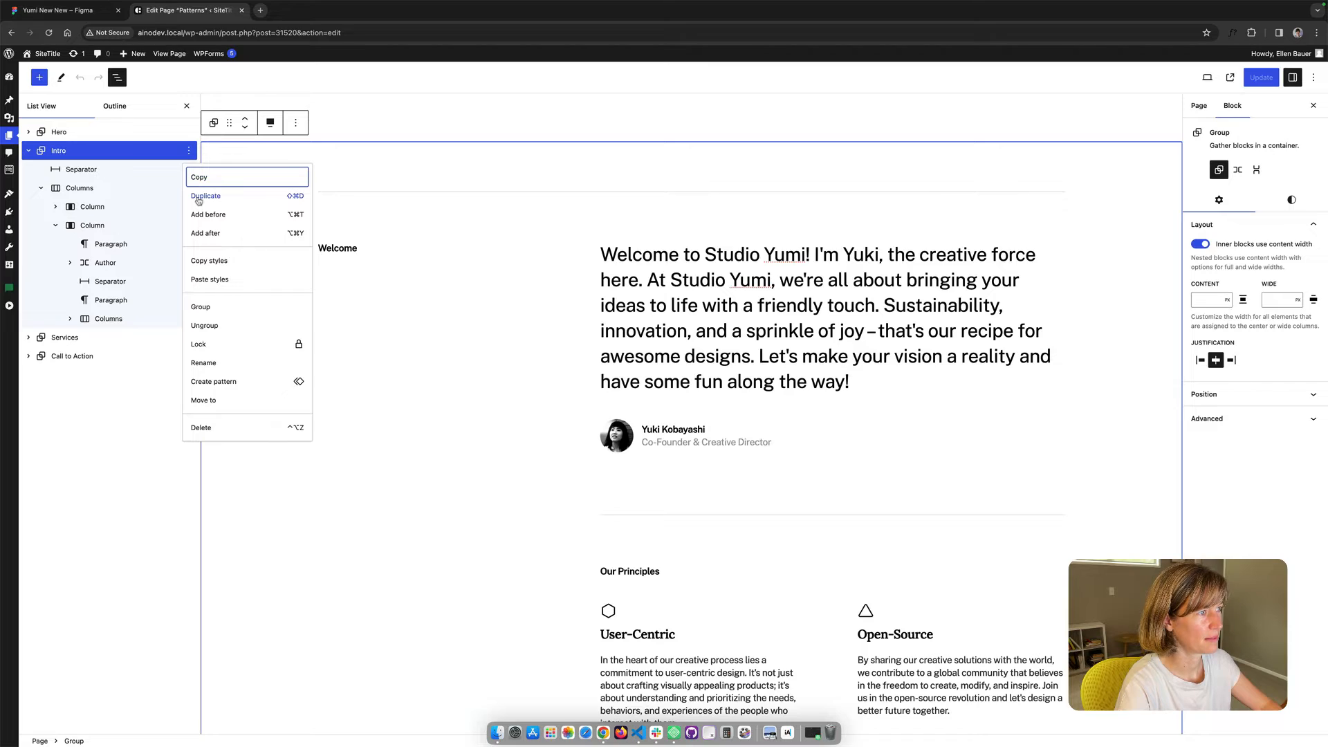
left_click(206, 196)
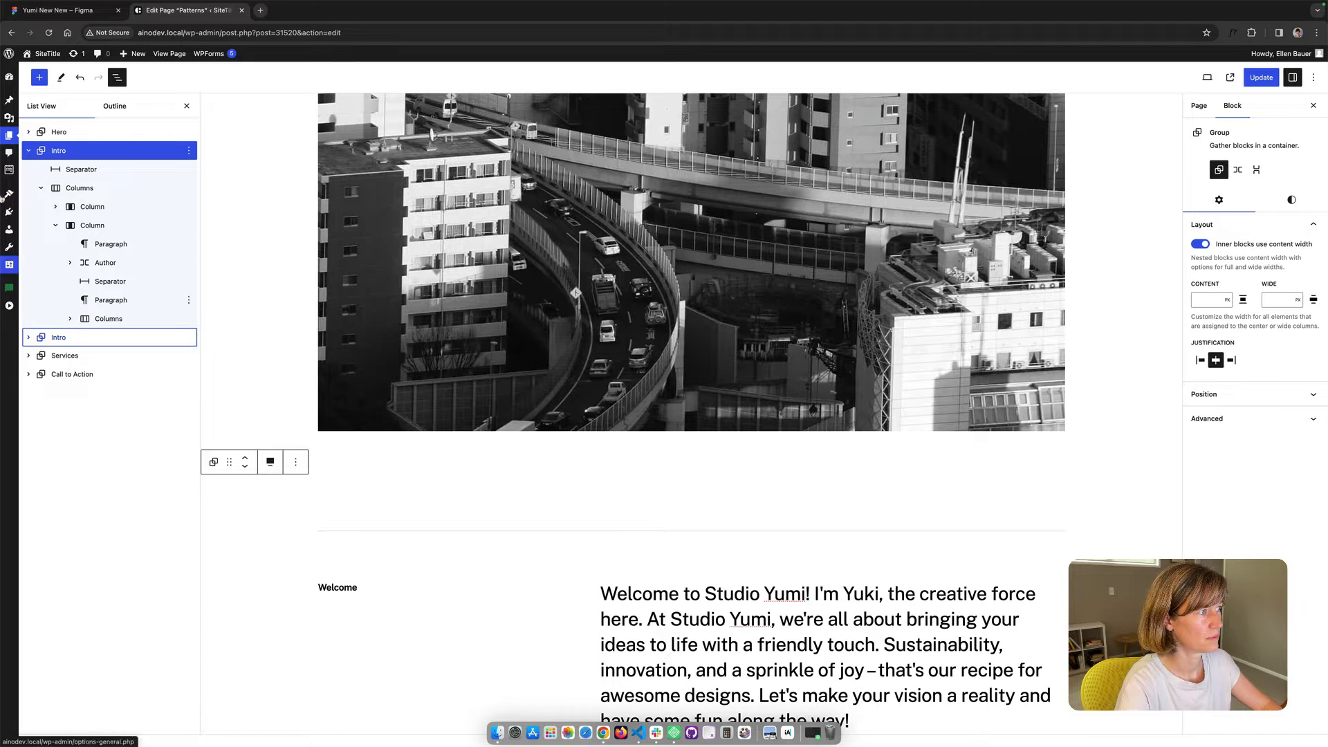
left_click(26, 152)
left_click(26, 152)
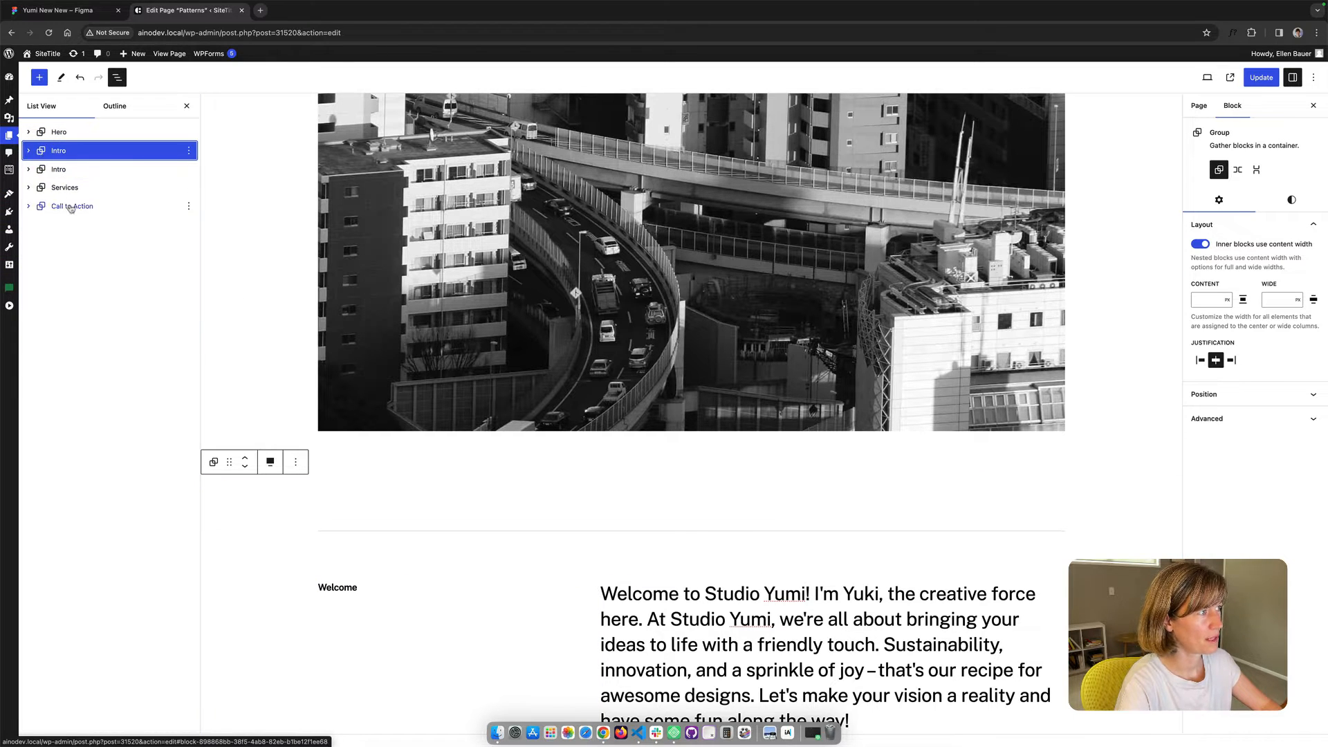
mouse_move(75, 151)
left_mouse_down()
mouse_move(79, 121)
mouse_move(54, 136)
left_mouse_up()
Rename the Intro copy above Hero as Projects, checking the pattern's name in the Figma design.
right_click(58, 137)
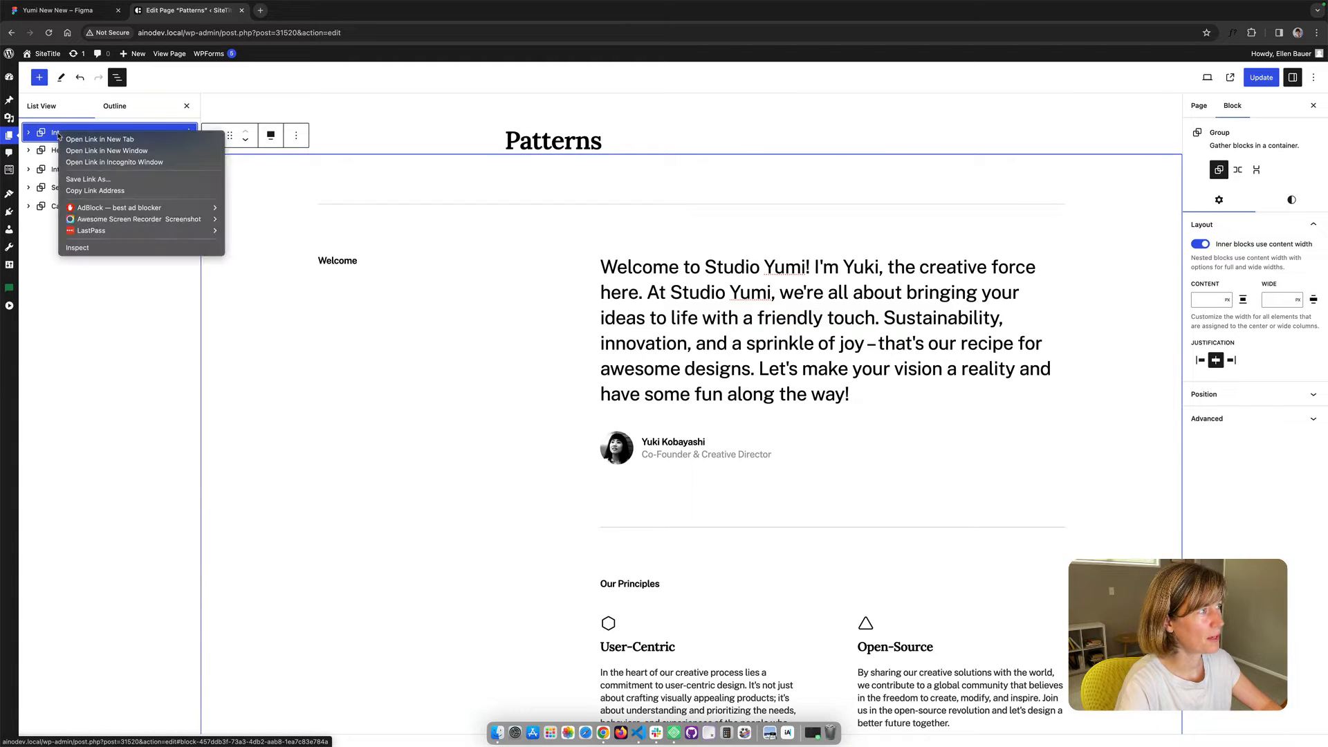
left_click(50, 134)
left_click(66, 135)
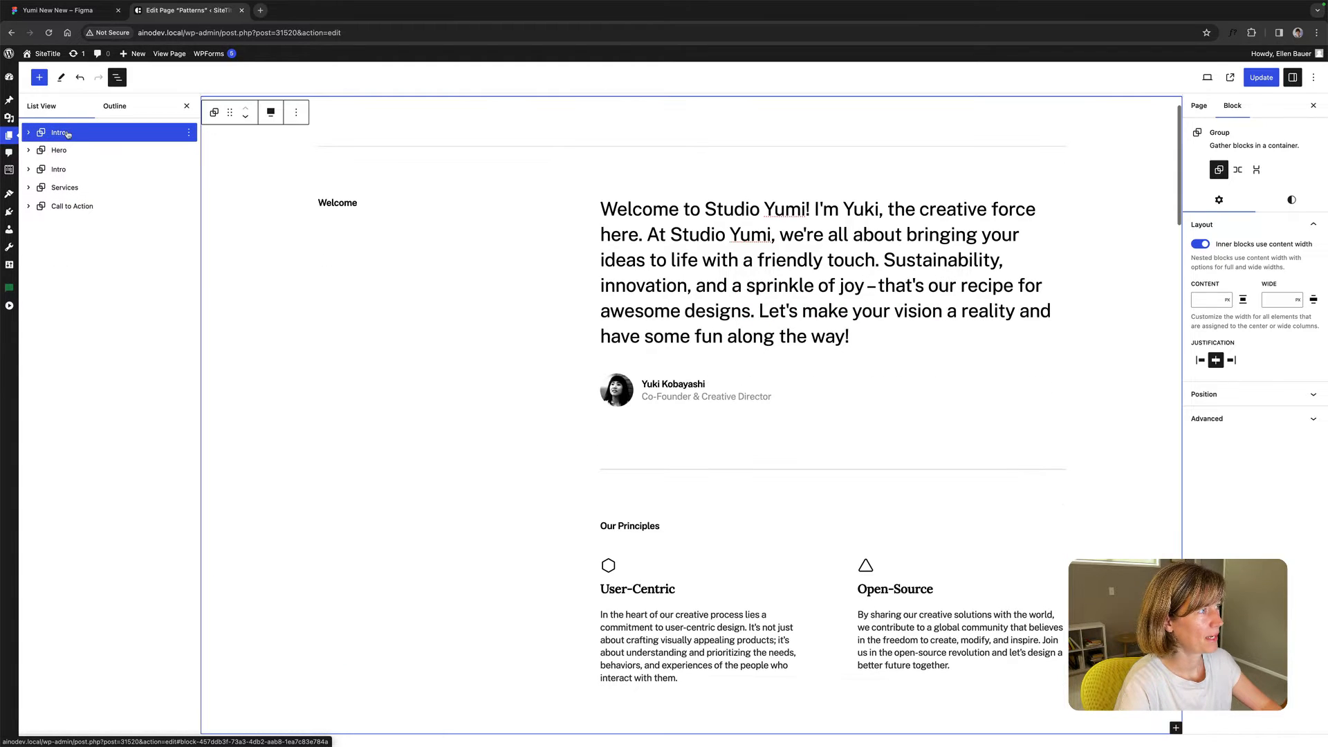
left_click(185, 133)
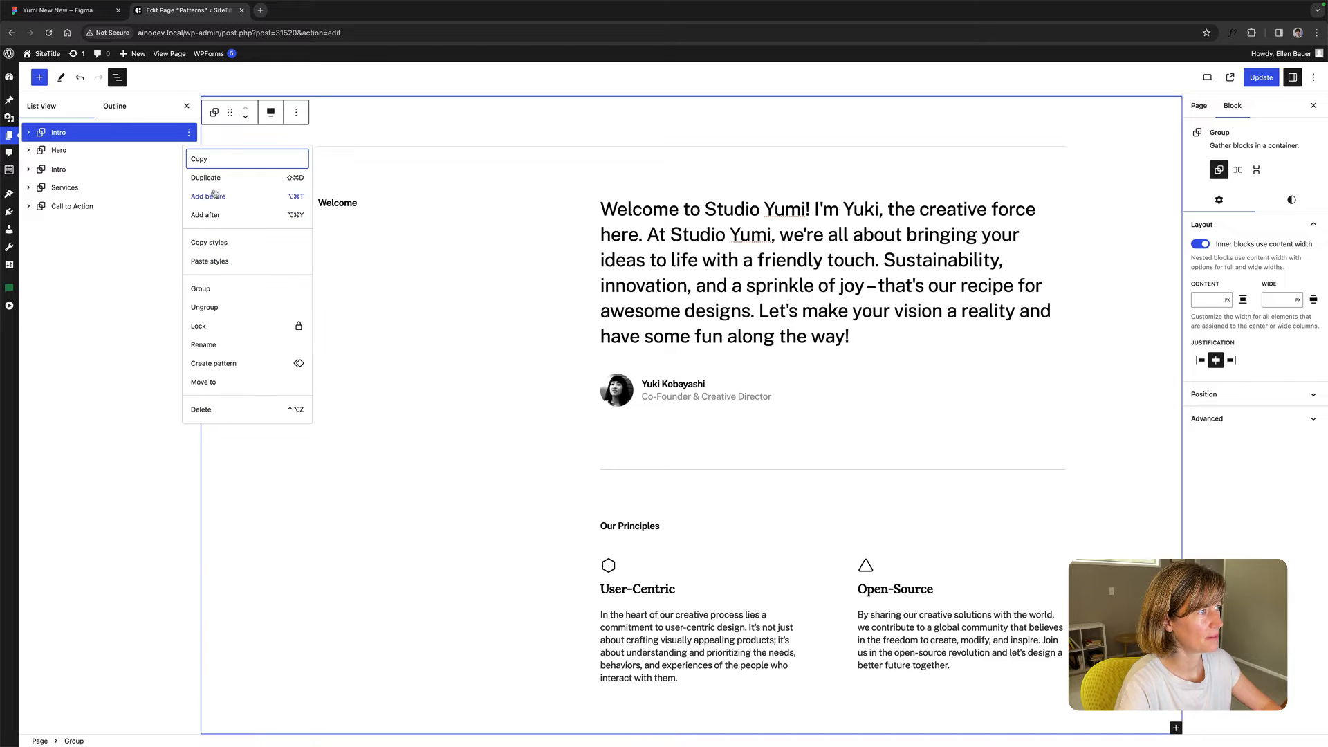
left_click(211, 345)
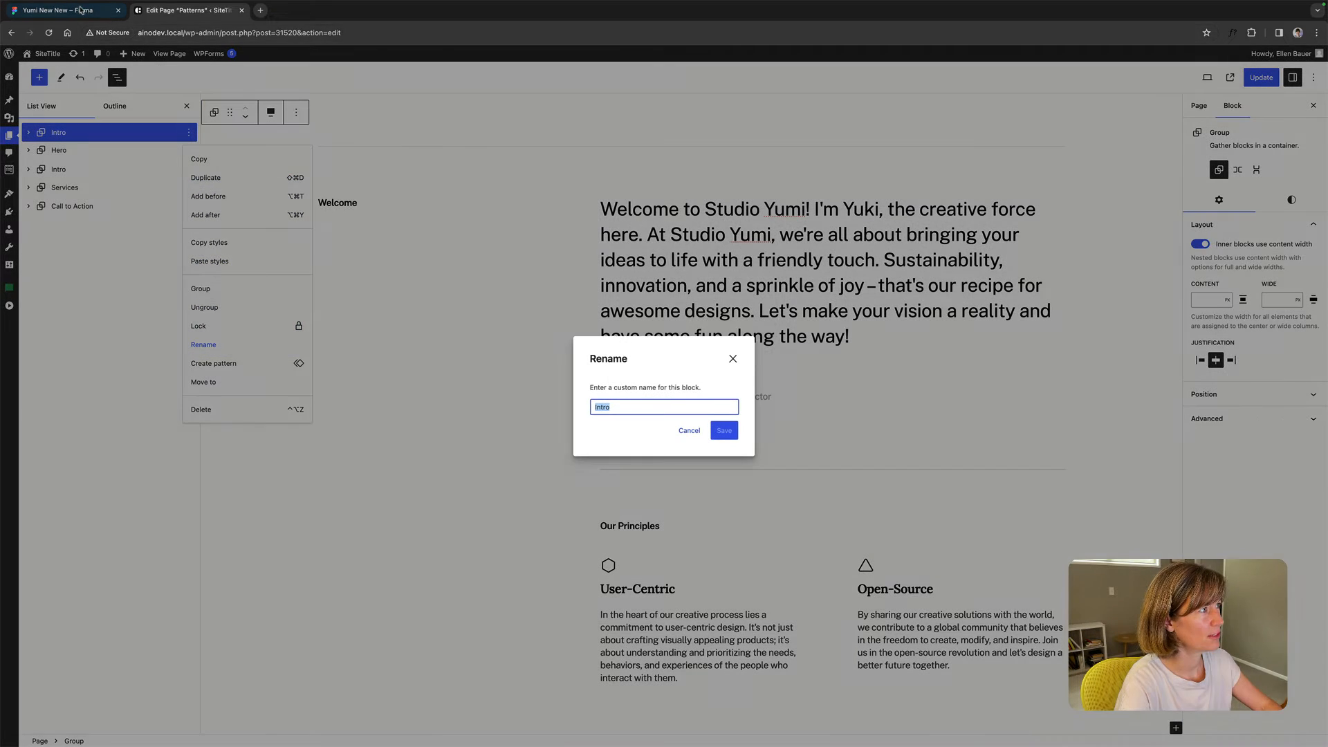
left_click(83, 11)
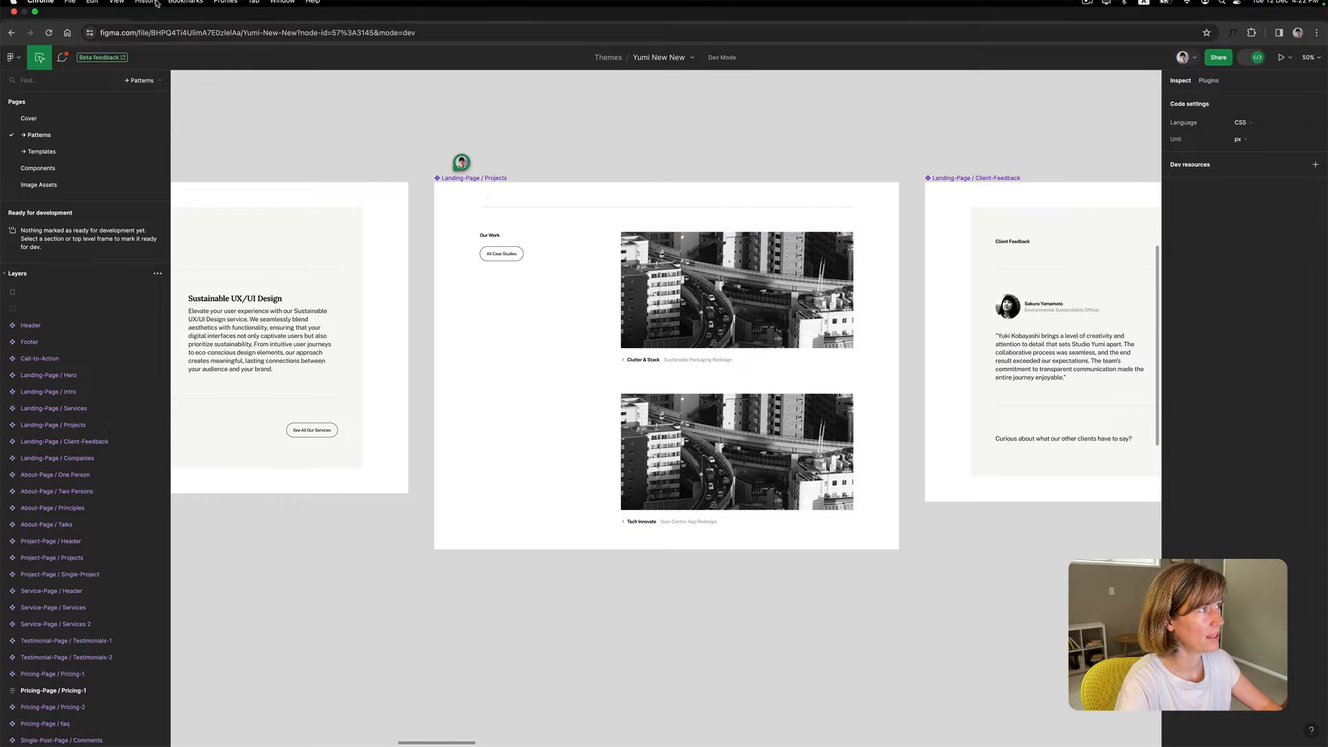
left_click(185, 10)
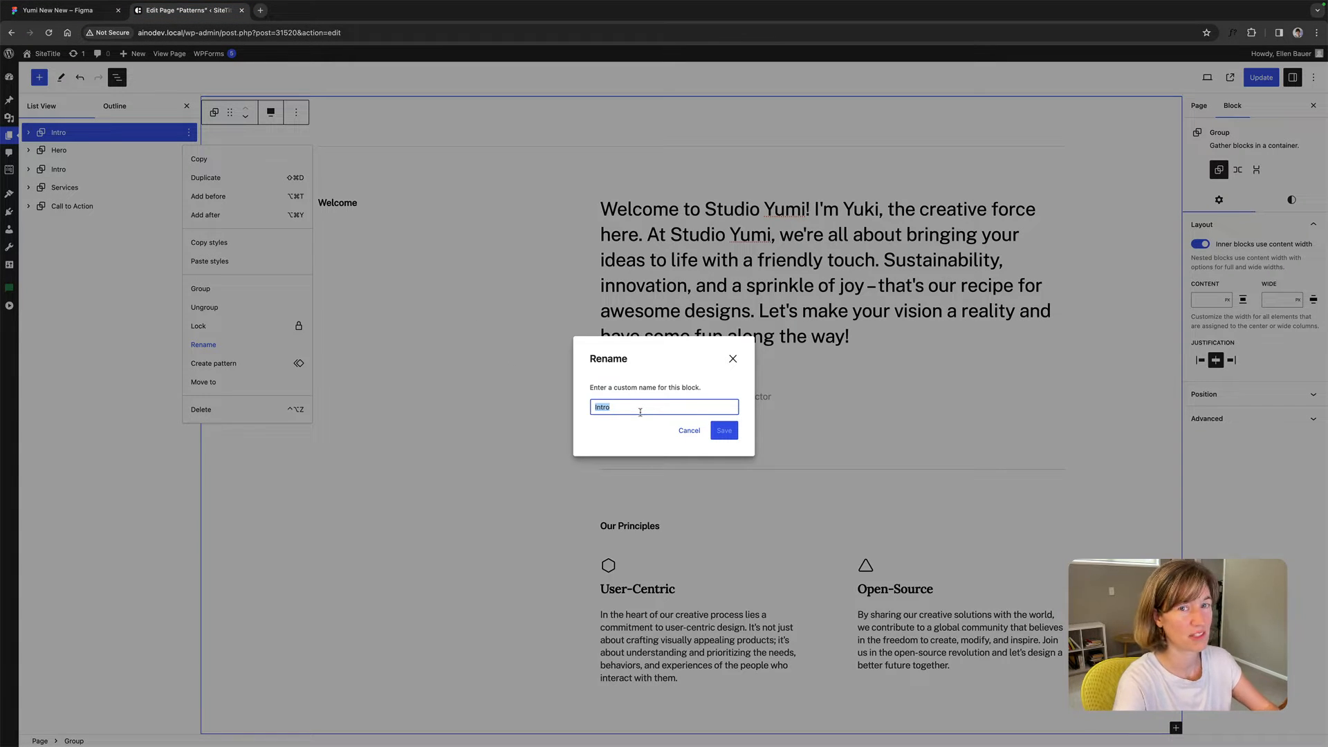
type("Pro")
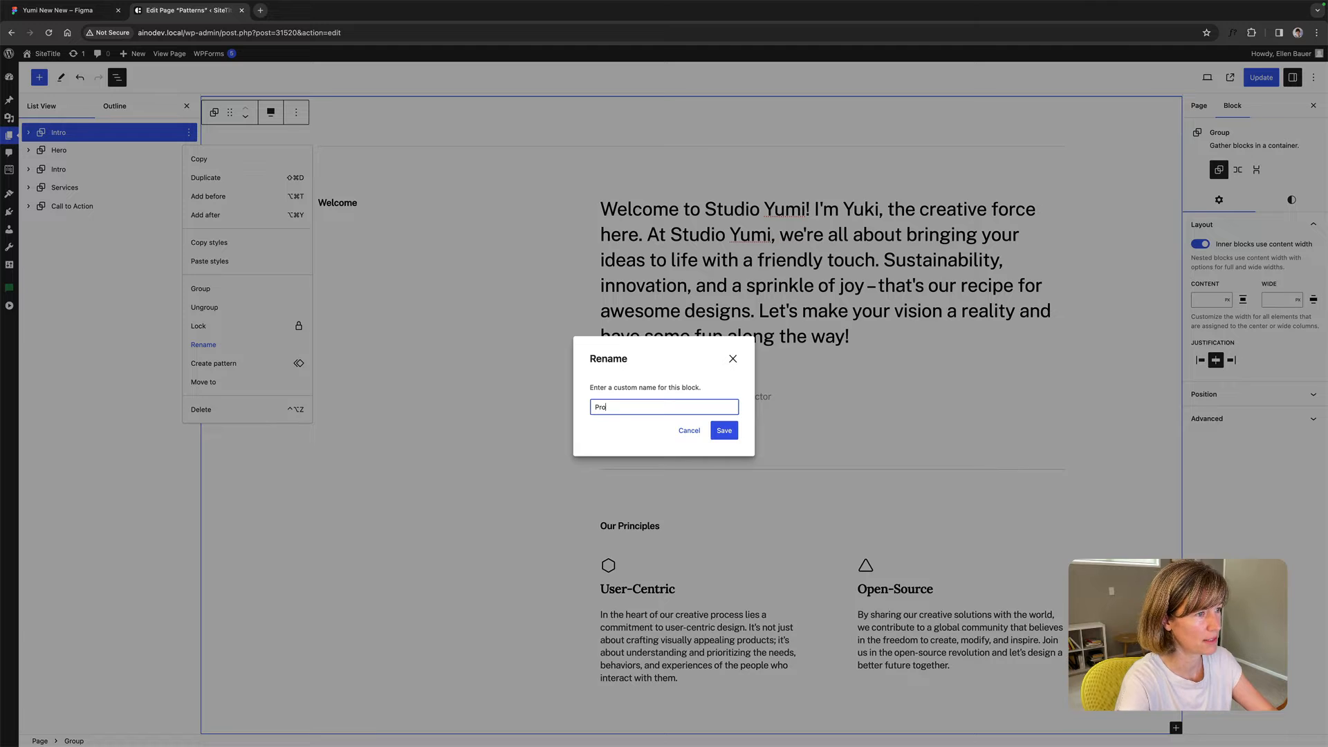
type("jects")
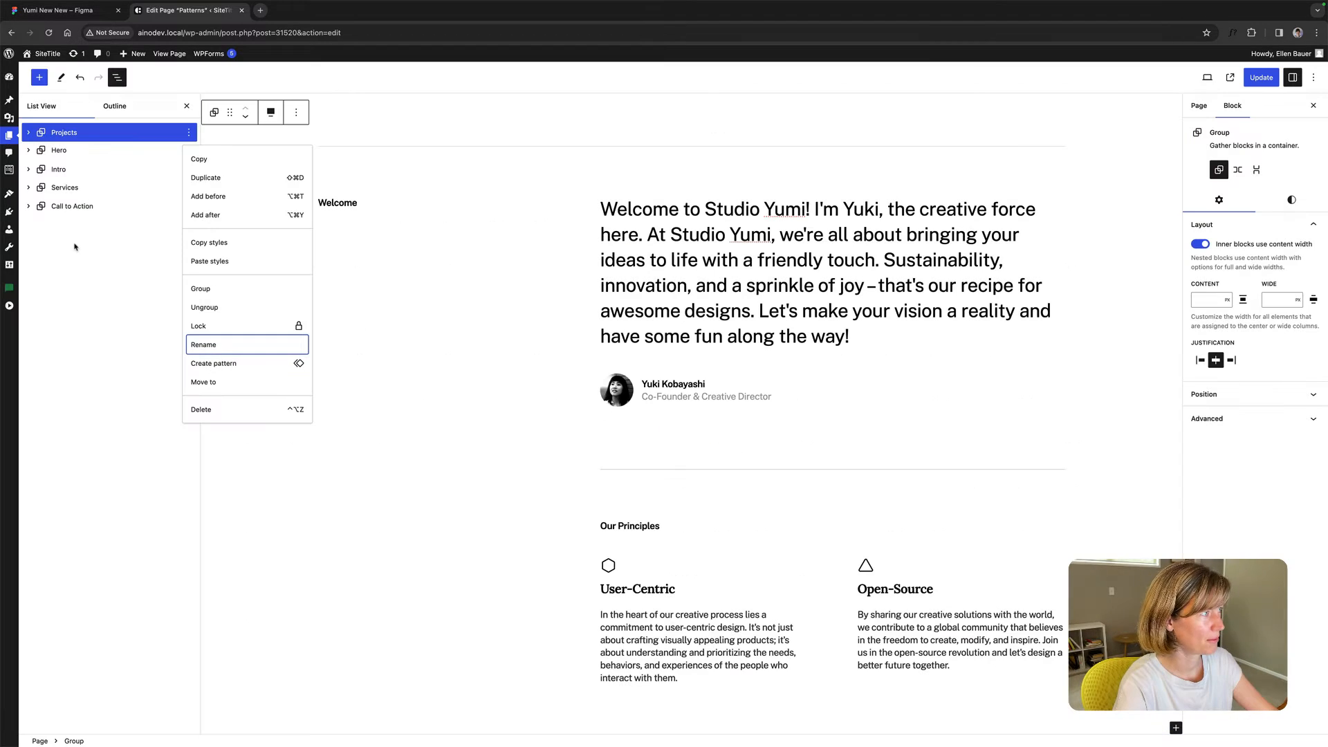
left_click(724, 430)
left_click(389, 133)
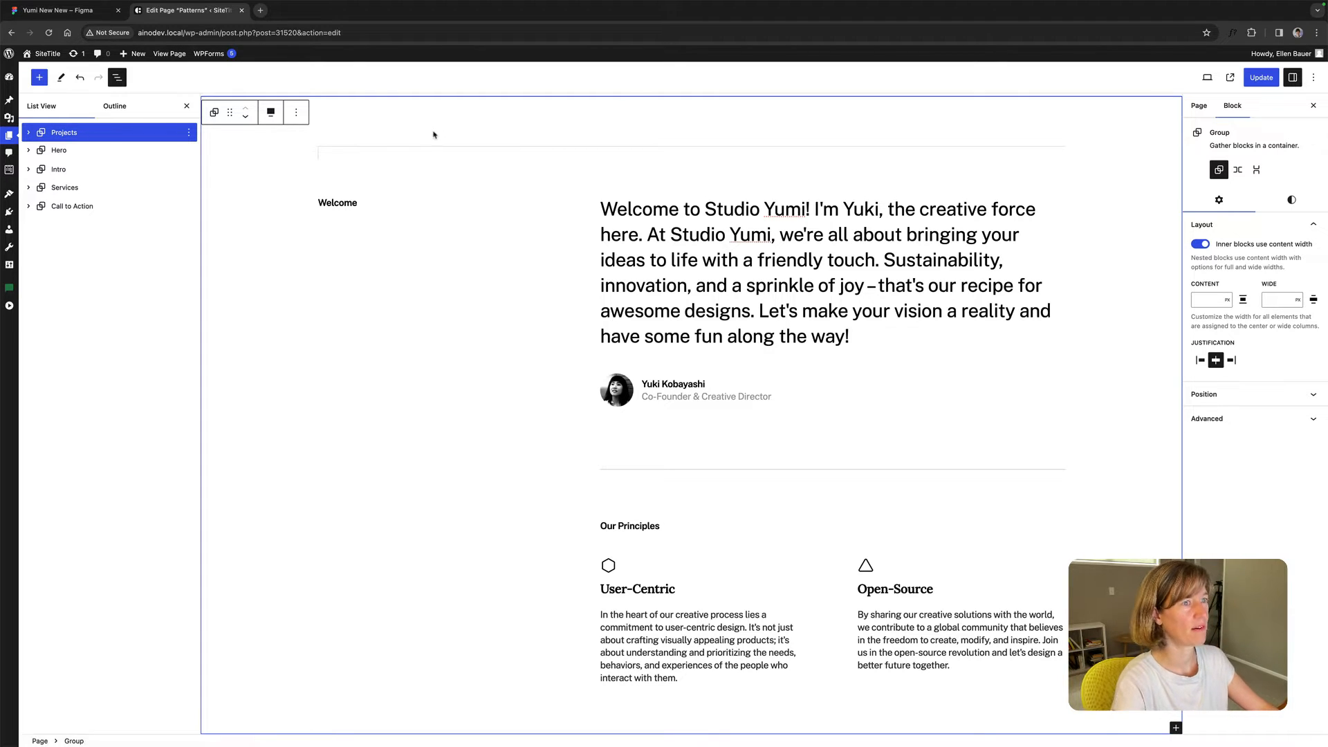
Replace the Welcome text in the Projects group's first column with "Our Work", following the Figma design.
scroll(359, 138, "up", 1)
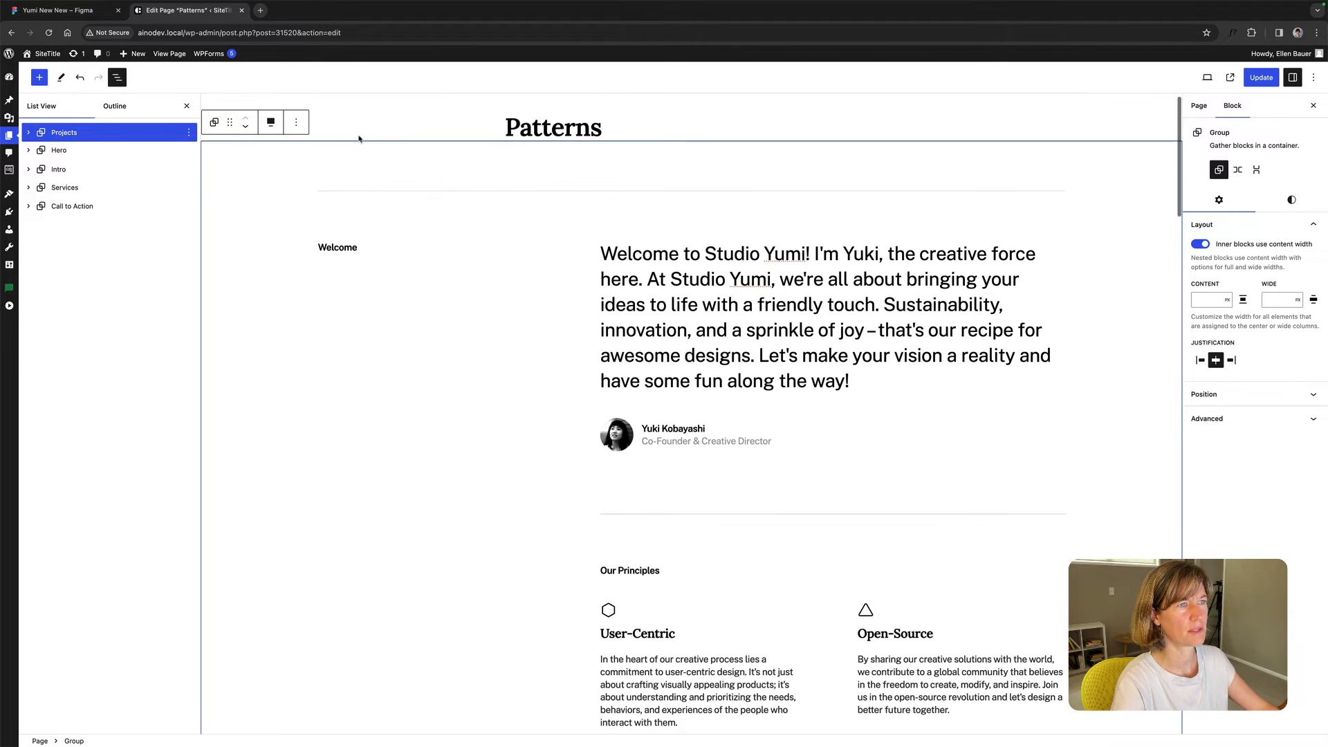
left_click(85, 11)
left_click(167, 17)
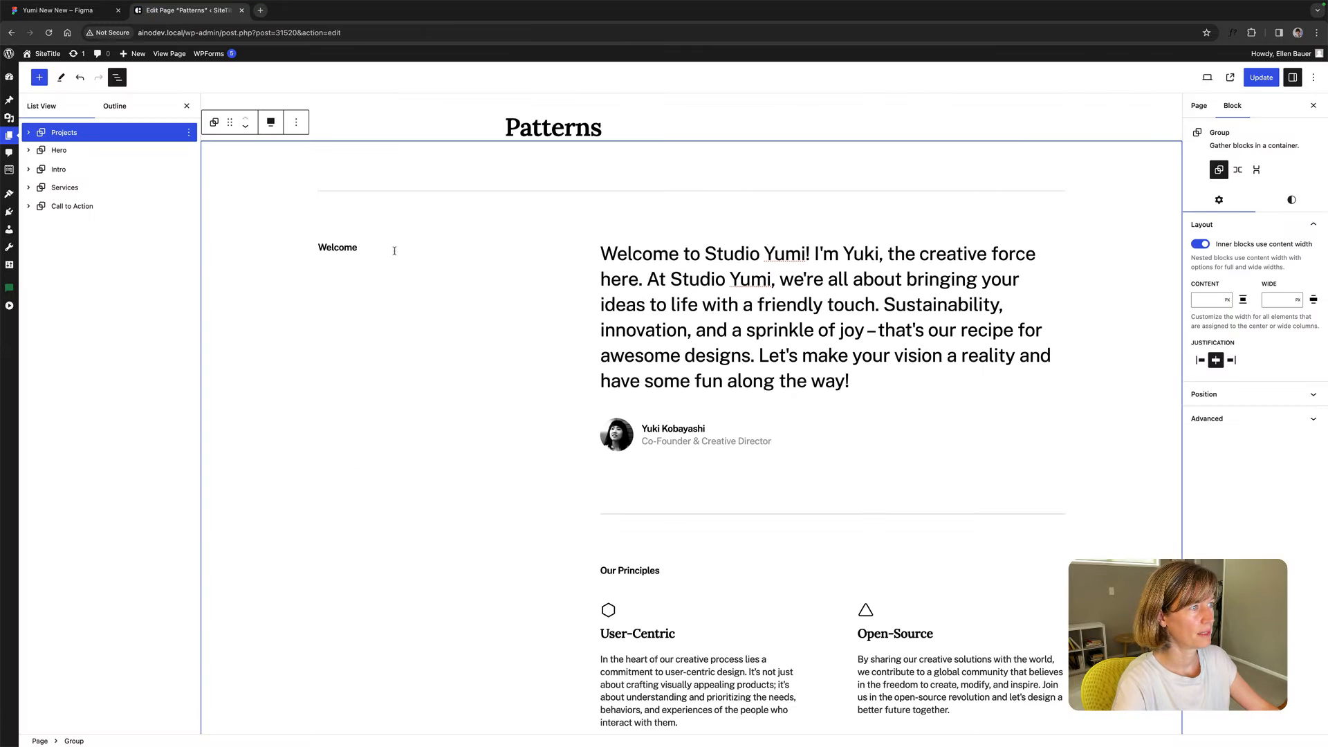
double_click(335, 251)
type("Our Work")
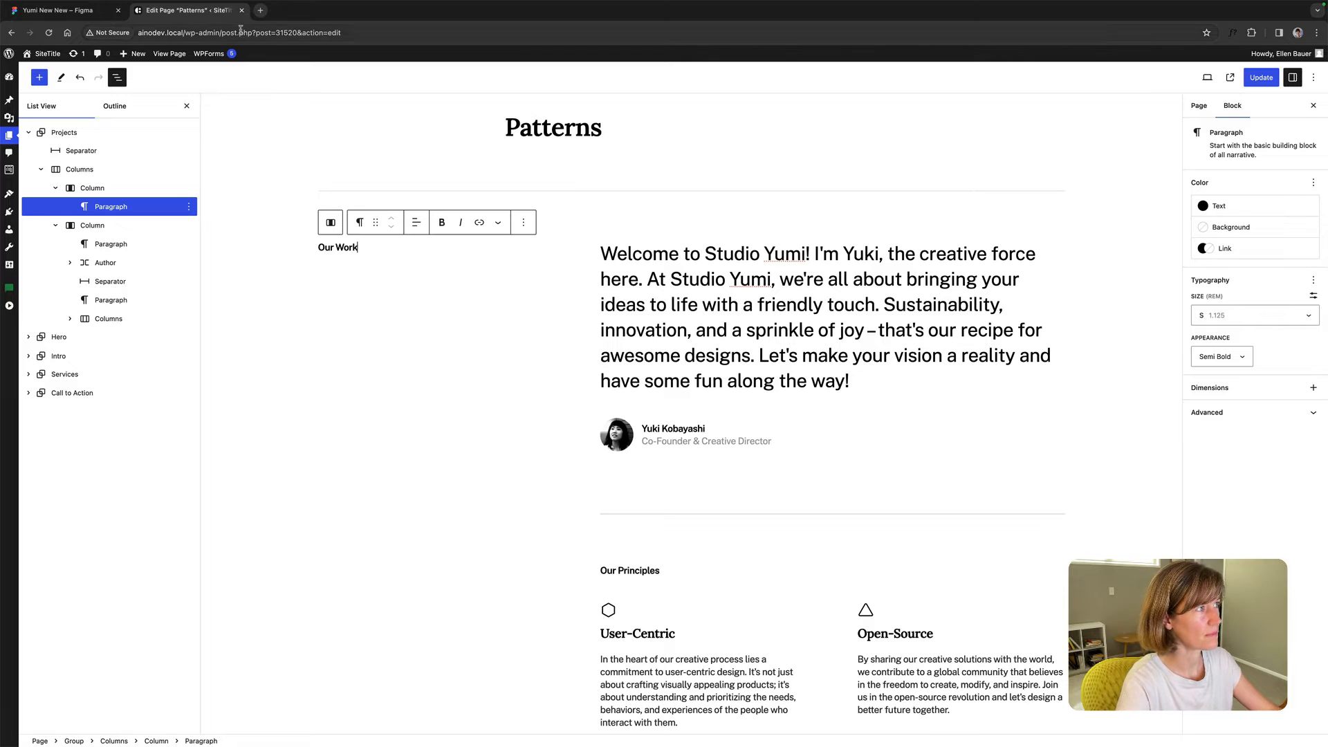
Examine the layout and style settings of the Call to Action's Buttons block and its "Let's chat" button.
left_click(52, 10)
left_click(183, 13)
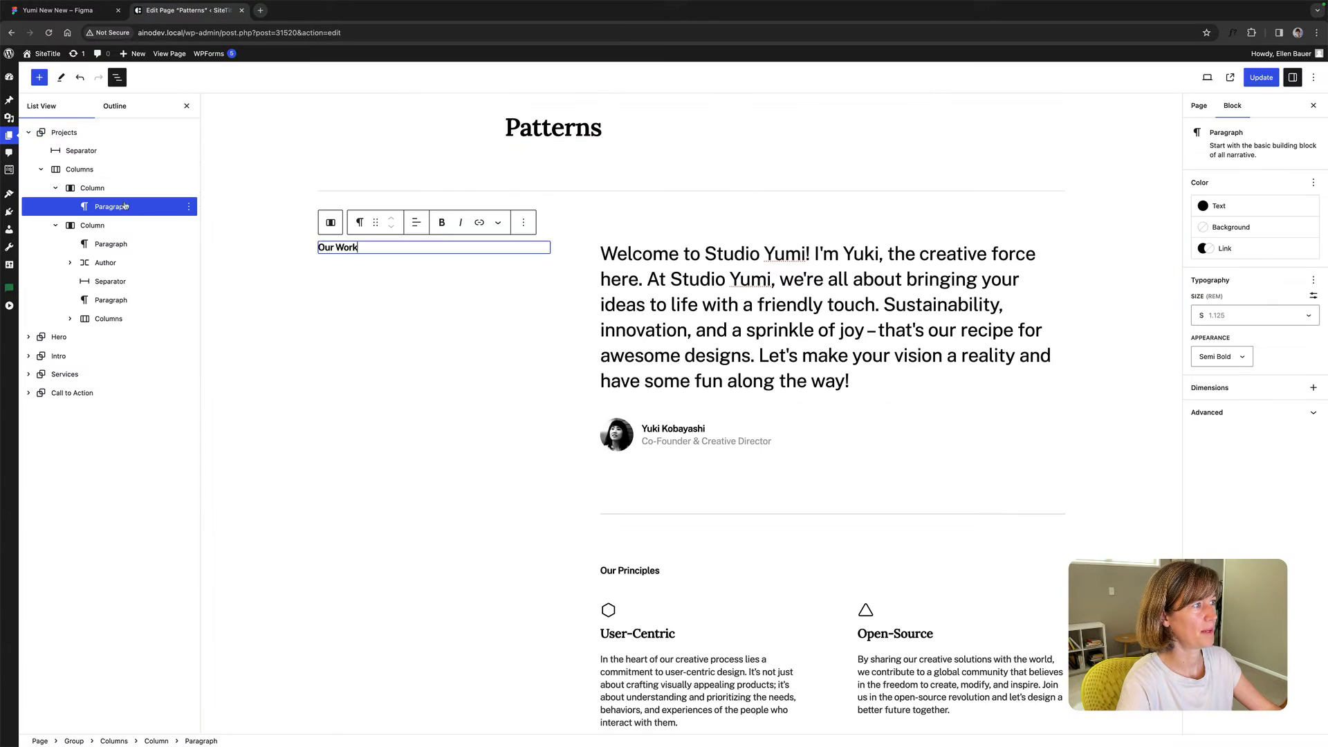
scroll(422, 277, "down", 10)
scroll(411, 265, "down", 20)
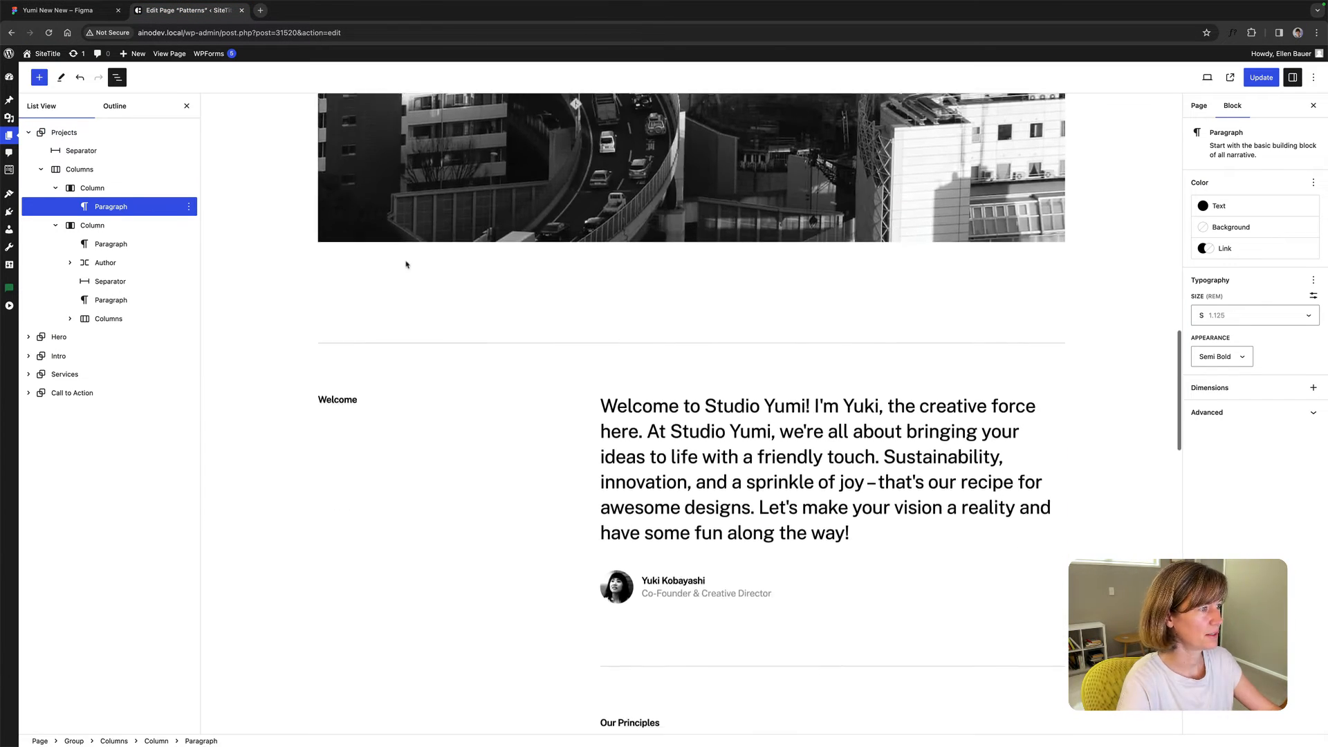
scroll(411, 266, "down", 5)
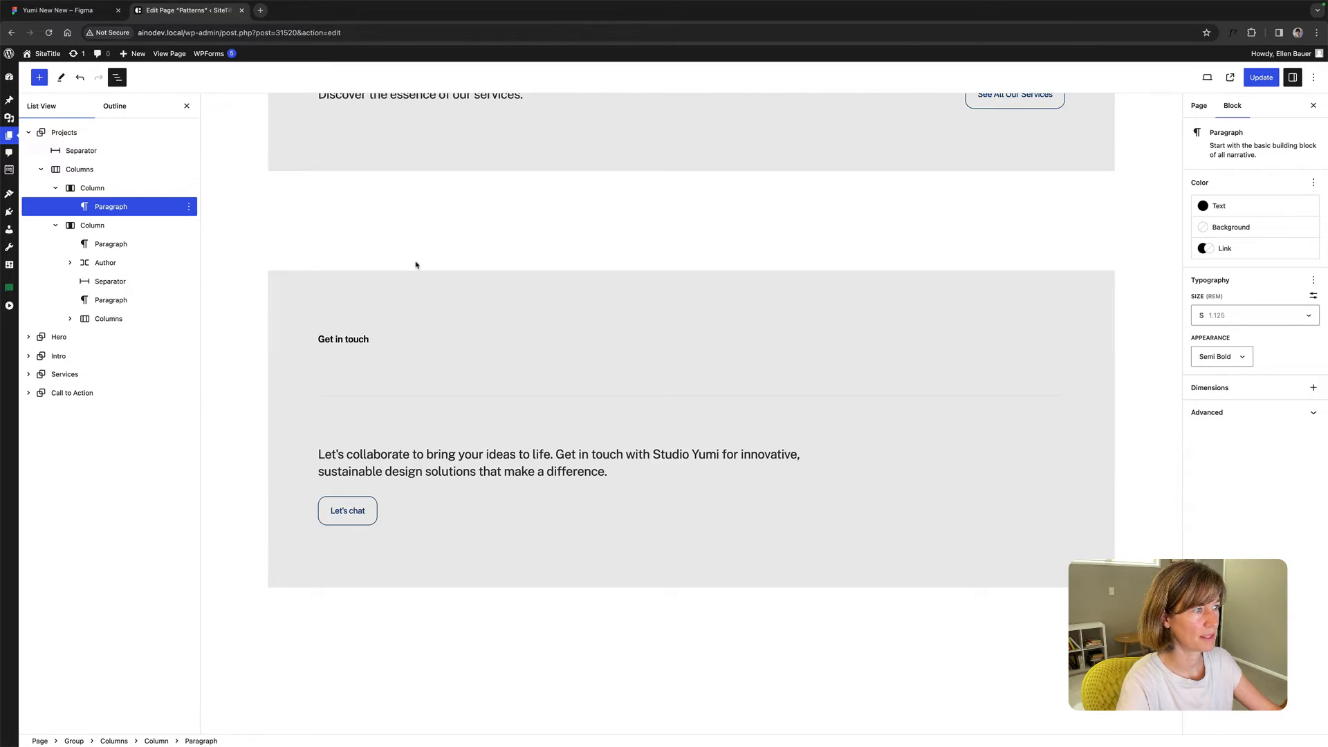
left_click(363, 453)
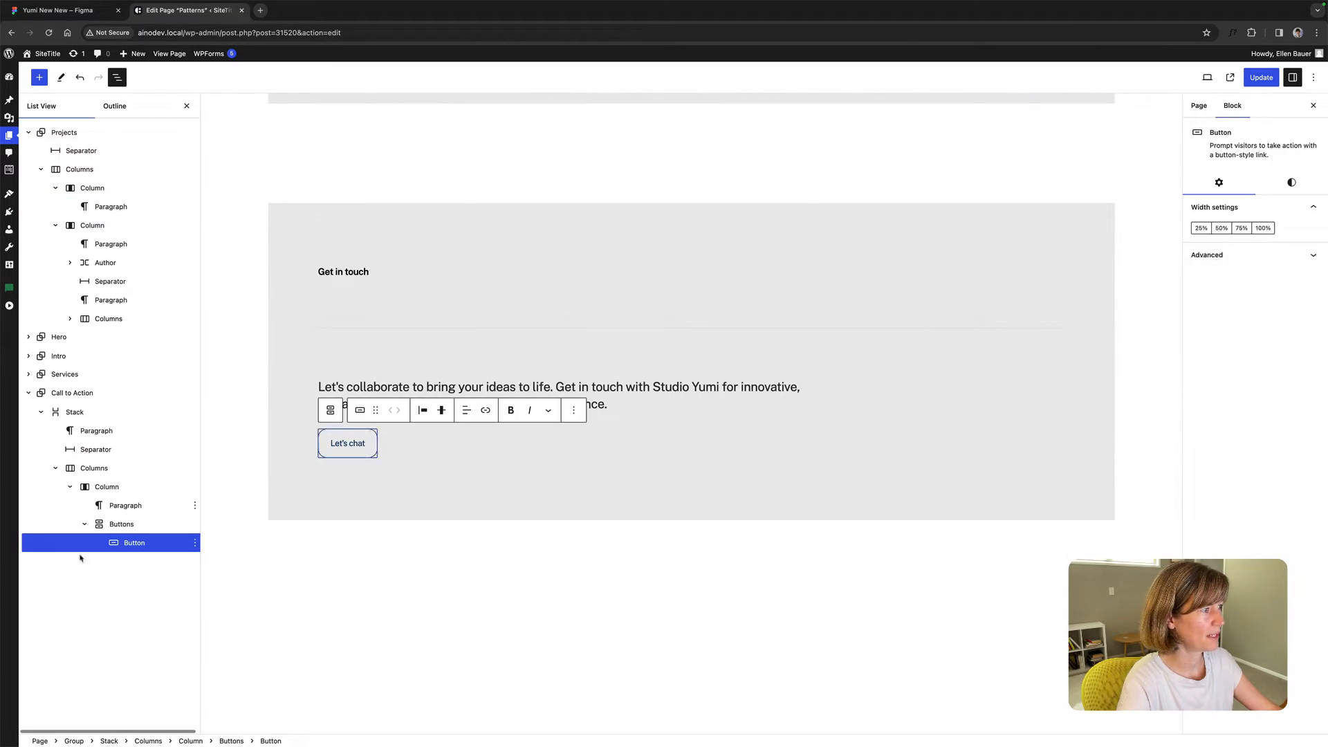
left_click(114, 526)
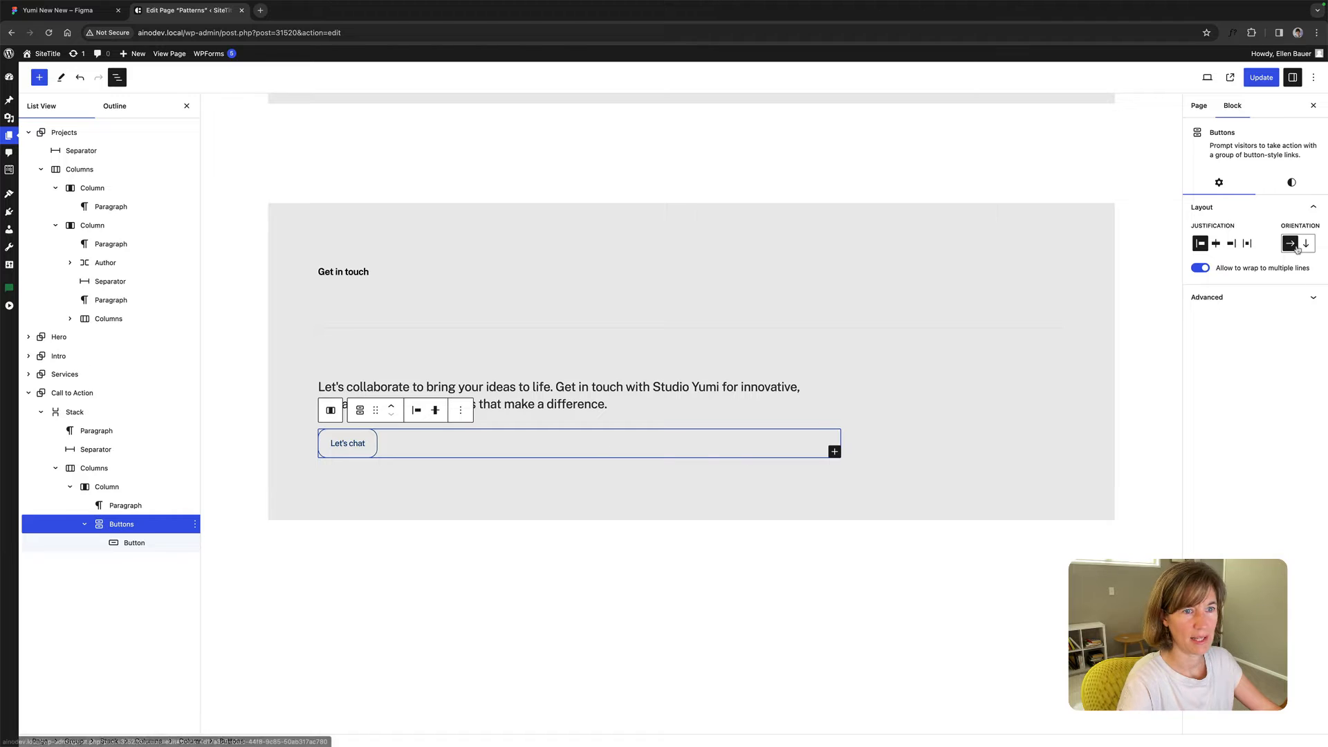
left_click(1289, 192)
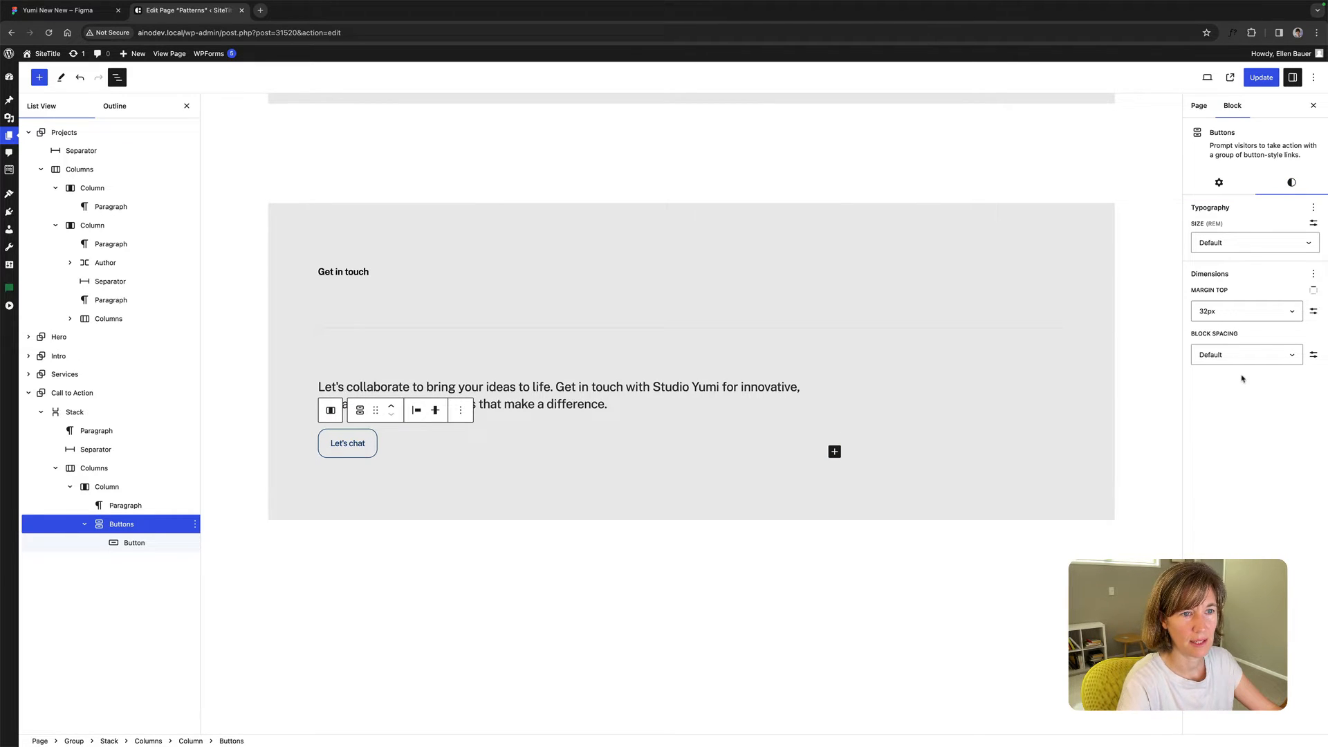
left_click(1218, 184)
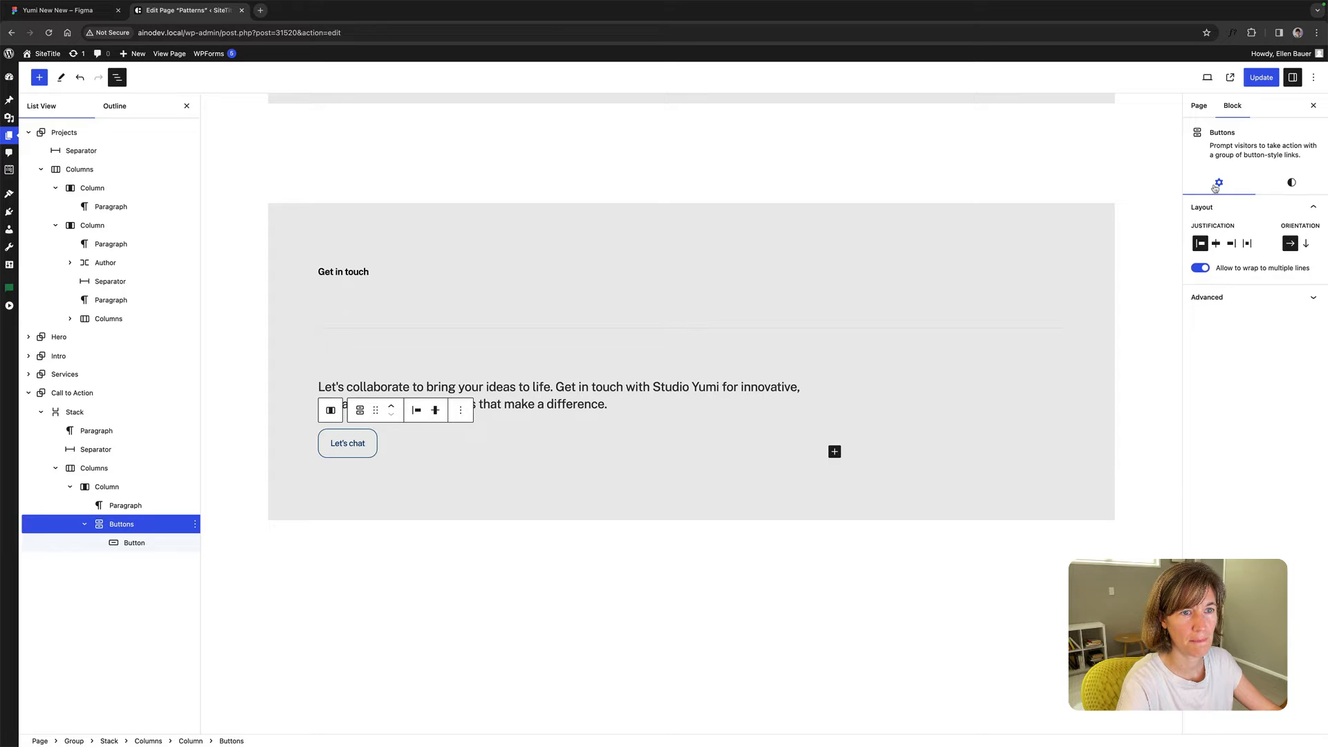
left_click(1292, 184)
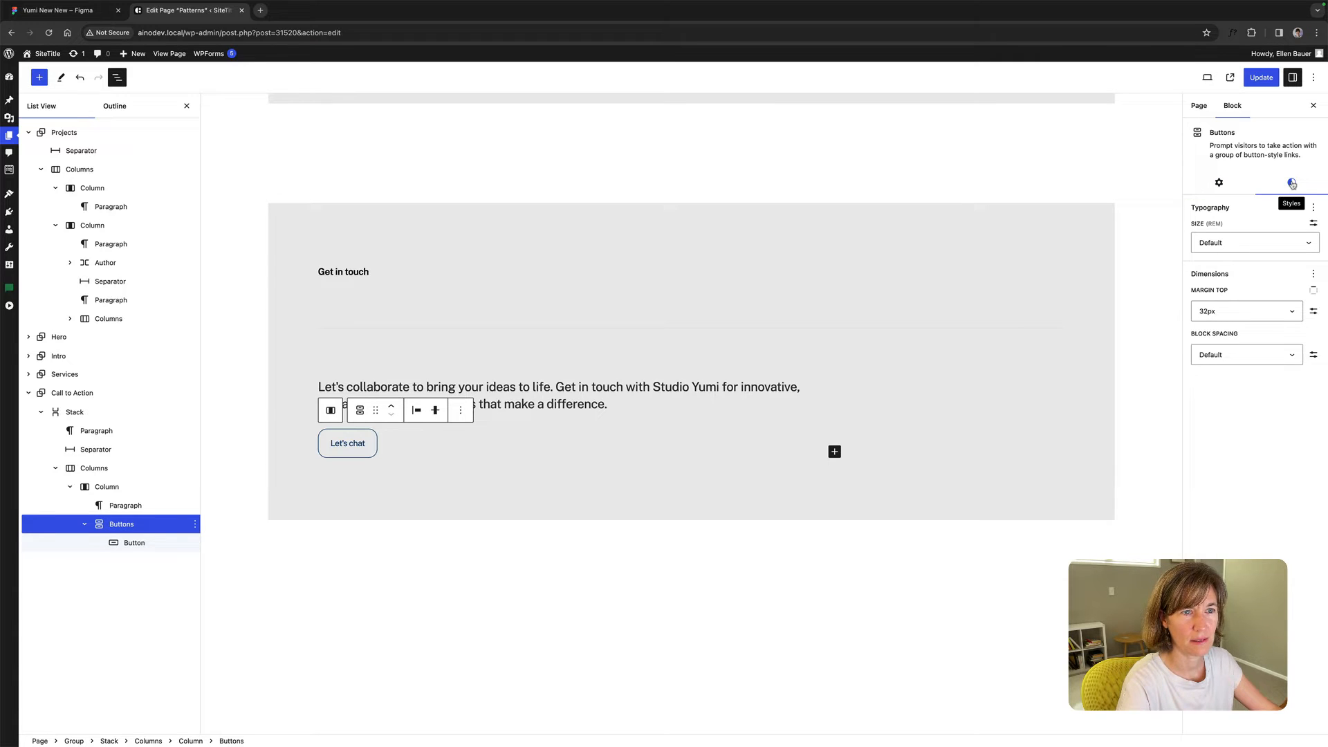
left_click(134, 543)
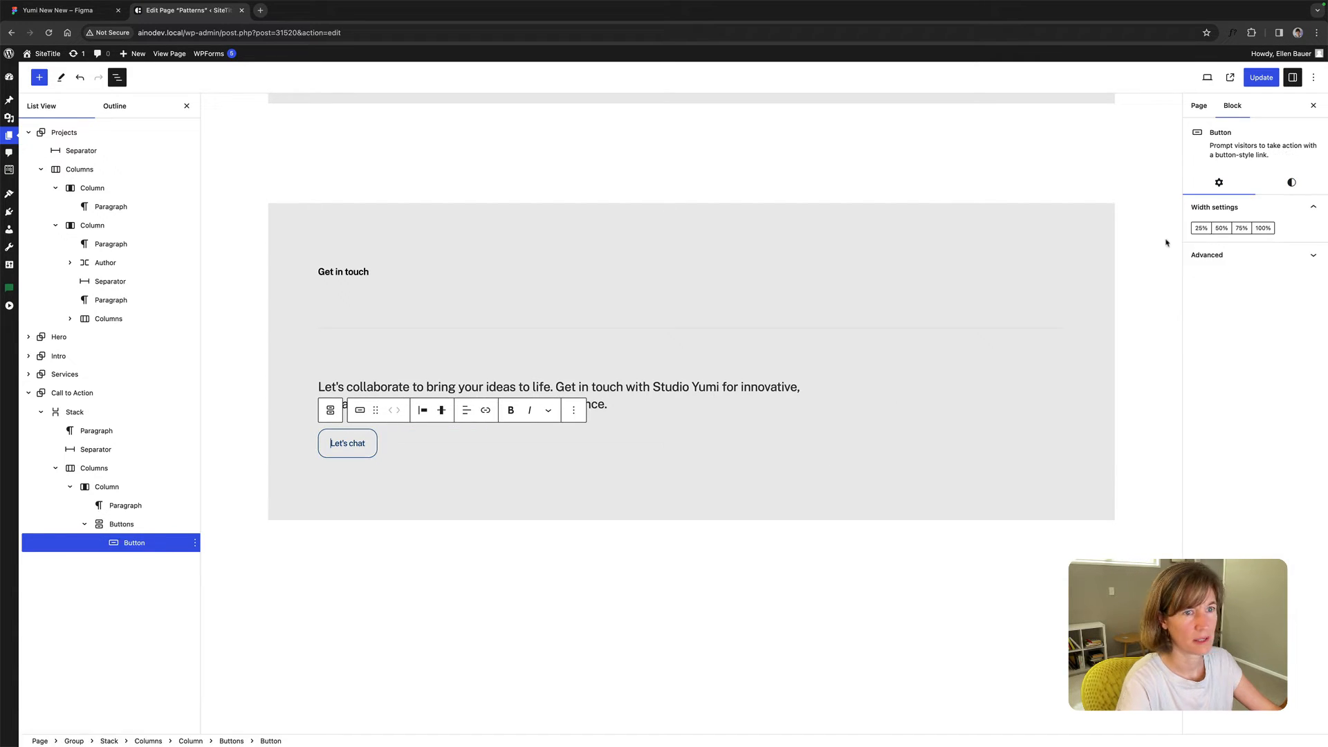
left_click(1298, 187)
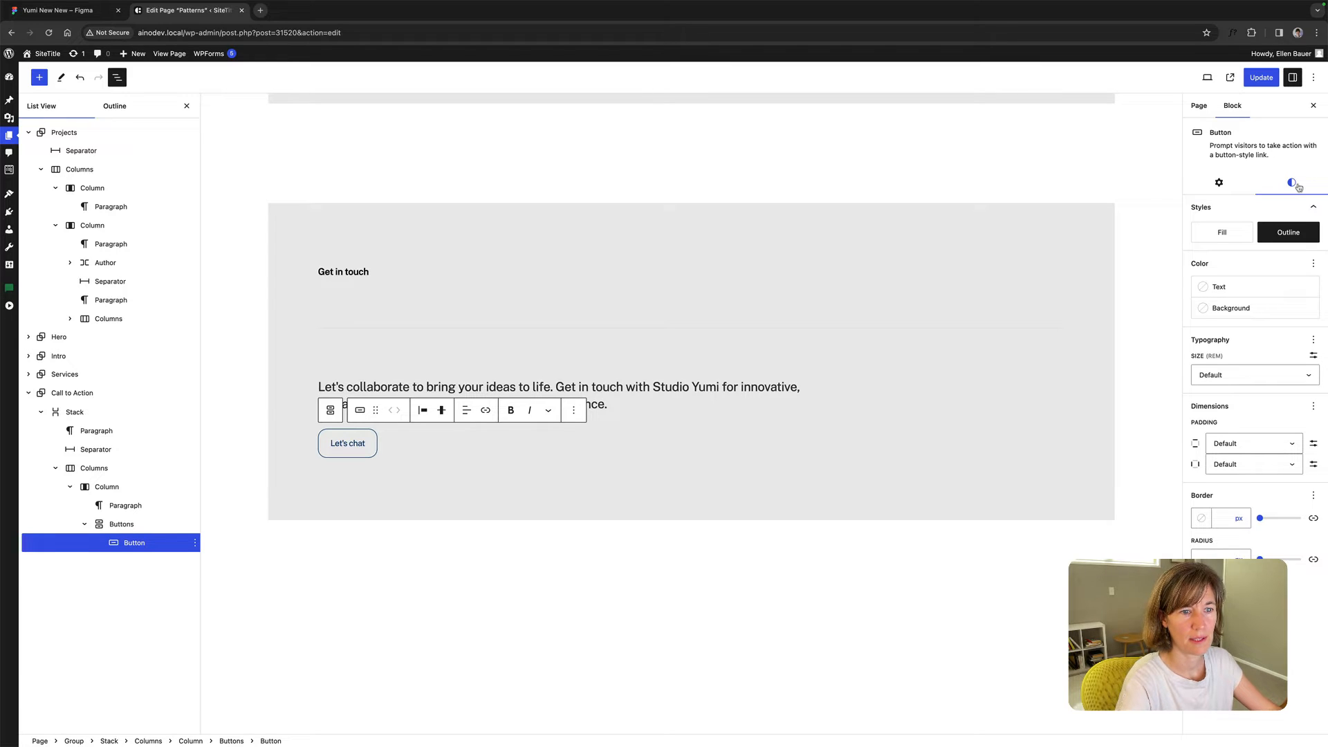
Copy the Call to Action's Buttons block and paste it below the "Our Work" paragraph in the Projects group.
left_click(128, 526)
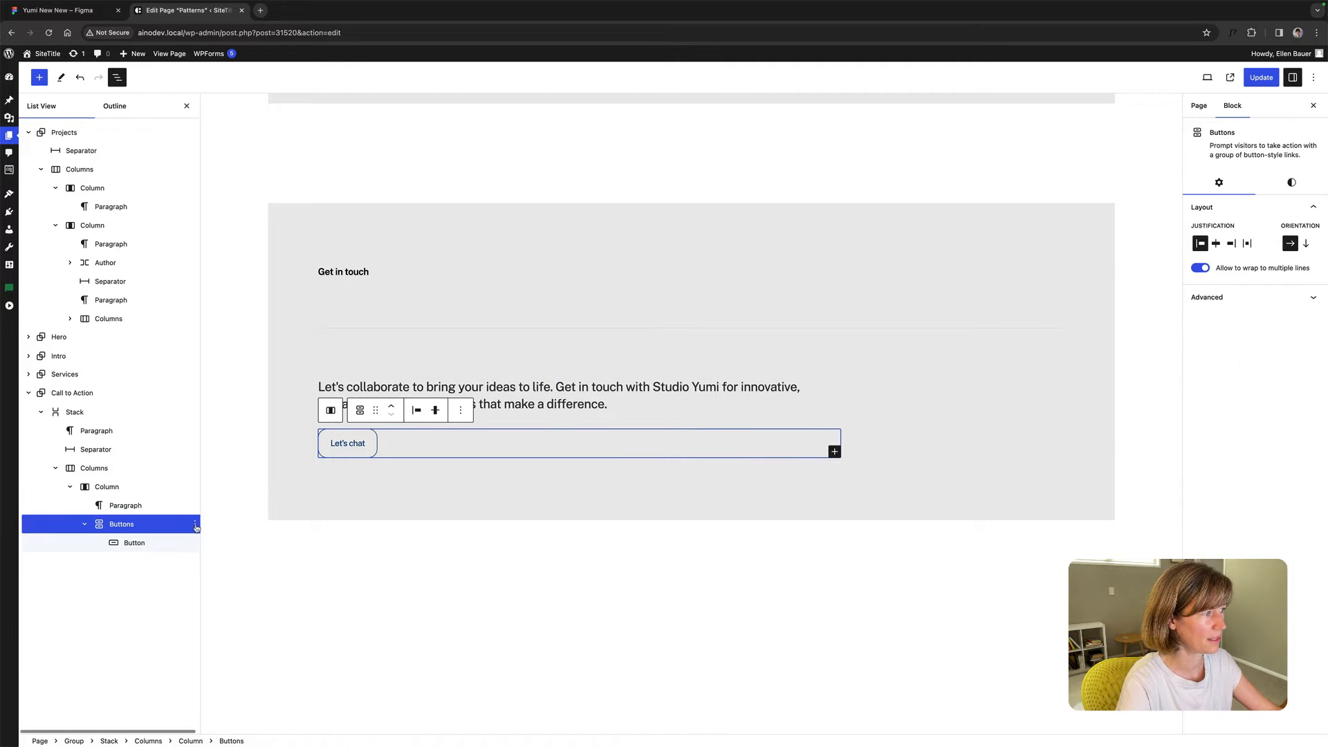
left_click(194, 523)
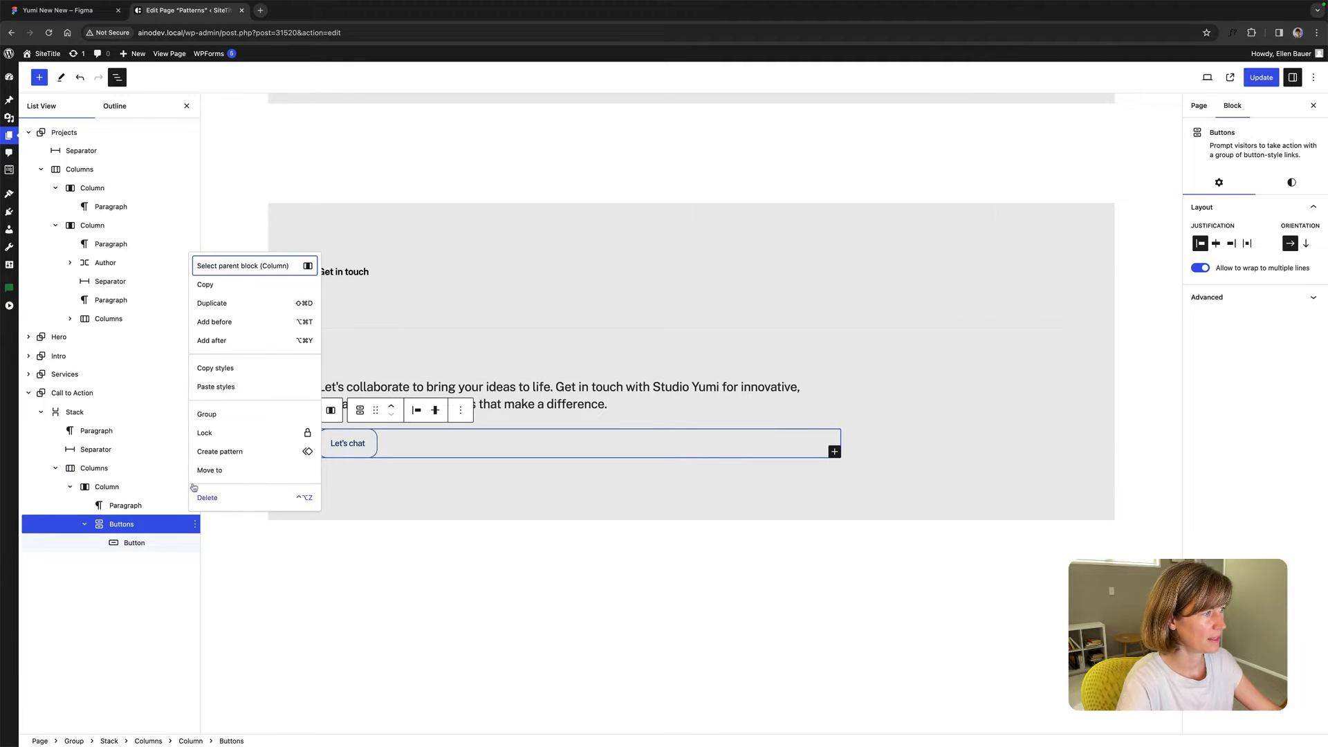
left_click(208, 286)
scroll(593, 332, "up", 15)
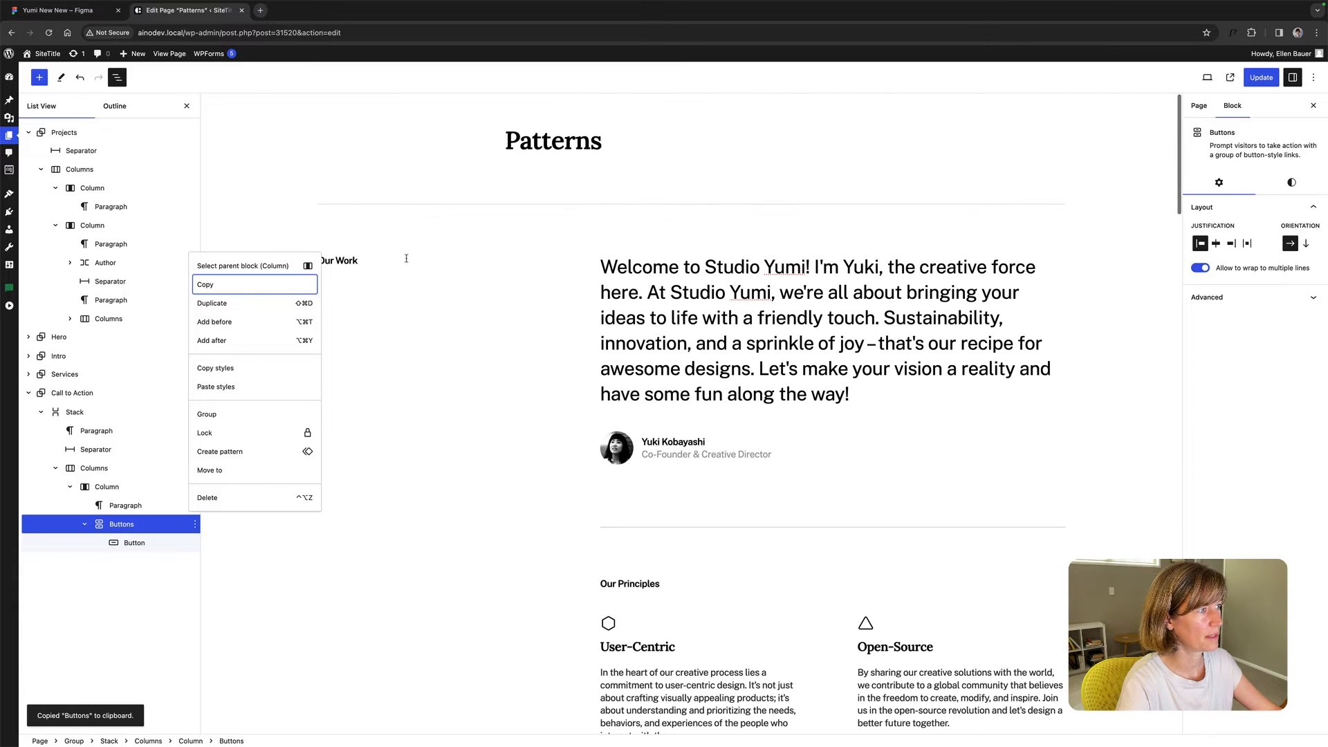
left_click(171, 212)
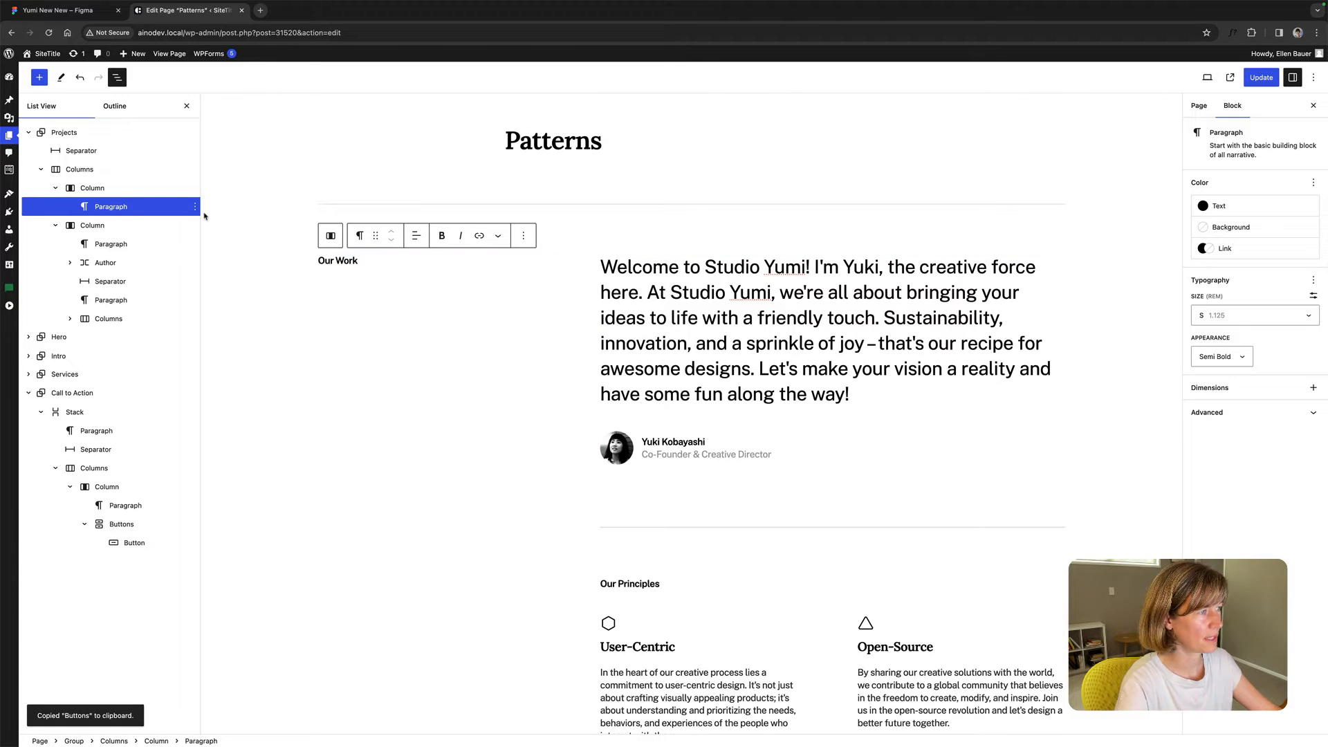
key("Return")
key("super+v")
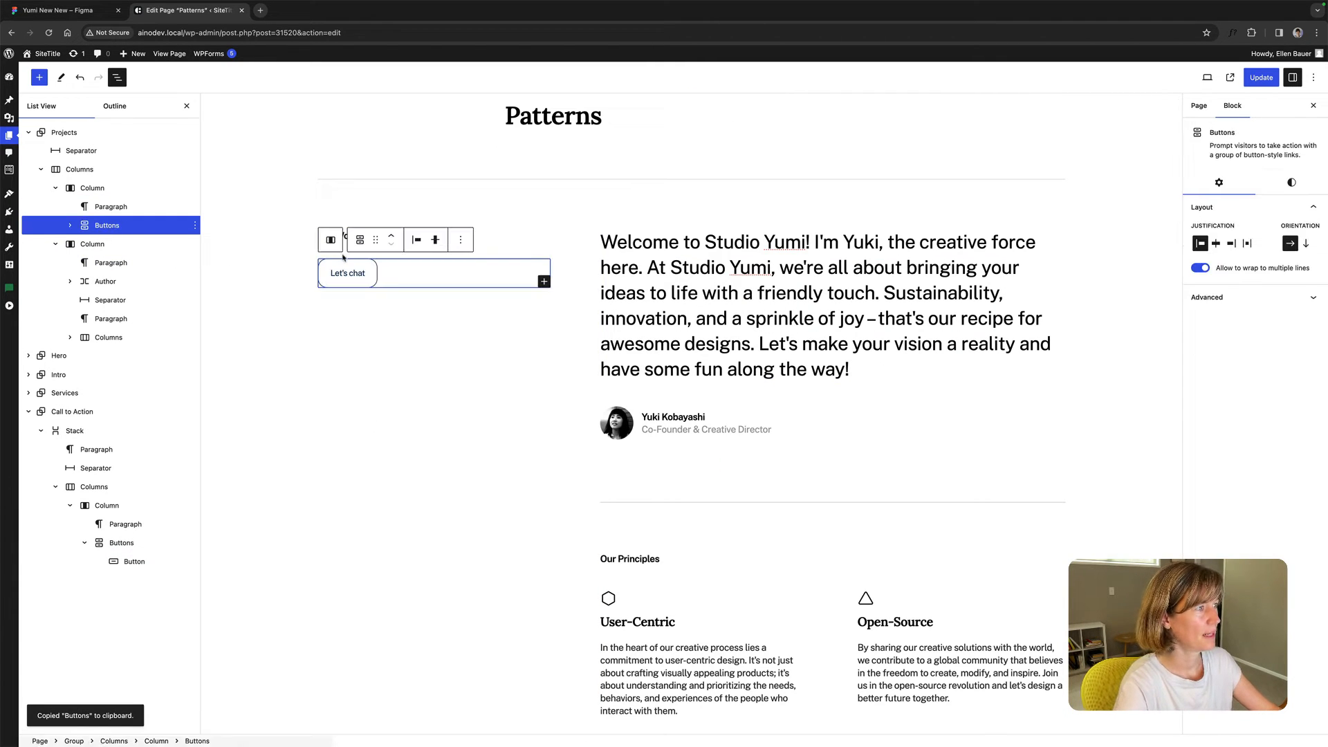
Replace the pasted button's "Let's chat" label with "All Case Studied" after checking the button in the Figma design.
left_click(82, 12)
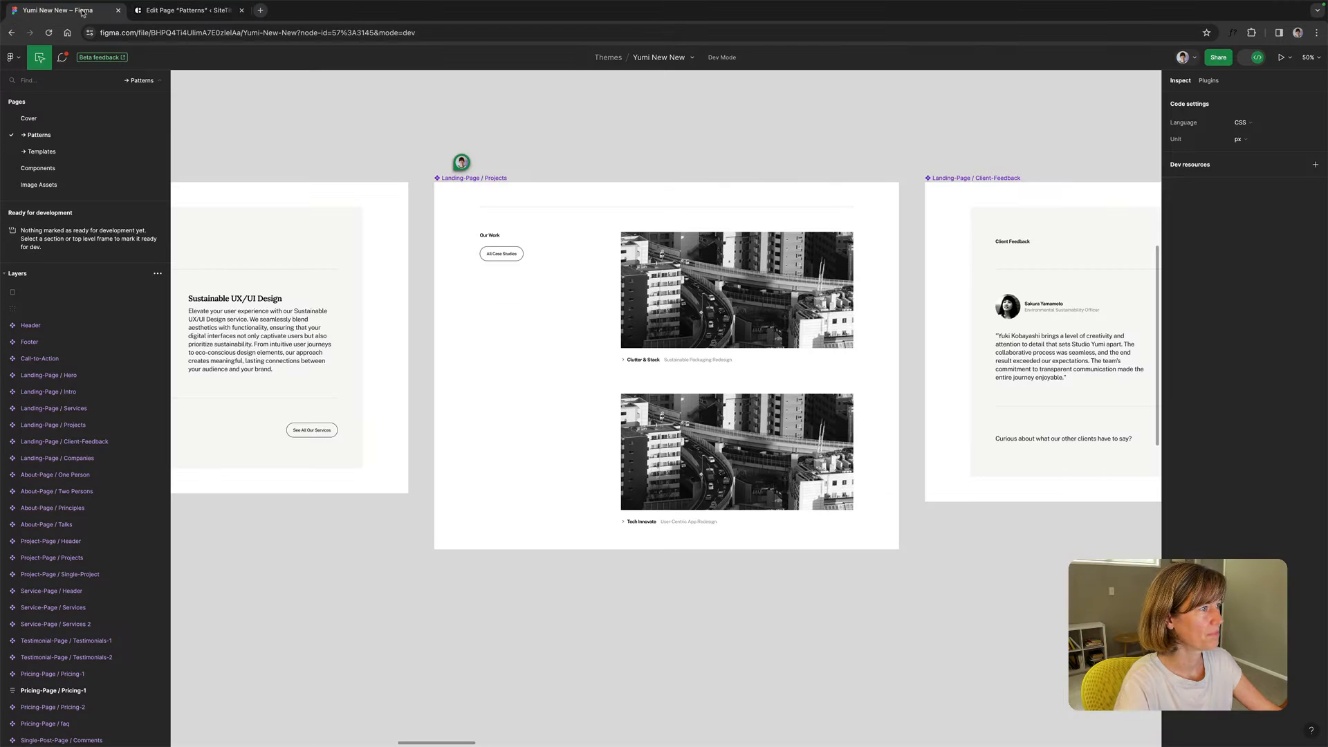
left_click(156, 15)
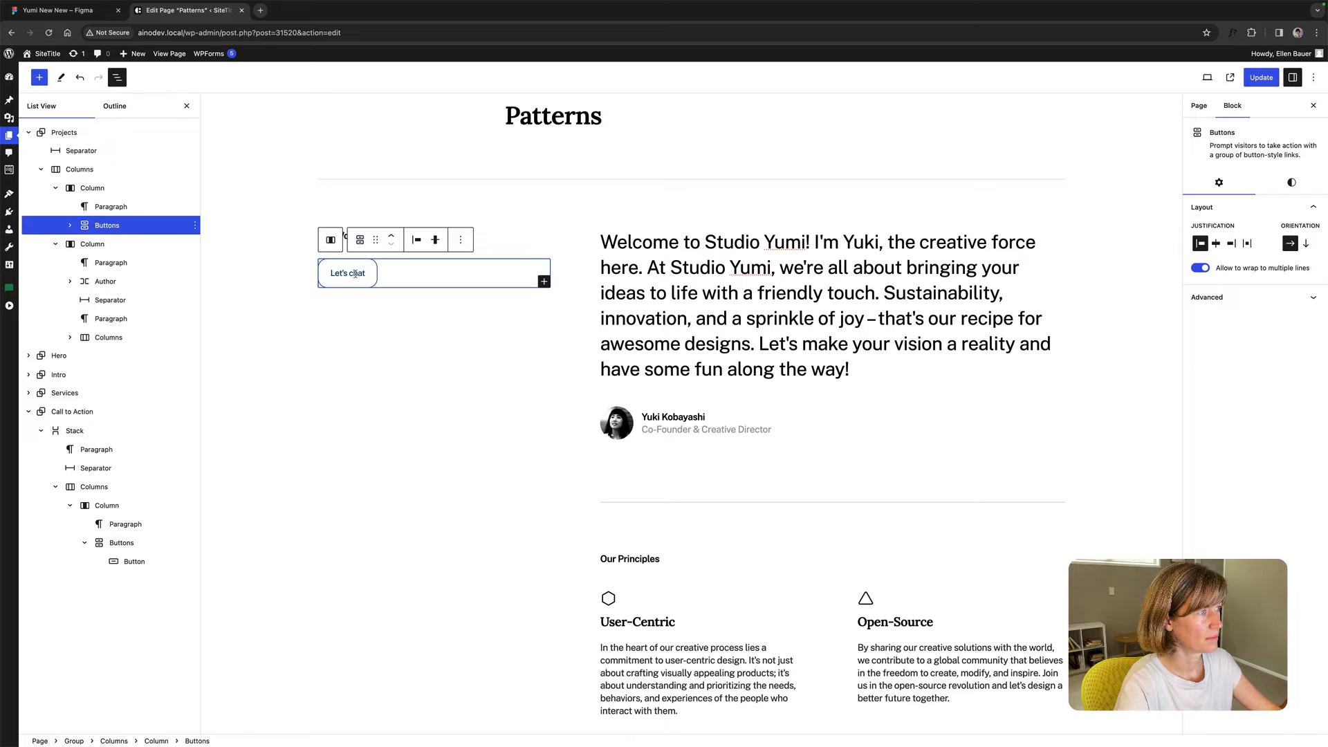
double_click(354, 274)
type("All")
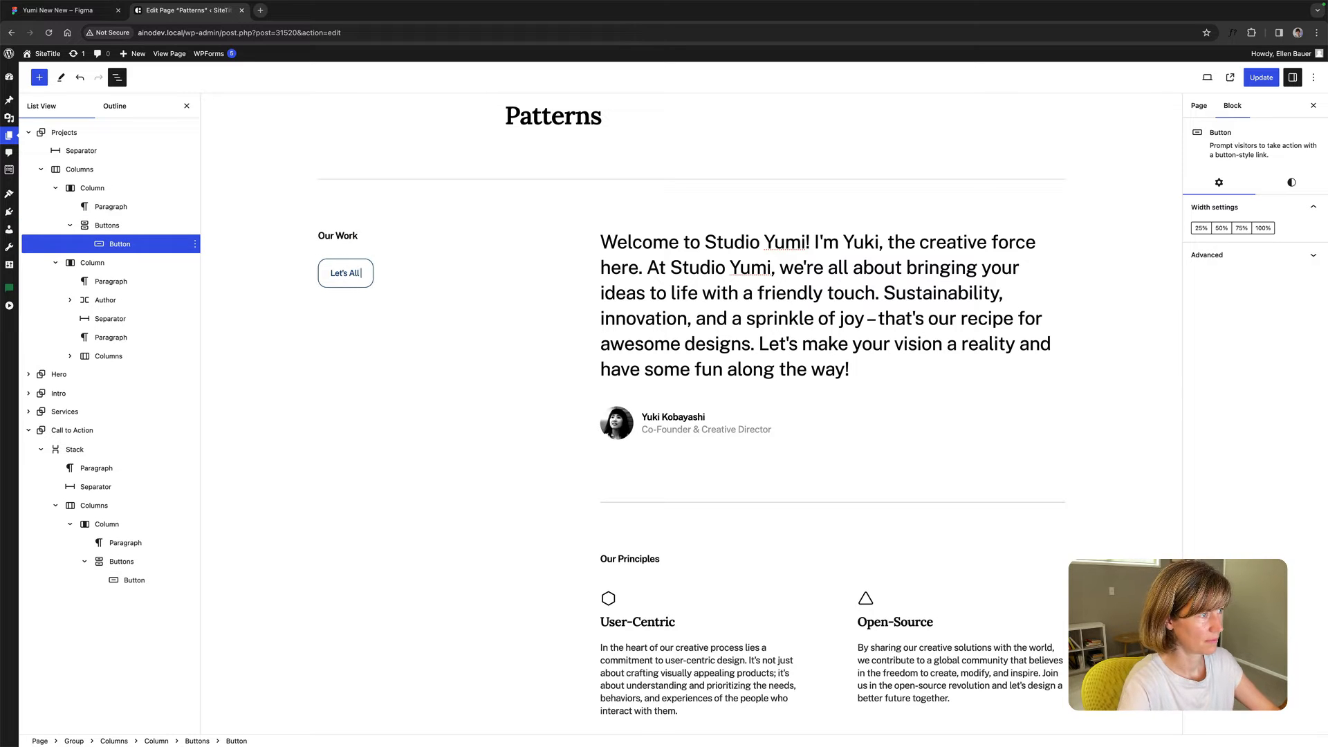
type(" Case")
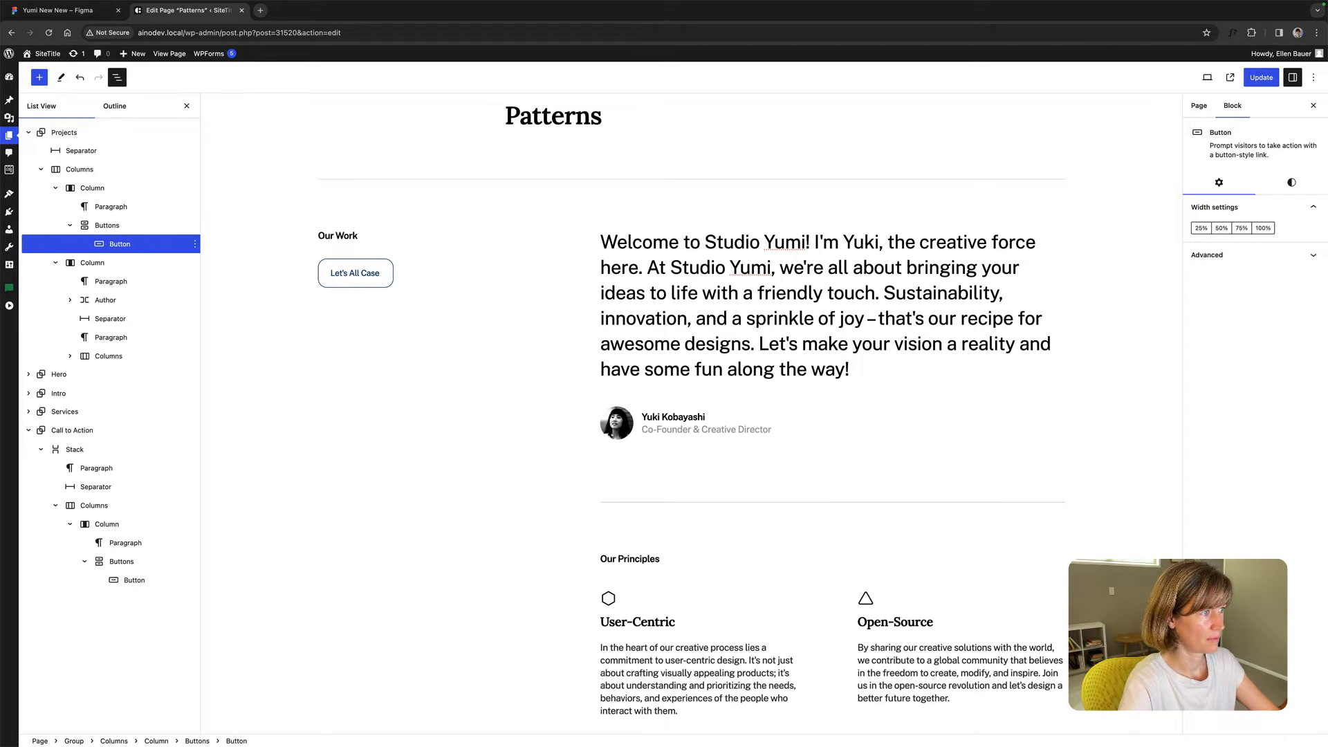
type(" Studie")
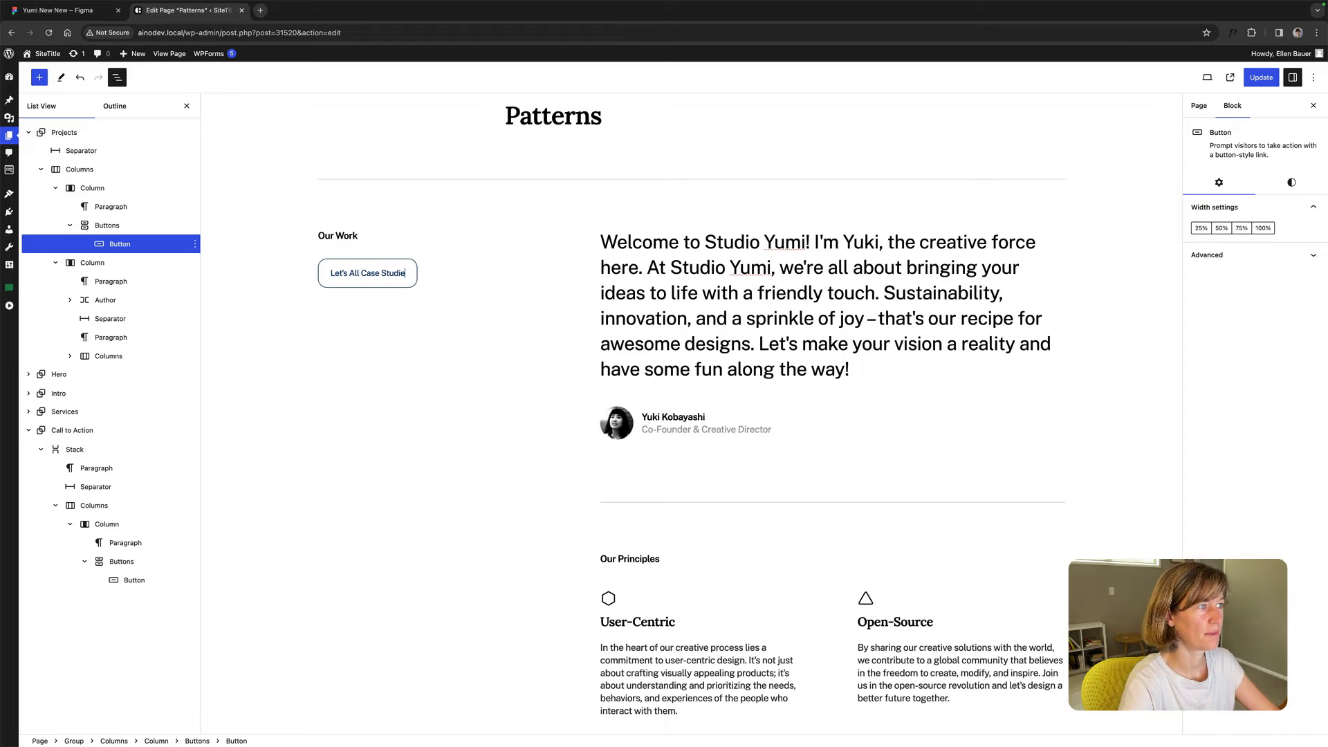
type("d")
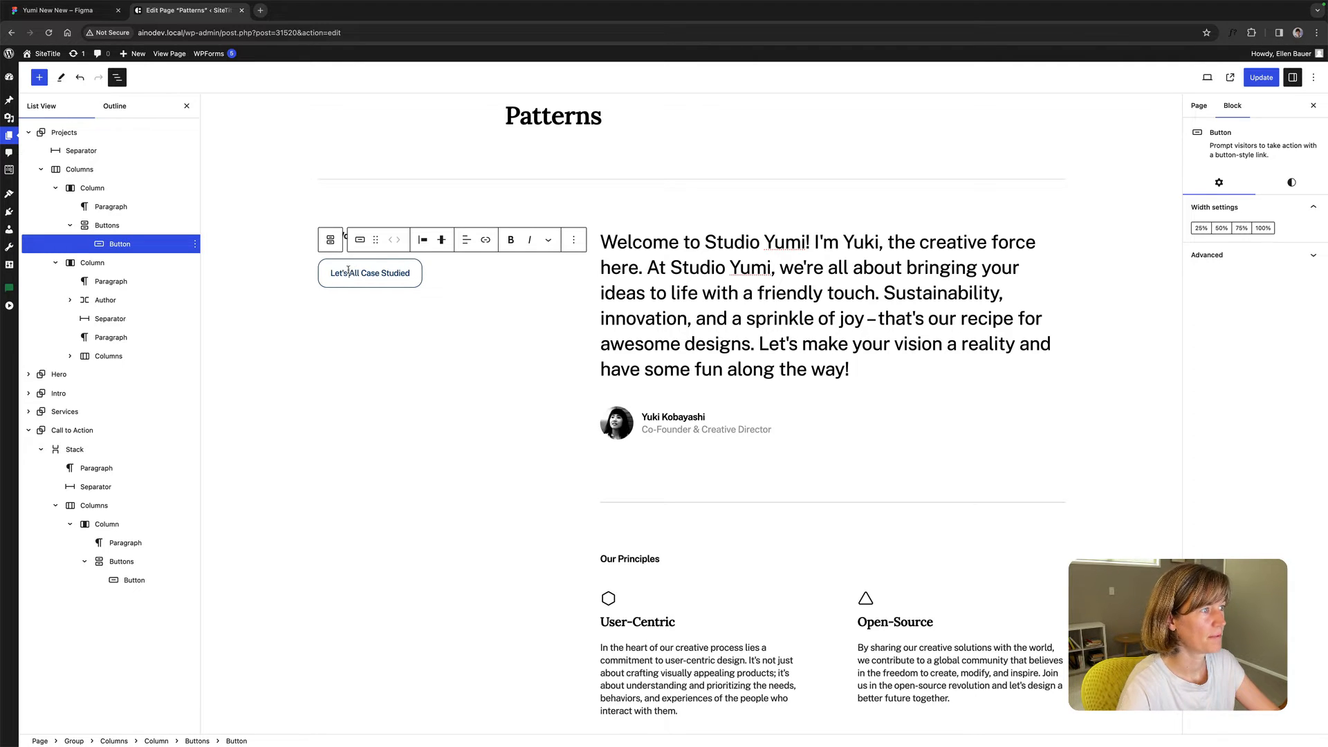
left_click(348, 271)
key("BackSpace")
key("BackSpace")
key("BackSpace")
key("BackSpace")
key("BackSpace")
key("BackSpace")
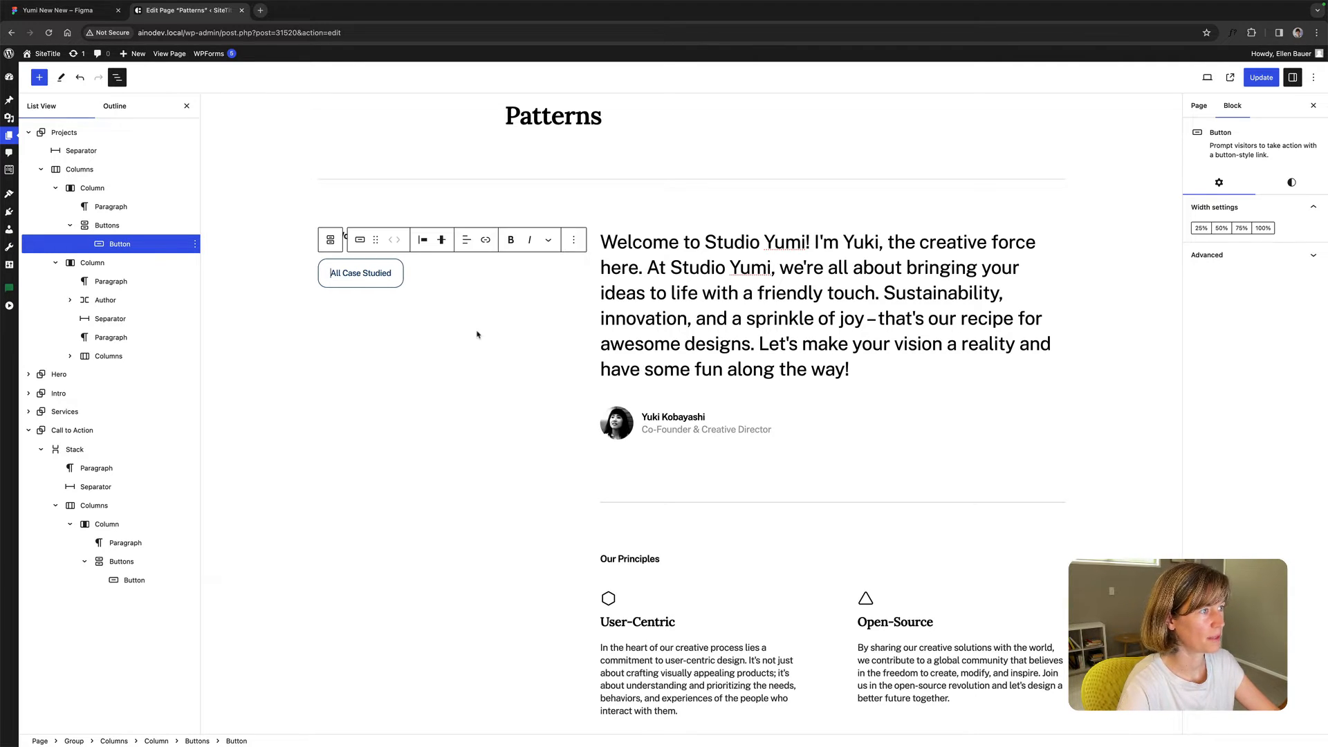
Examine the first project section's image, caption and spacing in Figma's Landing-Page / Projects design.
left_click(778, 309)
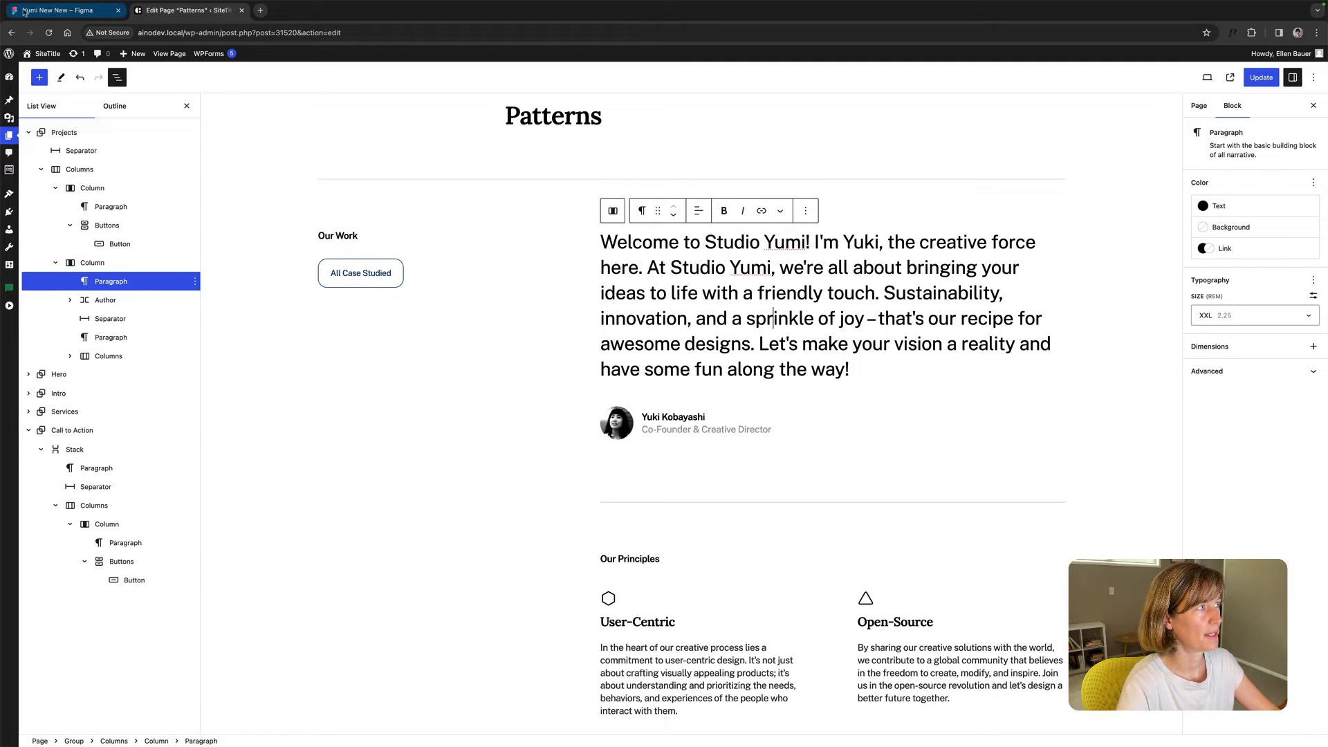
left_click(53, 9)
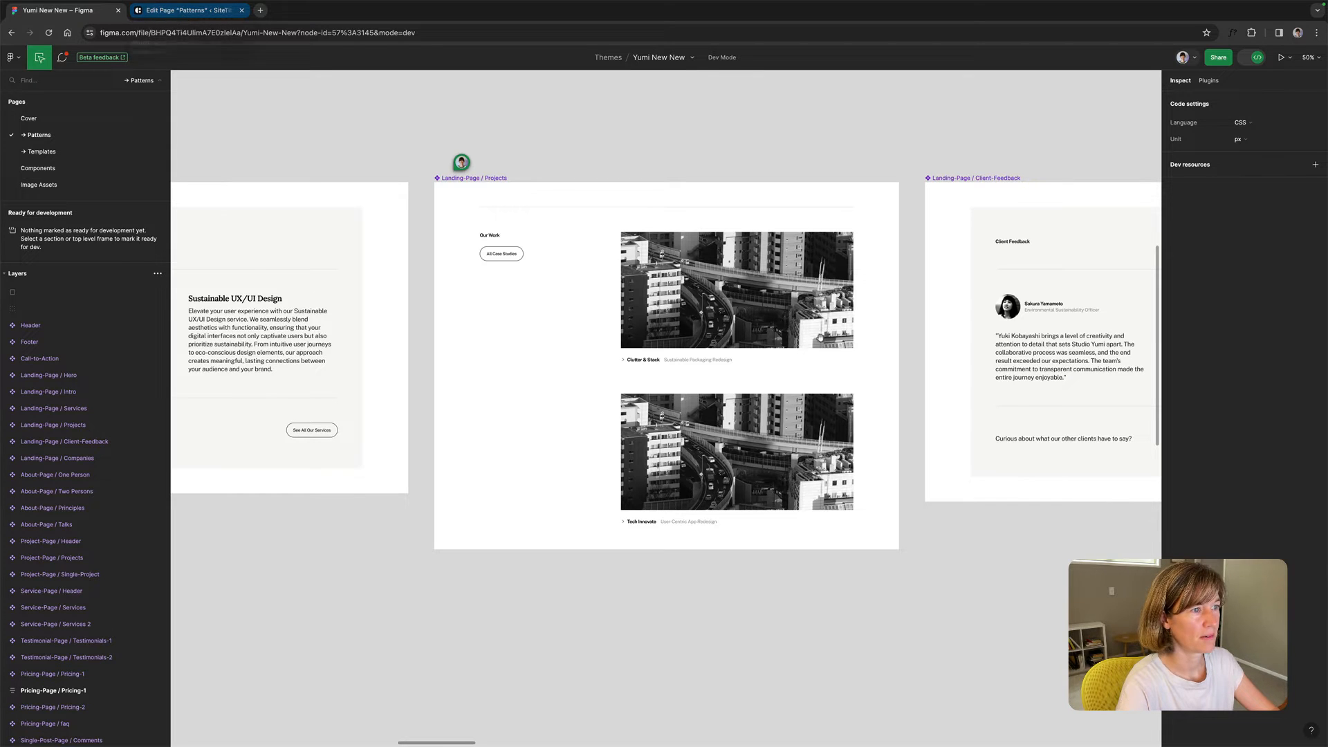
scroll(772, 336, "down", 2)
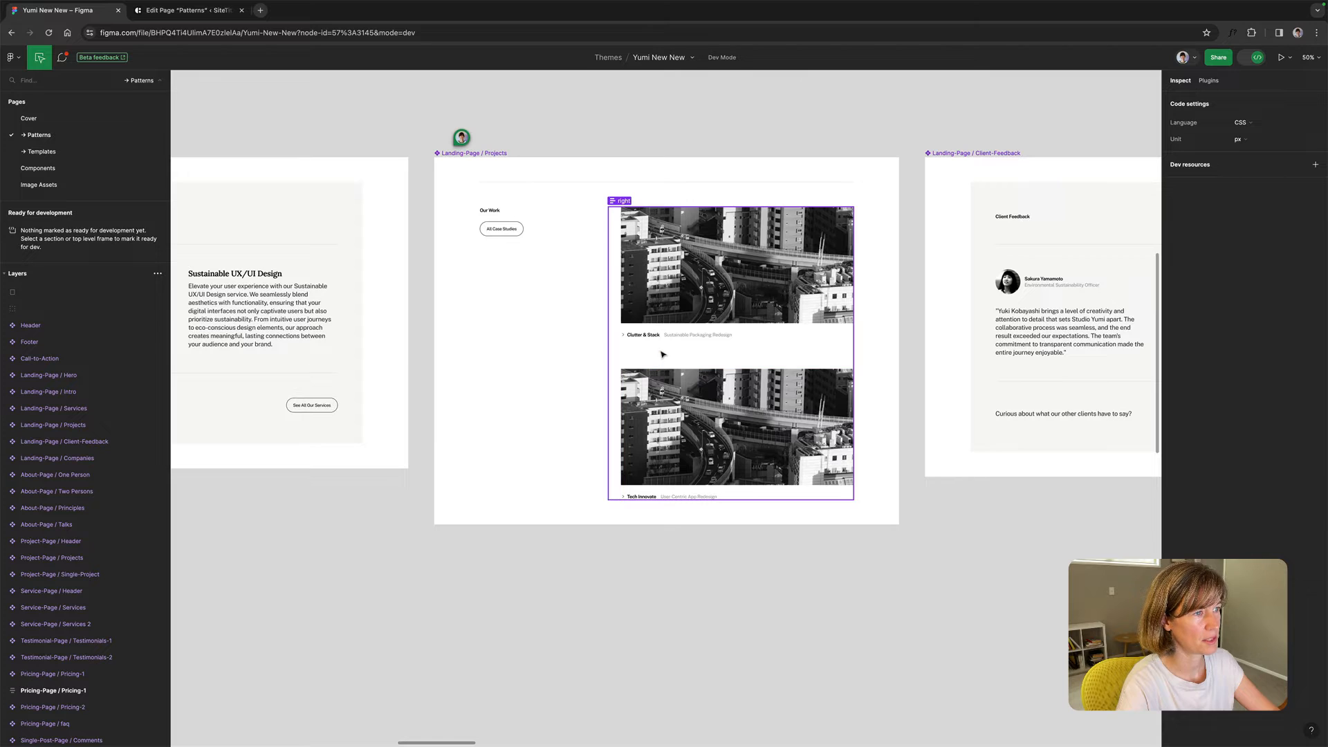
left_click(727, 291)
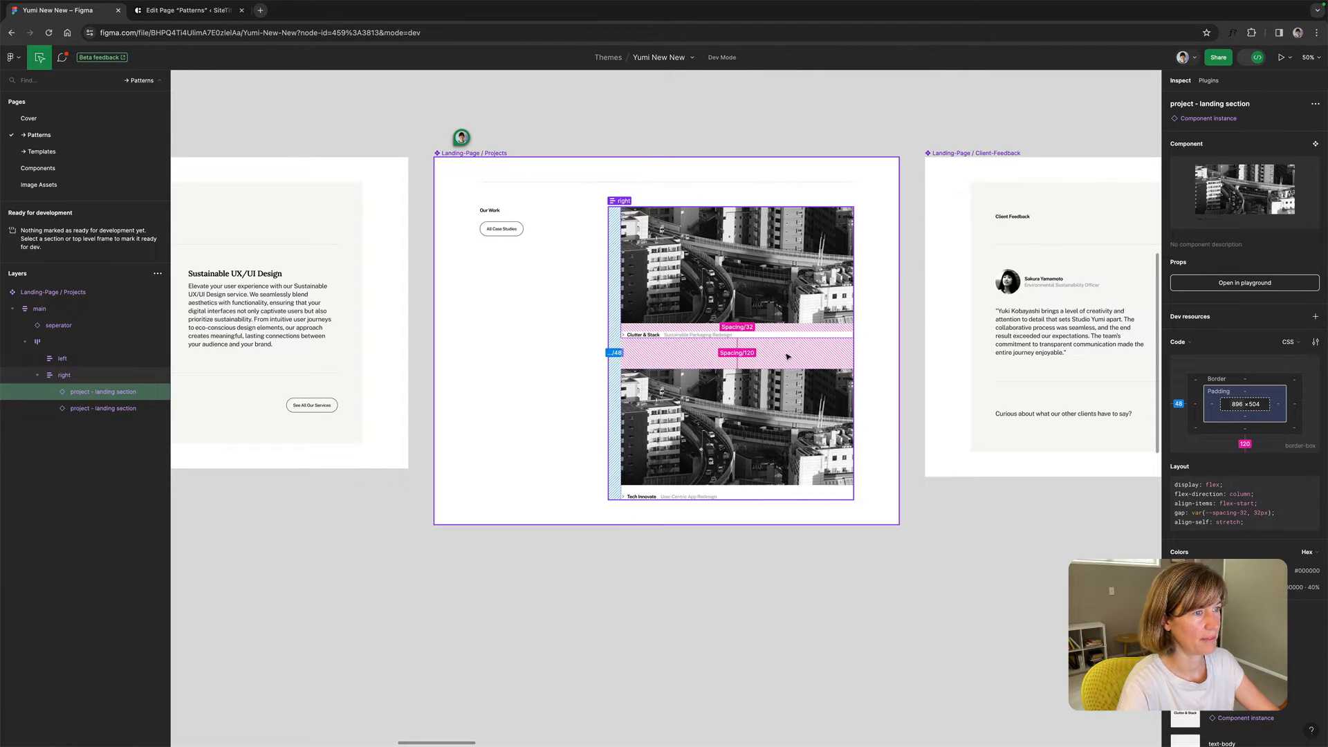
key("shift+0")
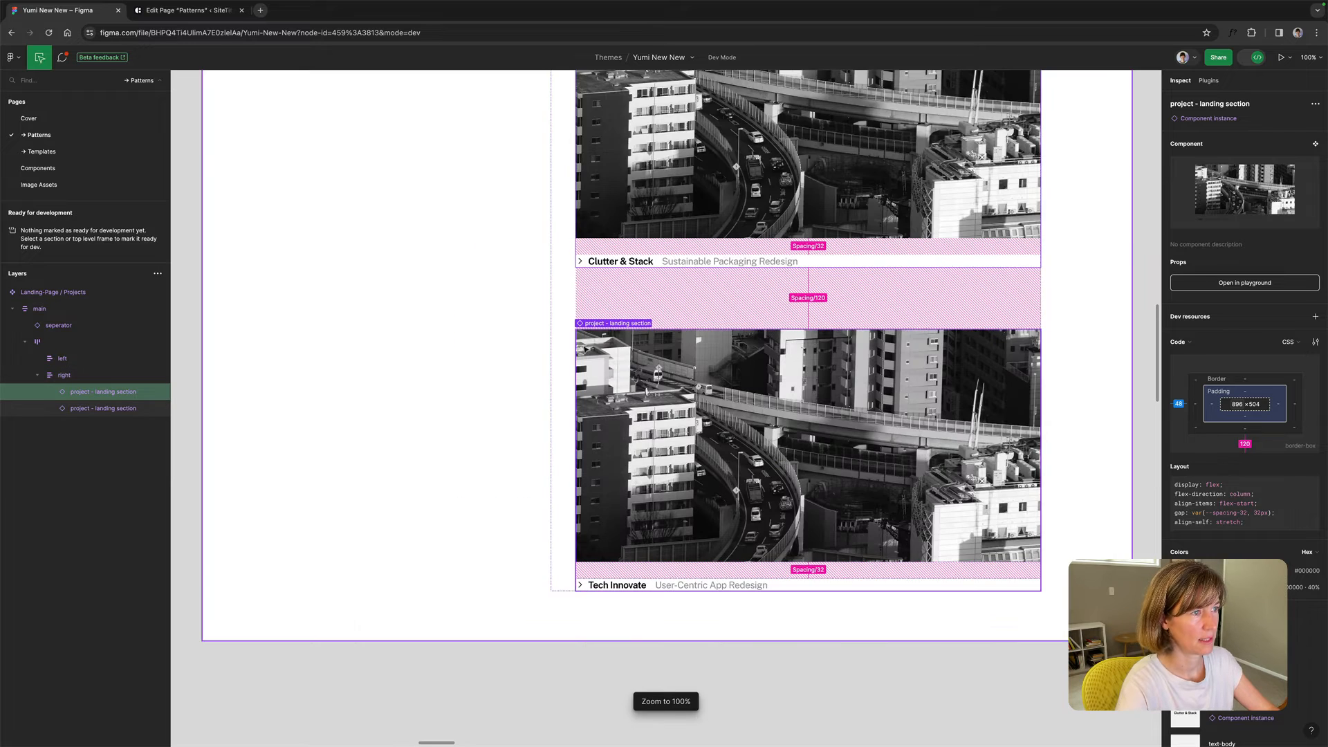
scroll(787, 356, "up", 5)
scroll(582, 345, "right", 3)
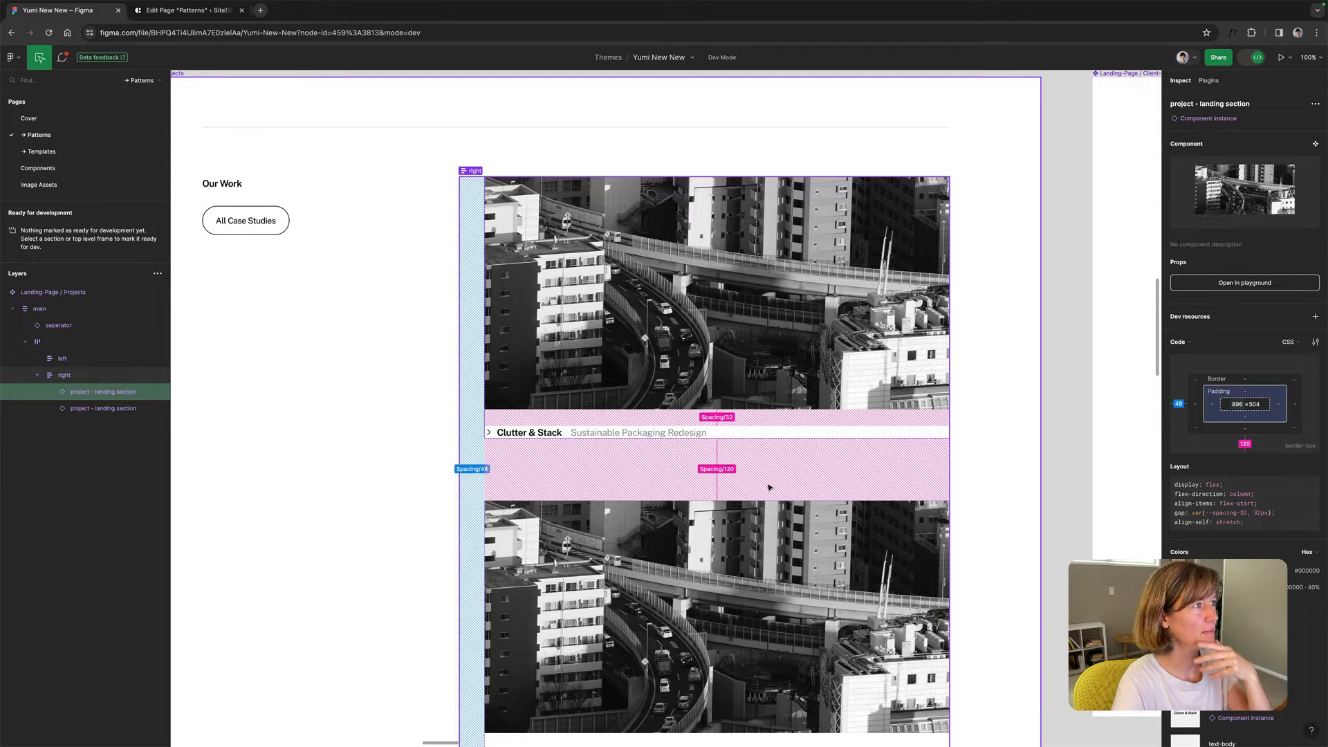
left_click_drag(764, 481, 768, 486)
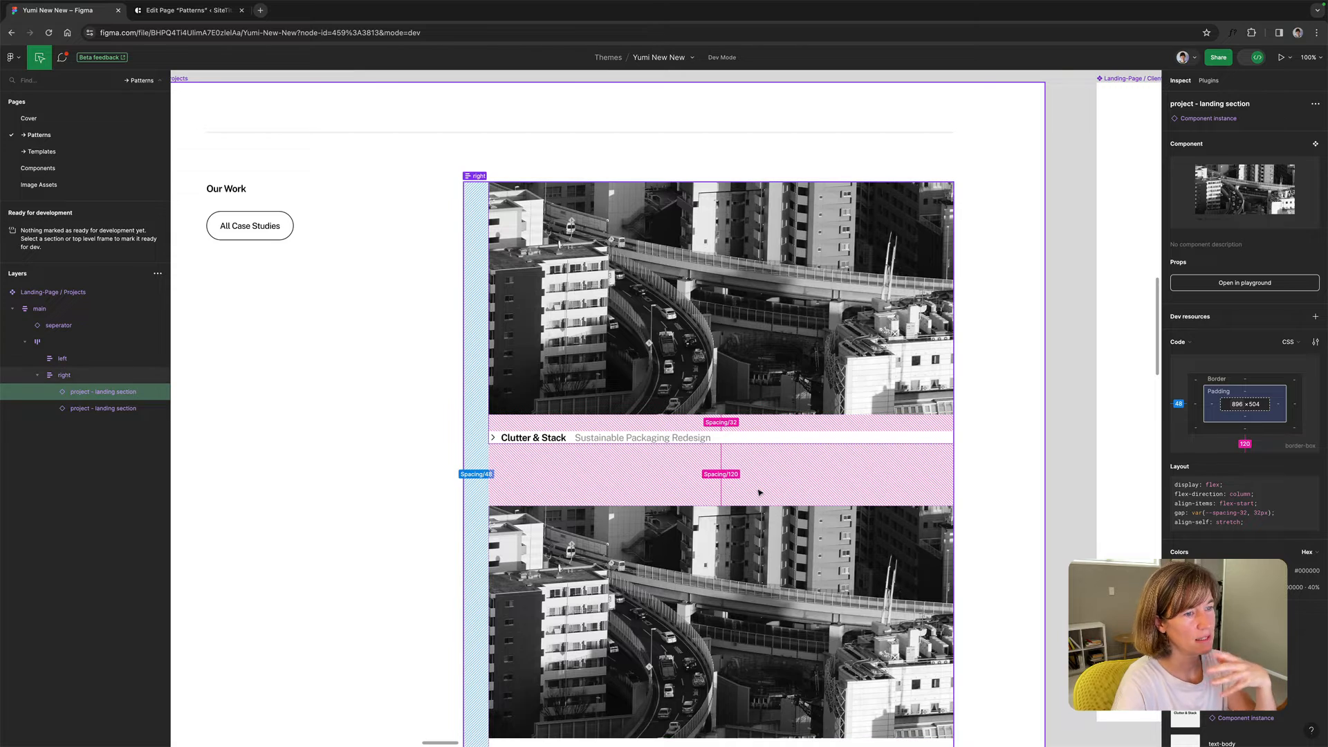
scroll(759, 491, "down", 1)
scroll(757, 490, "up", 1)
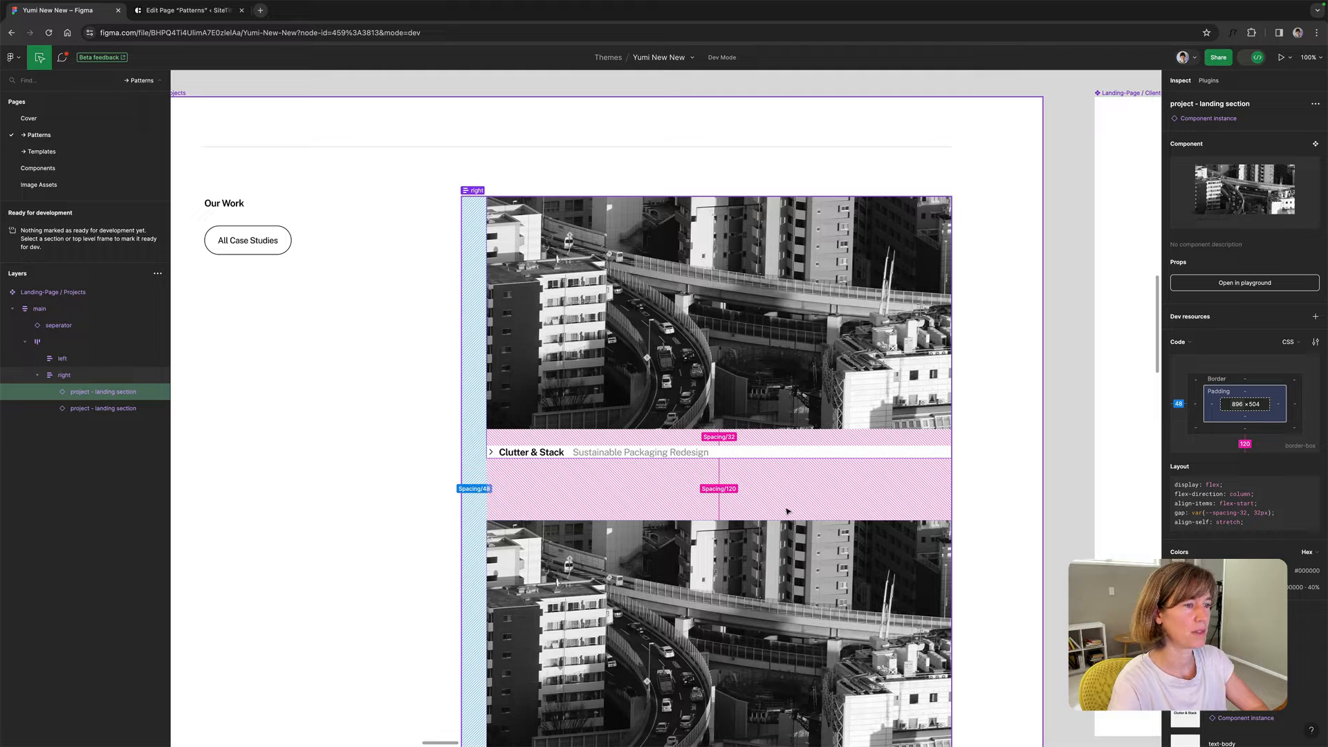
scroll(770, 498, "left", 3)
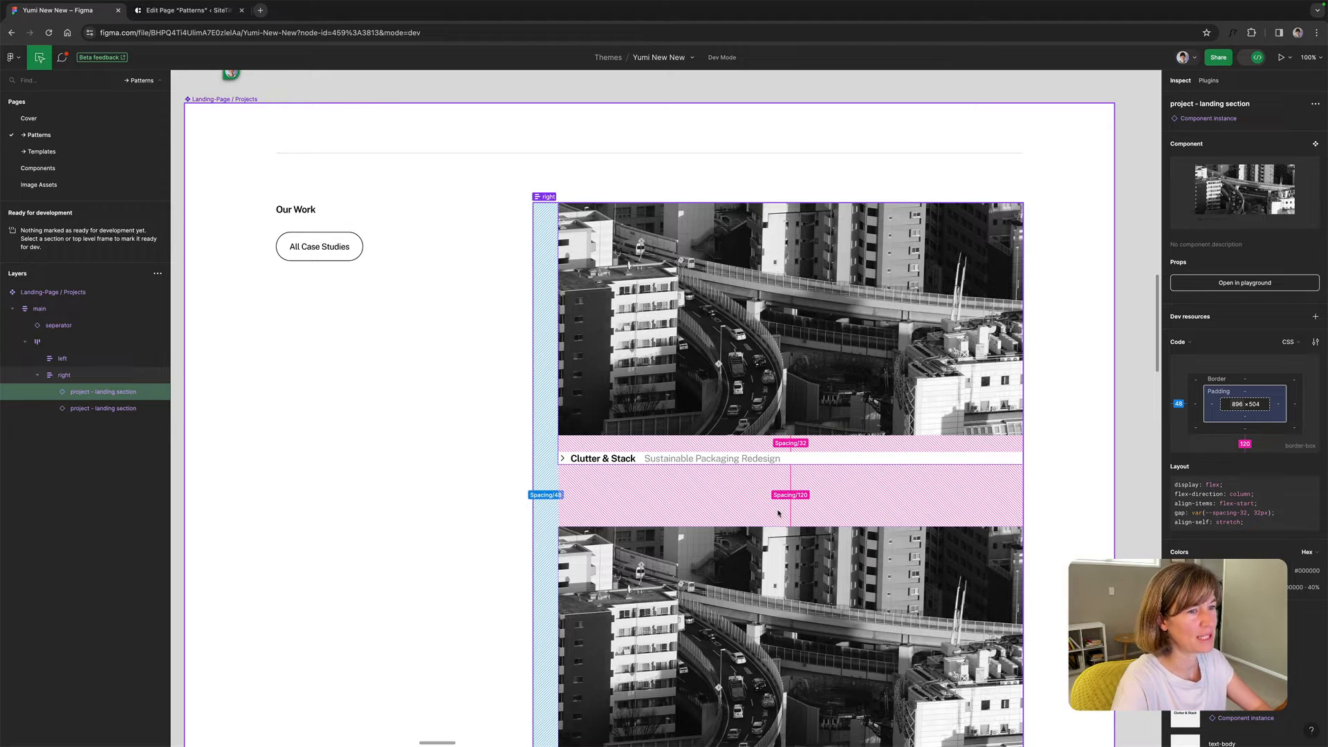
Inspect the padding and gap of the right column that holds both project sections in the Figma design.
left_click(962, 80)
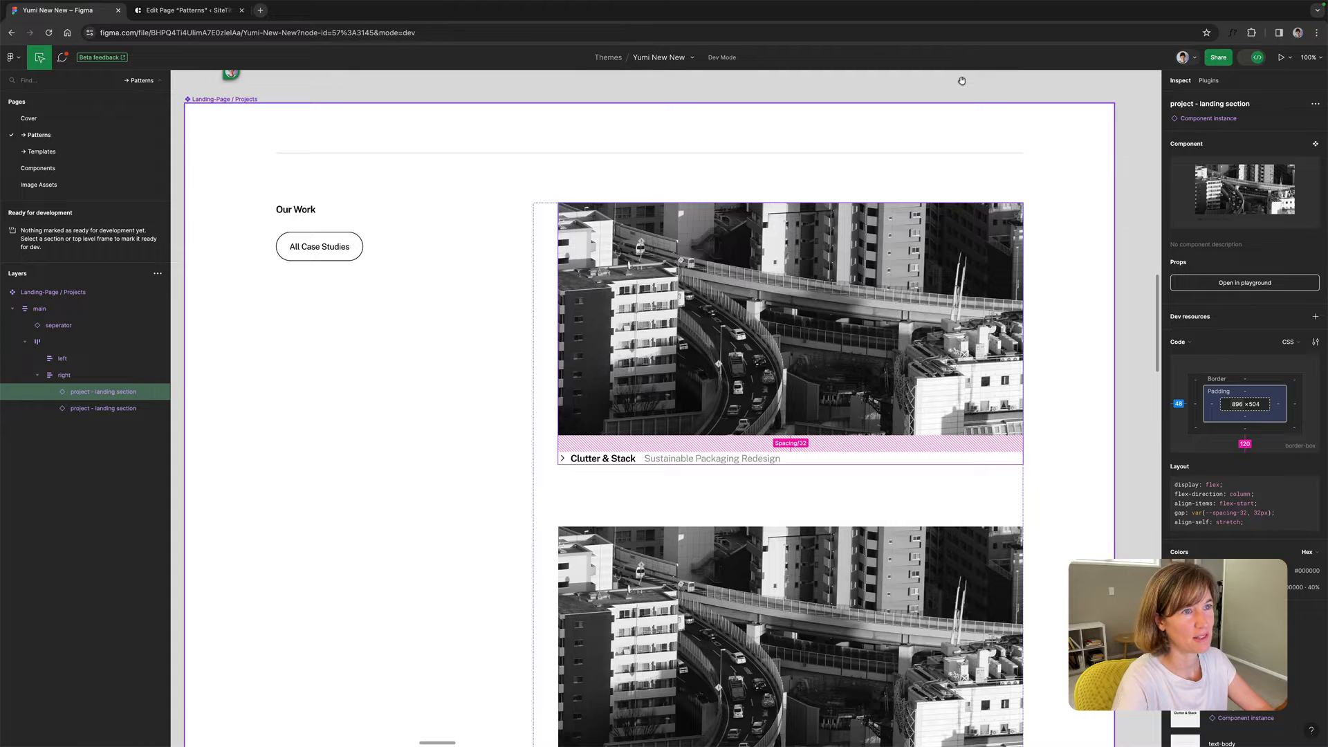
left_click(776, 313)
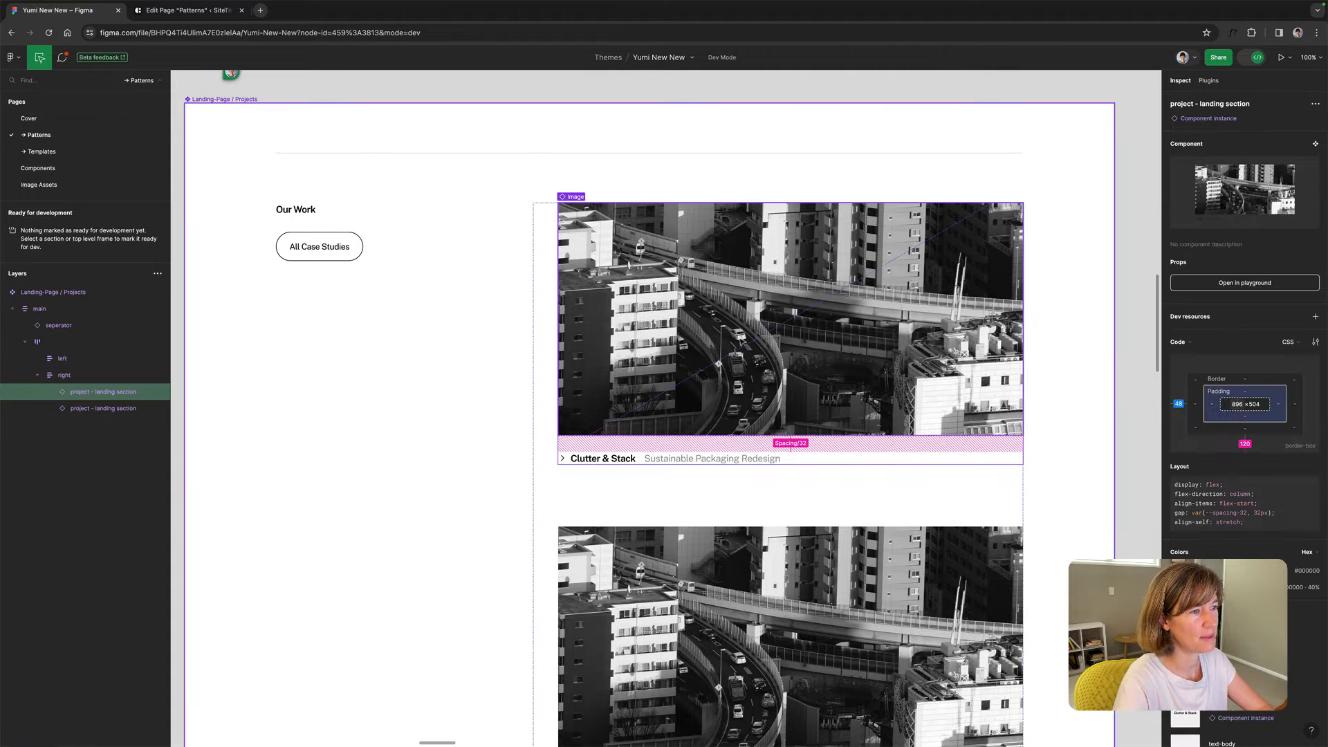
left_click(661, 505)
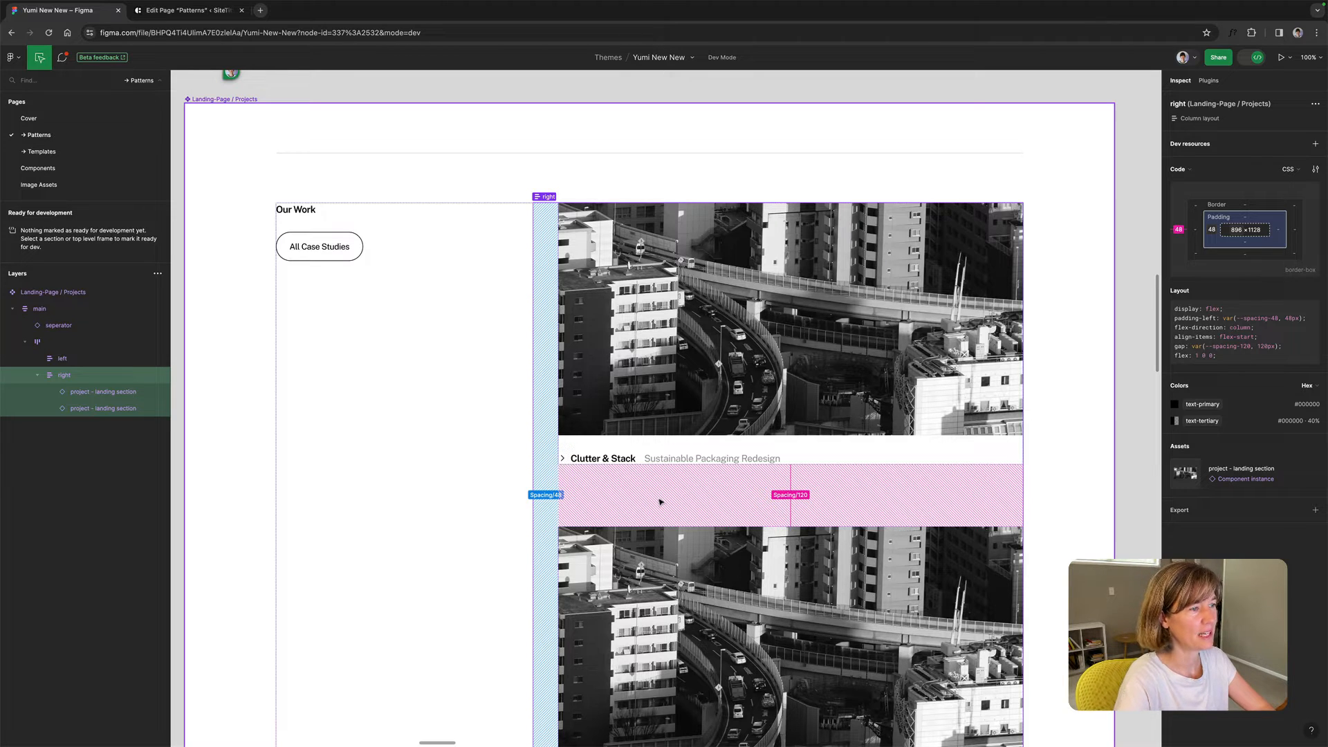
scroll(660, 502, "down", 2)
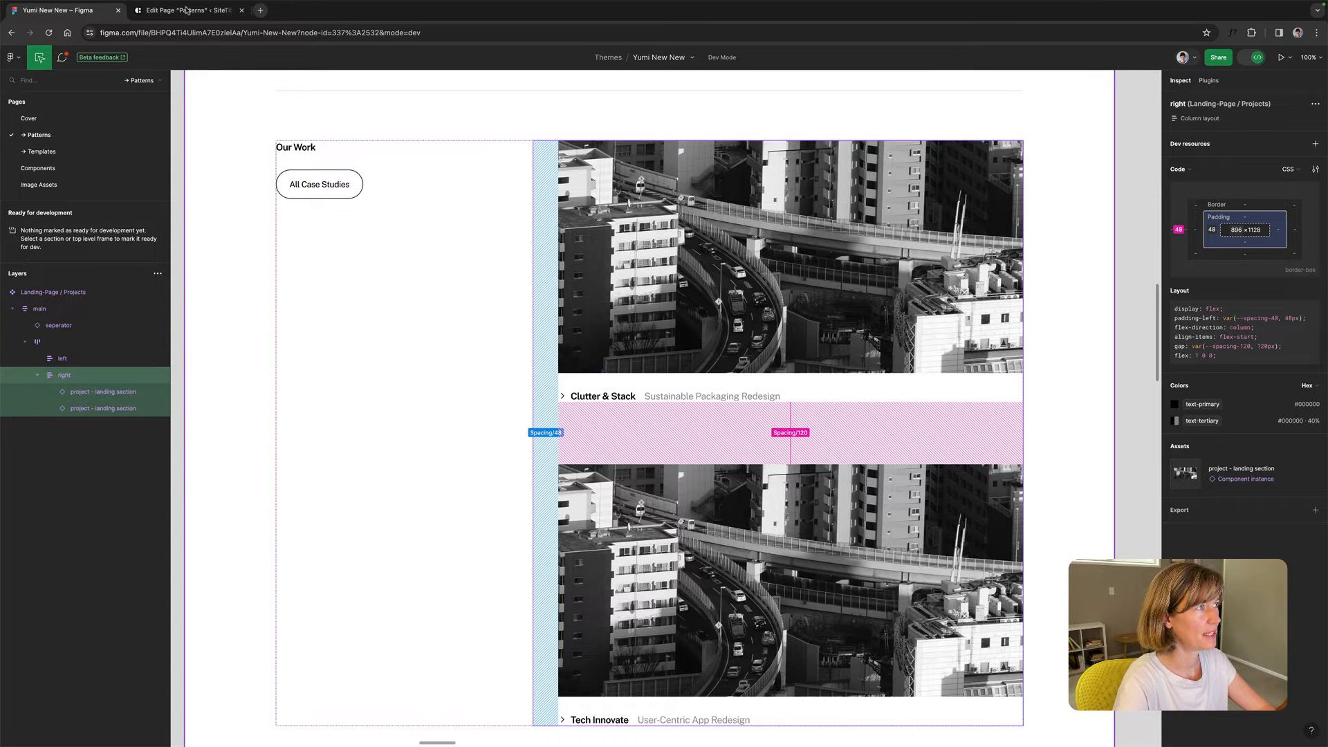
Copy the Hero pattern's Image block on the WordPress Patterns page.
key("ctrl+Tab")
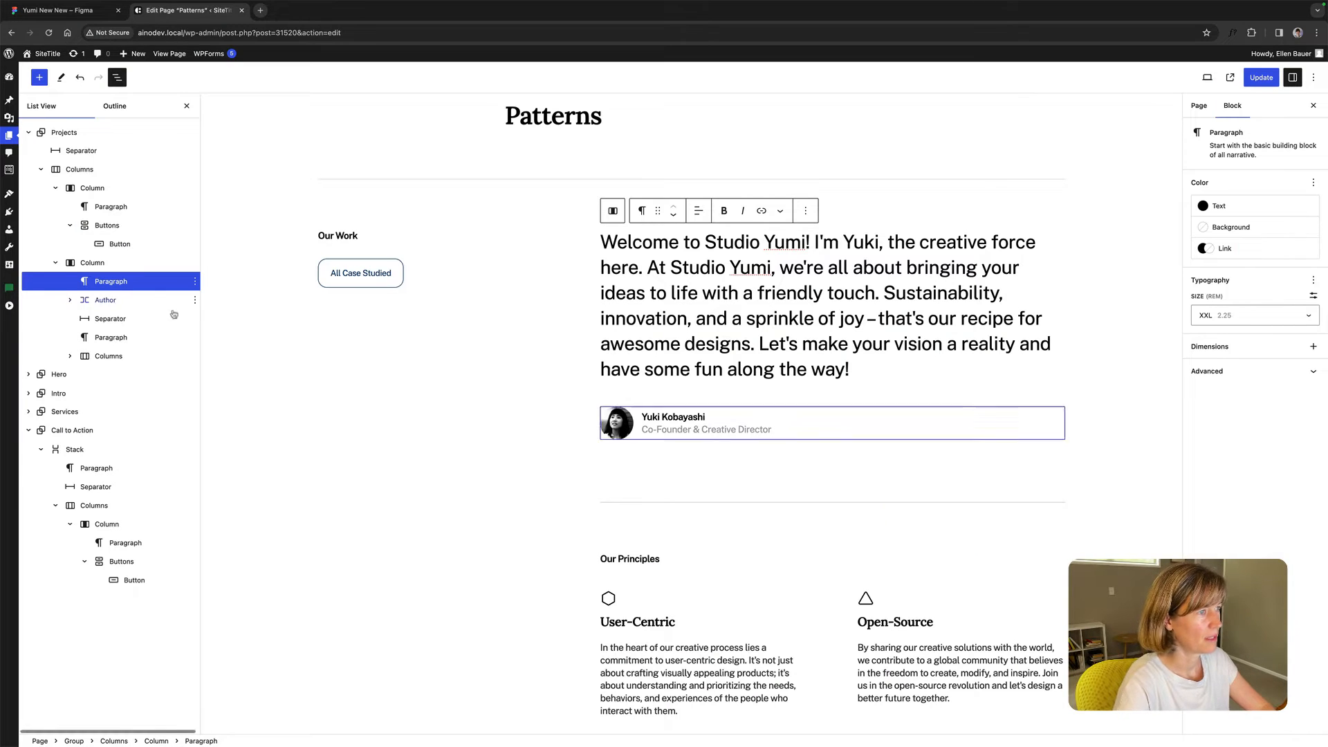
scroll(775, 327, "up", 6)
scroll(775, 327, "up", 12)
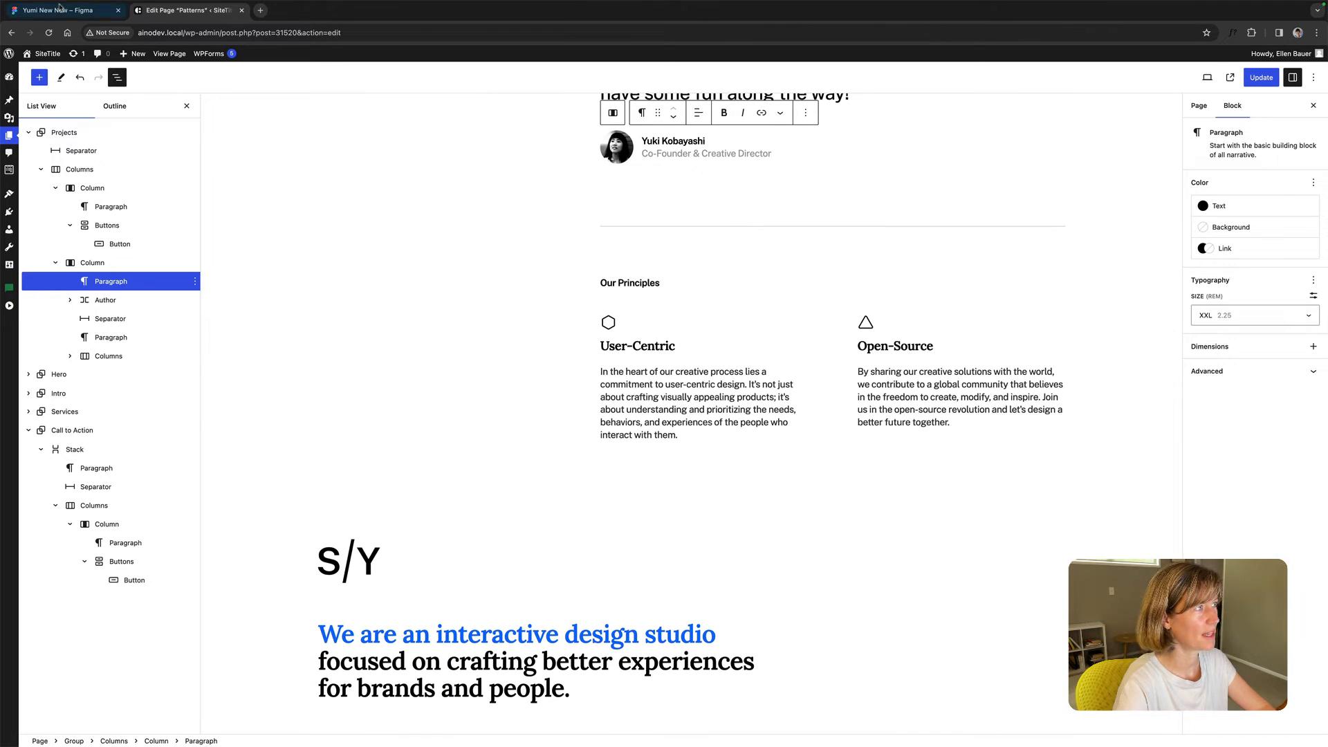
scroll(683, 364, "down", 7)
left_click(662, 388)
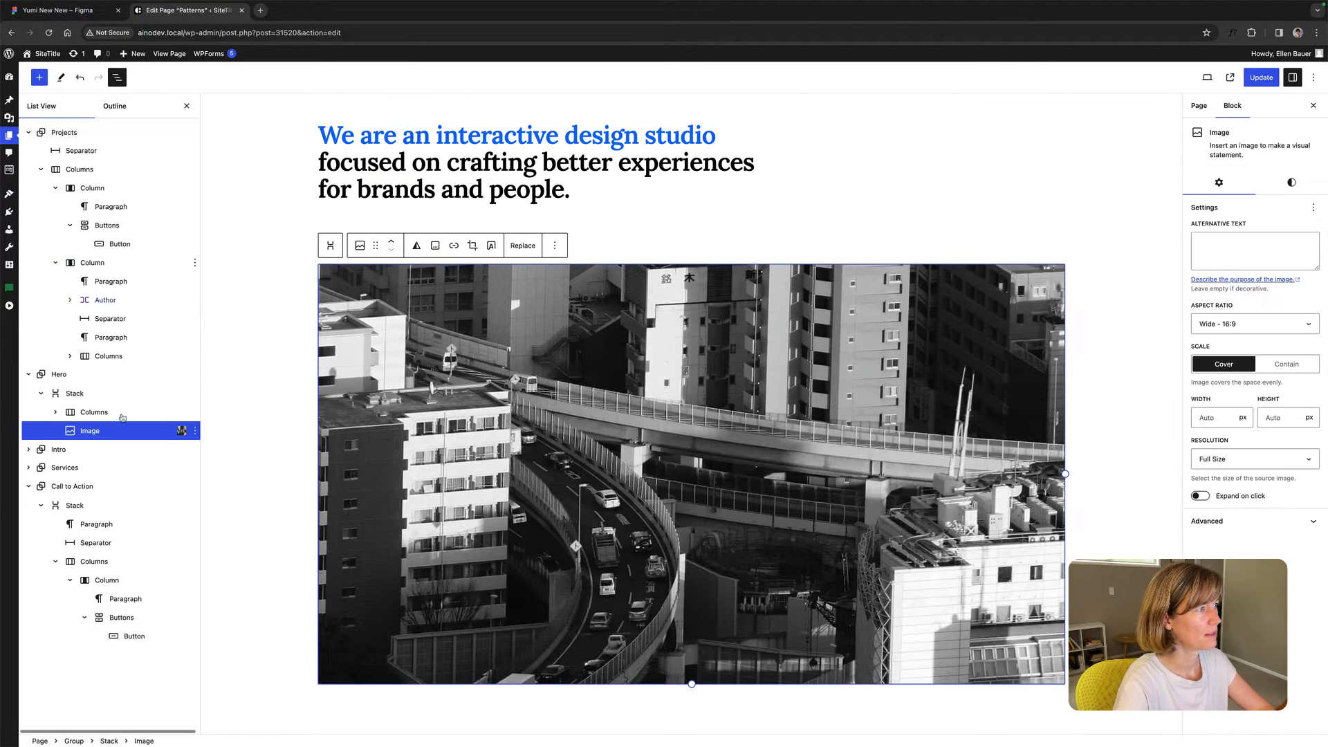
left_click(196, 430)
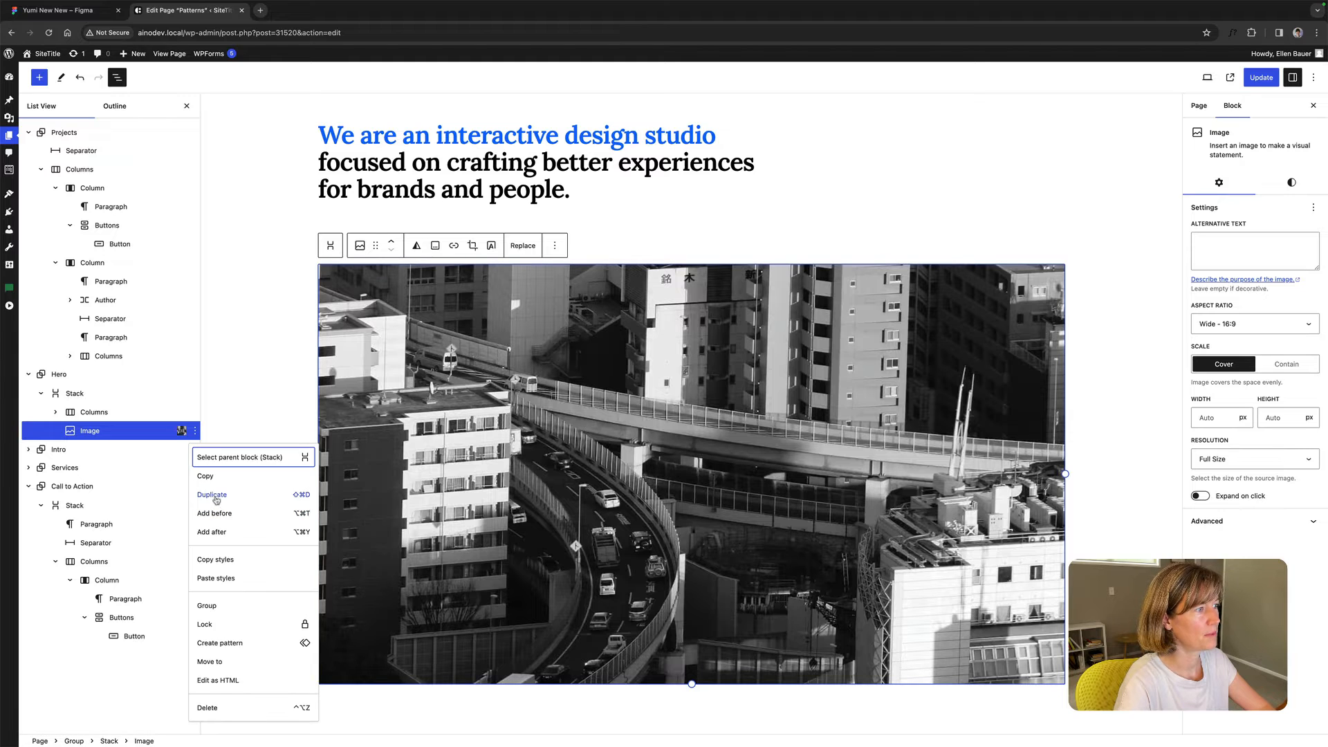
left_click(205, 476)
scroll(542, 348, "up", 8)
left_click(735, 270)
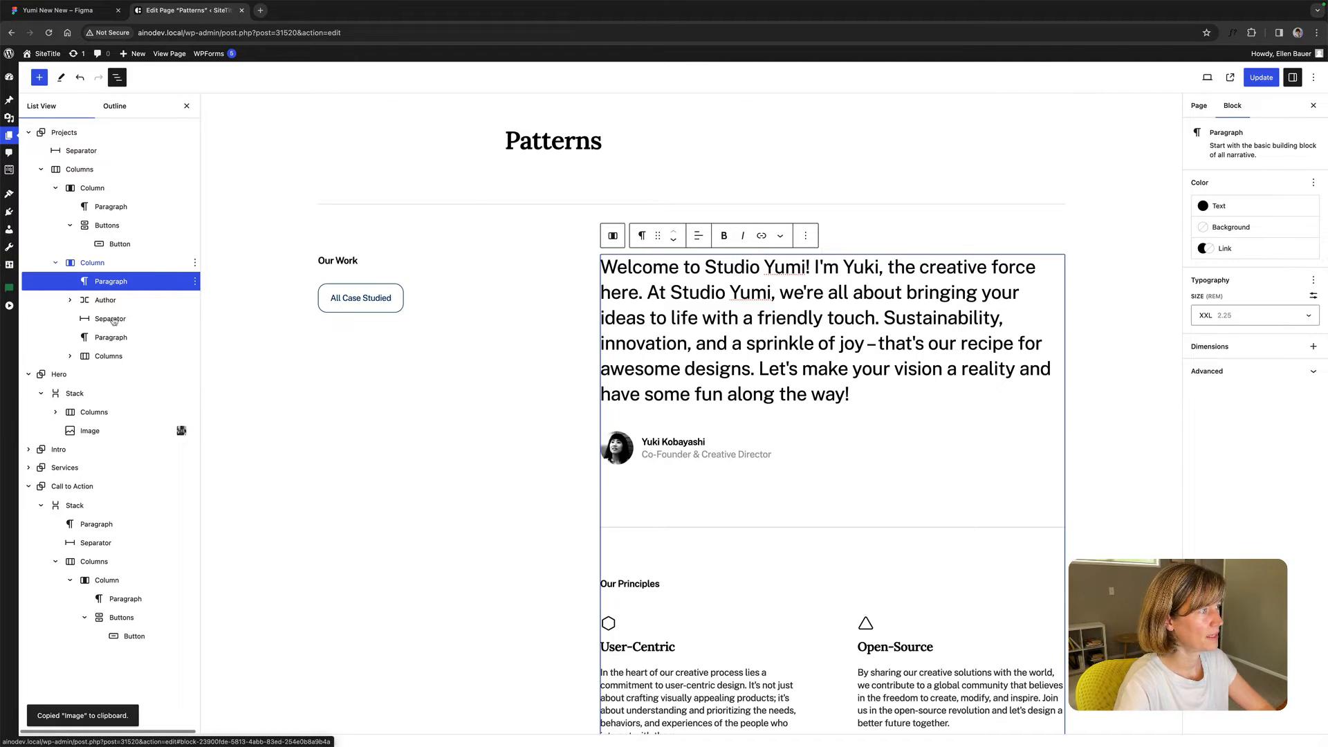
scroll(673, 447, "down", 3)
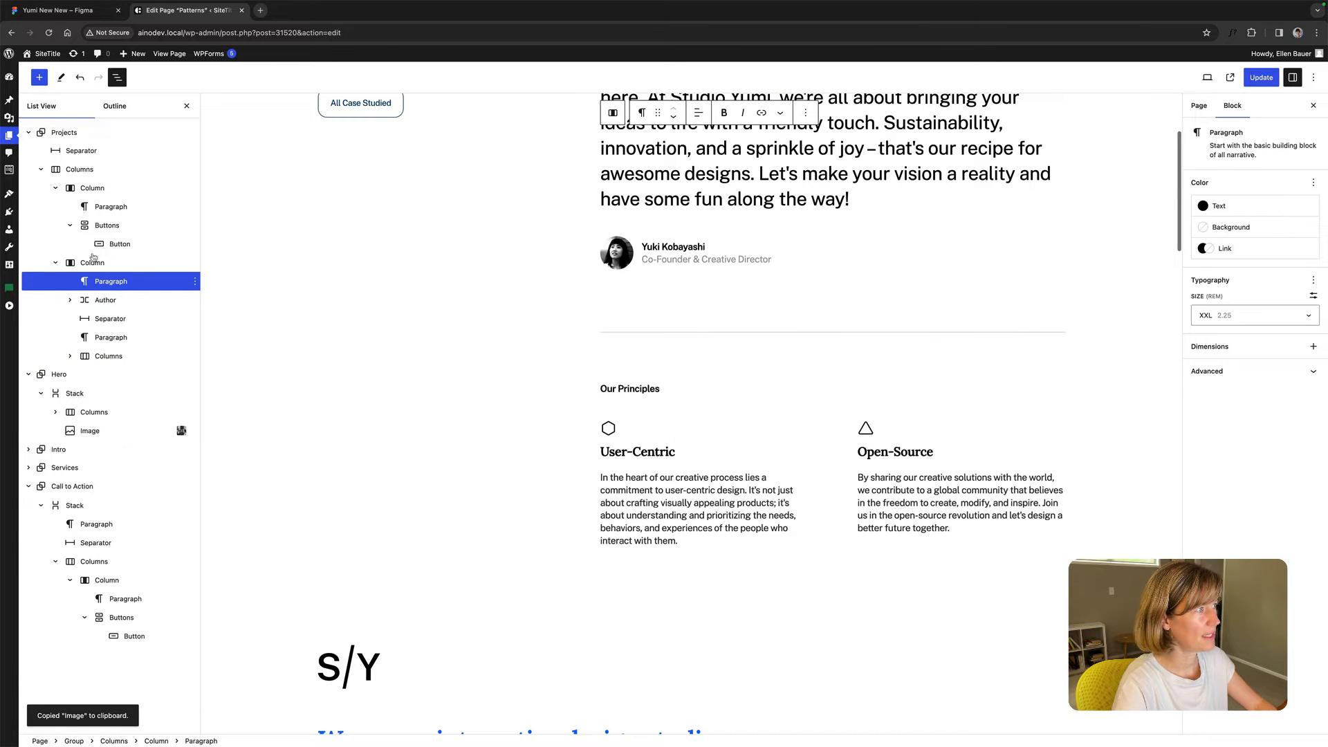
left_click(128, 267)
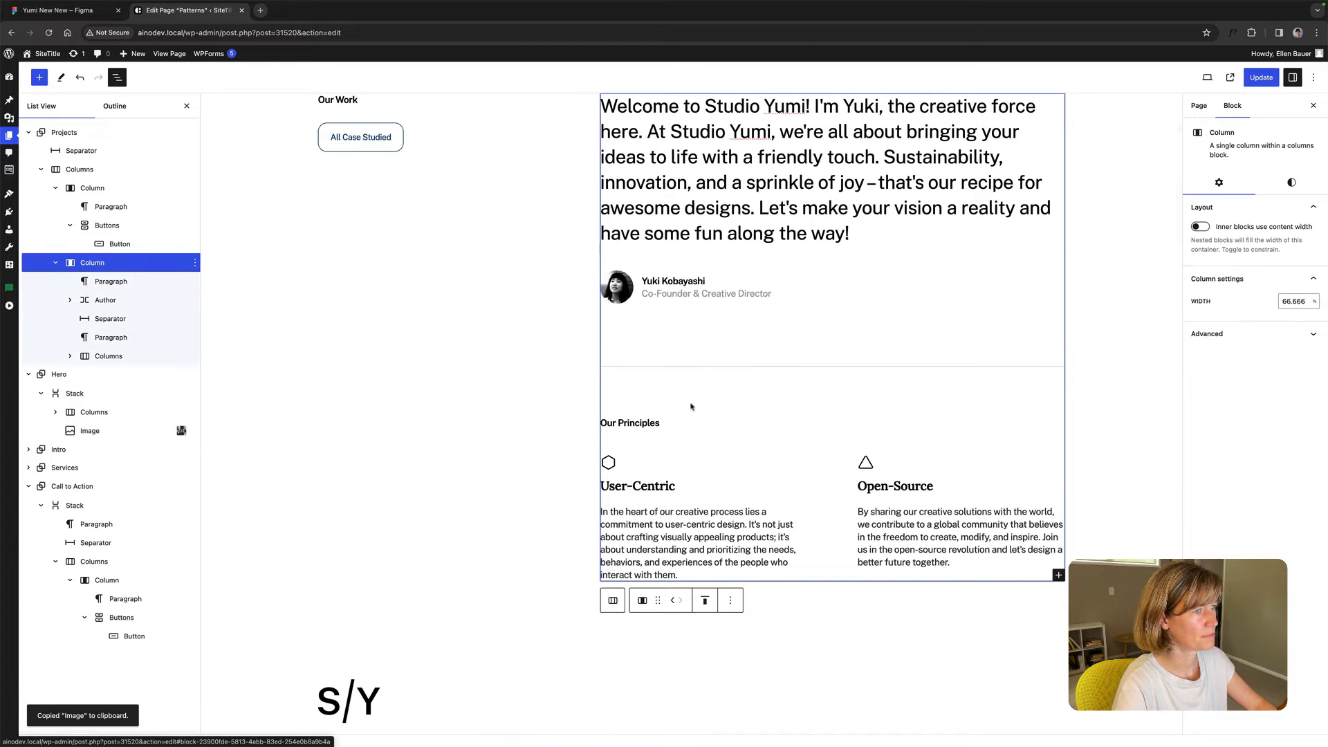
left_click(130, 282)
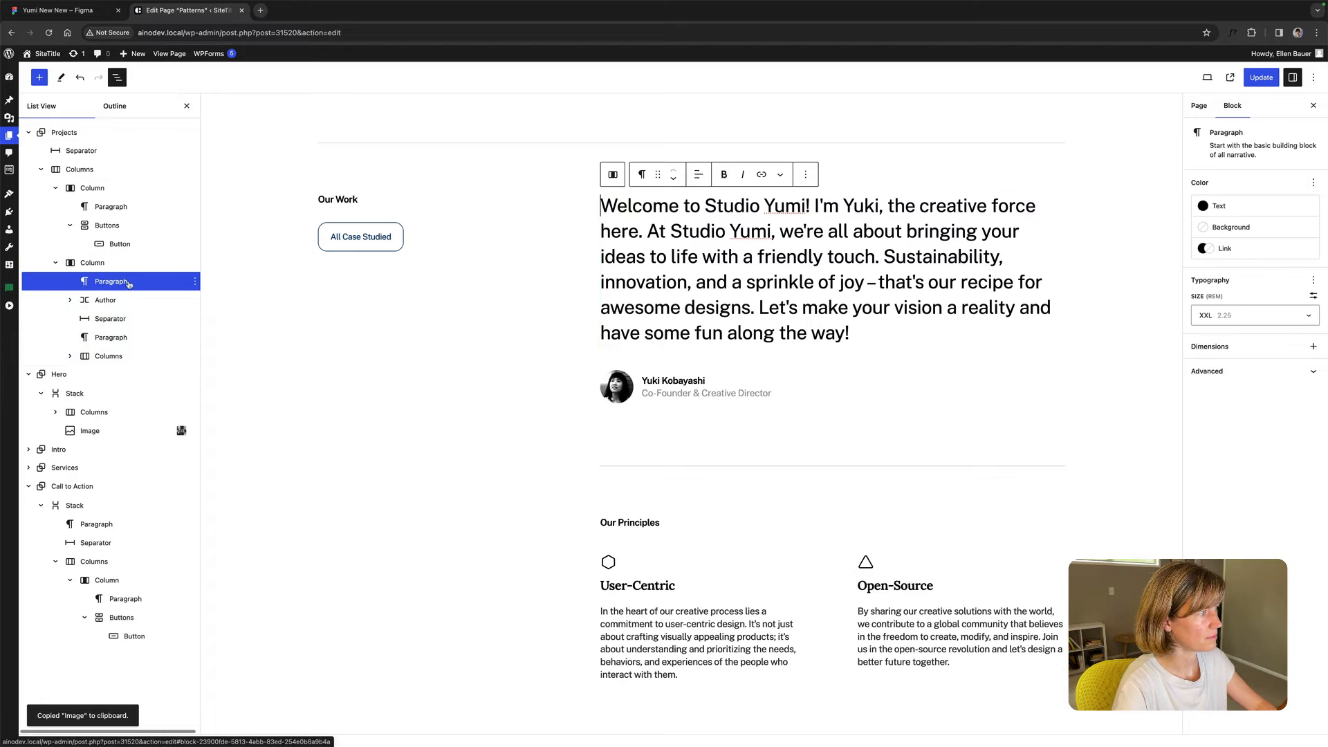
left_click(122, 356)
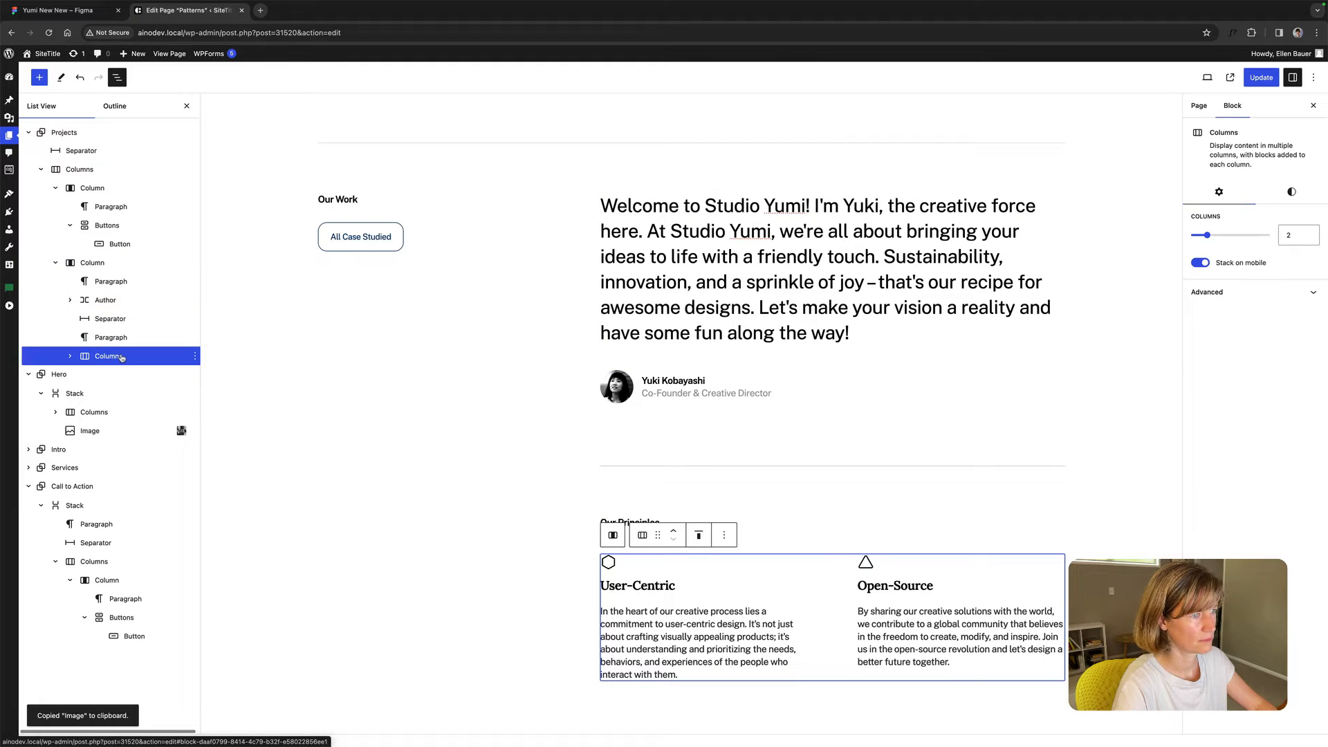
left_click(105, 266)
left_click(113, 284)
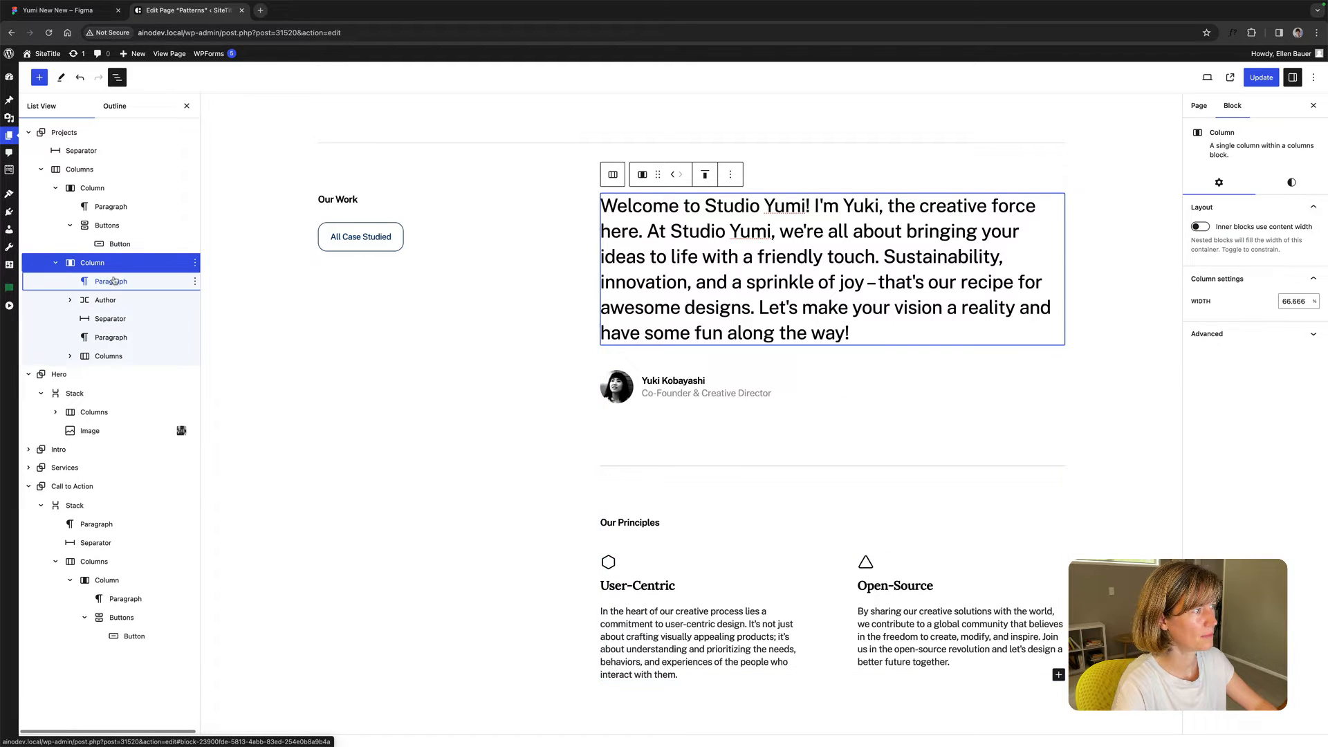
left_click(113, 266)
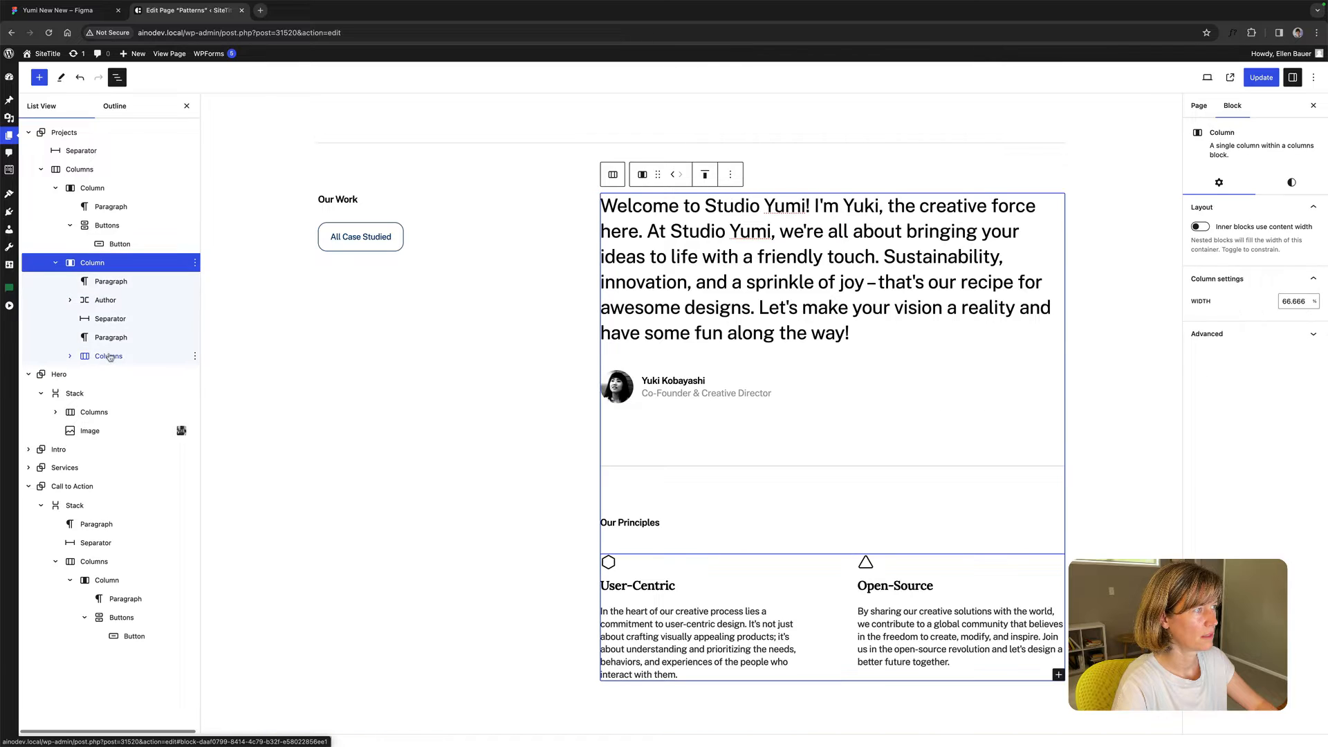
left_click(115, 360)
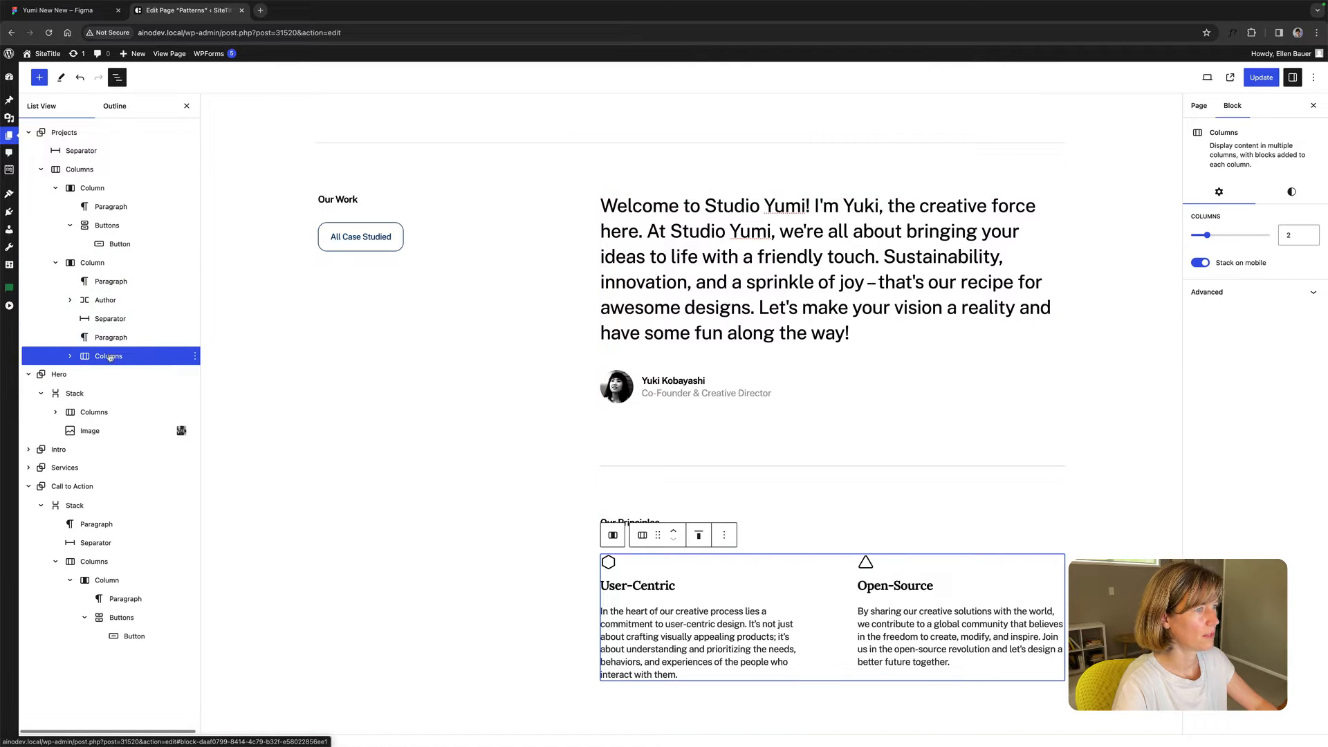
left_click(112, 282)
right_click(108, 302)
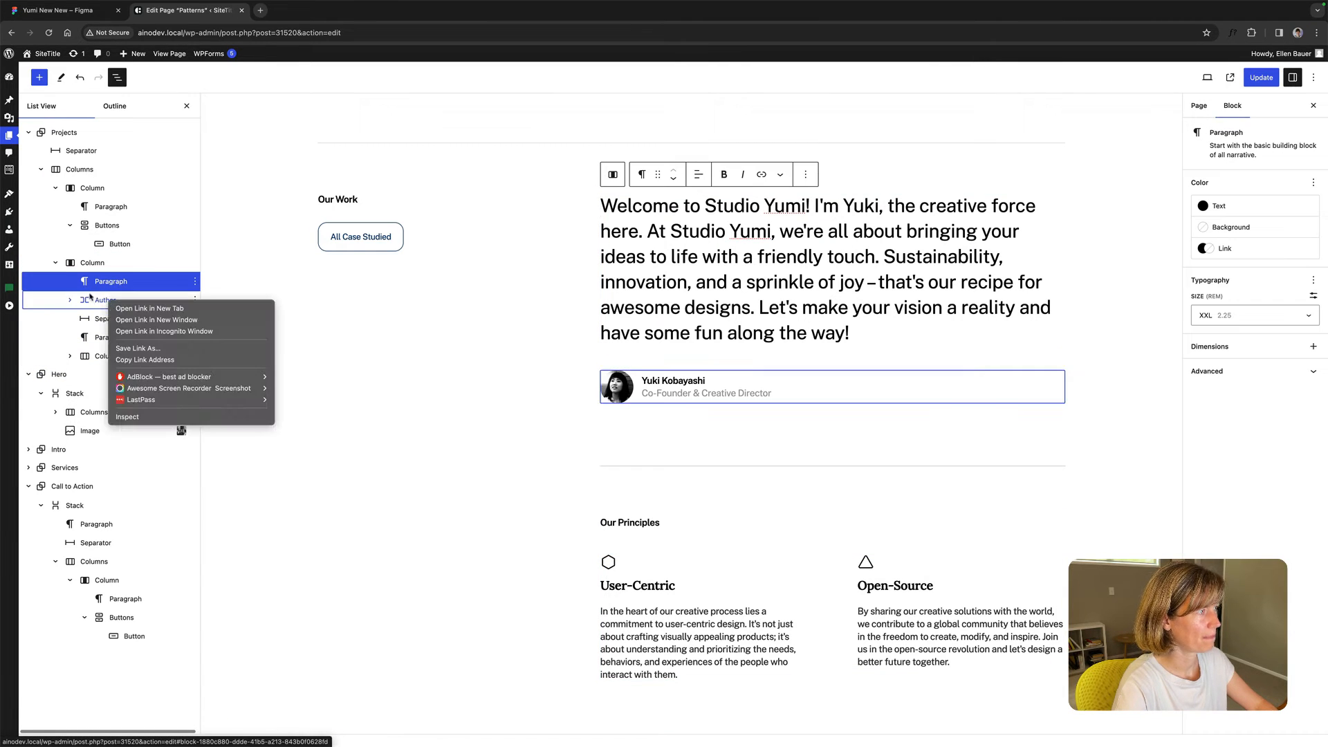
left_click(92, 302)
Delete the Author row, Separator, Paragraph and Columns blocks from the Projects pattern's second column.
left_click(122, 305)
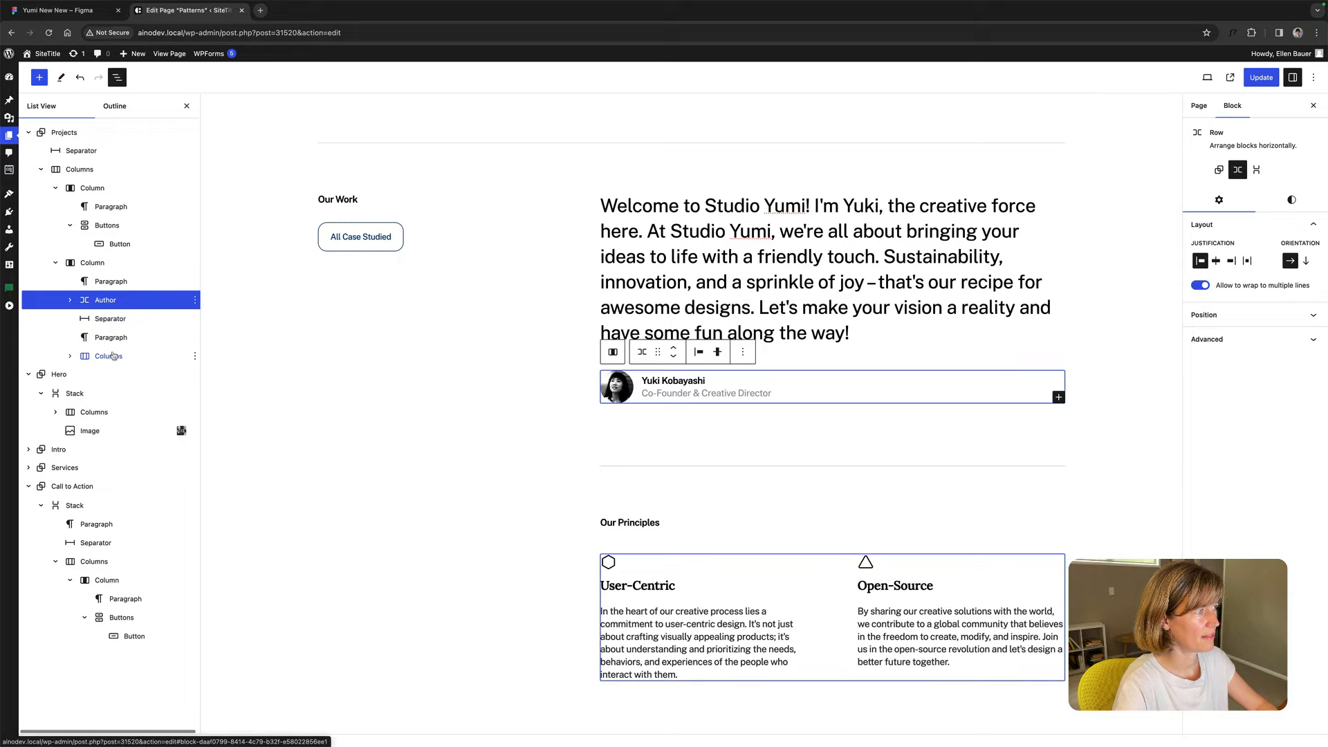
left_click(112, 356, "shift")
left_click(194, 300)
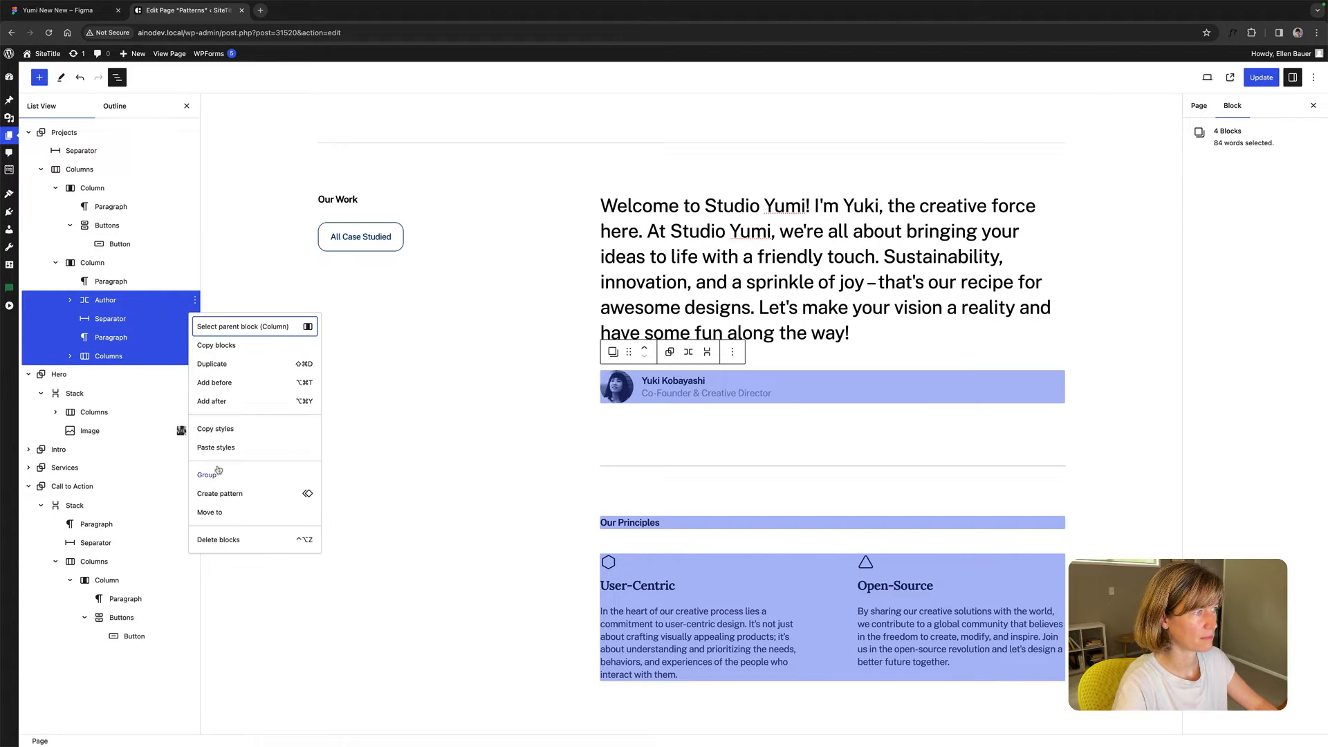
left_click(218, 540)
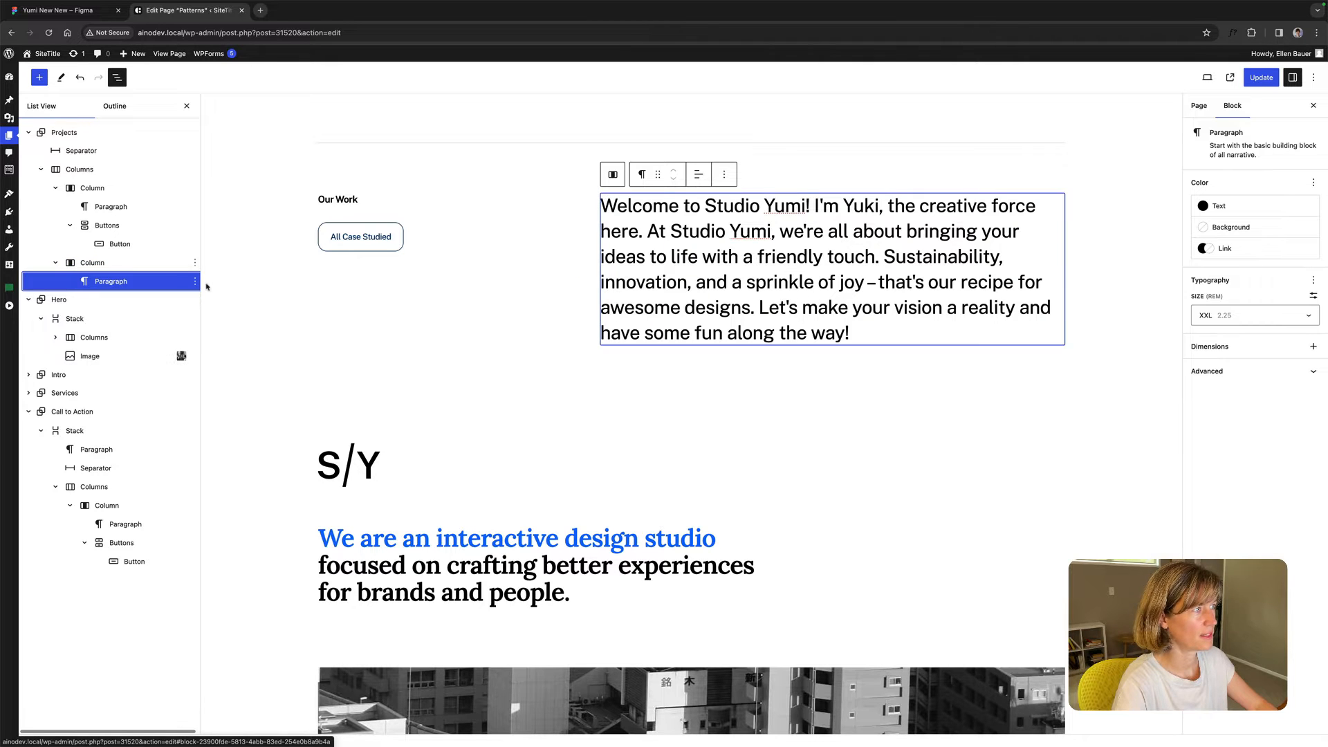
left_click(595, 208)
key("Return")
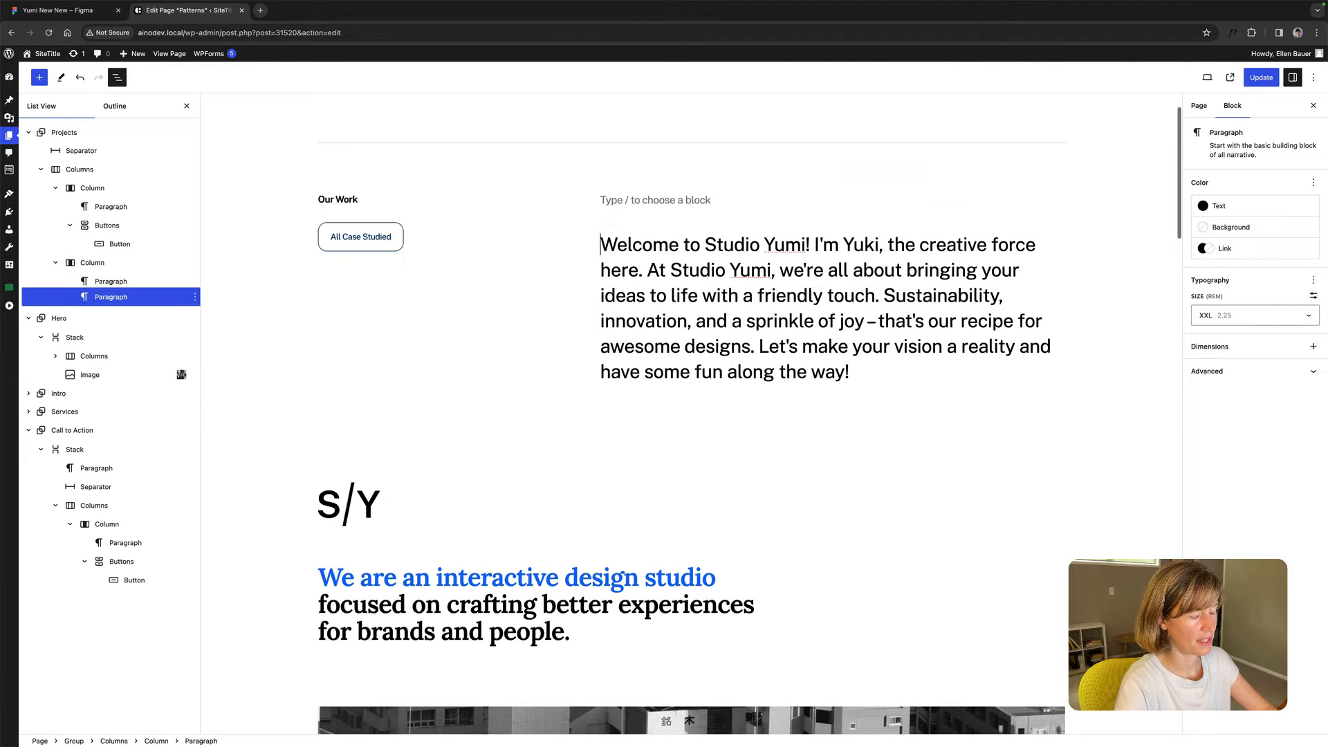
key("super+v")
key("super+z")
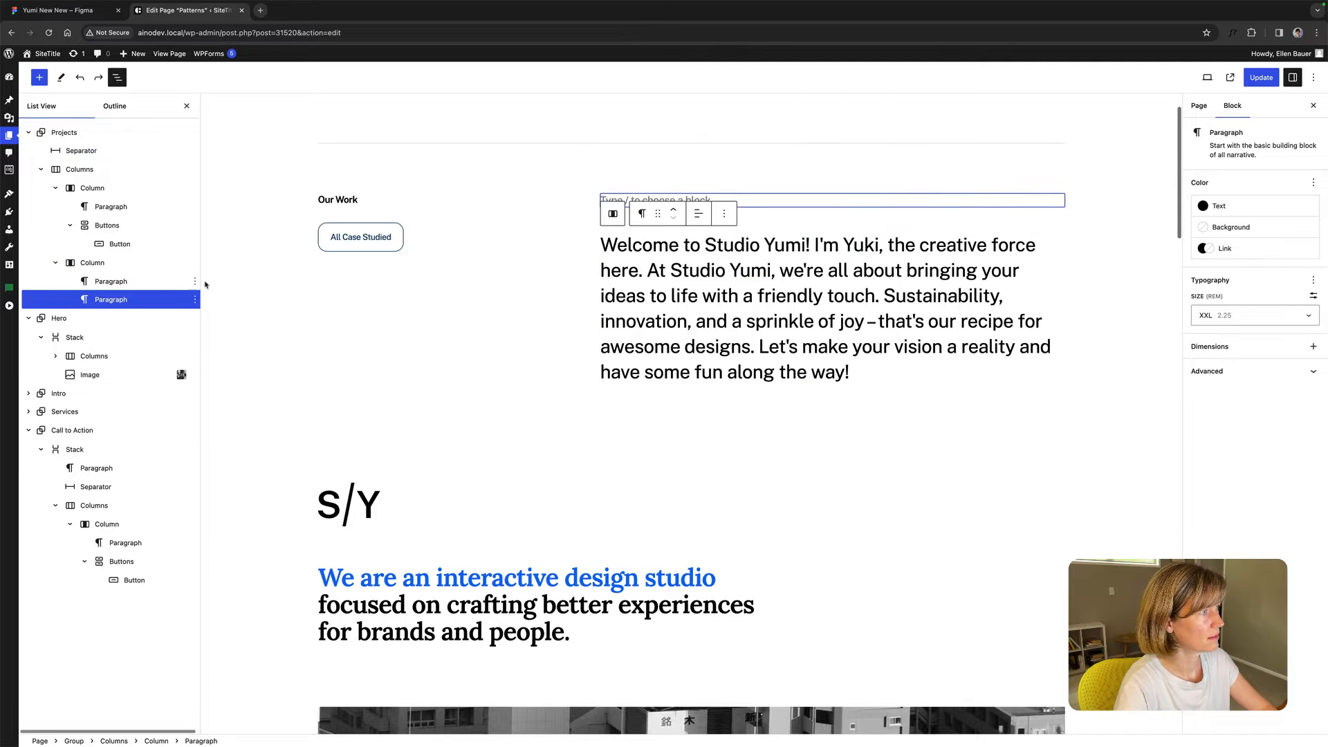
left_click(648, 197)
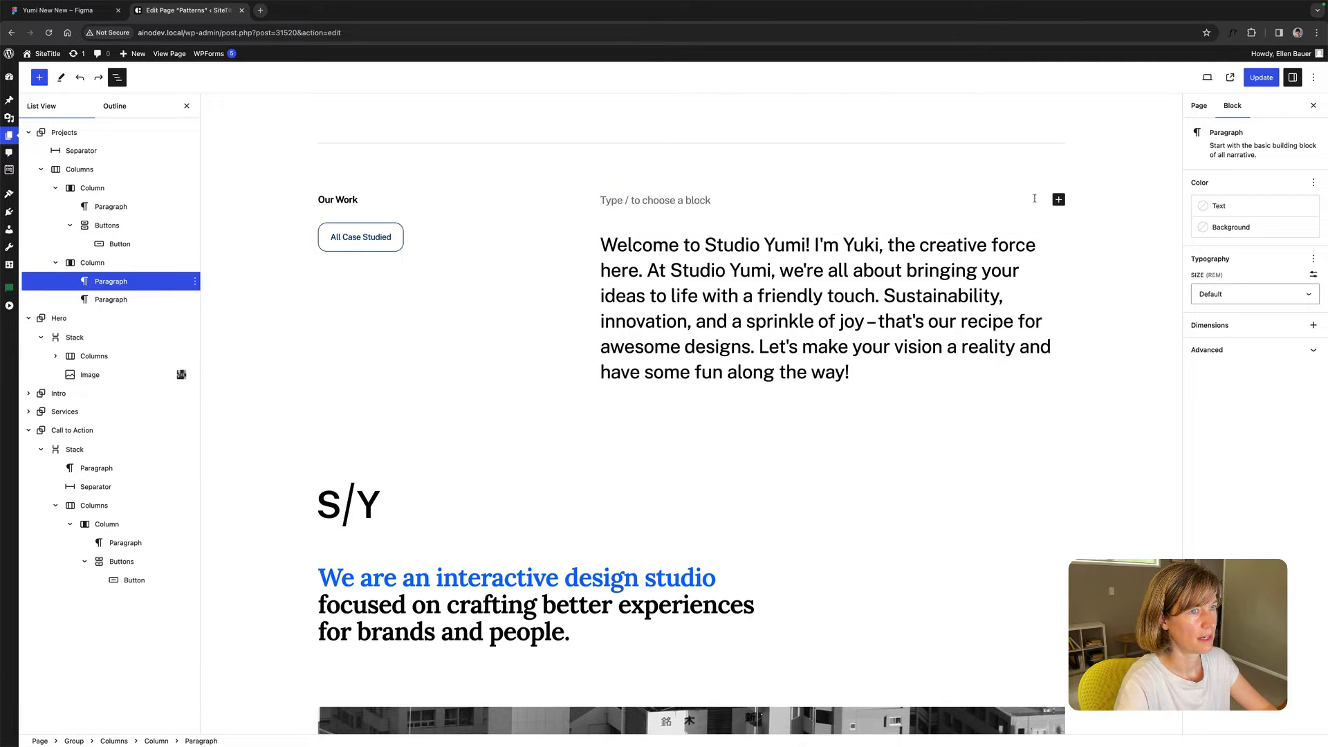
Paste the copied Image block below the welcome paragraph in the Projects pattern's second column.
left_click(895, 373)
key("Return")
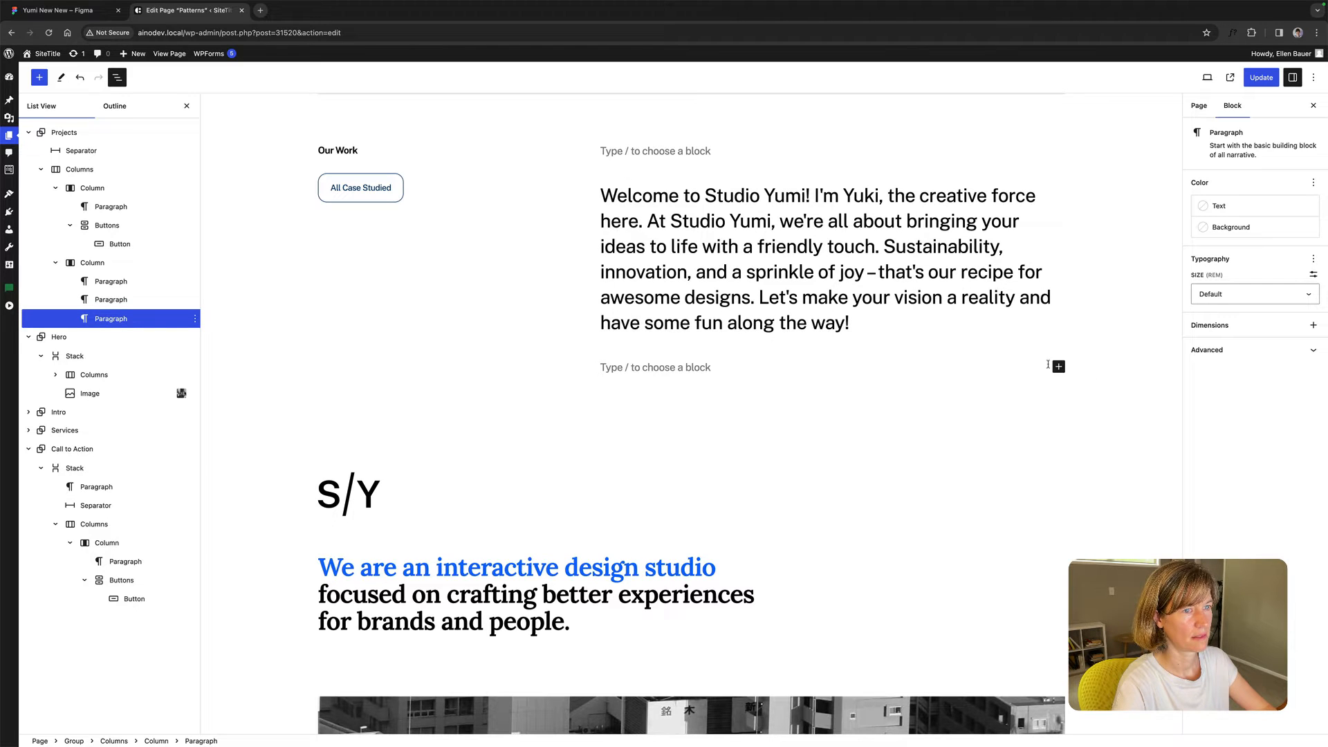
key("ctrl+v")
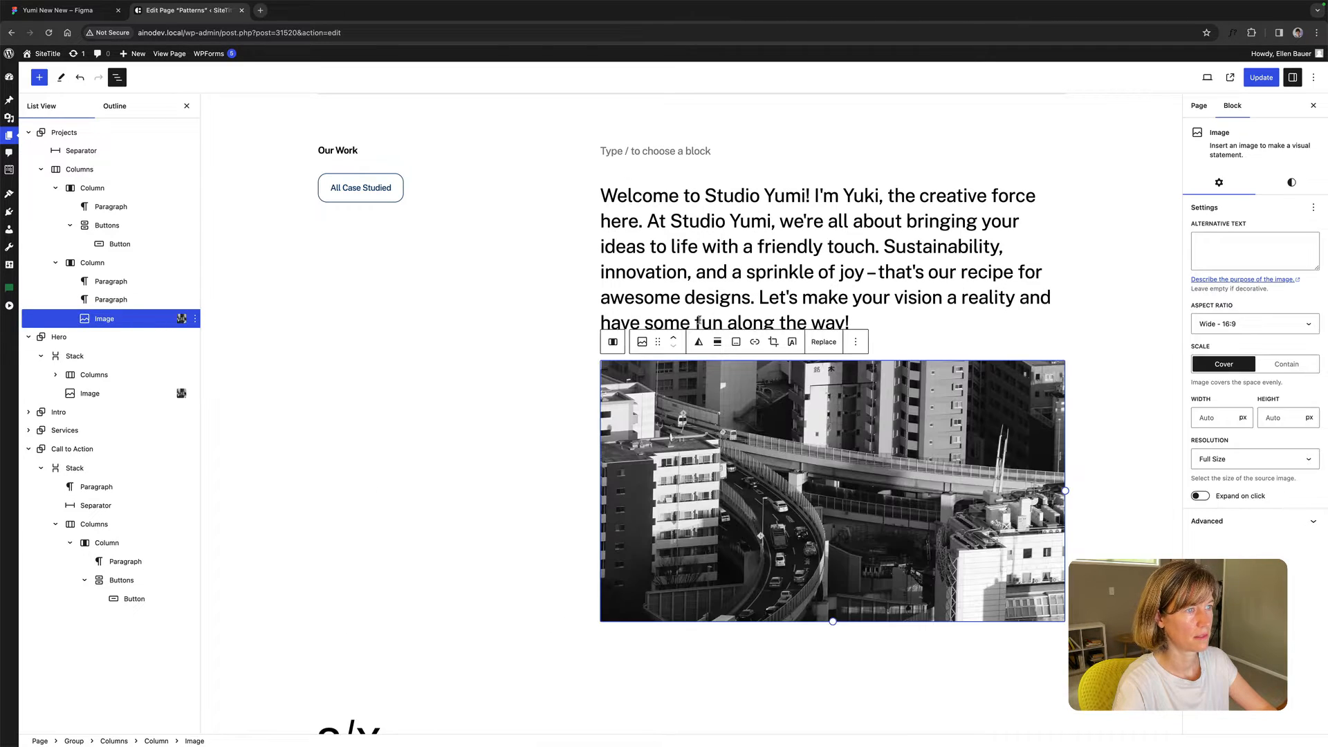
Delete the empty paragraph and the welcome paragraph above the pasted image, and update the page.
left_click(182, 299)
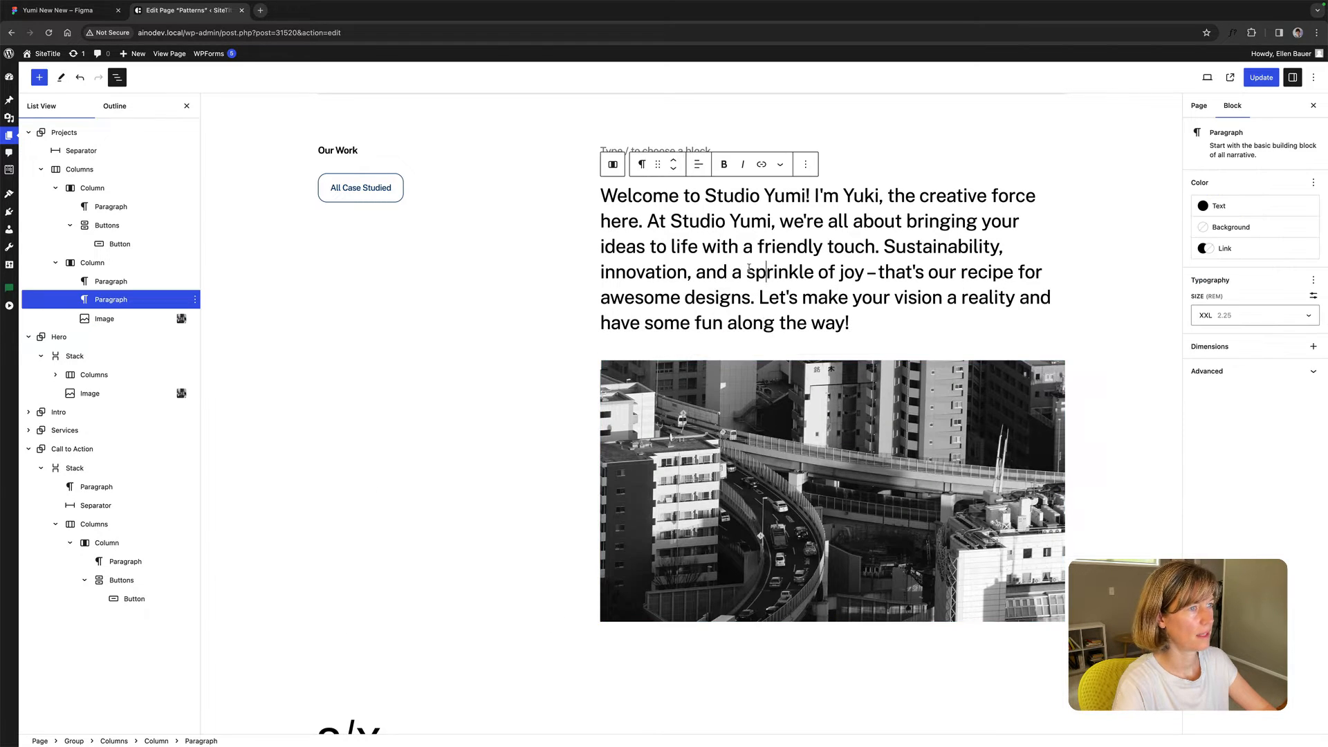
left_click(156, 282, "shift")
left_click(195, 282)
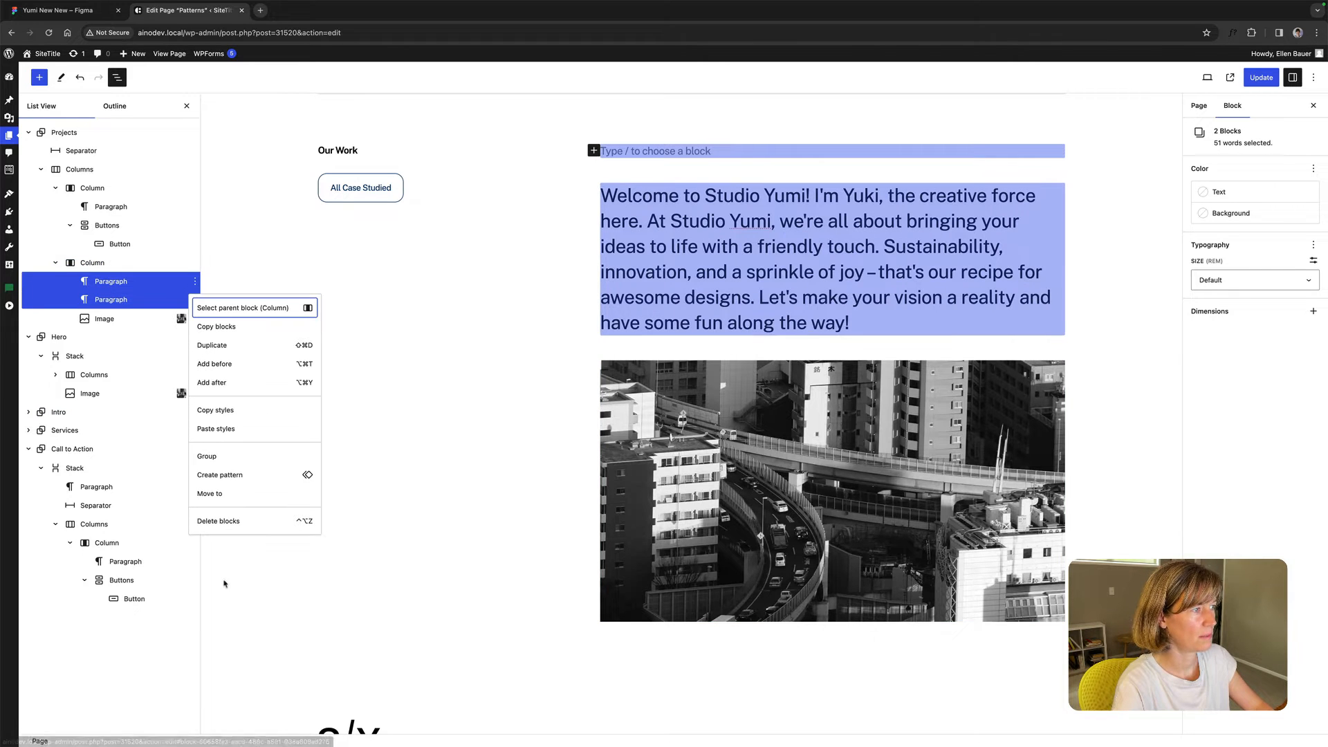
left_click(223, 521)
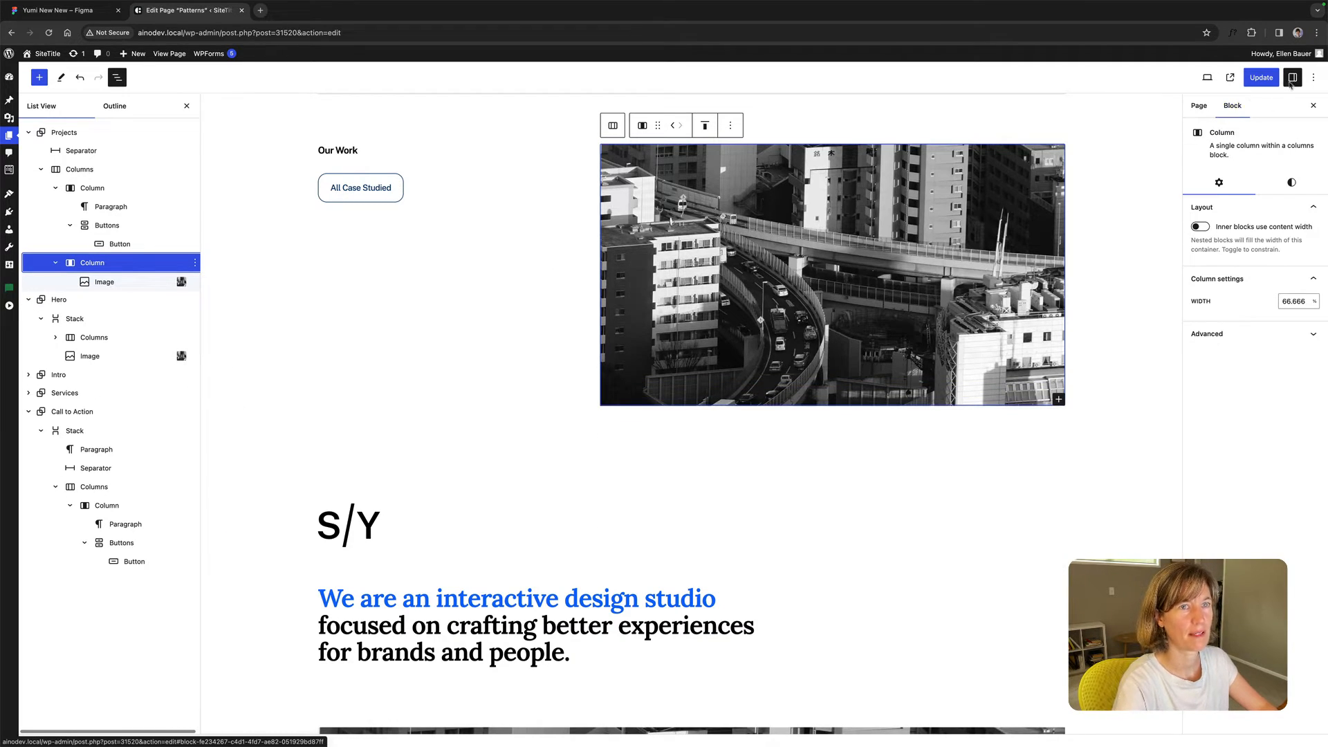
left_click(1263, 78)
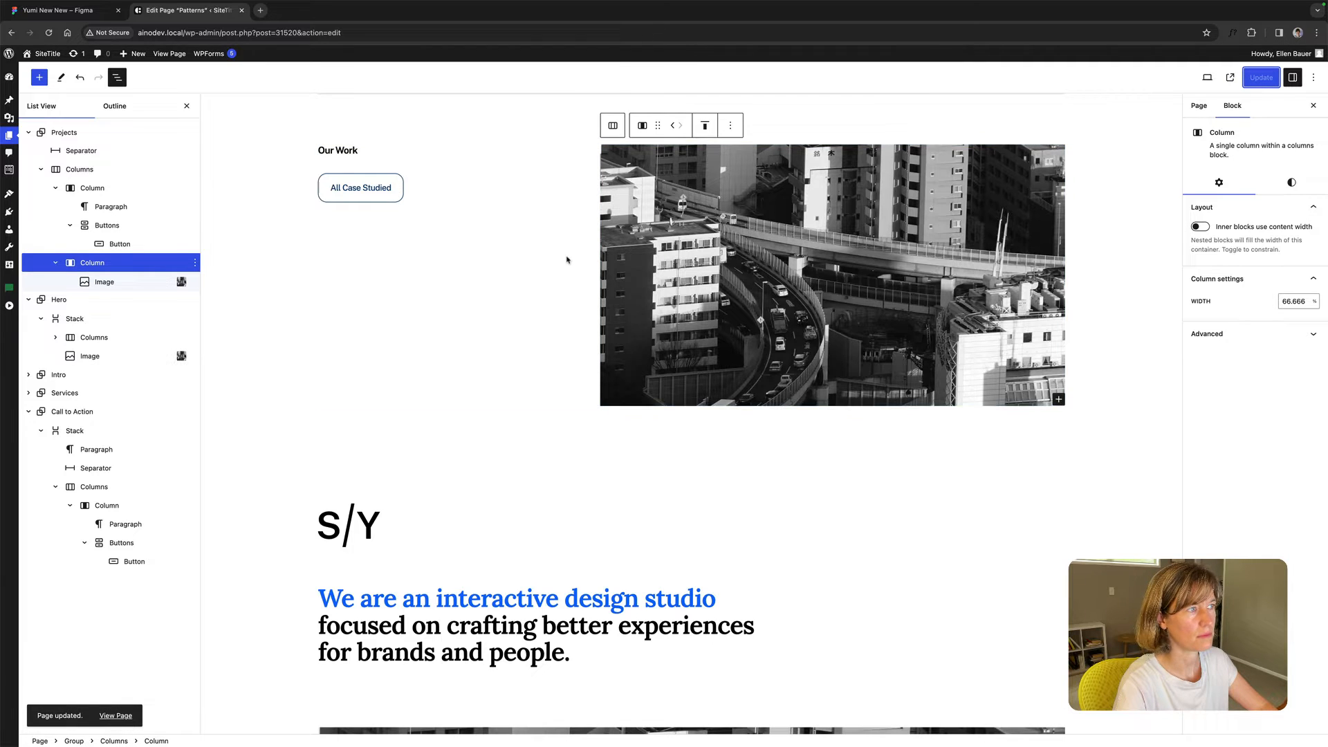
Turn on the editor's Fullscreen mode and enable "Always open list view" in the preferences.
scroll(566, 259, "up", 2)
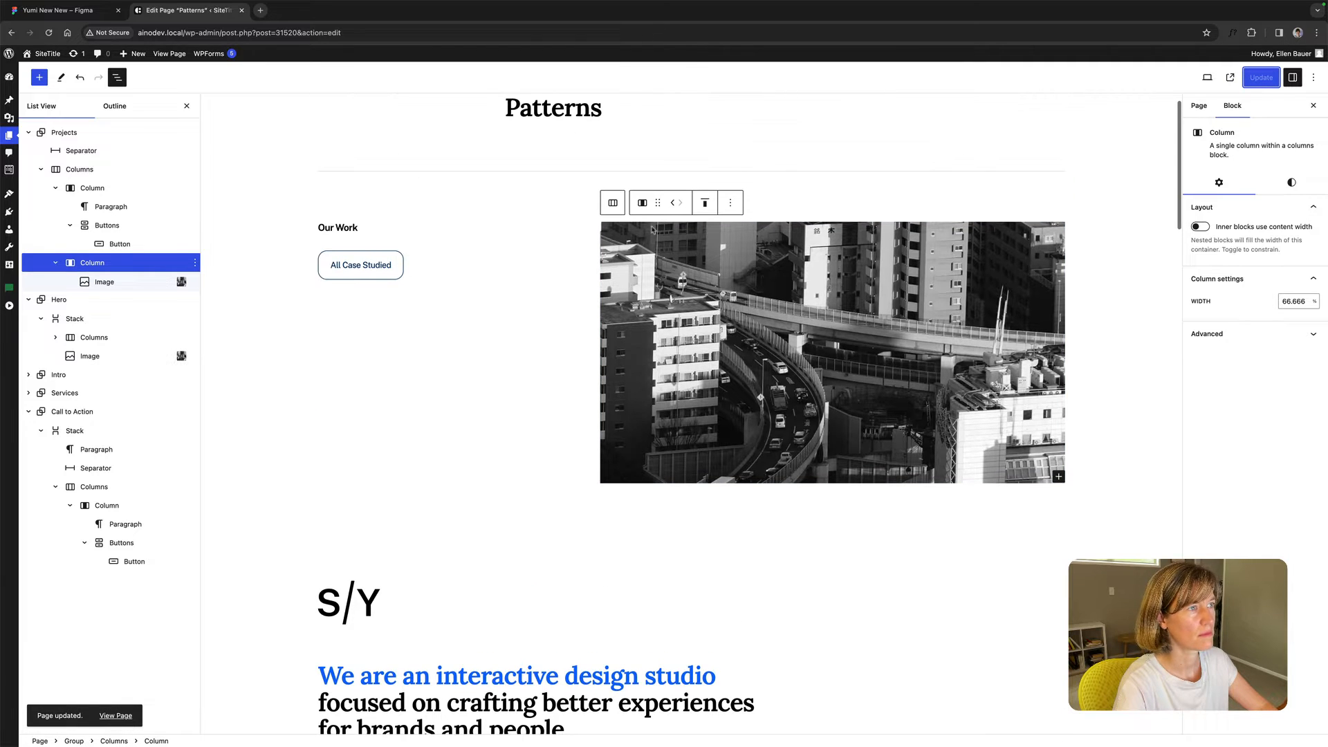
left_click(1313, 78)
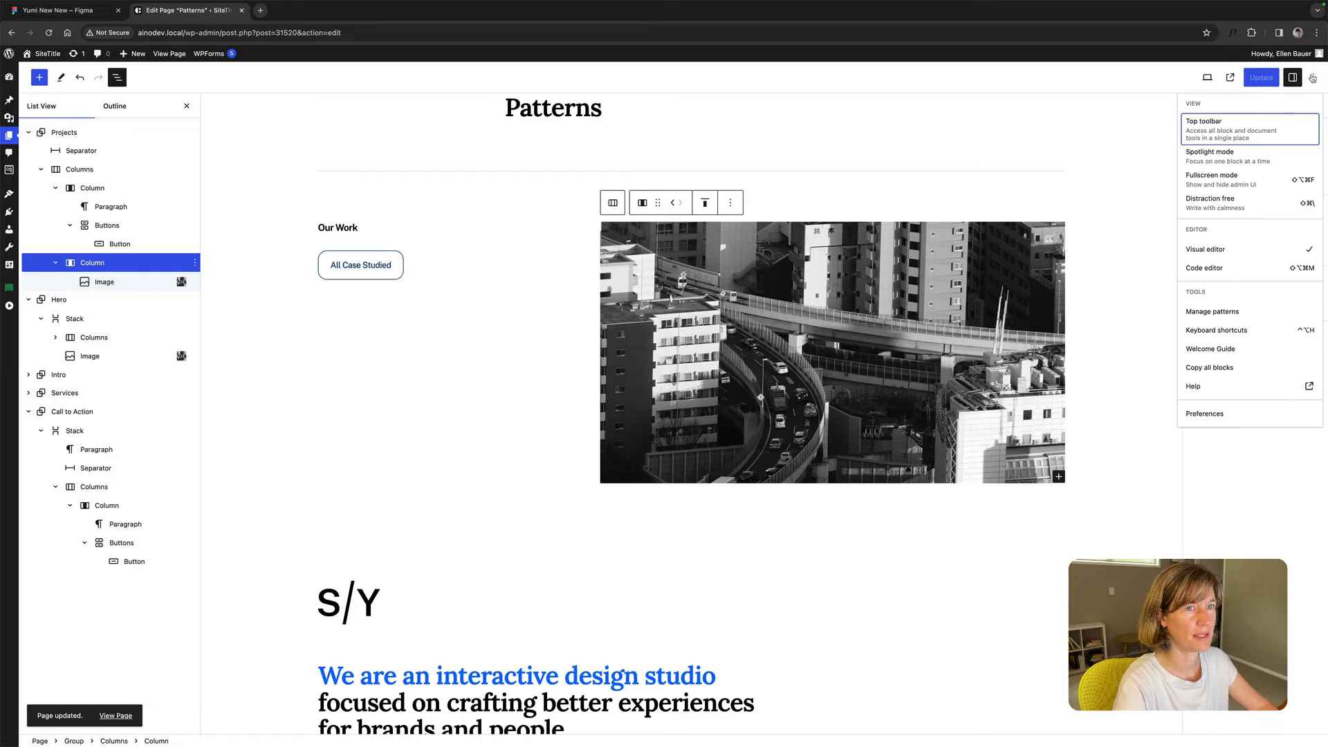
left_click(1222, 184)
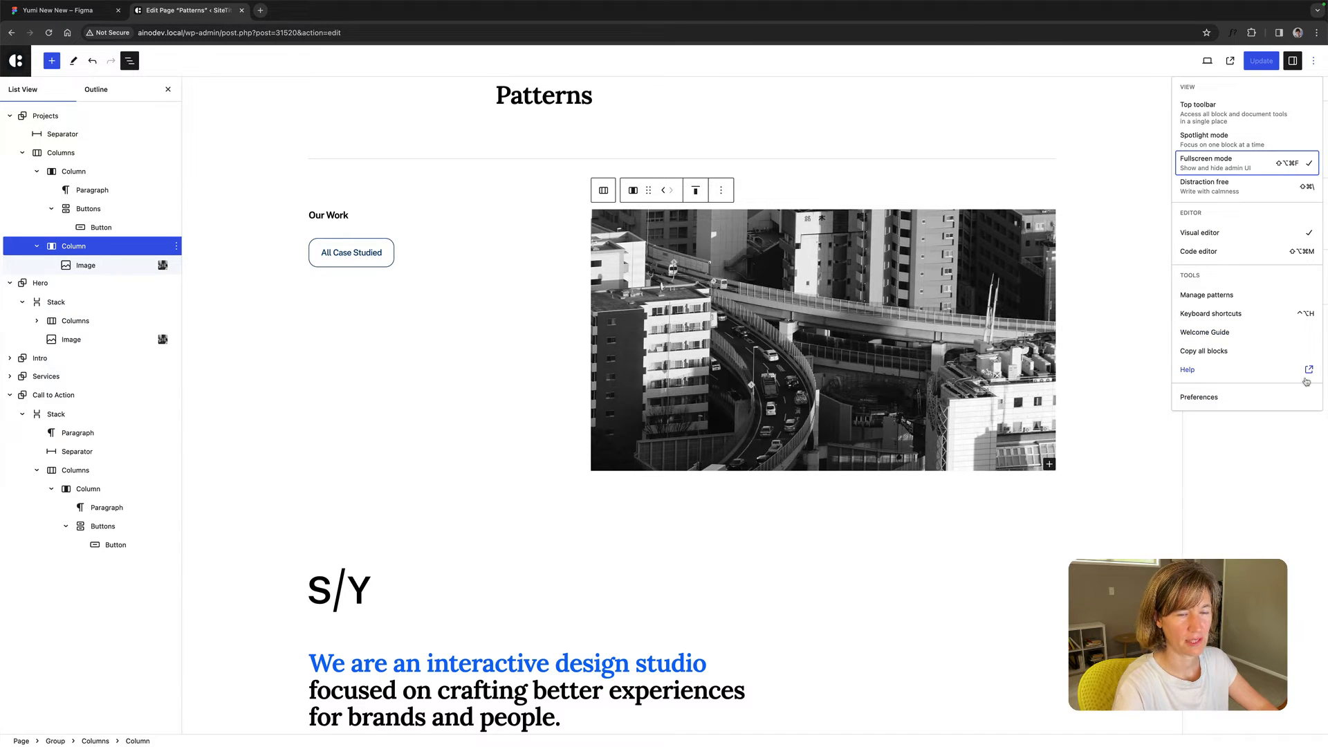
left_click(1200, 396)
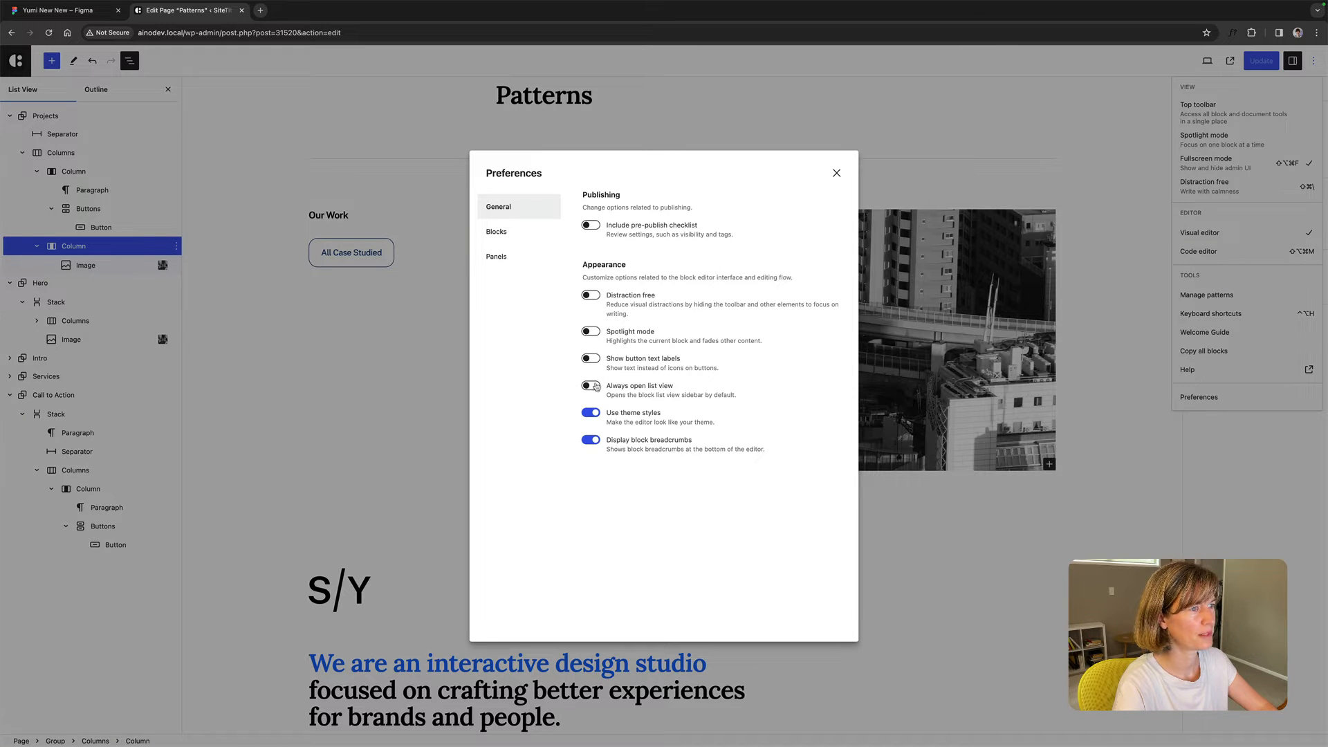
left_click(592, 386)
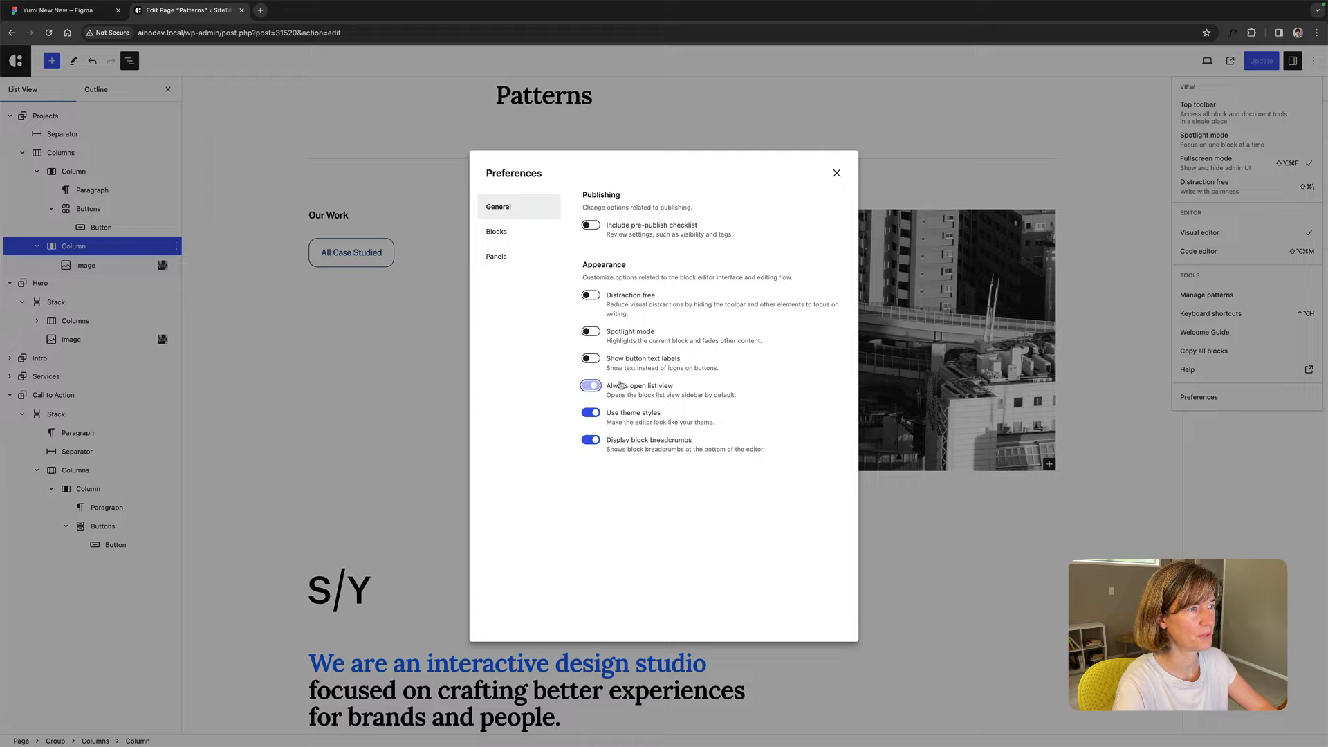
left_click(837, 173)
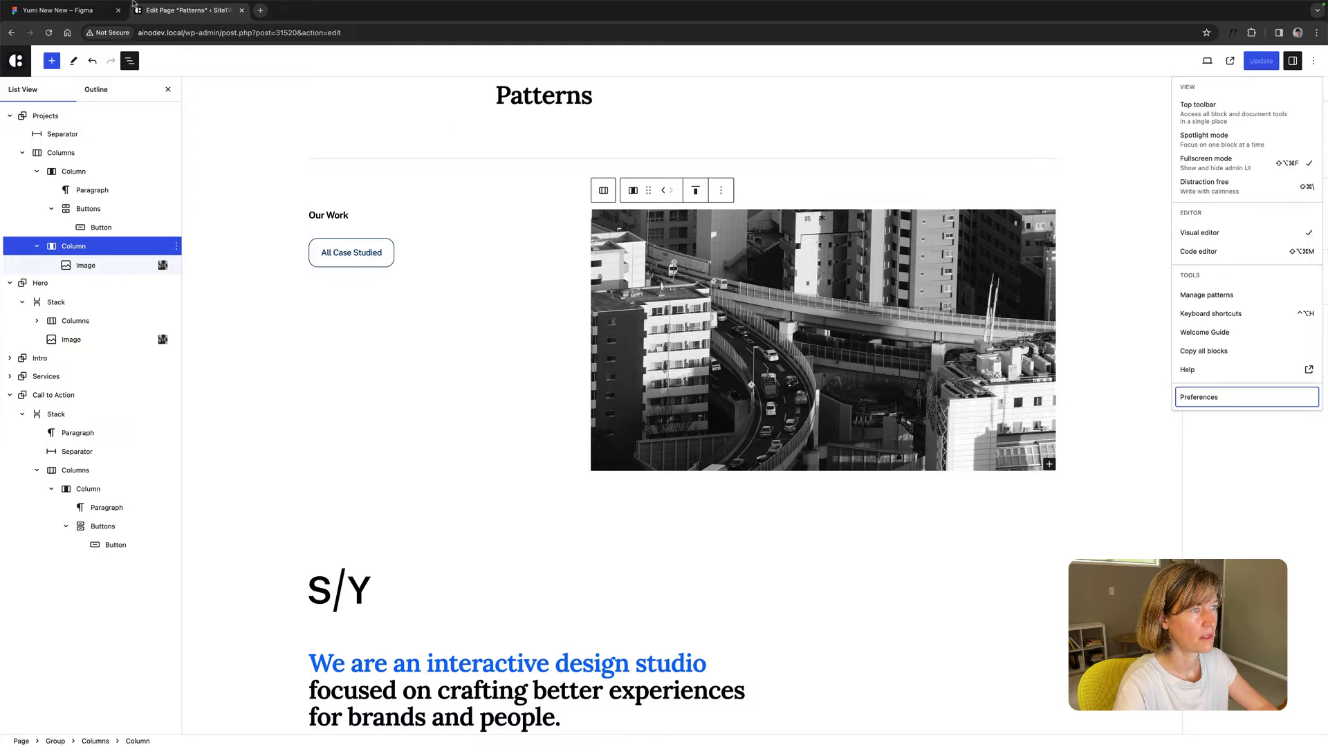
Examine the first project caption's "Sustainable Packaging Redesign" text in the Figma design, and compare with the Intro pattern on the WordPress Patterns page.
left_click(82, 10)
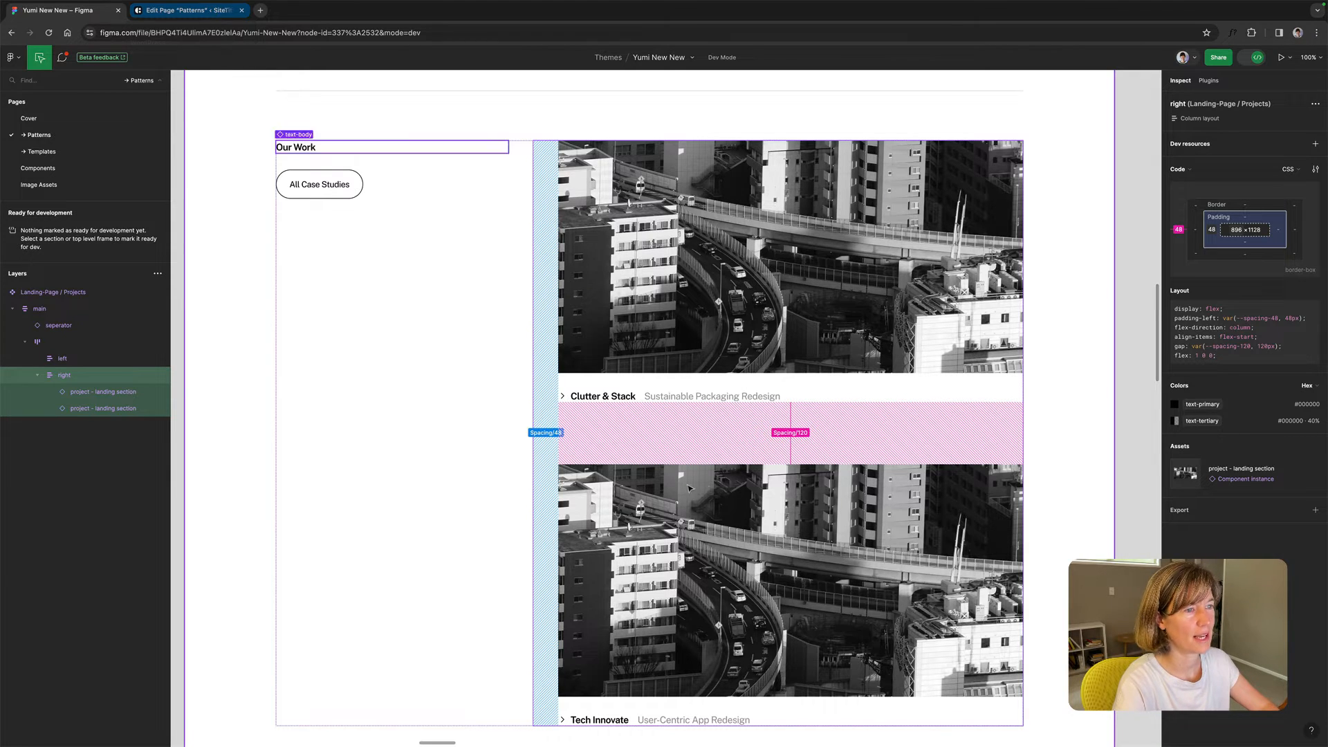
scroll(671, 415, "down", 1)
scroll(671, 411, "up", 2)
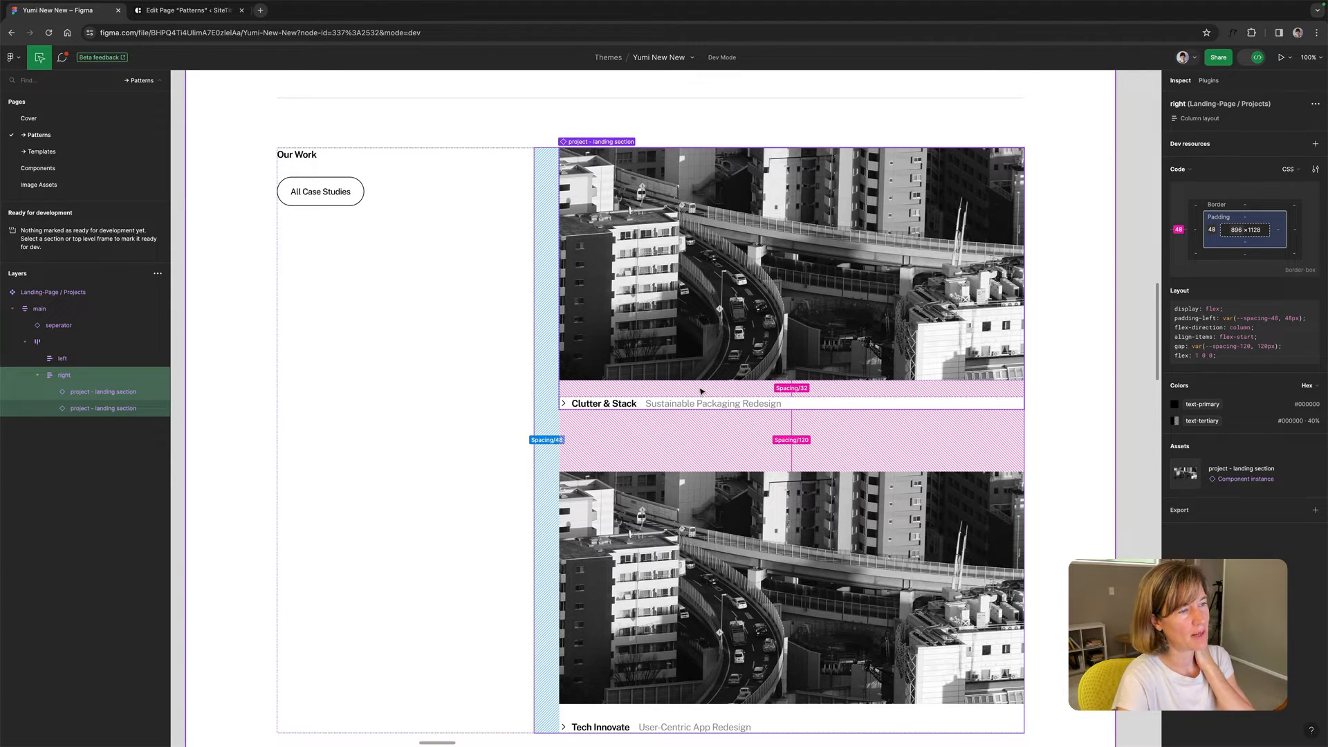
scroll(701, 391, "down", 1)
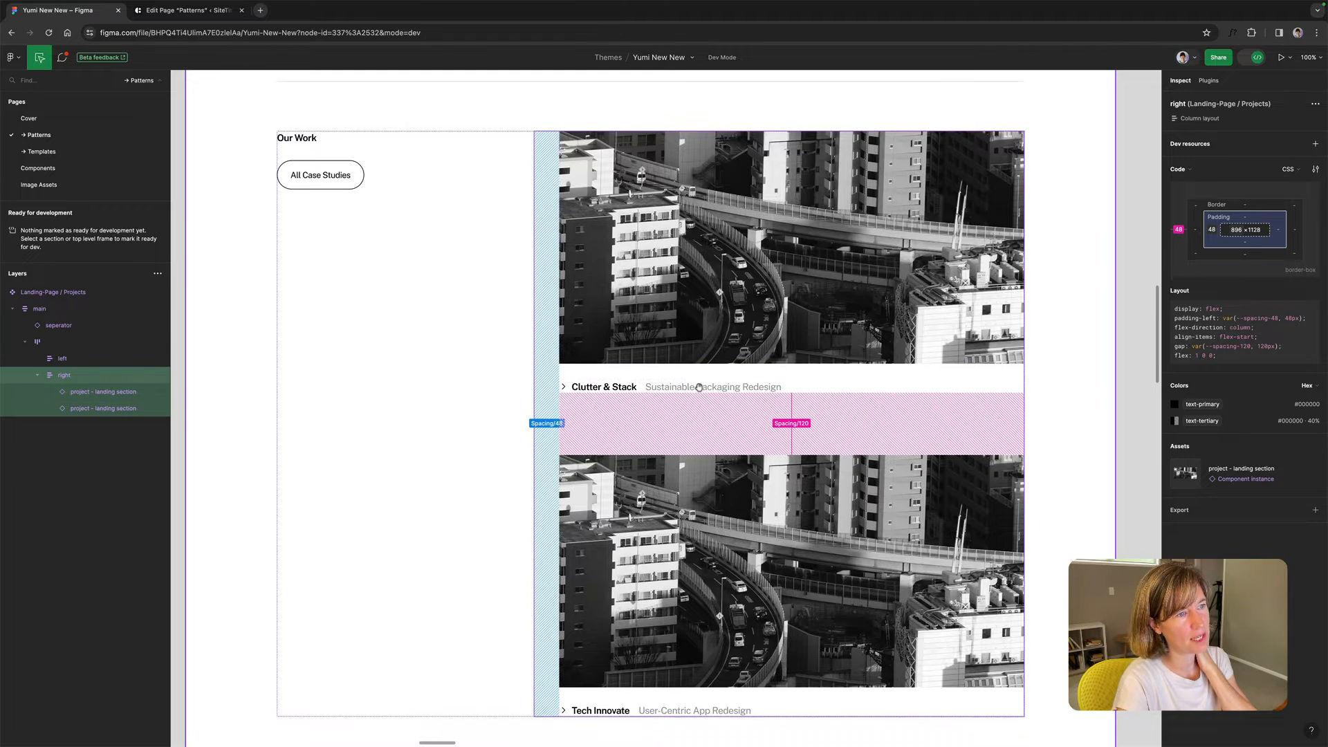
scroll(719, 357, "up", 1)
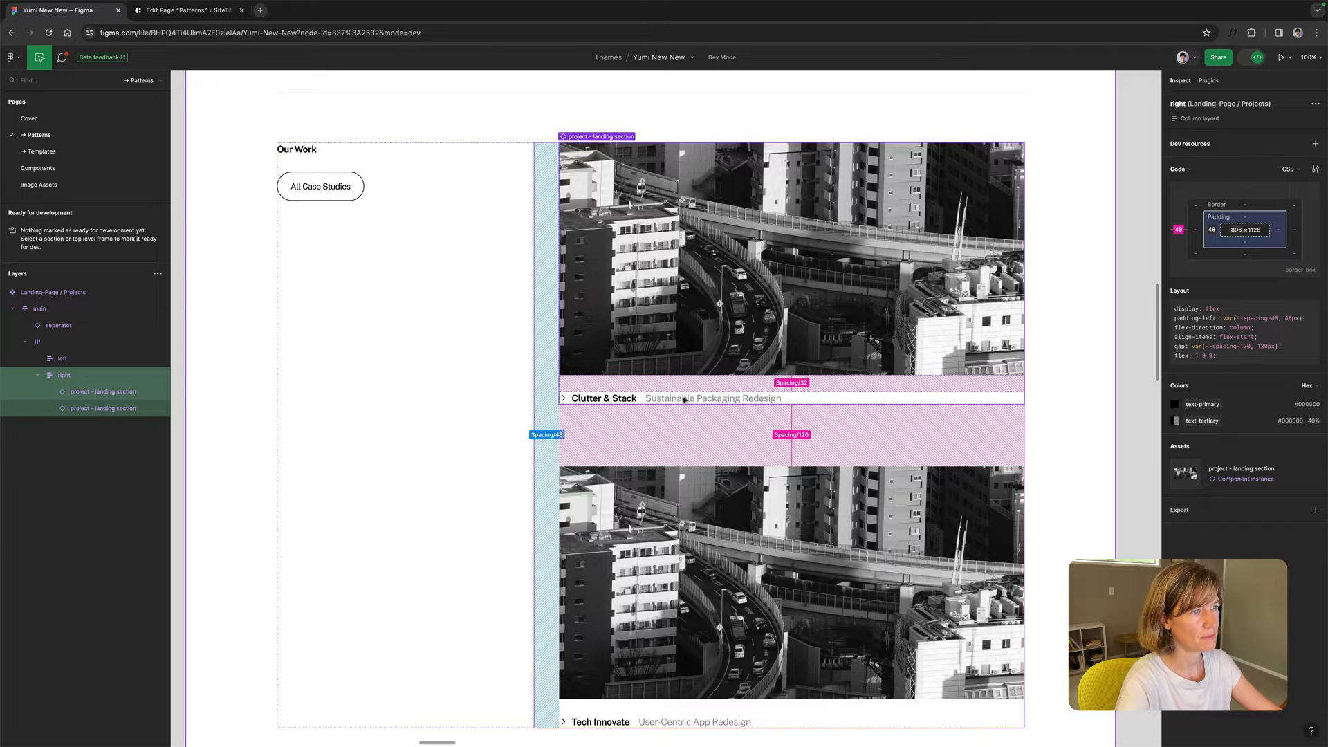
left_click(728, 404)
left_click(725, 403)
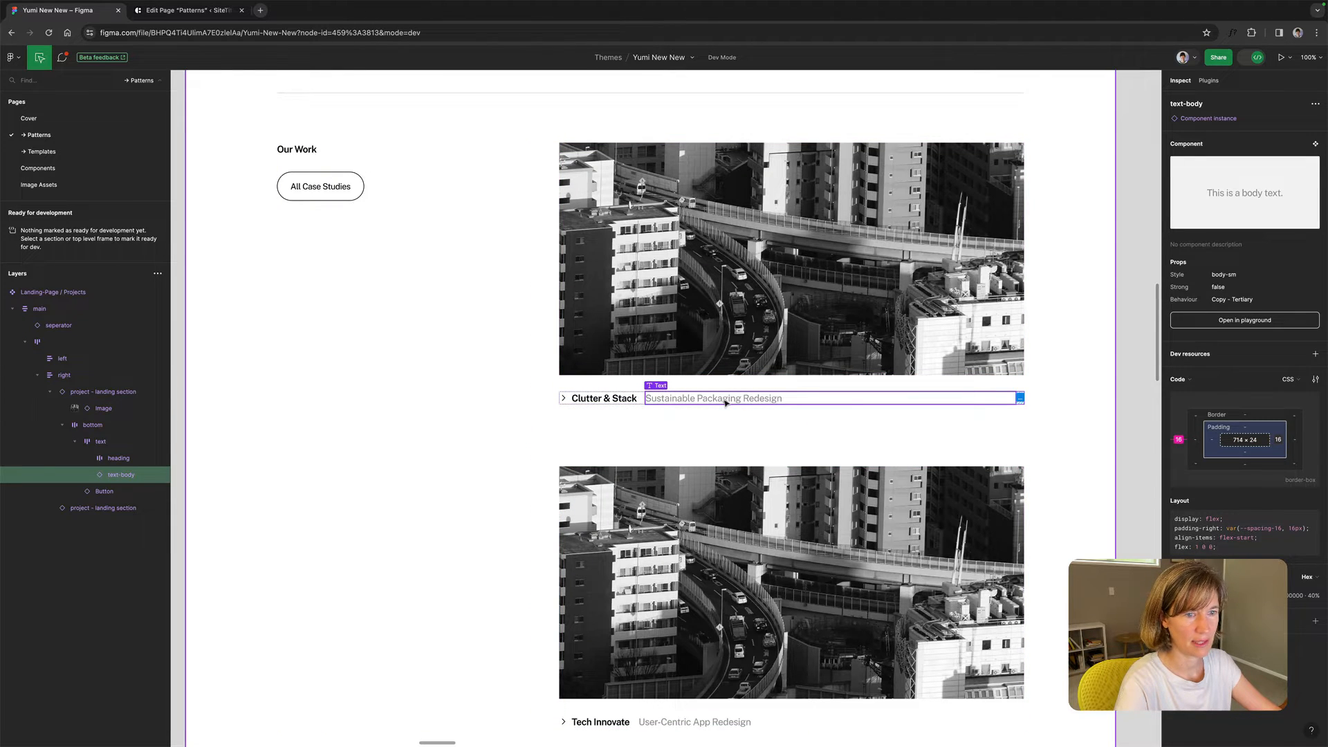
left_click(724, 400)
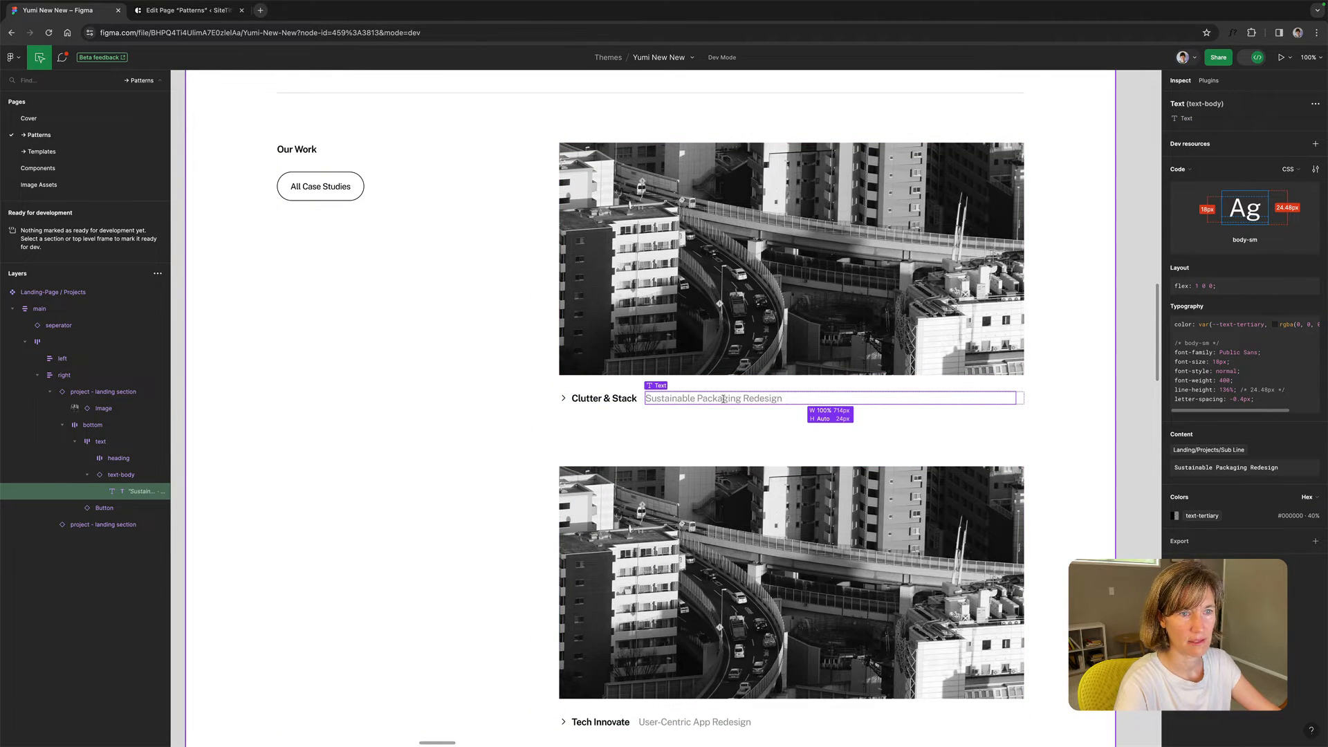
left_click(207, 12)
scroll(685, 404, "down", 10)
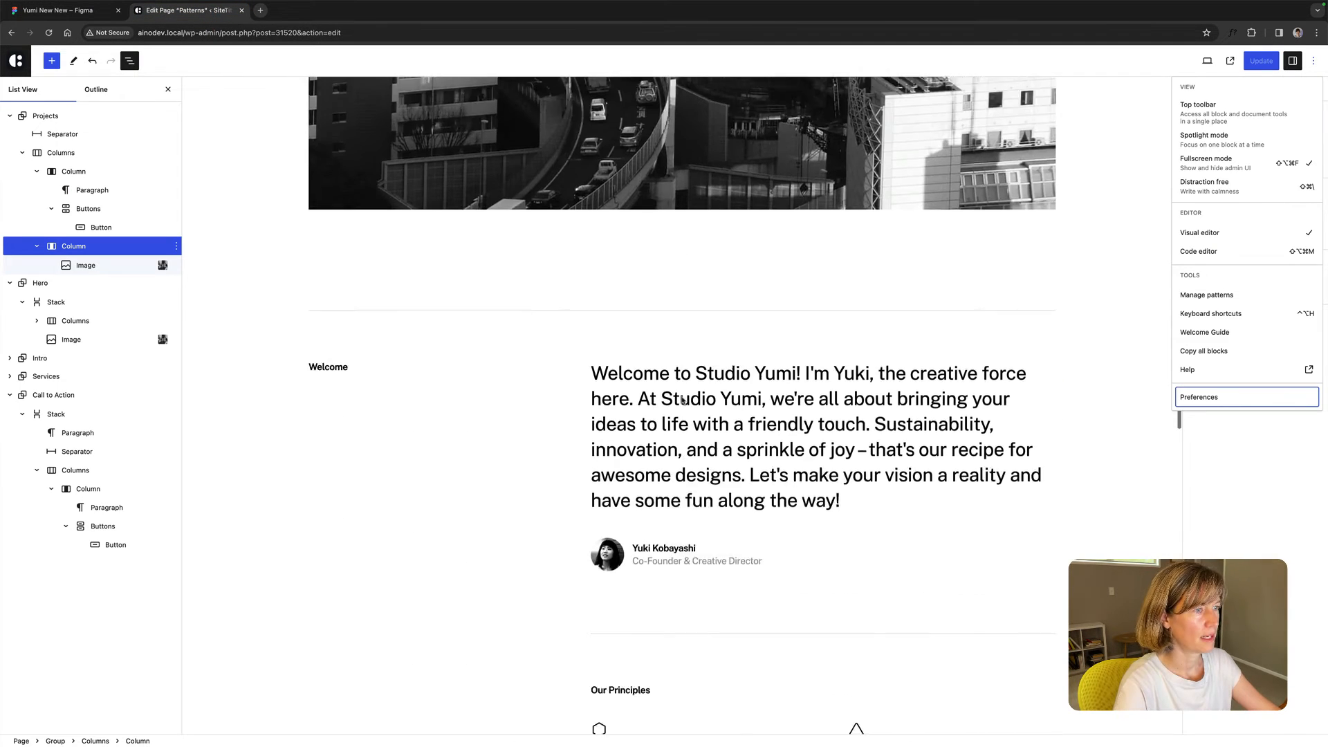
scroll(676, 411, "down", 10)
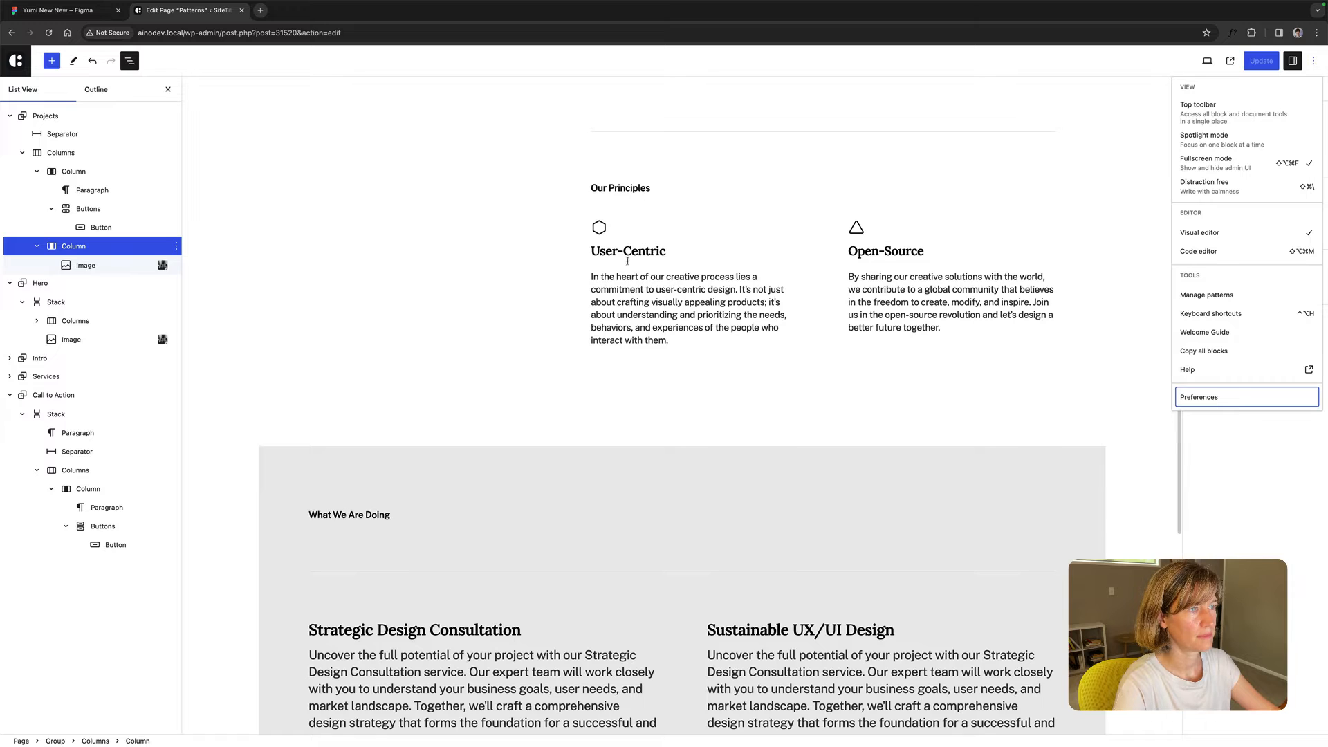
scroll(647, 301, "up", 20)
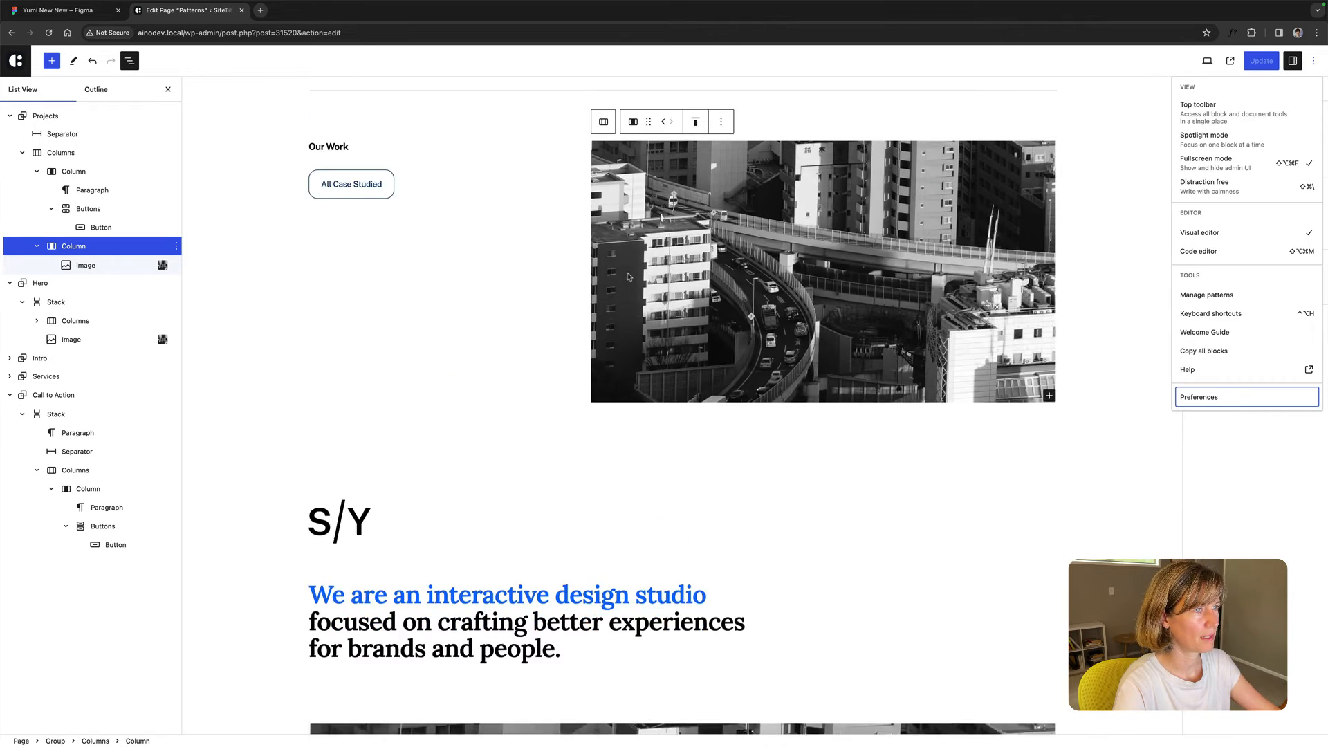
Copy the first project's title text "Clutter & Stack" from the Figma design.
left_click(59, 10)
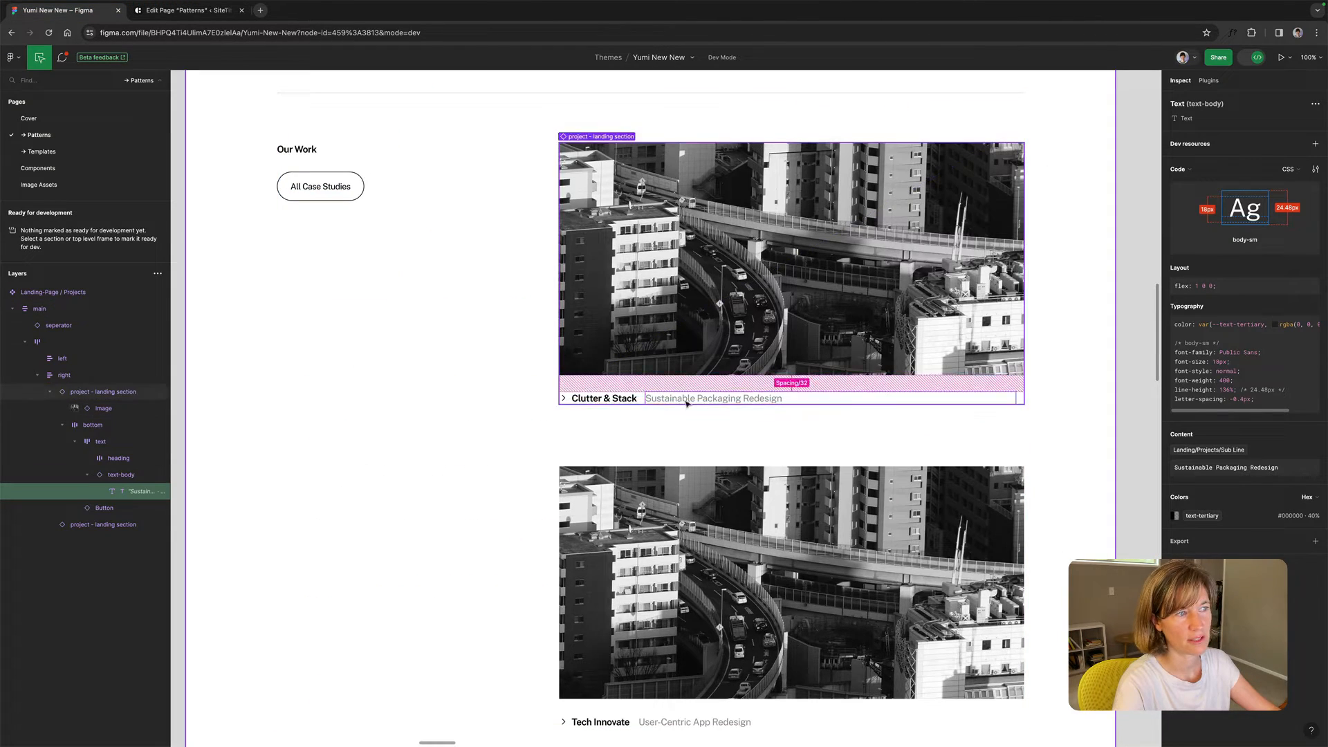
left_click(621, 404)
double_click(621, 403)
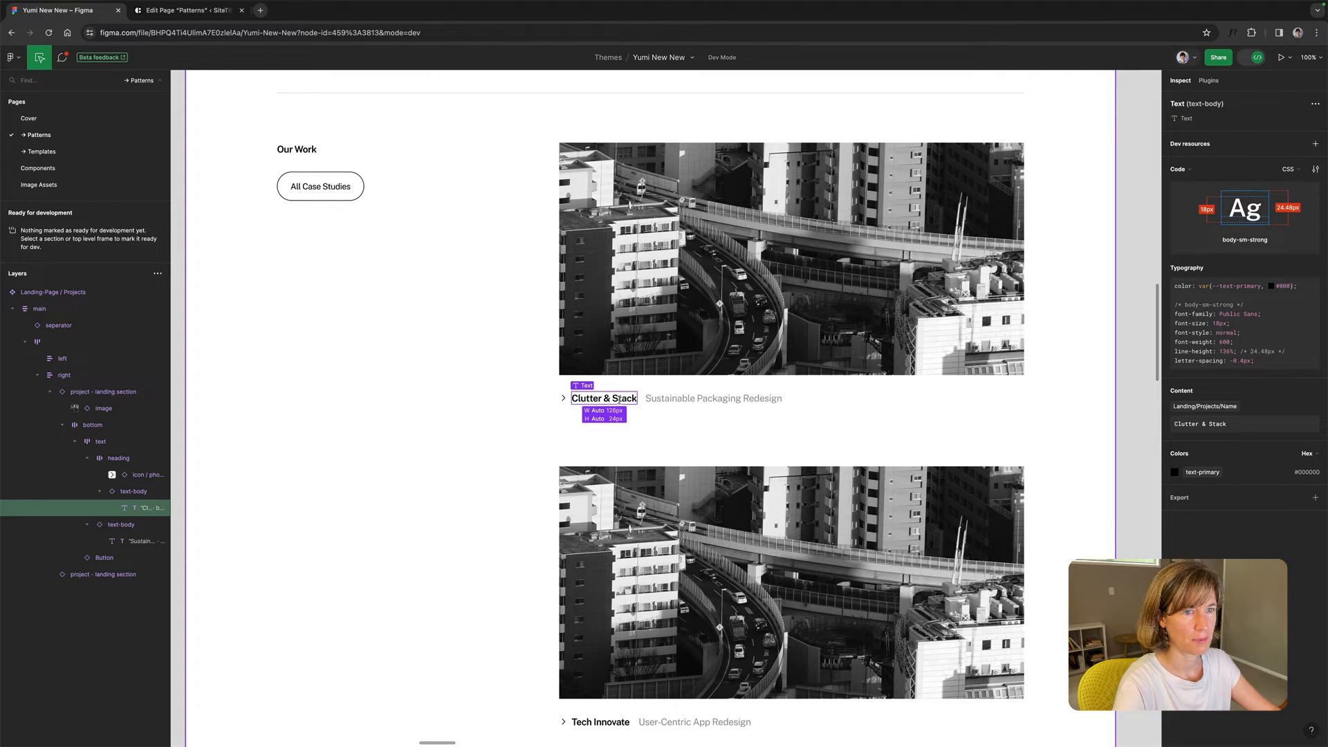
triple_click(631, 401)
key("ctrl+c")
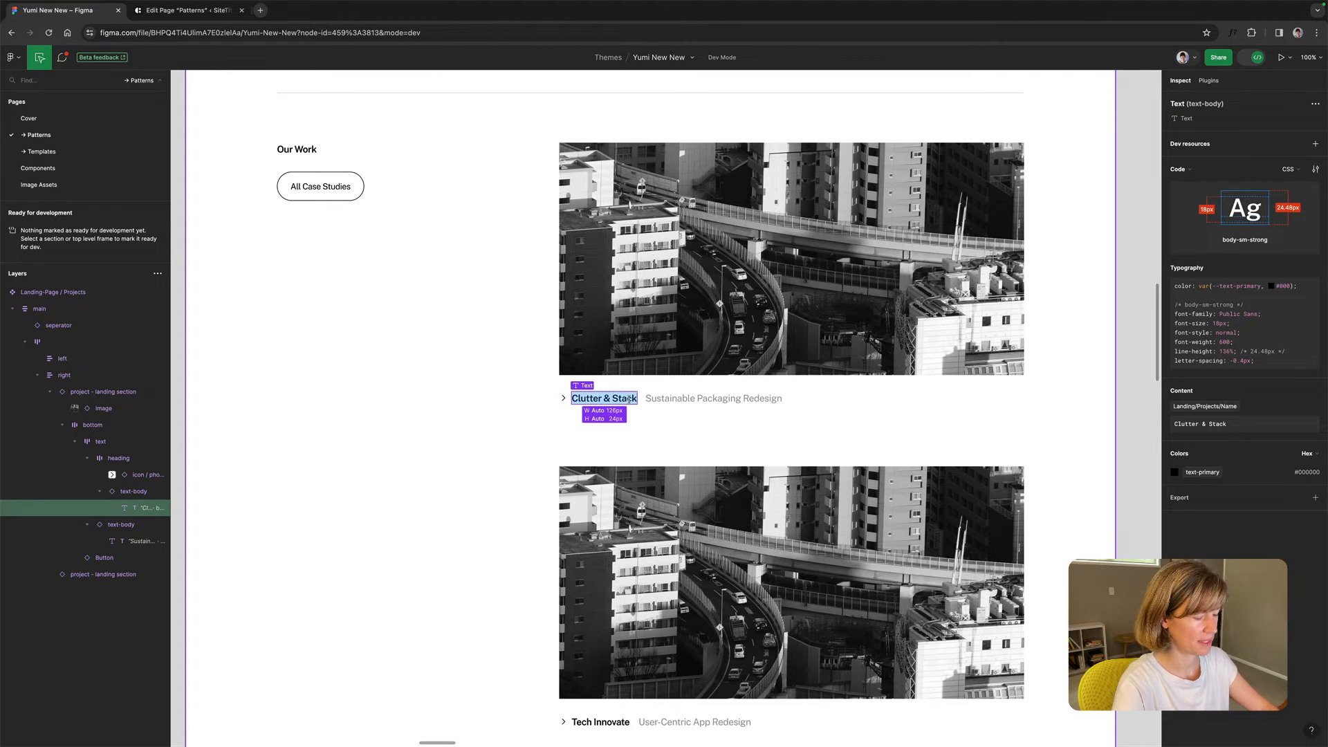
Add a paragraph reading "Clutter & Stack" below the Projects image on the WordPress Patterns page.
left_click(159, 12)
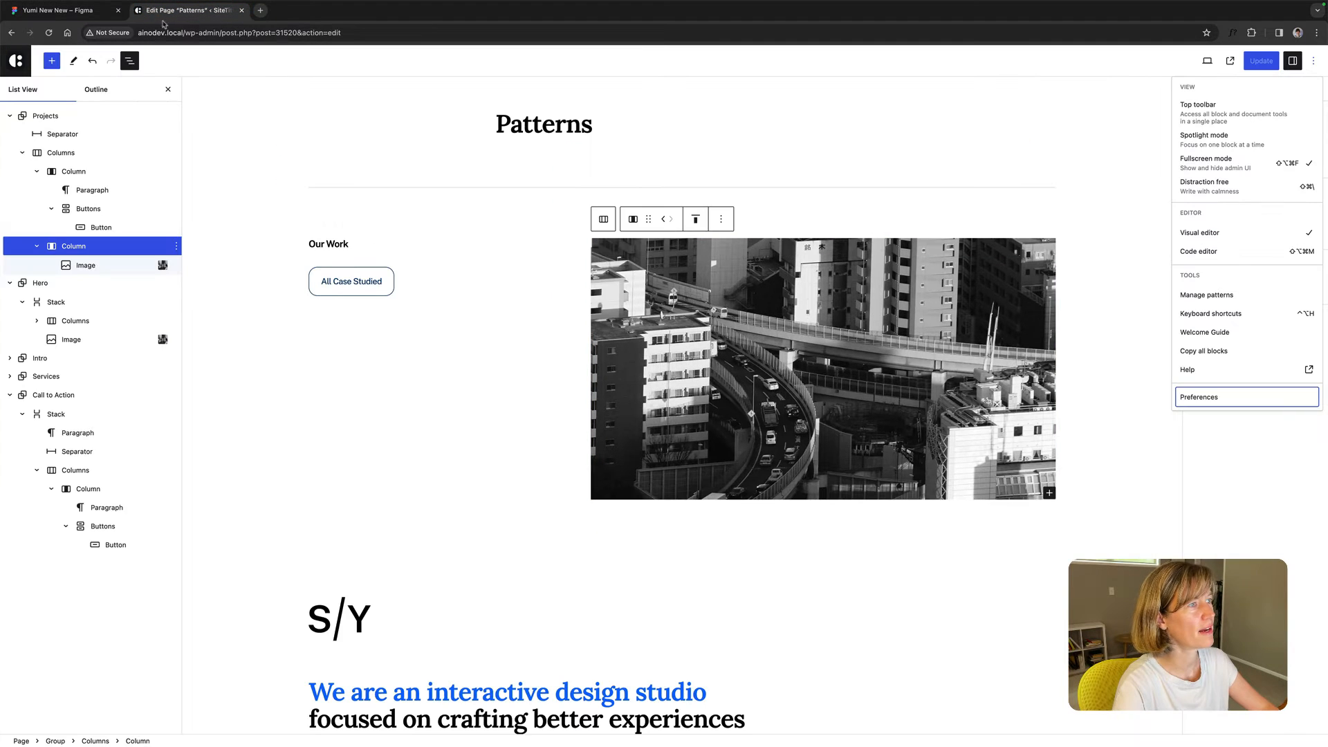
left_click(759, 461)
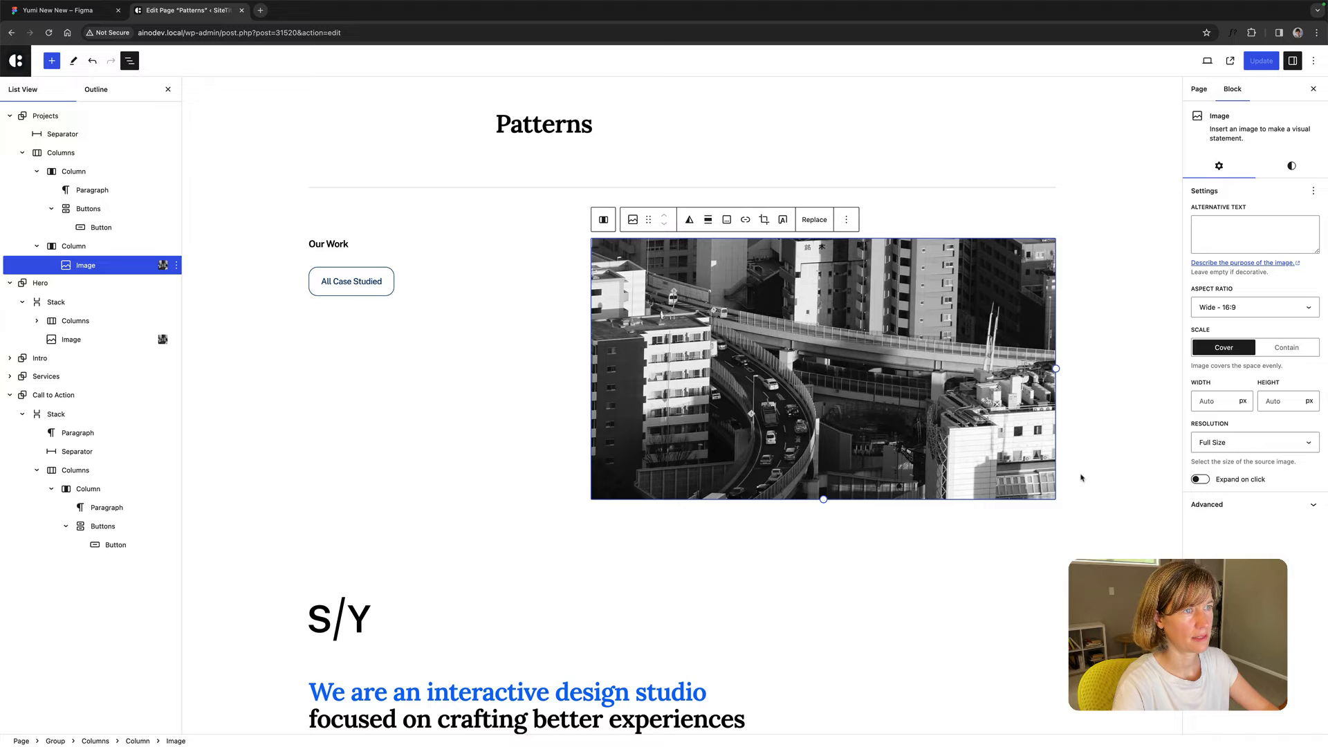
left_click(846, 219)
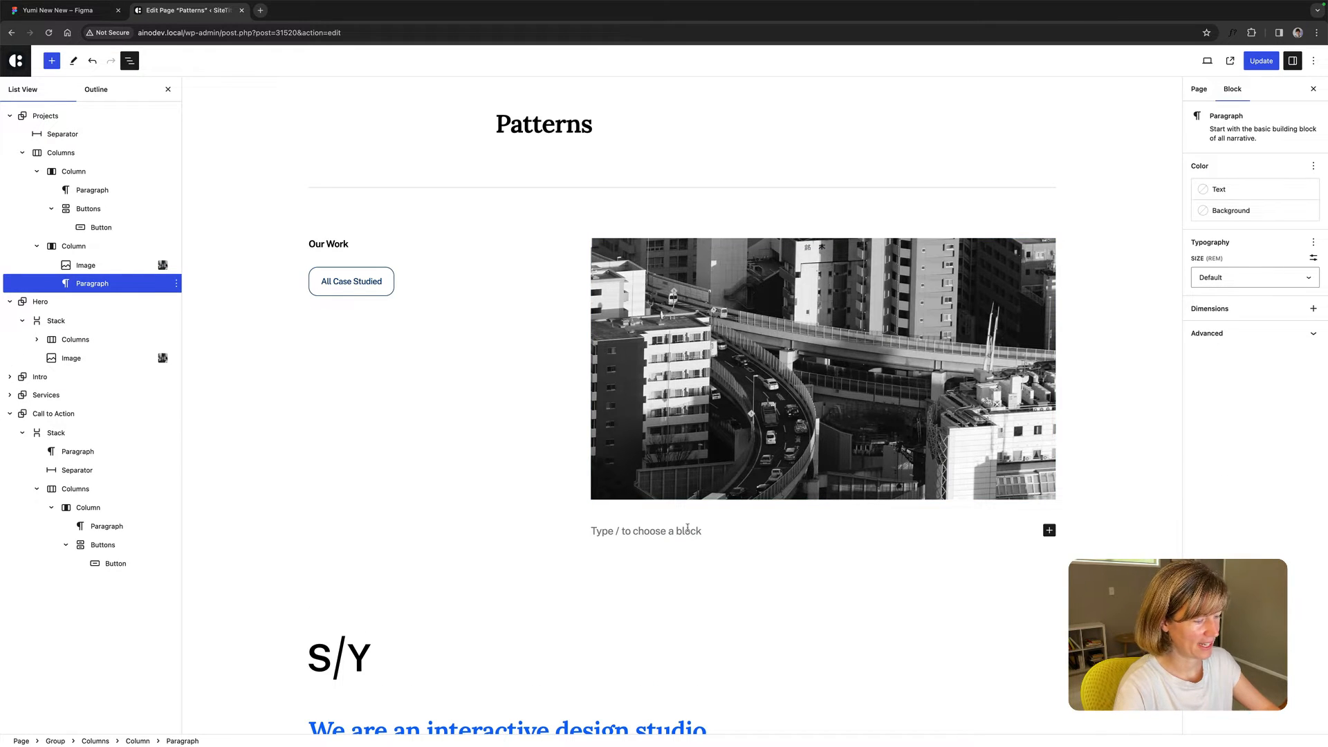
key("ctrl+v")
double_click(618, 531)
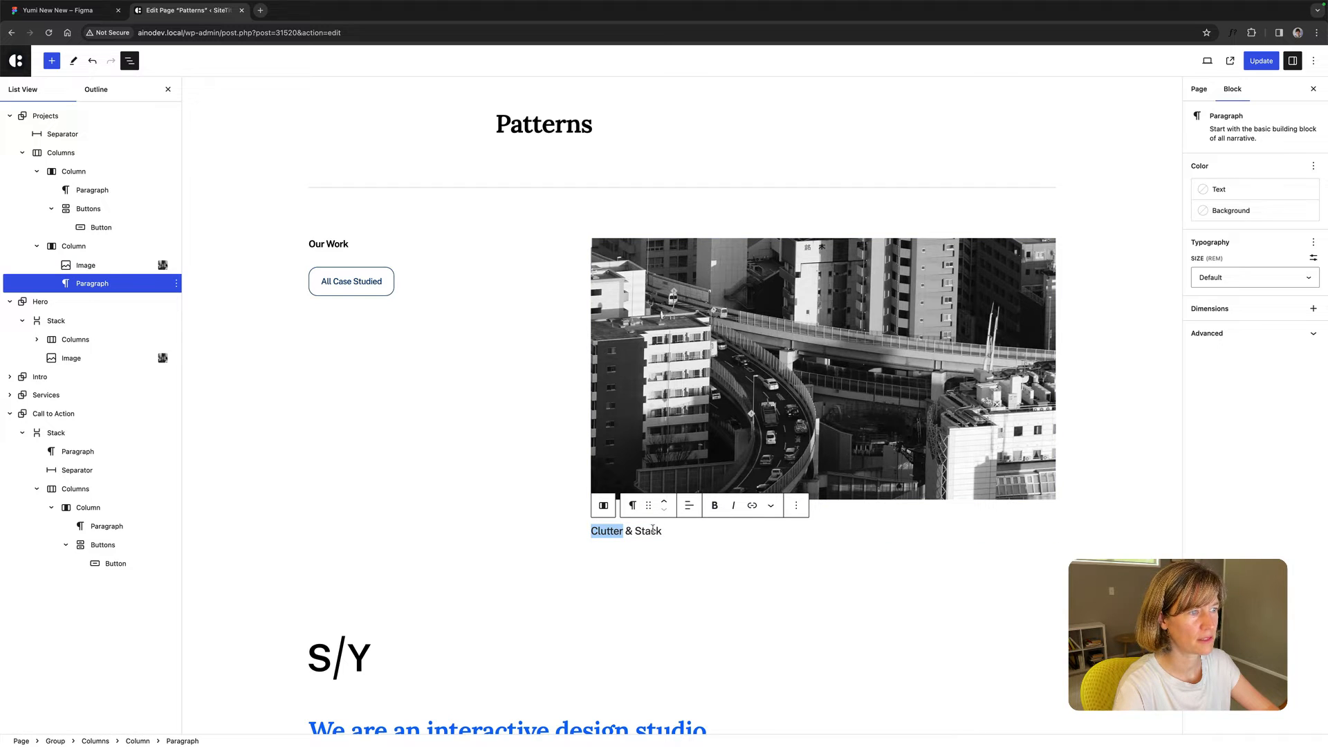
left_click(652, 531)
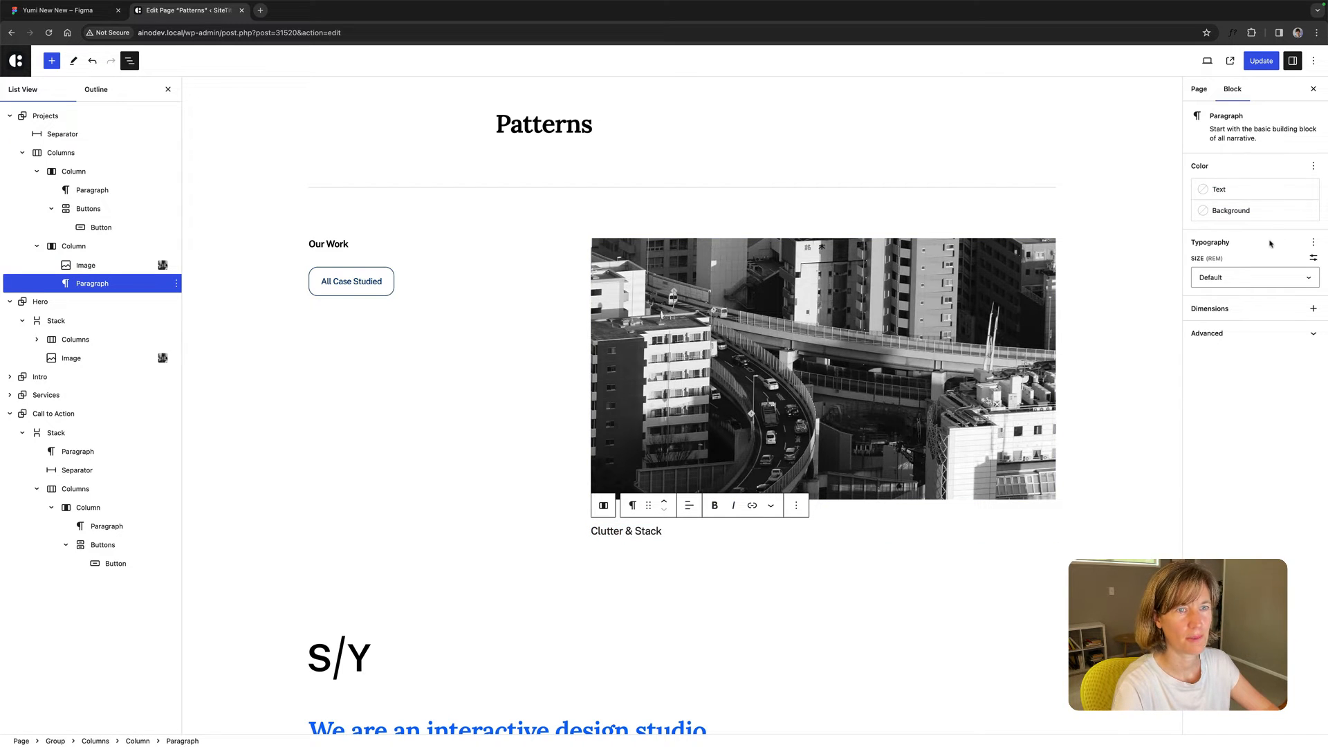
Style the "Clutter & Stack" paragraph with Semi Bold appearance and font size S, checking its text style in the Figma design.
left_click(1313, 242)
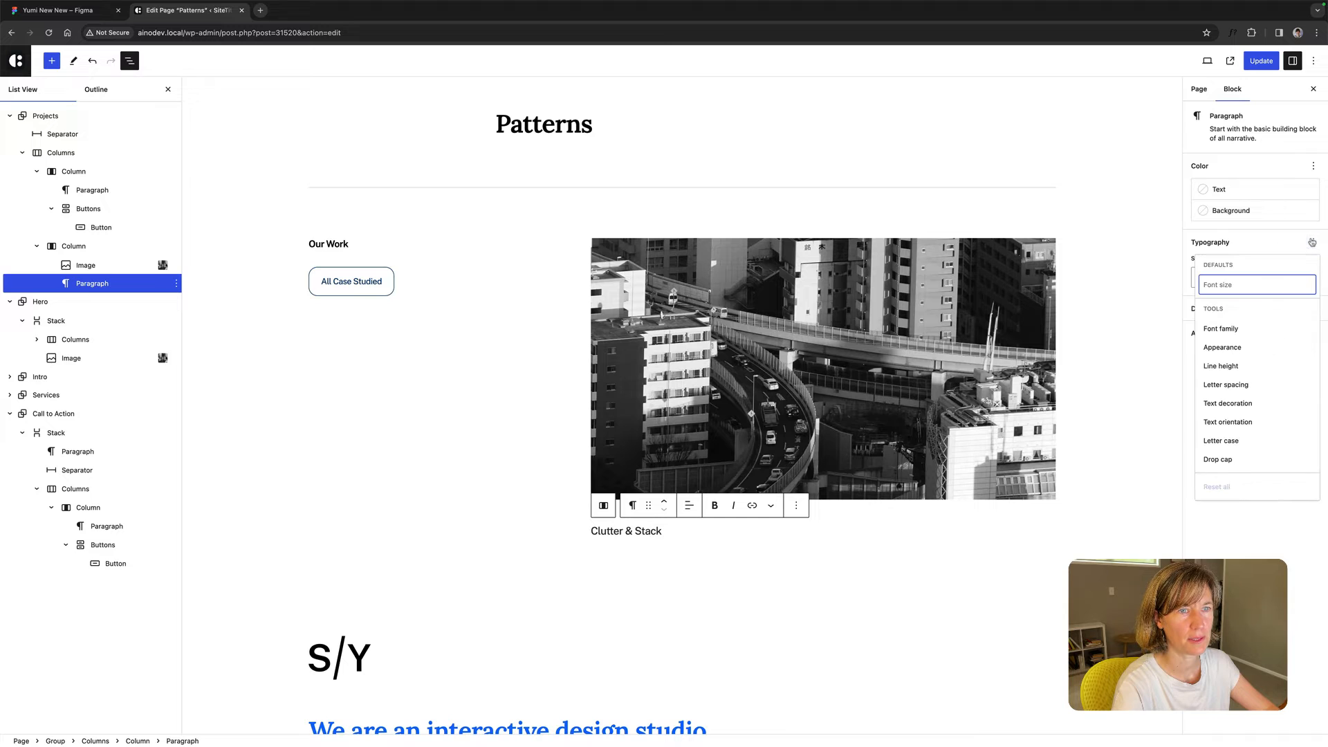
left_click(1222, 348)
left_click(1222, 318)
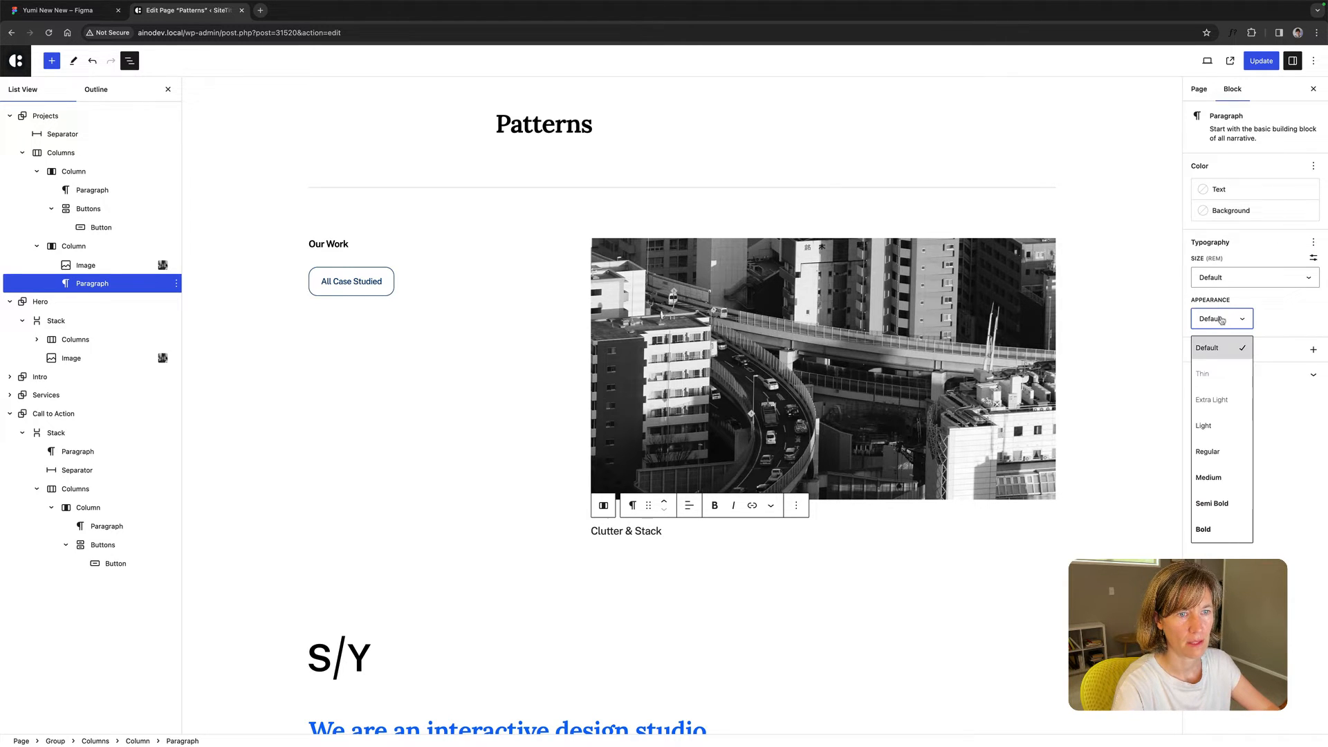
left_click(1219, 496)
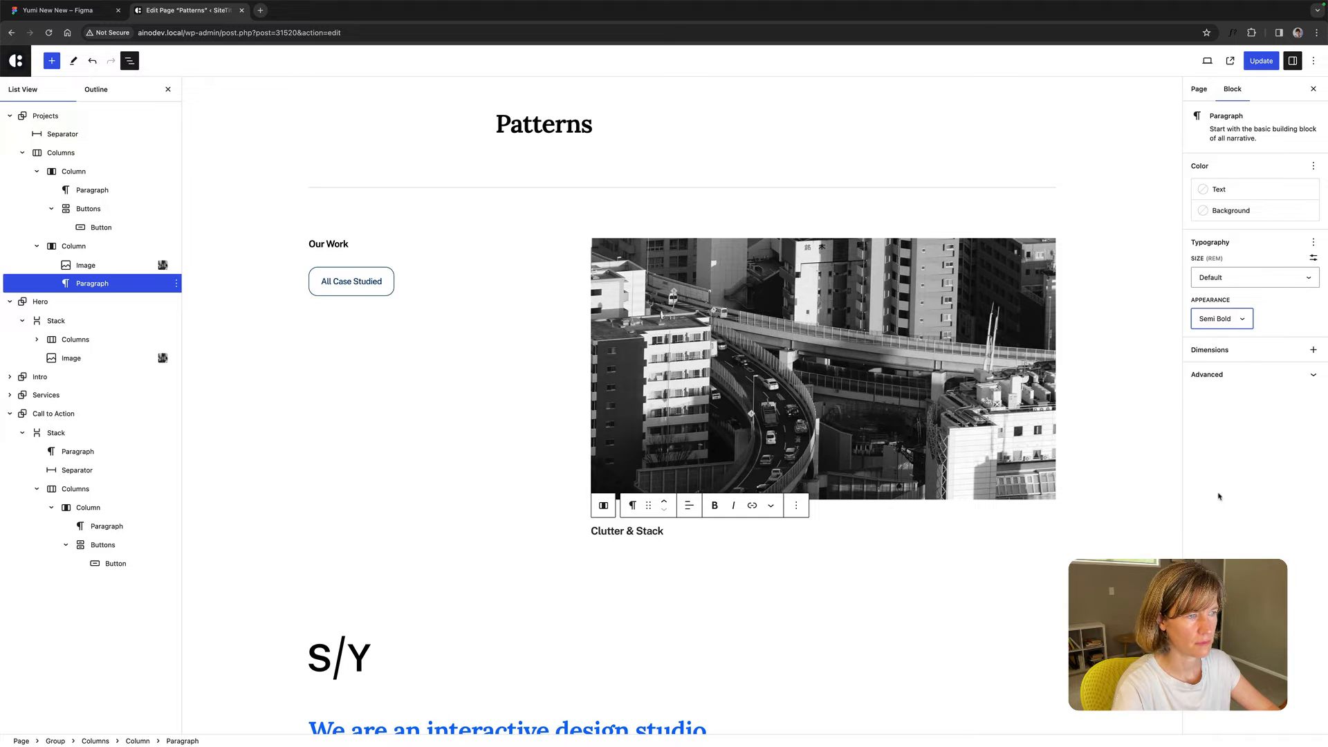
left_click(59, 10)
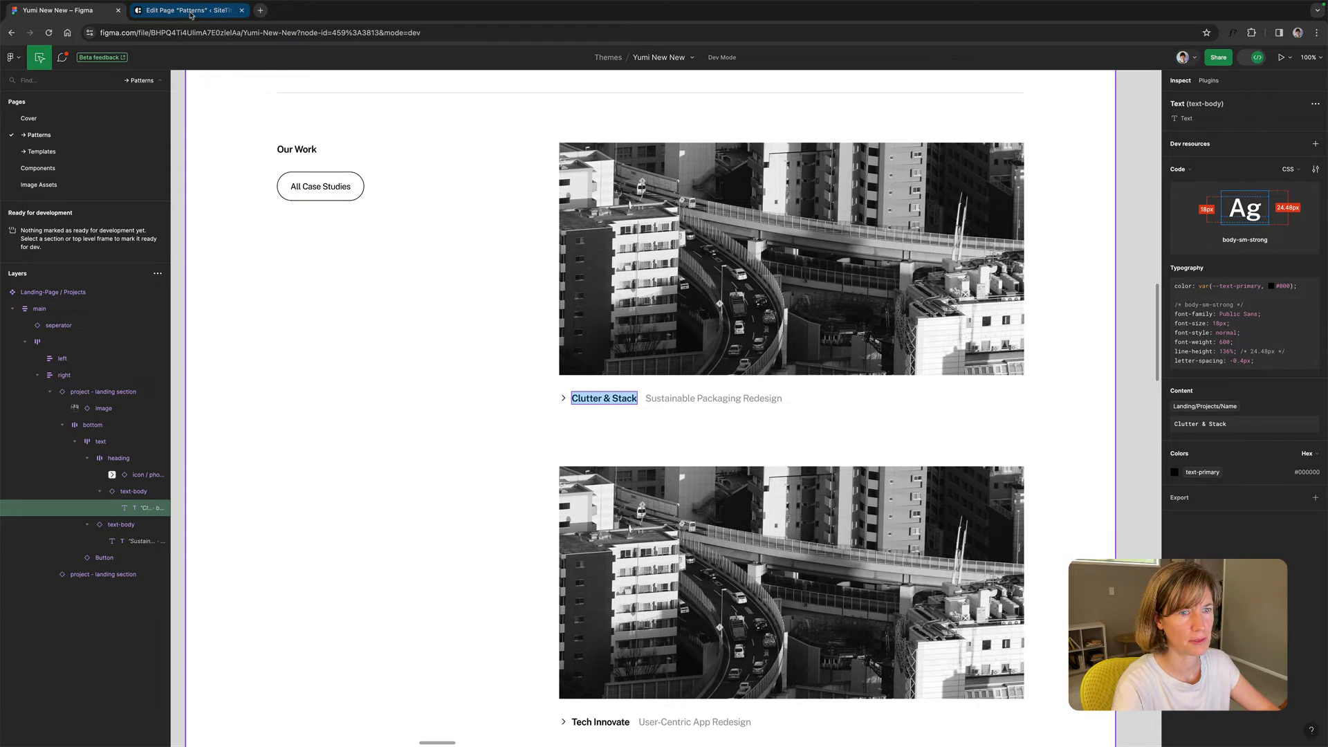
left_click(192, 11)
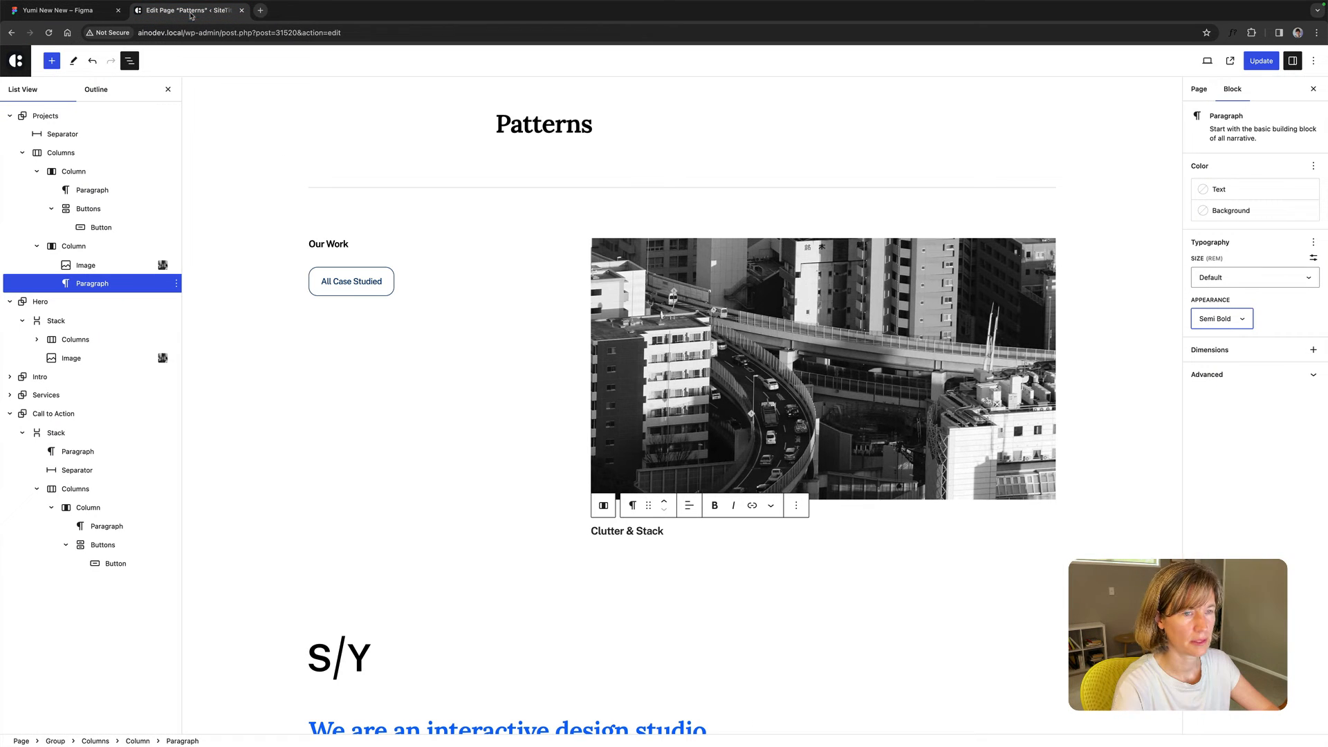
left_click(1222, 278)
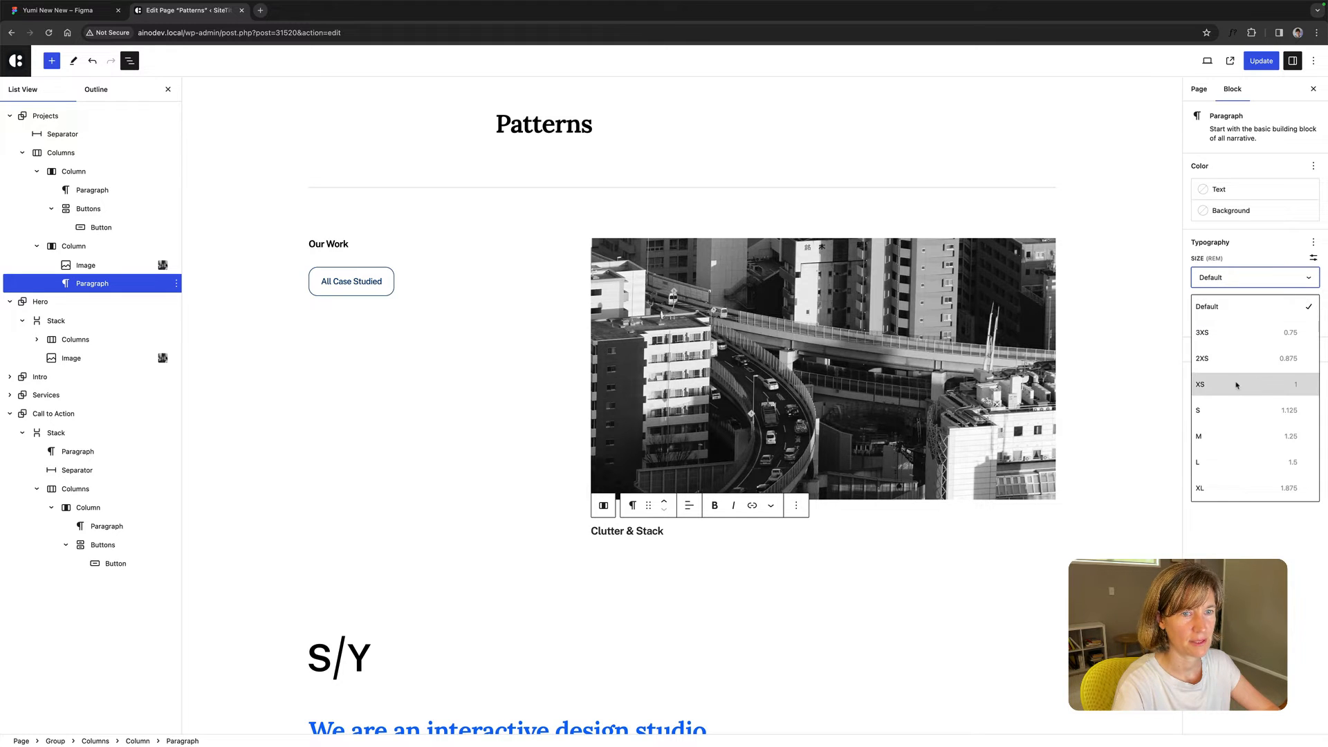
left_click(1250, 409)
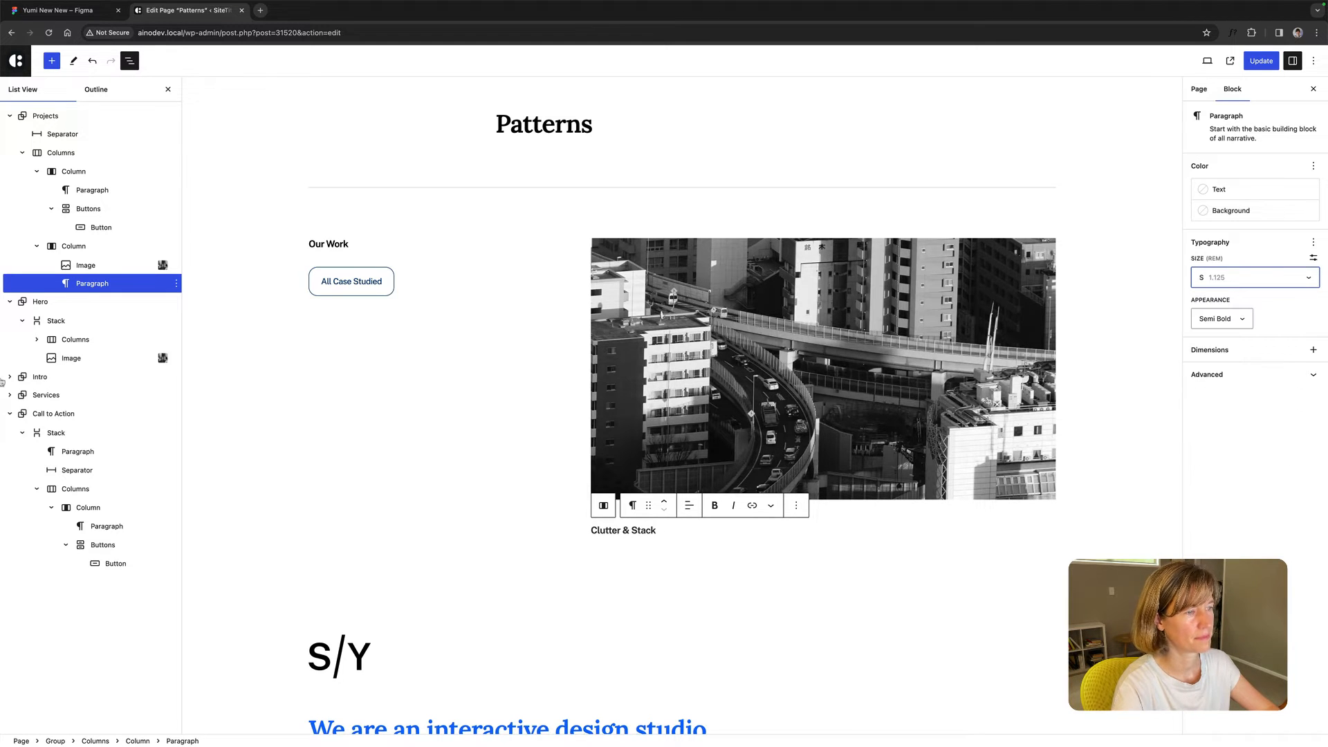
Copy the first project's "Sustainable Packaging Redesign" text from the Figma design and return to the WordPress Patterns page.
left_click(57, 10)
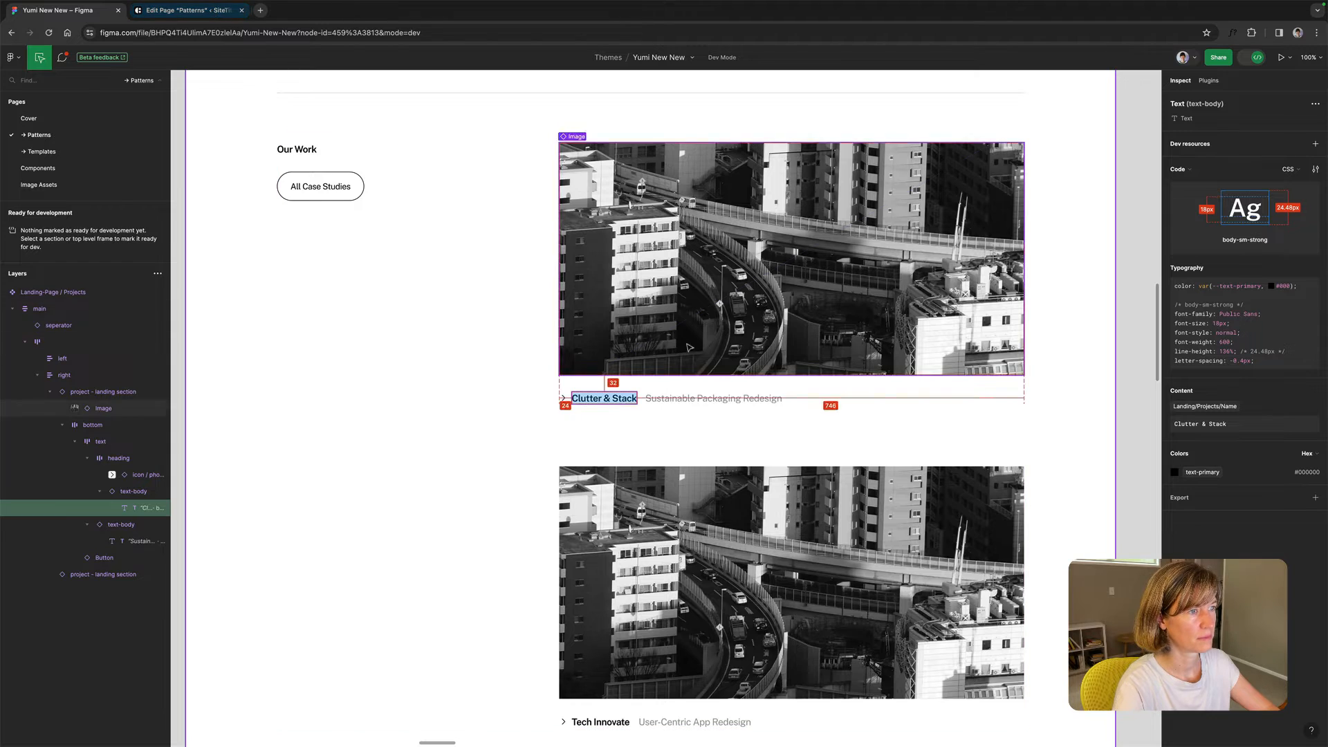
left_click(701, 398)
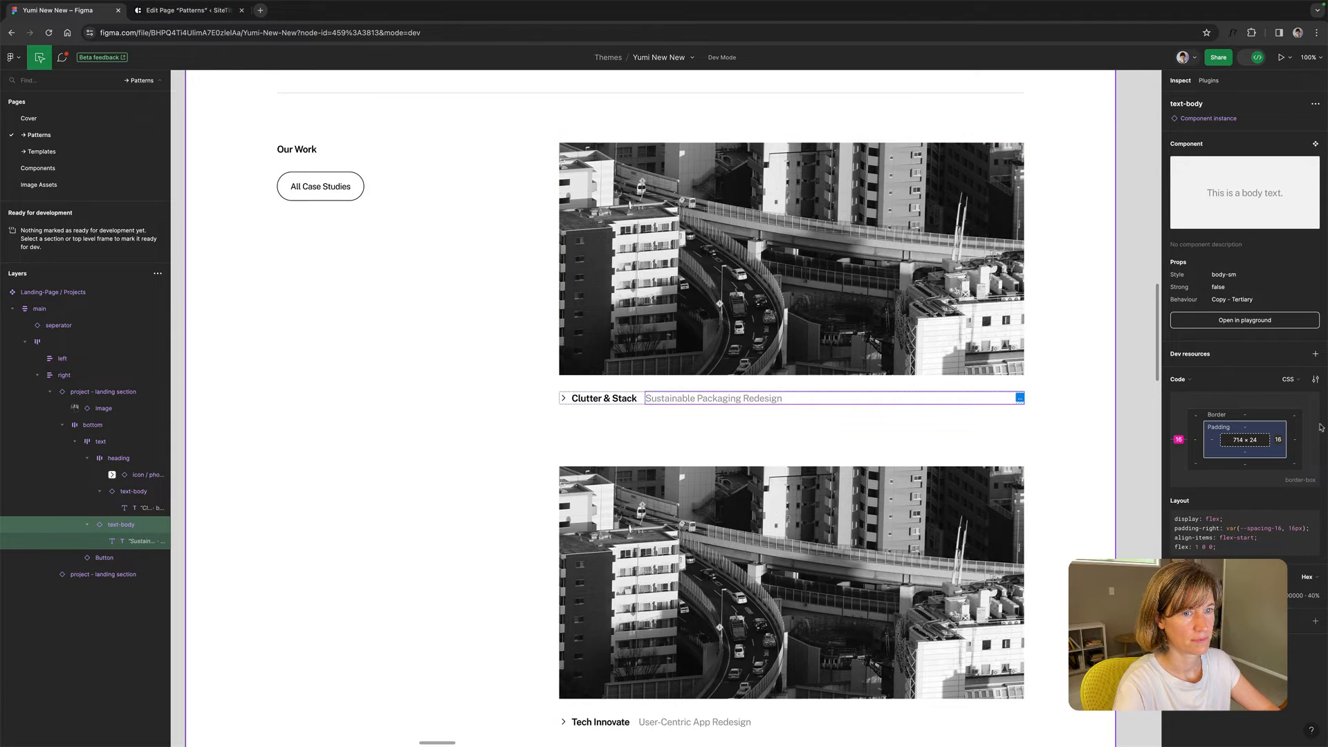
left_click(714, 398)
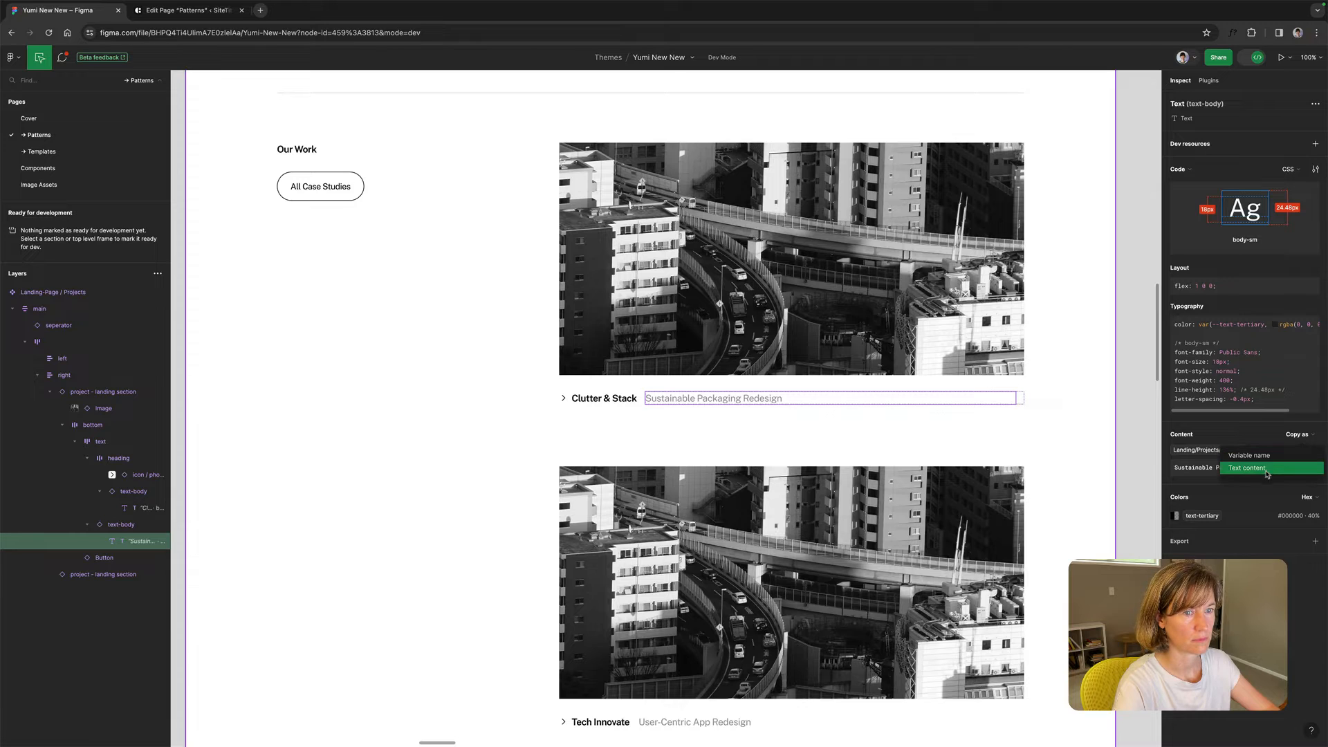
left_click(1245, 468)
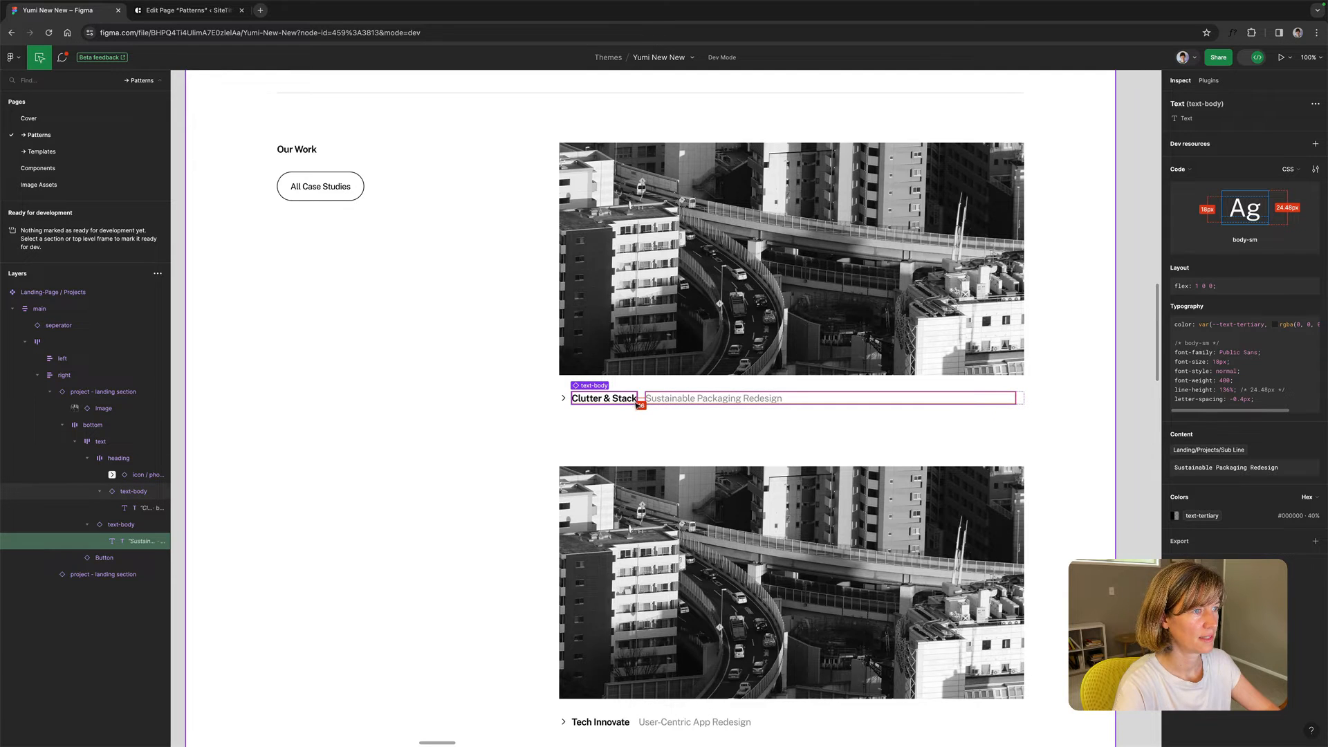
key("super+alt+Right")
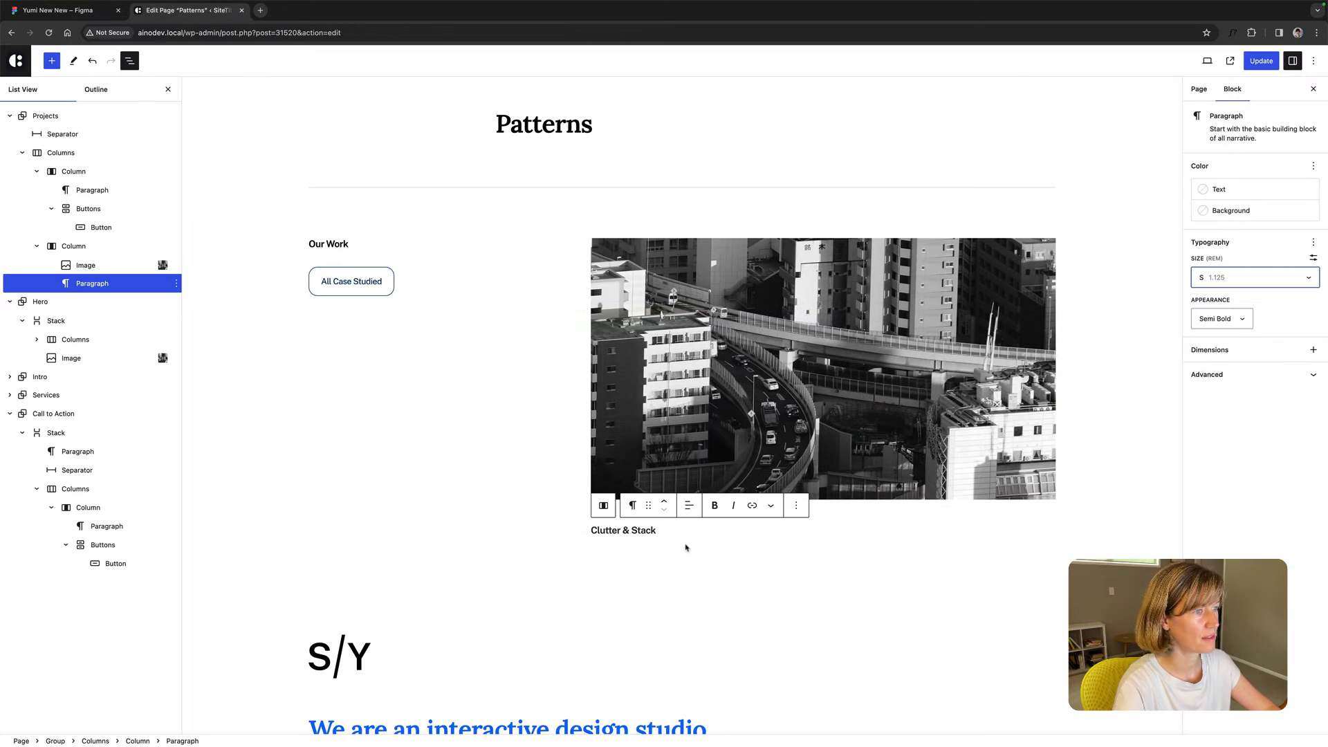
left_click(700, 528)
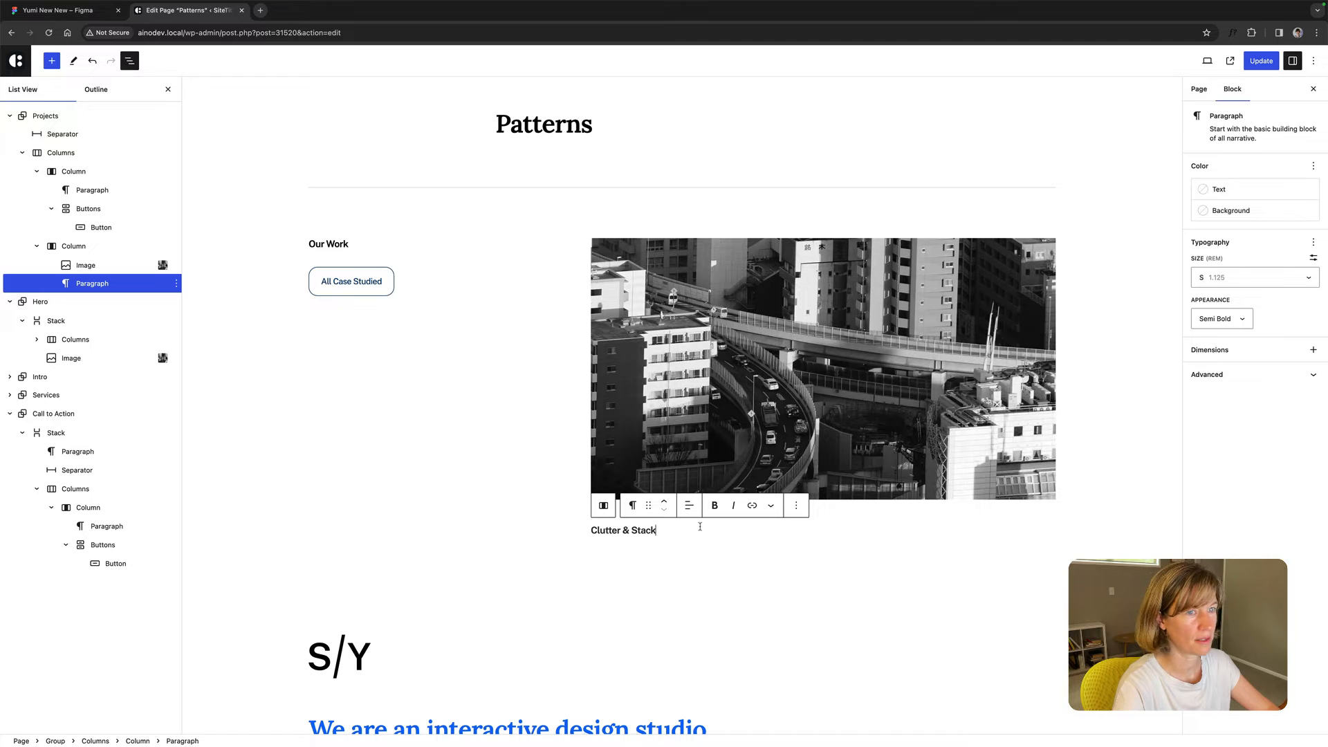
key("super+v")
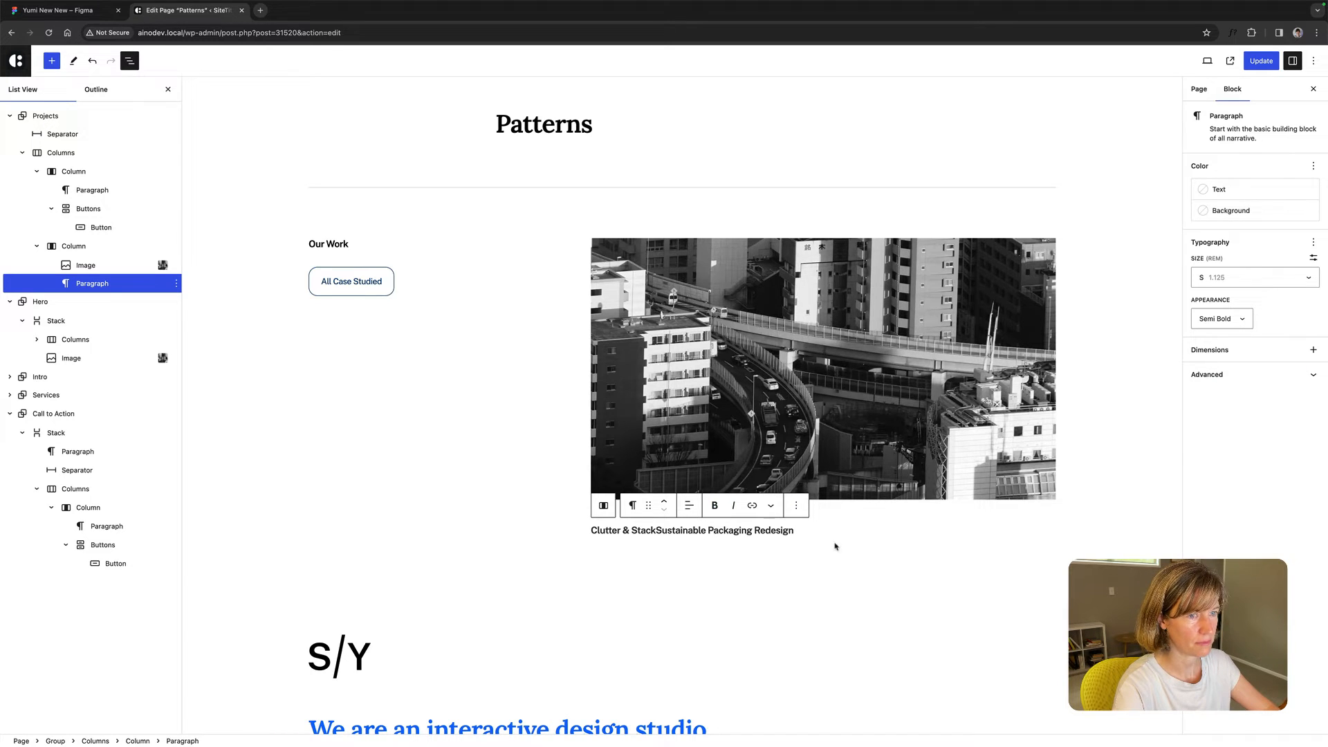
key("super+z")
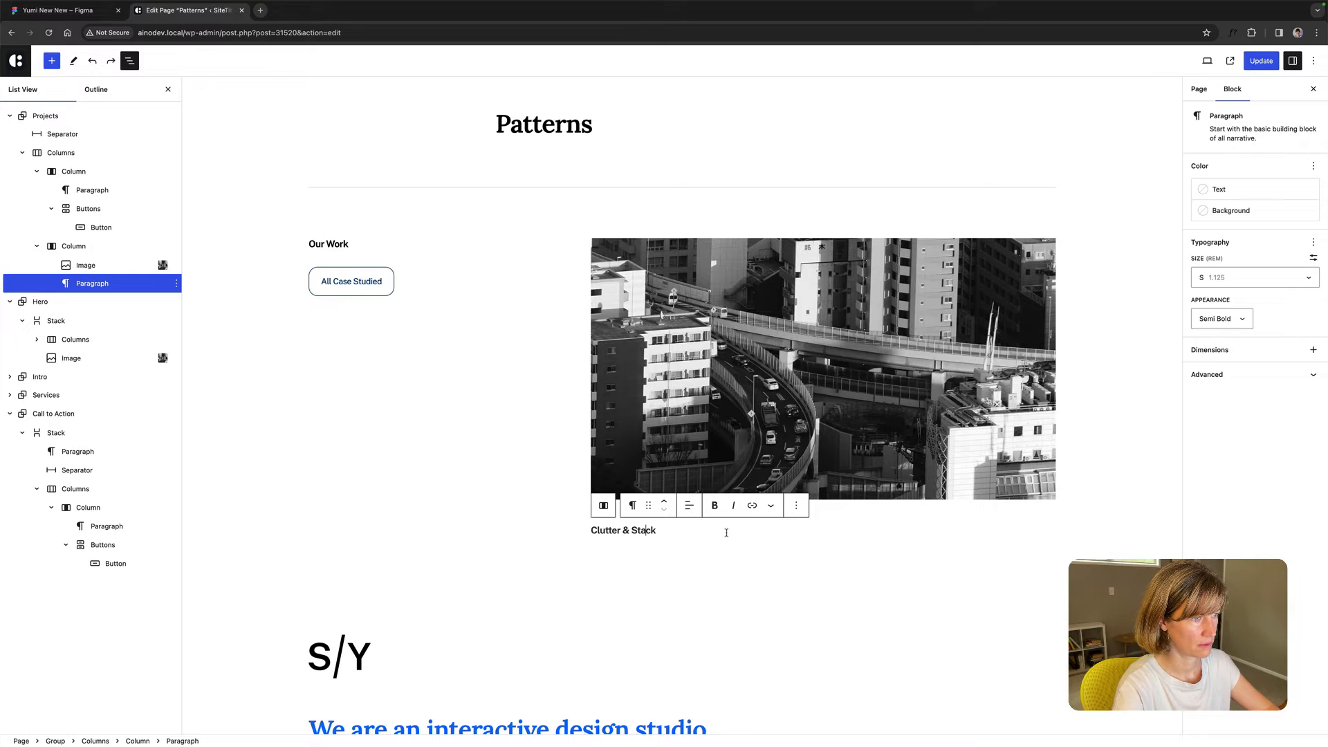
Insert a Group block with the Row layout between the project image and the "Clutter & Stack" paragraph.
scroll(690, 534, "down", 1)
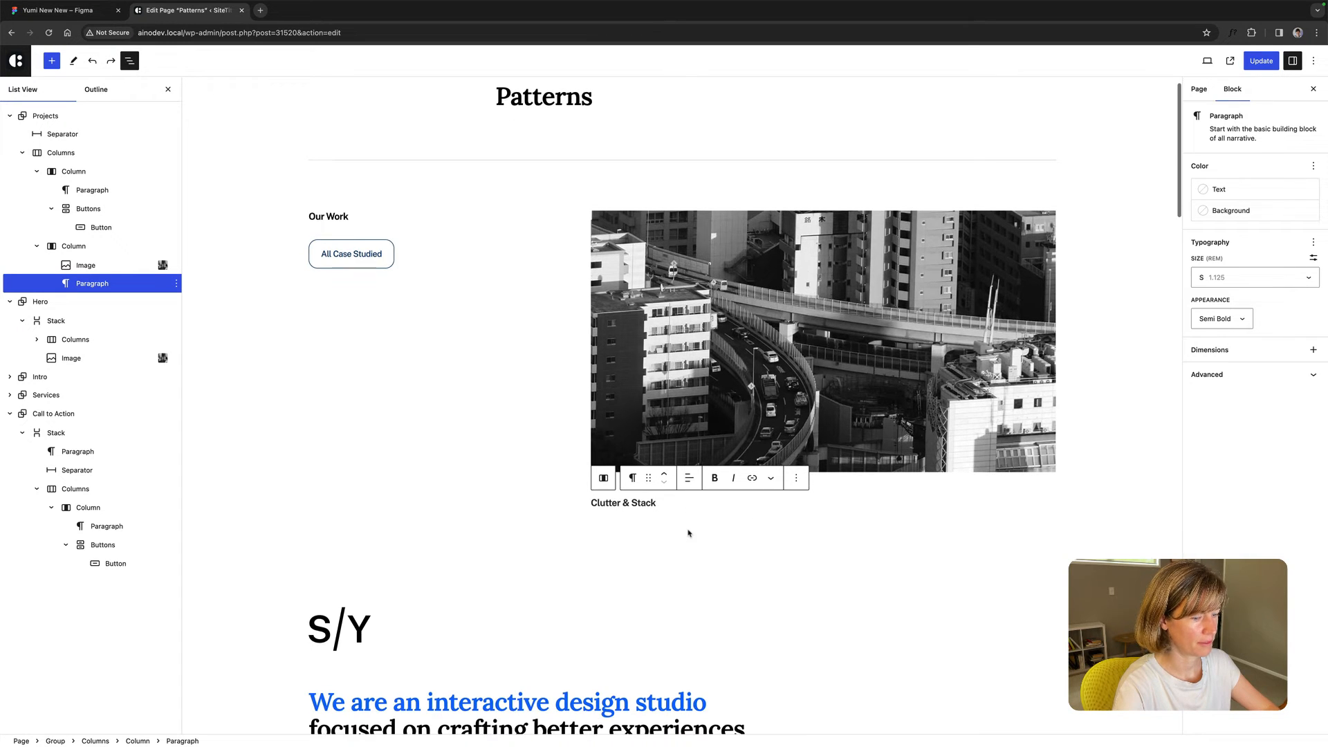
left_click(176, 284)
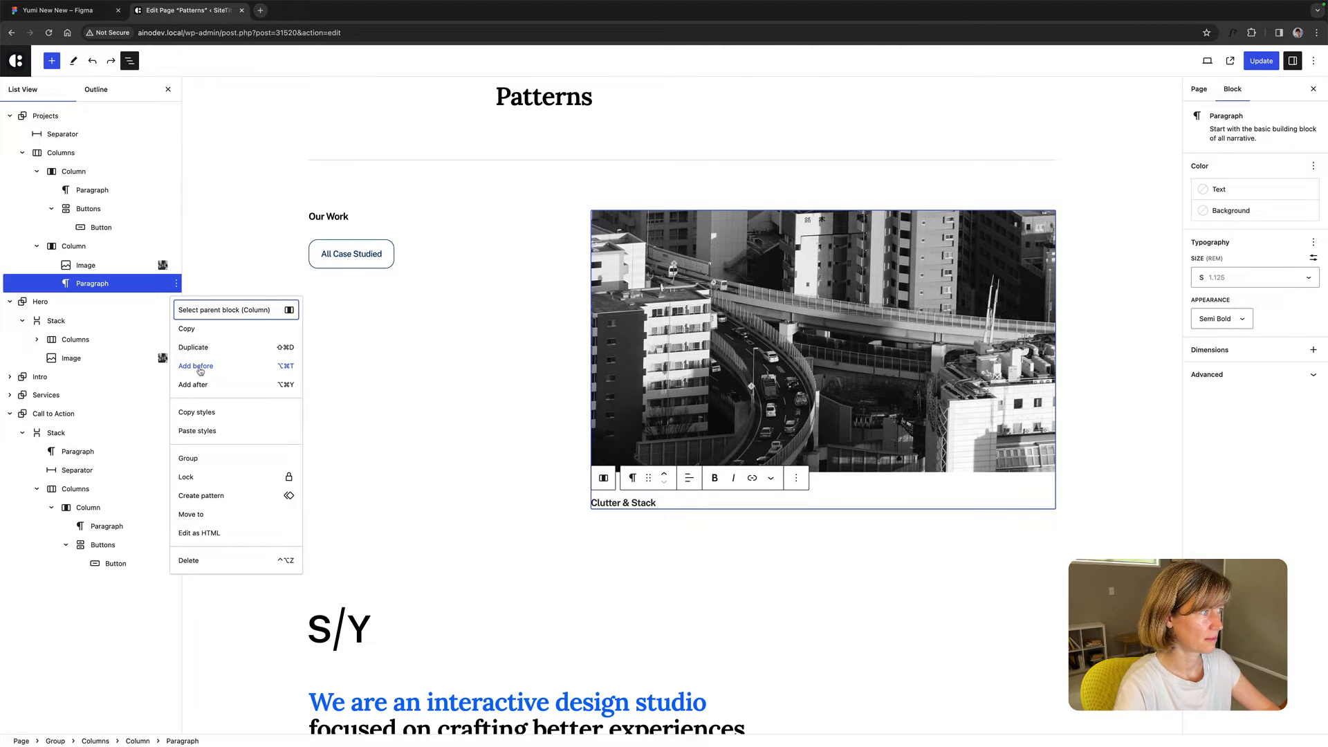
left_click(200, 366)
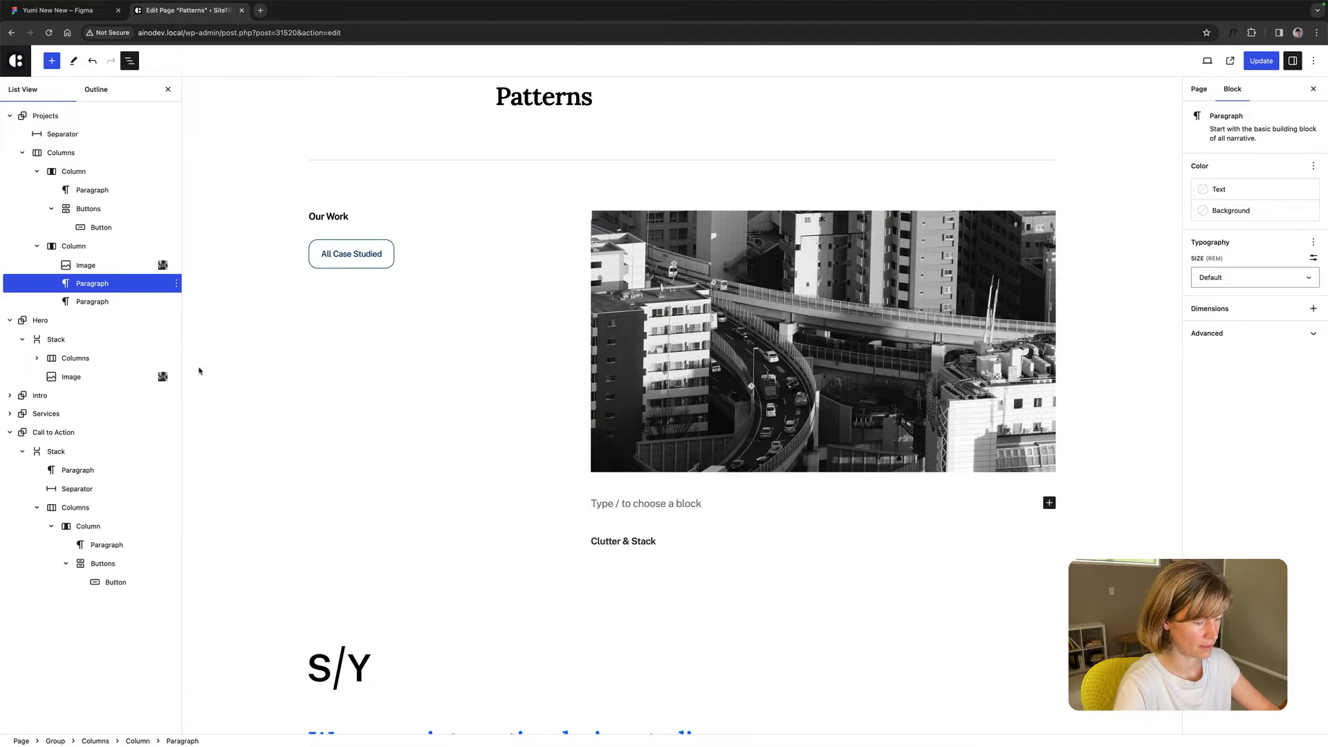
type("/gr")
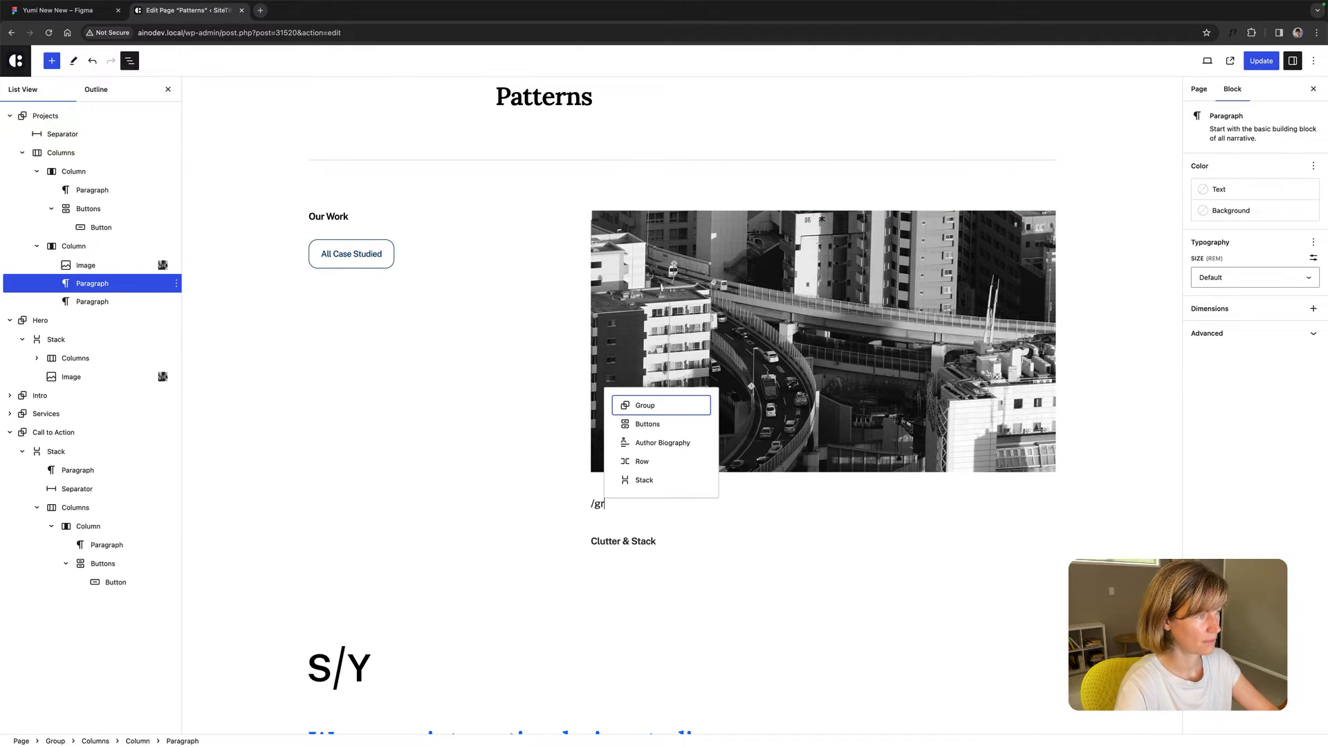
left_click(645, 407)
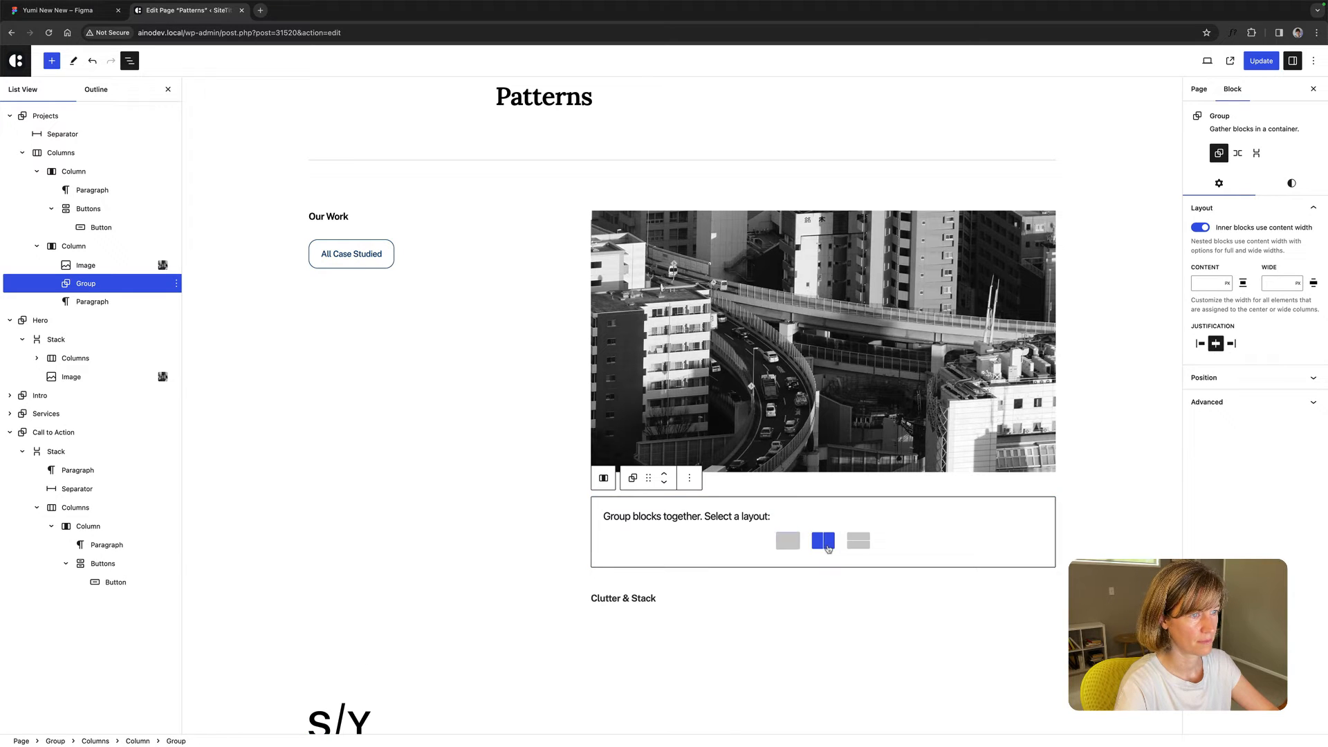
left_click(823, 541)
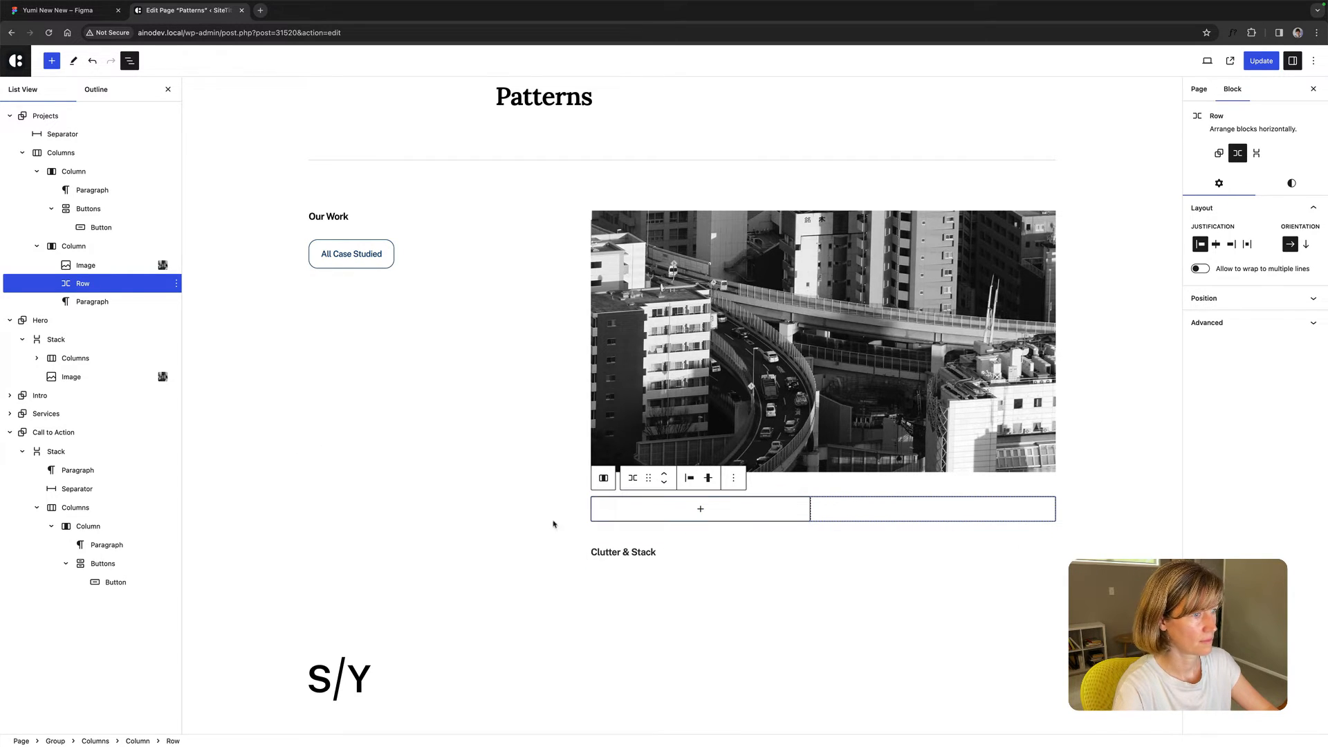
Add a paragraph reading "Sustainable Packaging Redesign" inside the new row and set its font size to S.
left_click(743, 516)
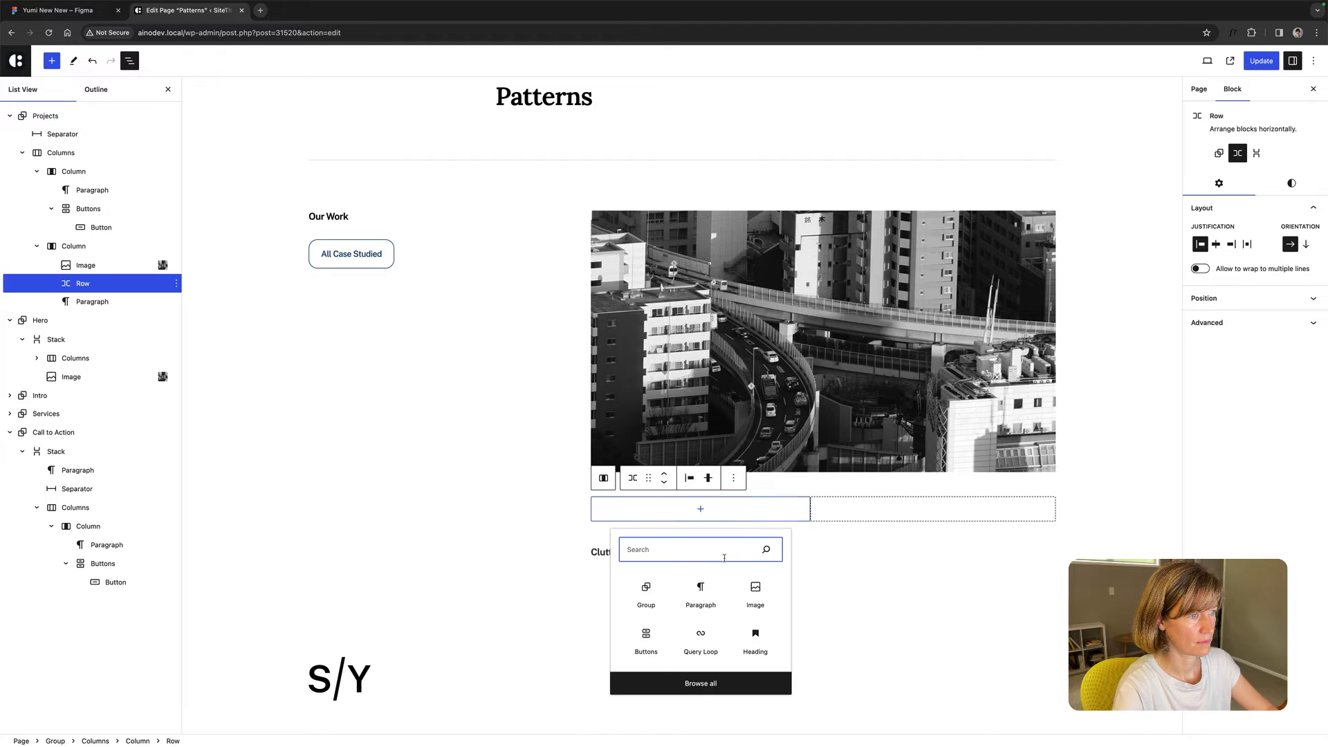
left_click(701, 592)
key("super+v")
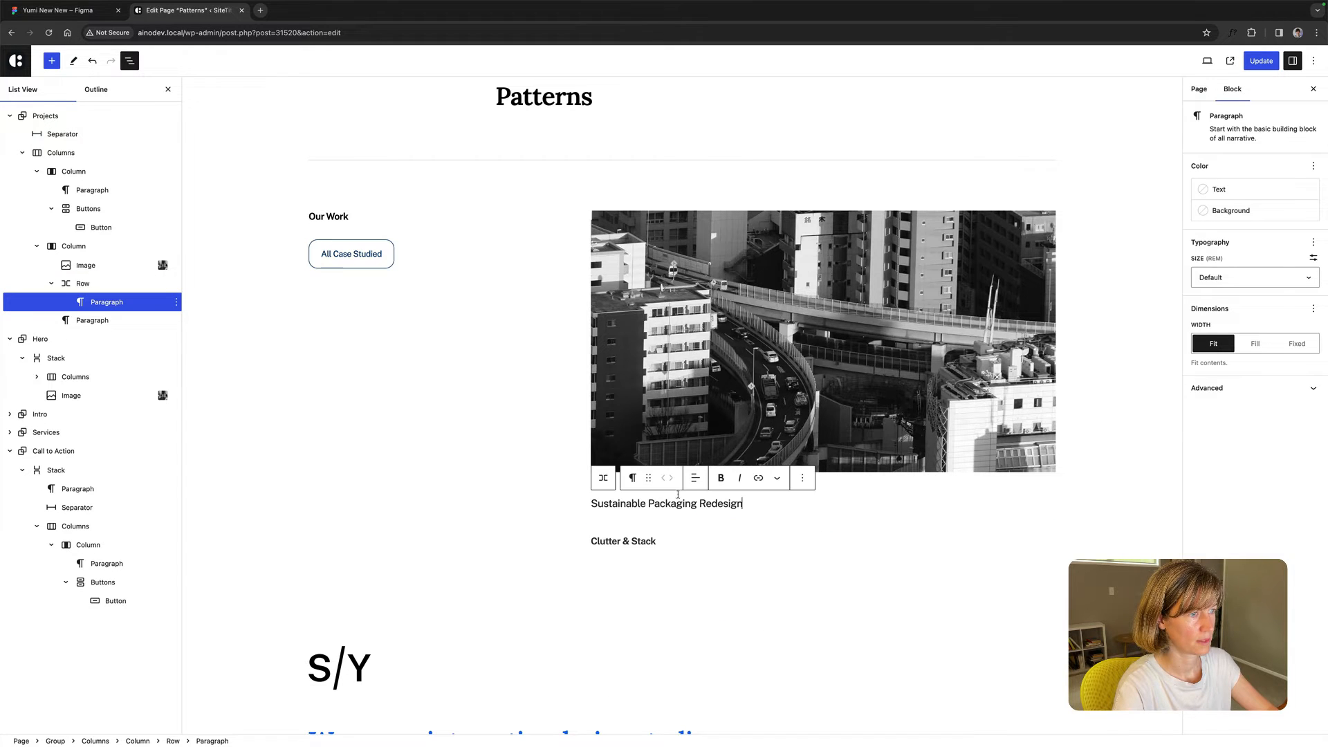
left_click(1240, 278)
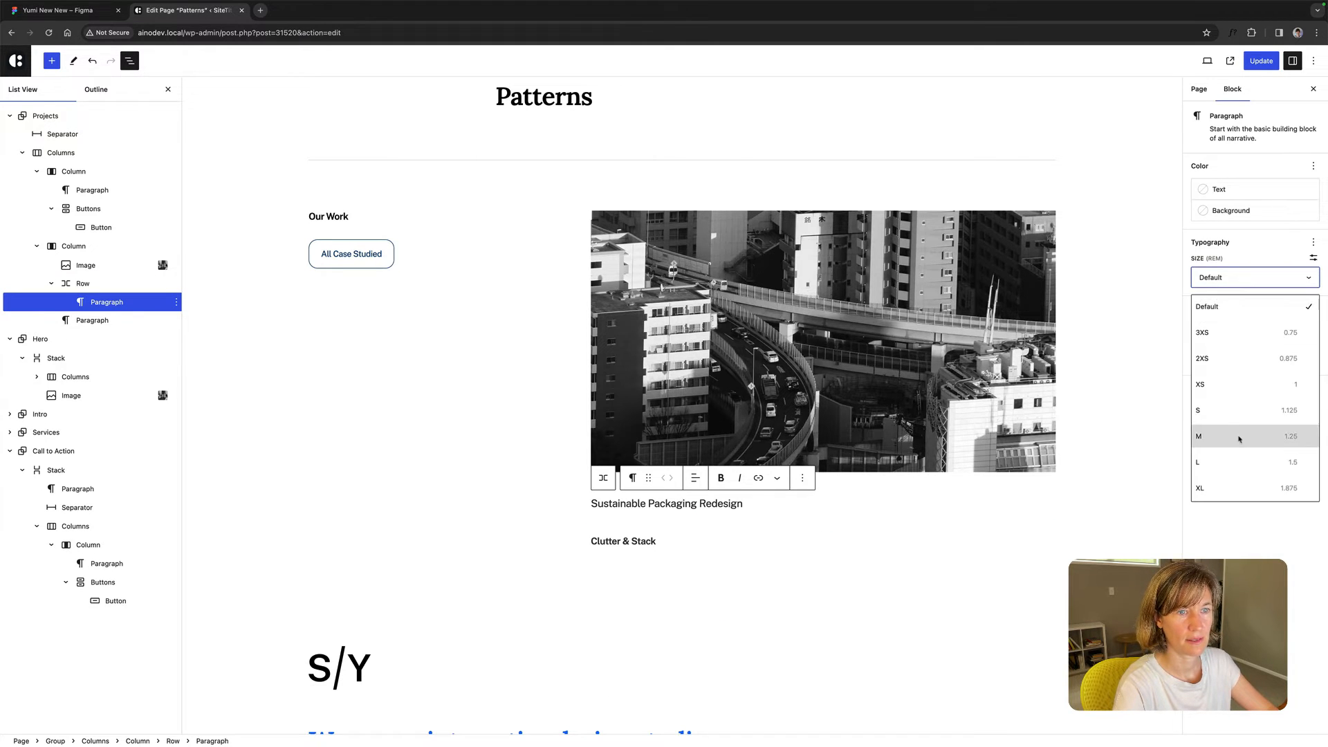
left_click(1229, 414)
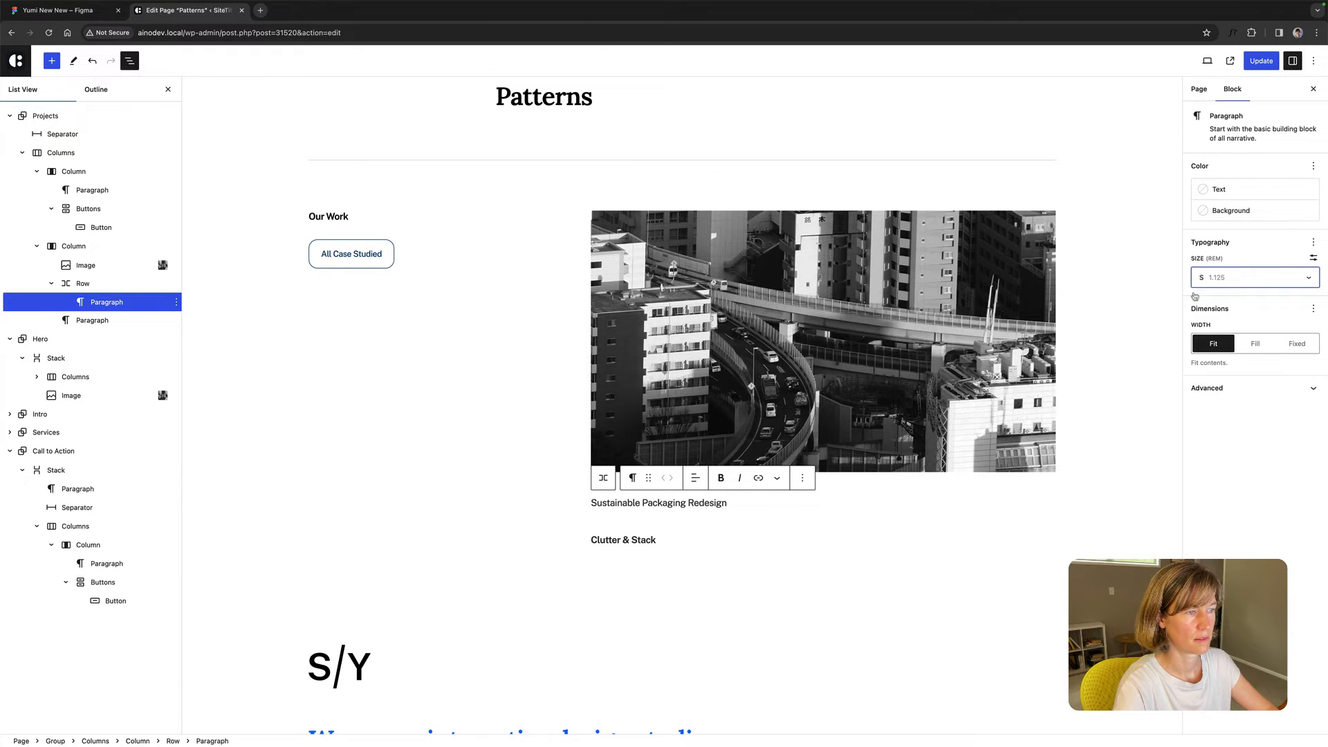
Move the "Clutter & Stack" paragraph into the row, ahead of the "Sustainable Packaging Redesign" paragraph.
left_click(639, 542)
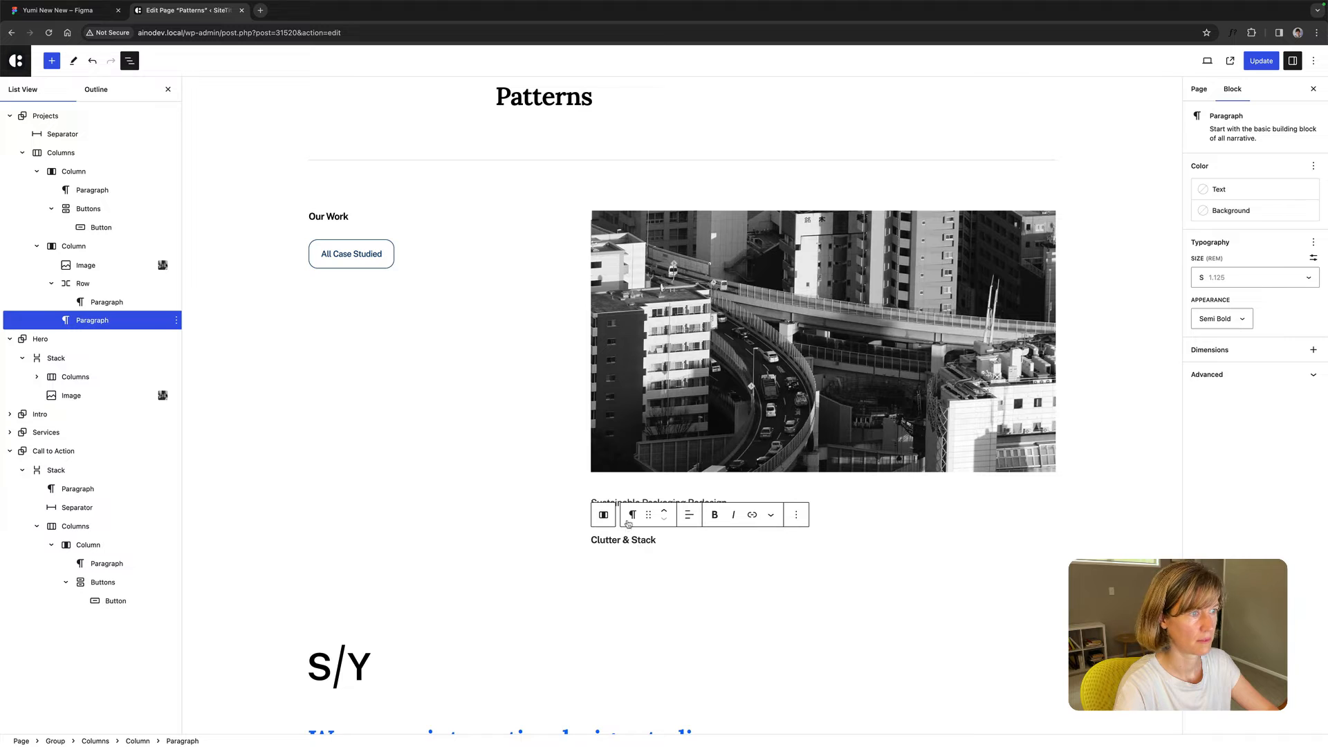
left_click(95, 302)
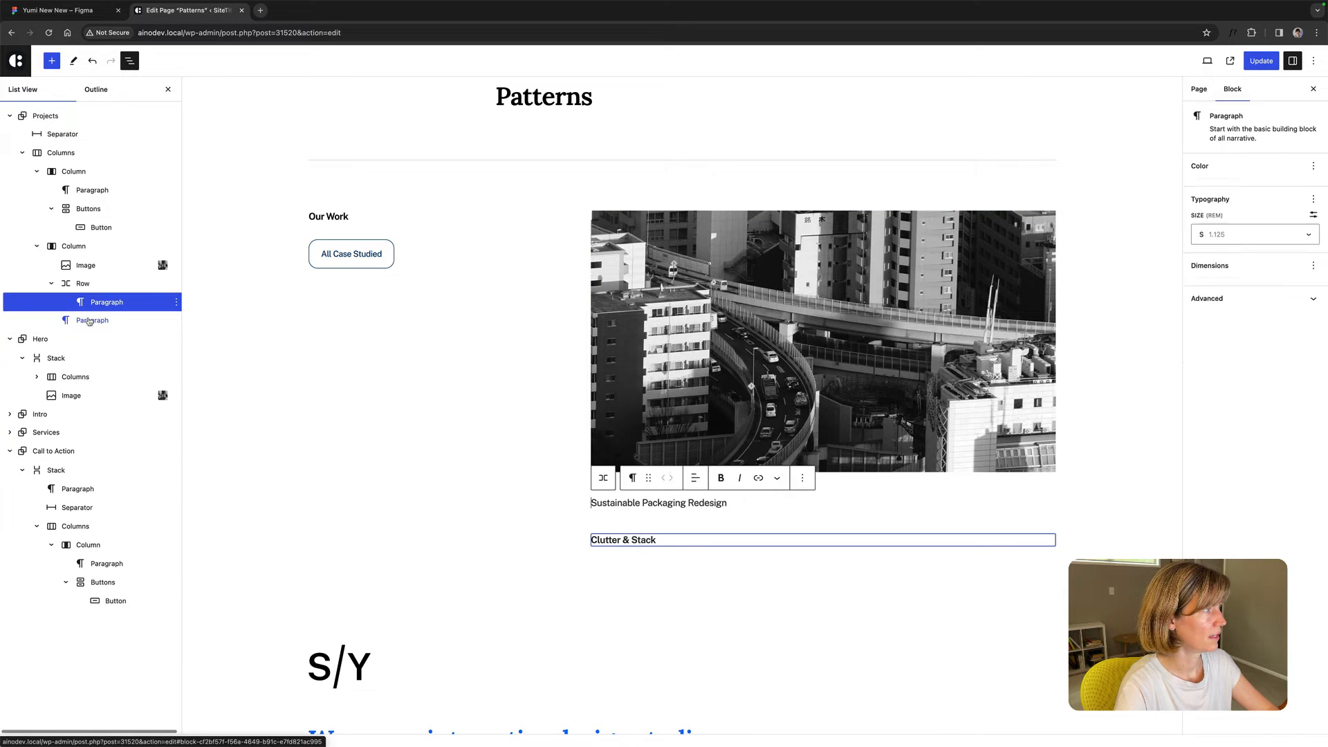
left_click(84, 320)
left_click_drag(85, 319, 97, 299)
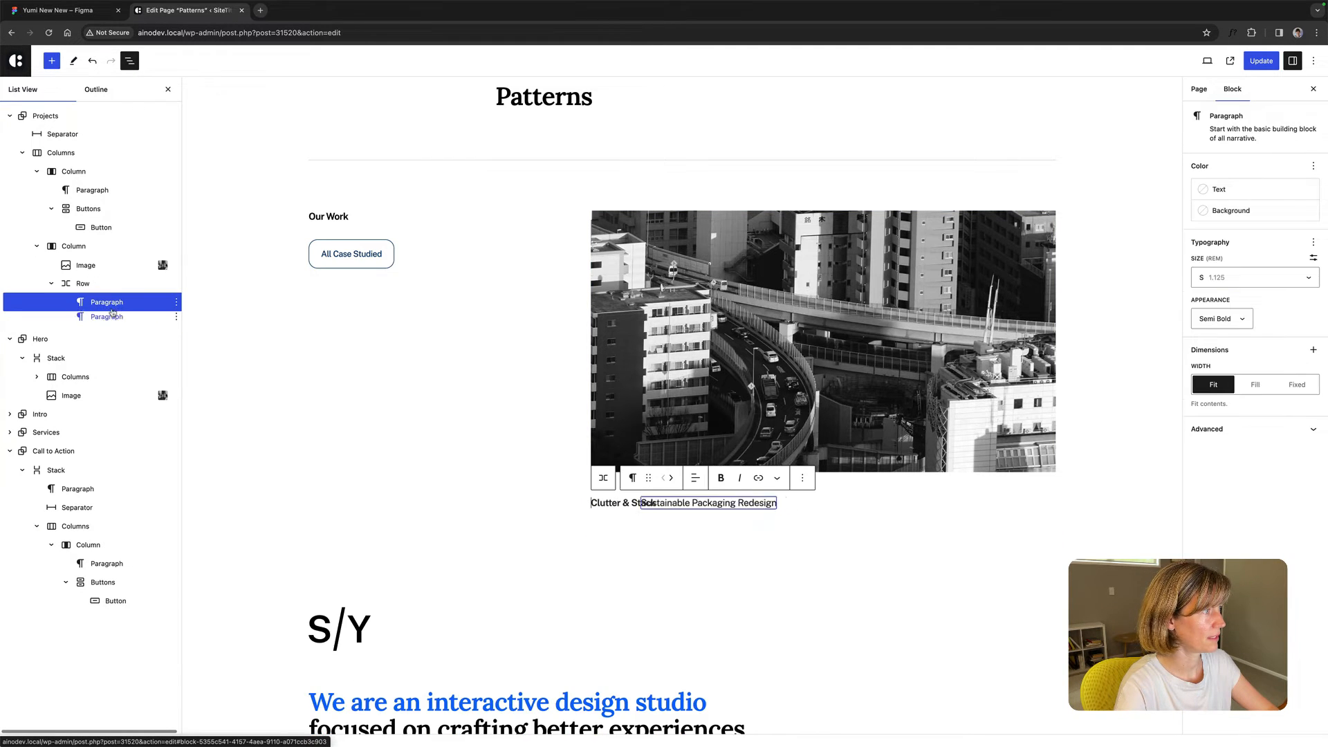
left_click(706, 501)
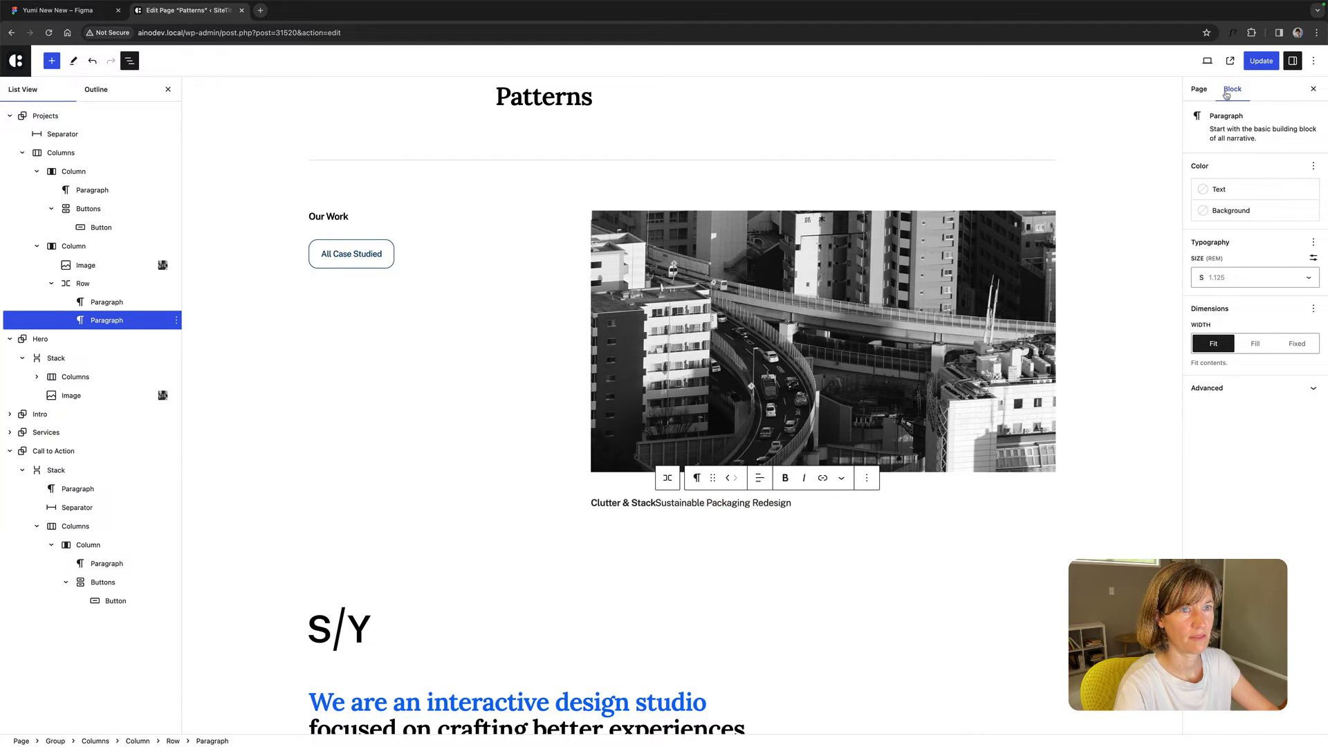
Set a preset block spacing on the caption row to separate the project title from its subtitle.
left_click(90, 284)
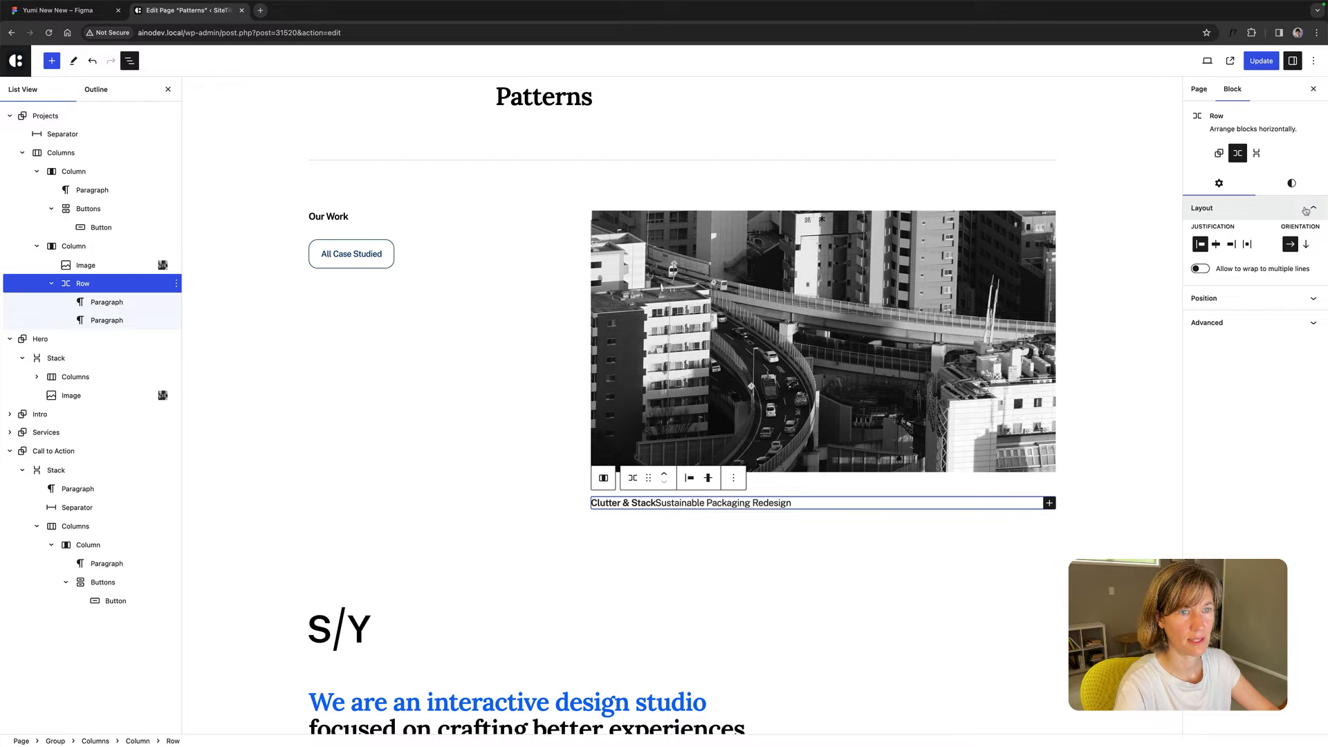
left_click(1237, 301)
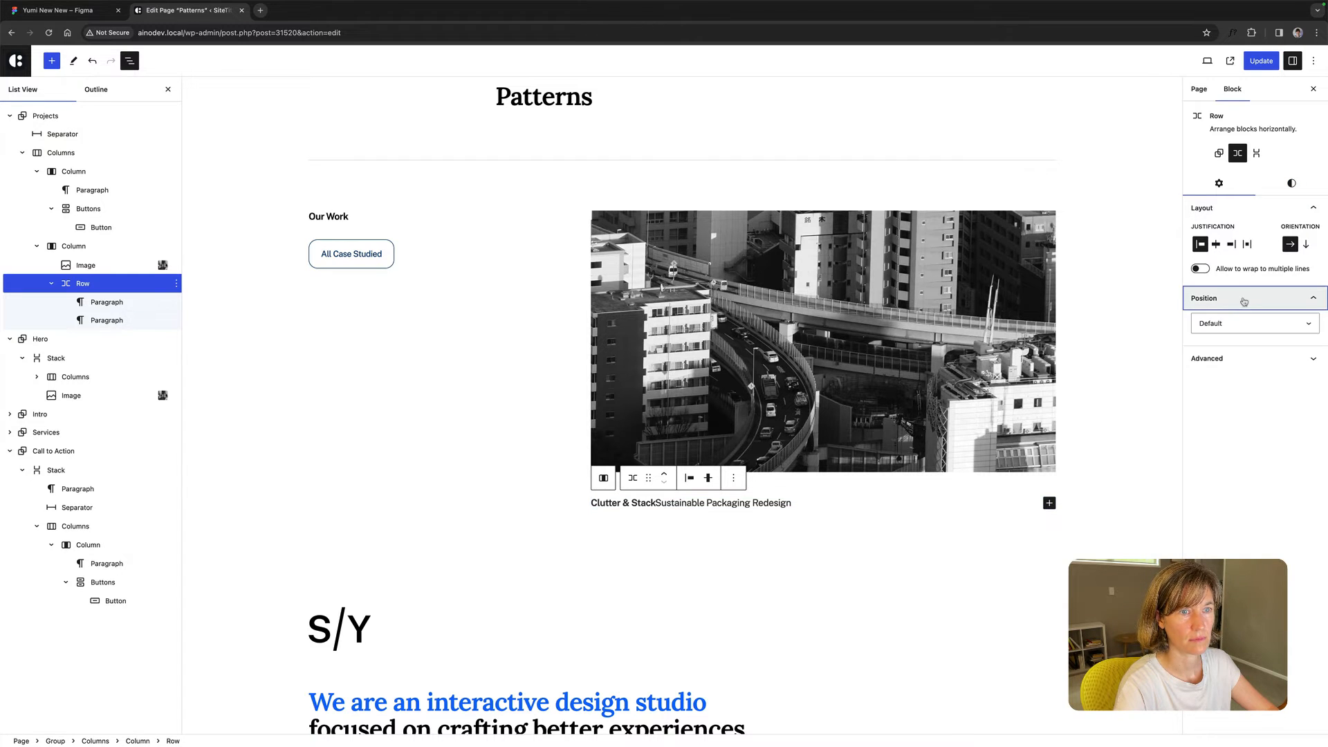
left_click(1242, 300)
left_click(1288, 185)
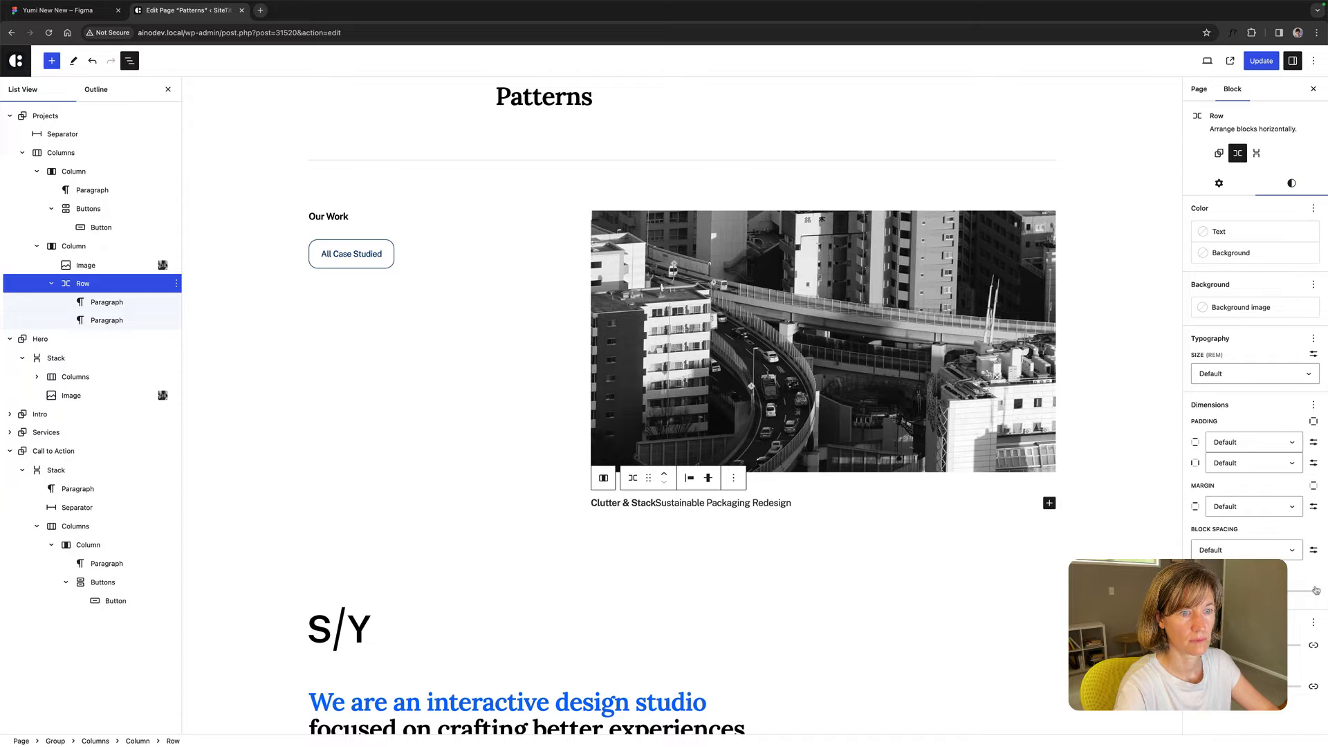
left_click(1222, 551)
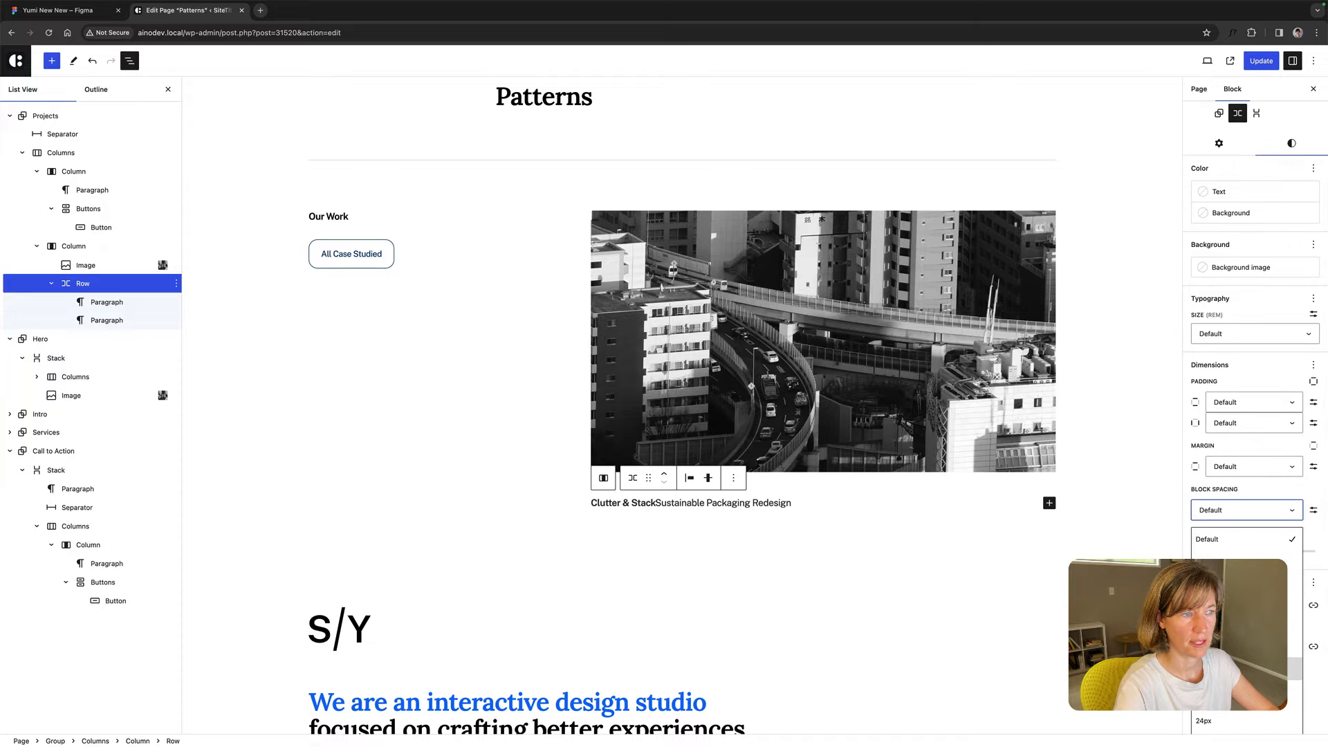
left_click(1218, 609)
left_click(765, 503)
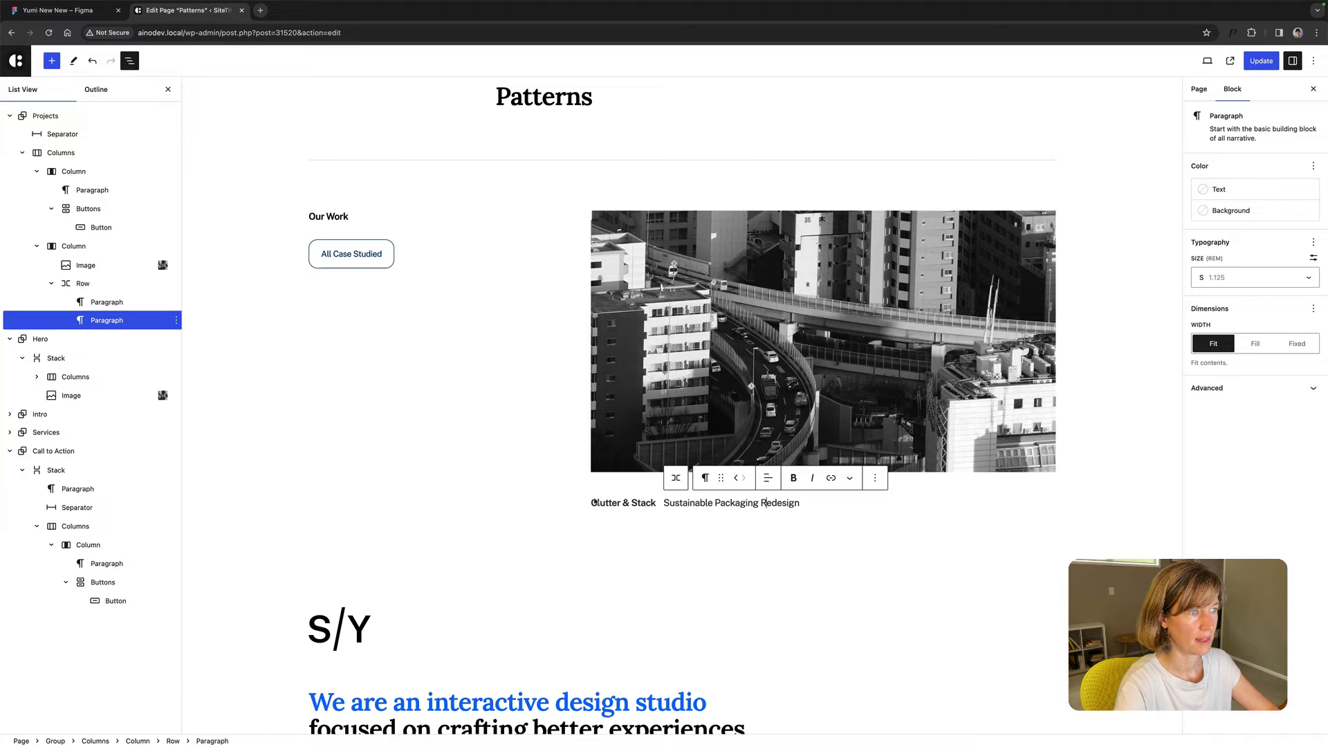
left_click(647, 502)
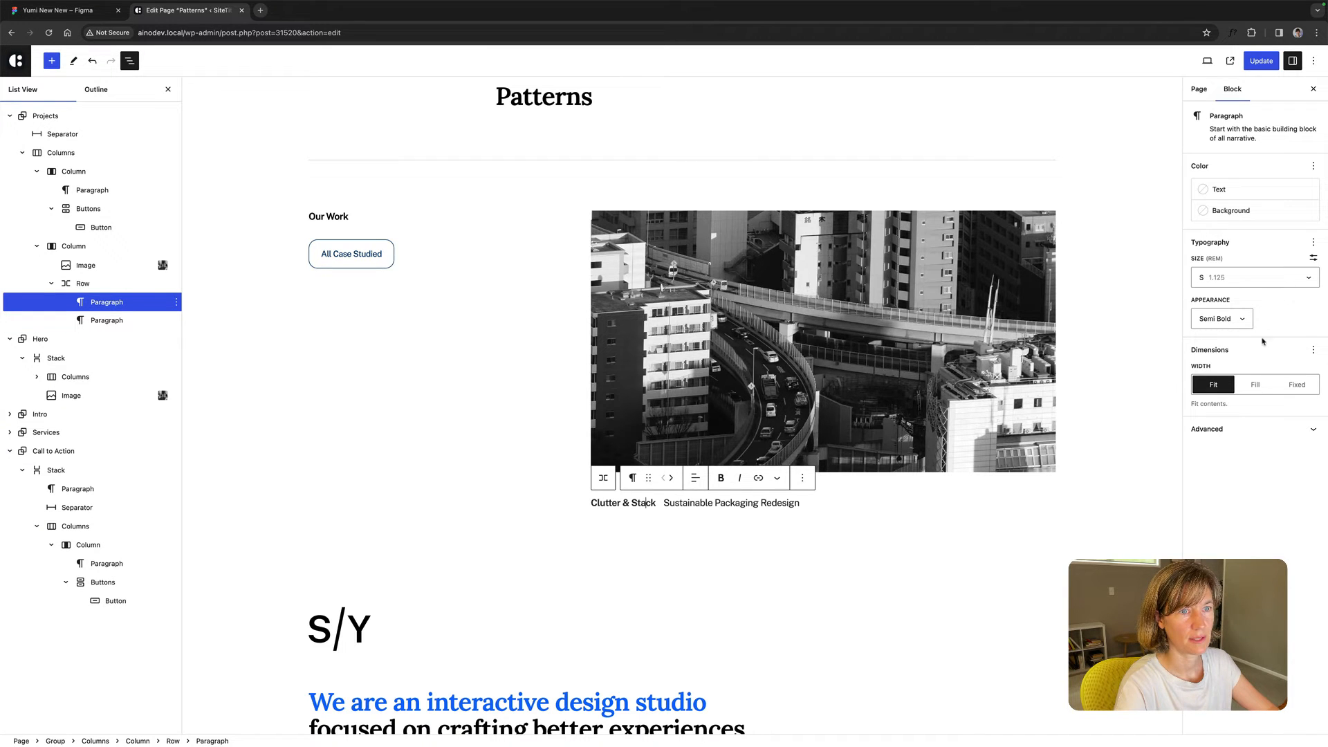
Set the "Clutter & Stack" paragraph's text color to Text Primary #000000 and update the page.
left_click(1220, 189)
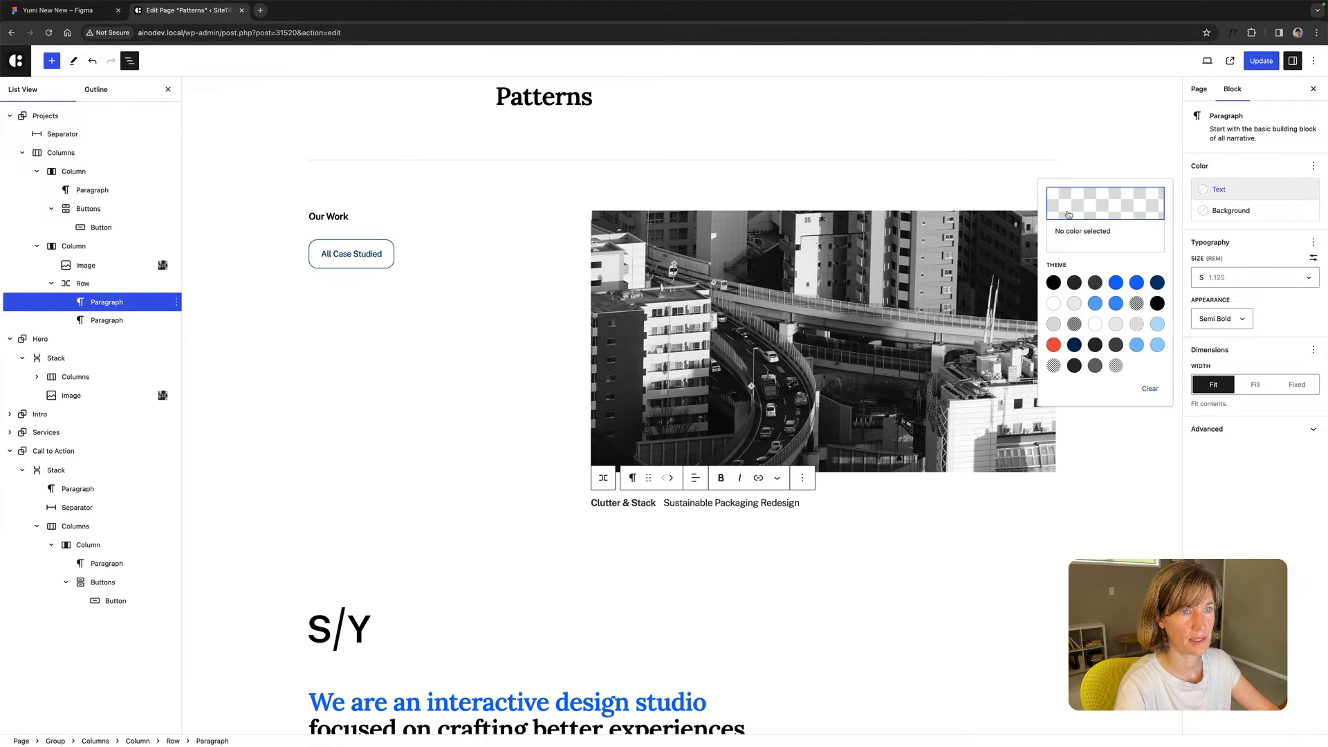
left_click(1054, 283)
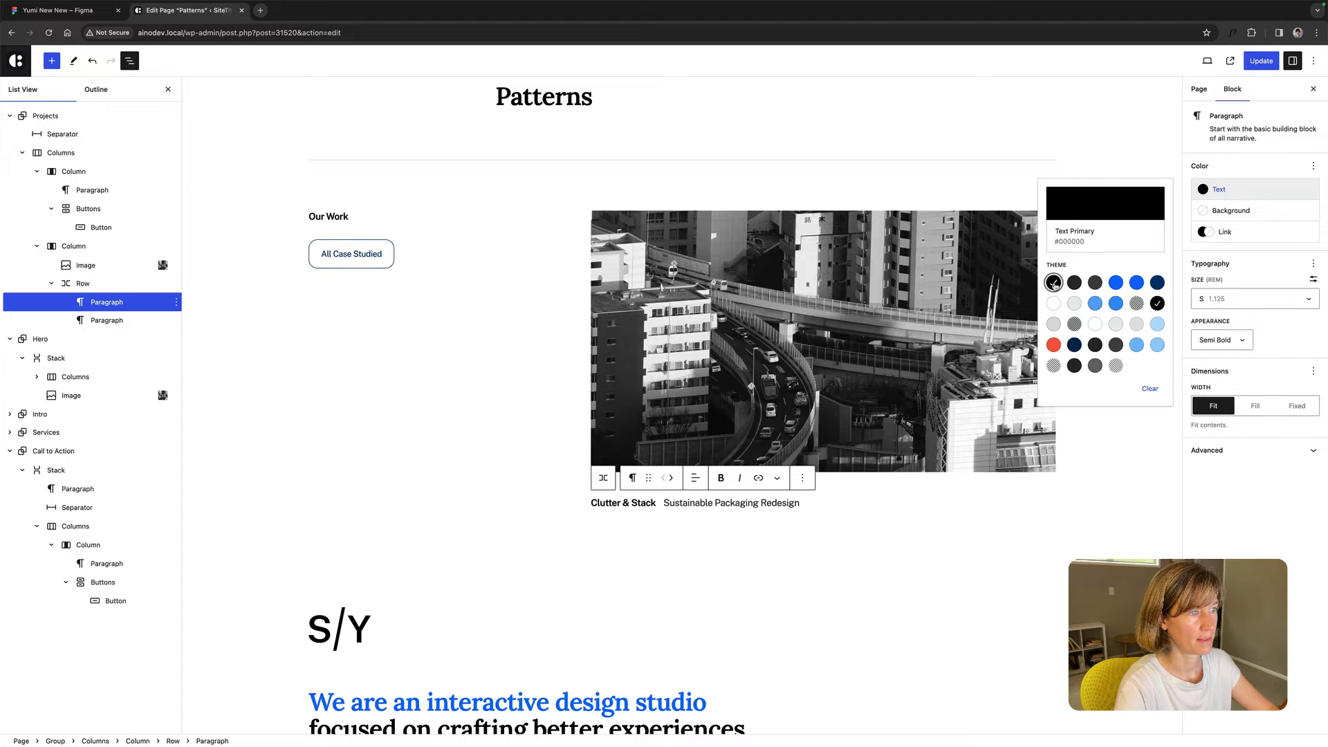
left_click(1261, 61)
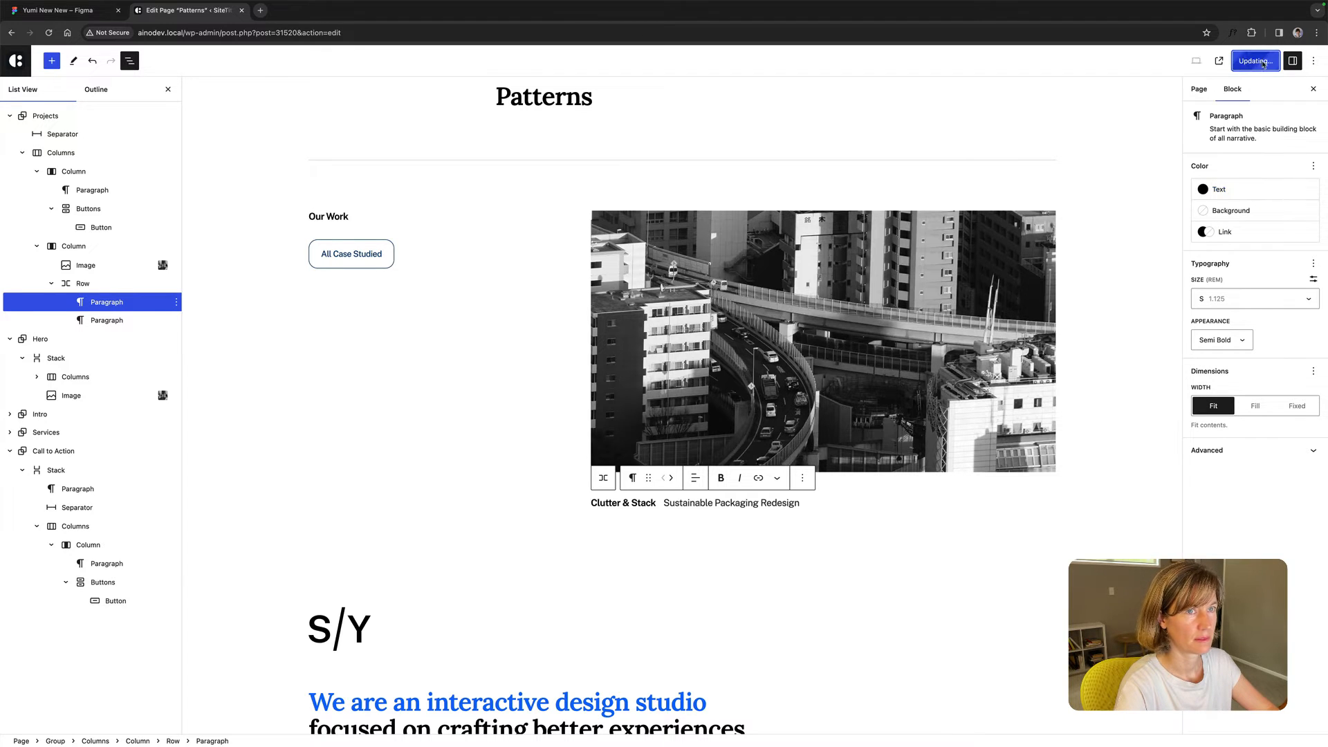
Open the published Patterns page and inspect the fonts of the project subtitle and title with WhatFont.
left_click(741, 502)
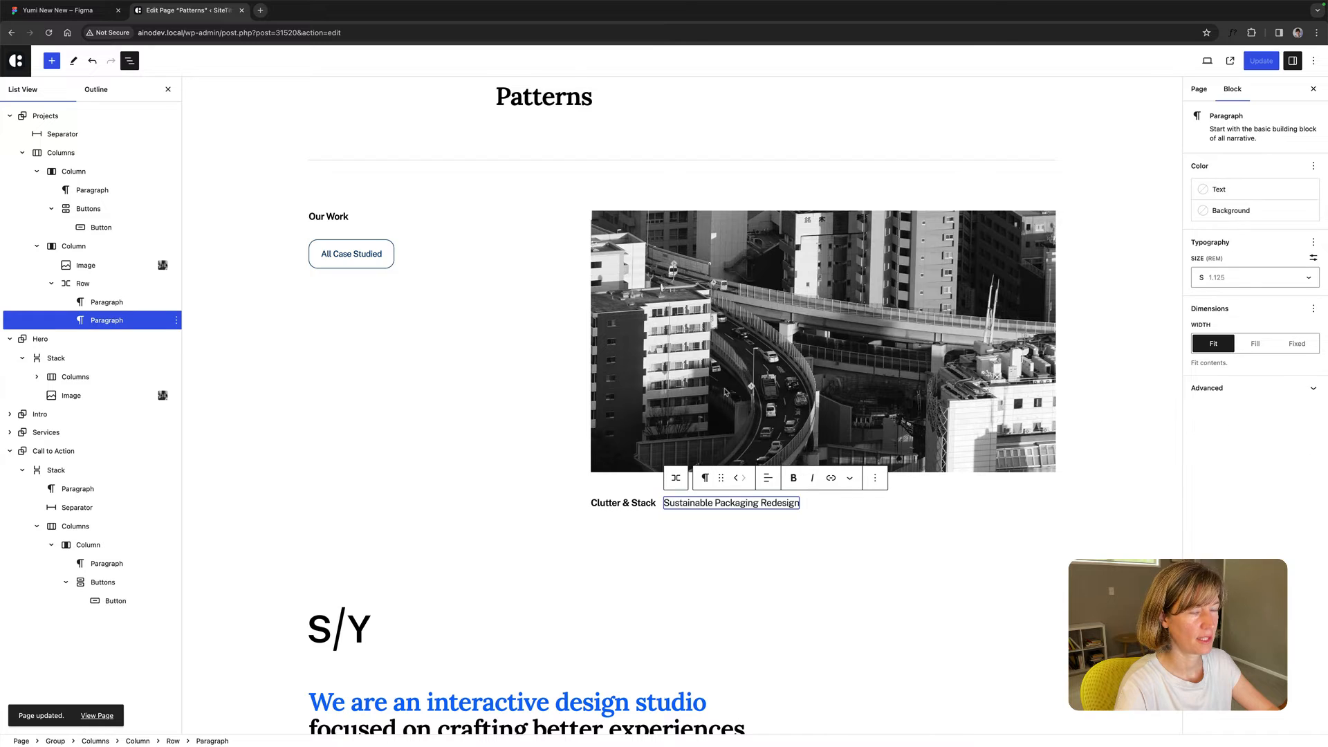
scroll(899, 346, "down", 1)
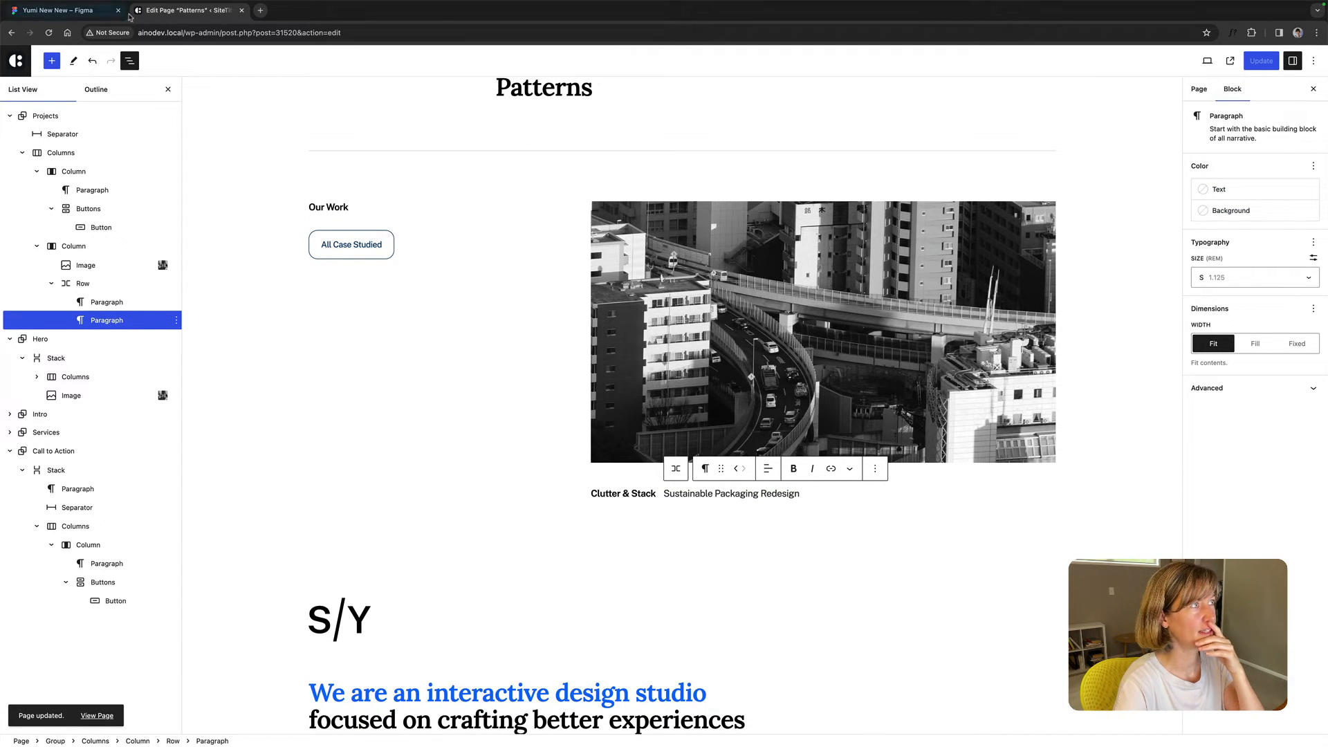
left_click(1231, 63)
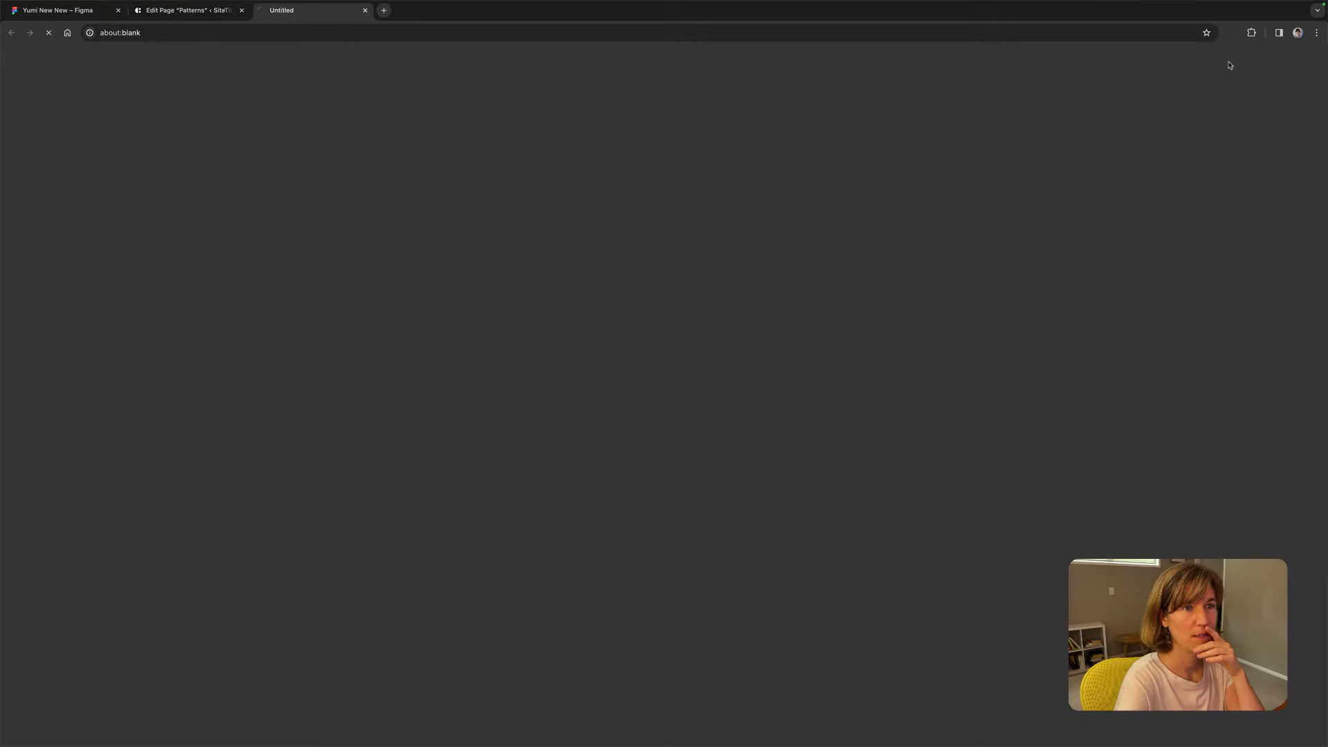
scroll(583, 393, "down", 1)
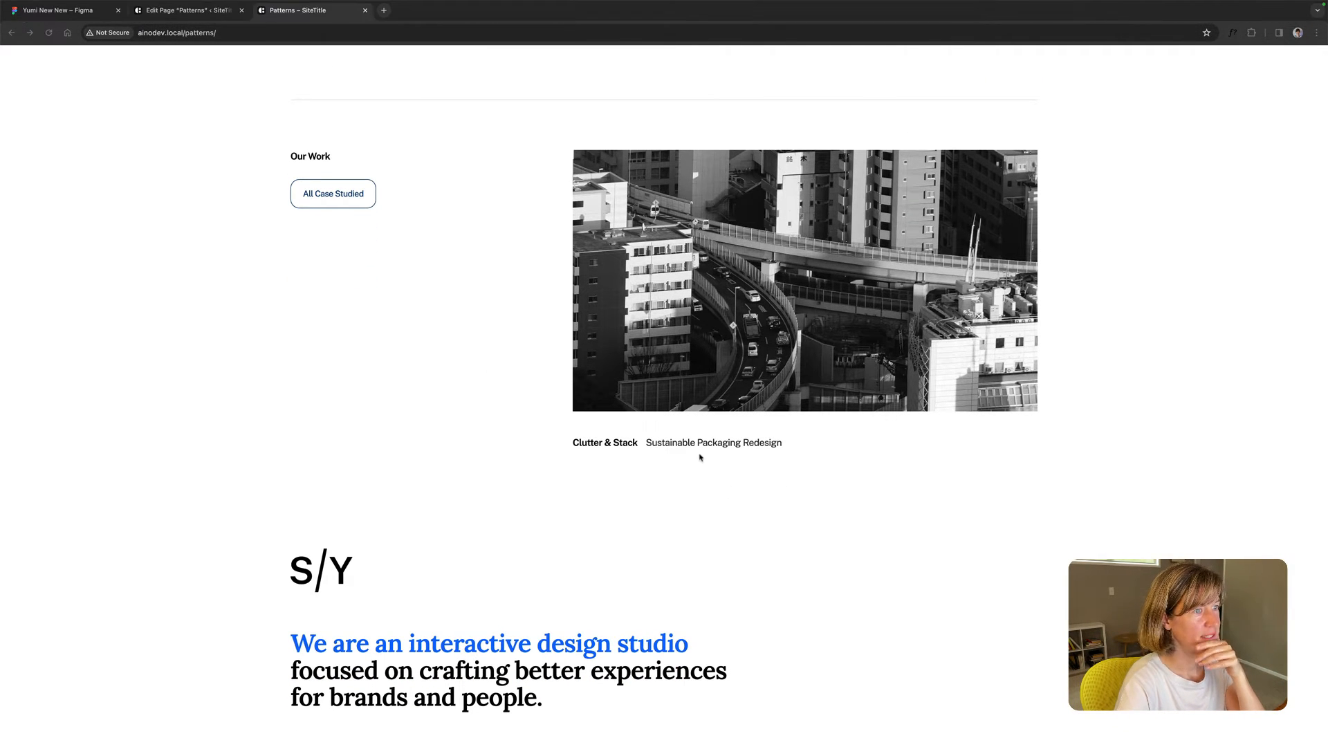
left_click(1233, 32)
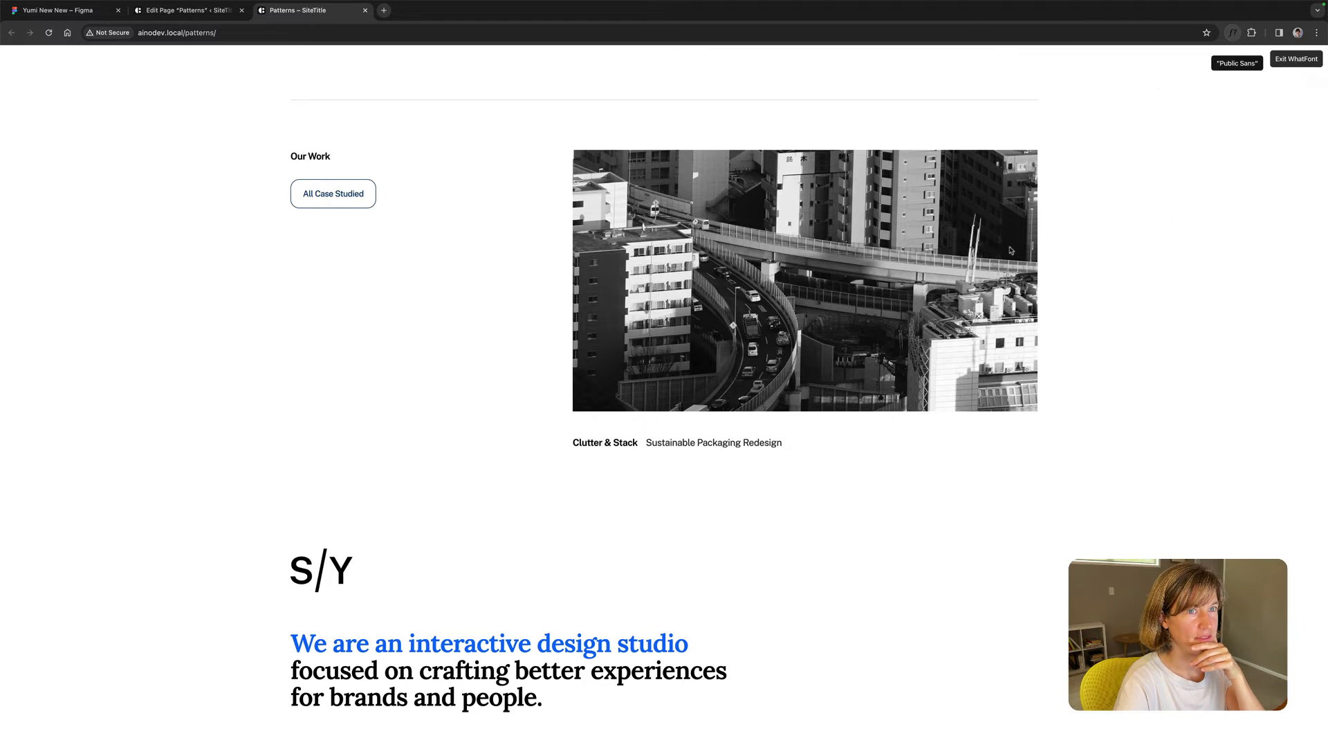
left_click(677, 448)
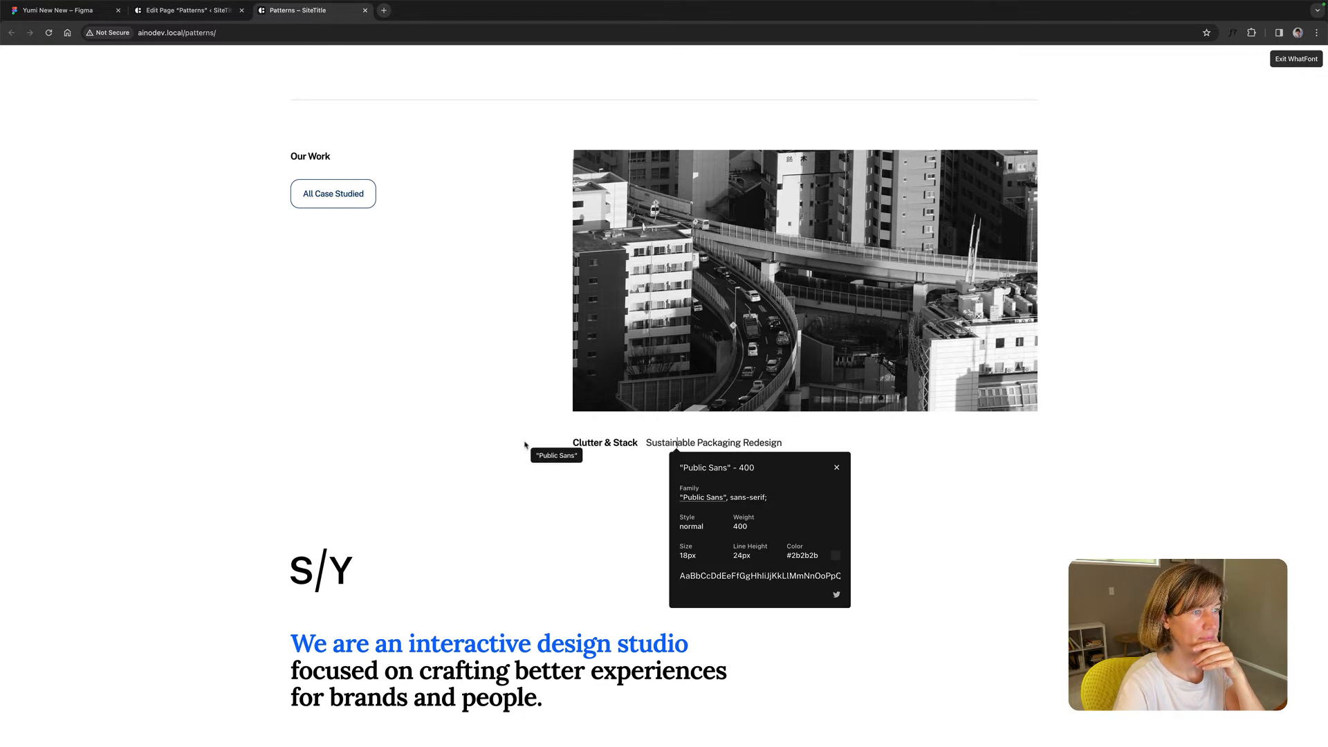
left_click(591, 444)
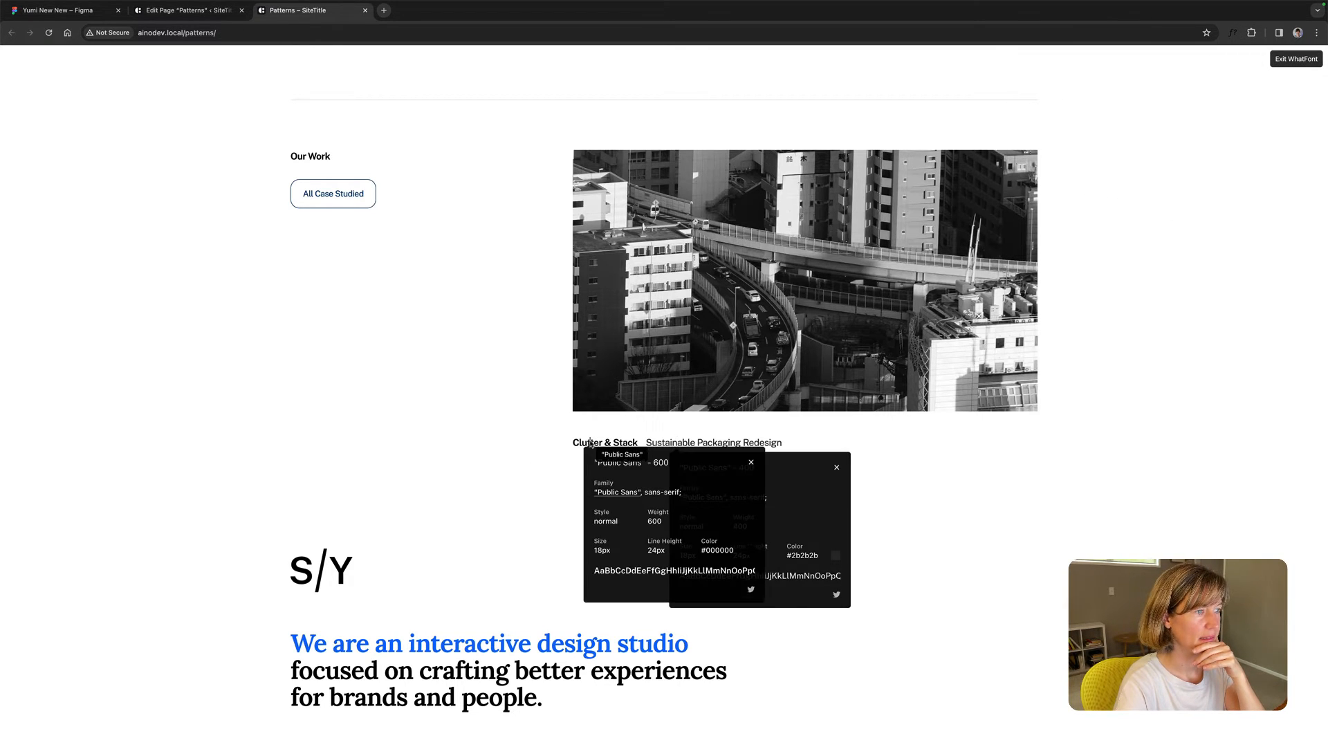
Compare the published caption text with the Figma design, and close the WhatFont inspector.
left_click(62, 11)
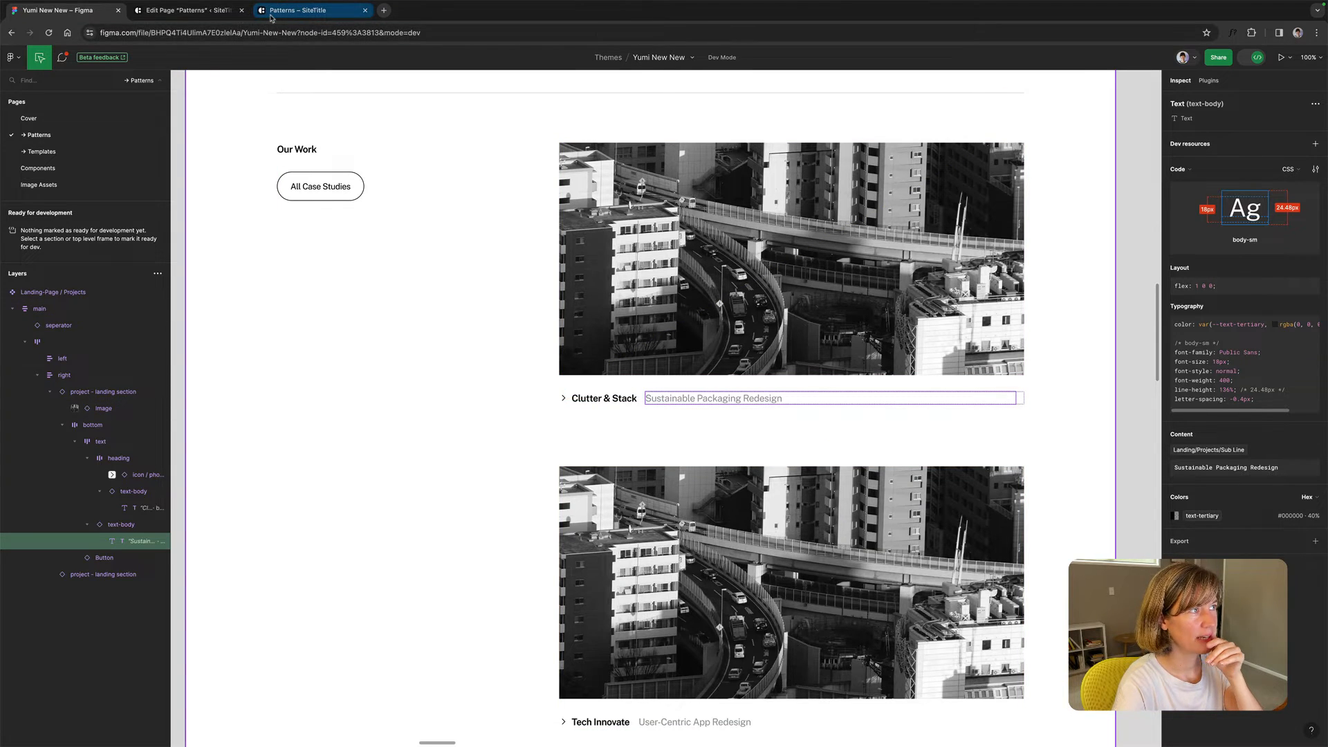
left_click(298, 10)
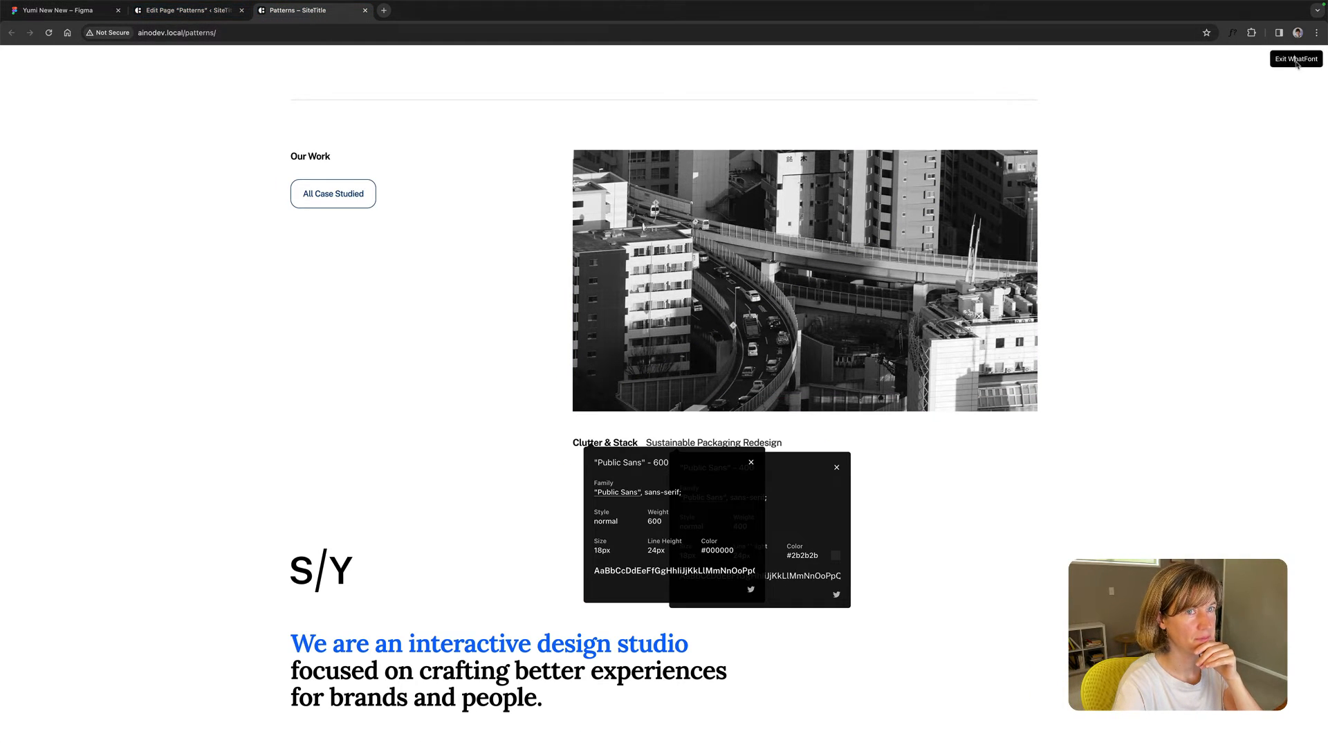
key("Escape")
scroll(250, 46, "down", 1)
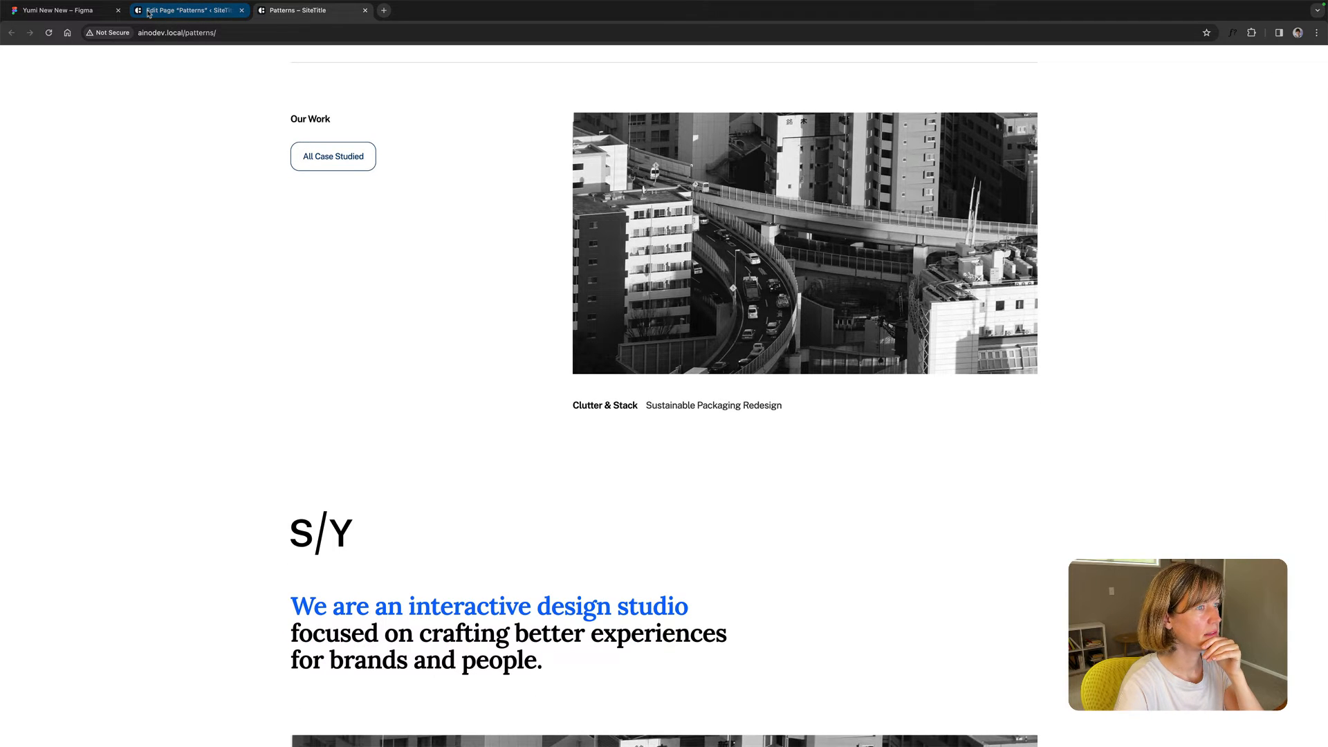
Return to the page editor and try the Default block spacing on the column holding the project image and caption row.
left_click(215, 18)
left_click(899, 491)
left_click(934, 424)
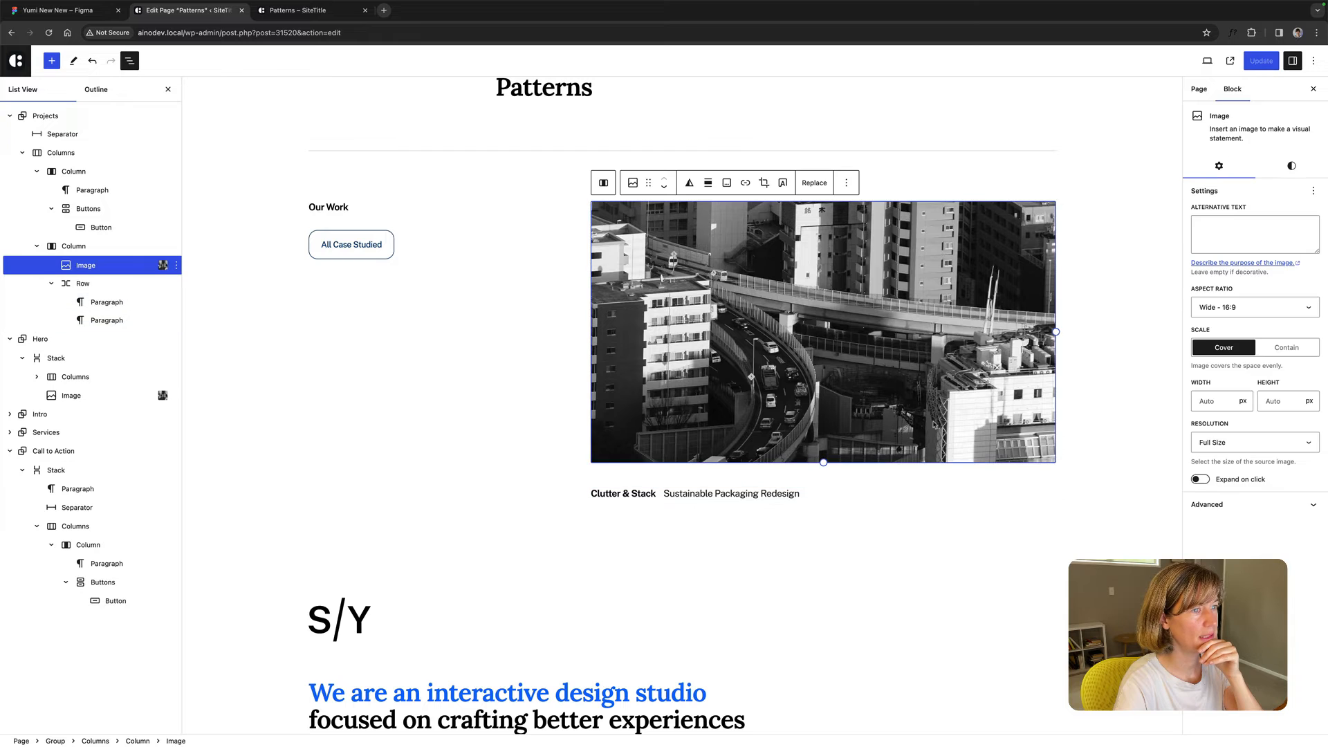
left_click(811, 483)
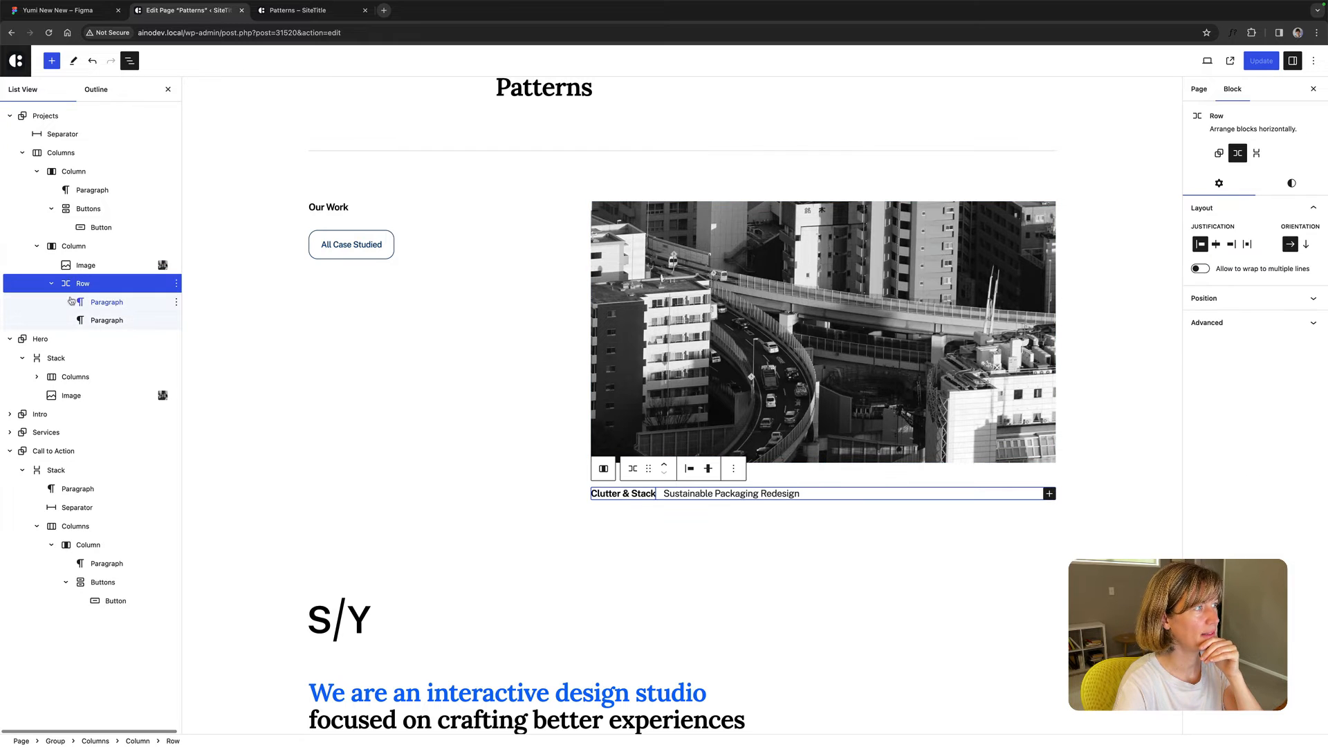
left_click(107, 266)
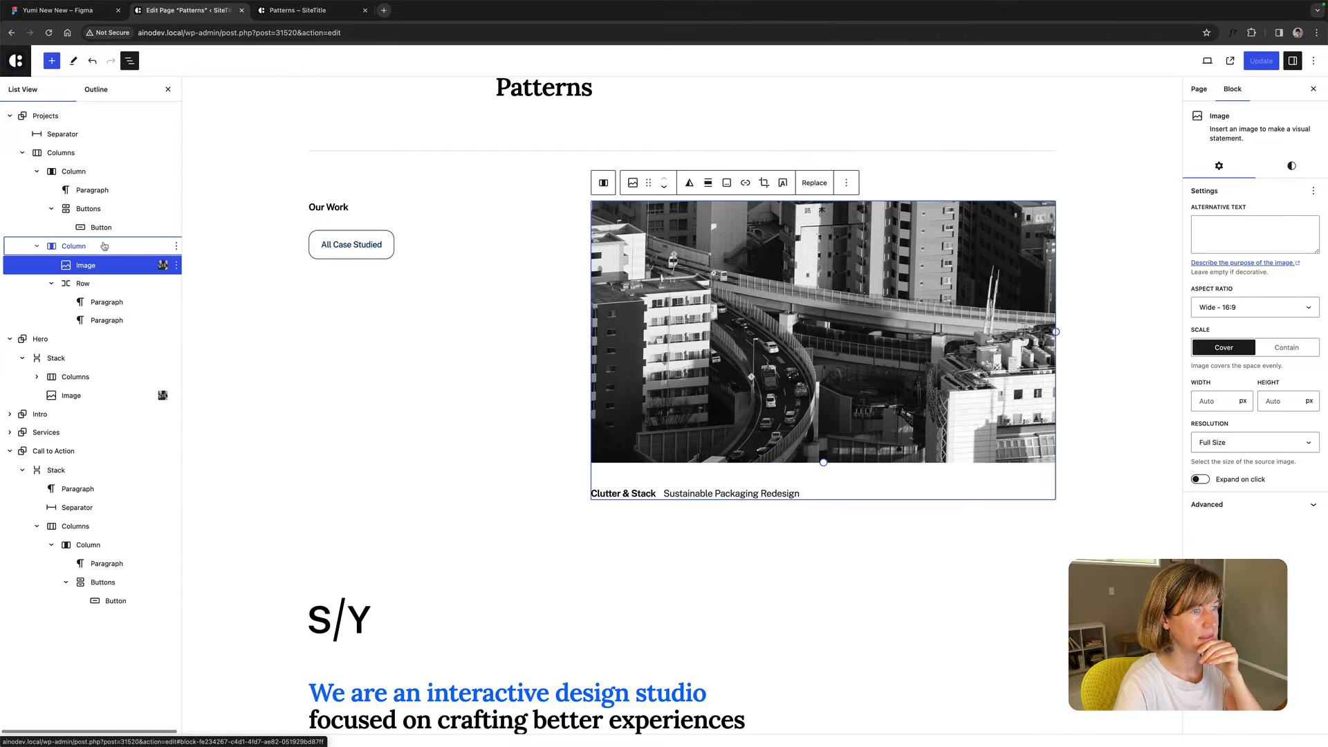
left_click(104, 246)
left_click(1293, 166)
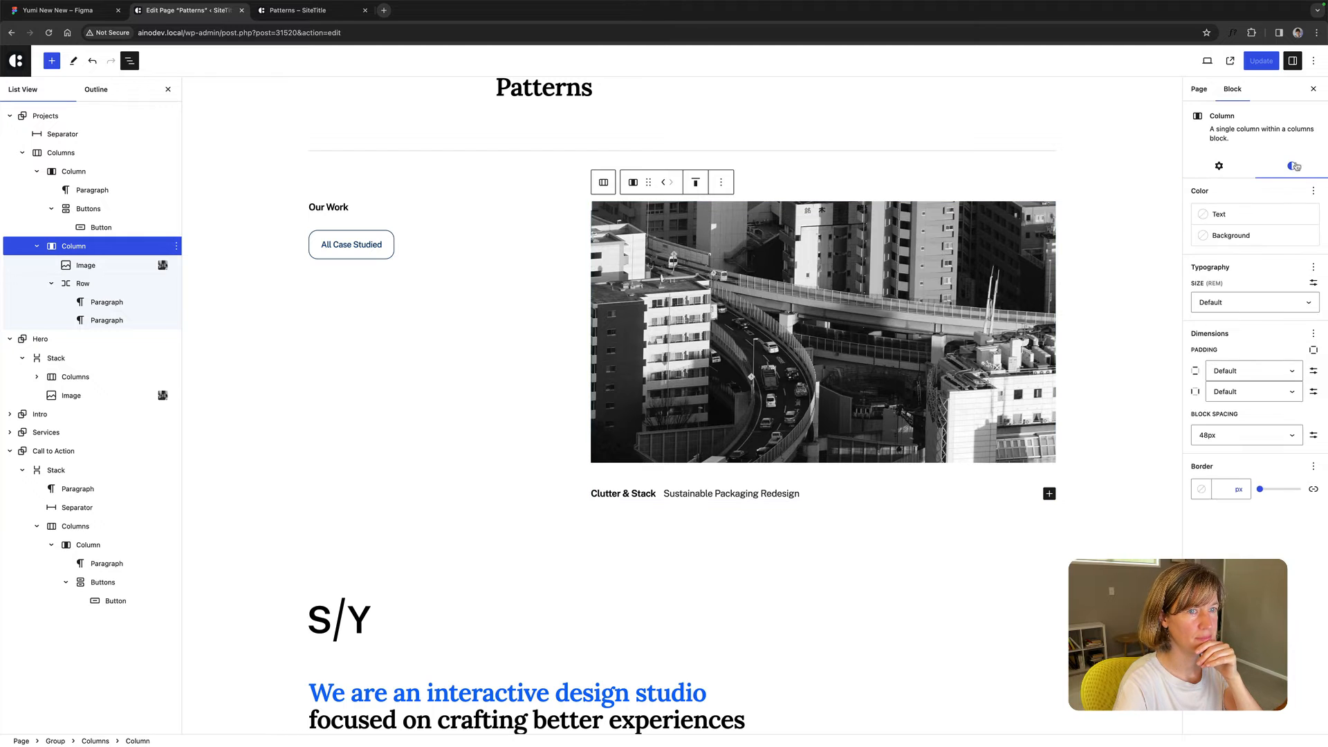
left_click(1250, 436)
left_click(1231, 468)
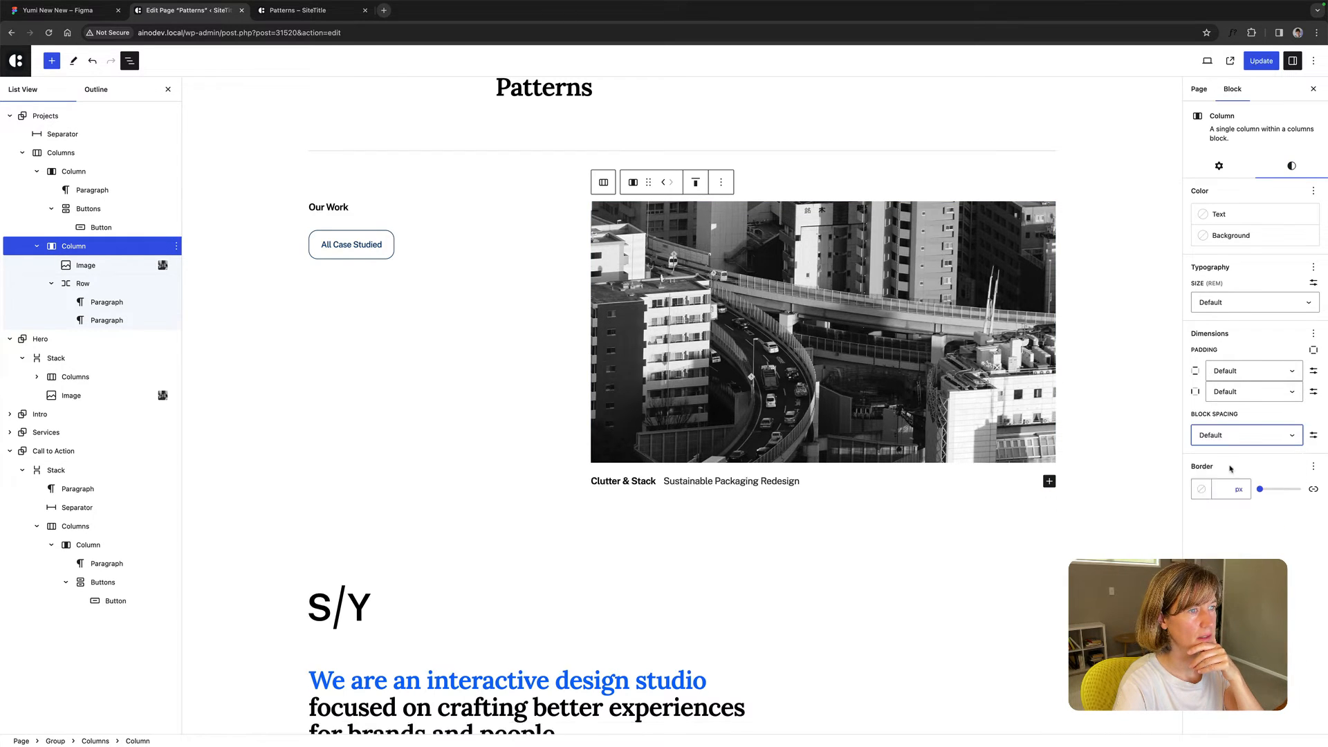
Check the image-to-caption gap in the Figma design and set the project column's block spacing to 32px.
left_click(85, 11)
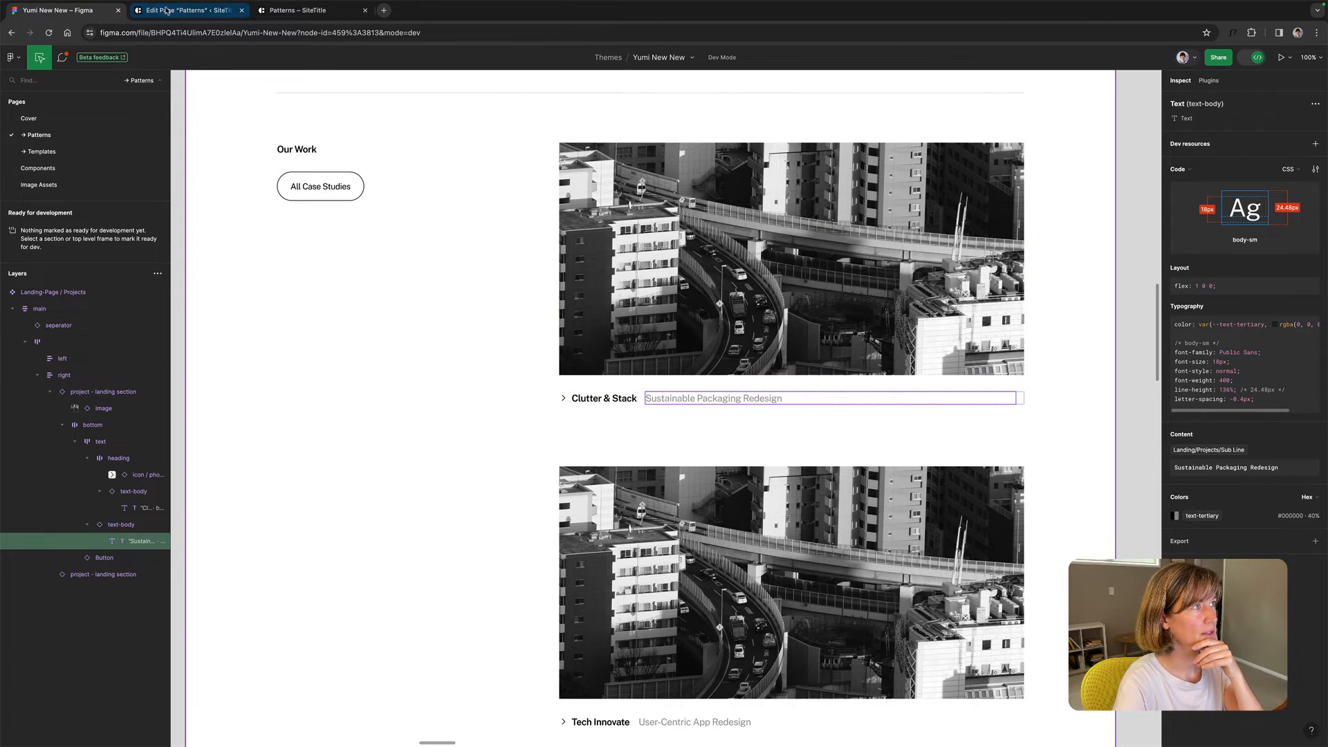
left_click(184, 10)
left_click(1248, 435)
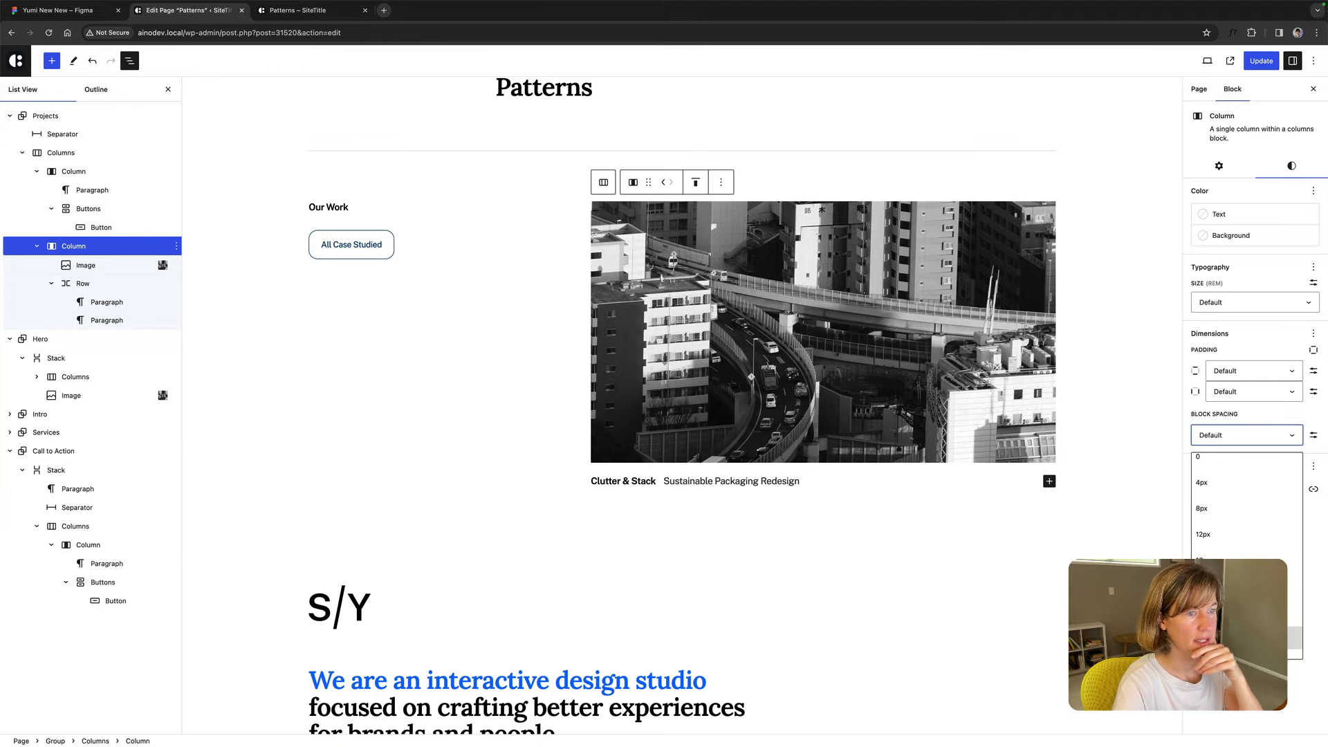
left_click(1245, 638)
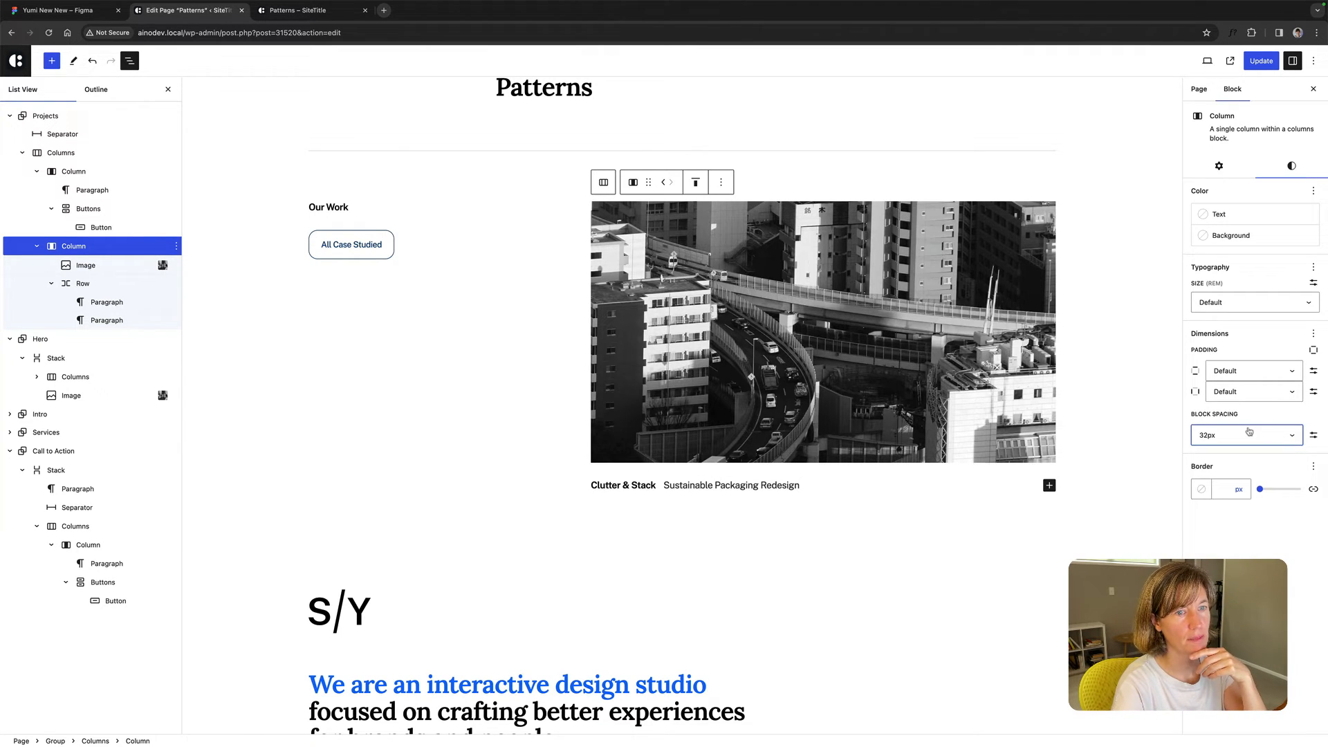
left_click(37, 247)
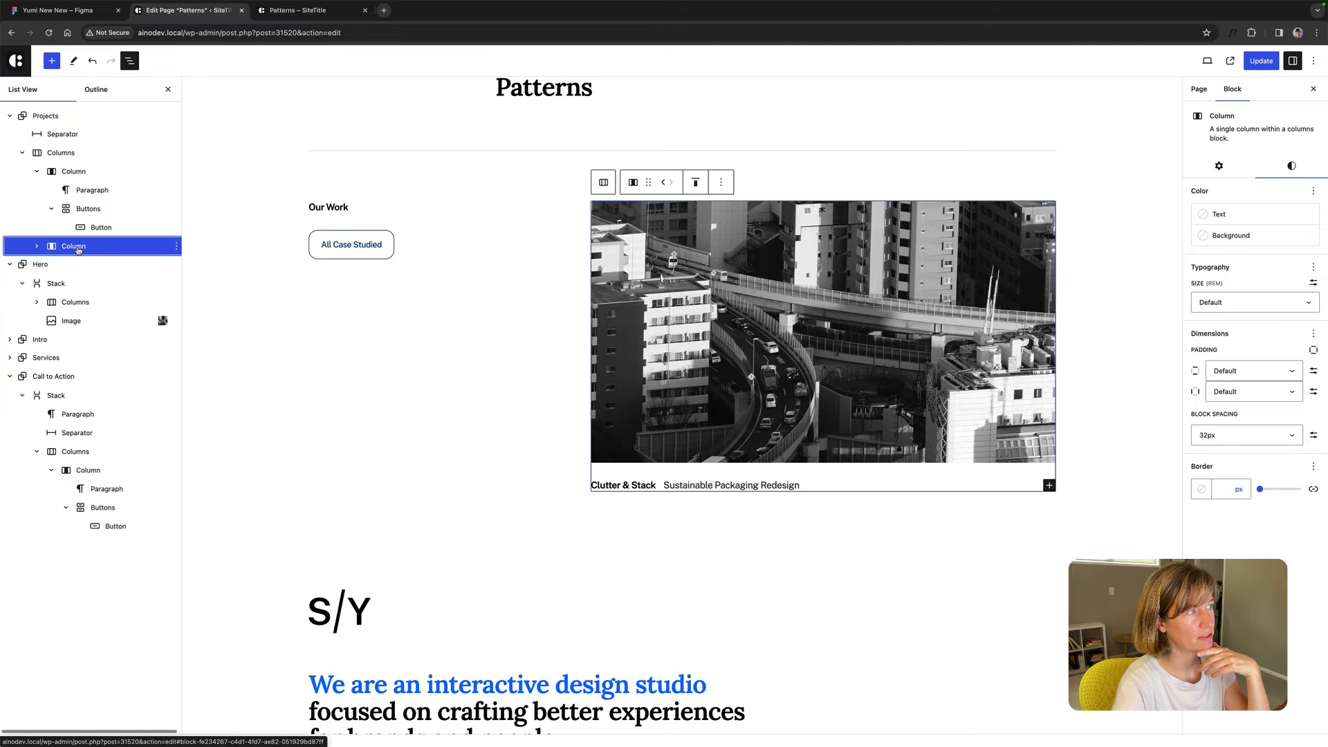
left_click(37, 246)
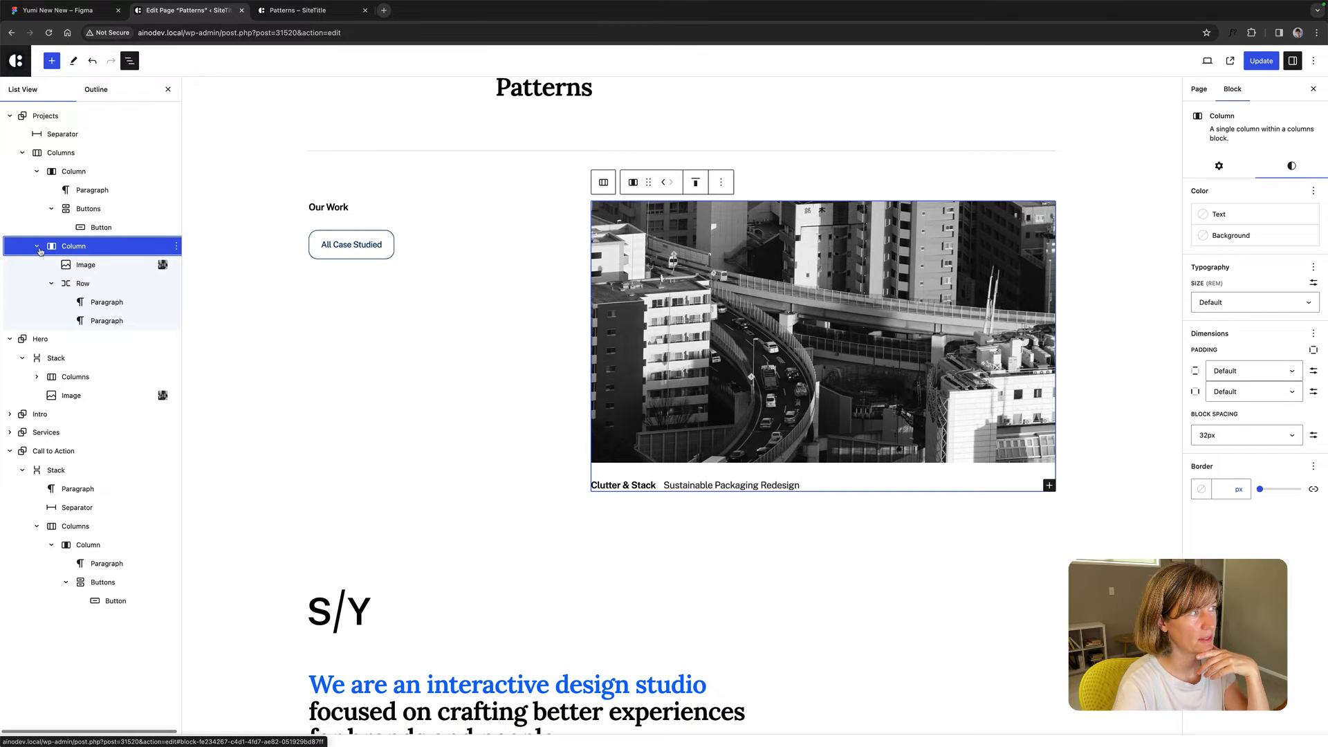
left_click(51, 283)
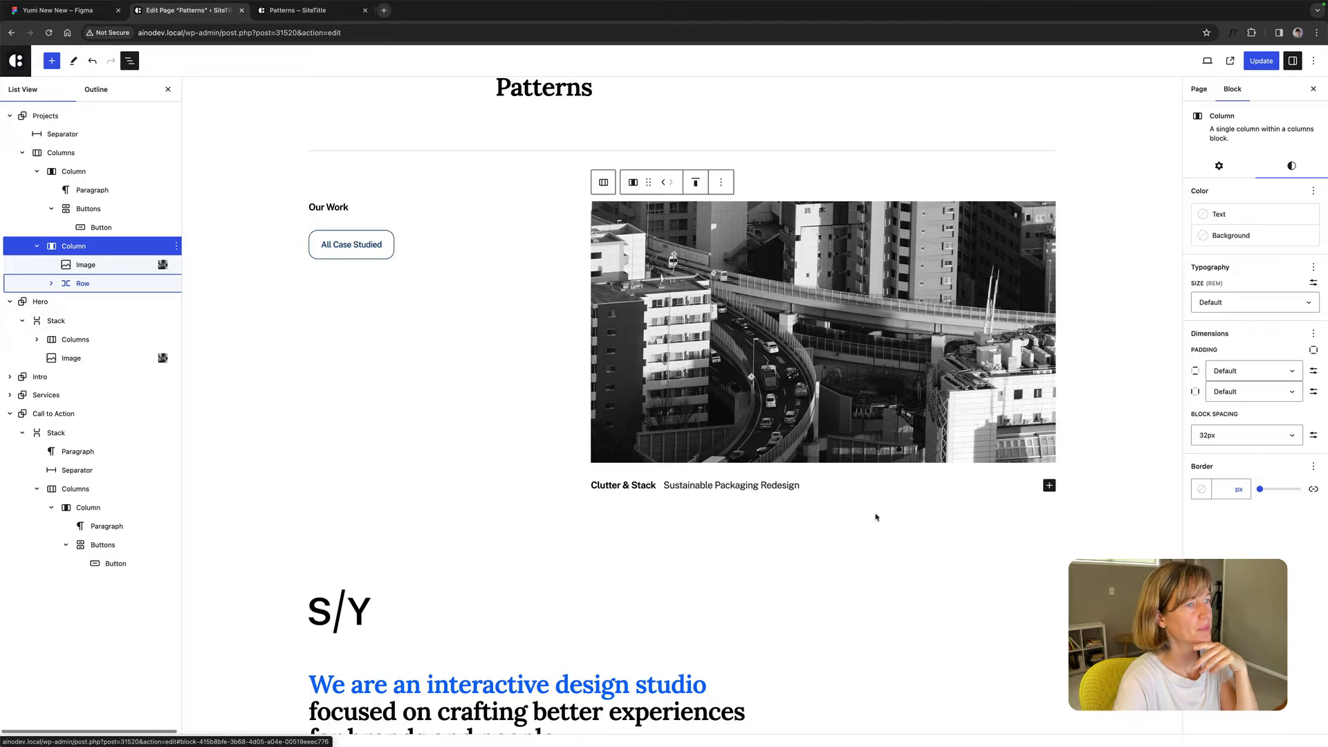
scroll(687, 492, "down", 1)
scroll(687, 485, "up", 1)
left_click(692, 465)
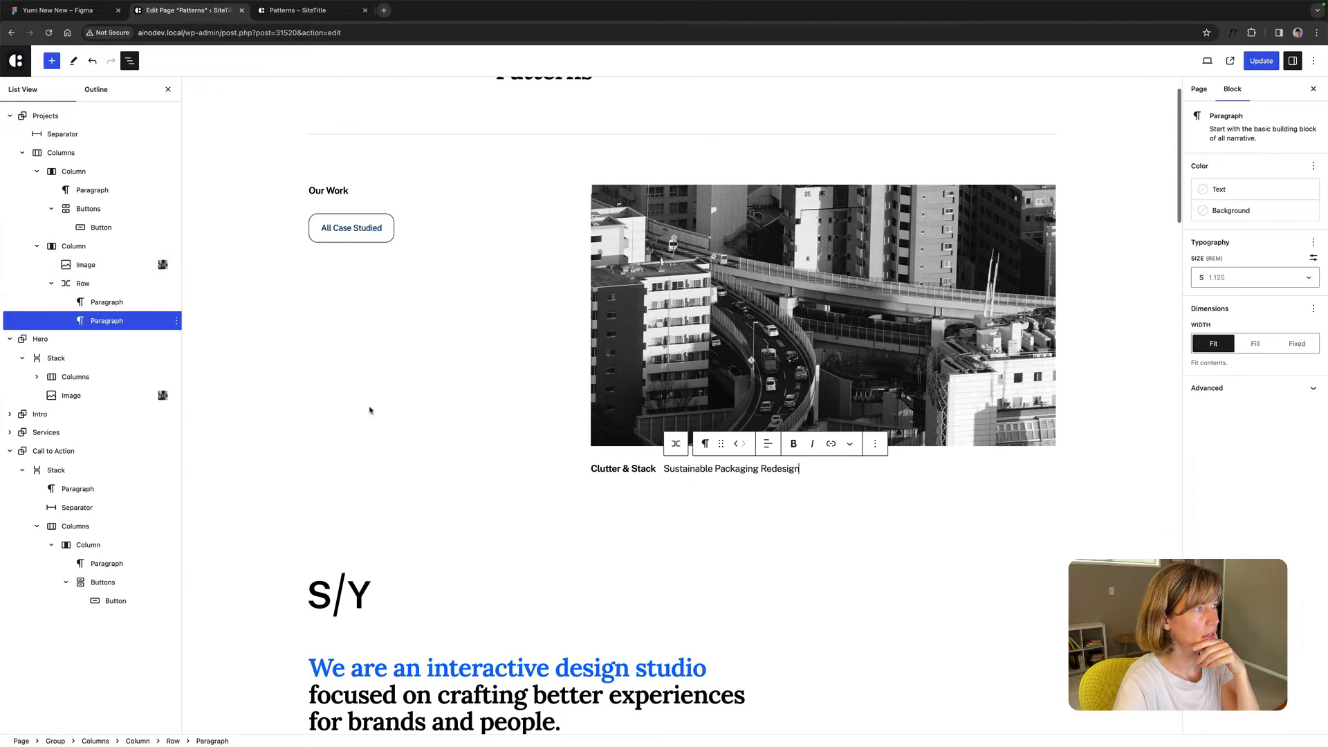
left_click(80, 253)
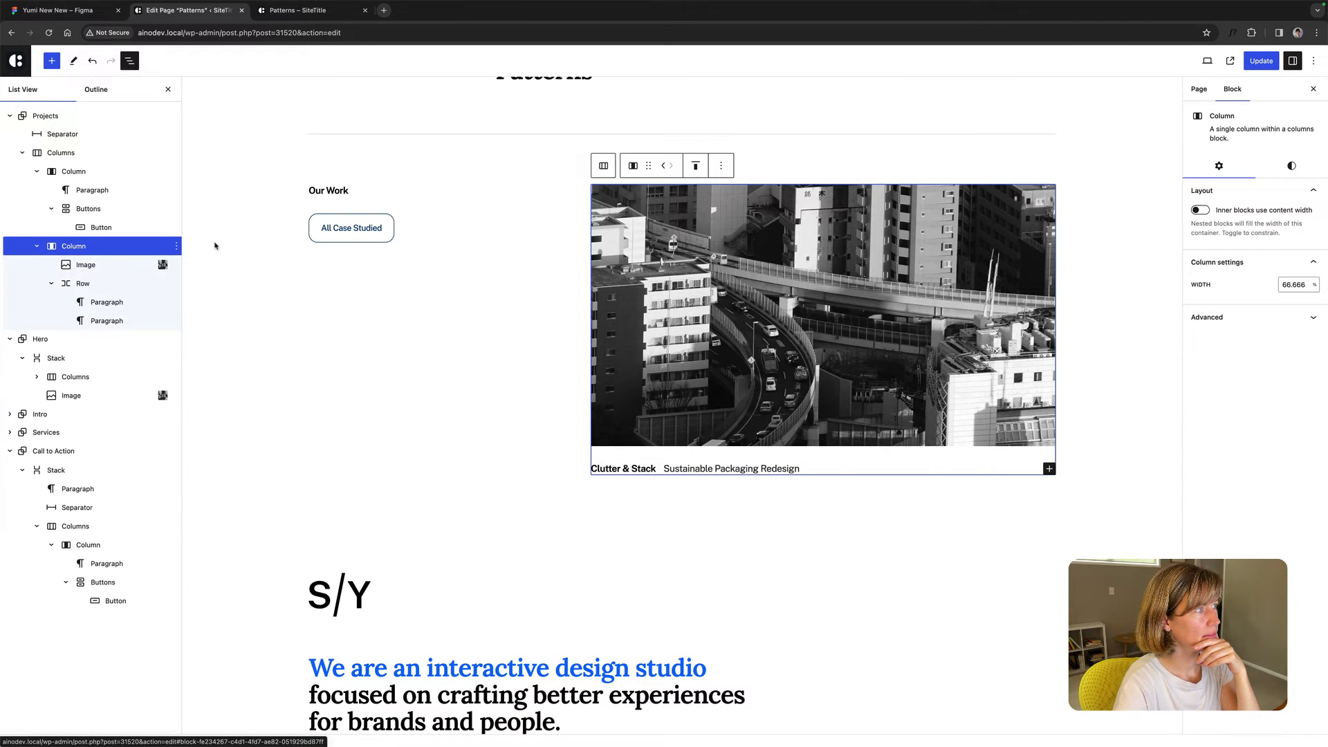
left_click_drag(34, 247, 88, 180)
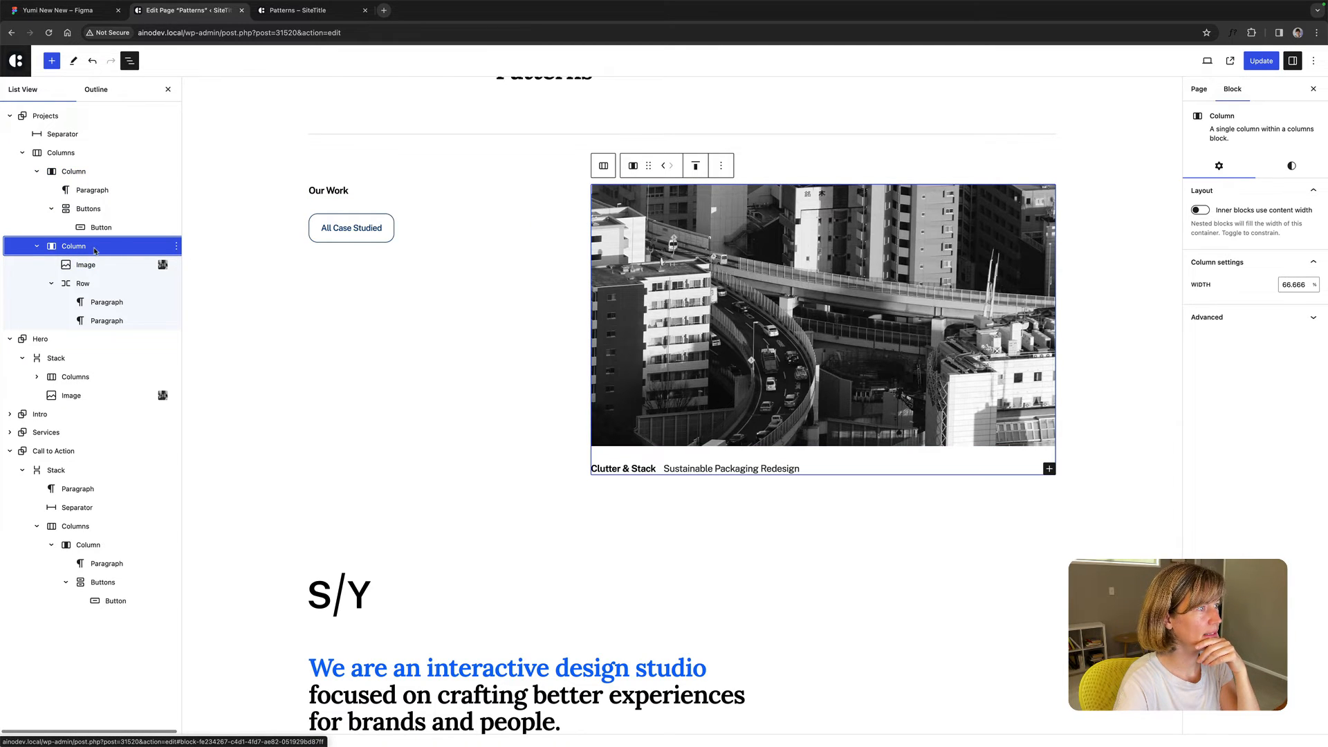
left_click(175, 249)
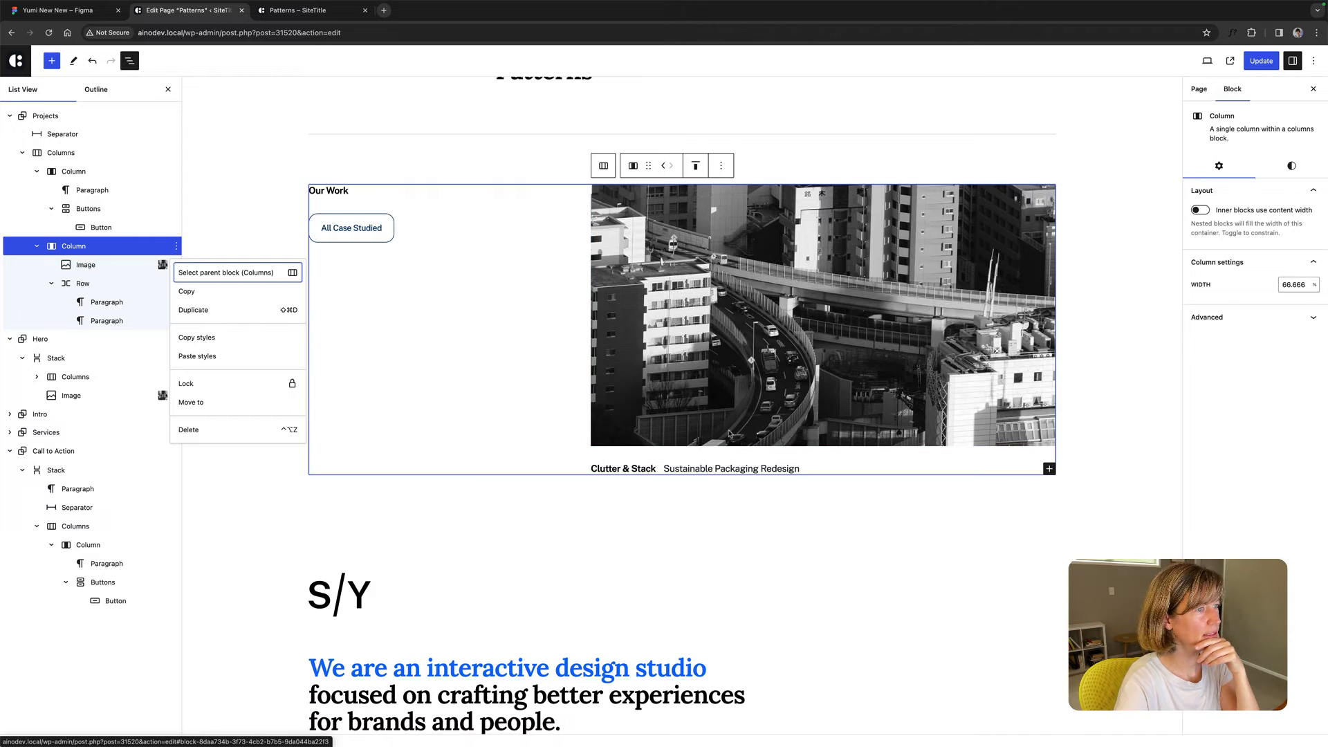
key("Escape")
Insert a Stack group block before the project image in the wide Projects column.
left_click(69, 267)
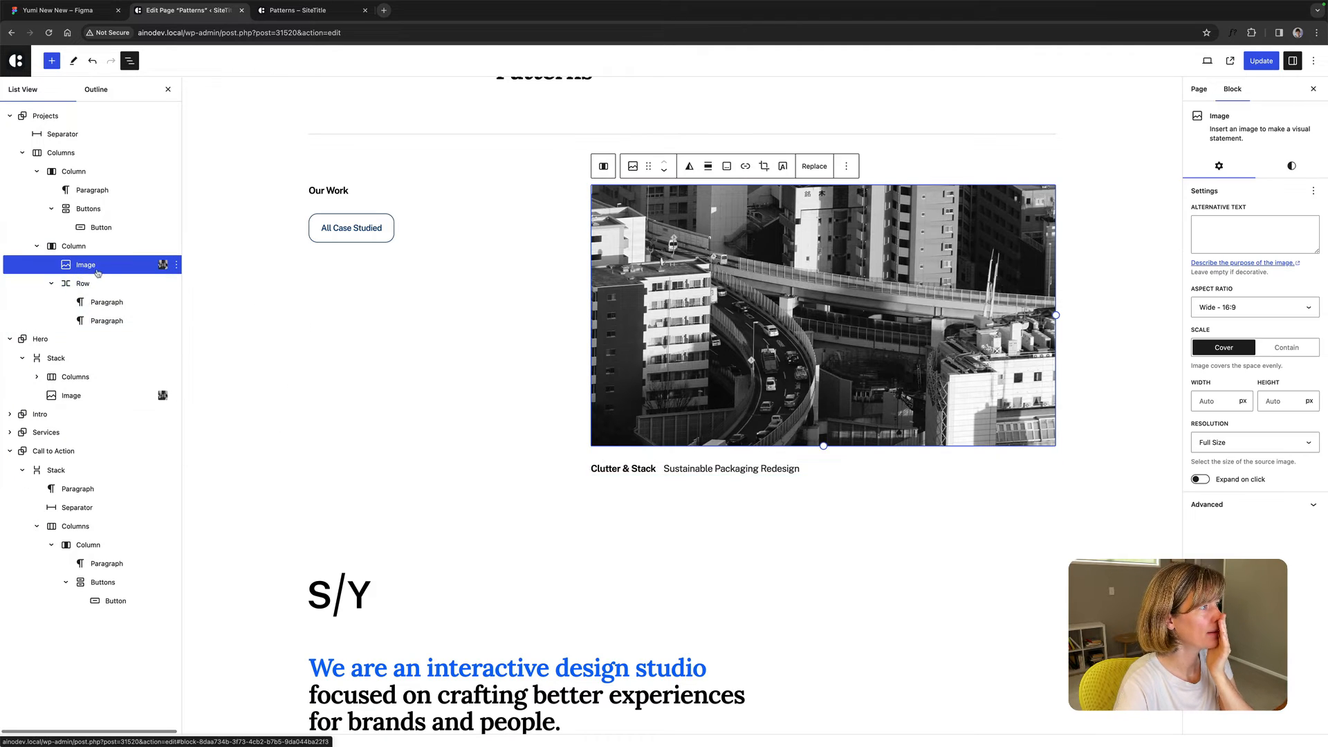
left_click(52, 284)
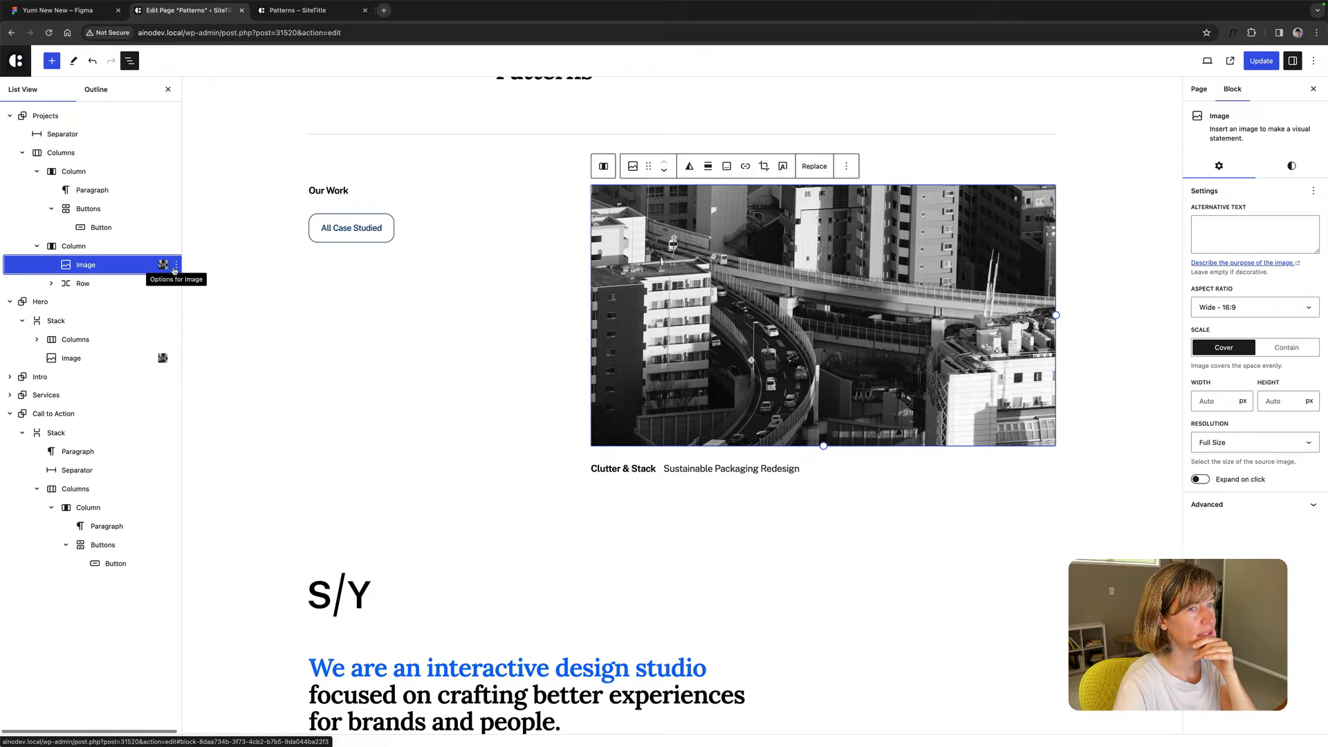
scroll(182, 271, "right", 1)
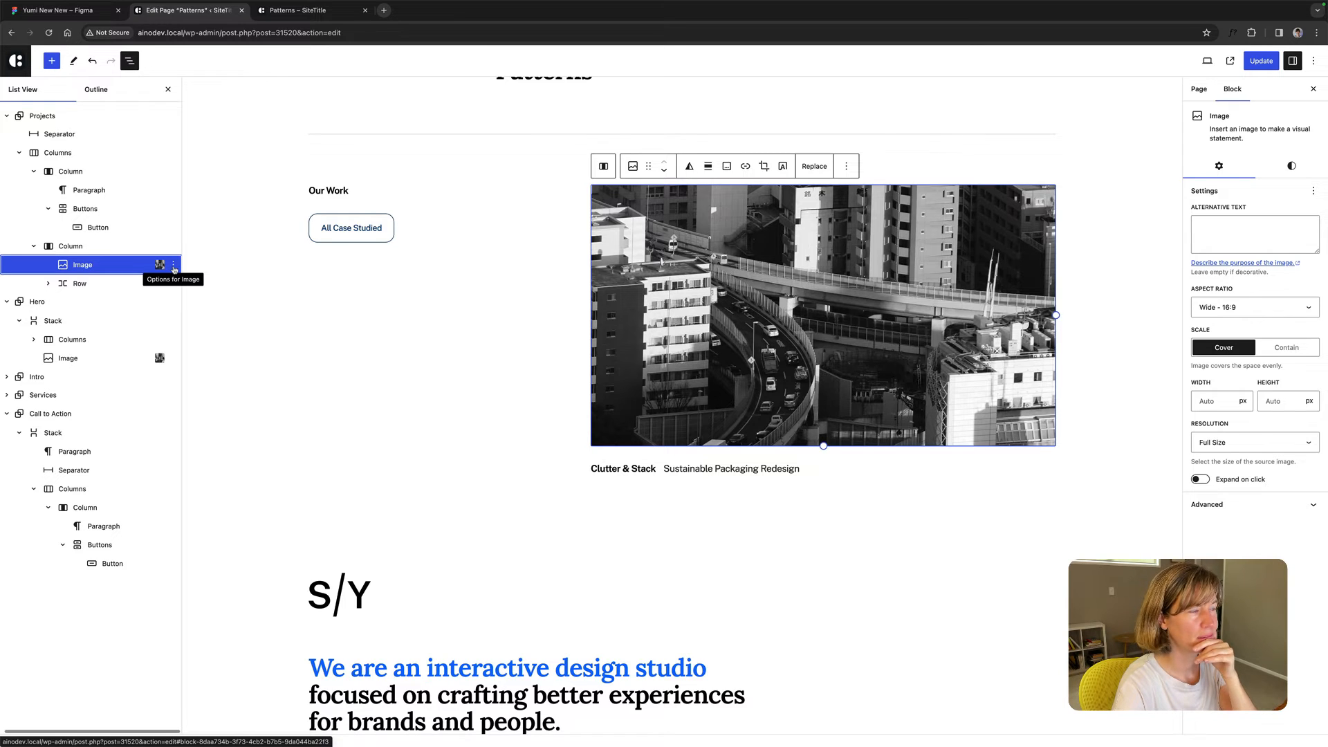
left_click(174, 266)
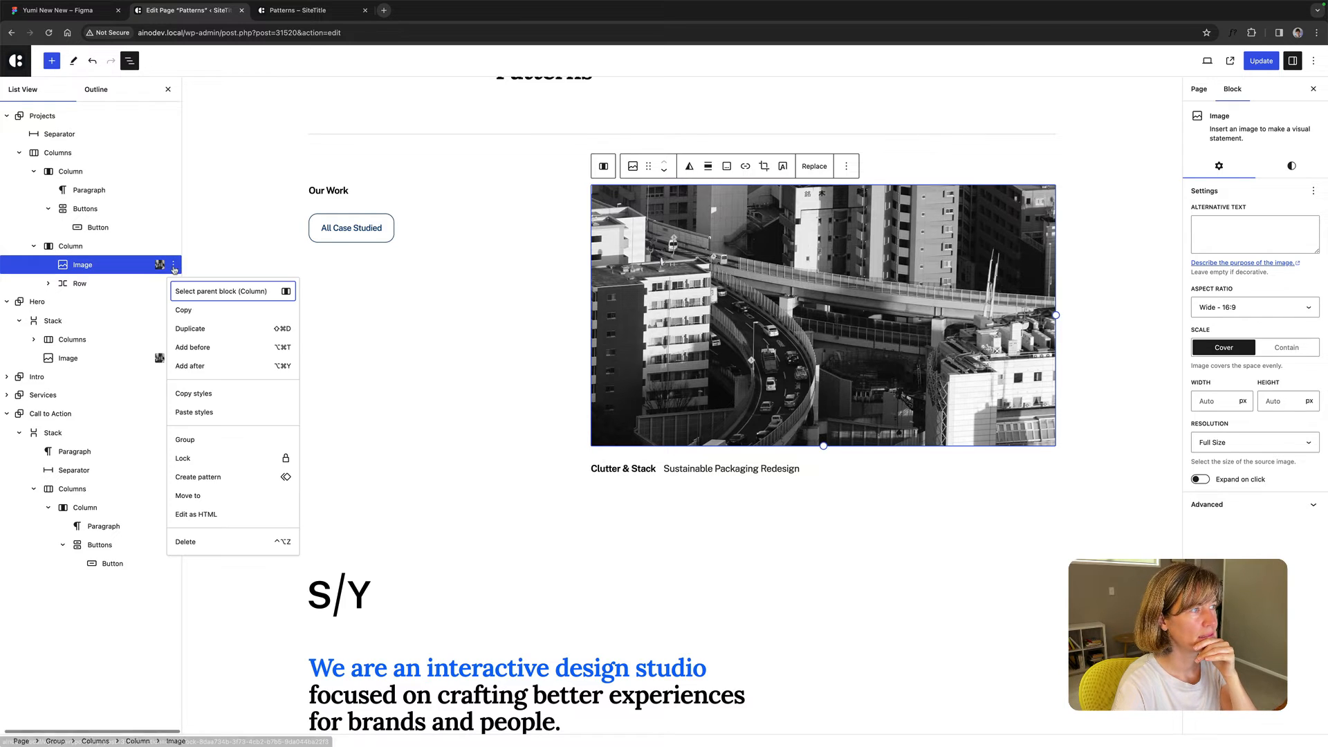
left_click(201, 348)
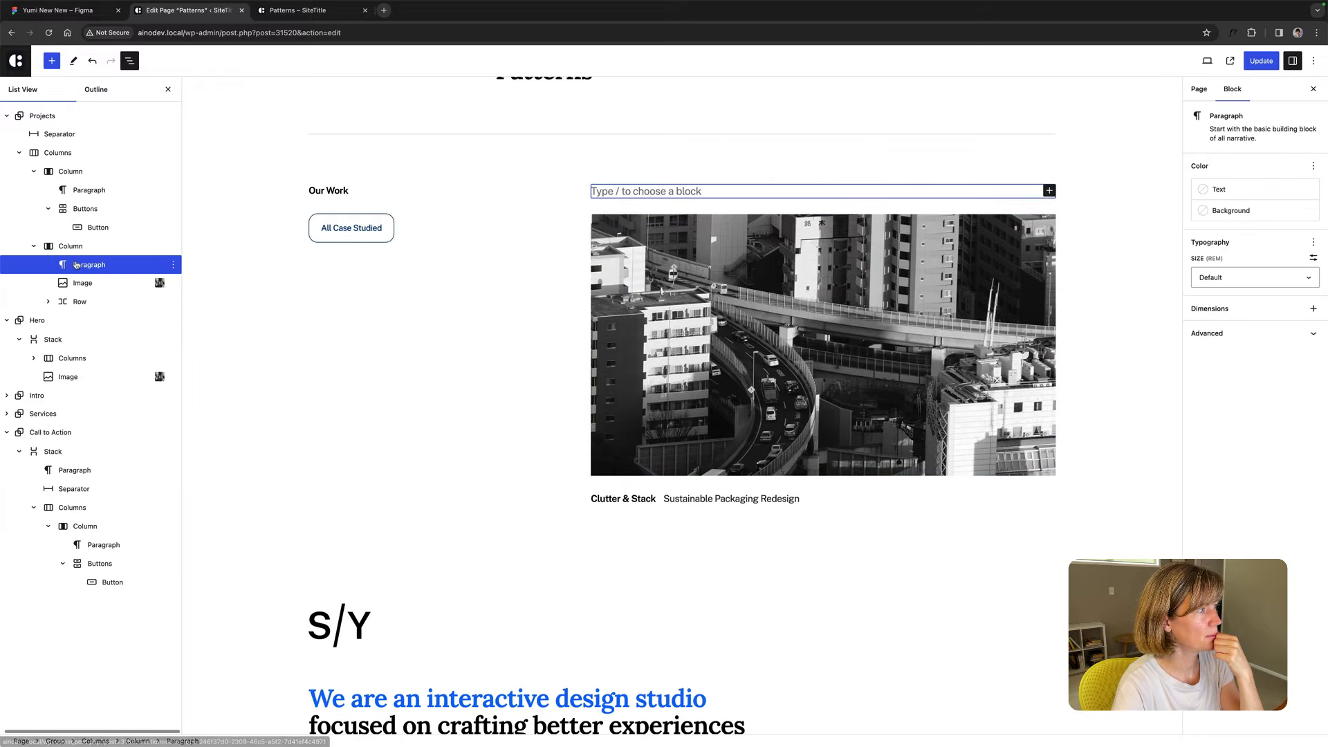
left_click(1050, 190)
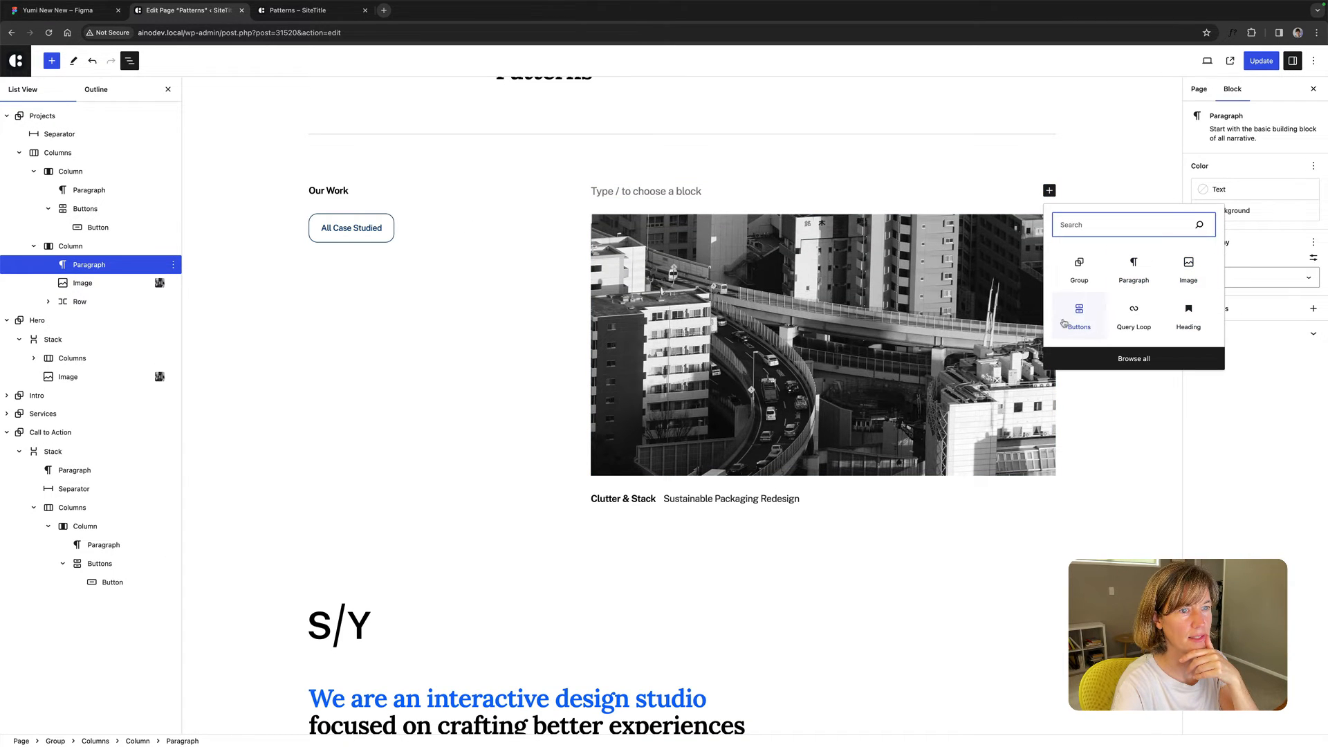
left_click(1080, 268)
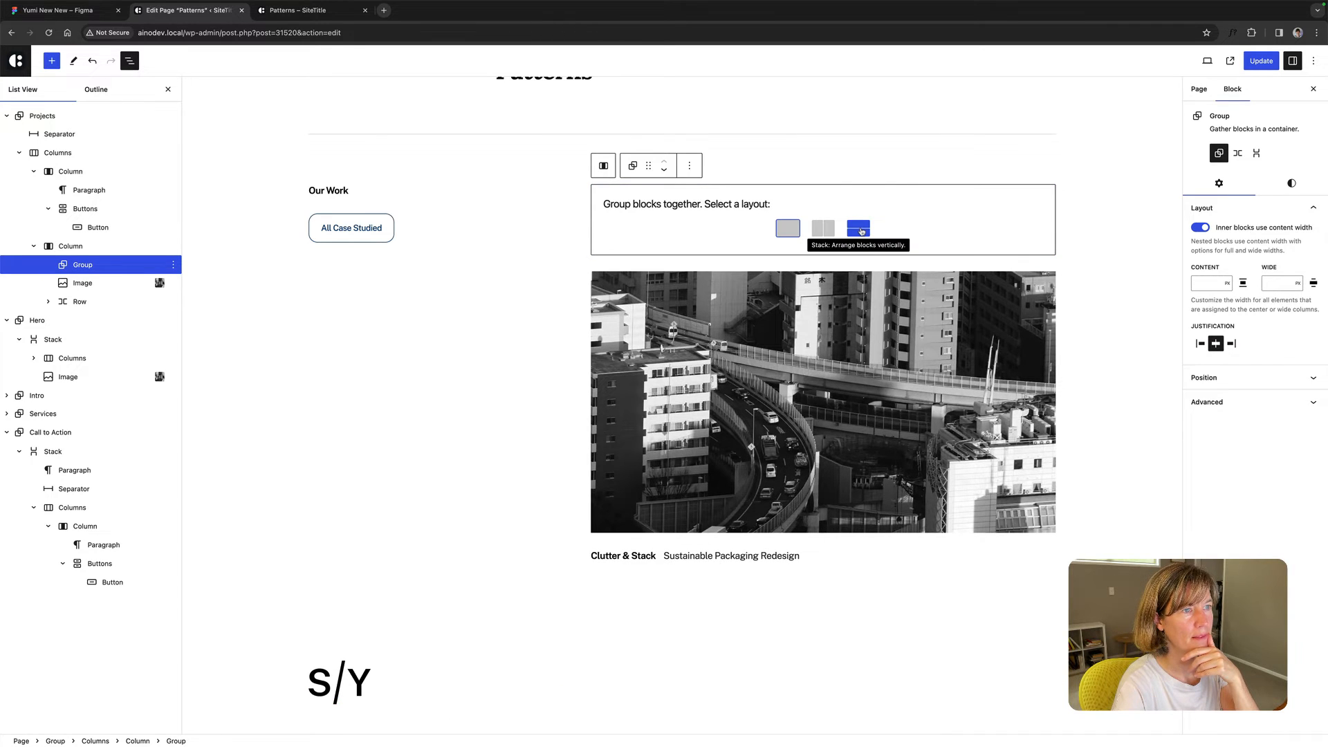
left_click(861, 231)
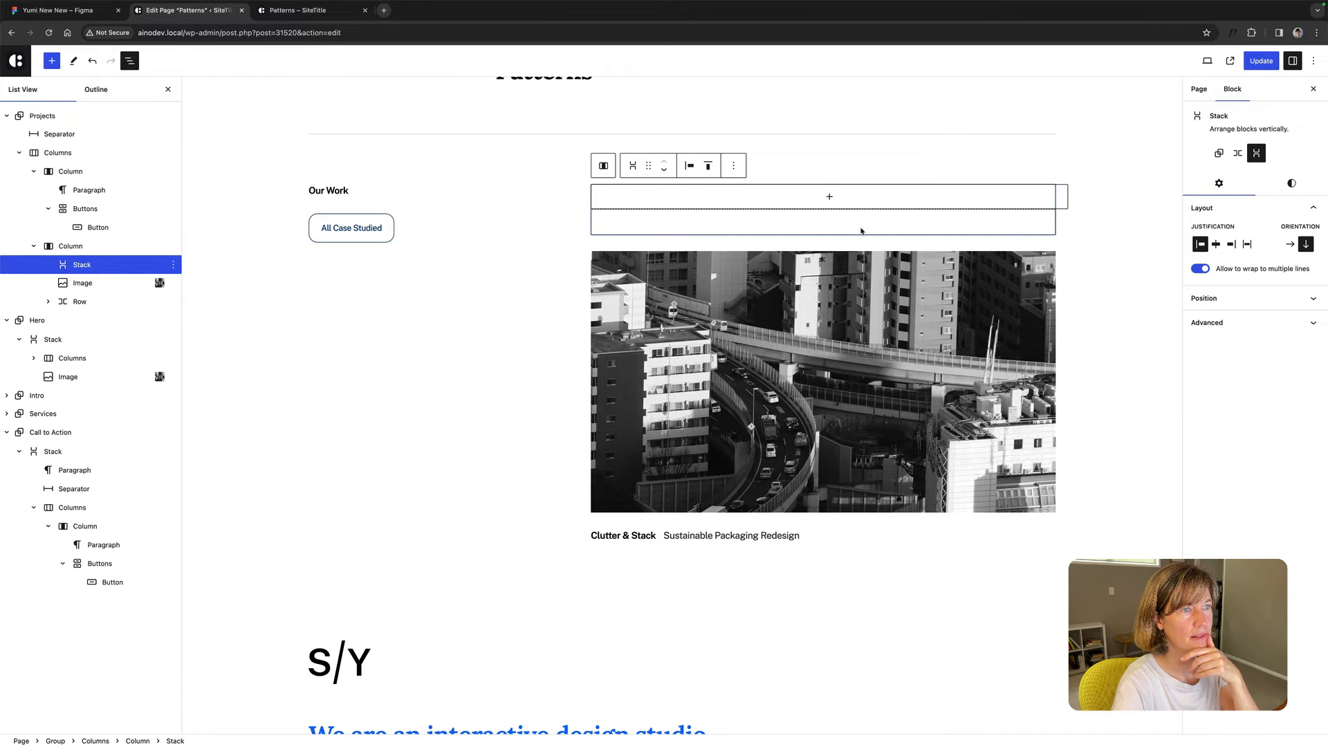
Move the project image and its caption row together into the new Stack.
left_click(101, 283)
left_click(82, 301, "shift")
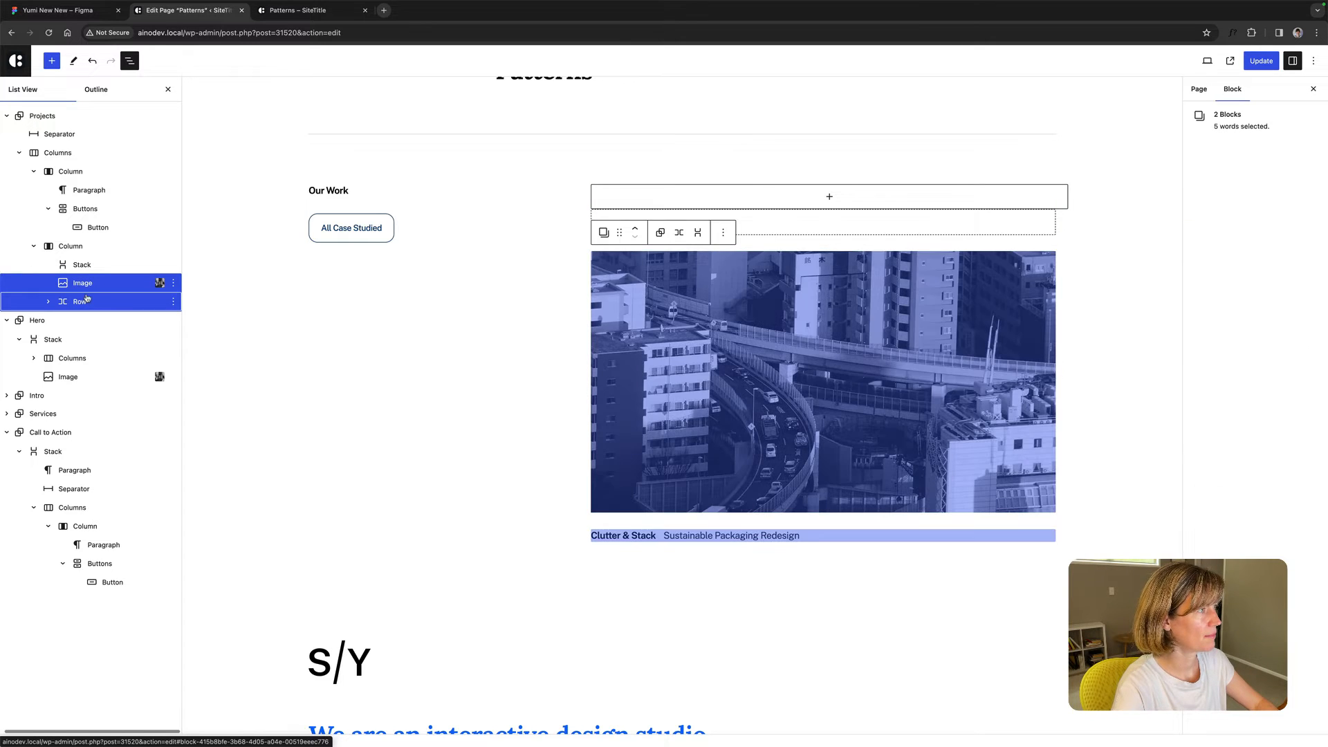
mouse_move(85, 285)
left_mouse_down()
mouse_move(107, 272)
mouse_move(87, 270)
left_mouse_up()
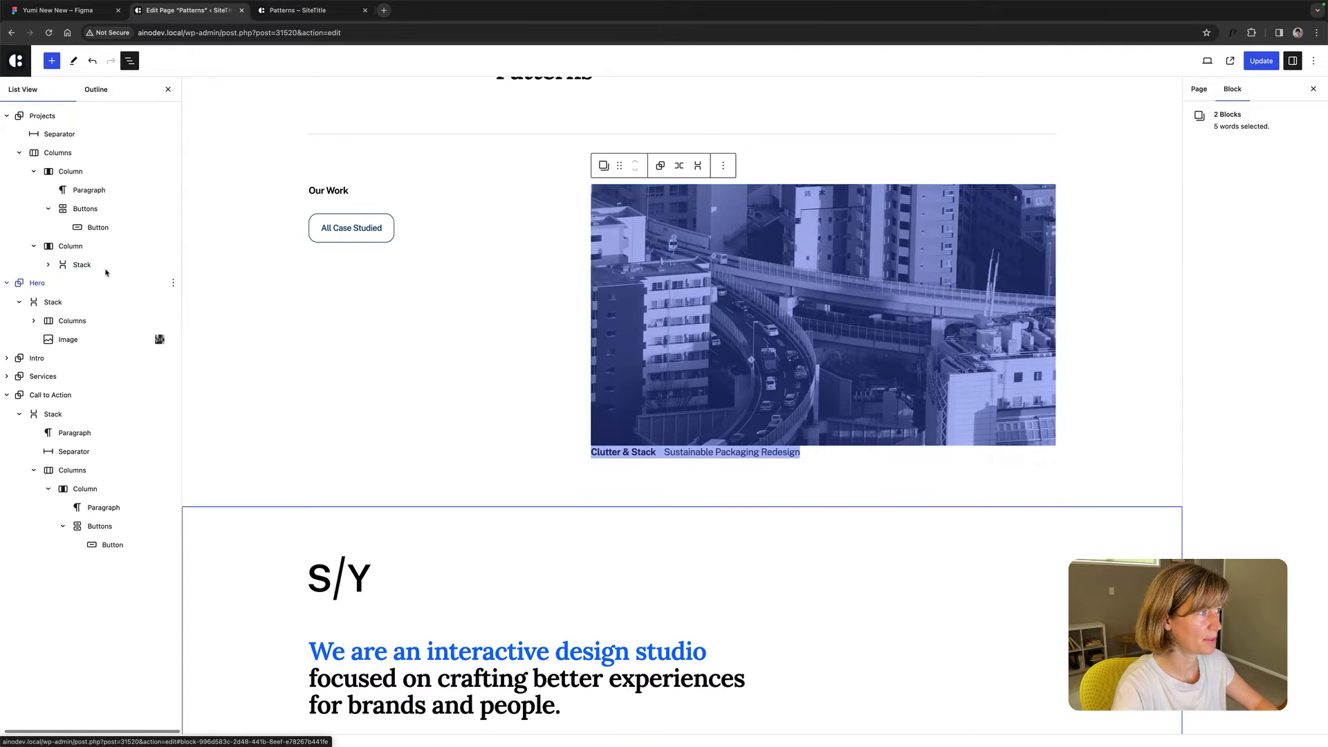
left_click(80, 270)
left_click(49, 265)
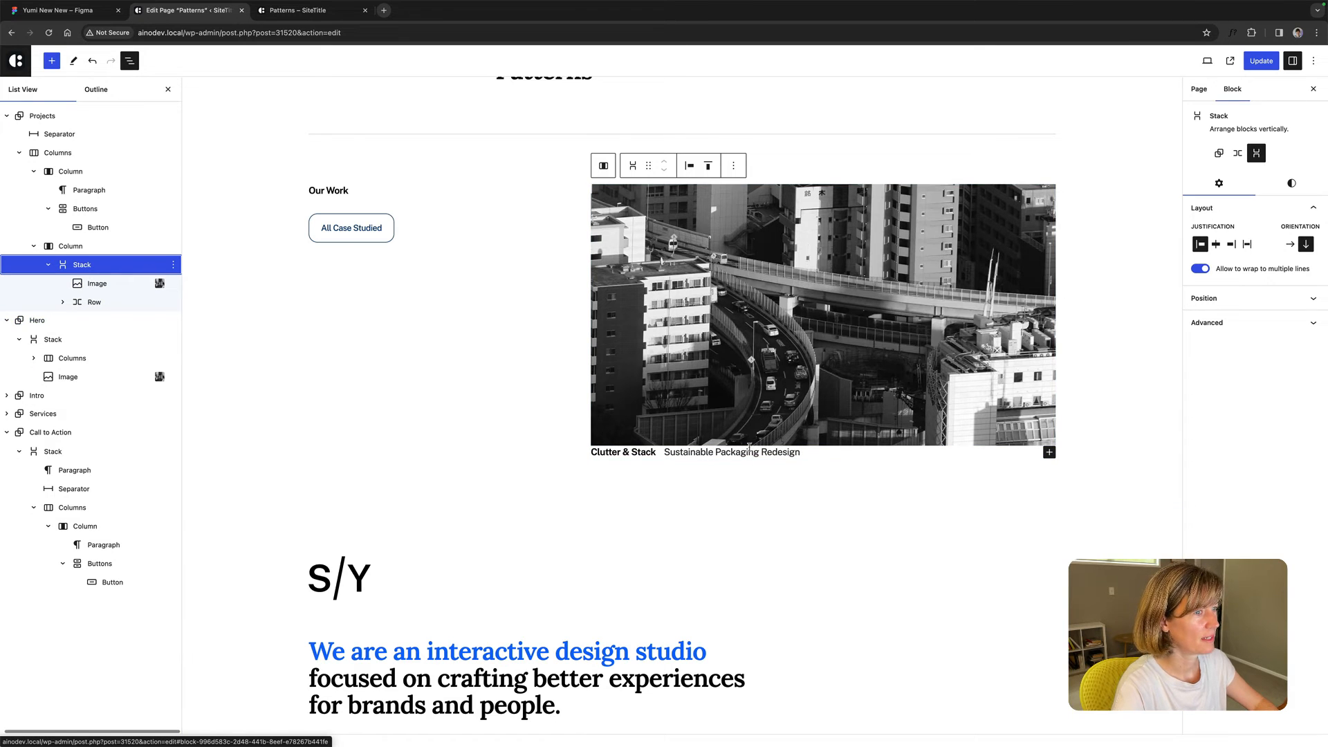
Increase the block spacing of the column holding the project Stack to a preset larger than 64px.
left_click(97, 248)
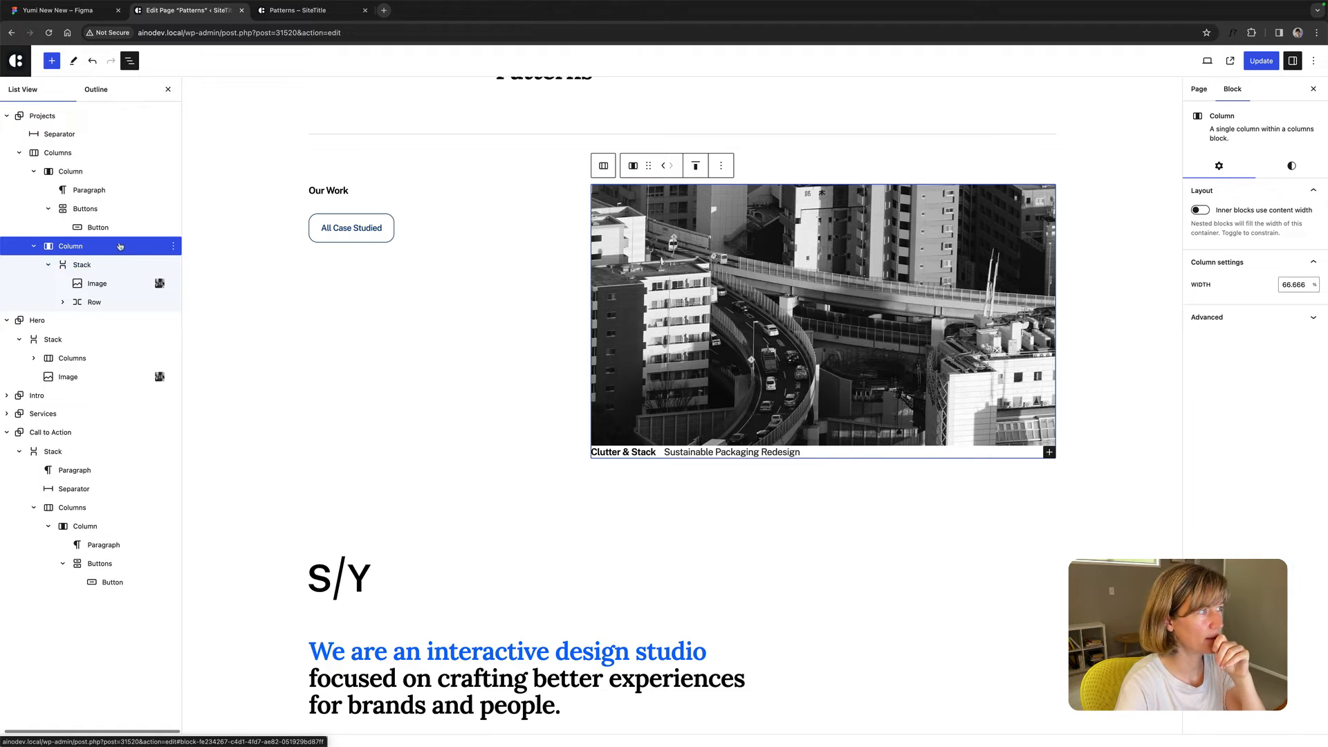
left_click(1291, 168)
left_click(1251, 433)
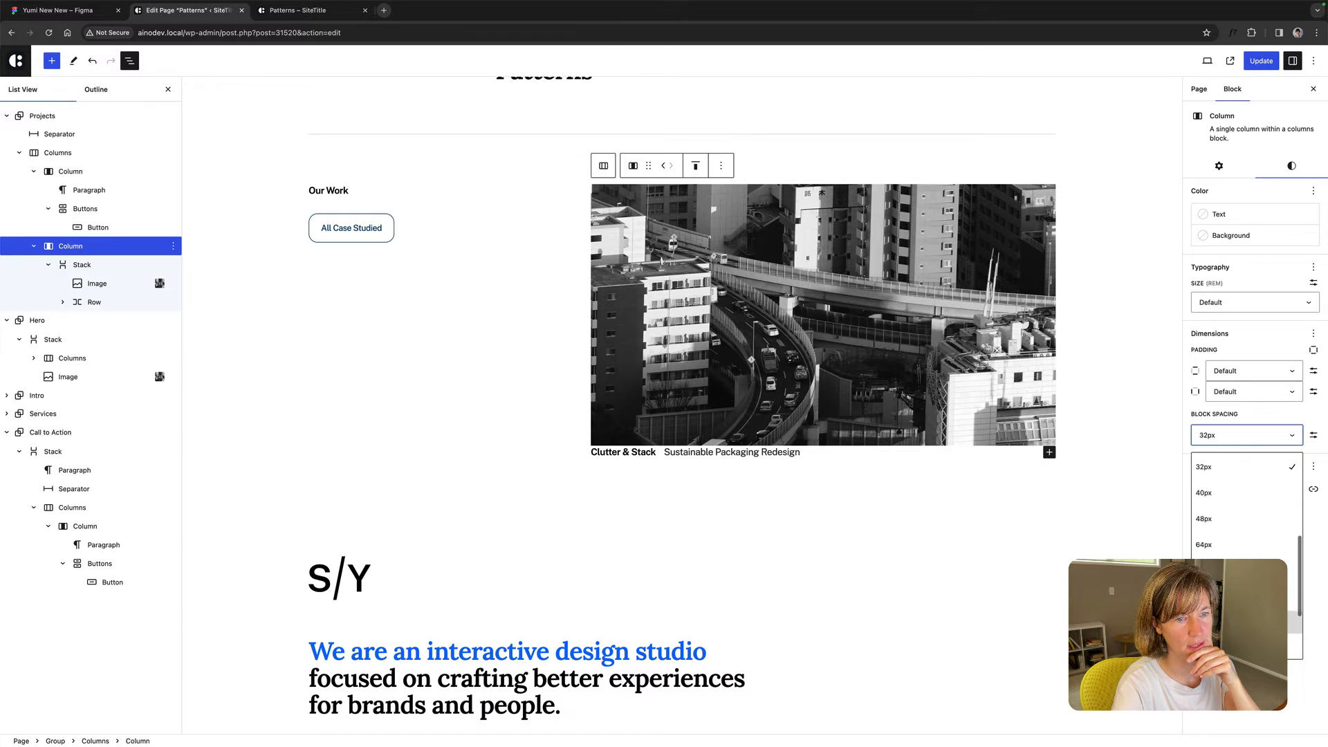
left_click(1238, 633)
Duplicate the project Stack containing the image and caption row.
left_click(160, 264)
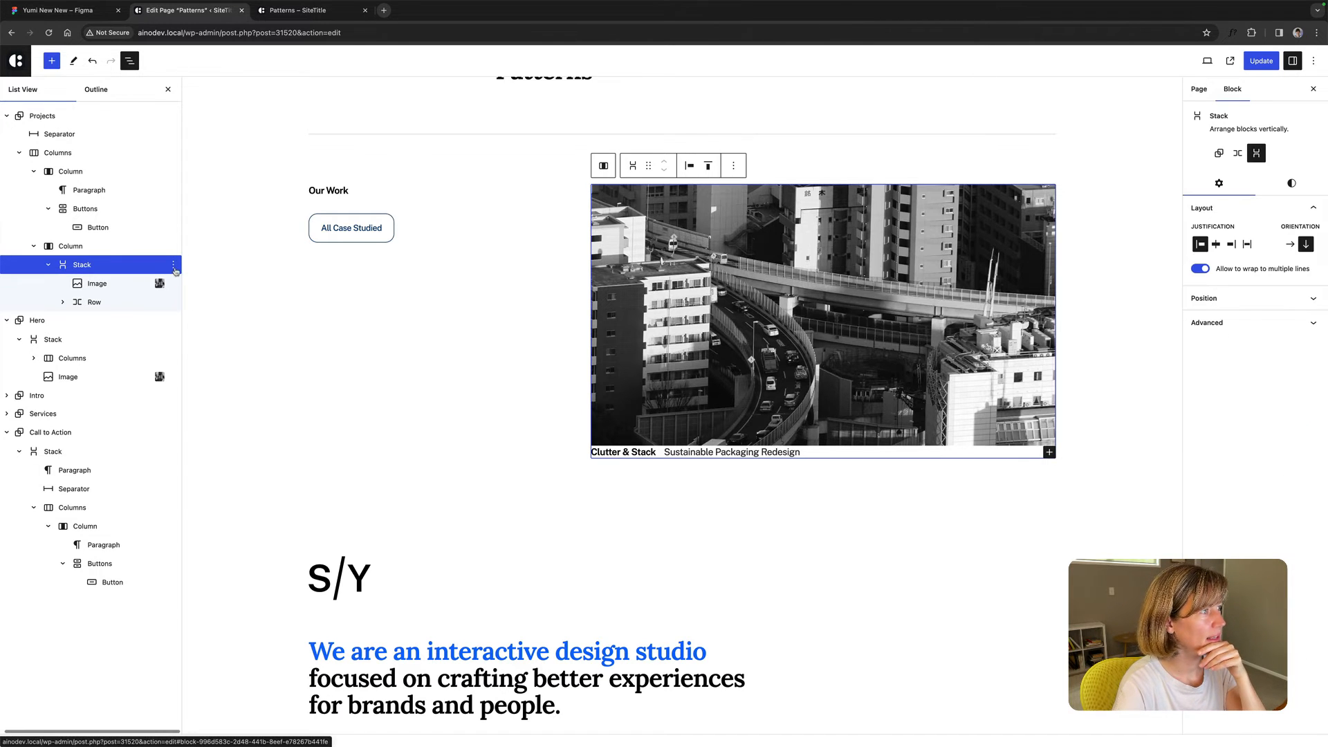
left_click(173, 264)
left_click(200, 329)
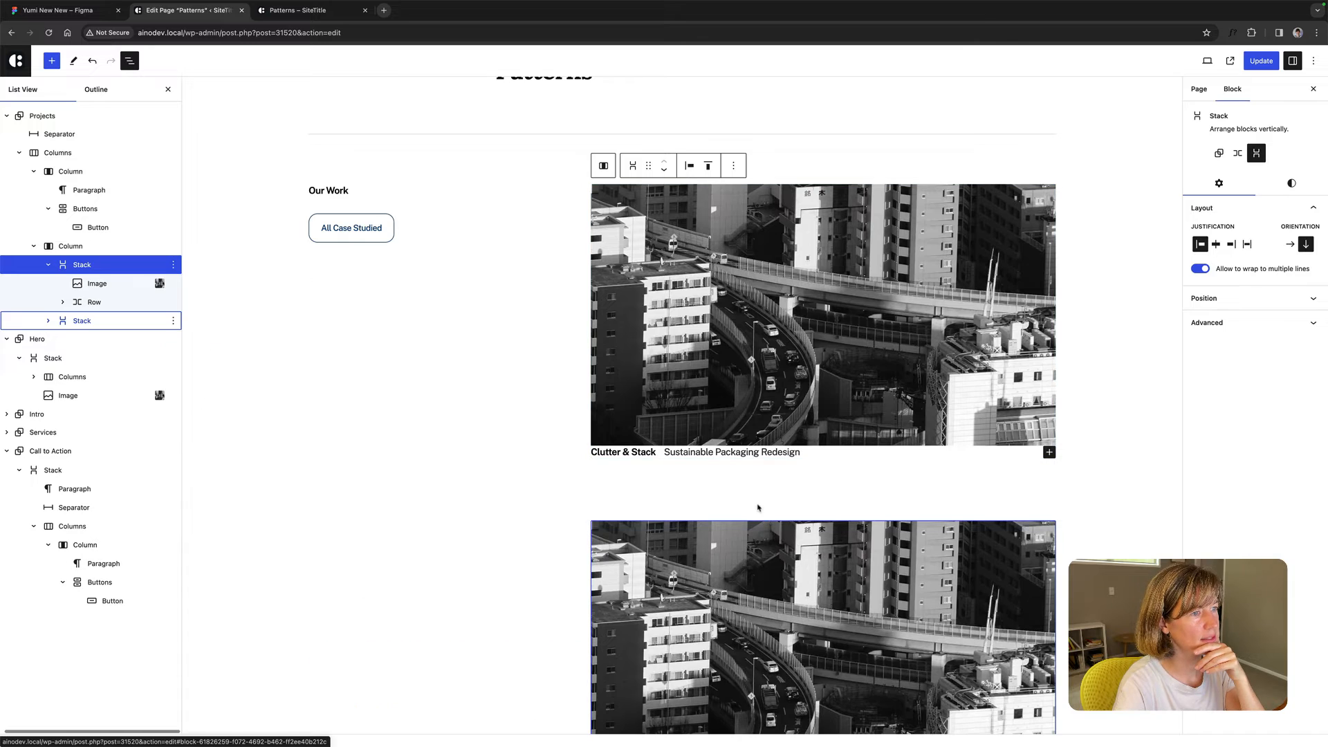
Set only the top padding of the first project's caption row to 32px.
left_click(106, 303)
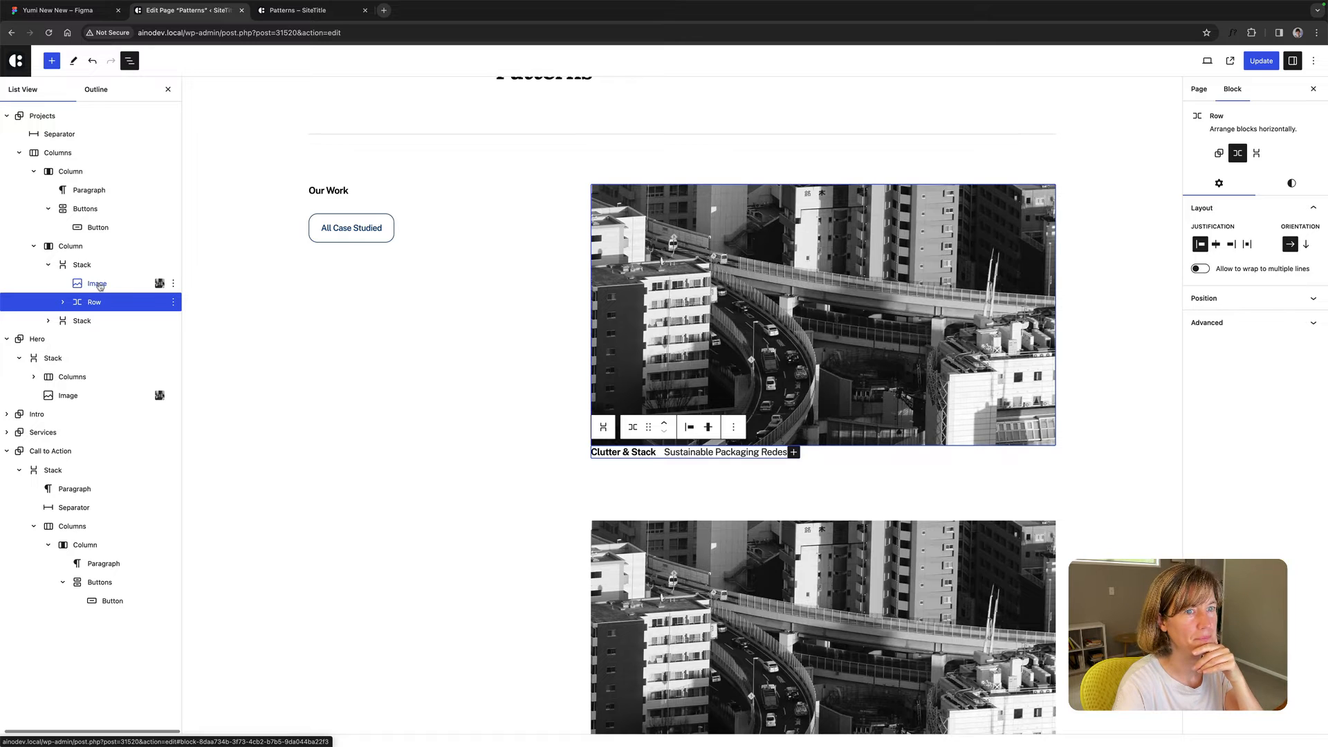
left_click(99, 285)
left_click(104, 304)
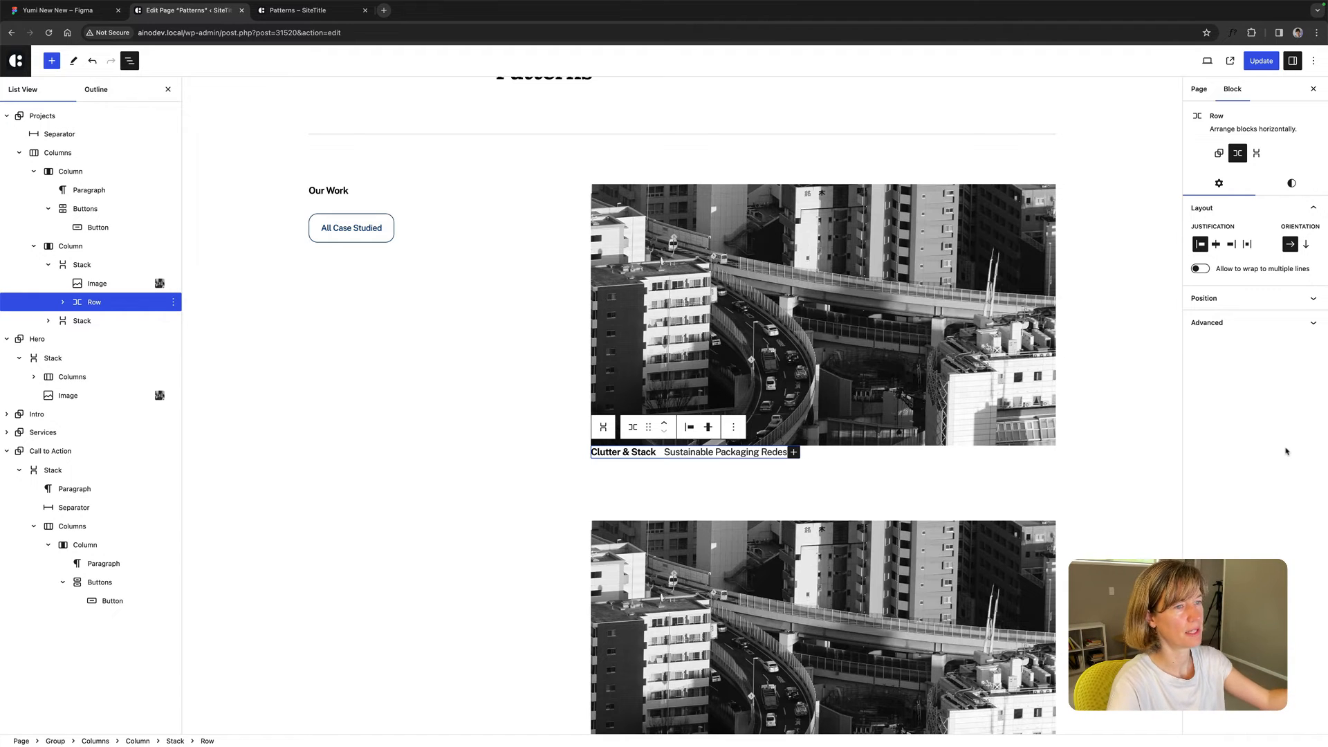
left_click(1269, 186)
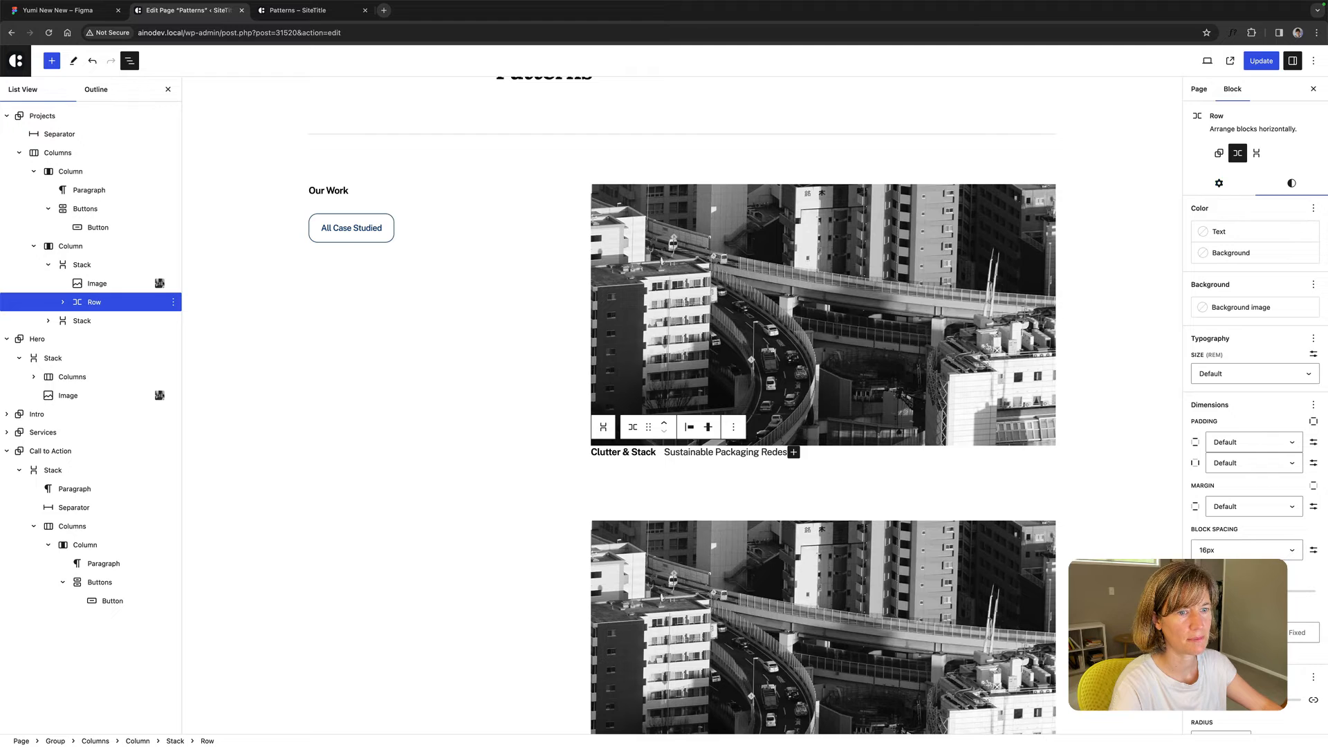
left_click(1215, 551)
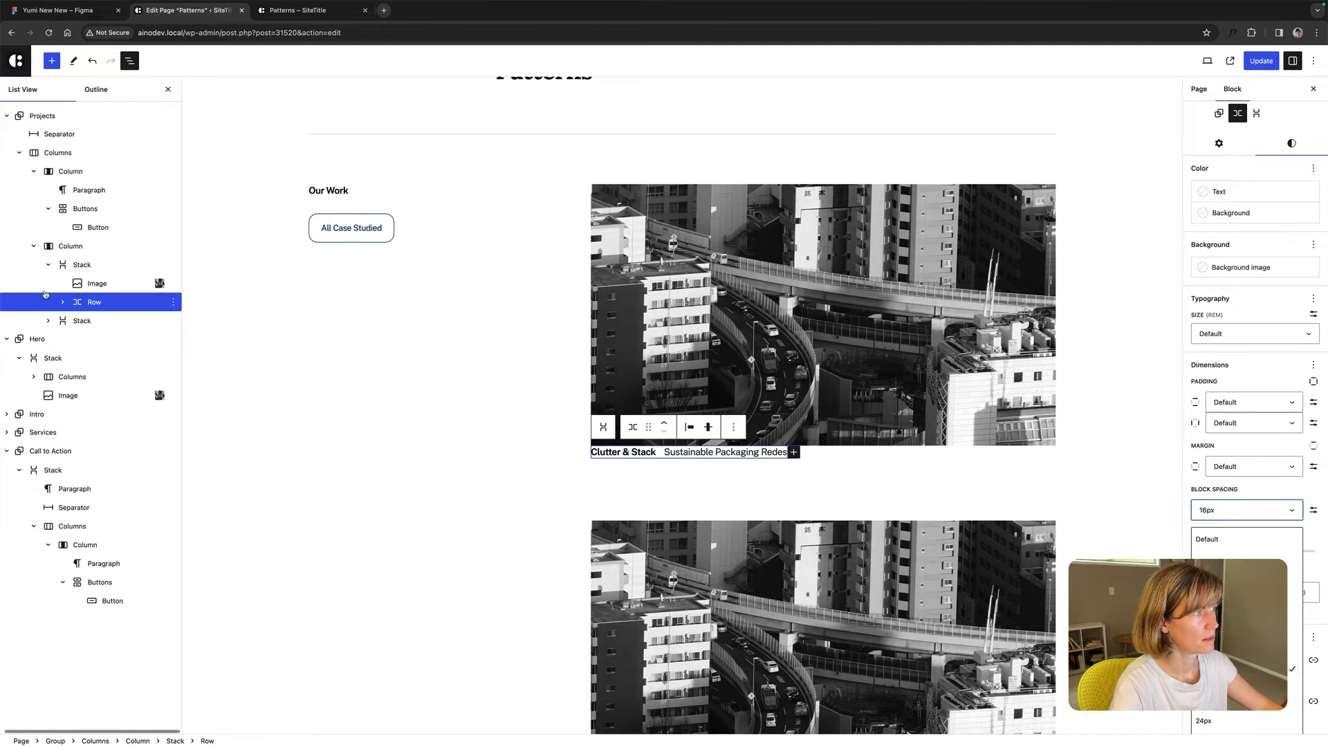
left_click(94, 303)
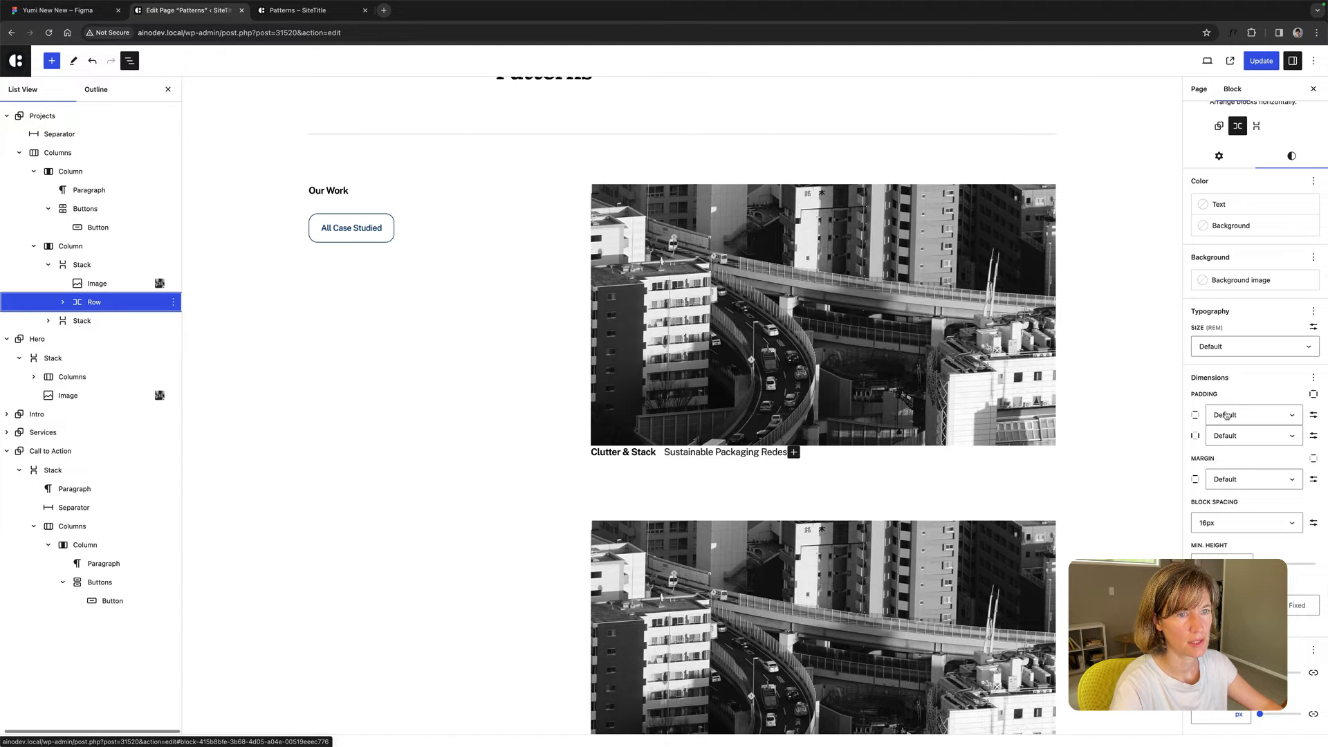
left_click(1314, 394)
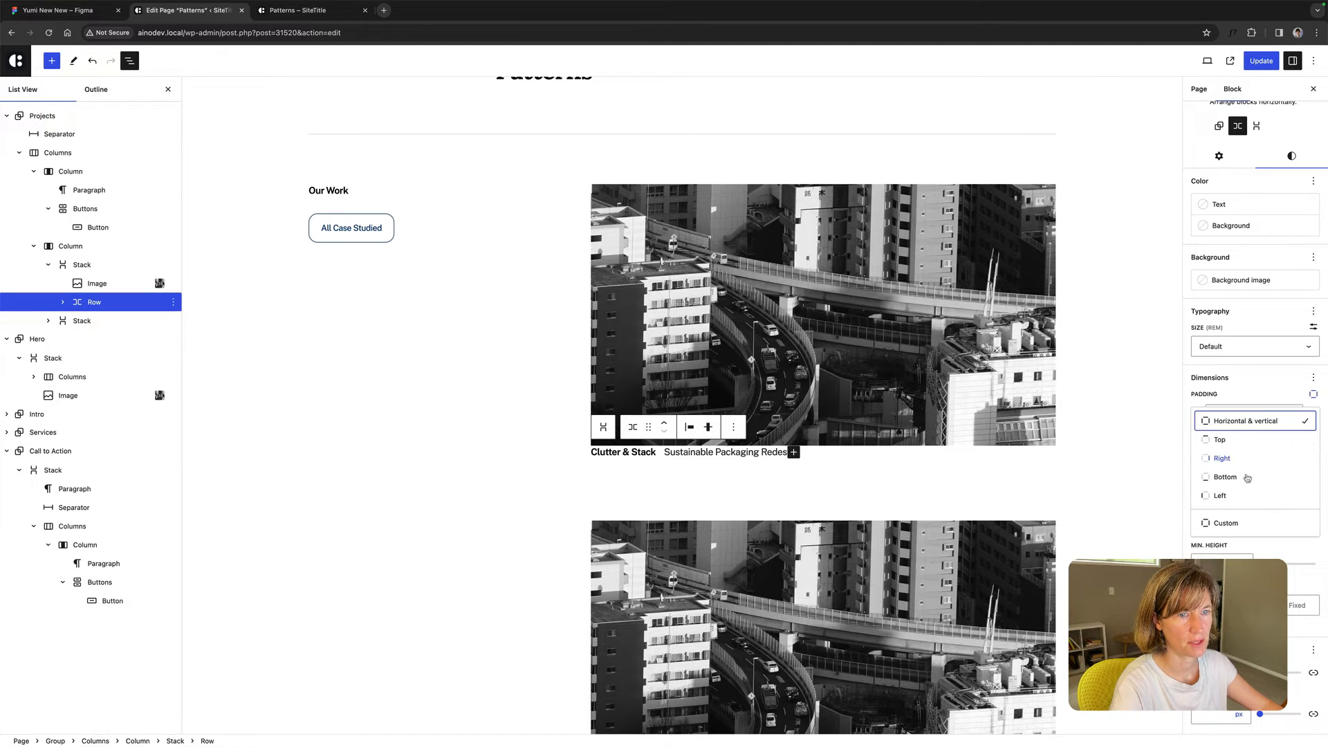
left_click(1243, 440)
left_click(1235, 445)
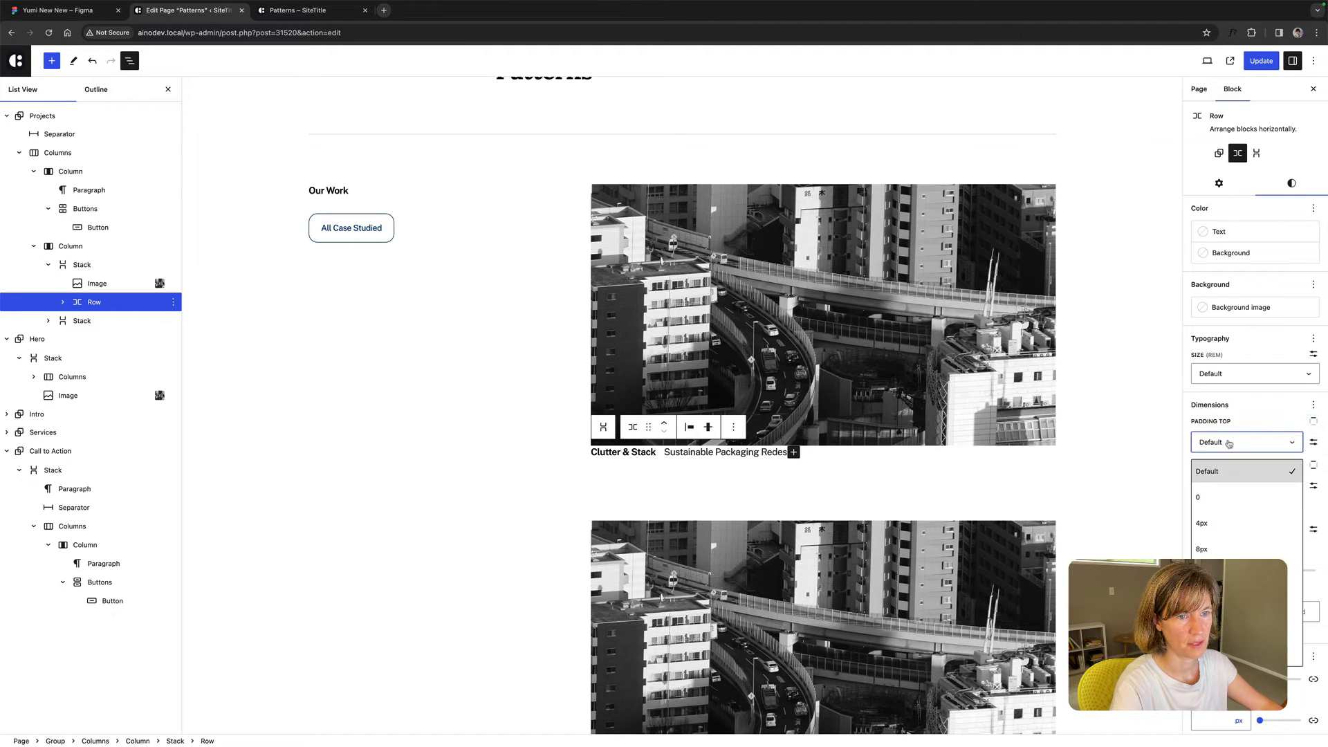
scroll(1235, 548, "down", 3)
left_click(1235, 547)
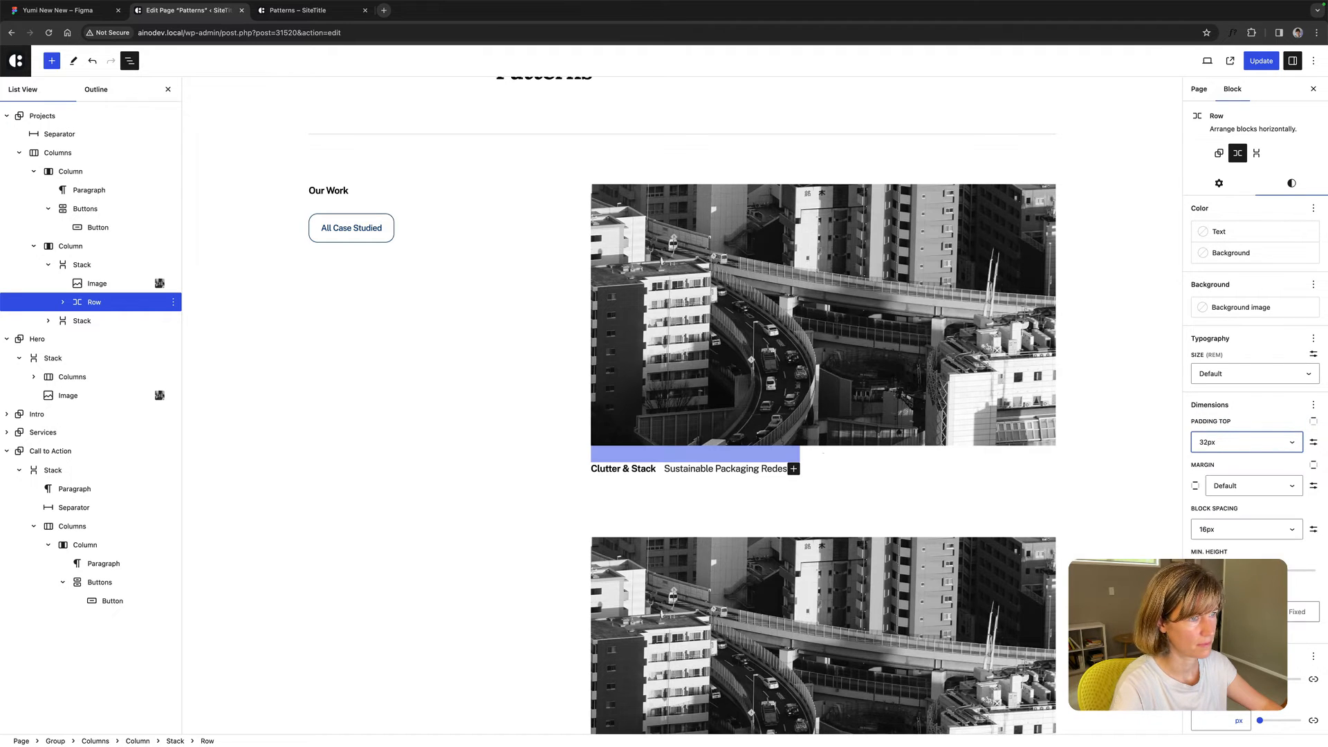
scroll(699, 462, "down", 1)
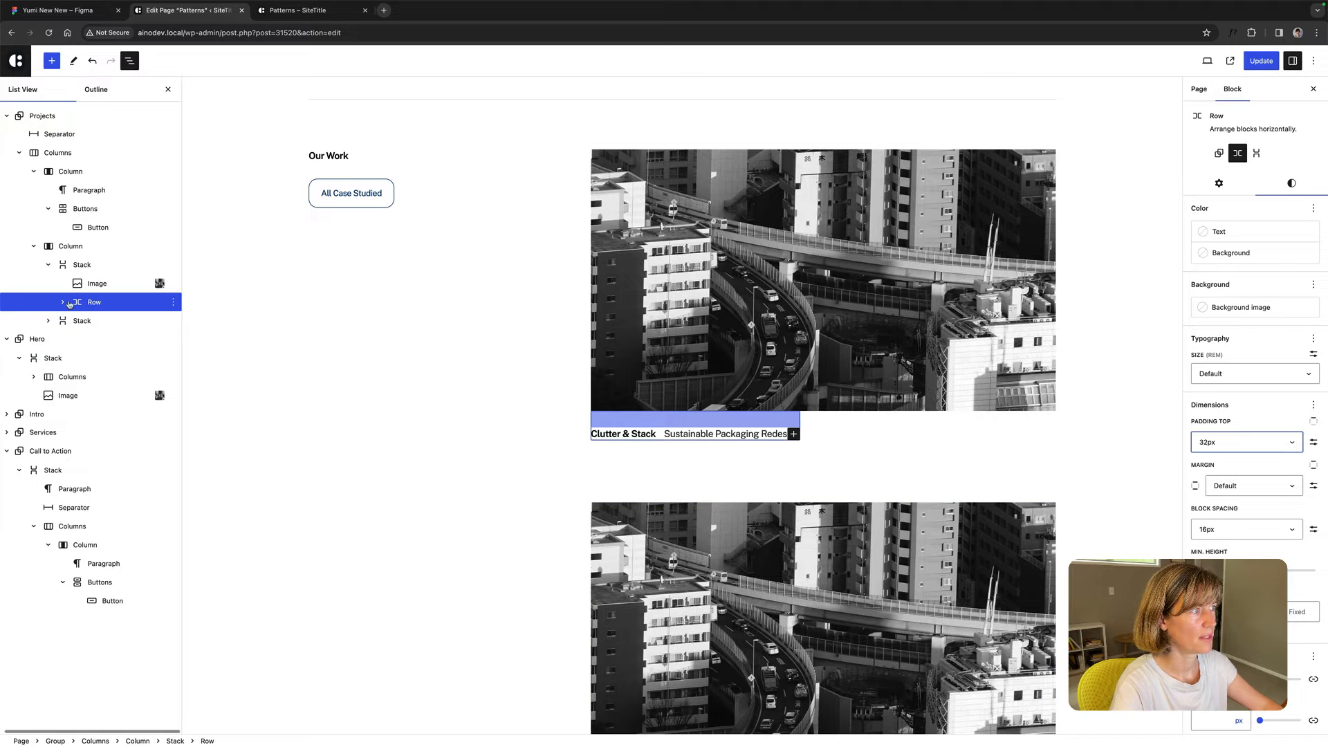
Review the caption row's layout, position and dimension settings.
left_click(95, 302)
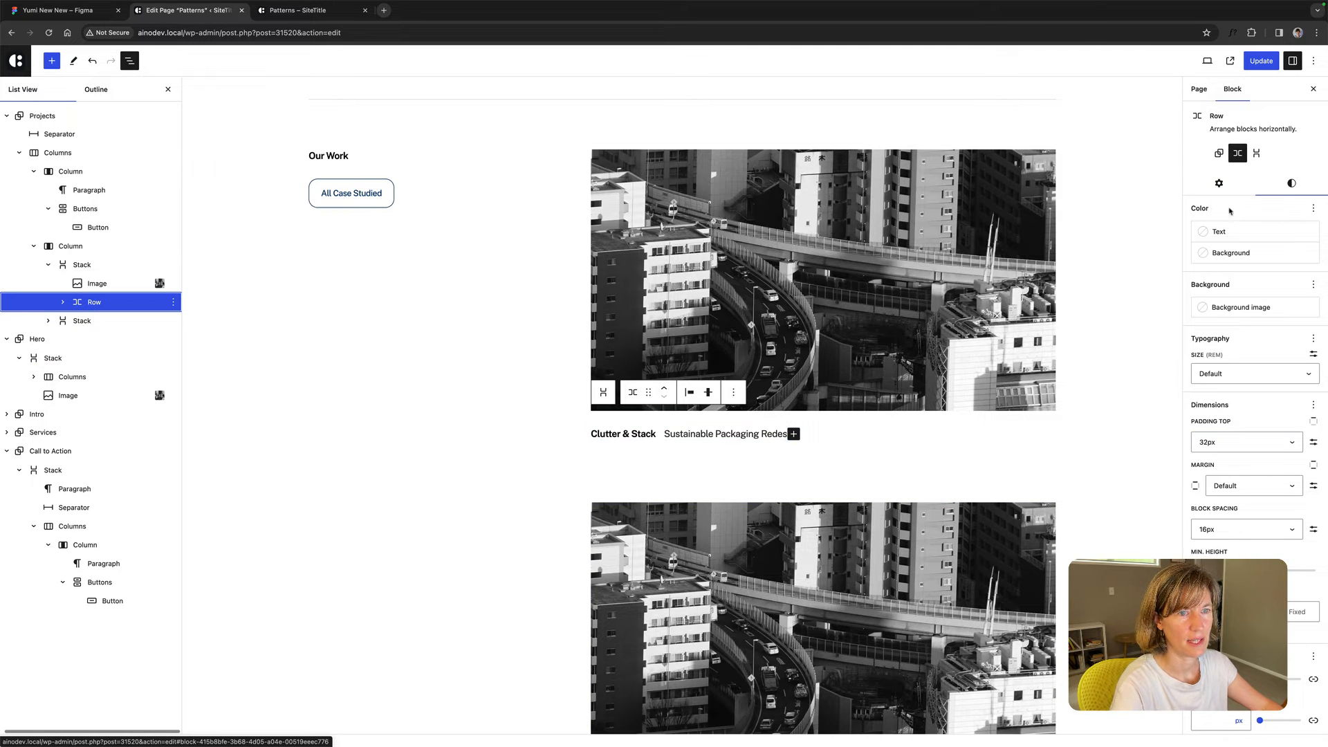
left_click(1219, 183)
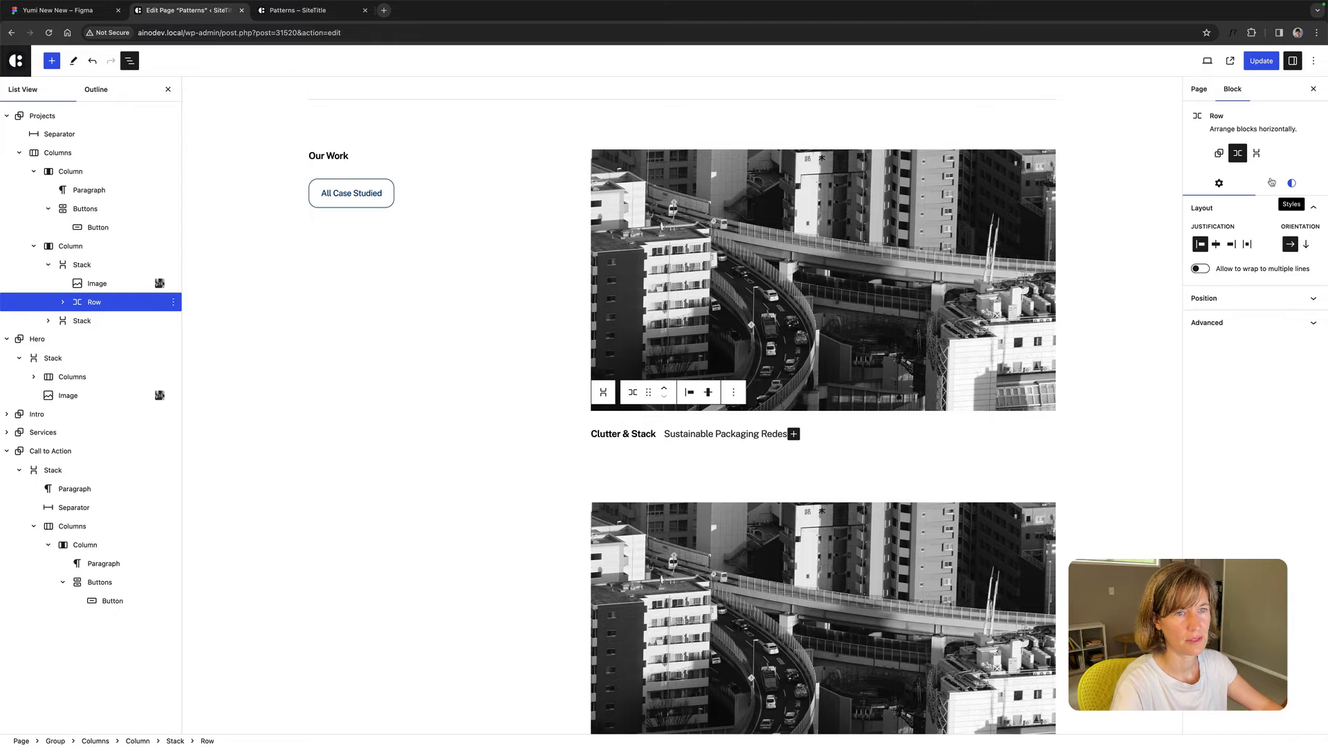
left_click(1251, 298)
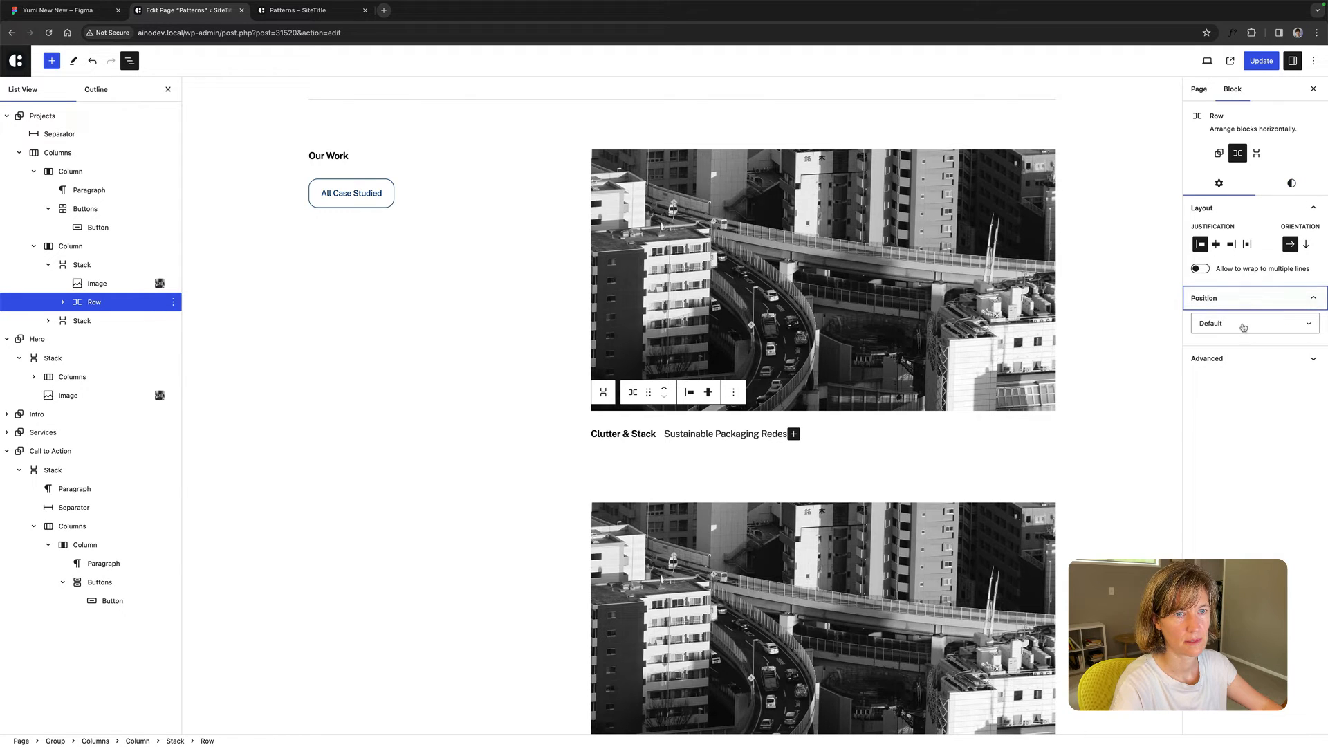
left_click(1243, 325)
left_click(1244, 328)
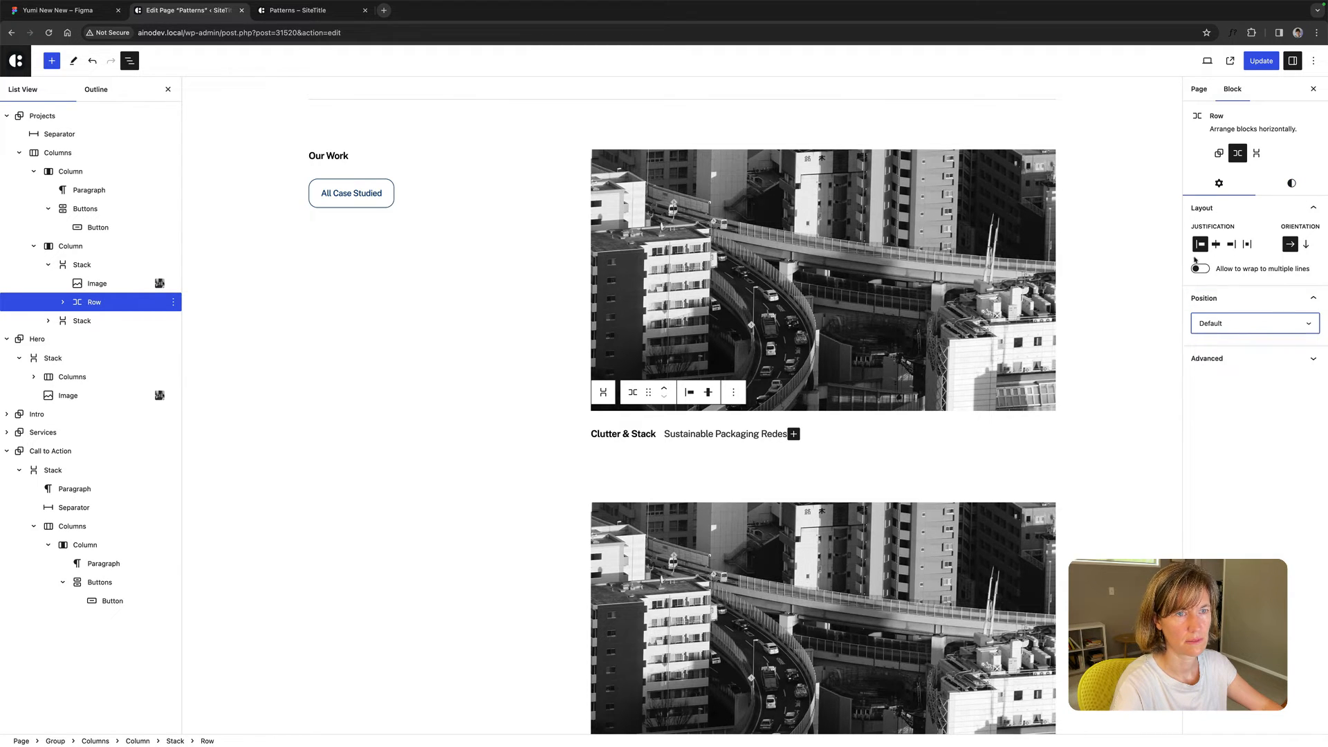
left_click(1291, 184)
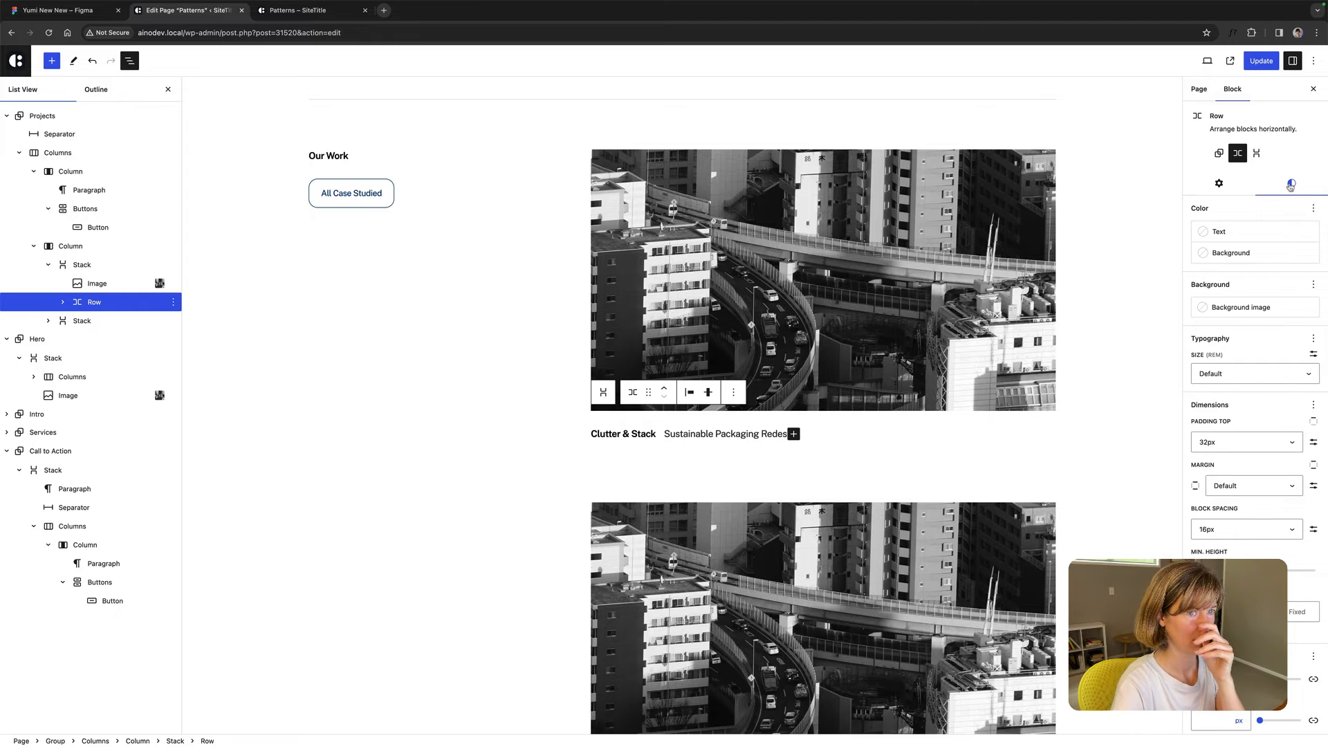
scroll(1306, 329, "down", 1)
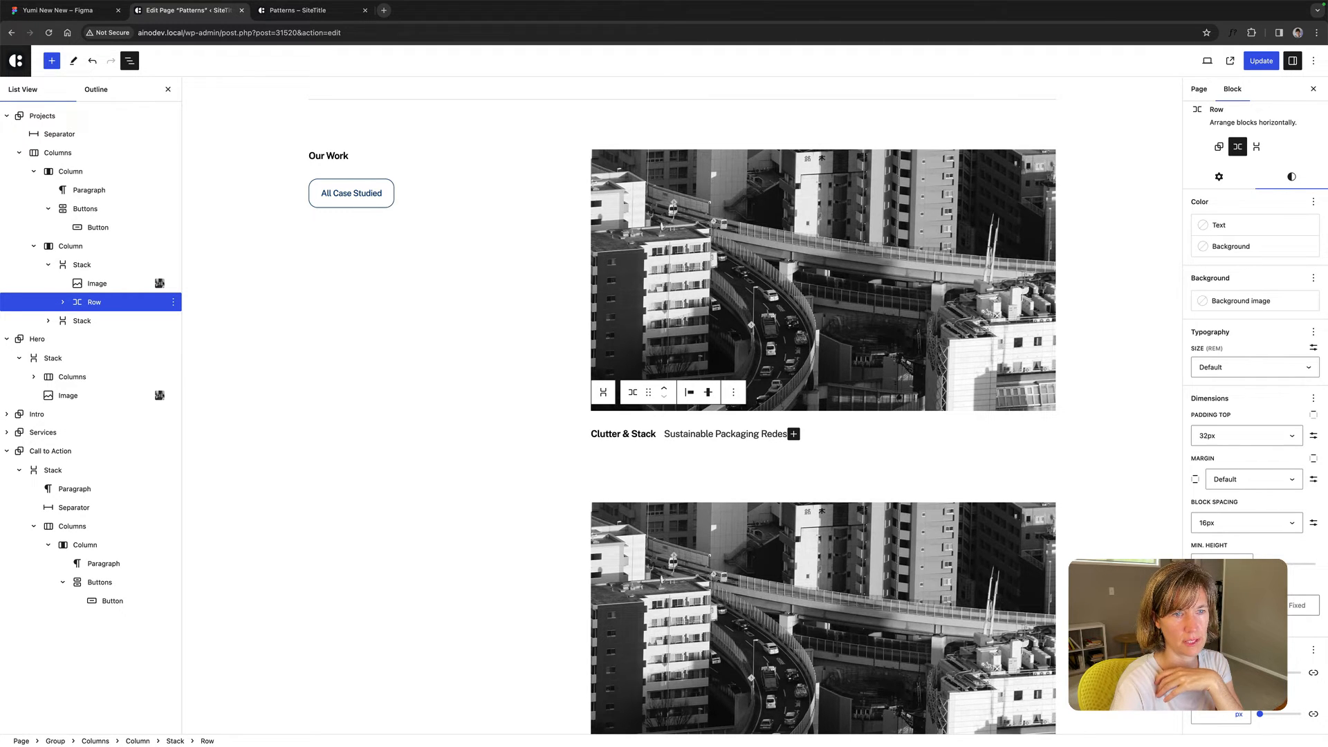
Delete the second project Stack and replace it with a fresh duplicate of the first Stack with the padded caption row.
left_click(94, 284)
left_click(47, 321)
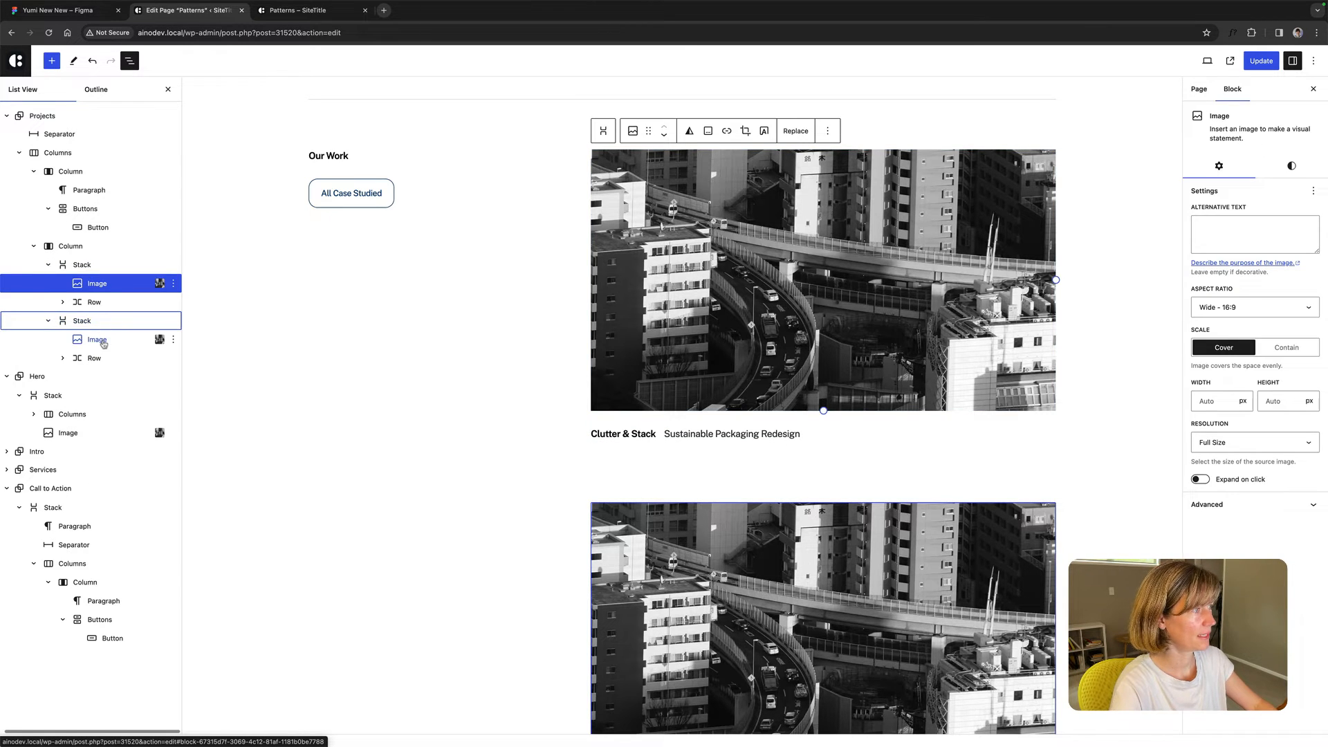
left_click(101, 341)
left_click(109, 356, "shift")
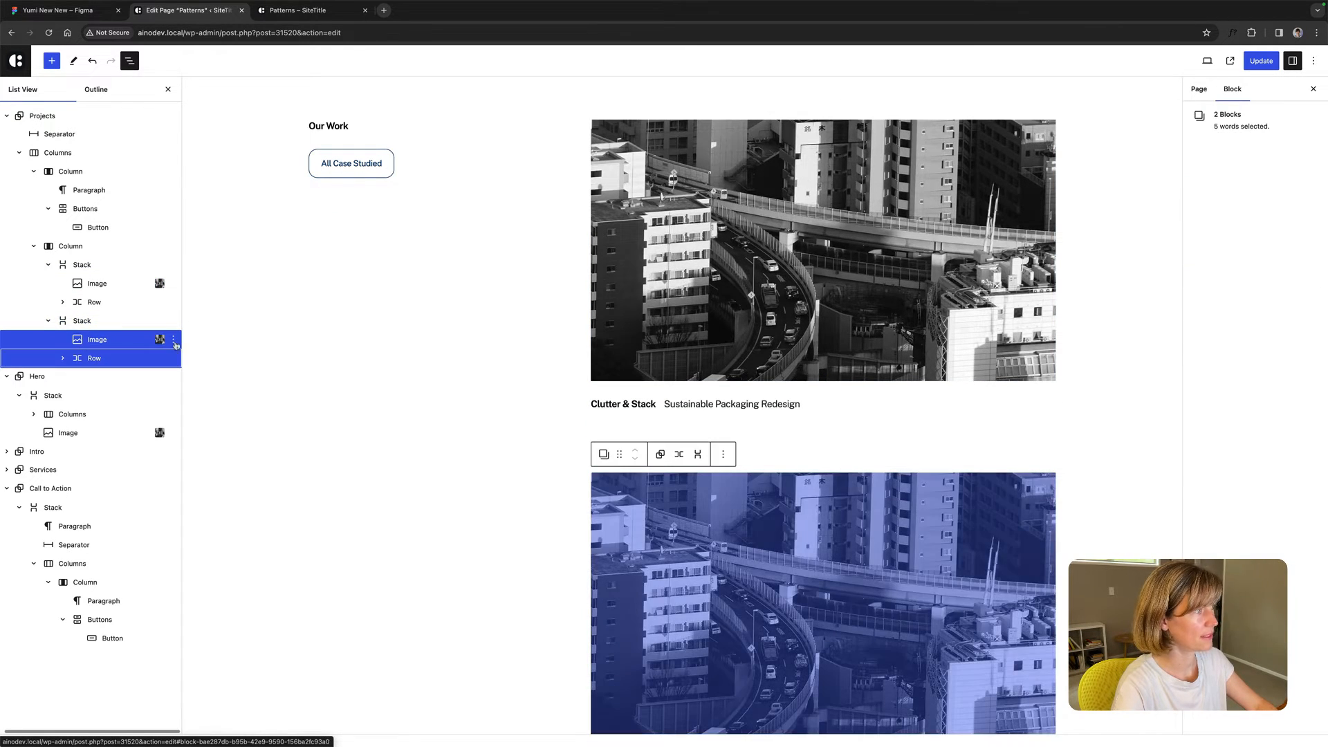
left_click(101, 323)
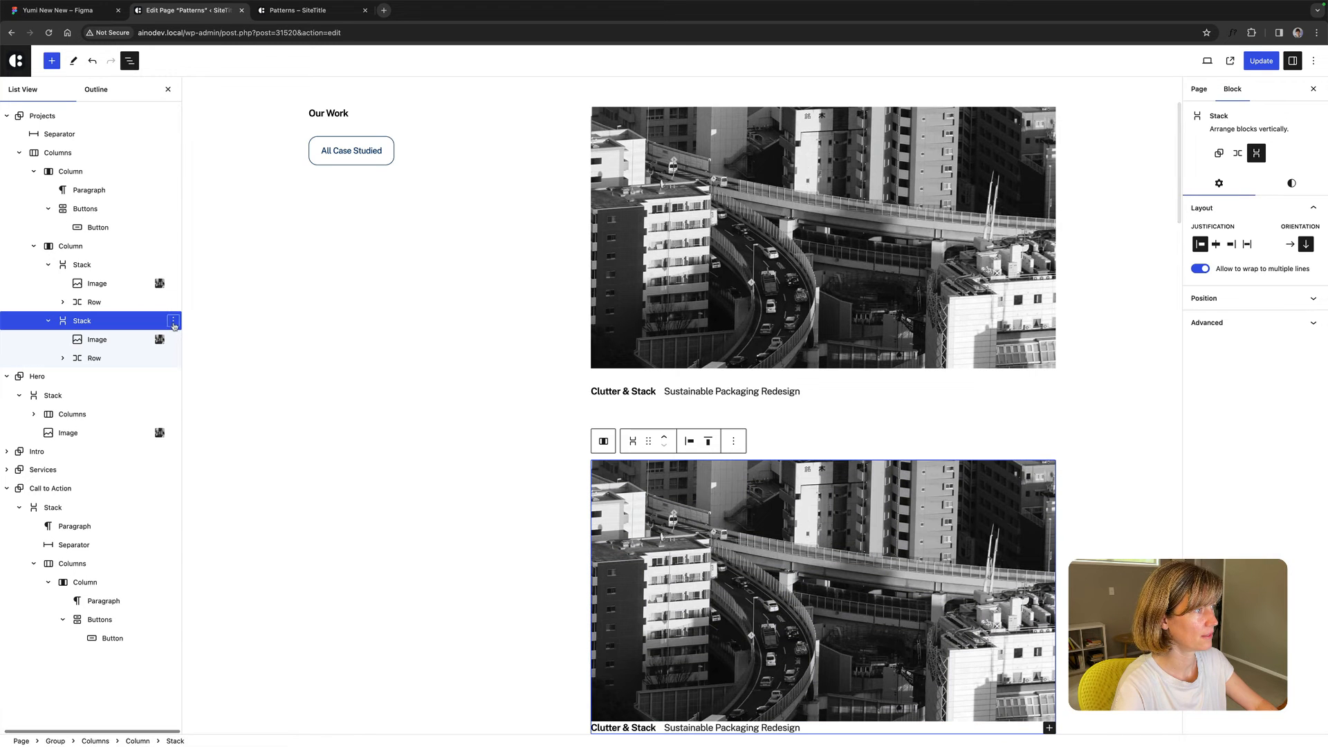
left_click(173, 322)
left_click(208, 617)
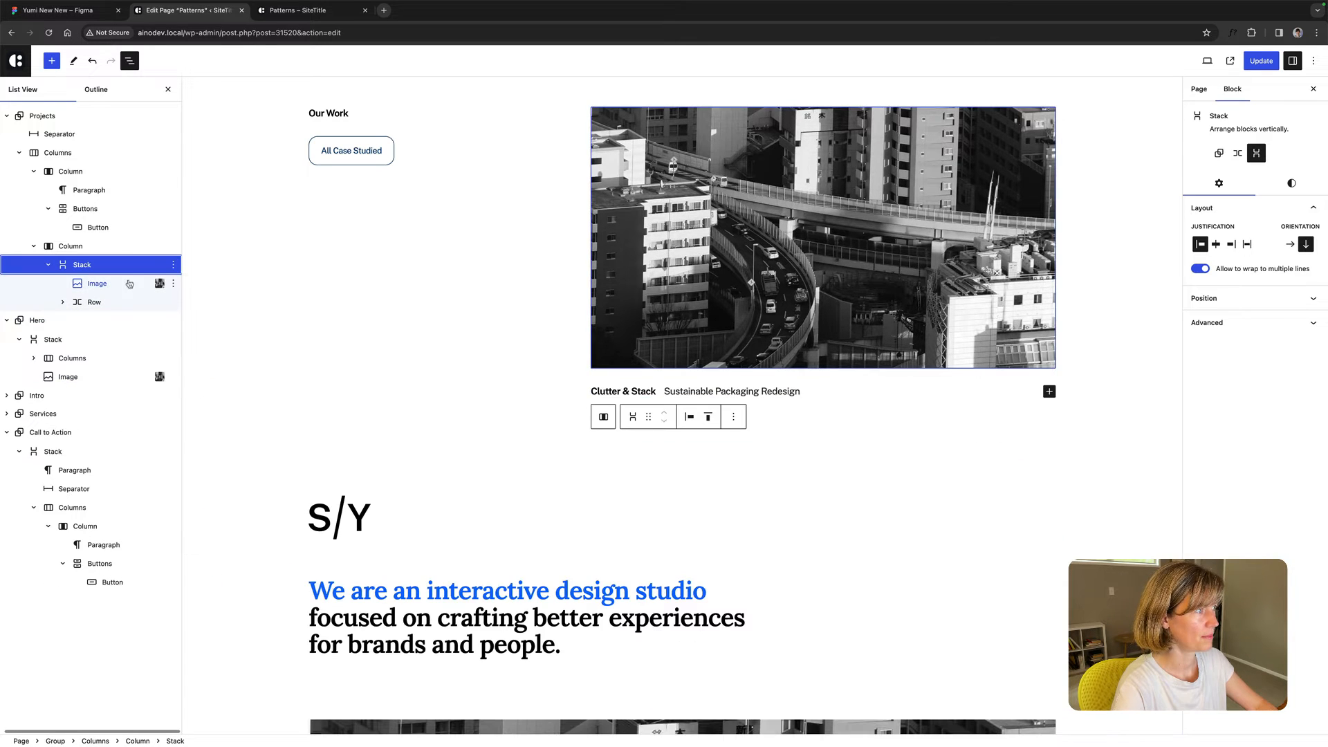
left_click(176, 264)
left_click(207, 328)
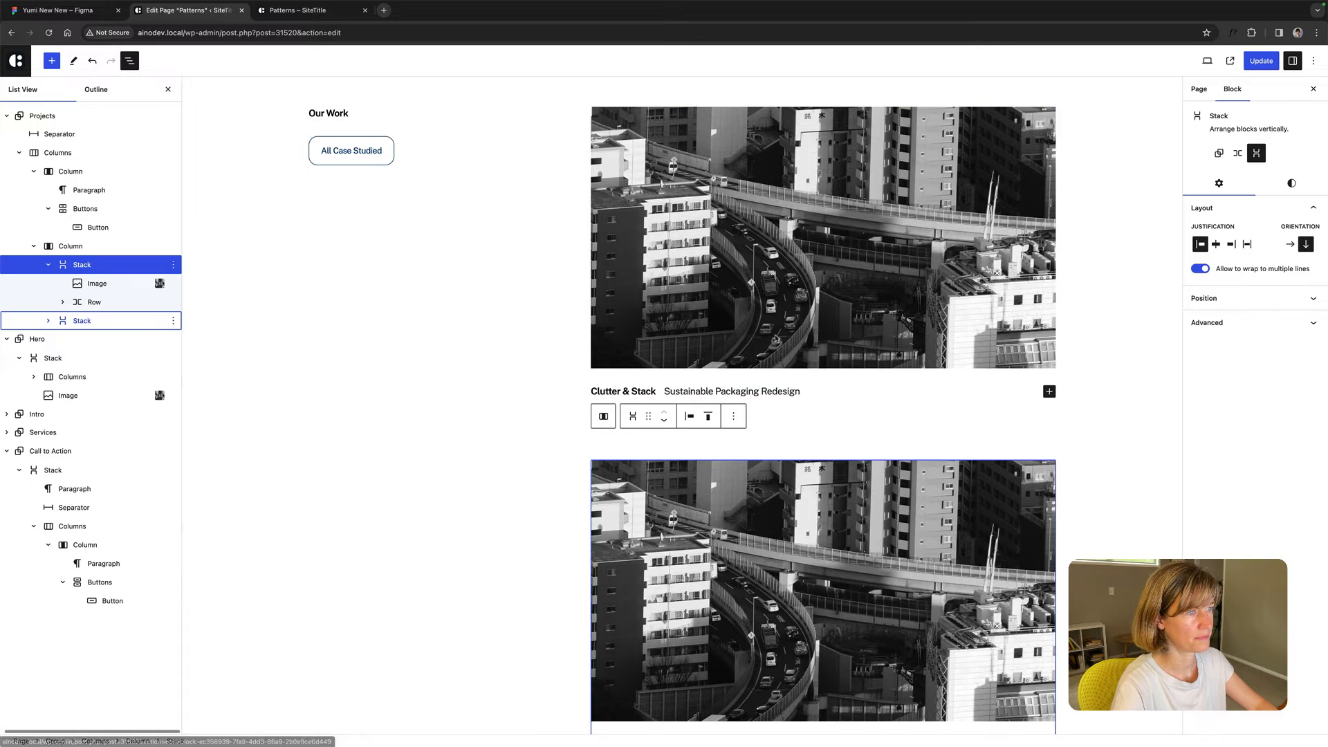
Save the Patterns page and compare its reloaded live version with the Projects design in Figma.
left_click(1262, 61)
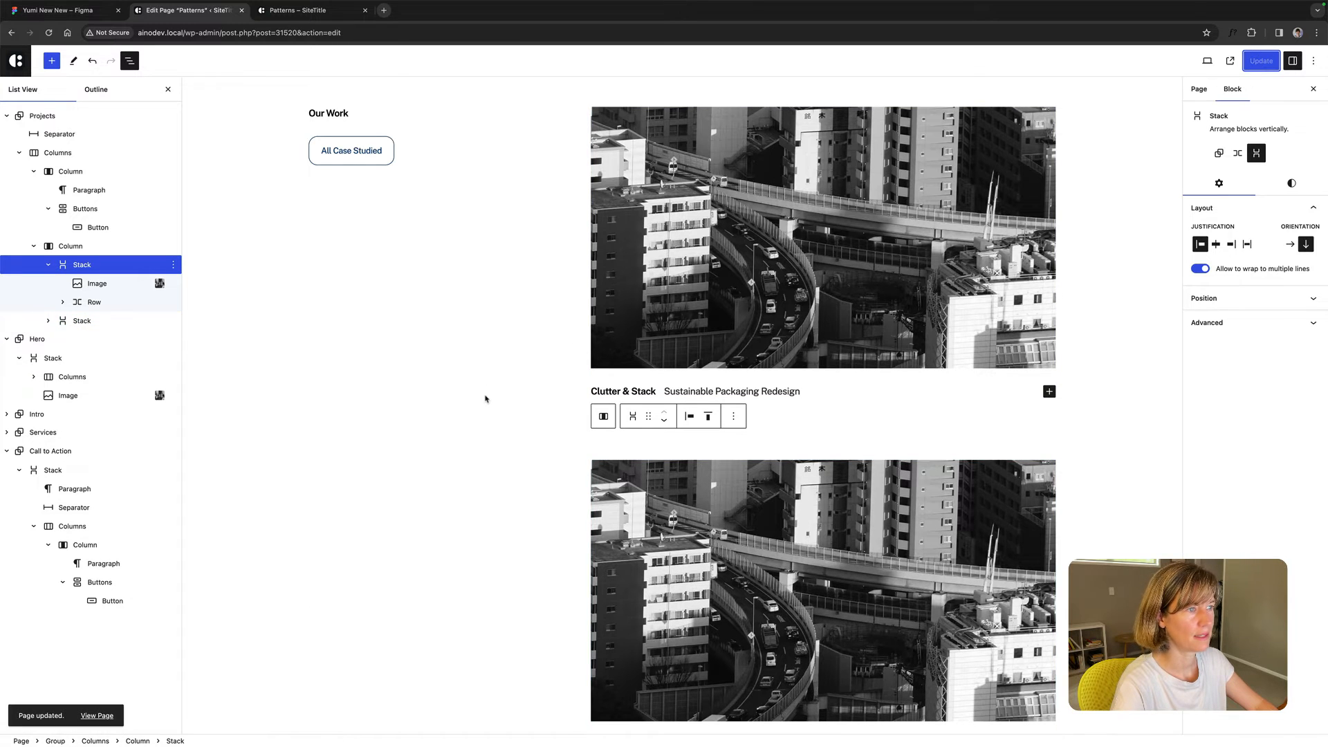
scroll(499, 397, "down", 3)
scroll(489, 388, "up", 5)
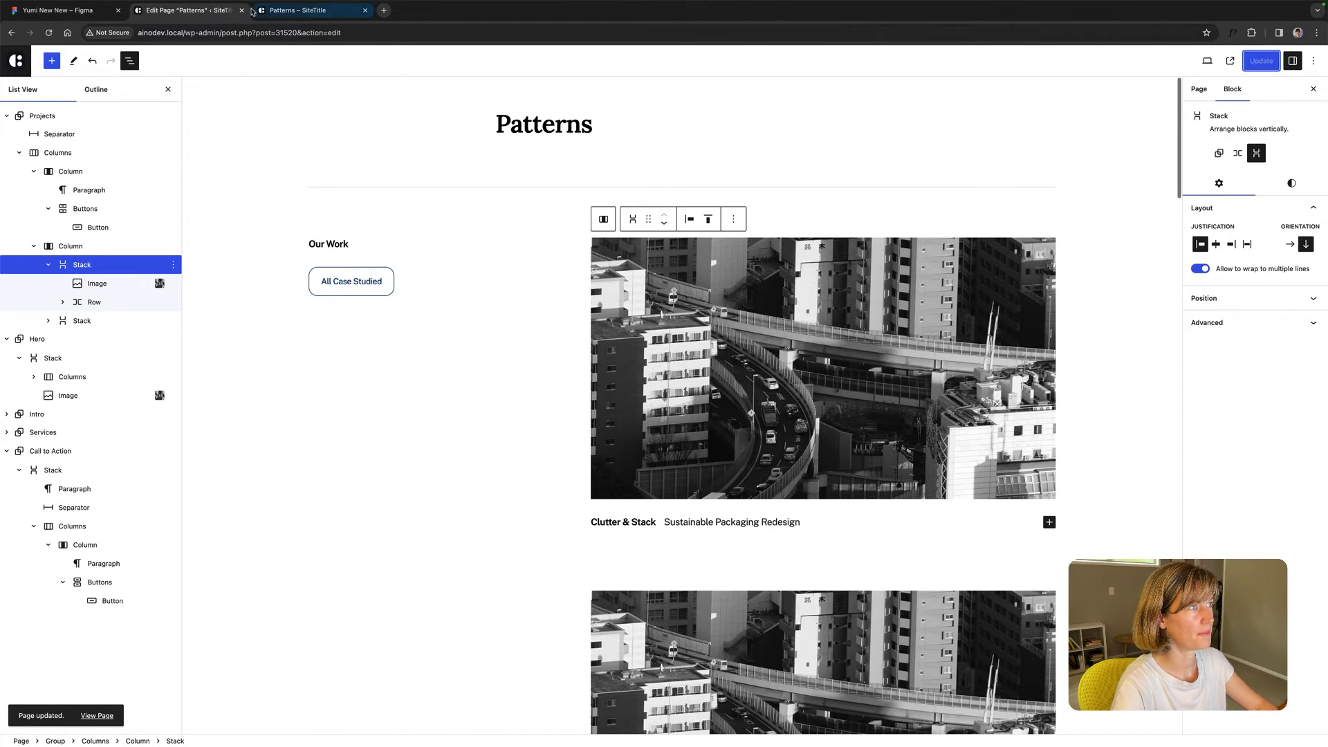
left_click(298, 11)
left_click(48, 32)
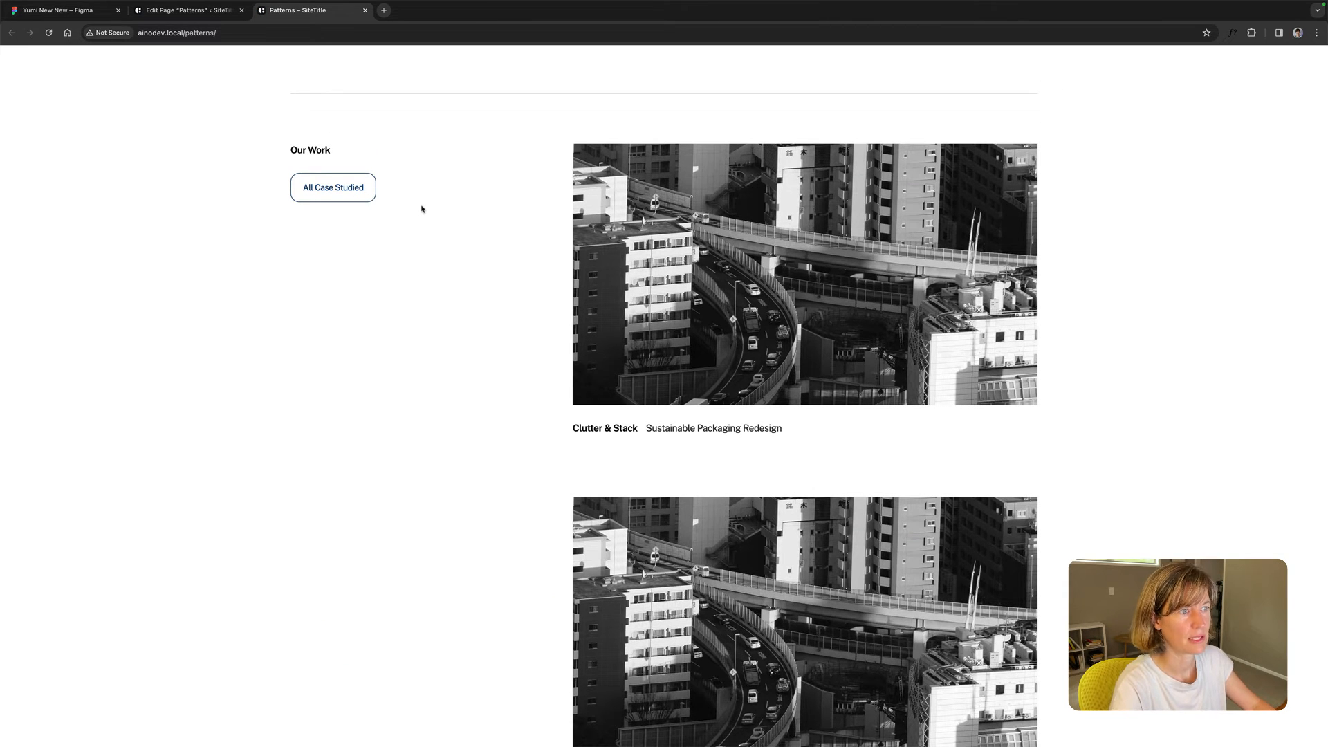
scroll(602, 260, "down", 5)
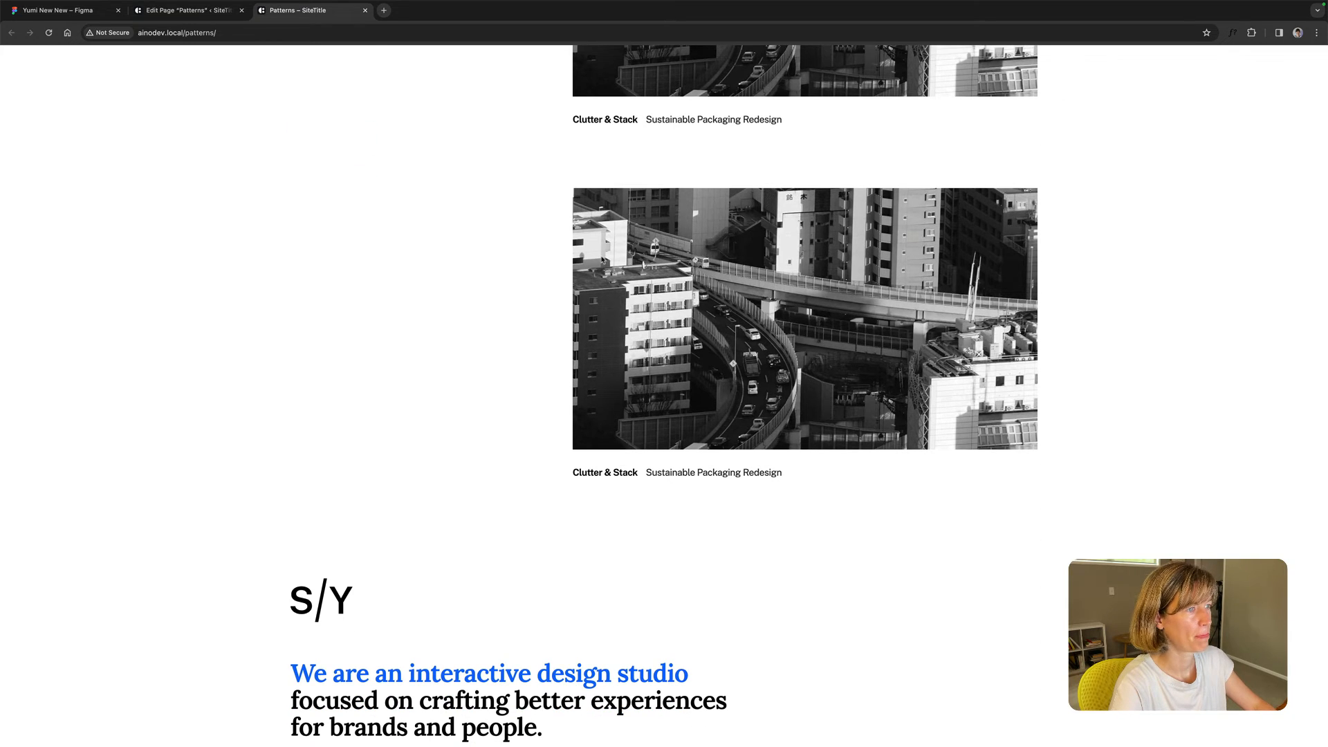
left_click(59, 10)
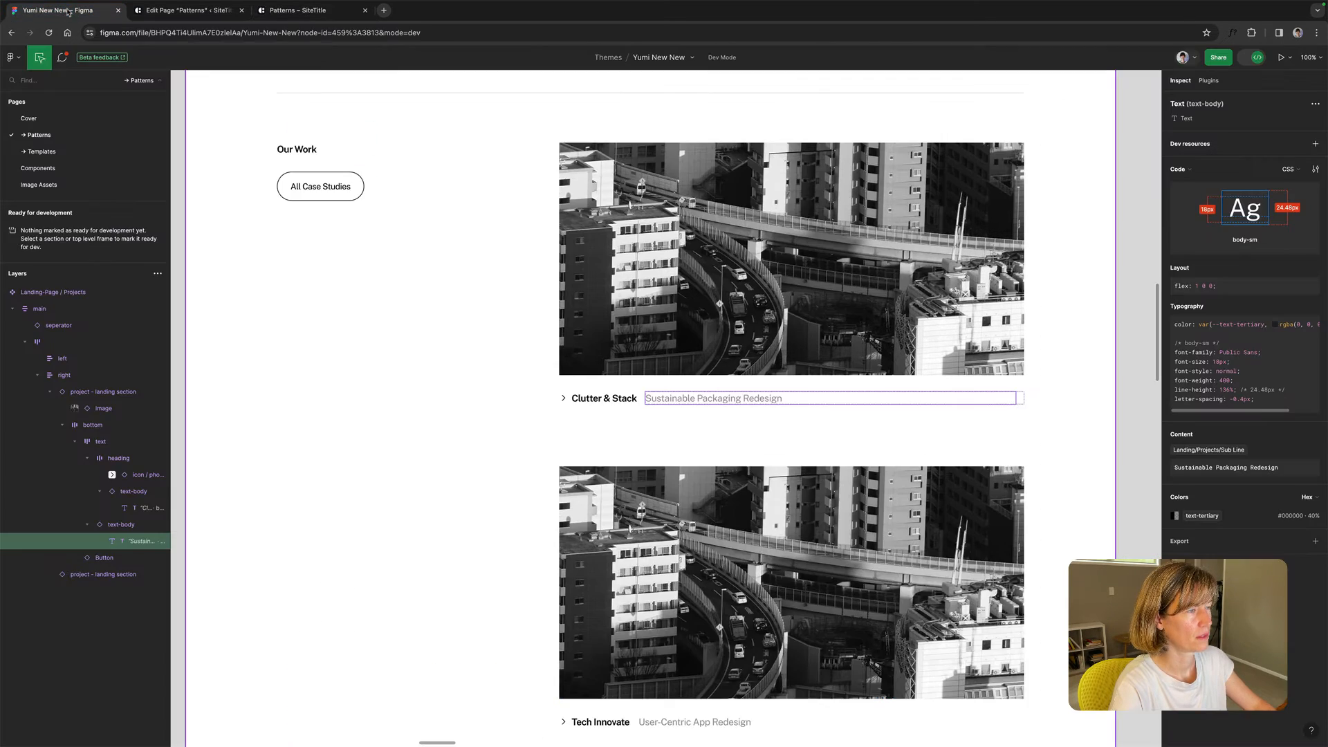
scroll(520, 374, "down", 5)
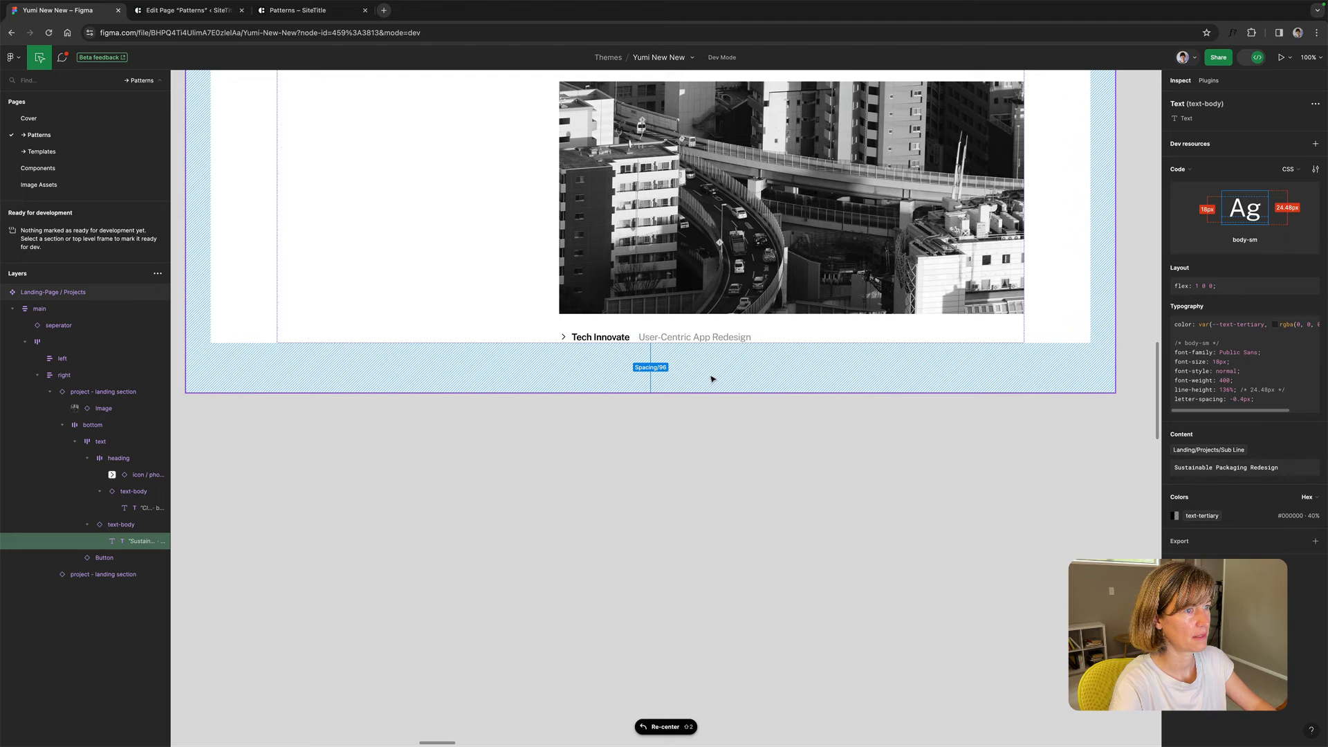
scroll(710, 375, "up", 3)
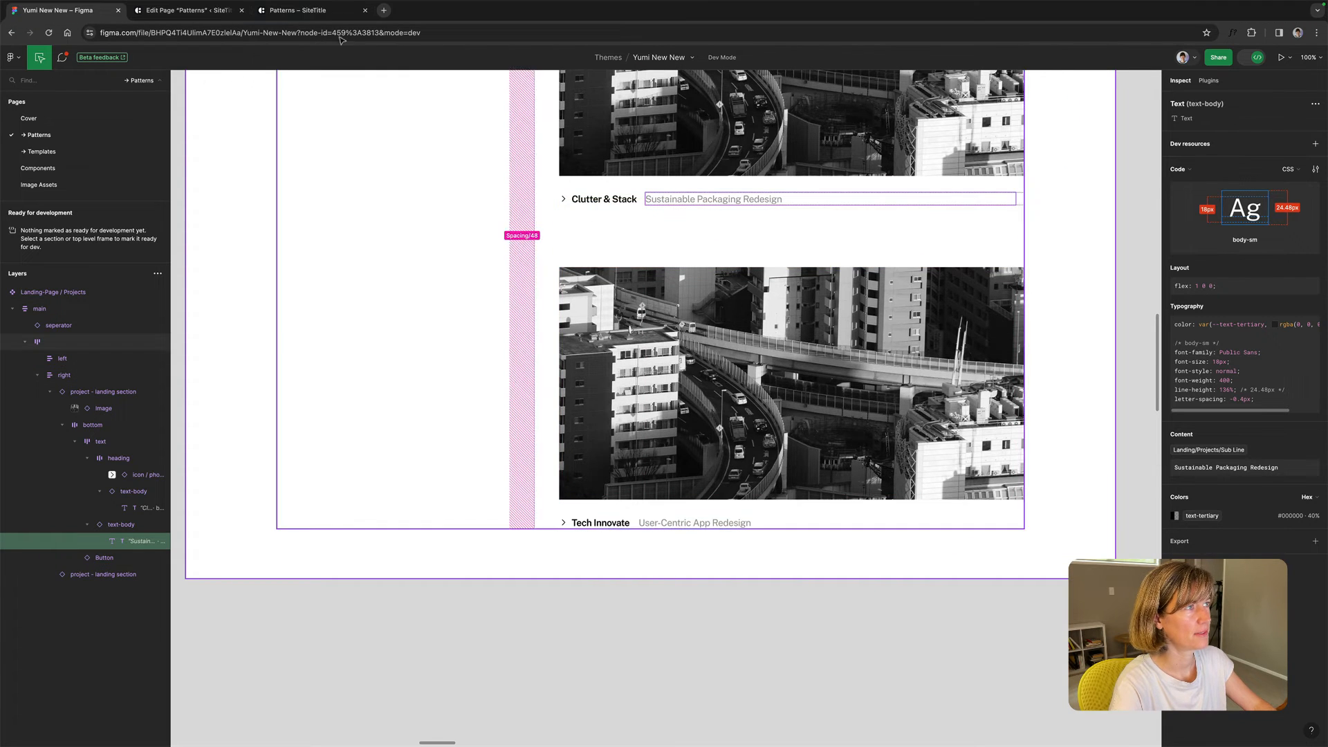
Inspect the live Patterns page in a 425 px wide responsive preview, examining how the project captions wrap on mobile.
left_click(332, 13)
right_click(634, 486)
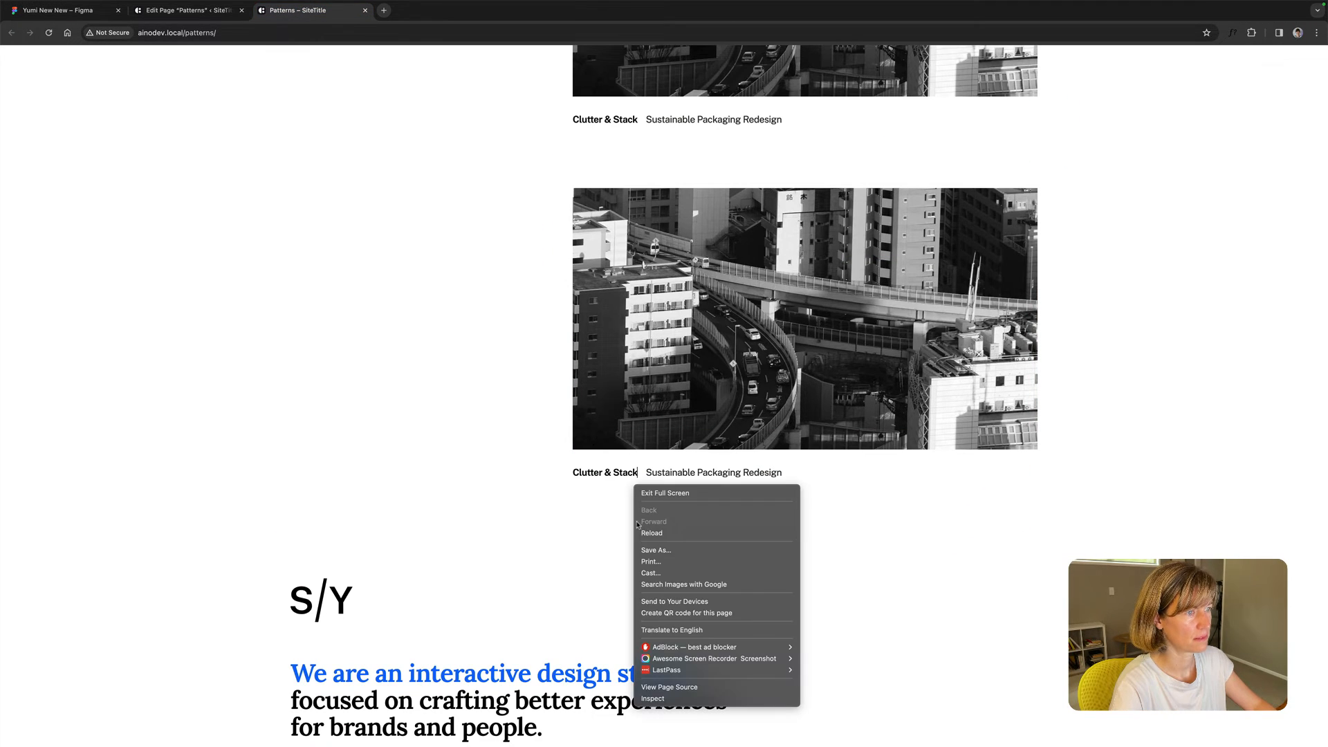
left_click(695, 700)
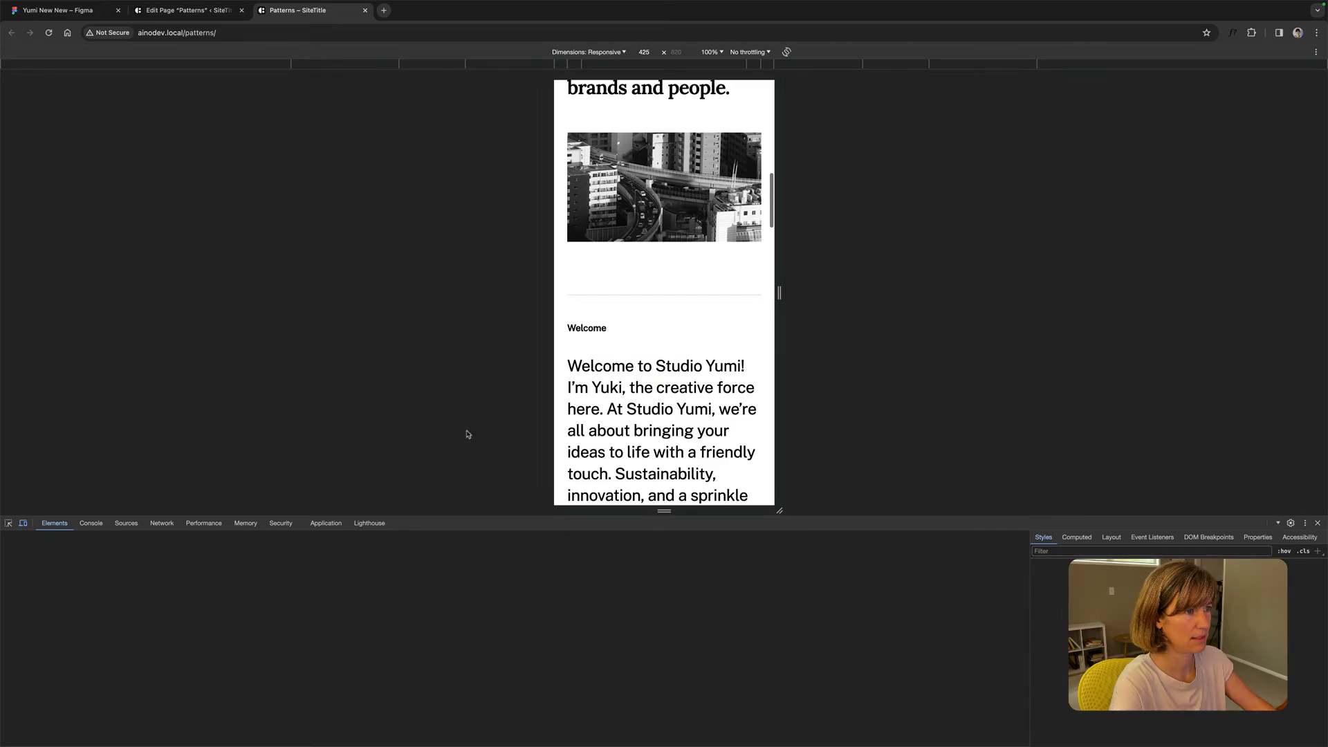
key("super+shift+m")
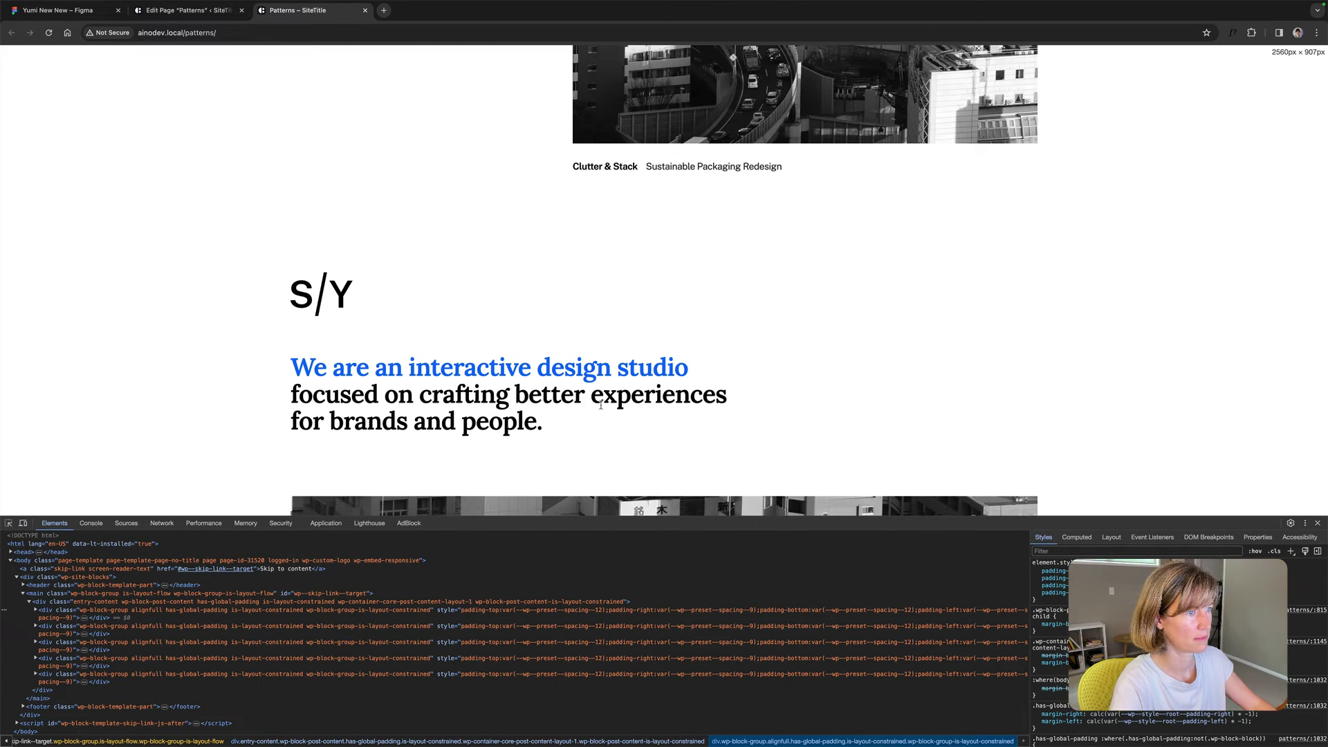
right_click(701, 174)
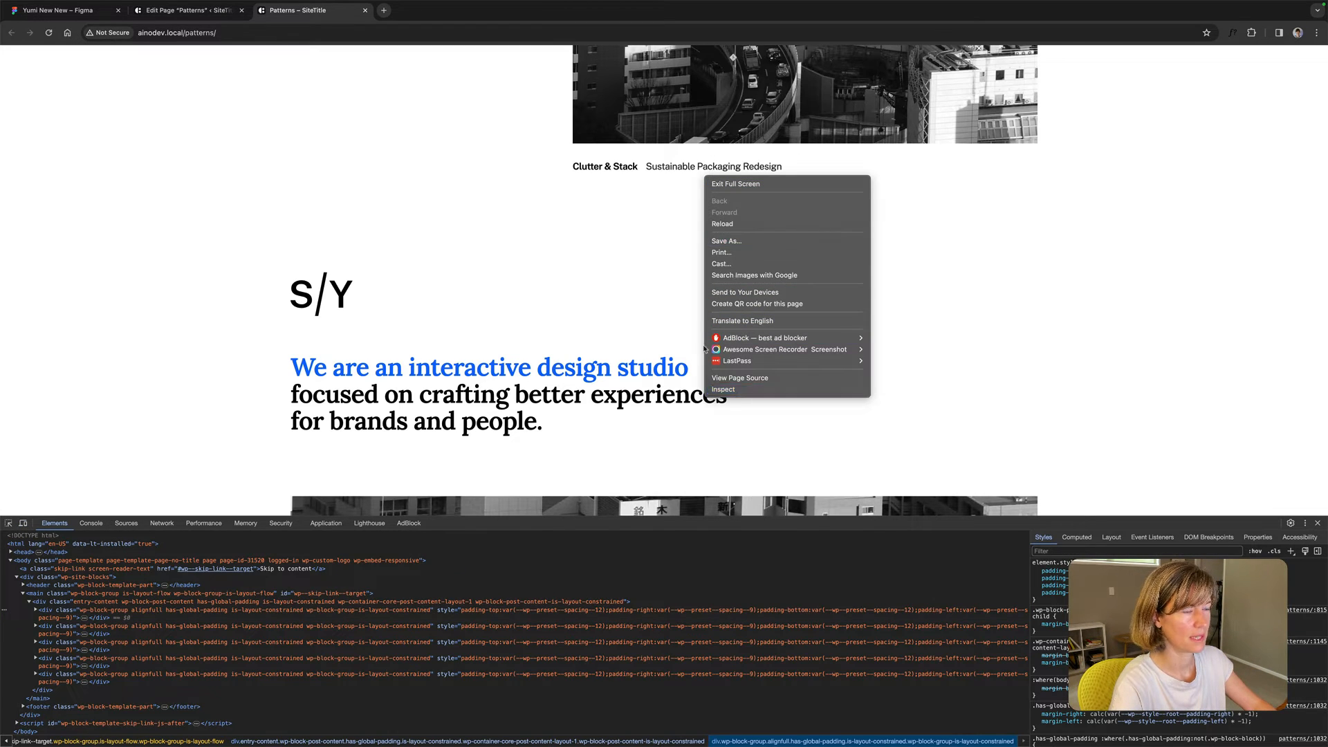
left_click(734, 395)
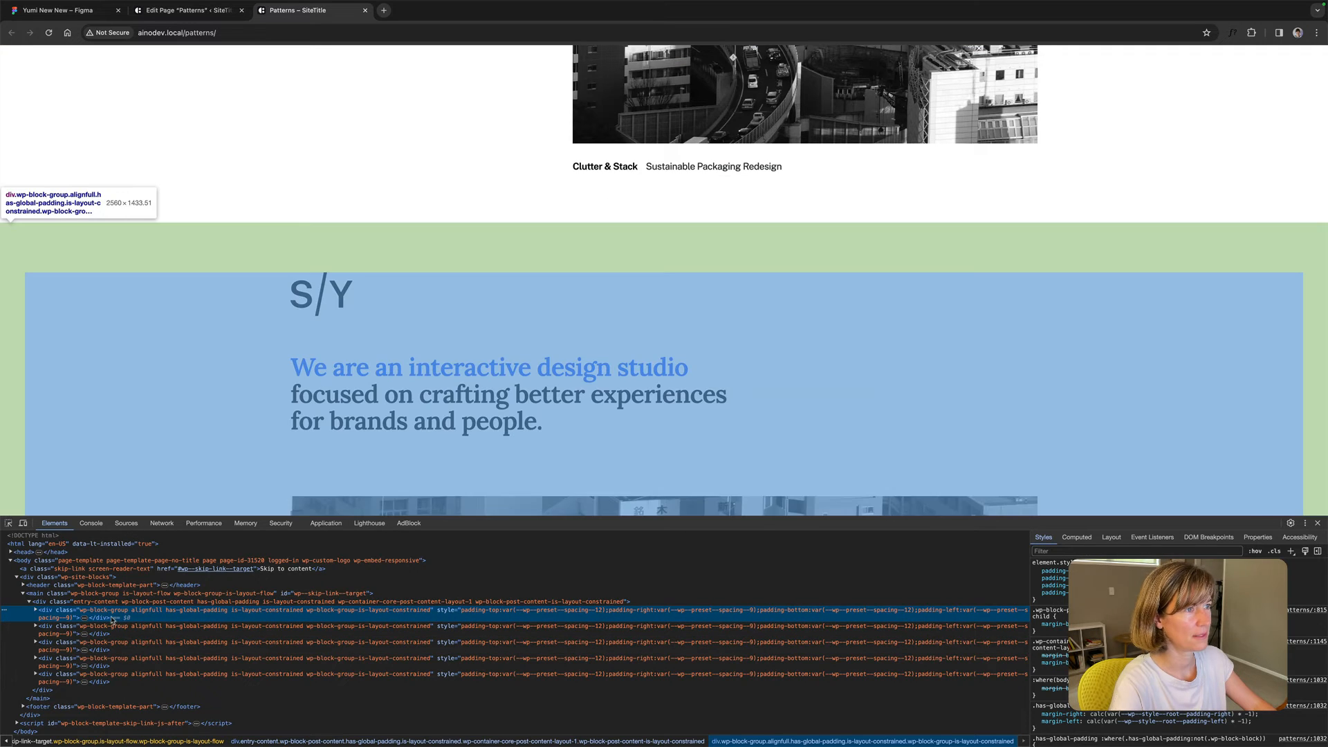
scroll(735, 184, "up", 3)
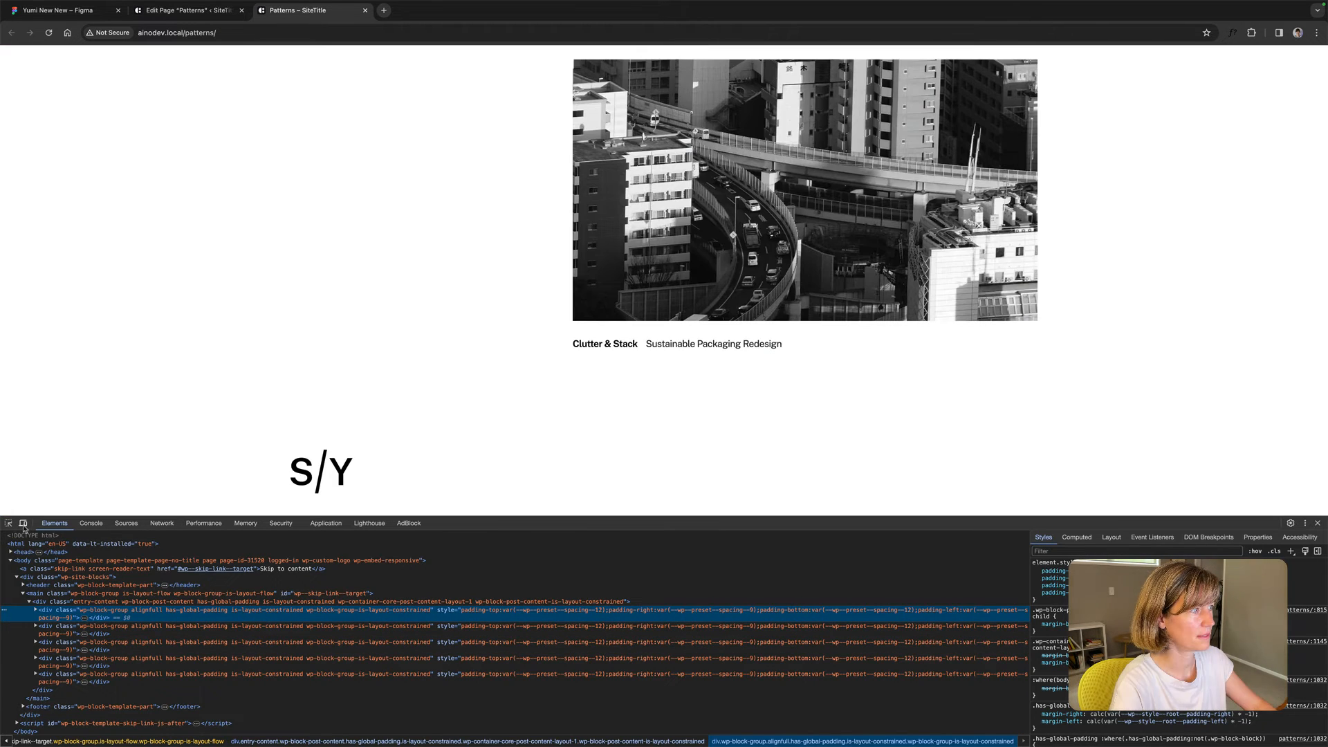
key("super+shift+m")
scroll(675, 260, "up", 3)
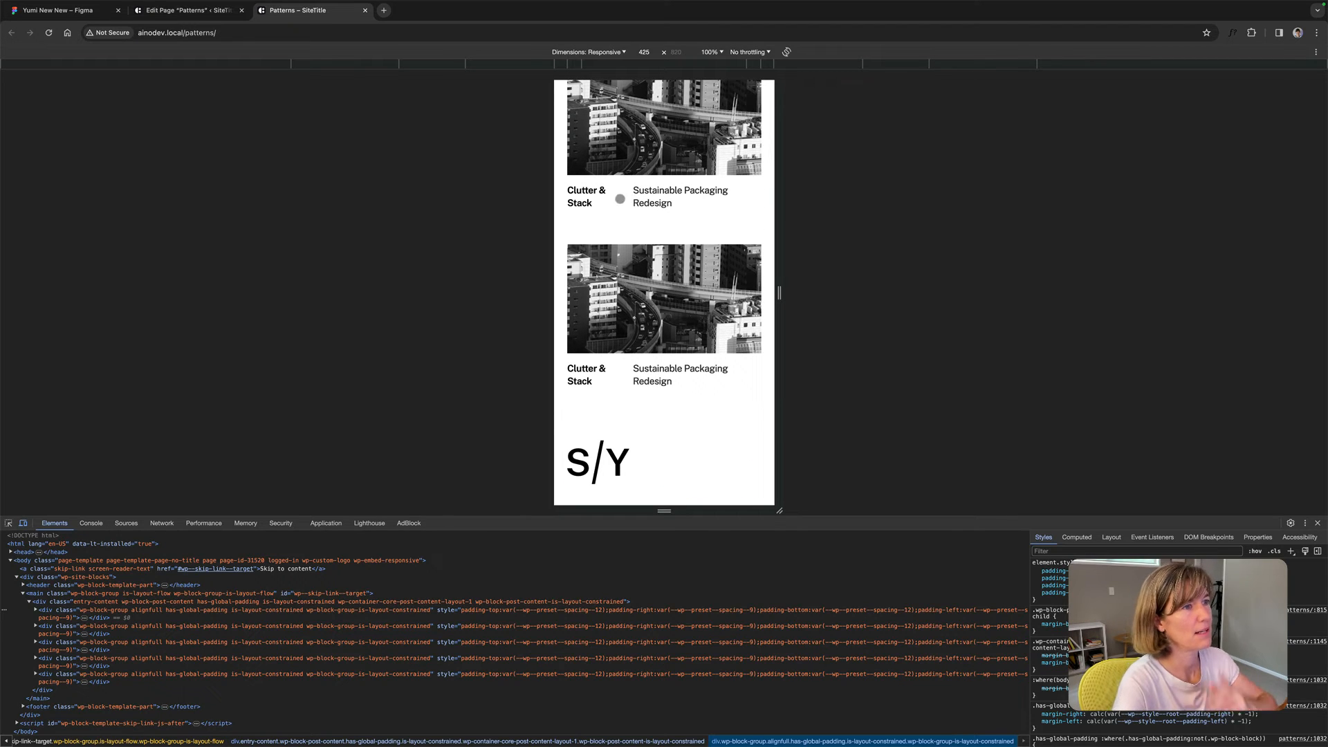
scroll(680, 251, "up", 2)
scroll(681, 252, "up", 1)
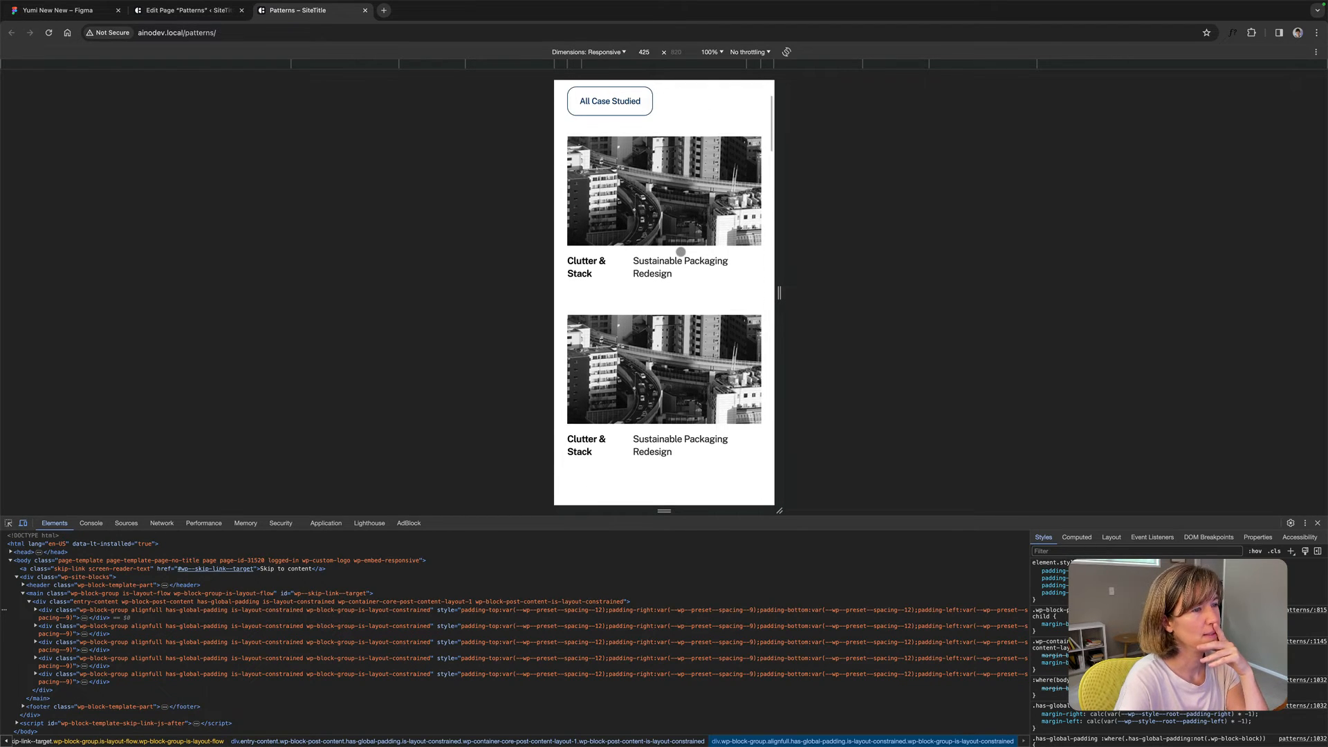
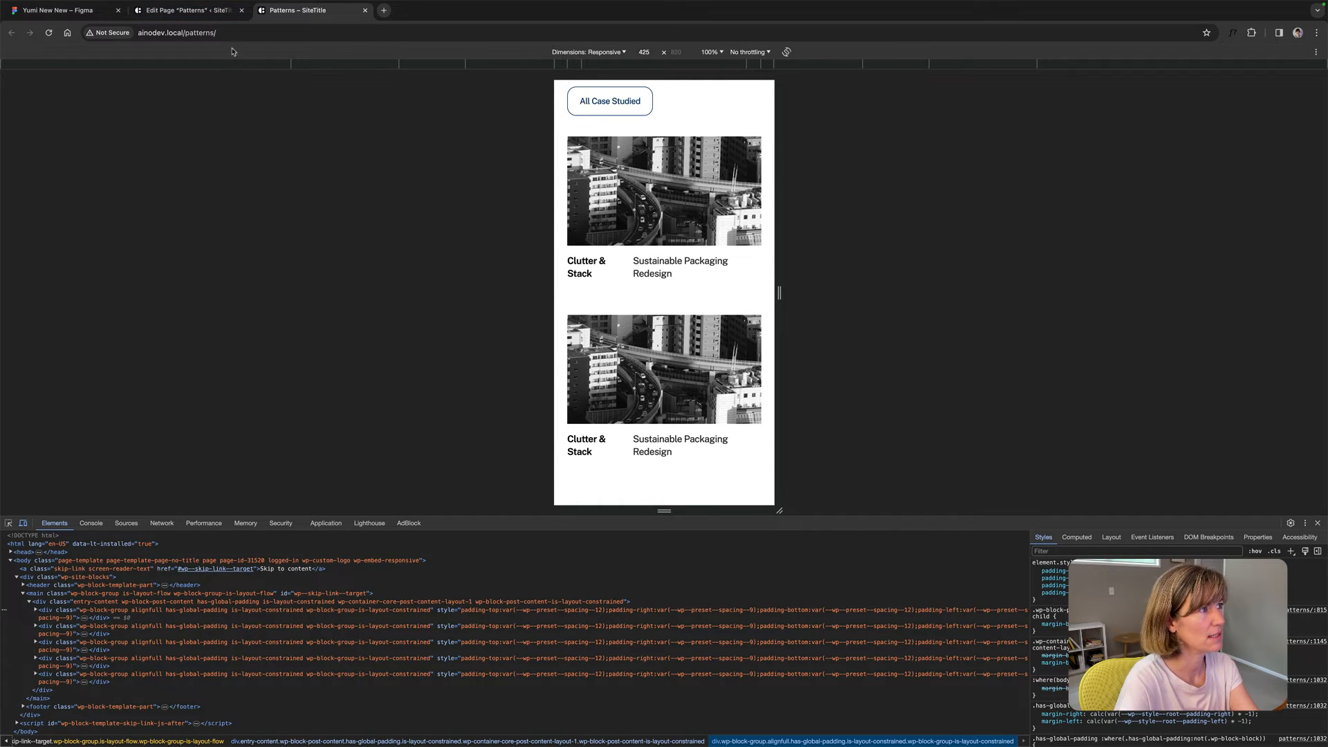
Insert a 50/50 Columns block between the image and the caption row in the first project Stack.
left_click(198, 11)
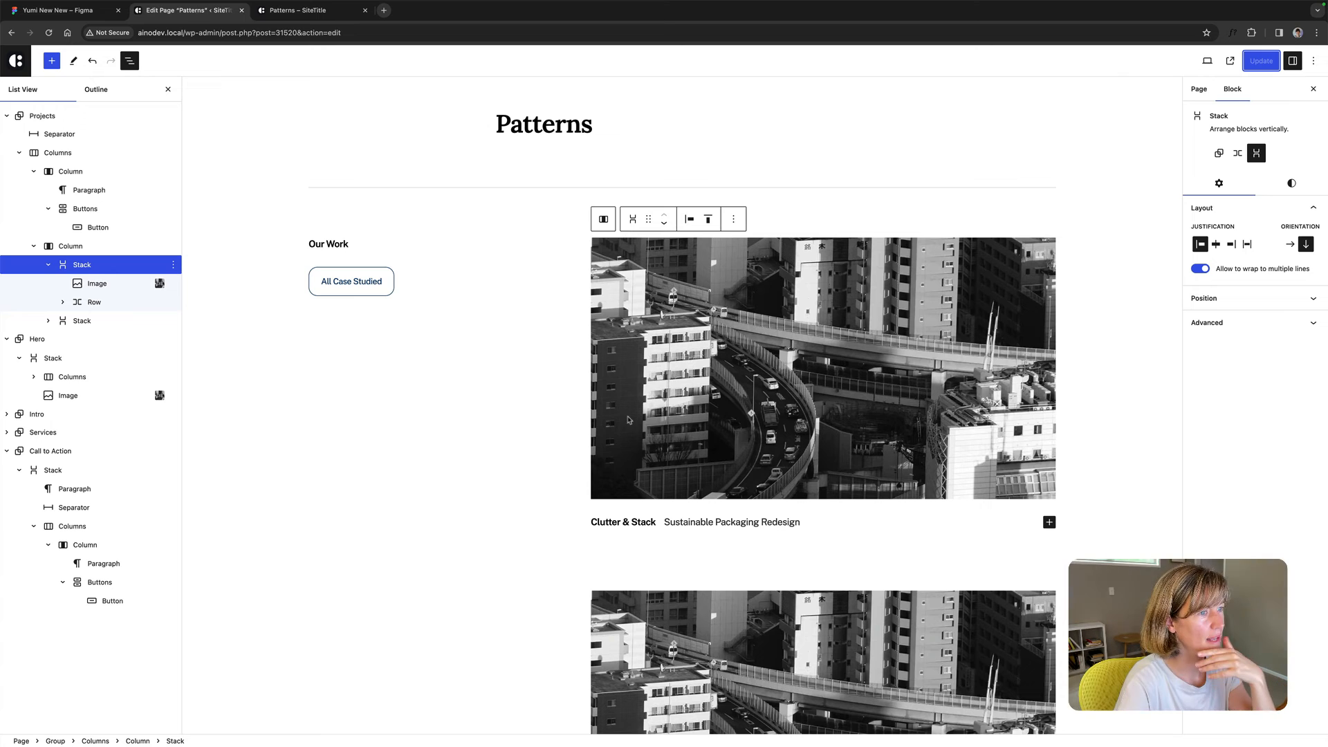
left_click(713, 516)
left_click(92, 303)
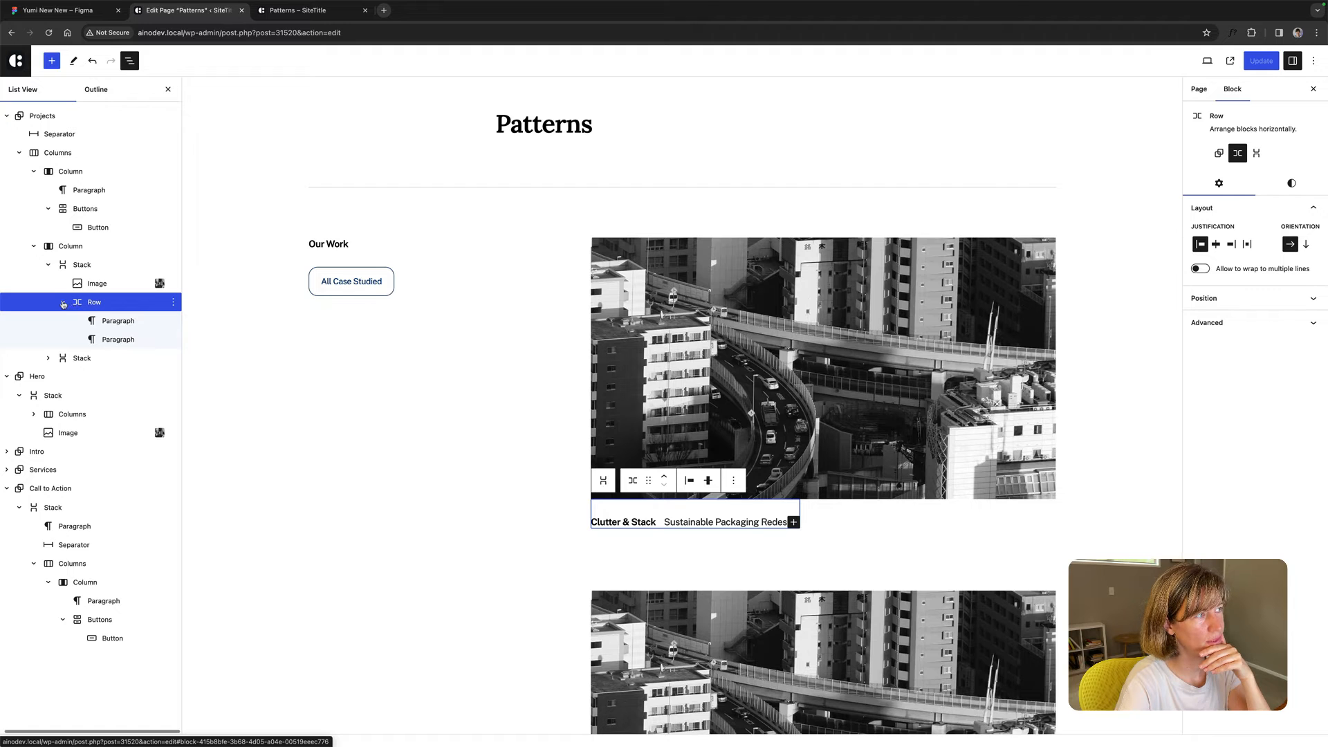
left_click(173, 302)
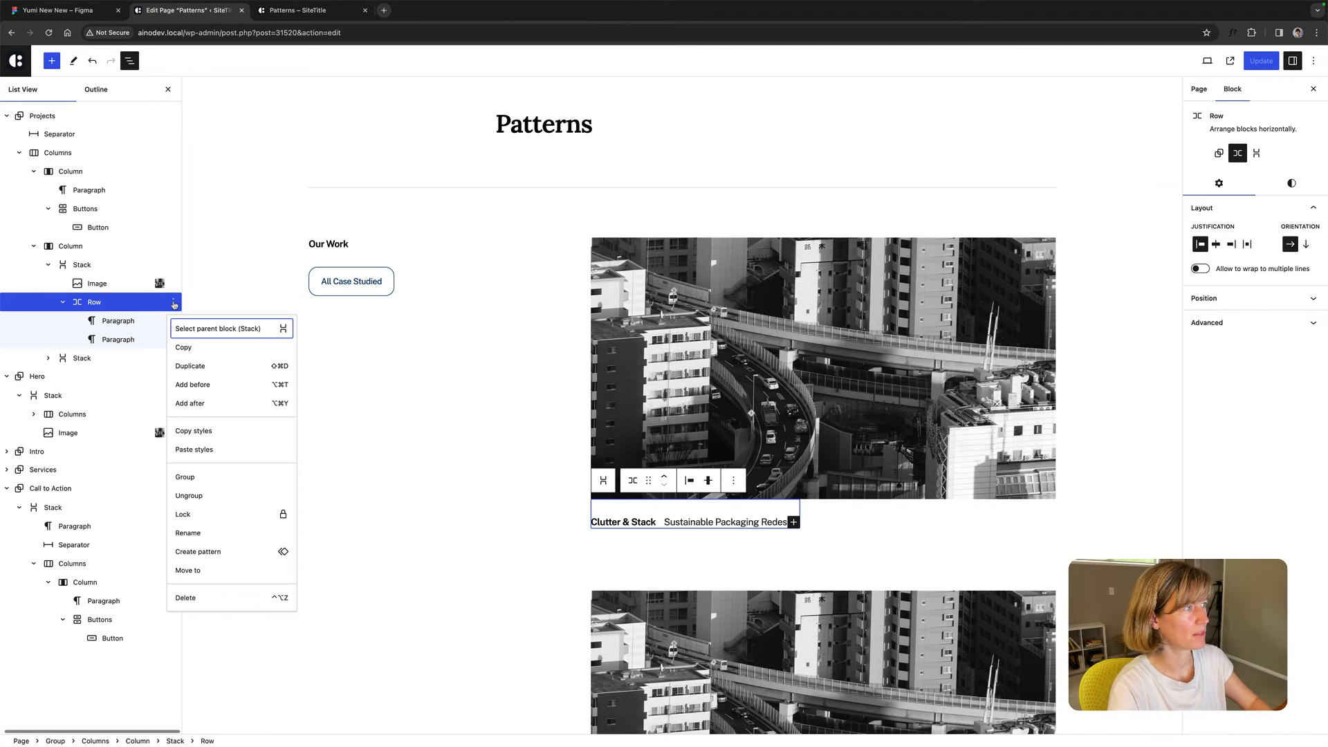
left_click(201, 385)
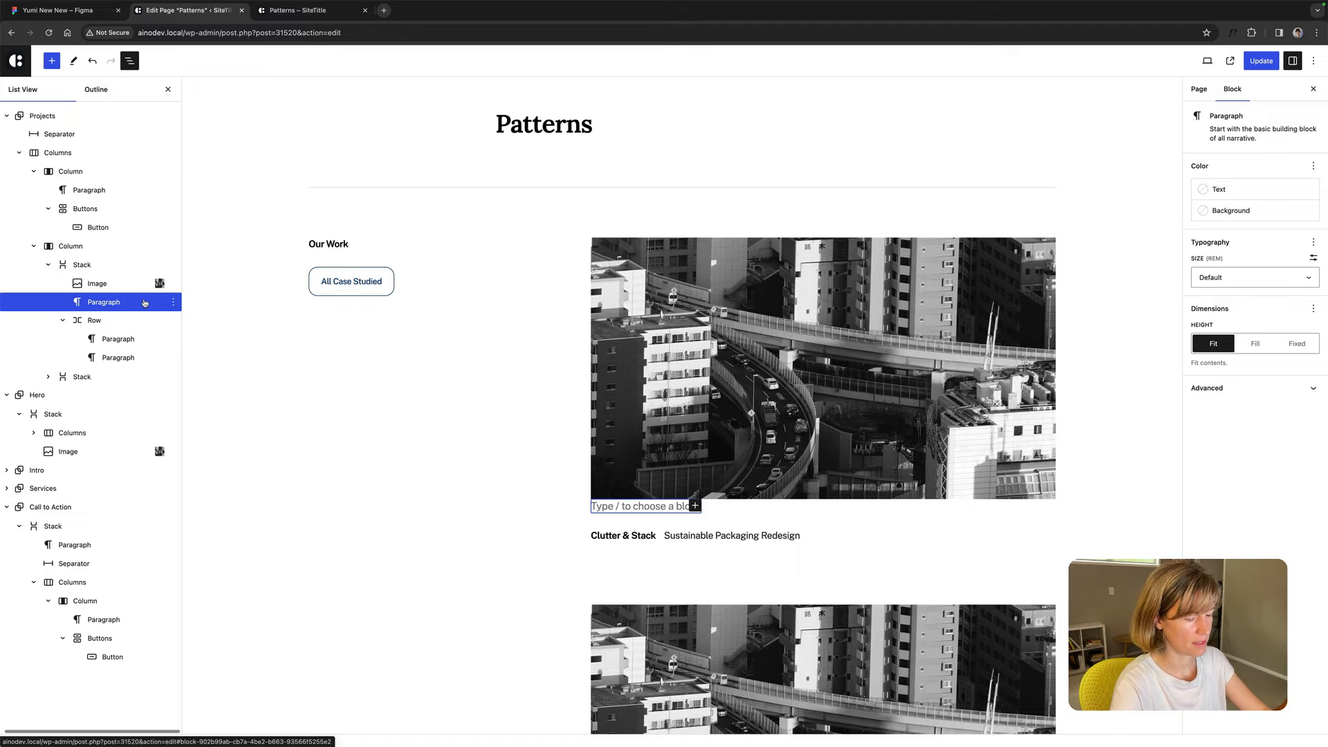
type("/col")
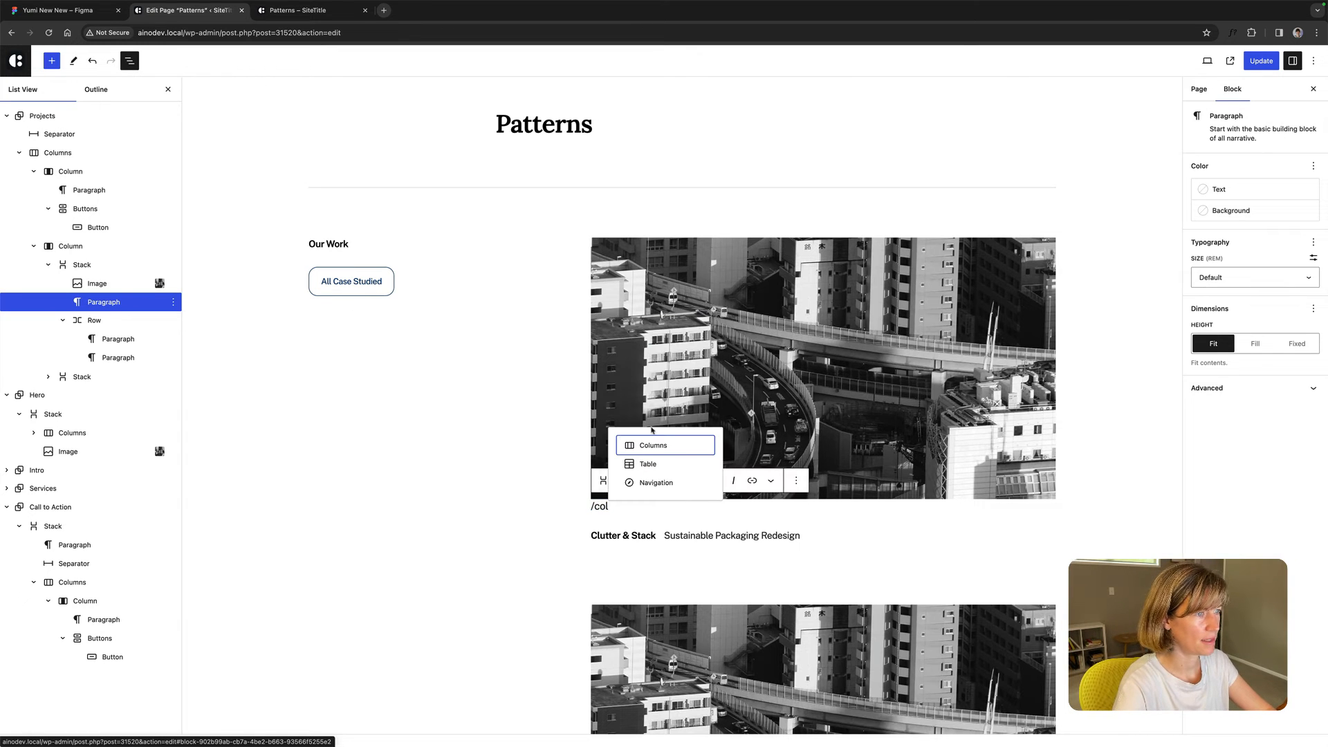
left_click(661, 451)
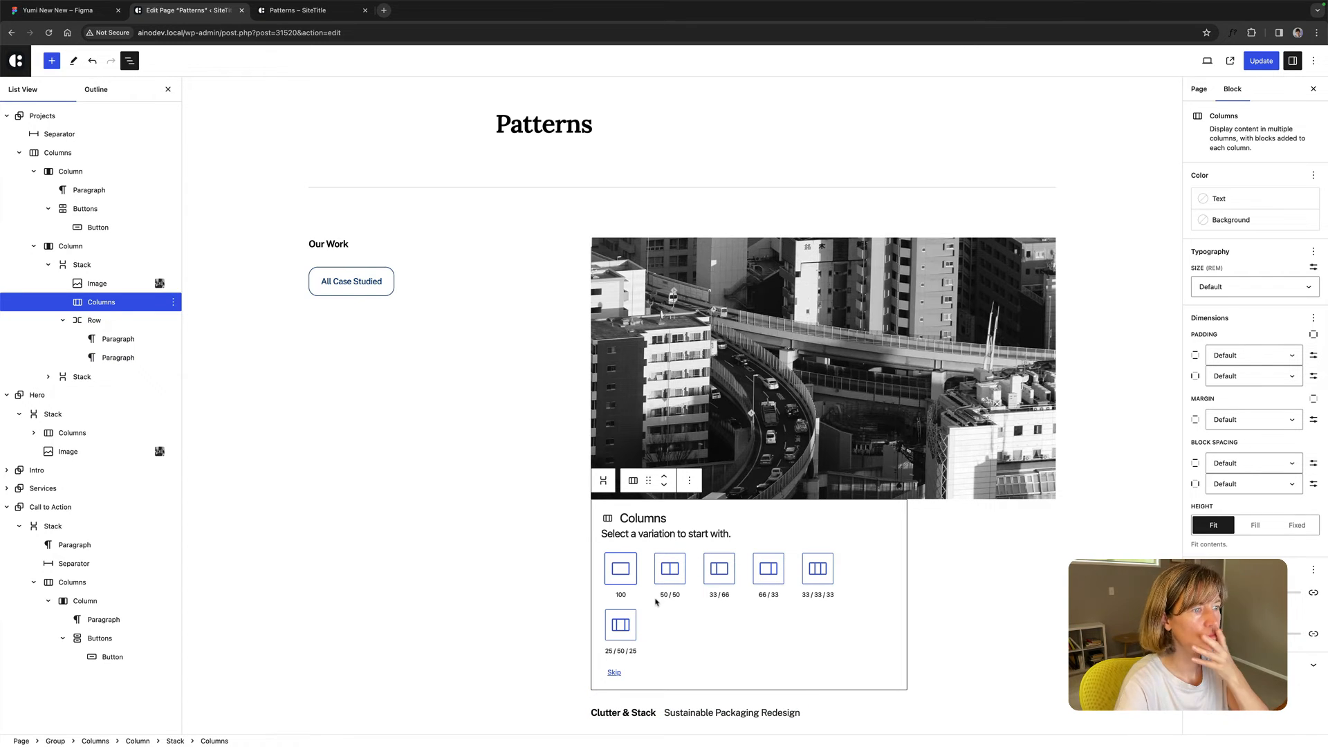
left_click(676, 580)
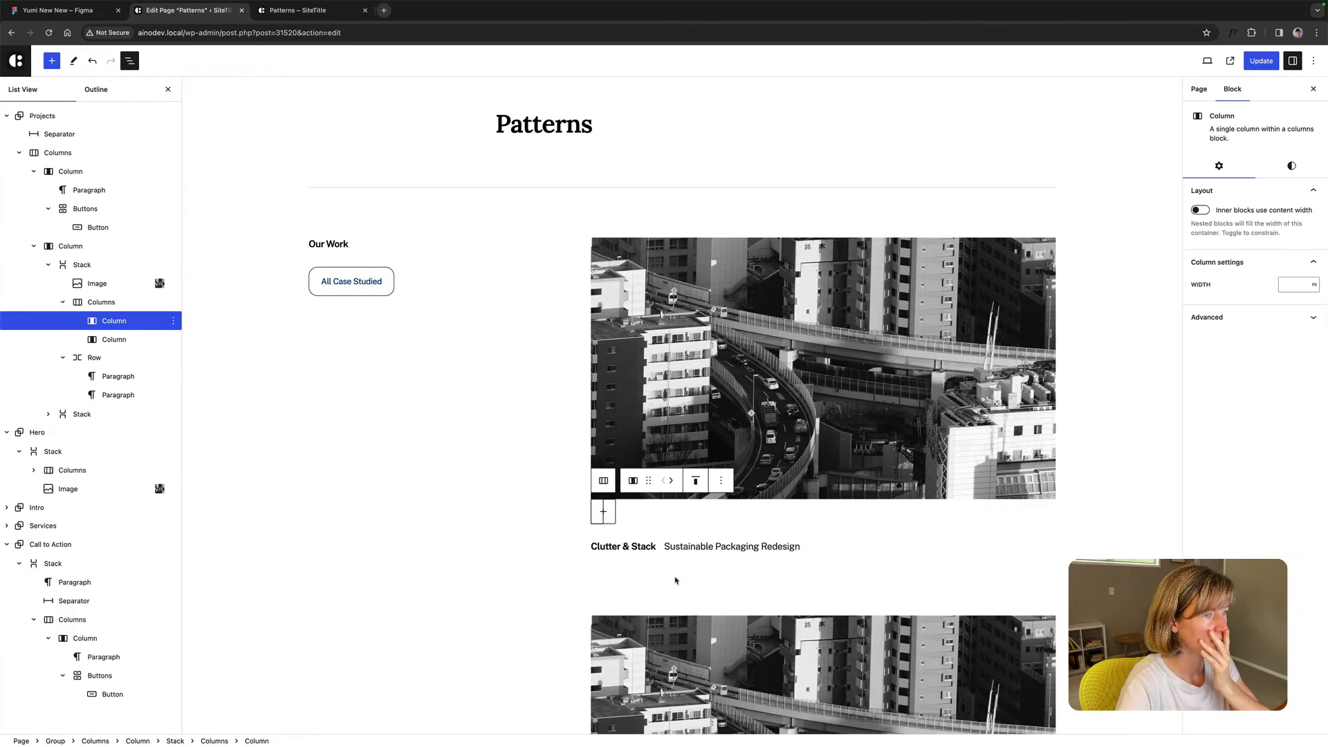
Move the "Clutter & Stack" paragraph into the first new column and "Sustainable Packaging Redesign" into the second.
left_click(112, 340)
left_click(114, 321)
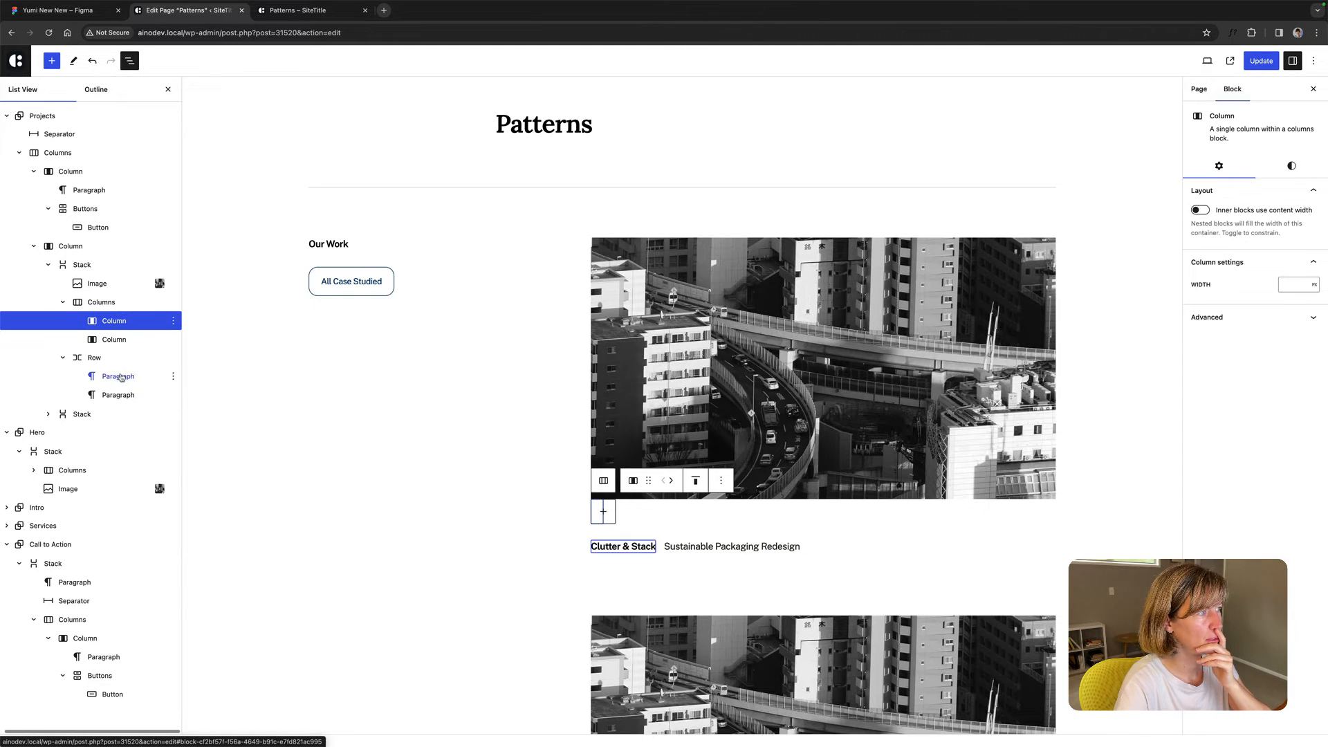
left_click(118, 378)
left_click_drag(118, 377, 141, 322)
left_click_drag(118, 379, 139, 343)
left_click(116, 359)
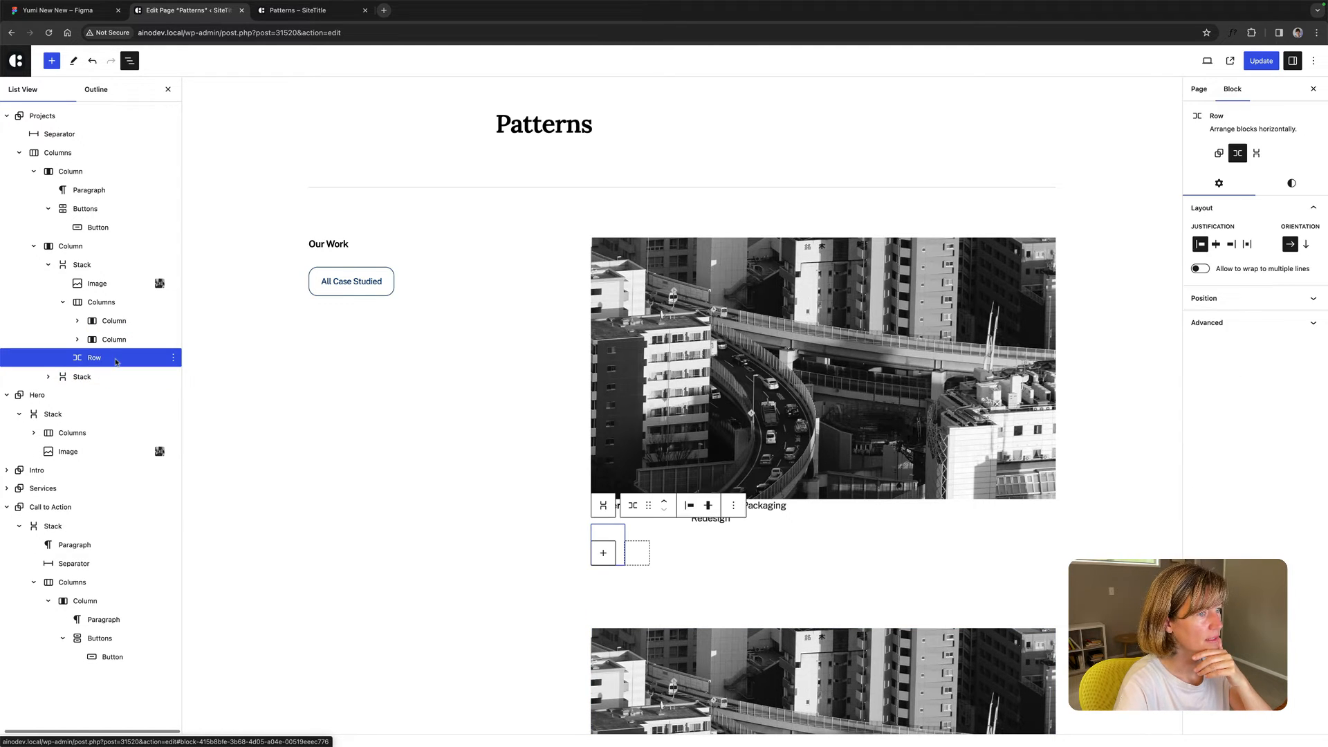
Set the horizontal block spacing of the caption Columns block to 16px.
left_click(119, 323)
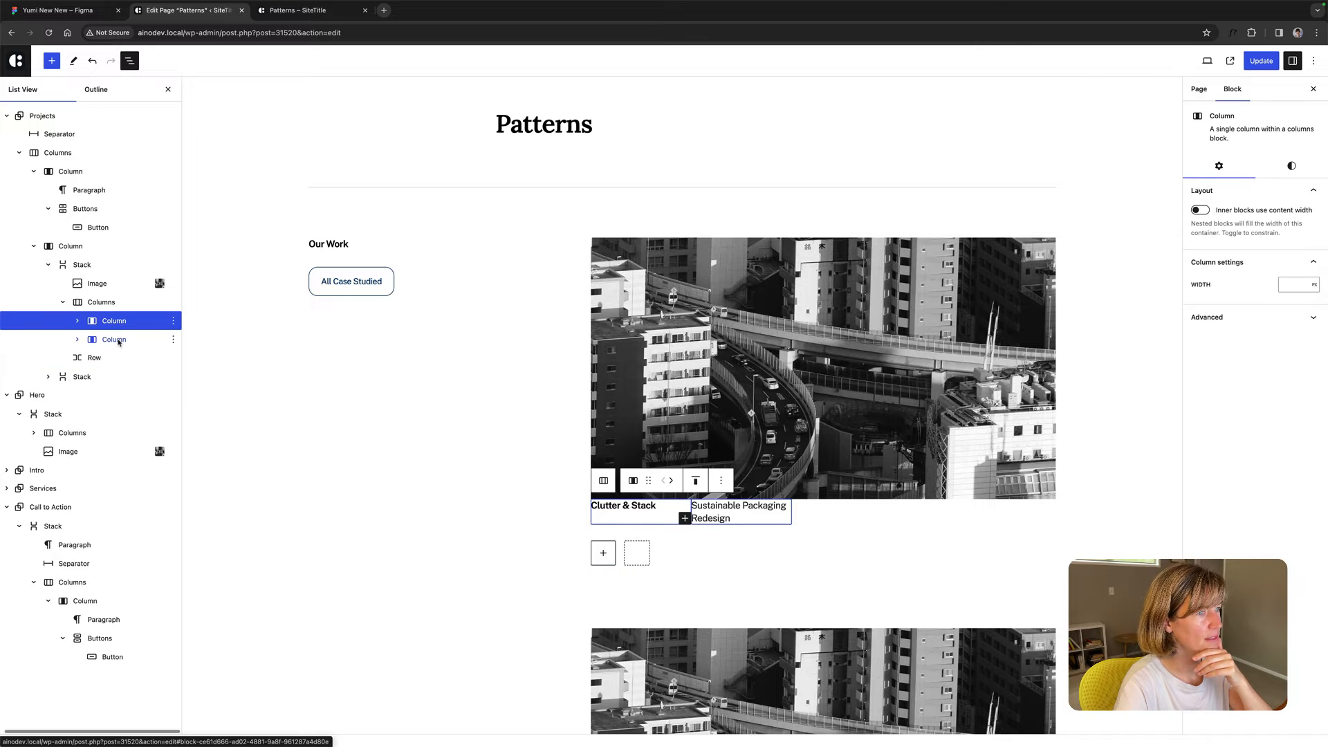
left_click(119, 342)
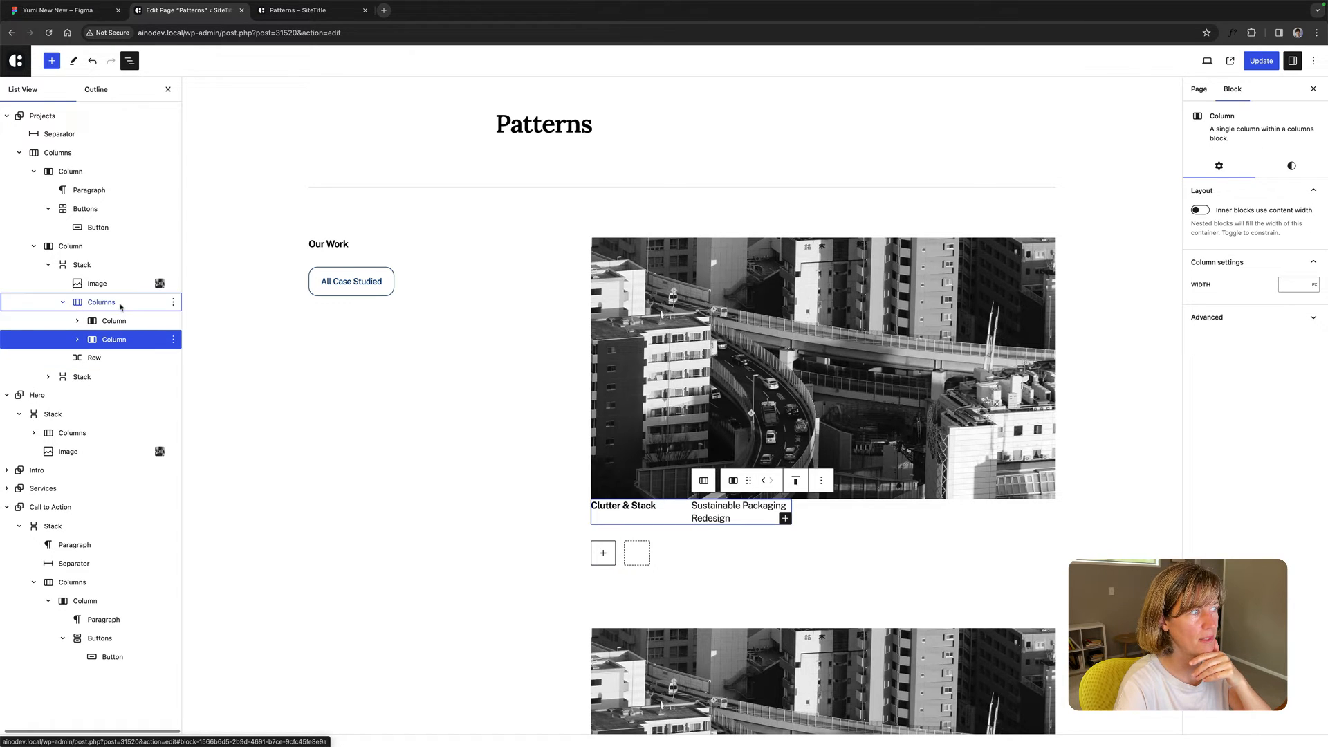
left_click(121, 306)
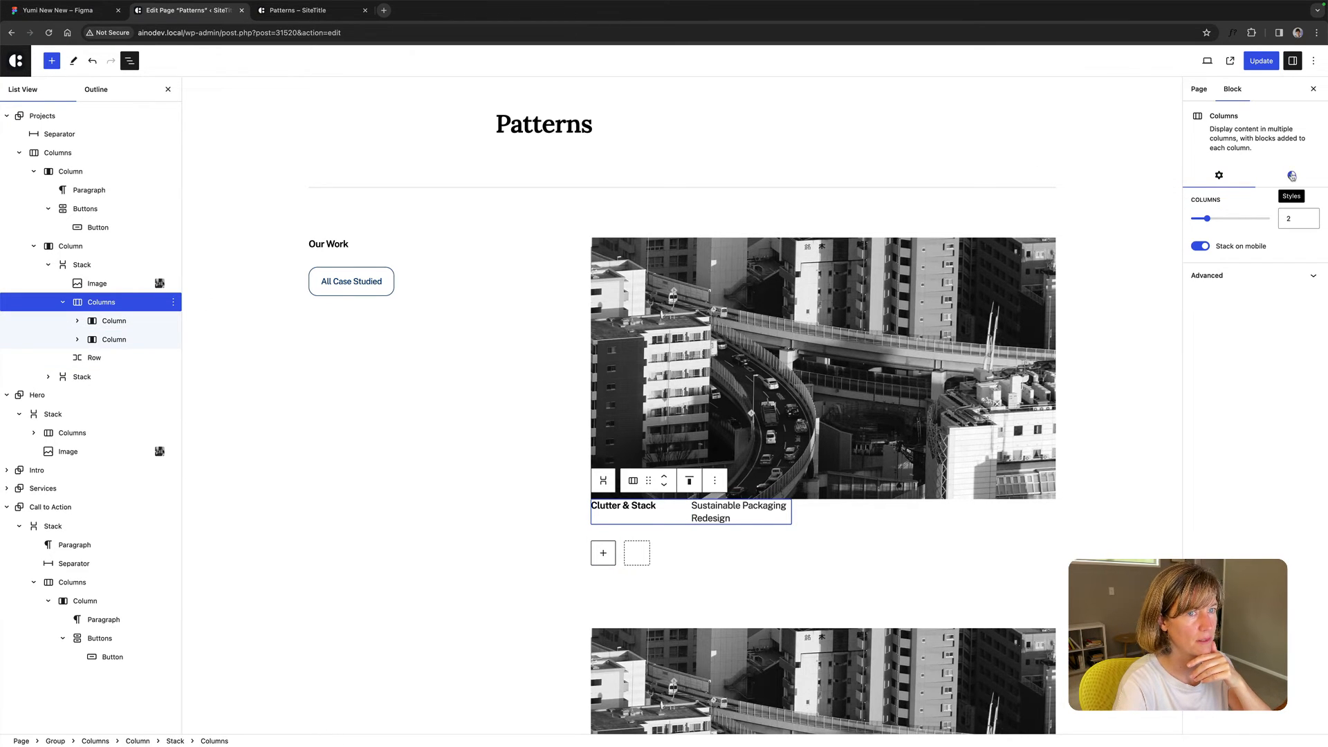
left_click(1292, 176)
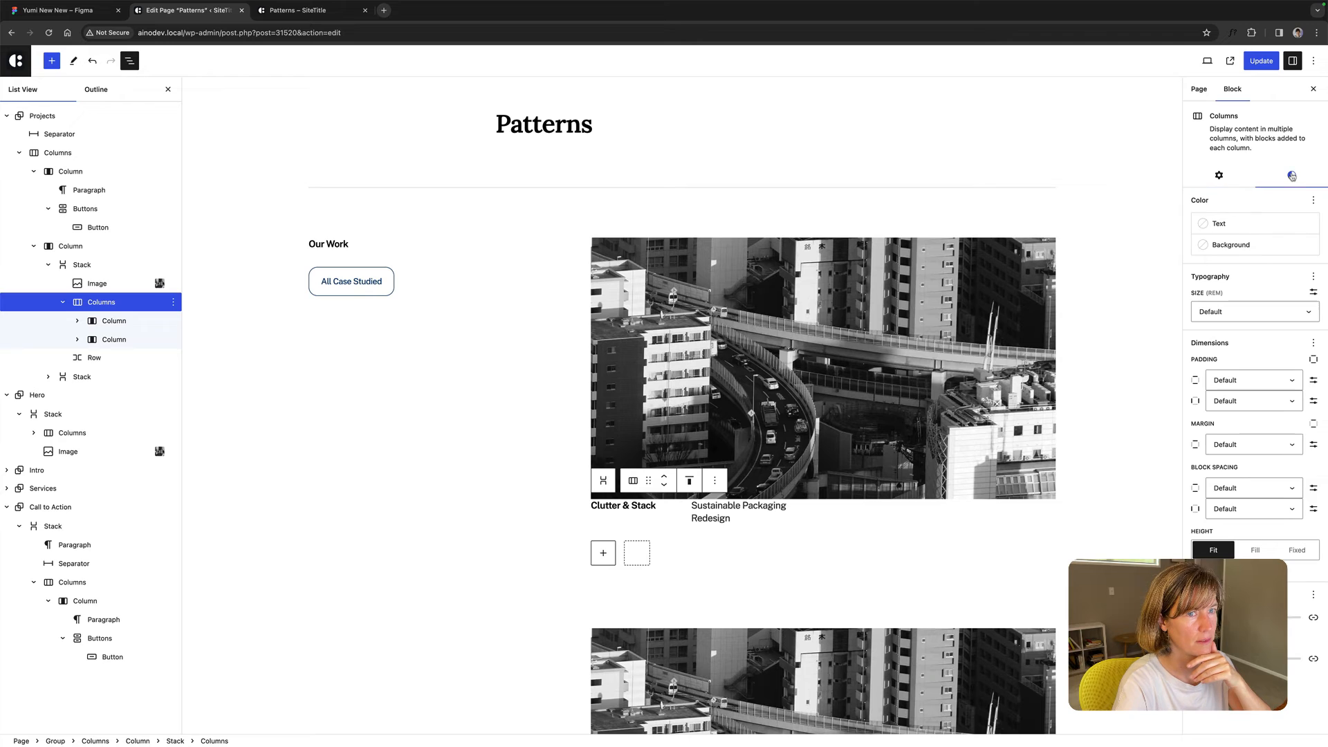
left_click(1229, 510)
left_click(1239, 667)
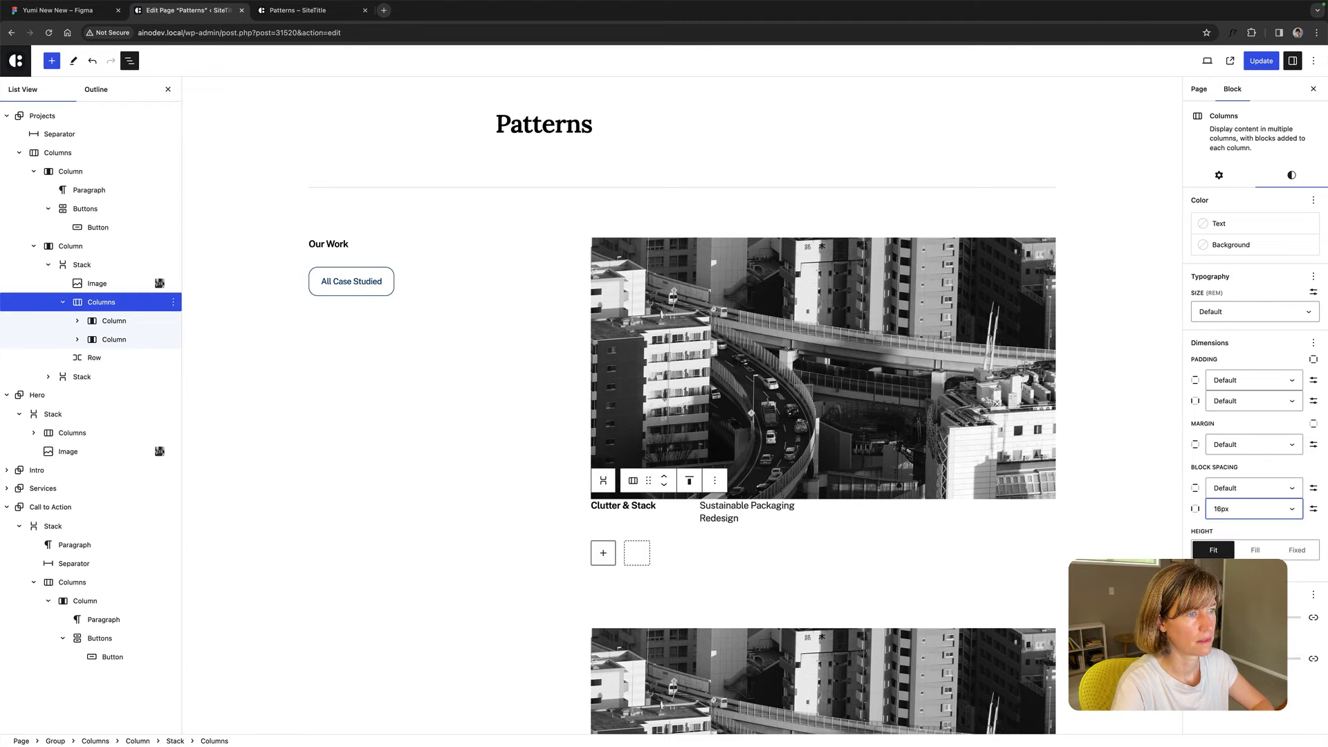
Review the first caption column's width units and style options, and the parent Columns block's settings.
left_click(115, 325)
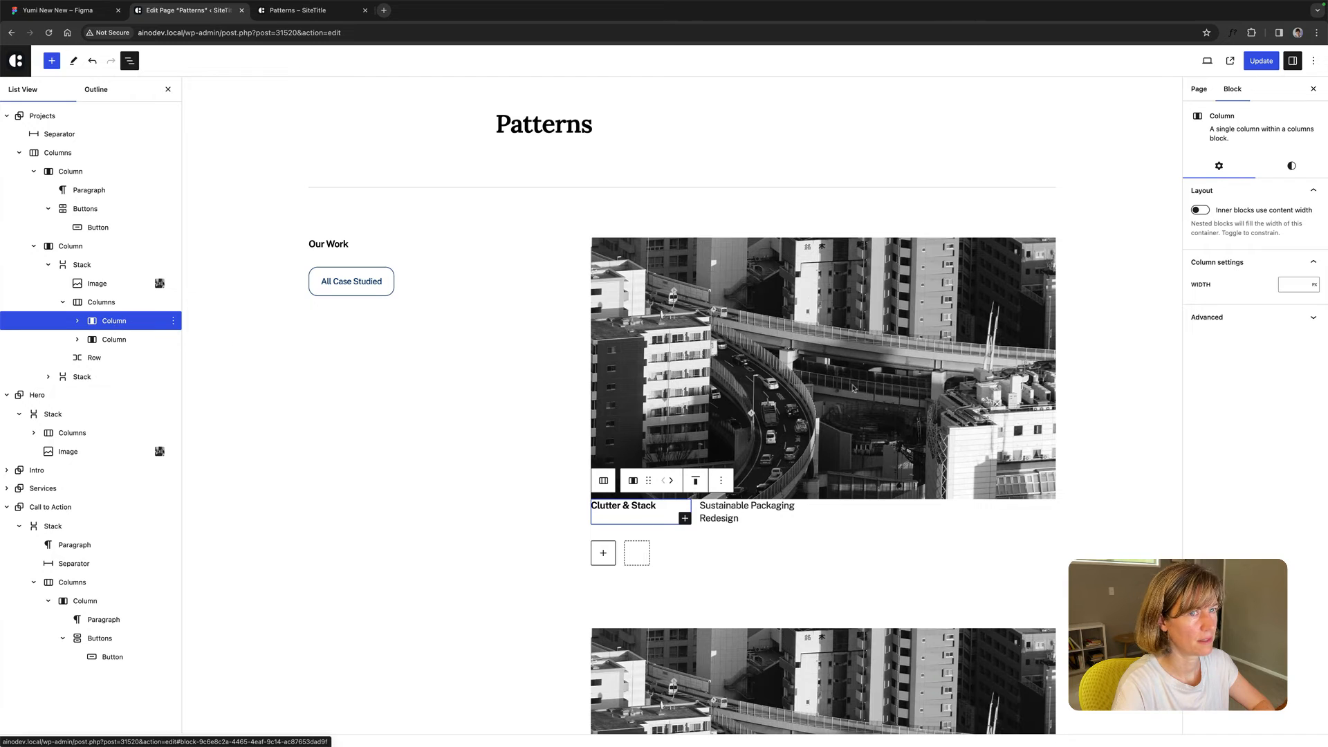
left_click(1292, 284)
left_click(1315, 285)
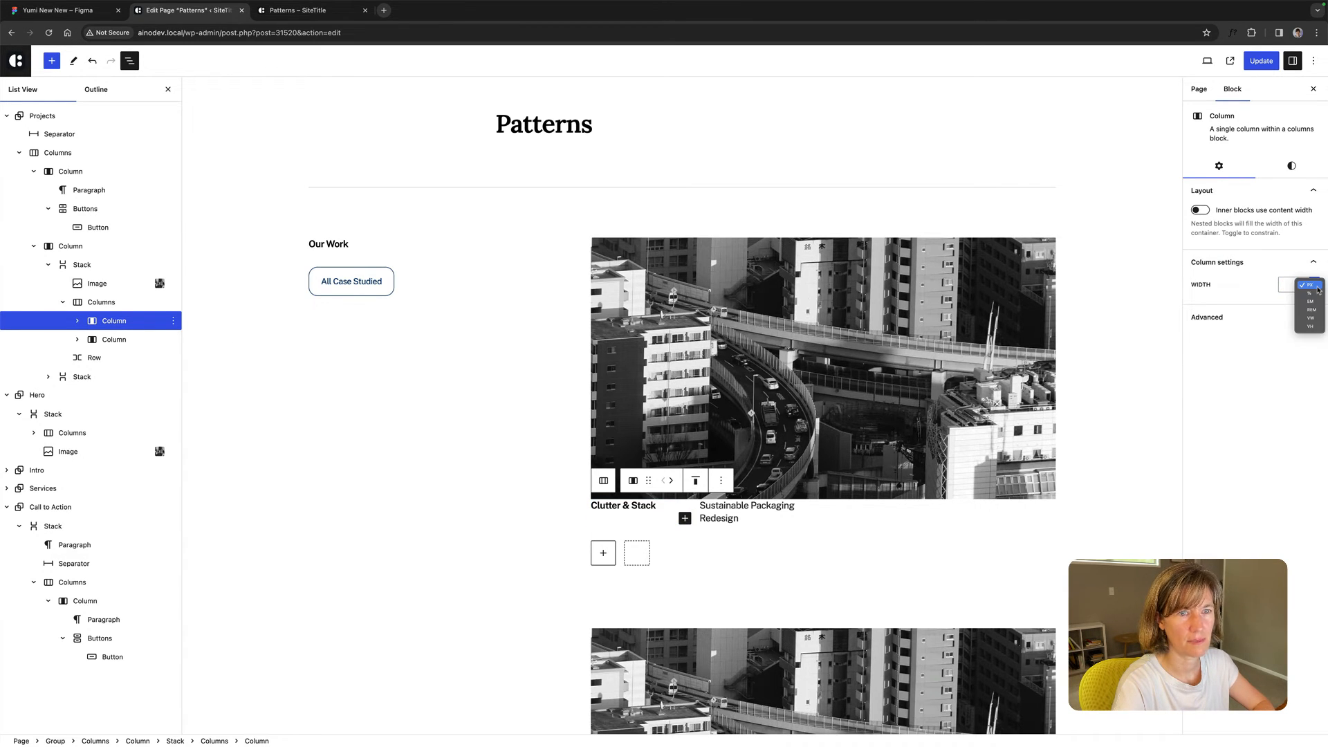
left_click(1234, 291)
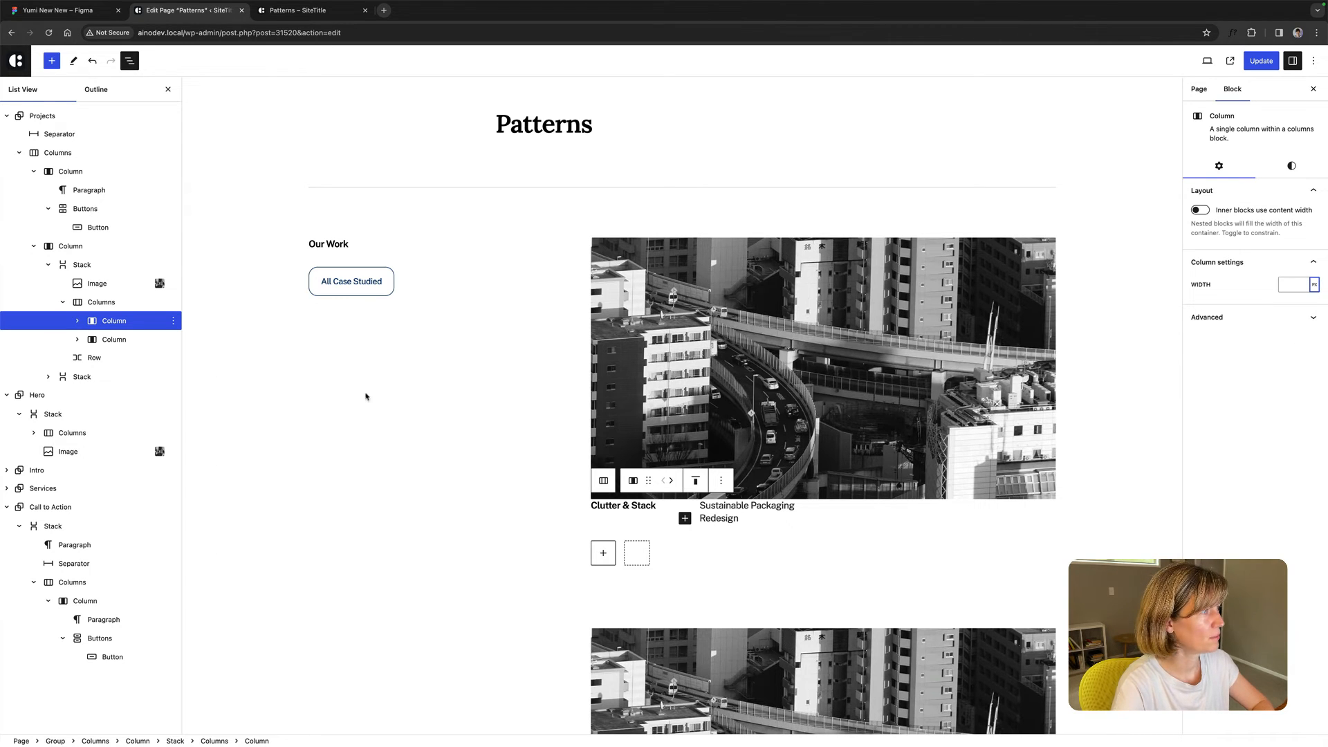
left_click(1291, 167)
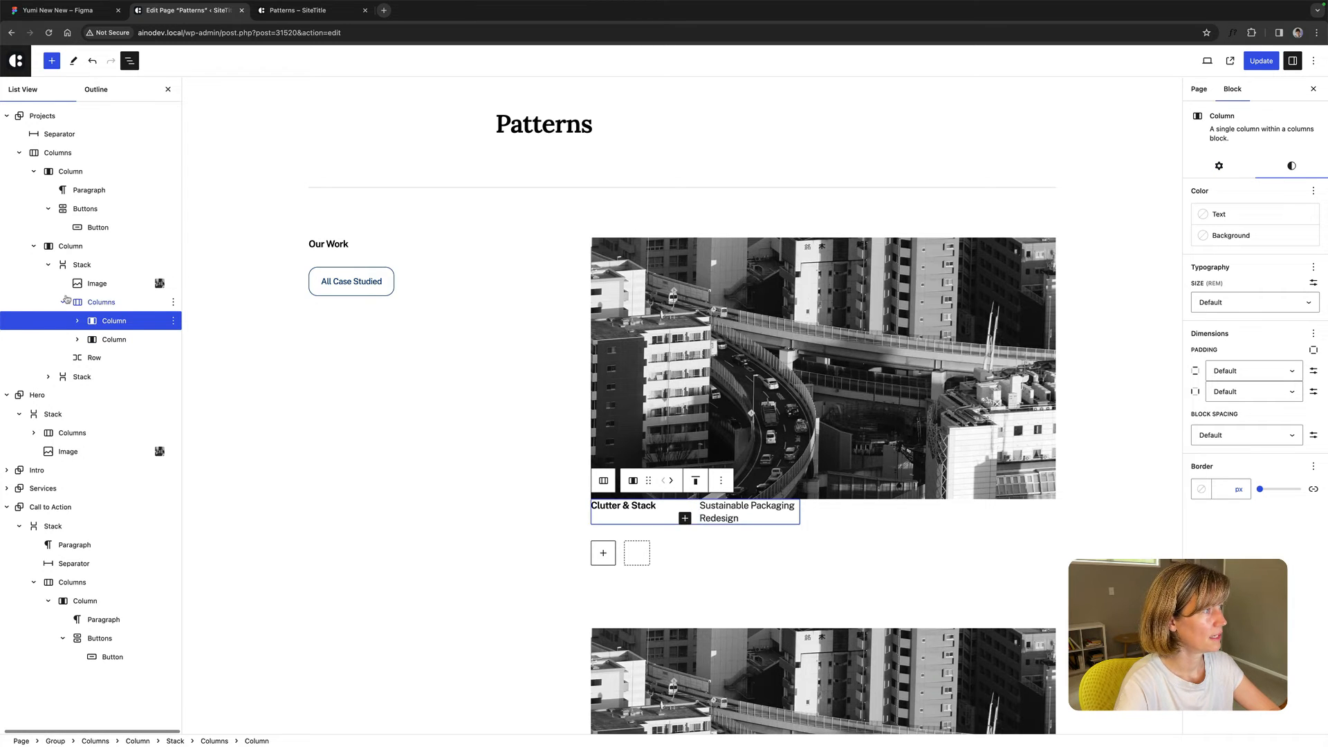
left_click(101, 301)
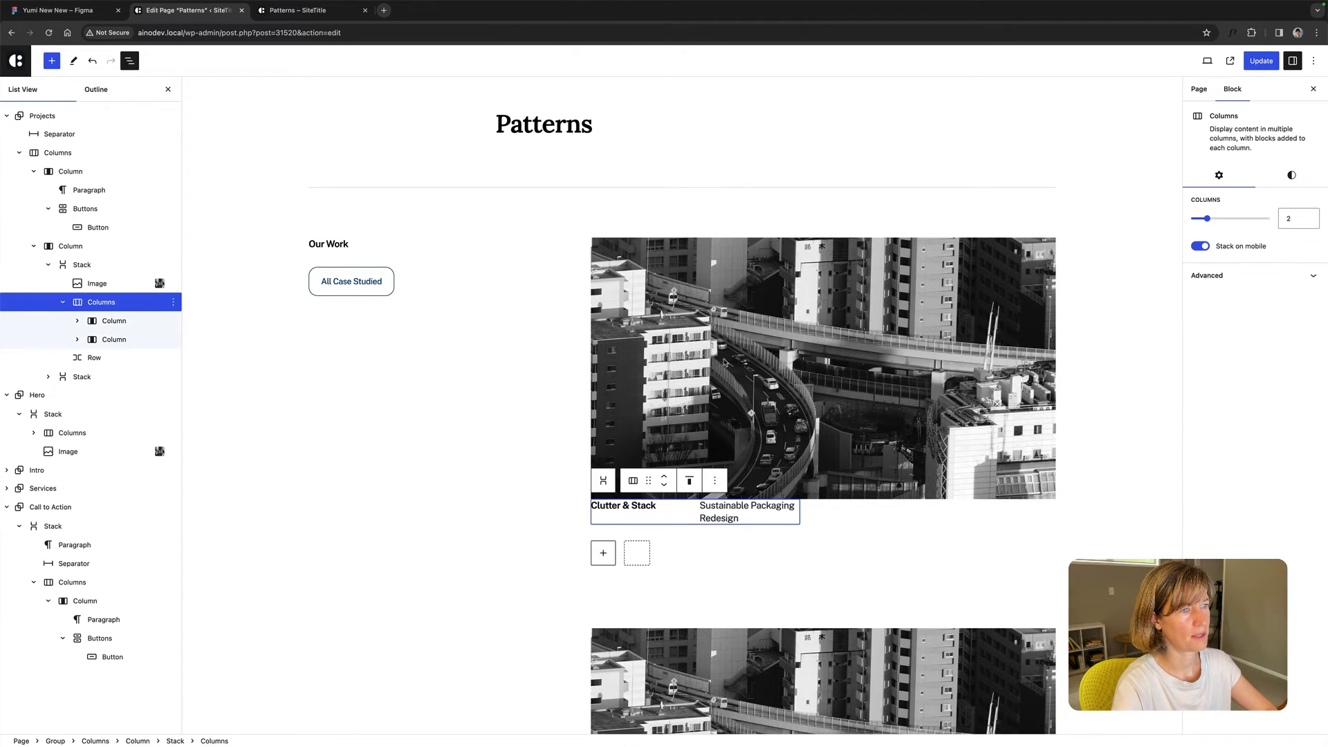
Update the page and reload the mobile preview to check how the first project's caption columns stack.
left_click(1292, 175)
left_click(1219, 175)
left_click(1255, 62)
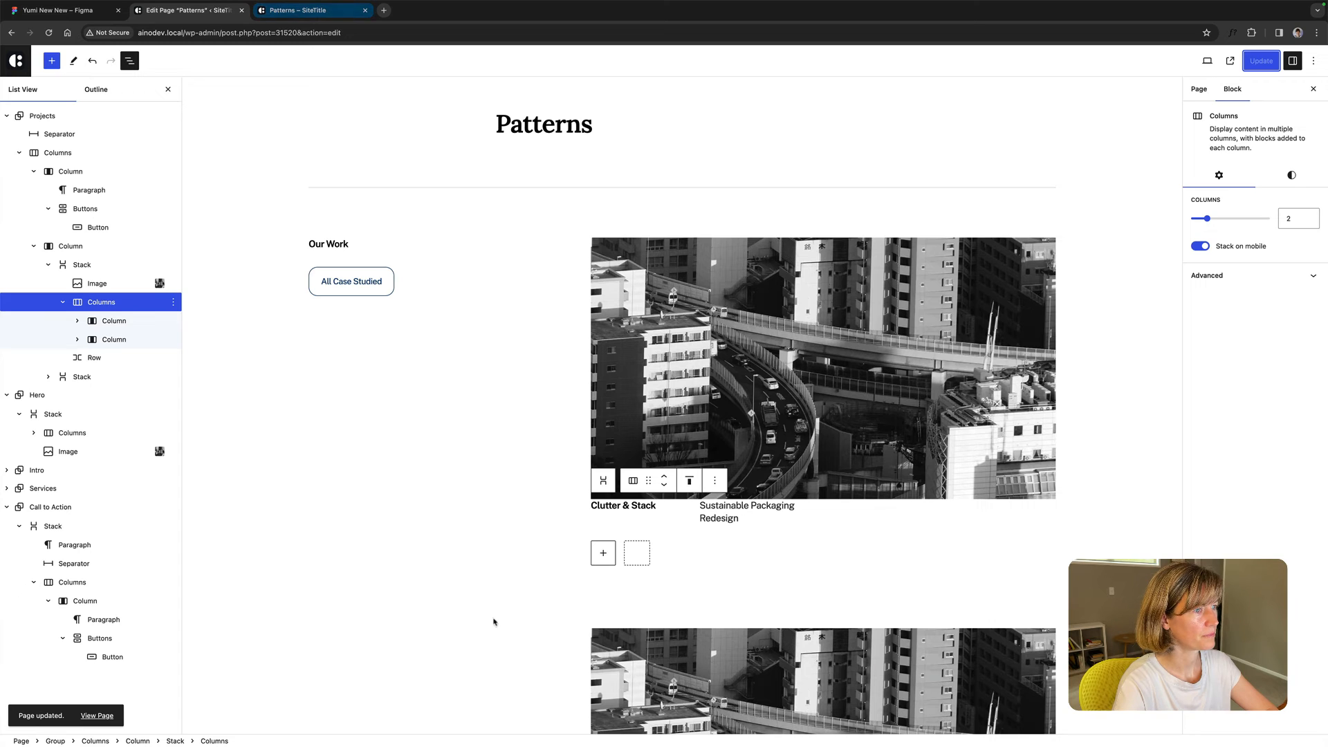
left_click(109, 319)
left_click(116, 344)
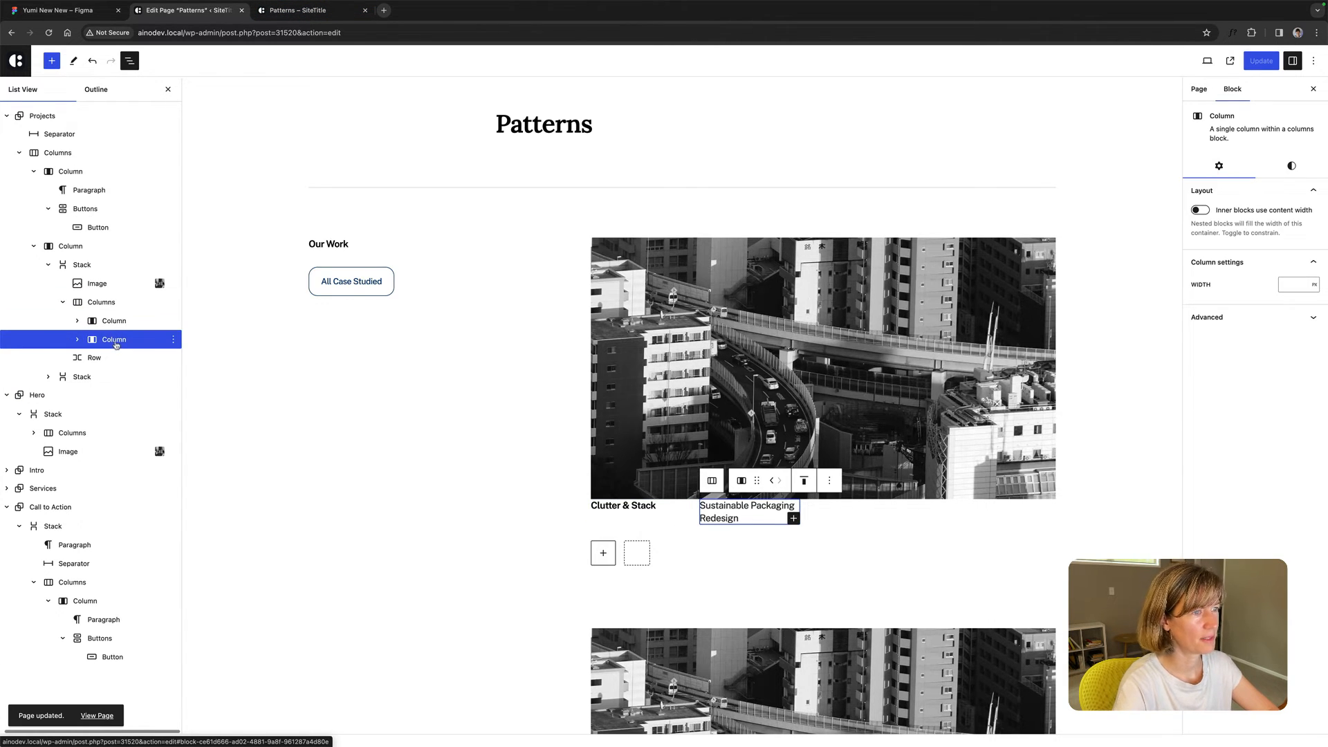
left_click(115, 304)
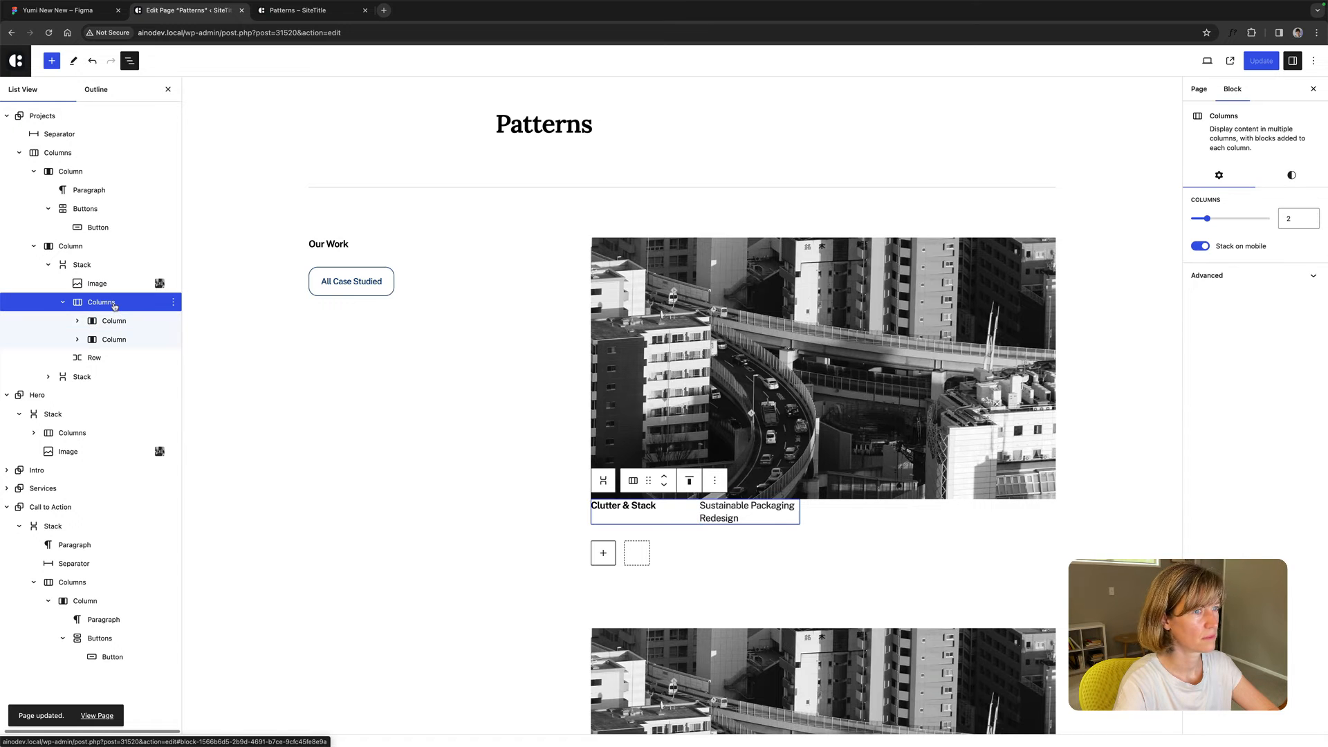
left_click(304, 10)
left_click(54, 35)
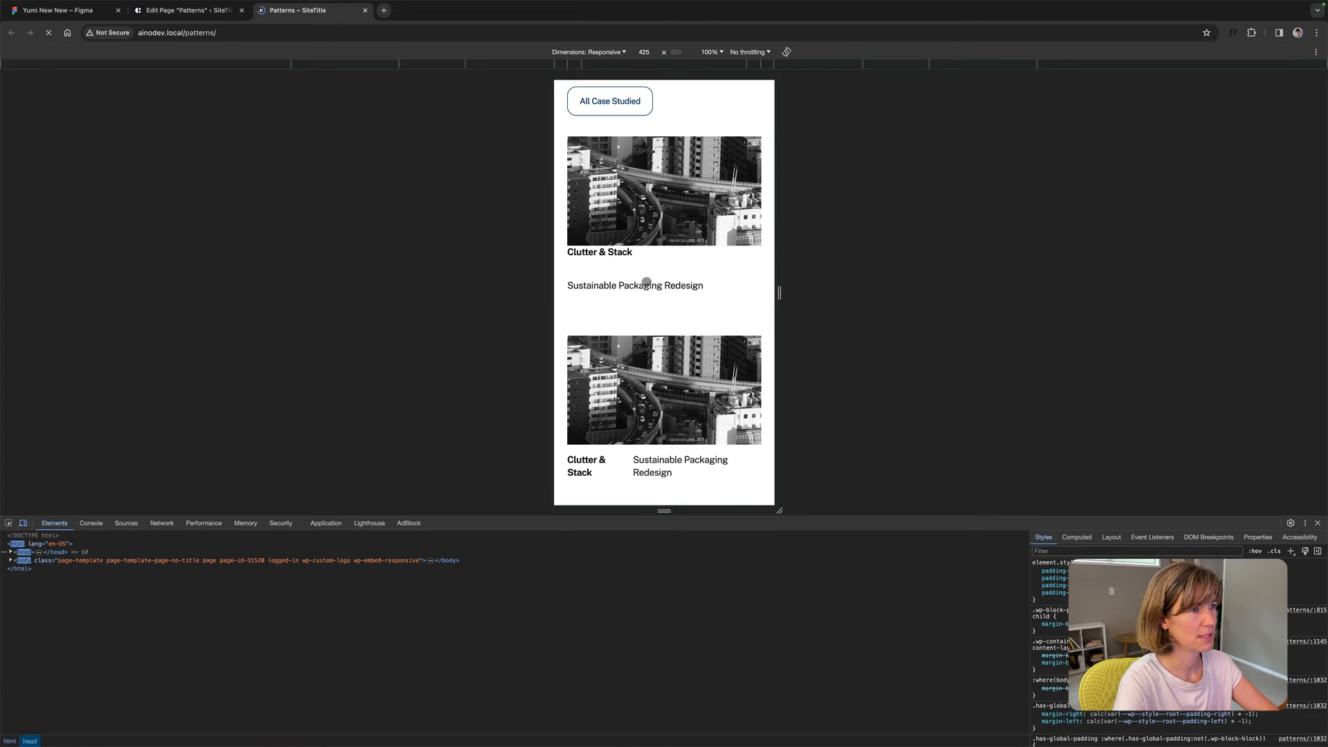
Undo the caption column changes in the editor, delete the empty Columns block from the first project Stack, and save the page.
left_click(183, 10)
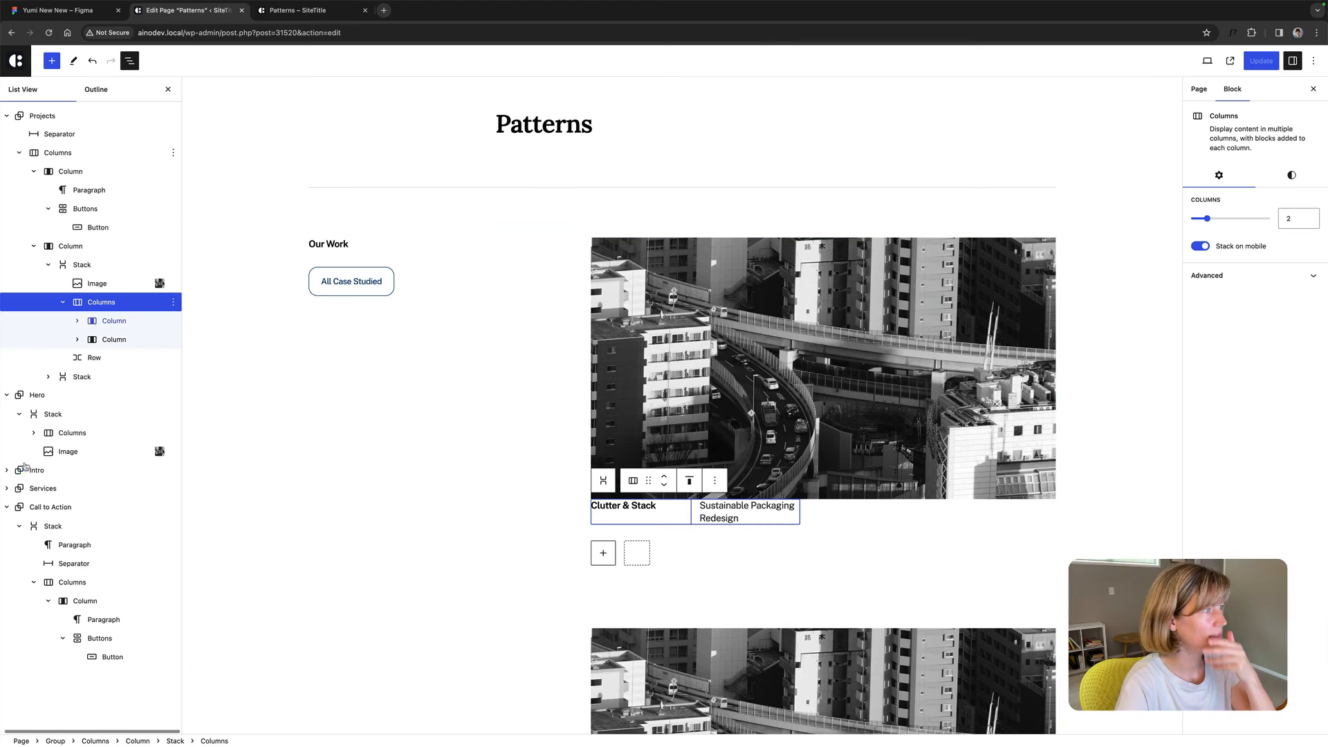
key("ctrl+z")
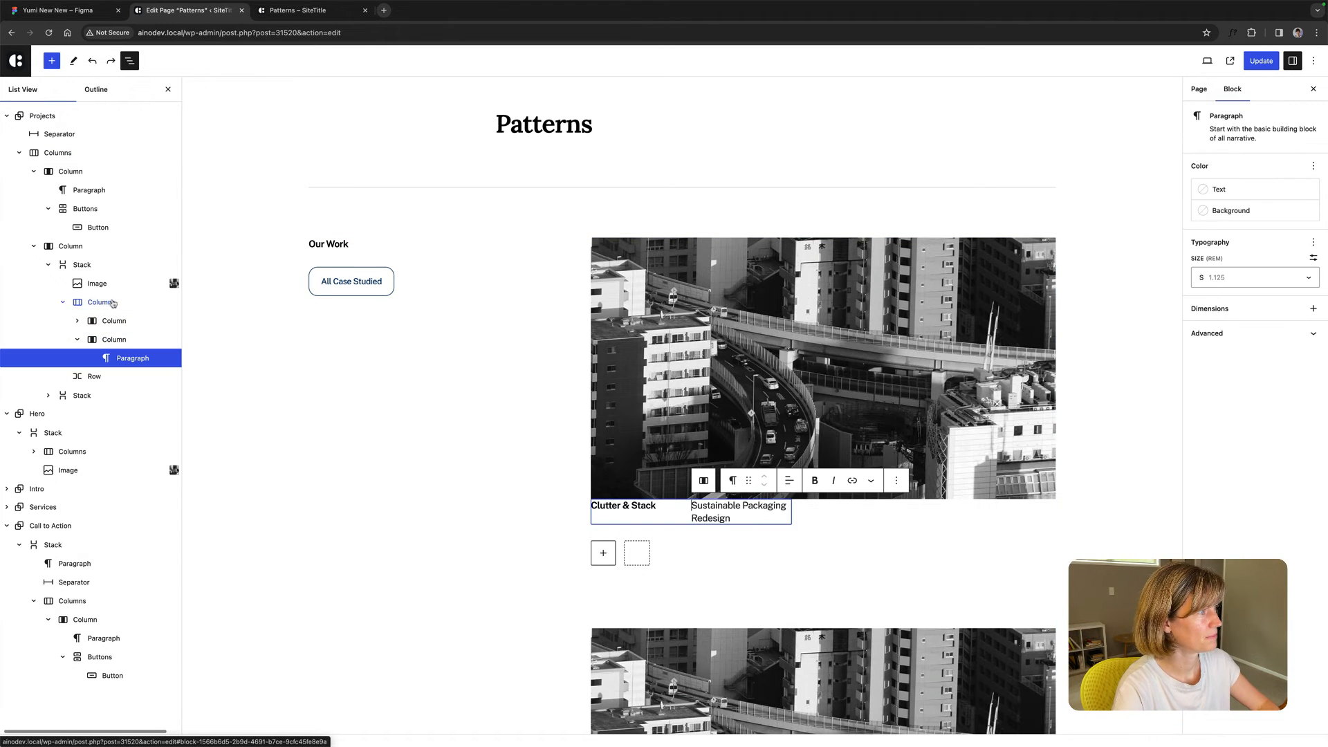
key("ctrl+z")
key("ctrl+z")
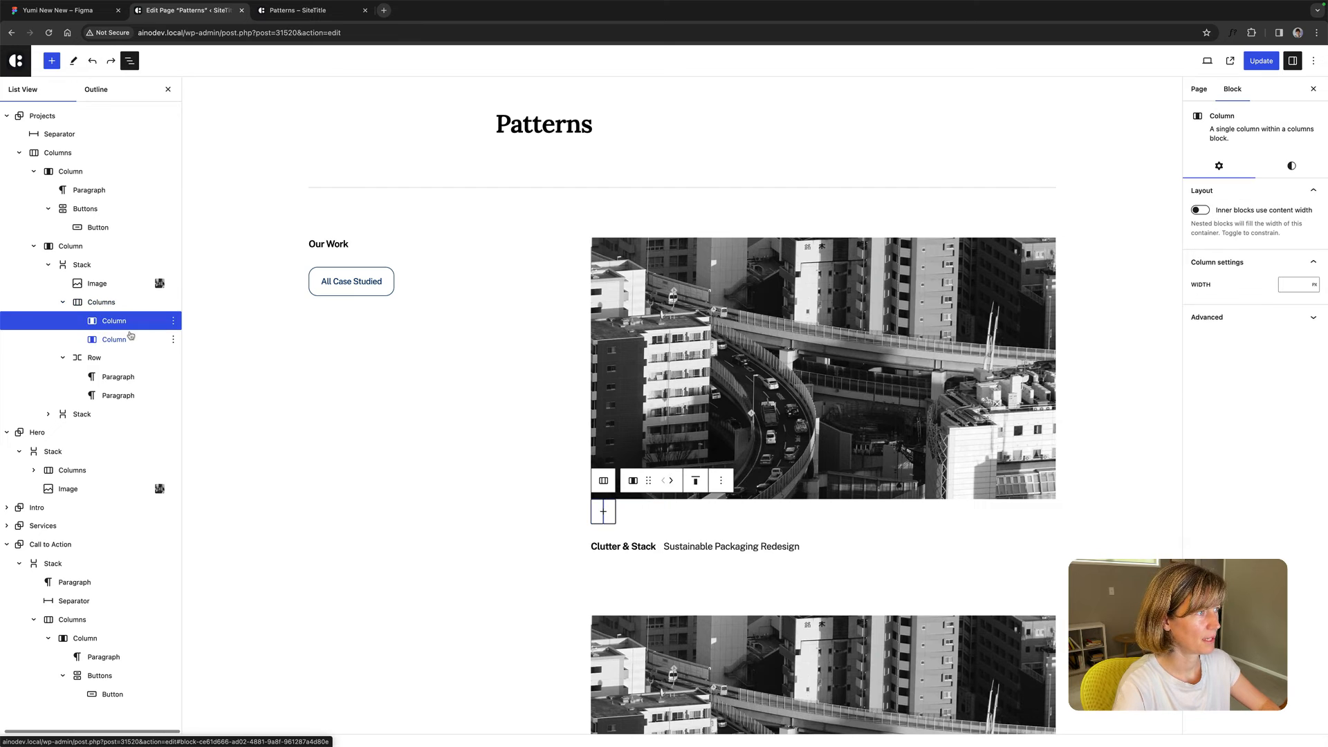
key("ctrl+z")
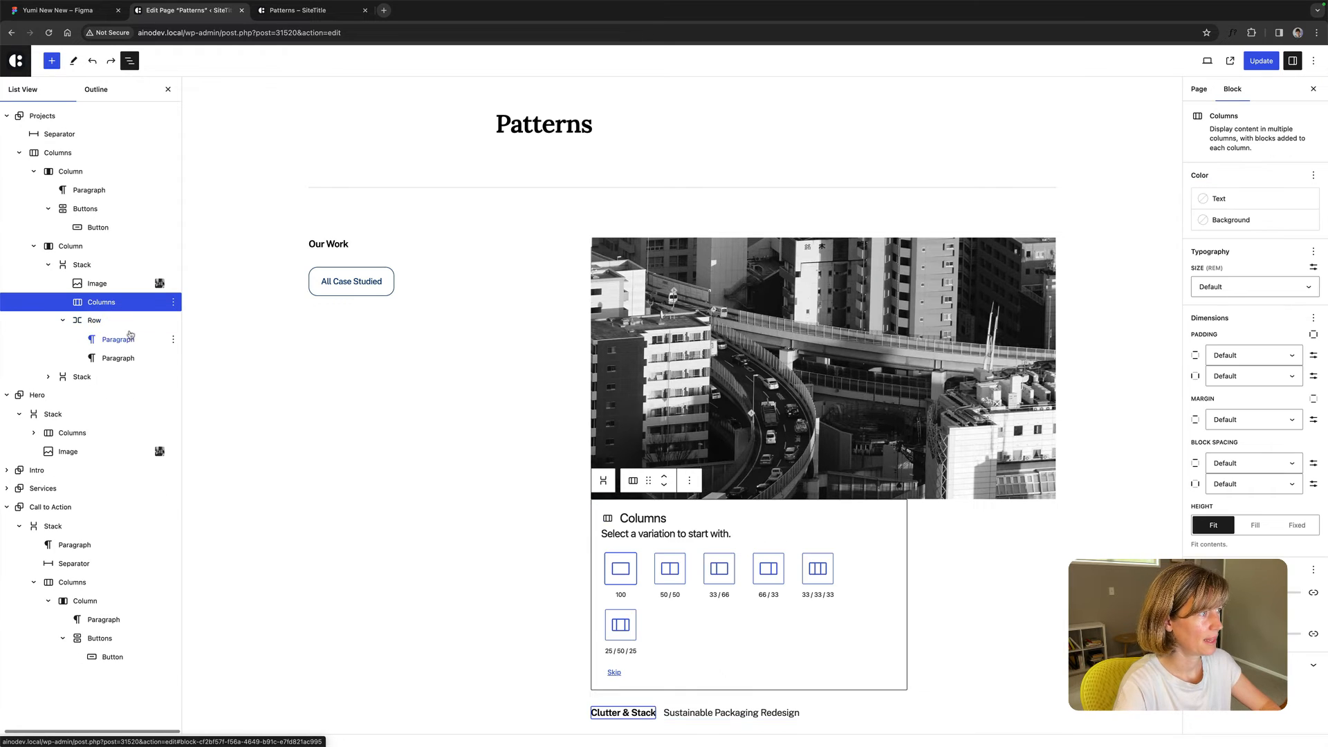
left_click(174, 303)
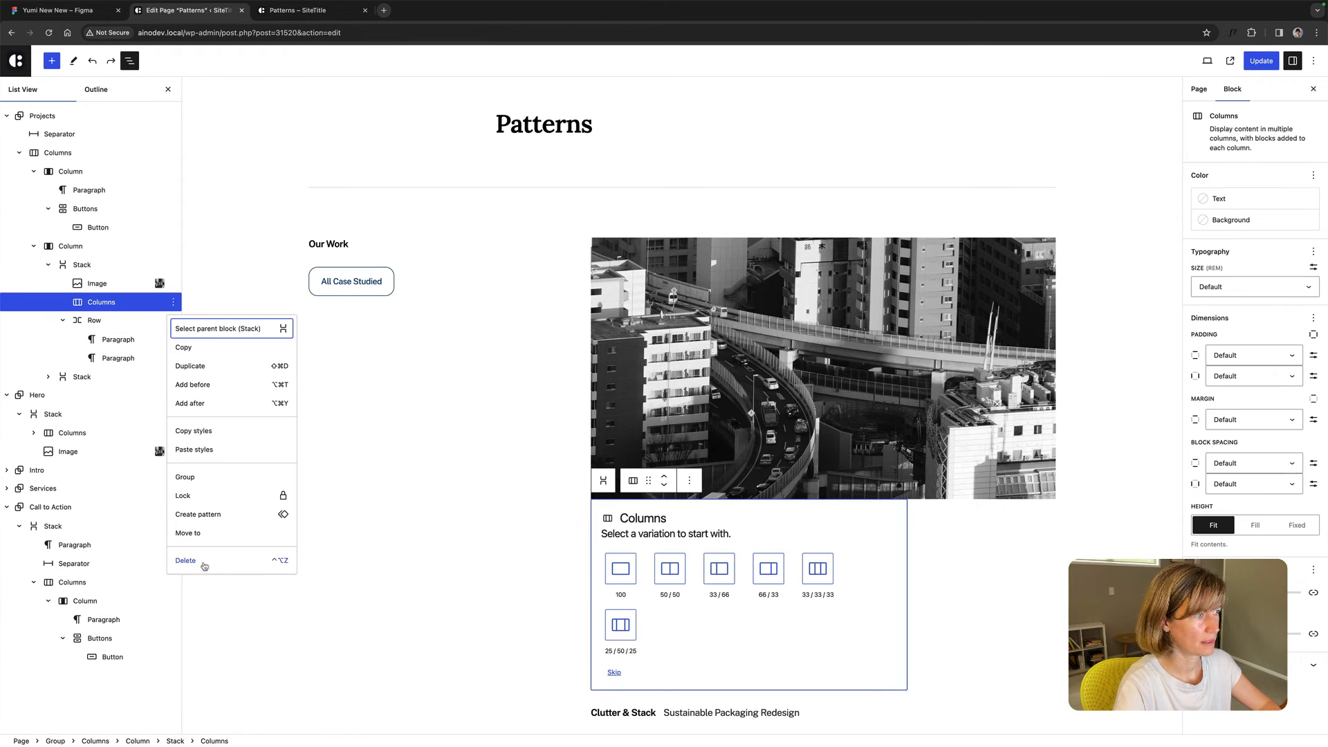
left_click(203, 563)
key("ctrl+s")
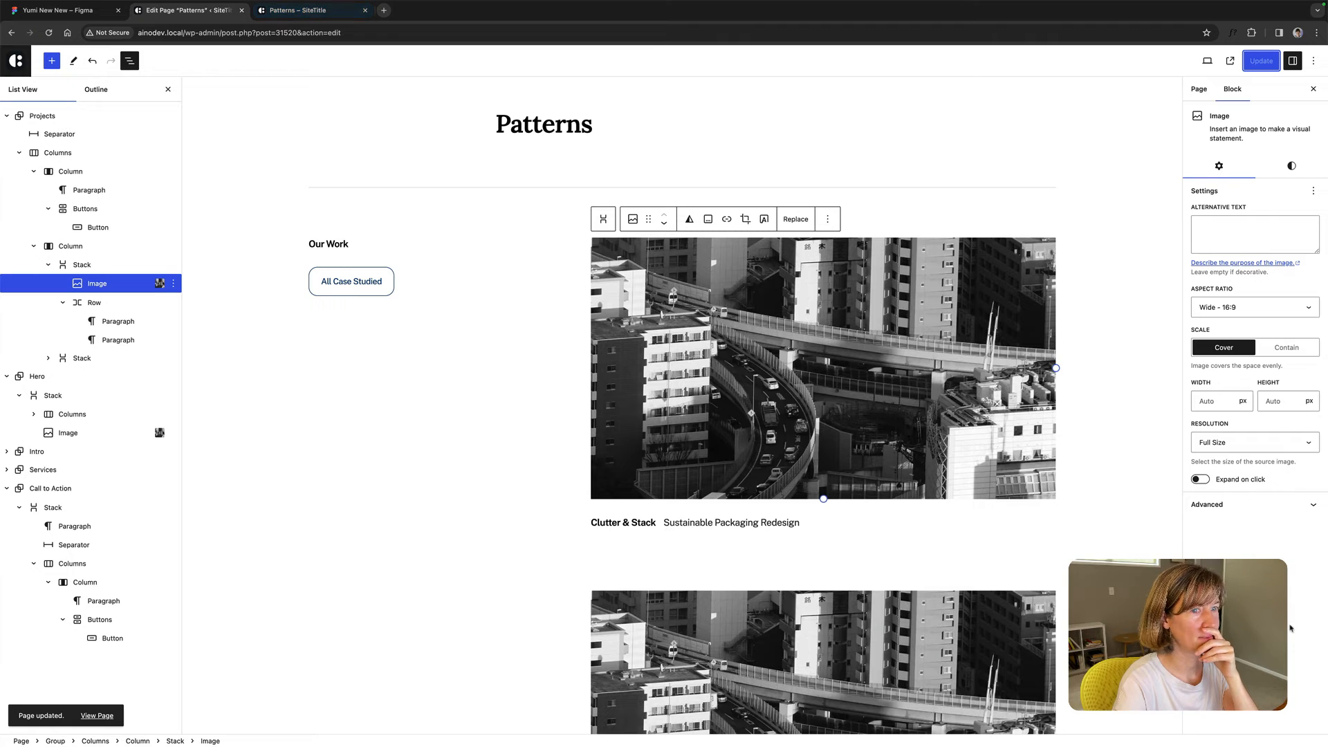
Open the advanced settings of the first project's caption Row at the additional CSS classes.
left_click(659, 524)
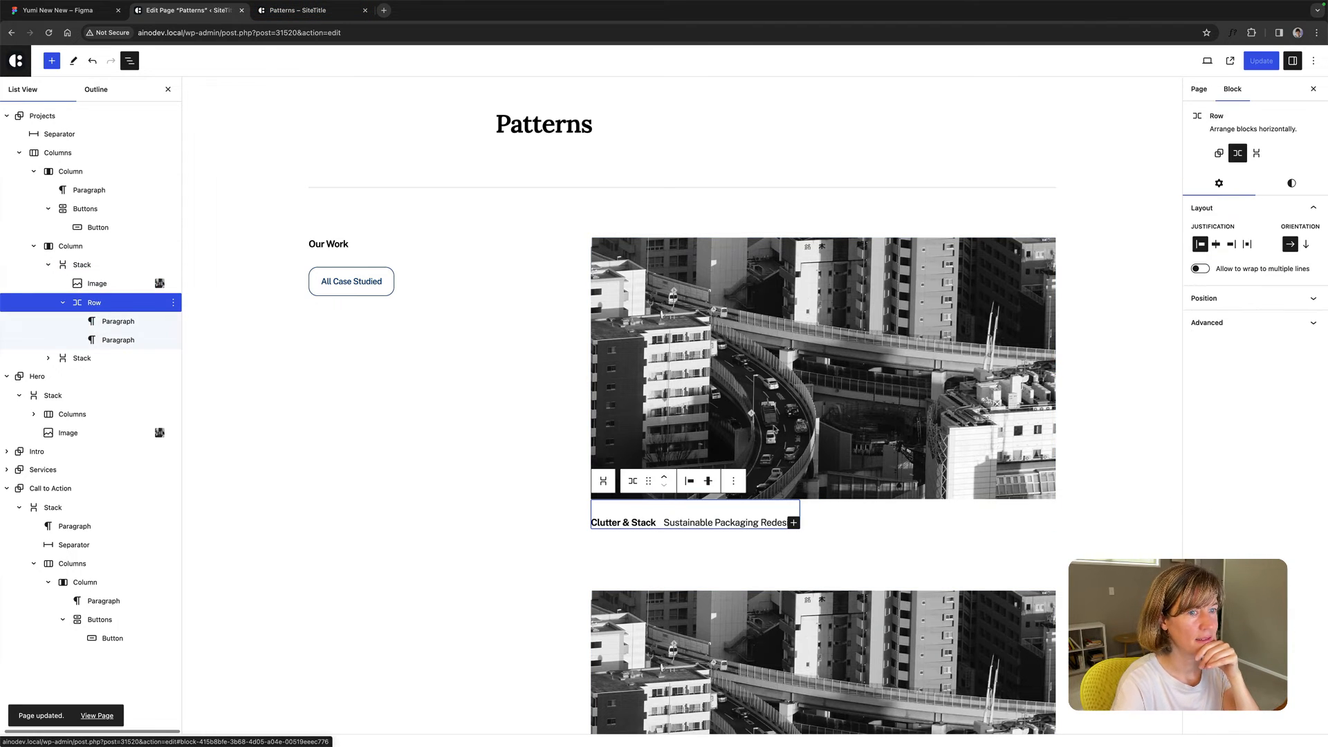
left_click(1225, 323)
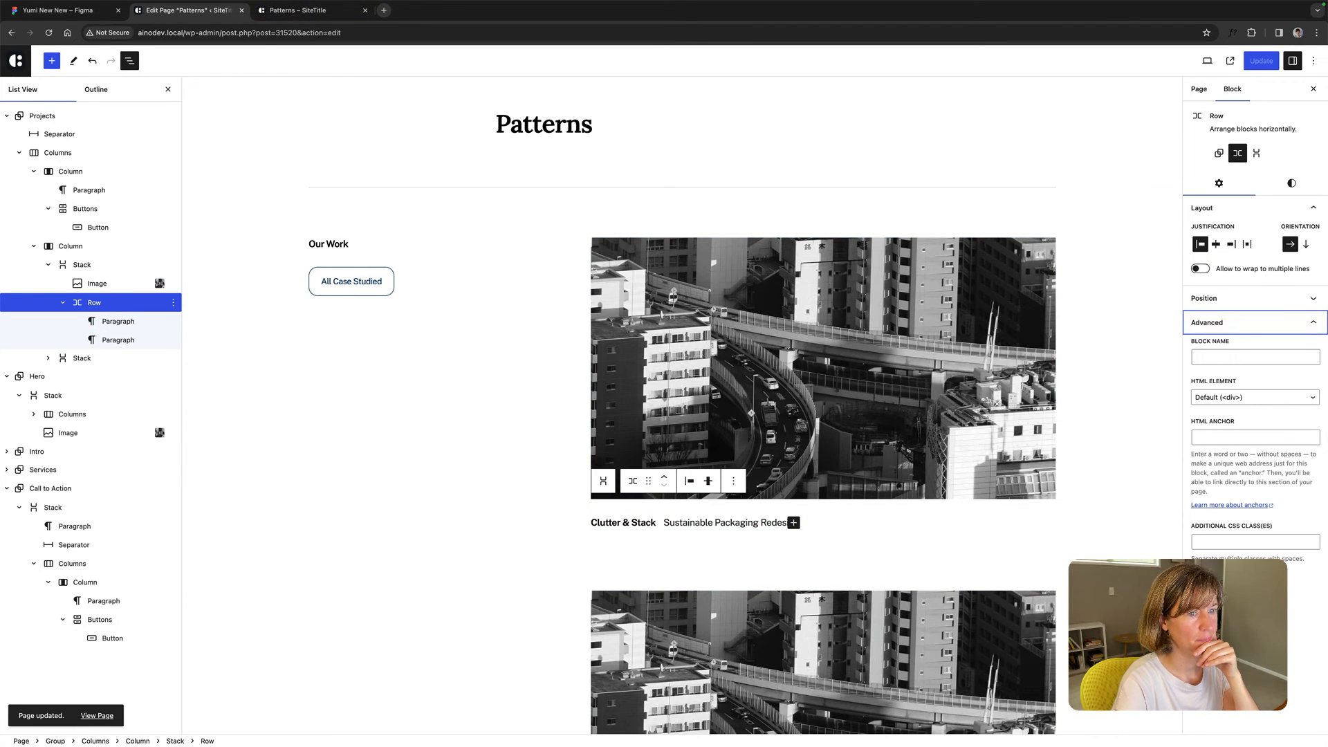
left_click(1215, 541)
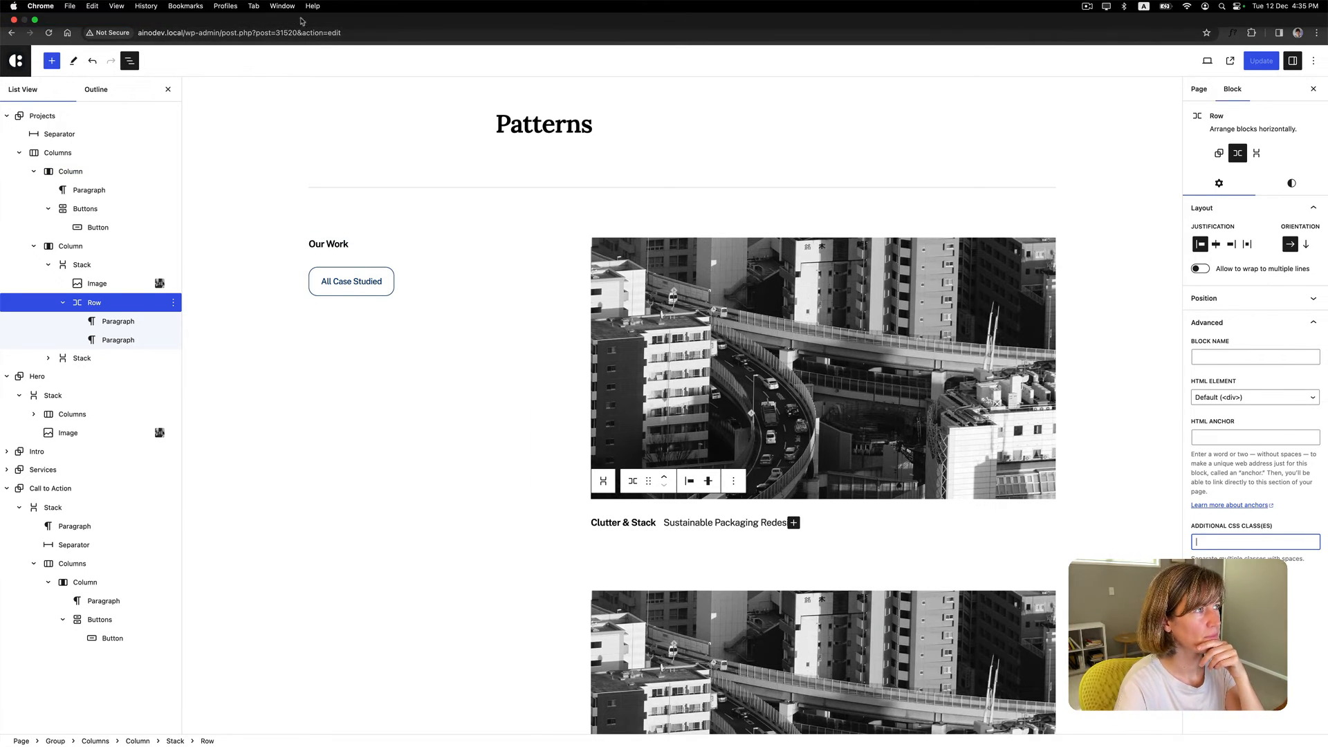
Reload the mobile preview of the Patterns page and examine the Our Work heading, button and project captions.
left_click(298, 9)
left_click(48, 32)
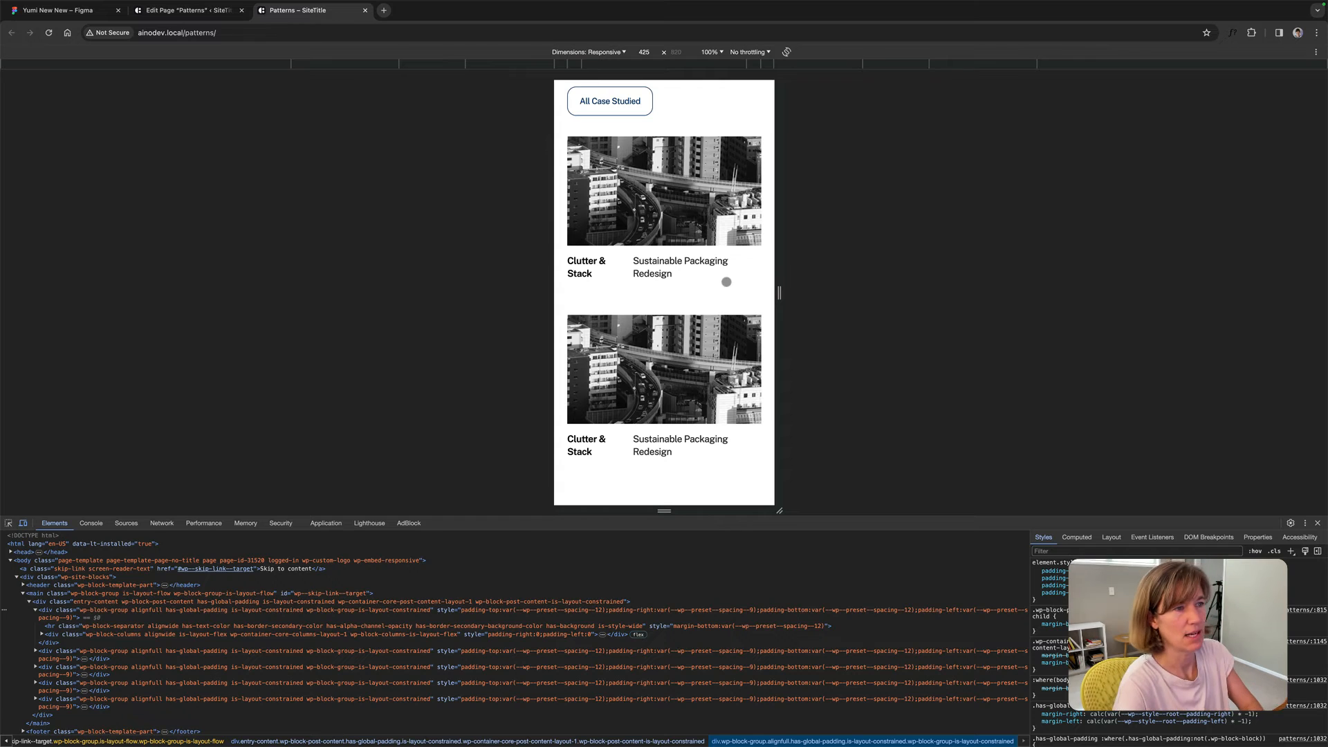
scroll(699, 273, "up", 3)
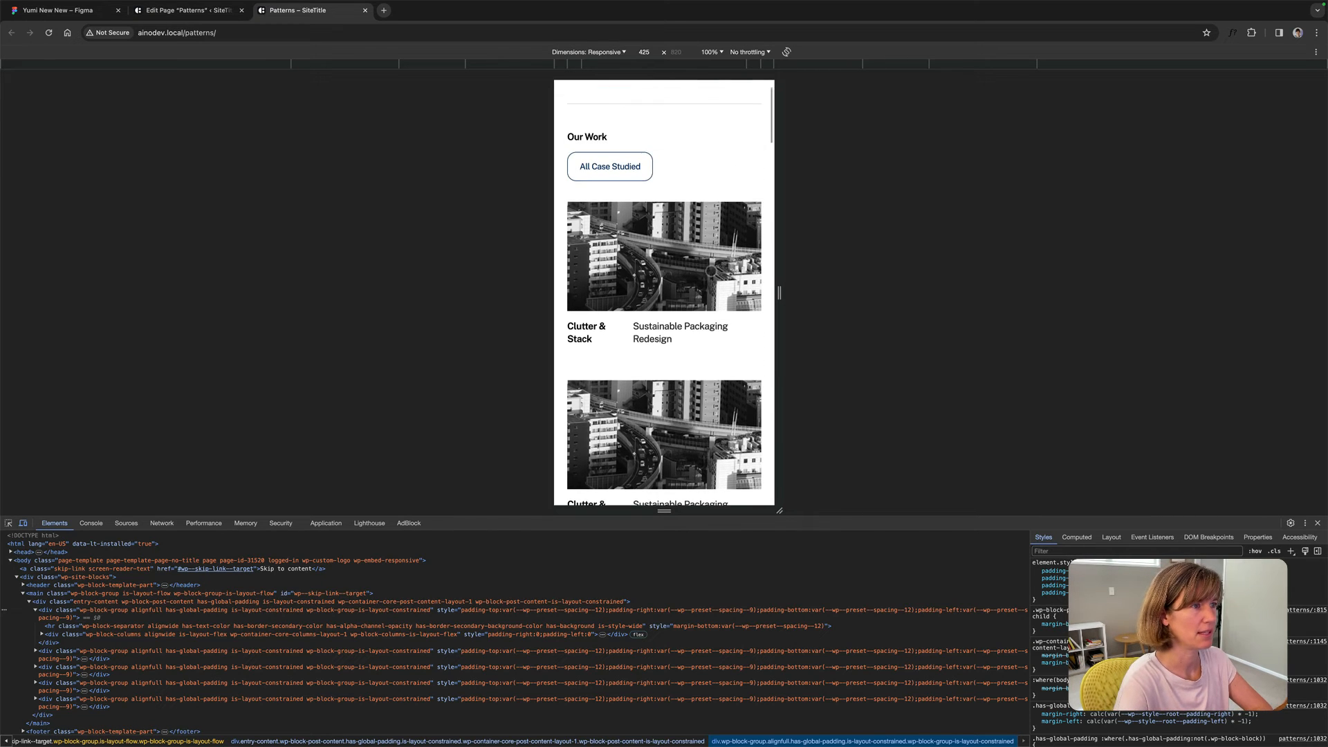
scroll(711, 271, "down", 1)
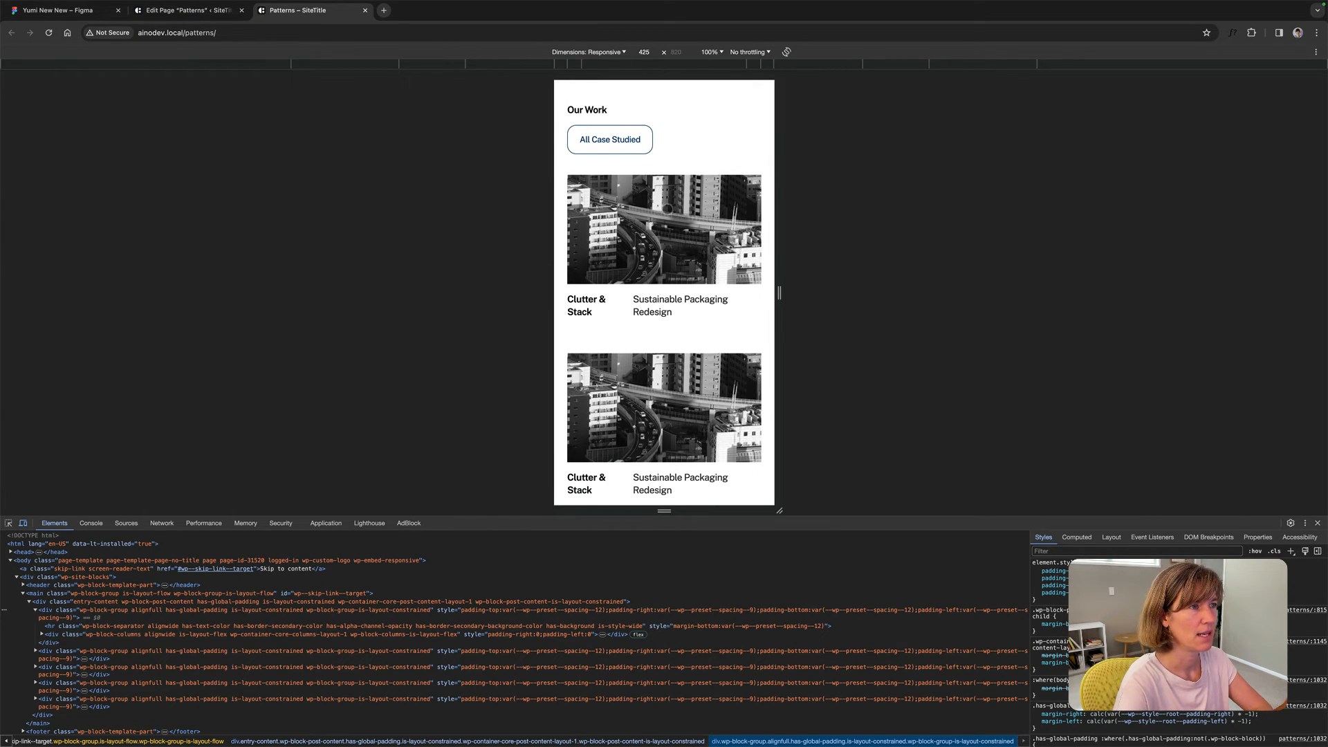
scroll(599, 179, "up", 1)
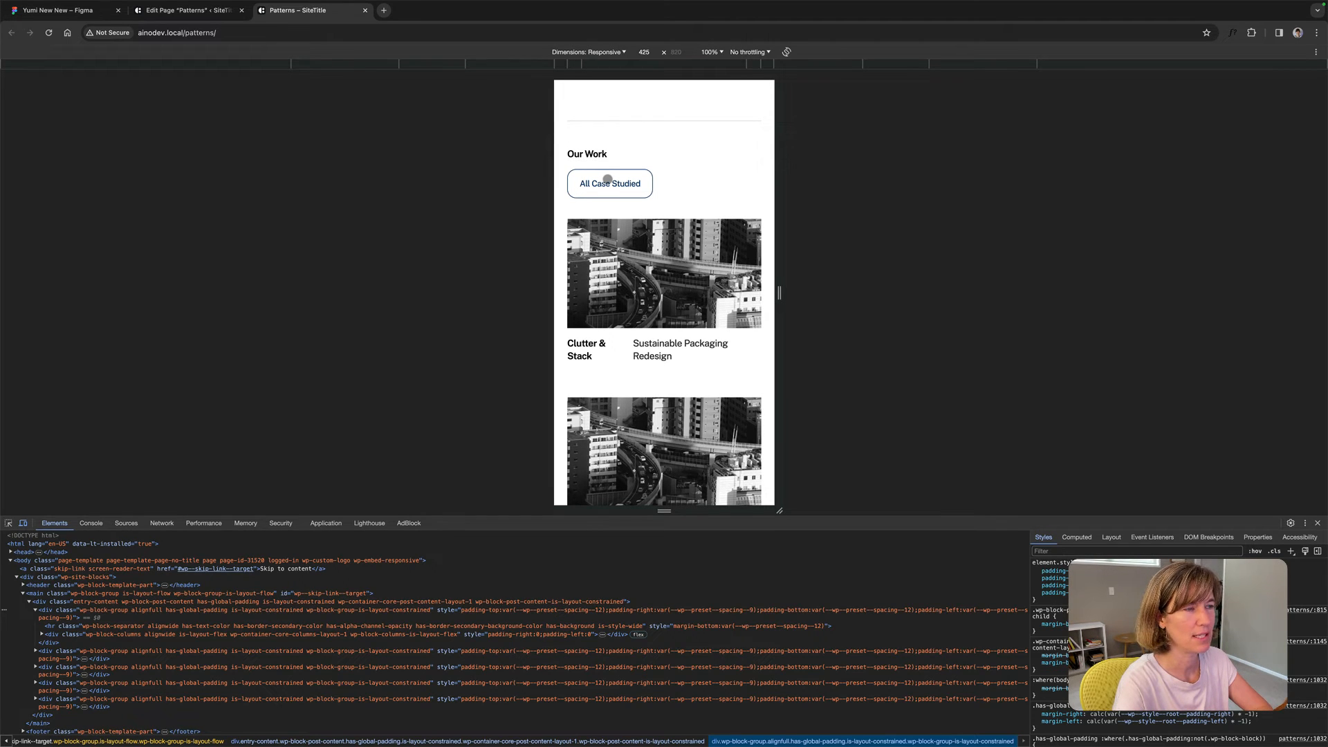
Switch to Figma and examine the Landing-Page / Projects frame alongside the neighbouring Landing-Page / Client-Feedback frame.
left_click(52, 11)
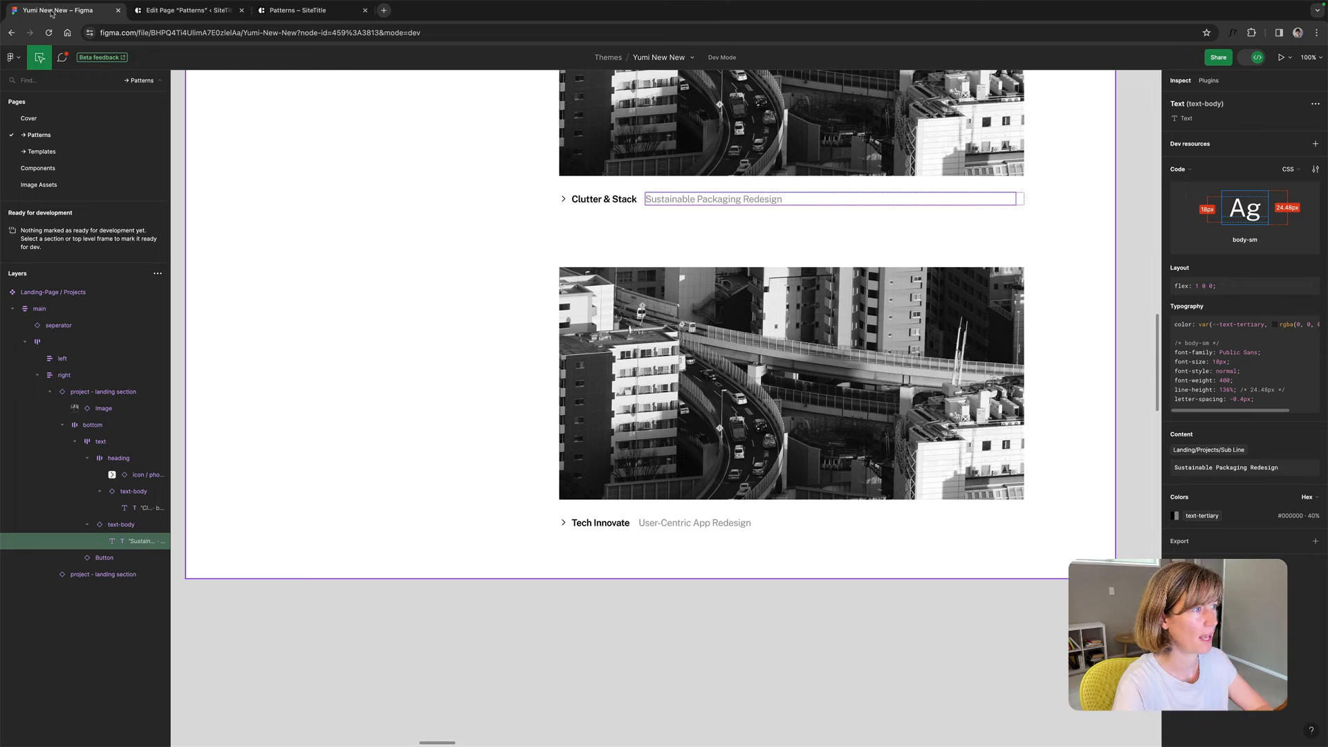
scroll(444, 362, "up", 8)
scroll(430, 468, "down", 2)
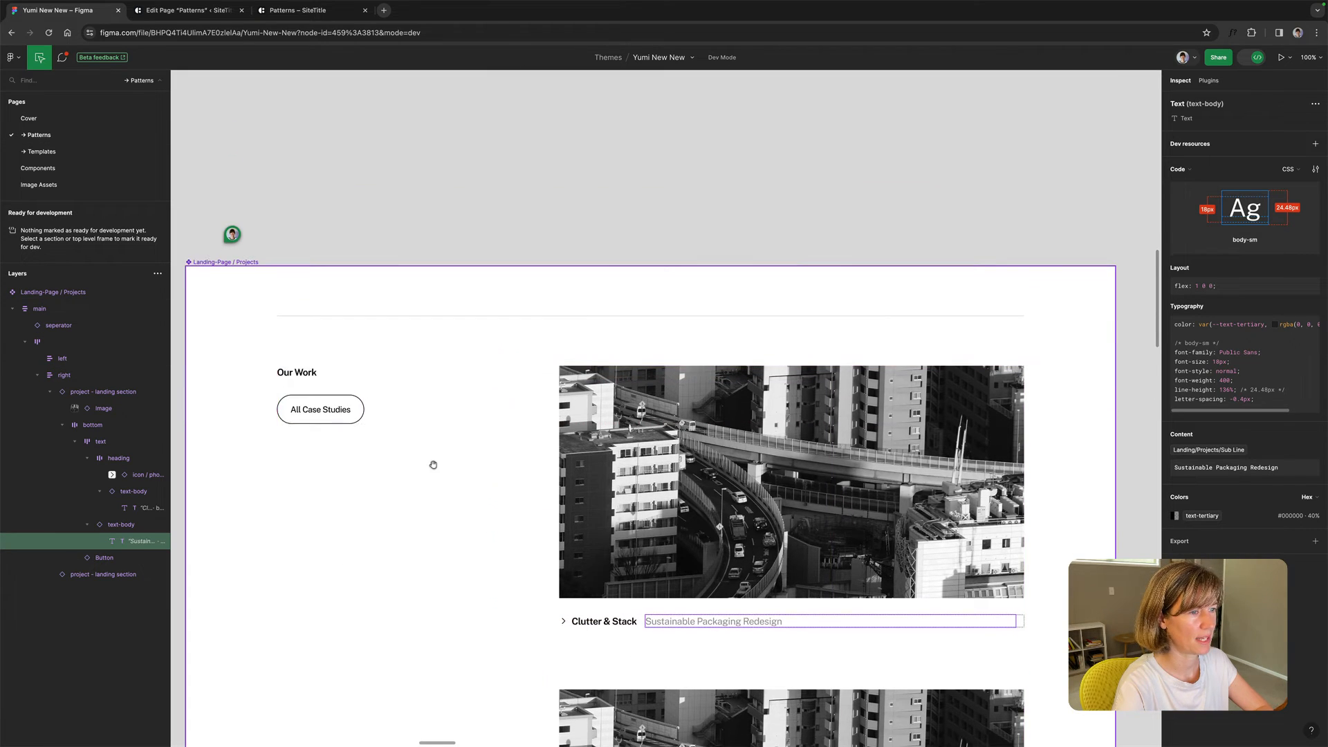
scroll(434, 465, "down", 2)
key("minus")
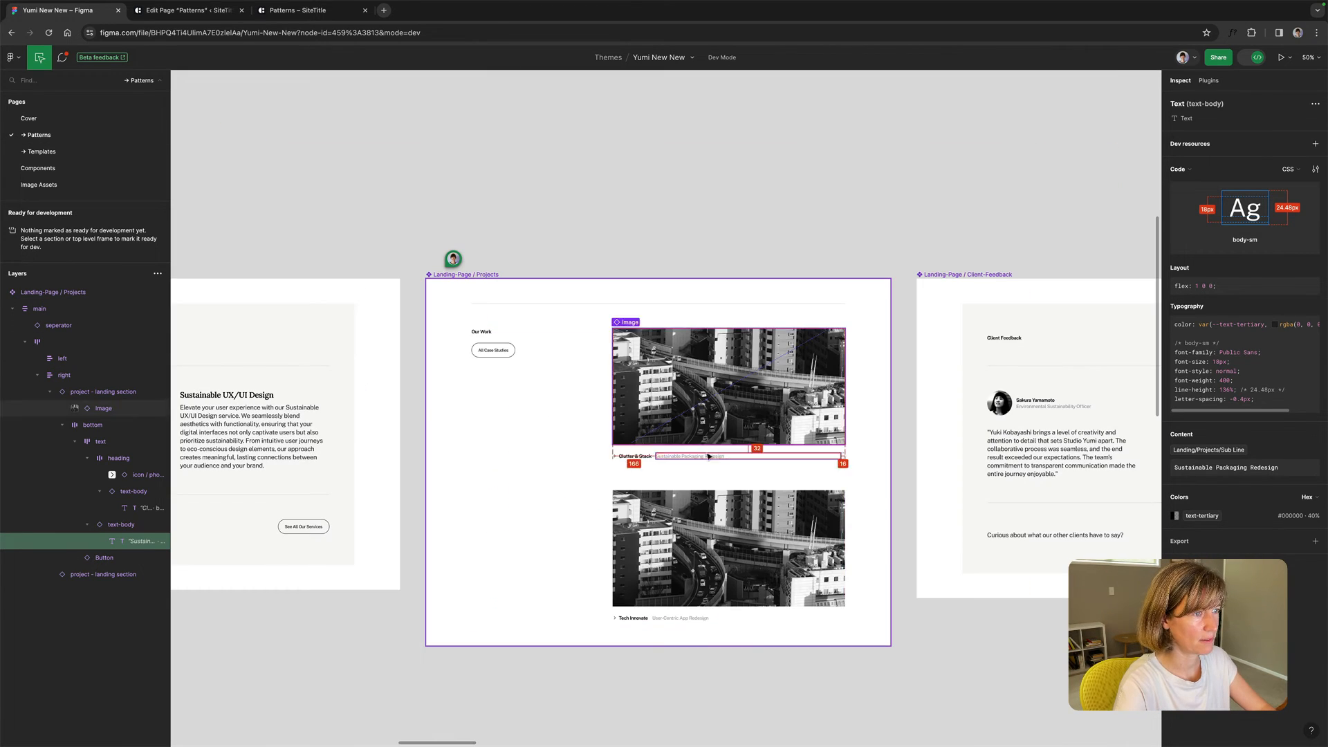
scroll(757, 428, "down", 3)
scroll(757, 428, "right", 3)
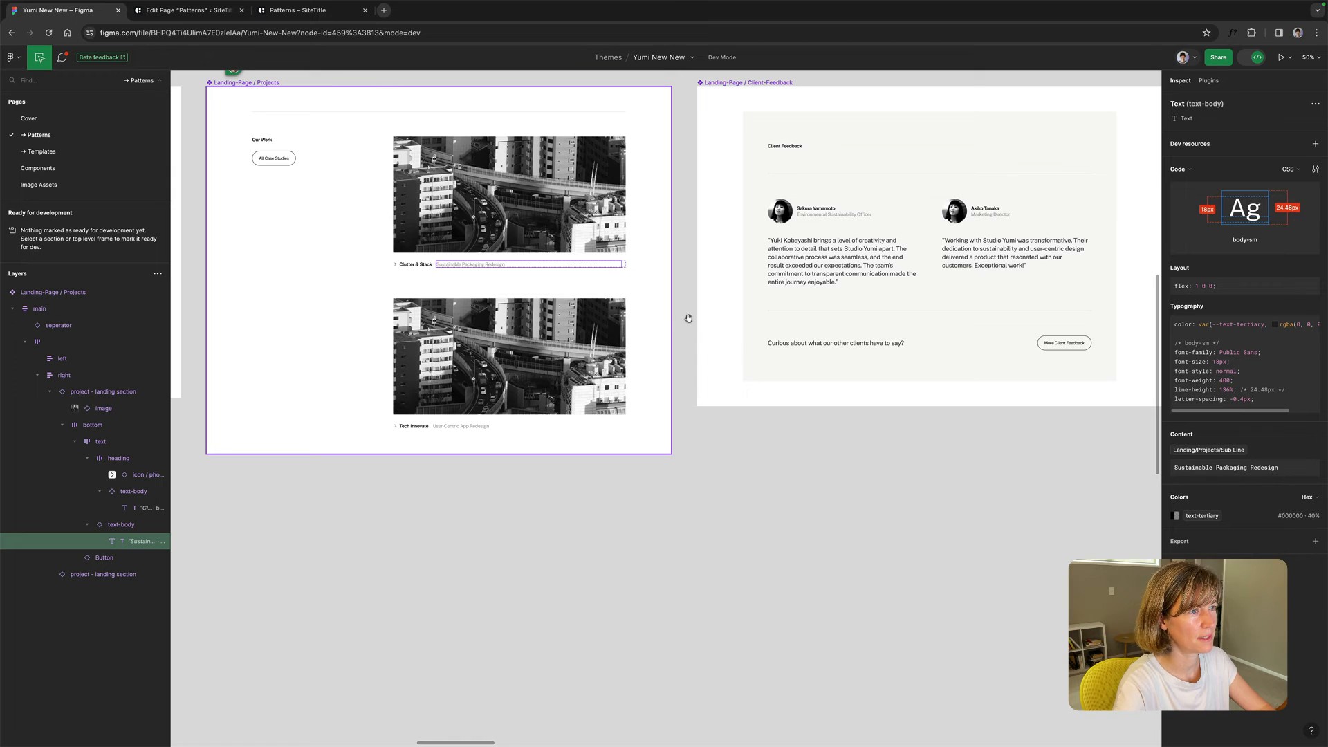
scroll(741, 382, "up", 1)
scroll(742, 382, "left", 1)
Move the work-in-progress comment pin from the Landing-Page / Projects frame to the Landing-Page / Client-Feedback frame.
left_click(607, 116)
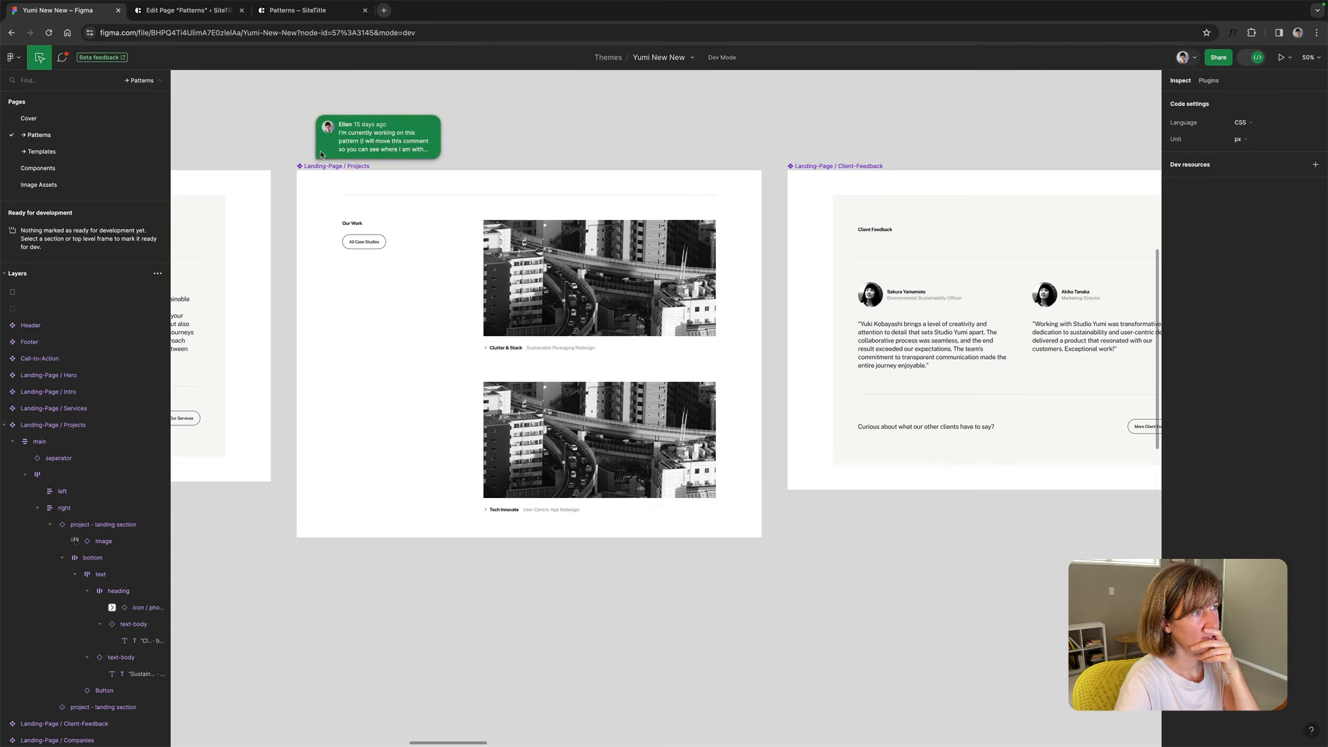
left_click_drag(319, 157, 816, 148)
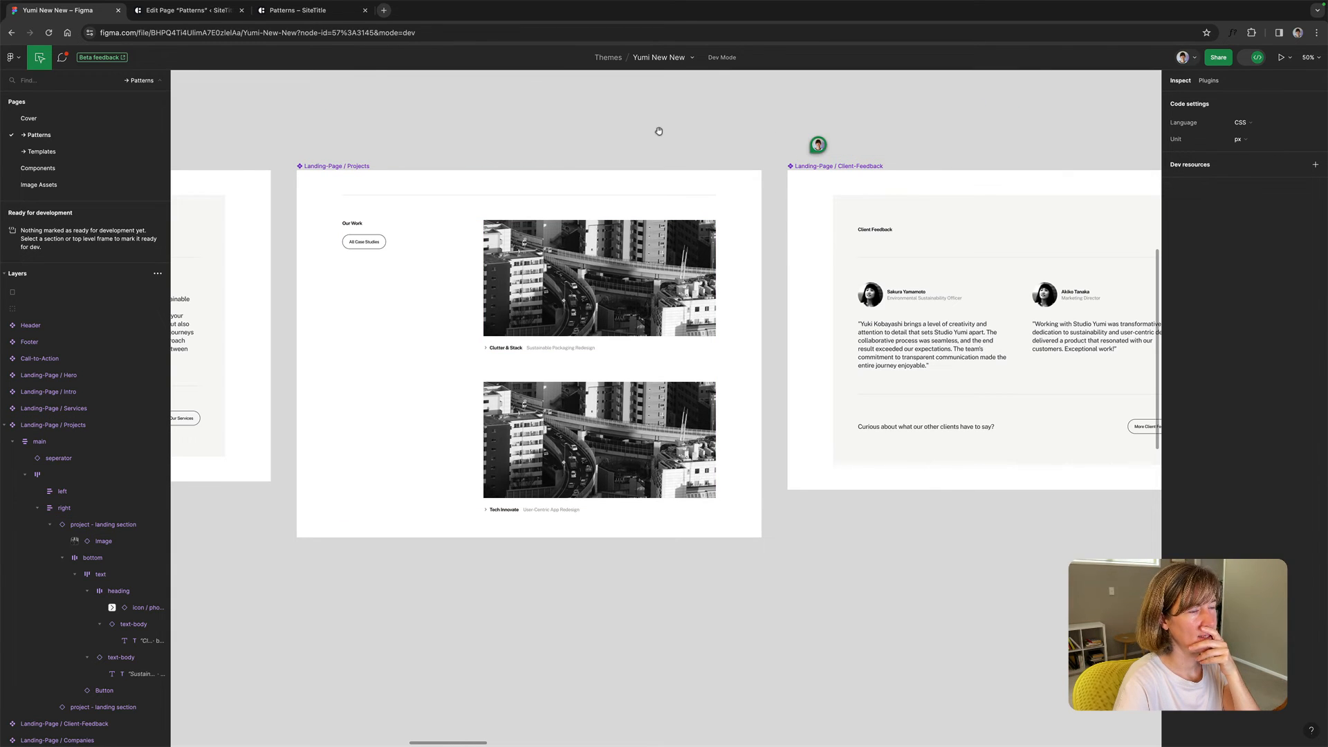
scroll(658, 131, "right", 3)
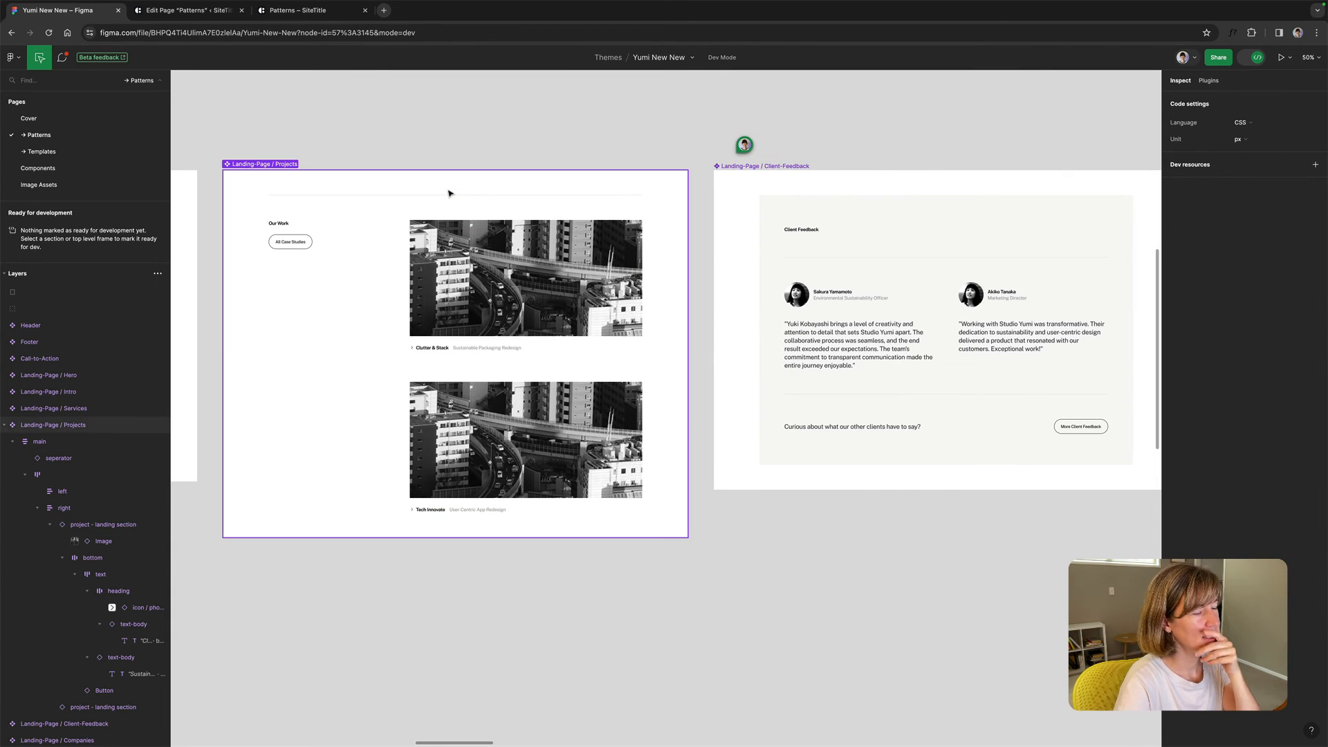
Compare the second project's caption in the WordPress Projects group with the second caption in the Figma Projects frame.
left_click(193, 19)
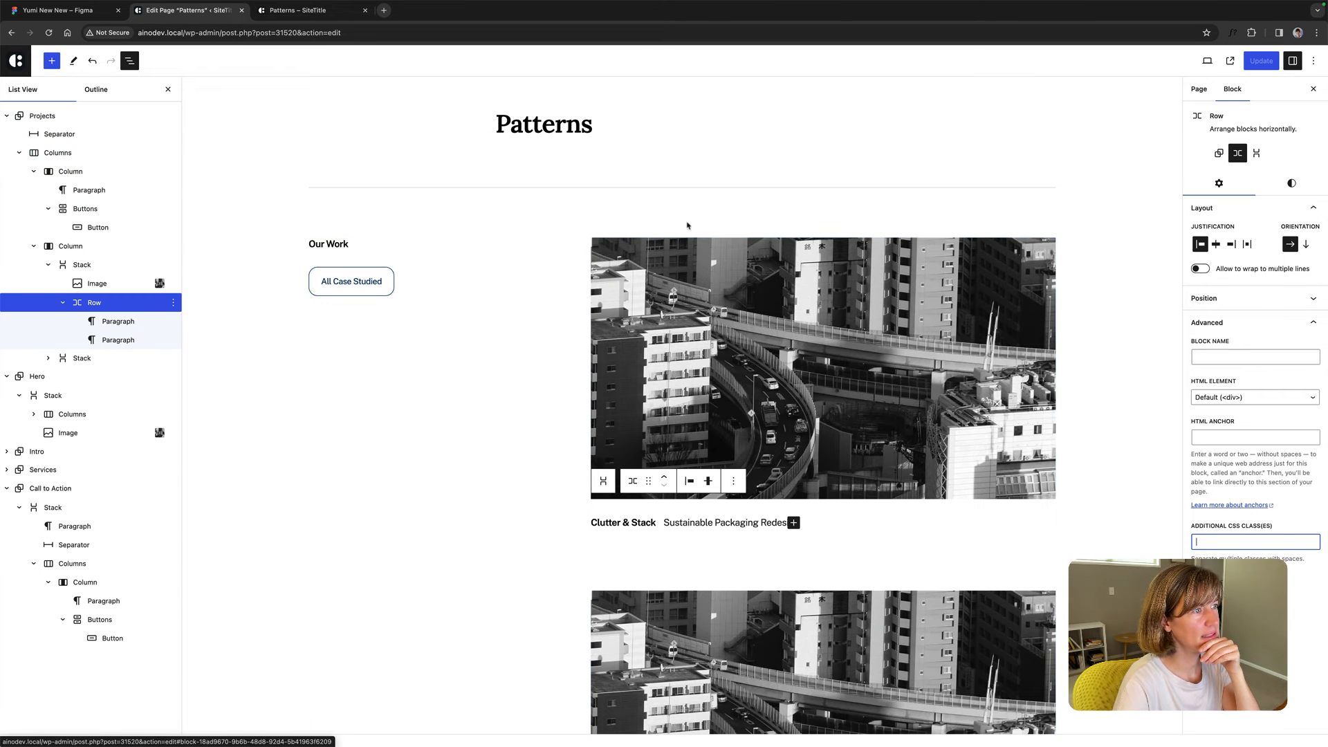
left_click(631, 186)
scroll(562, 236, "down", 6)
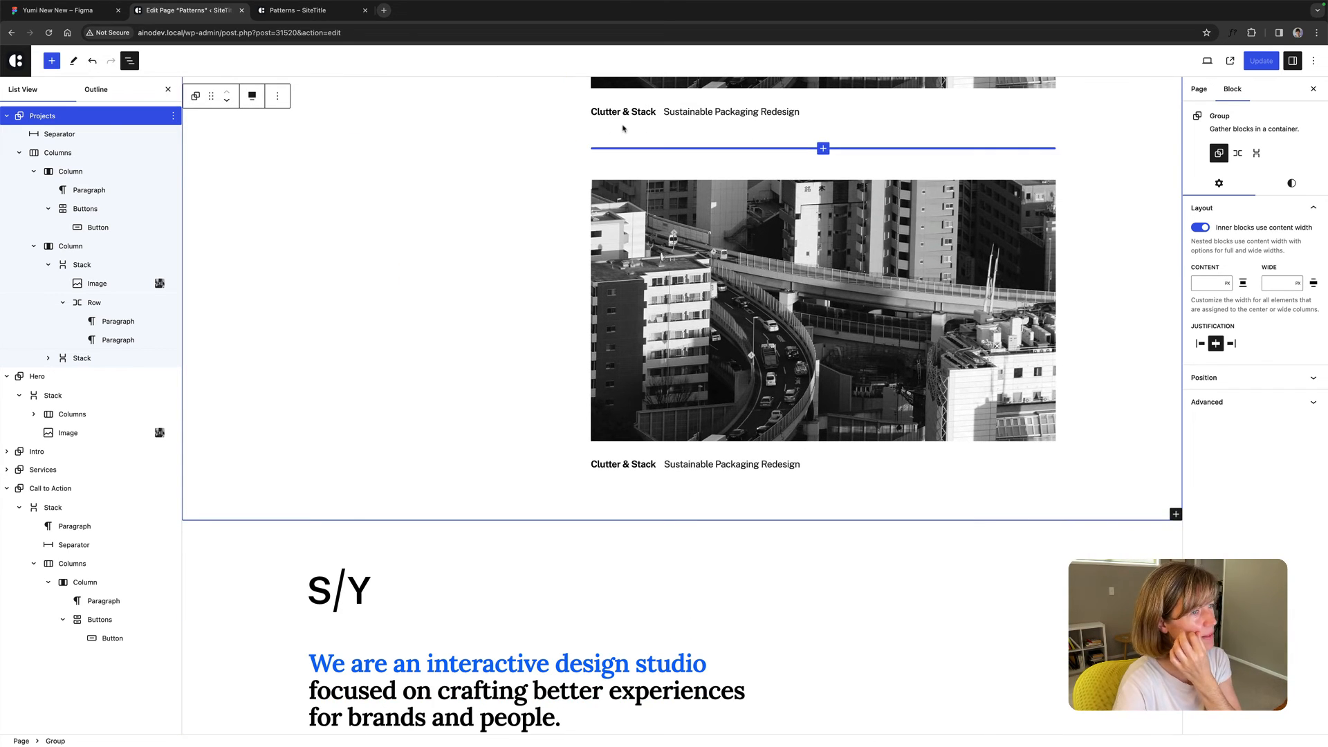
left_click(61, 10)
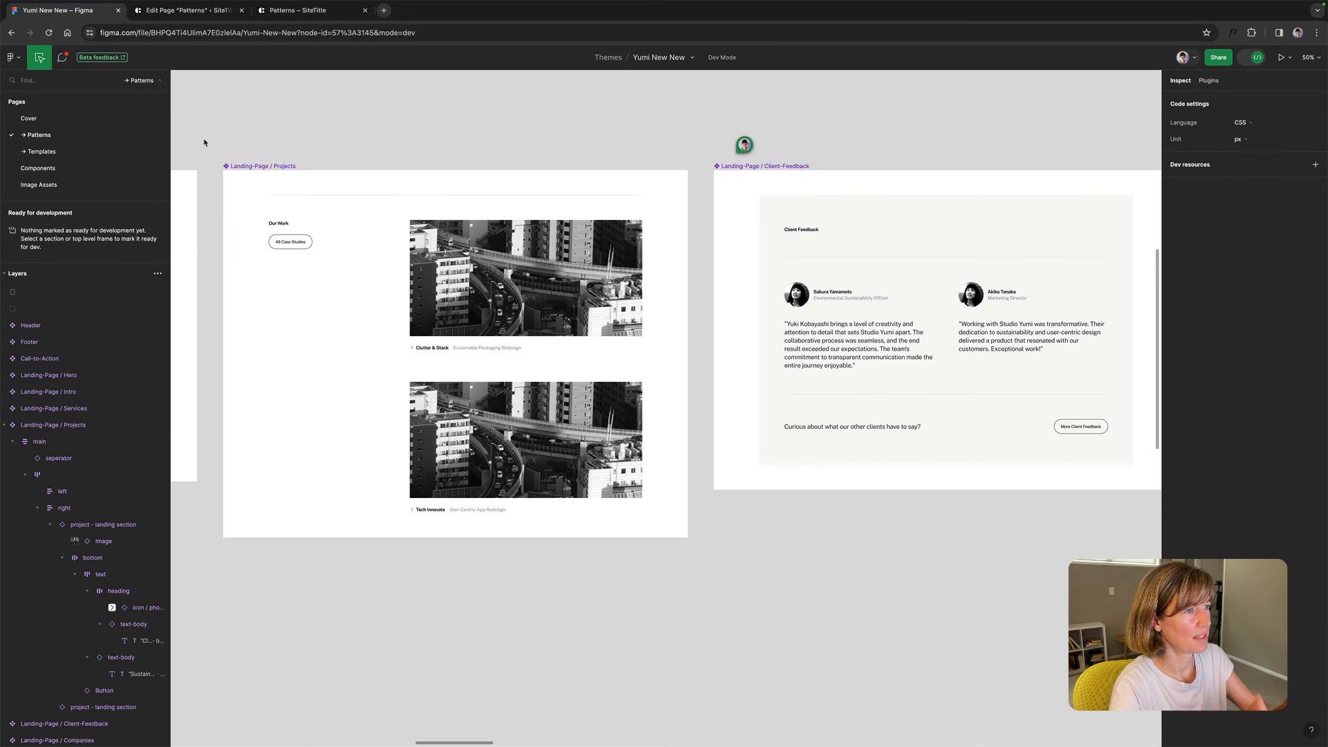
left_click(427, 512)
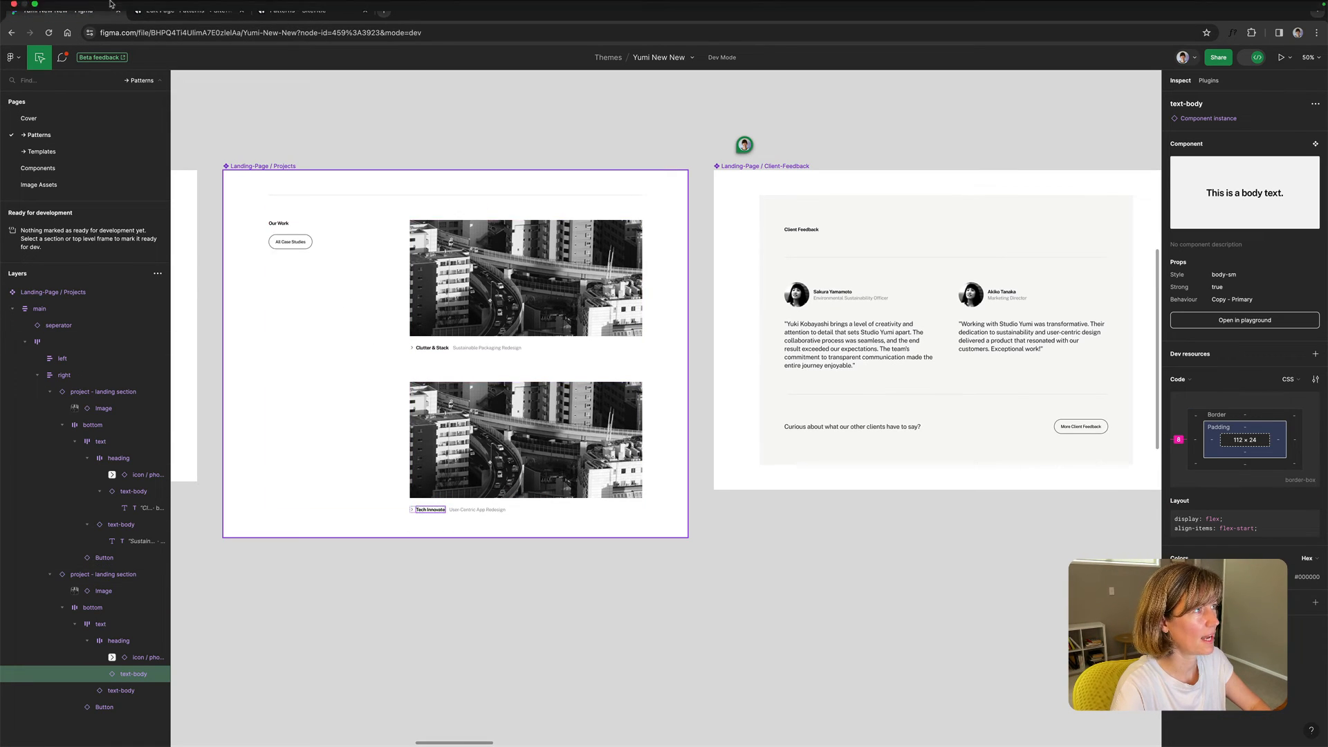
left_click(194, 14)
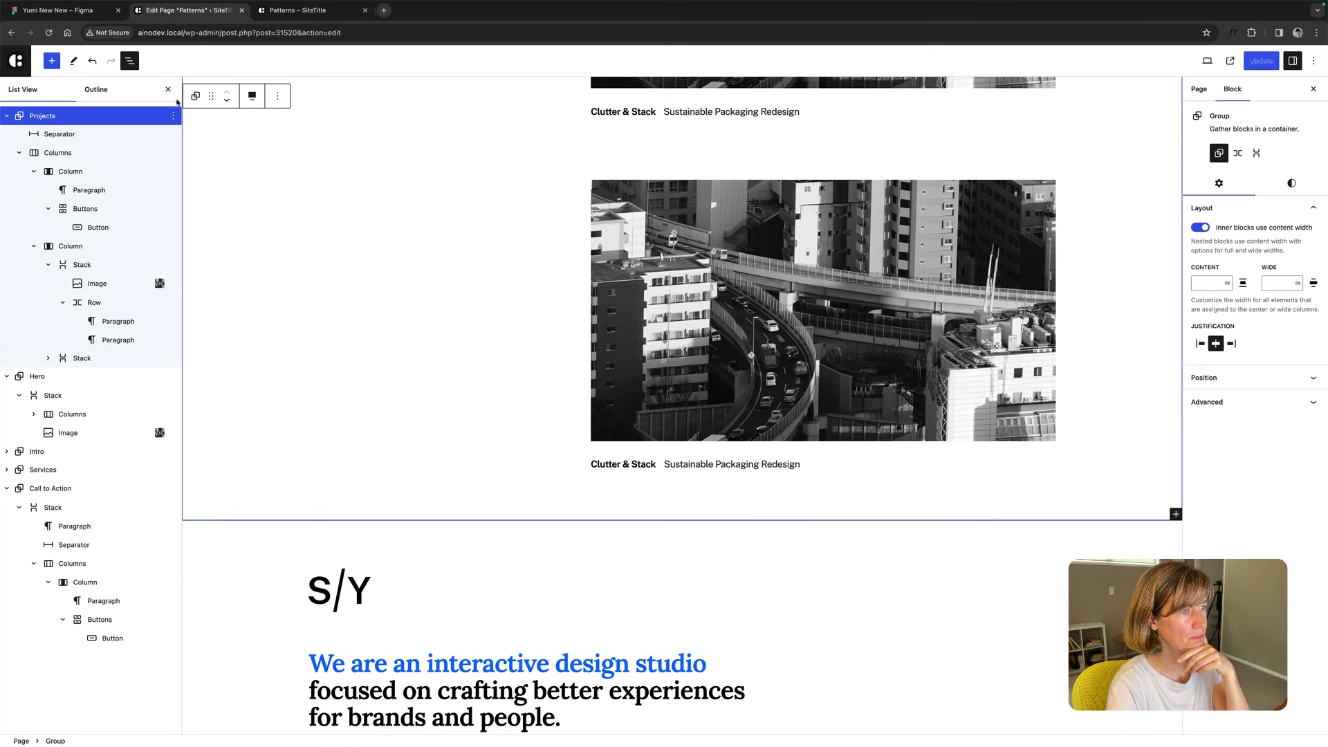
Inspect the arrow icon and the "Clutter & Stack" text style of the first project caption in Figma.
left_click(73, 11)
scroll(415, 401, "up", 5)
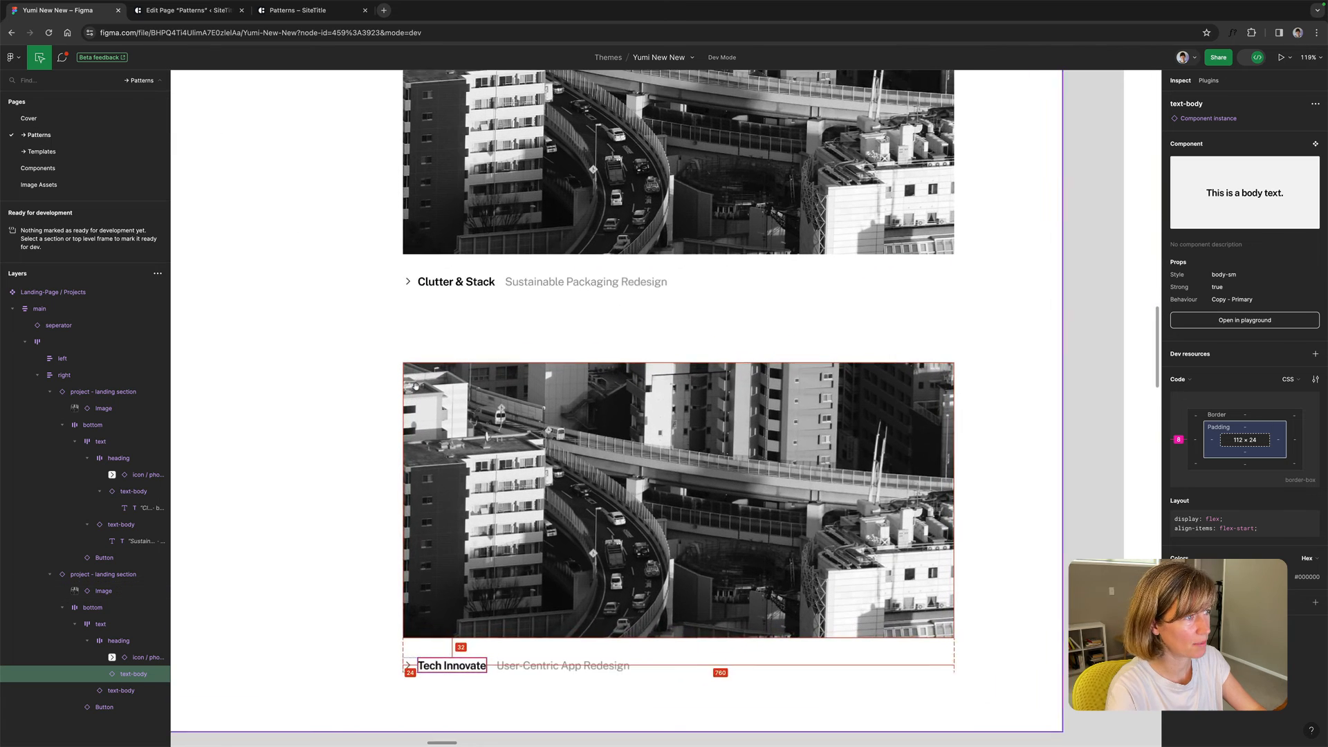
scroll(416, 386, "up", 1)
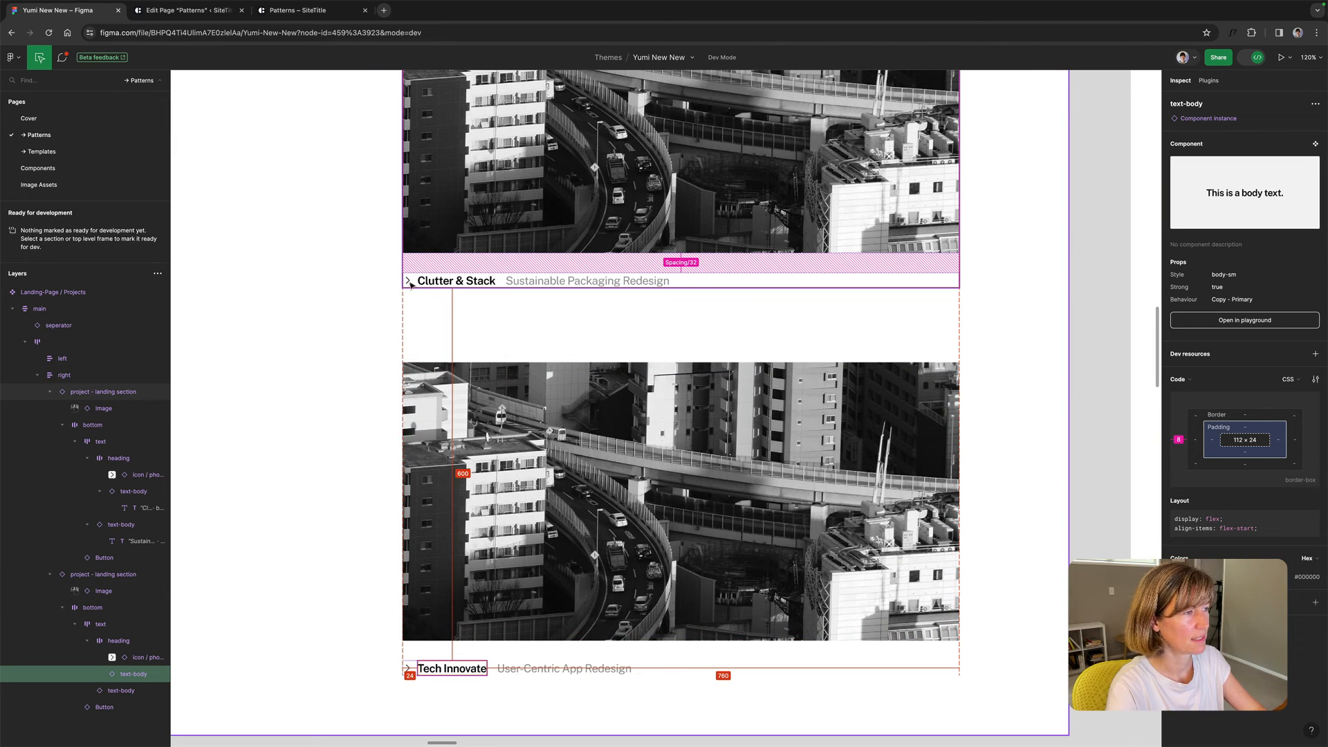
left_click(411, 285)
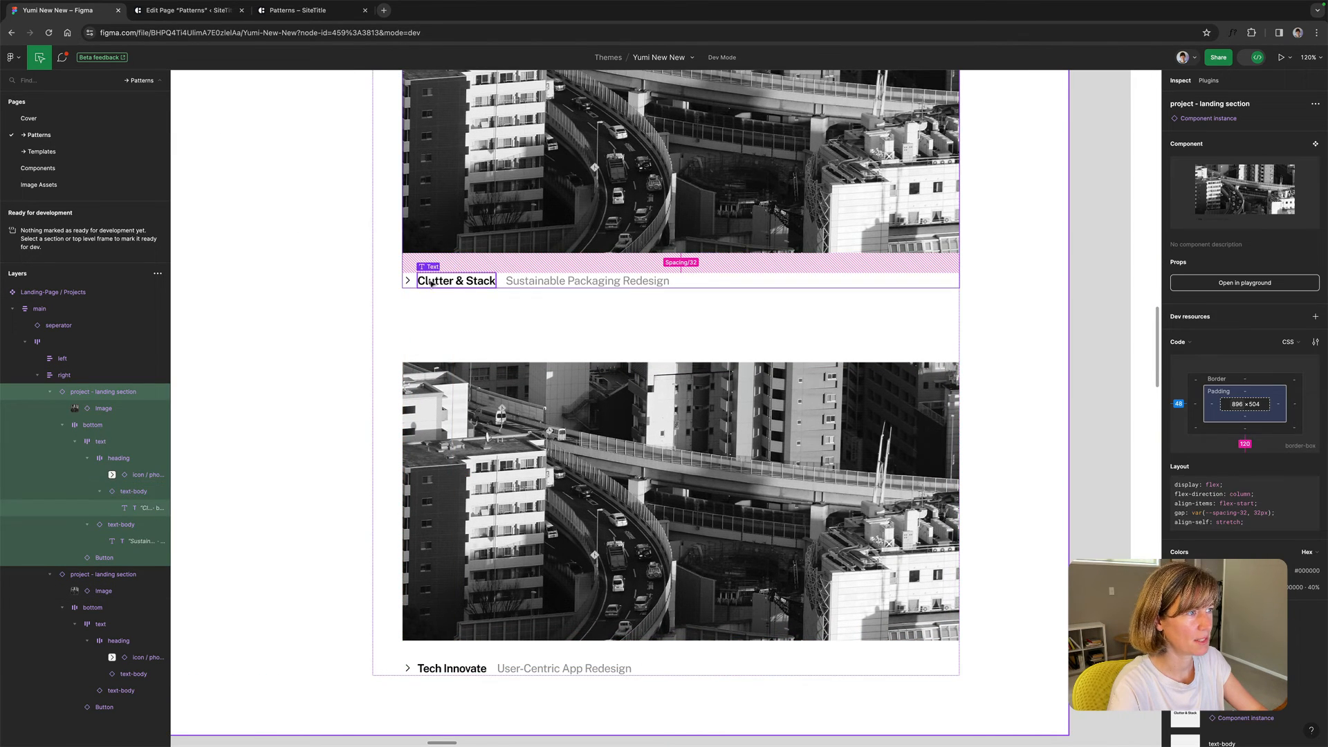
left_click(415, 290)
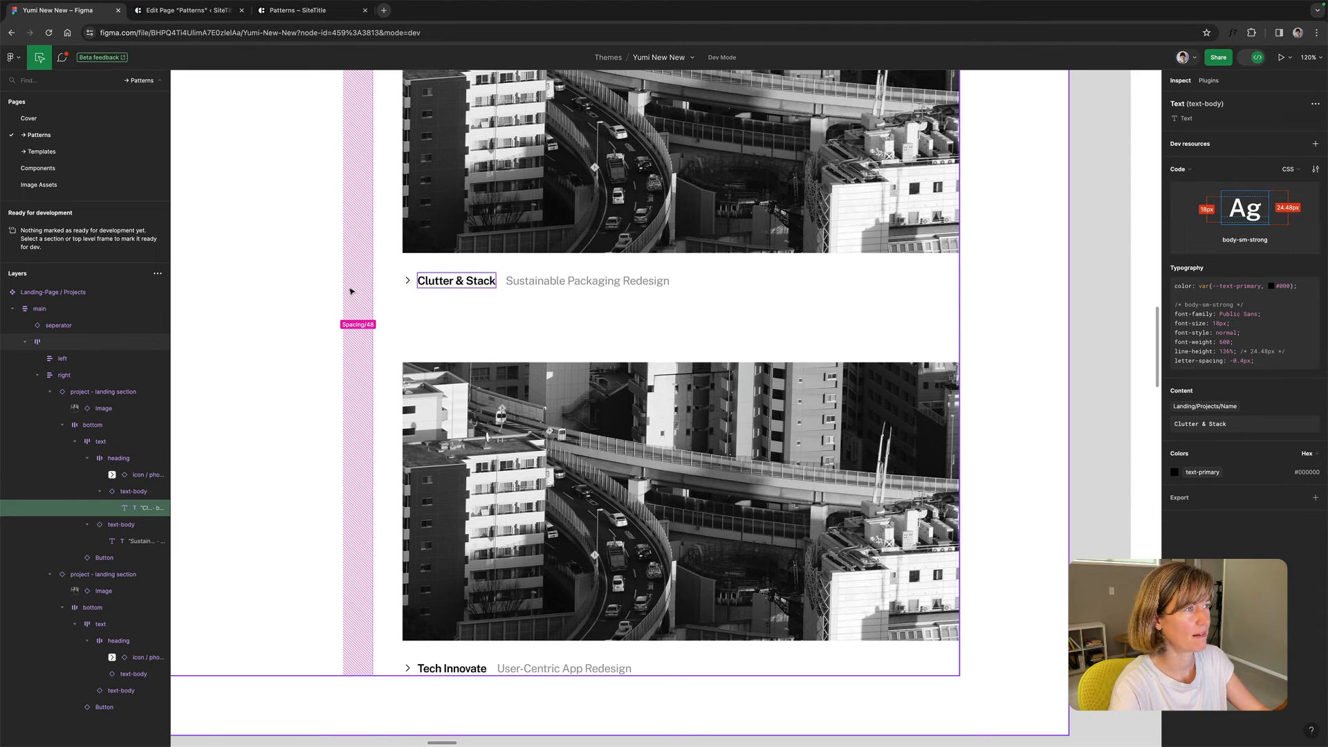
scroll(360, 291, "left", 3)
scroll(359, 290, "up", 1)
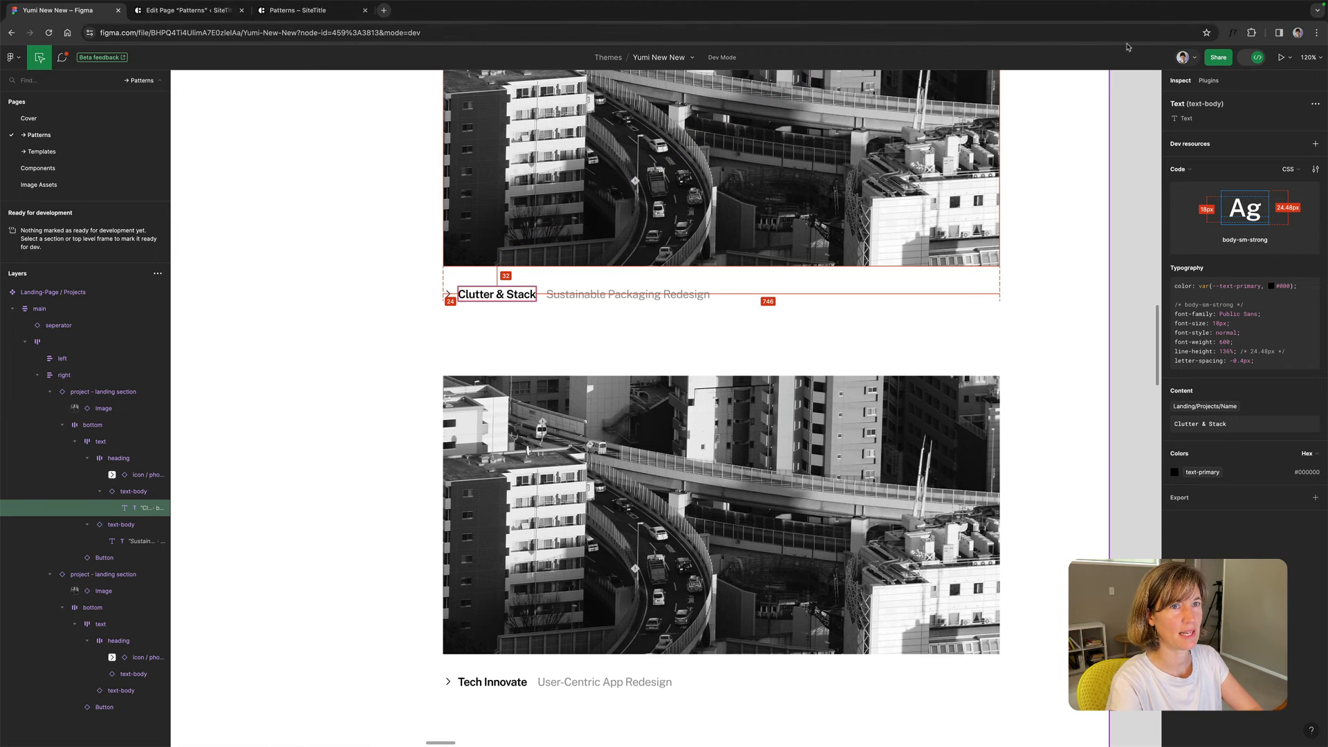
mouse_move(1140, 5)
left_click(1099, 10)
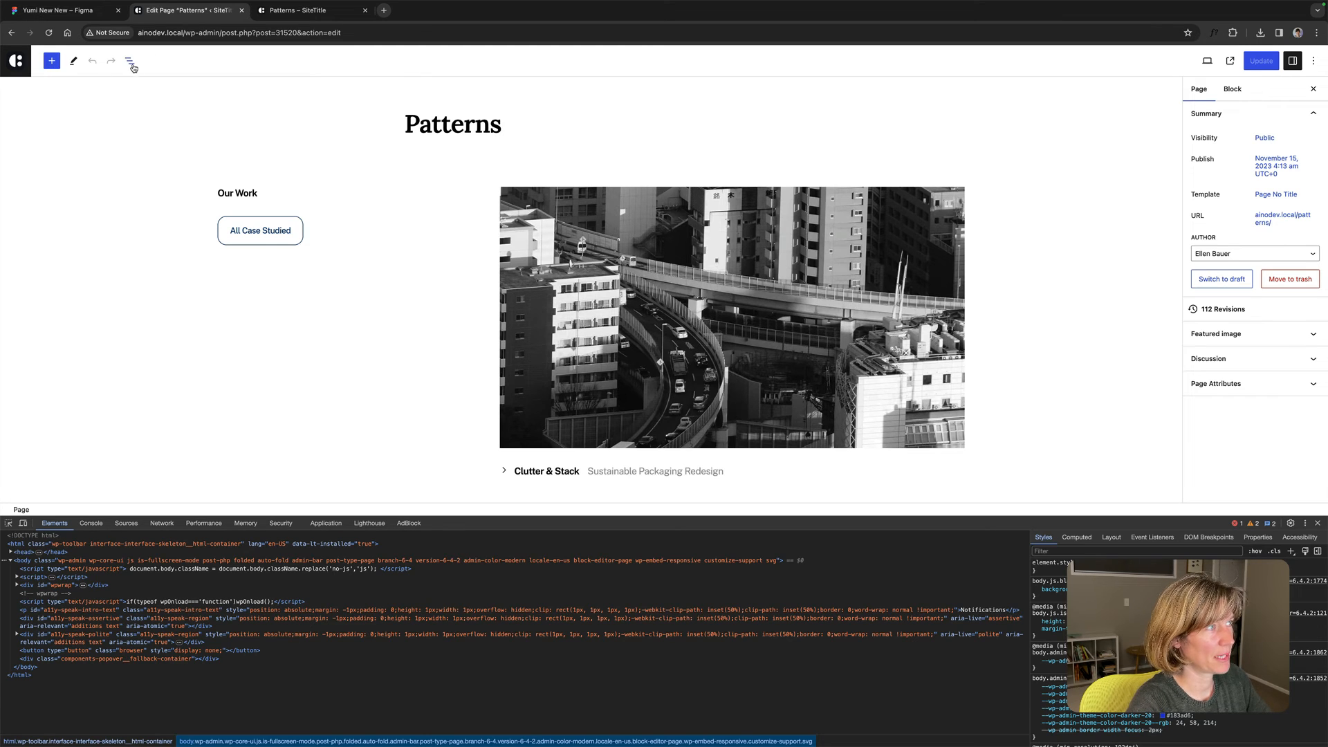
Open the block list view and select the Row holding the first project's caption in the Projects group.
left_click(132, 65)
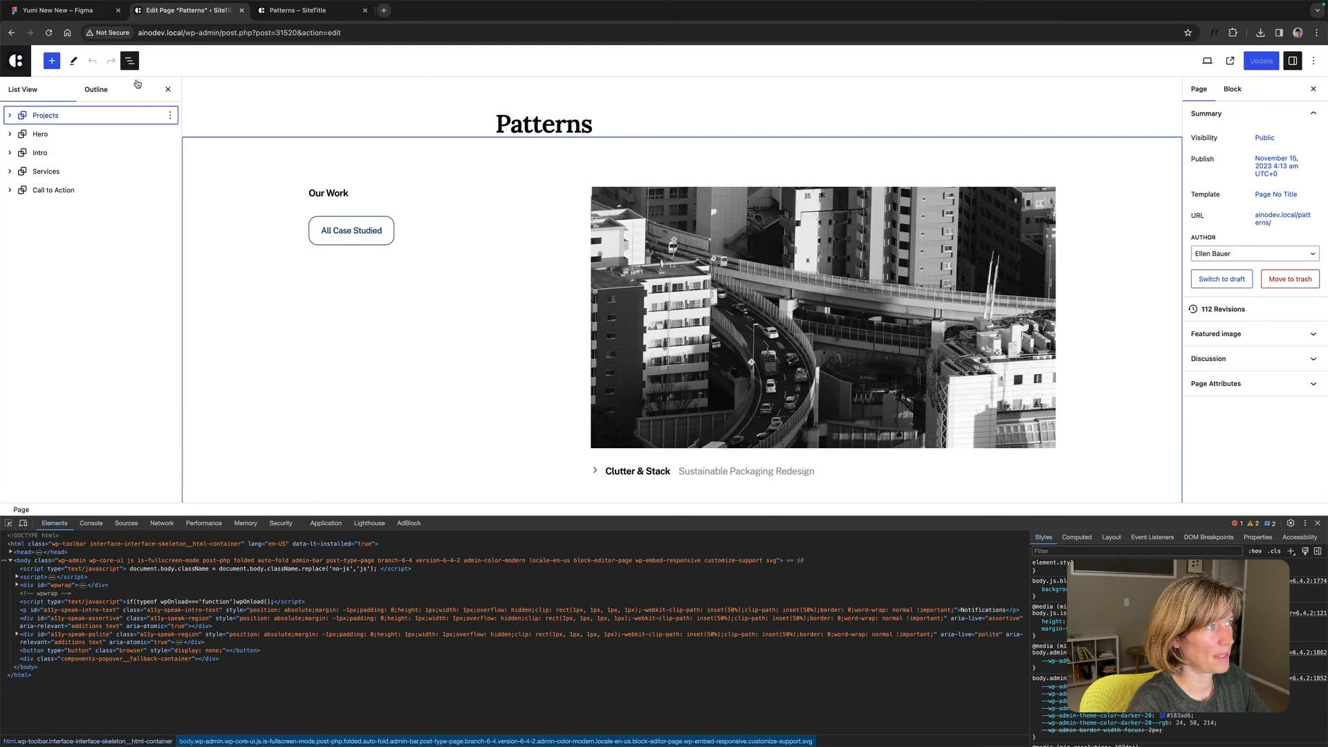
left_click(118, 120)
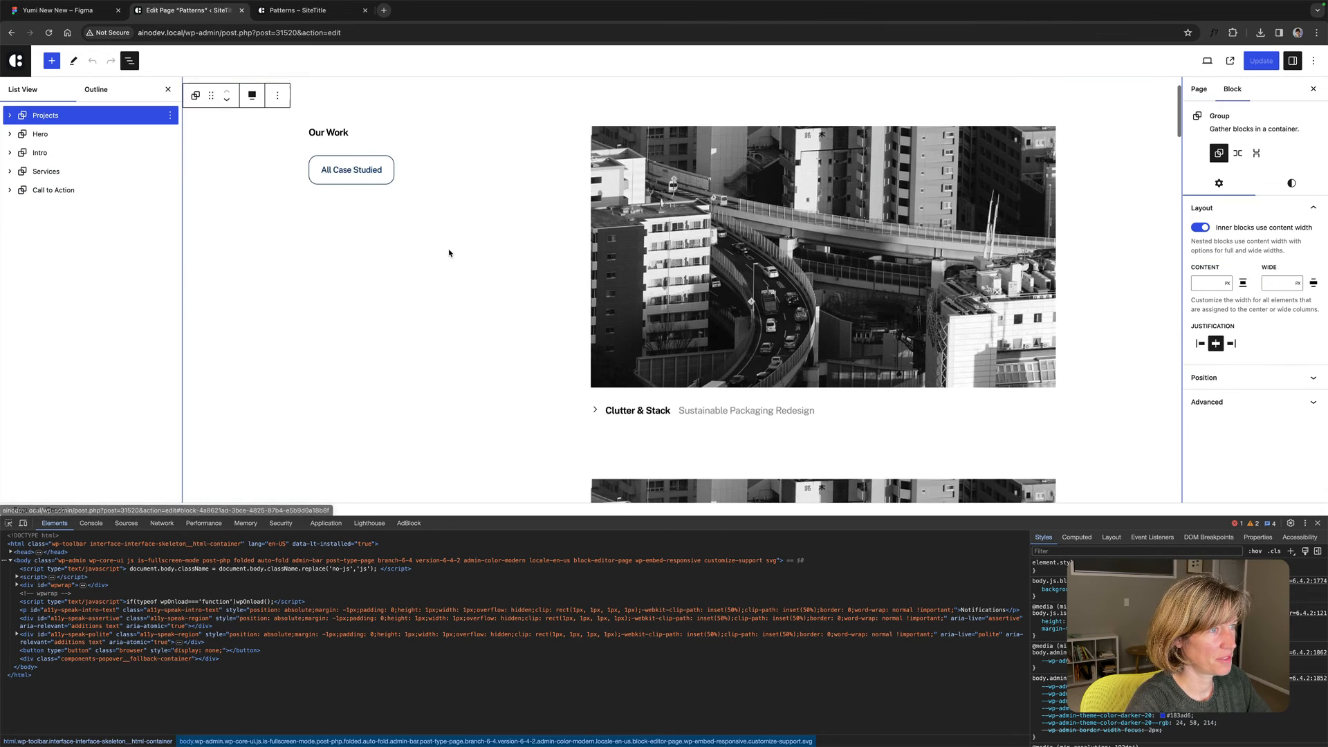
scroll(622, 339, "down", 2)
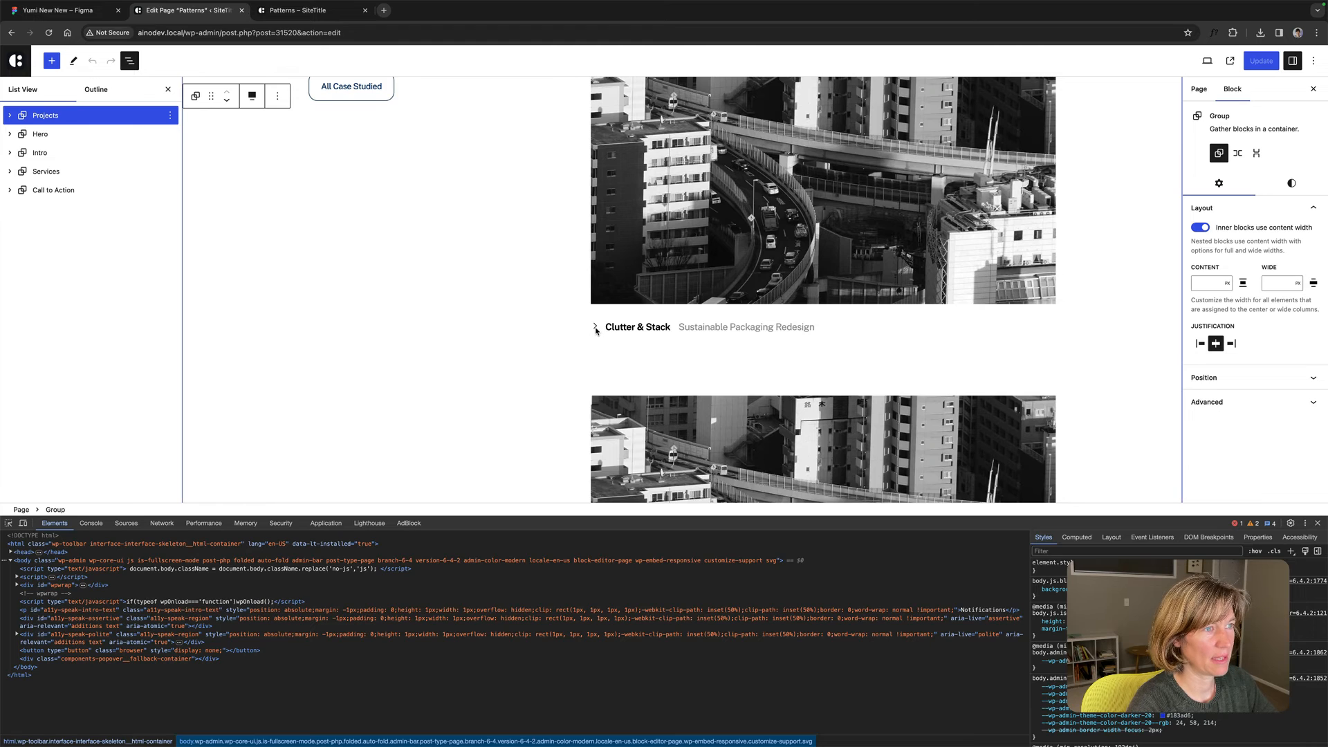
scroll(589, 327, "down", 1)
left_click(618, 312)
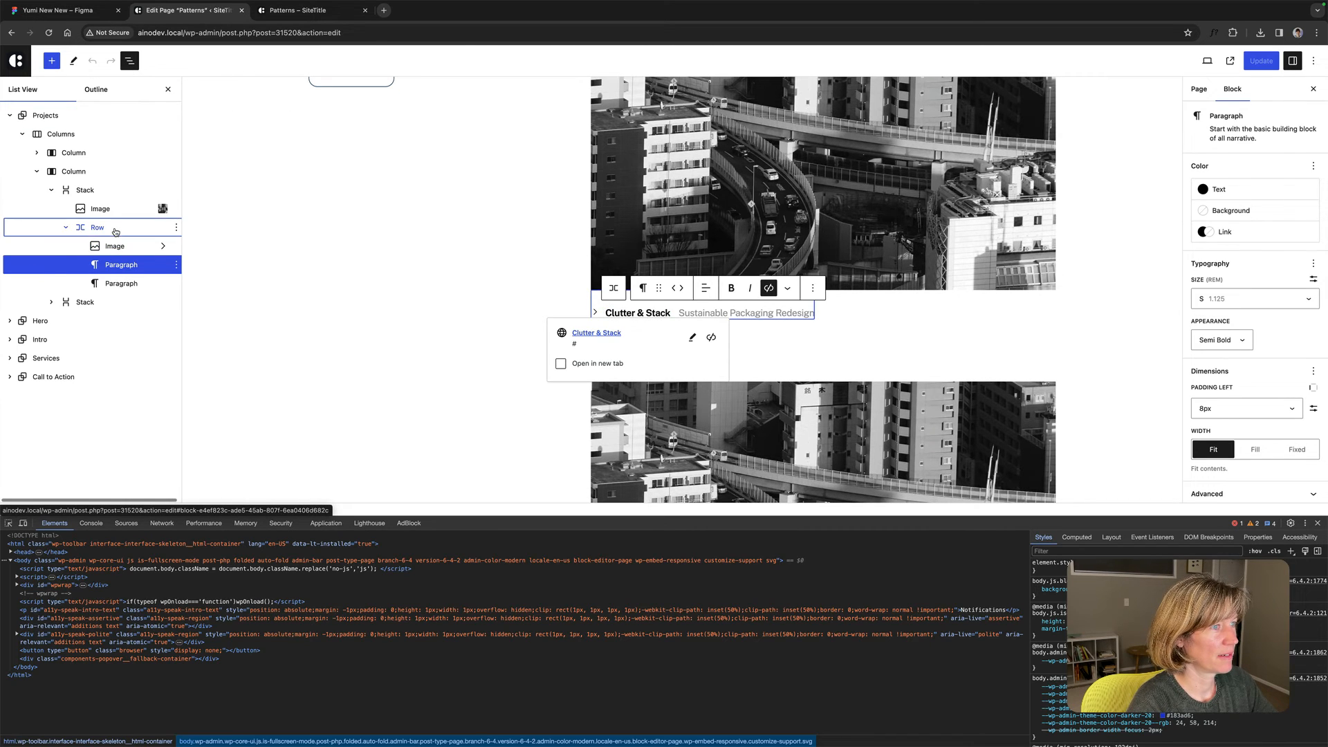
left_click(99, 229)
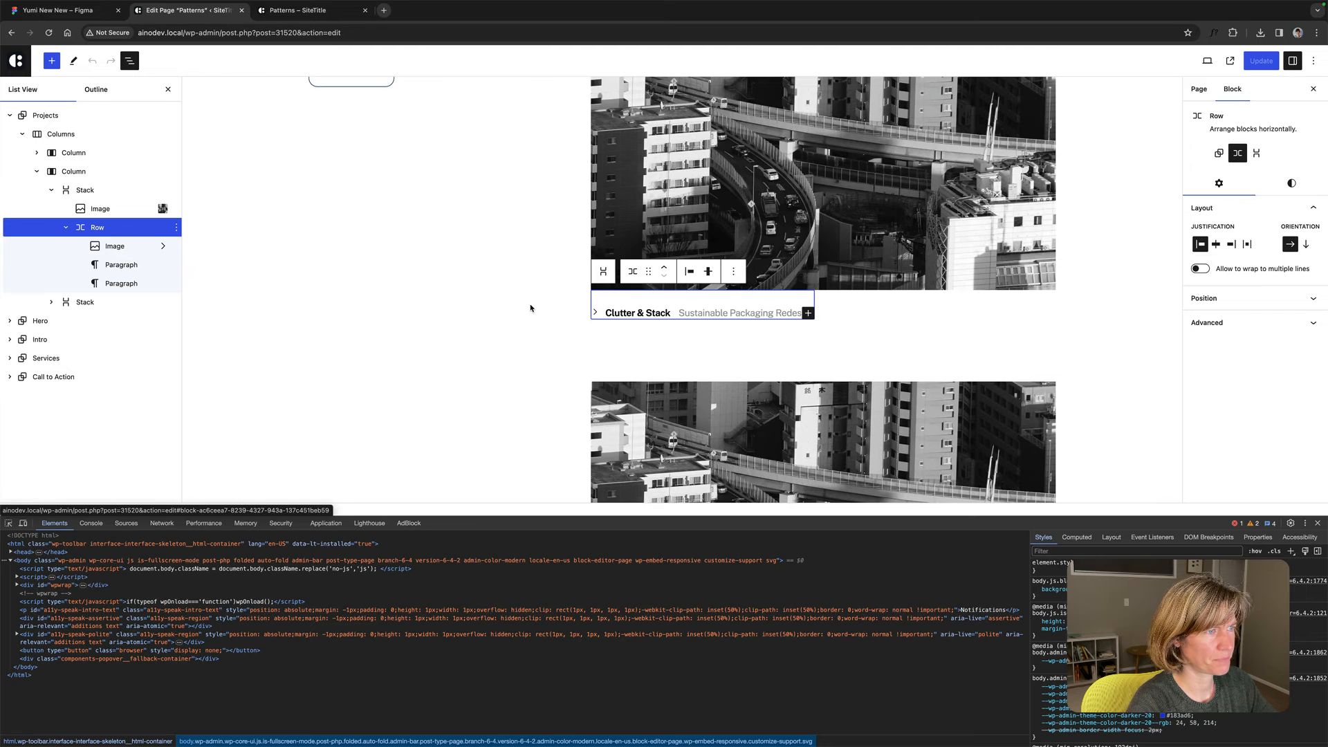
scroll(599, 317, "down", 1)
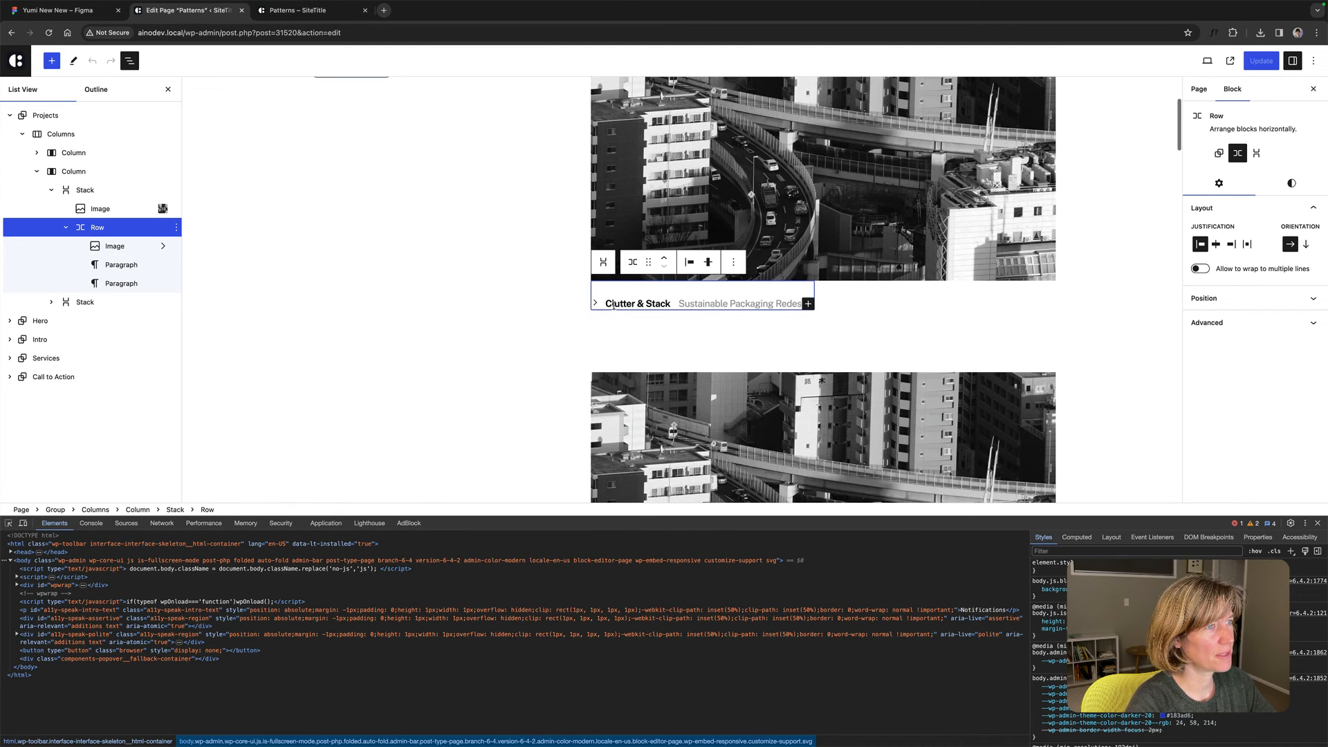
Close the developer tools and inspect the "Clutter & Stack" paragraph's advanced settings, including its additional CSS class field.
left_click(636, 307)
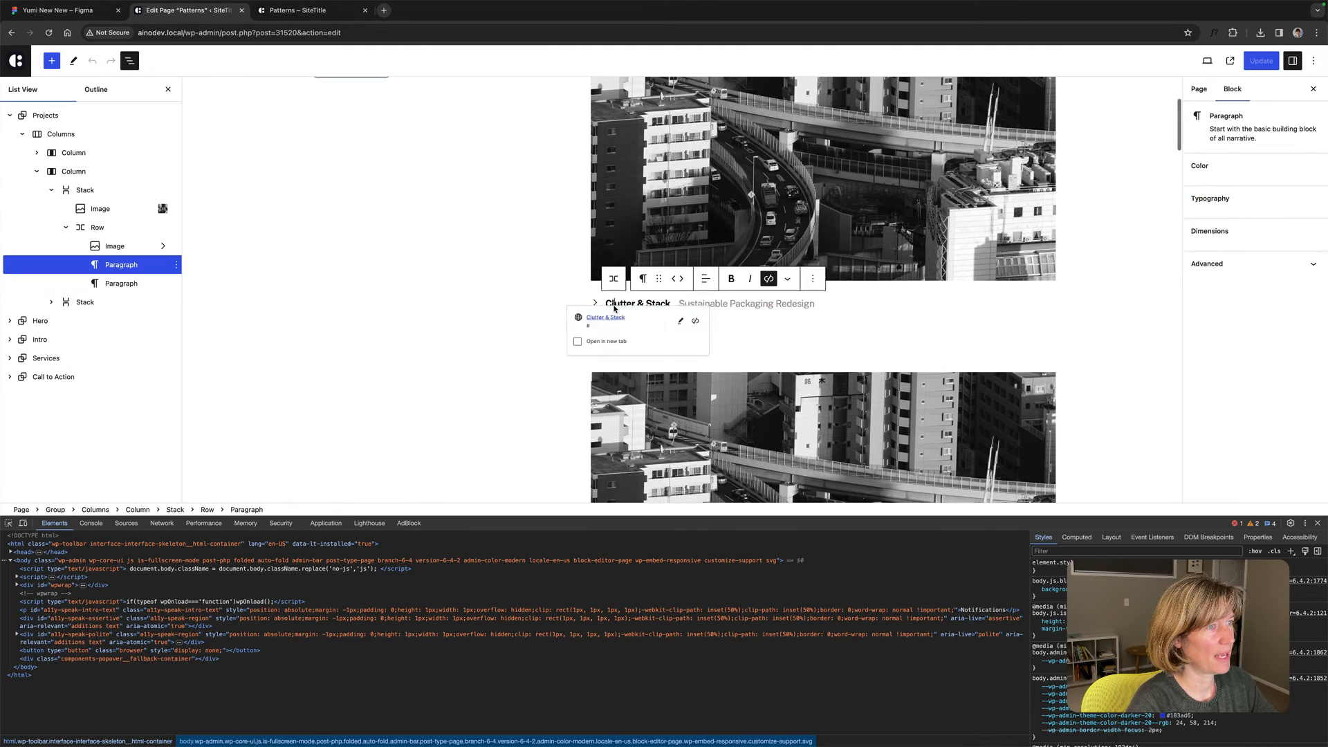
left_click(730, 303)
scroll(649, 298, "down", 1)
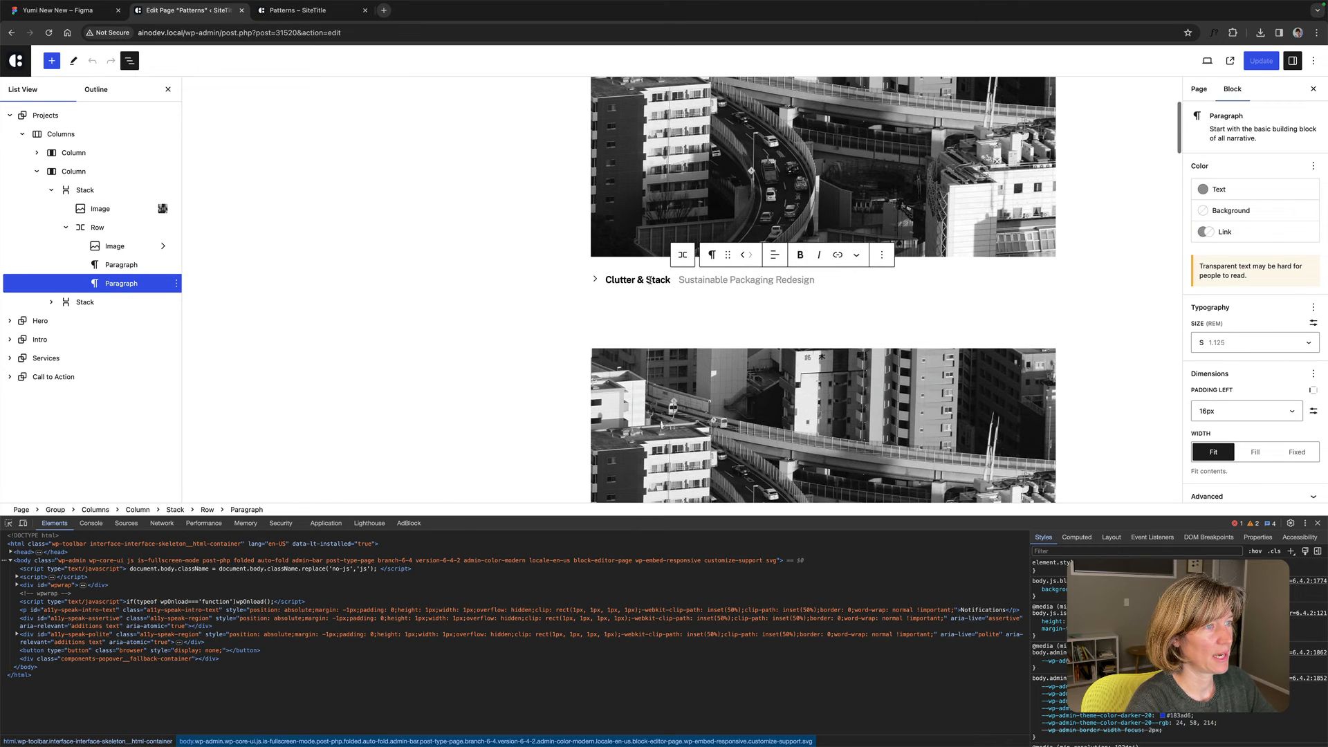
left_click(648, 280)
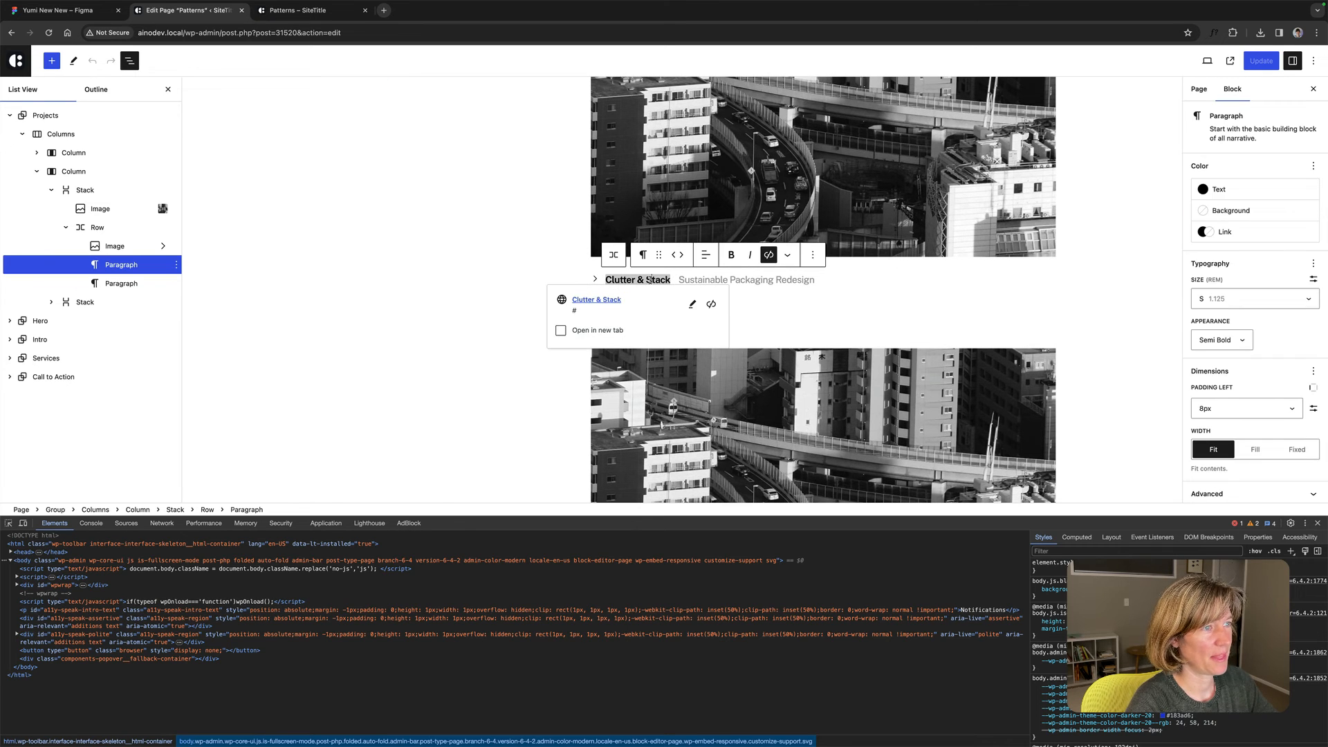
left_click(1245, 493)
left_click(1318, 523)
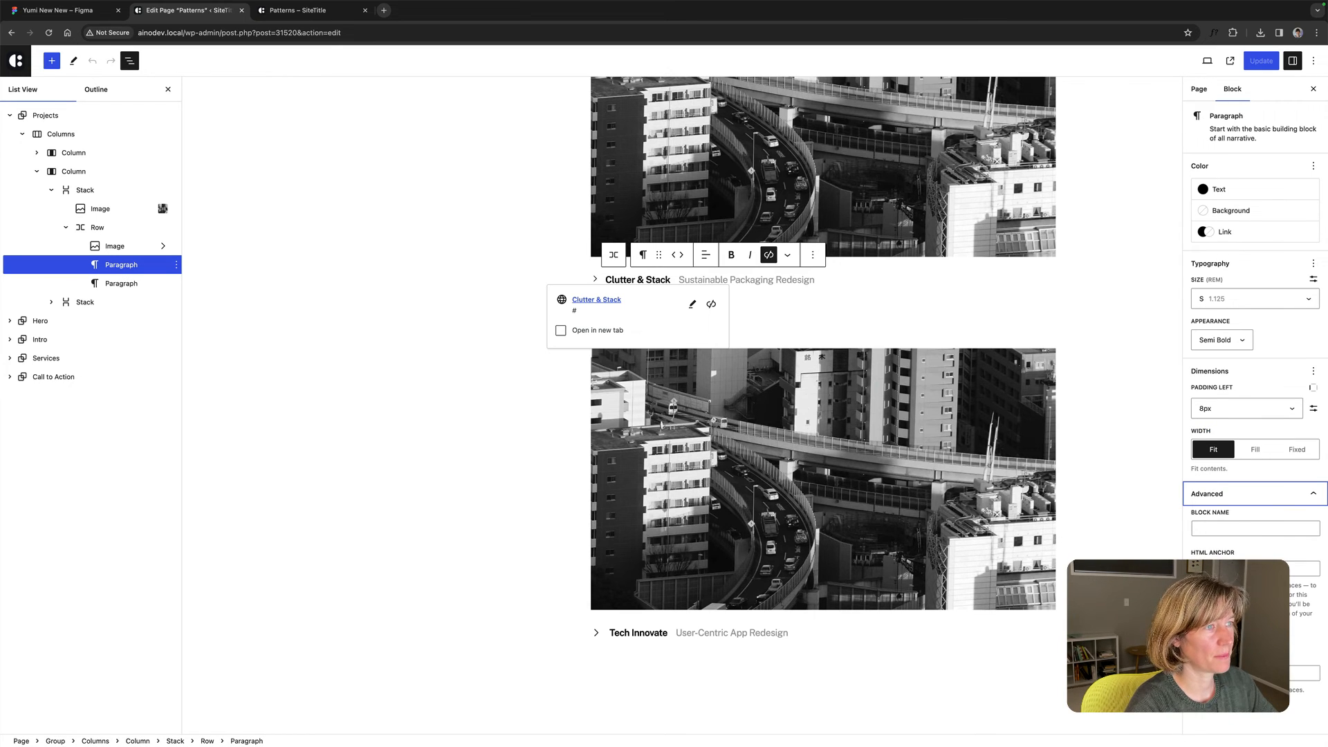
left_click(1256, 673)
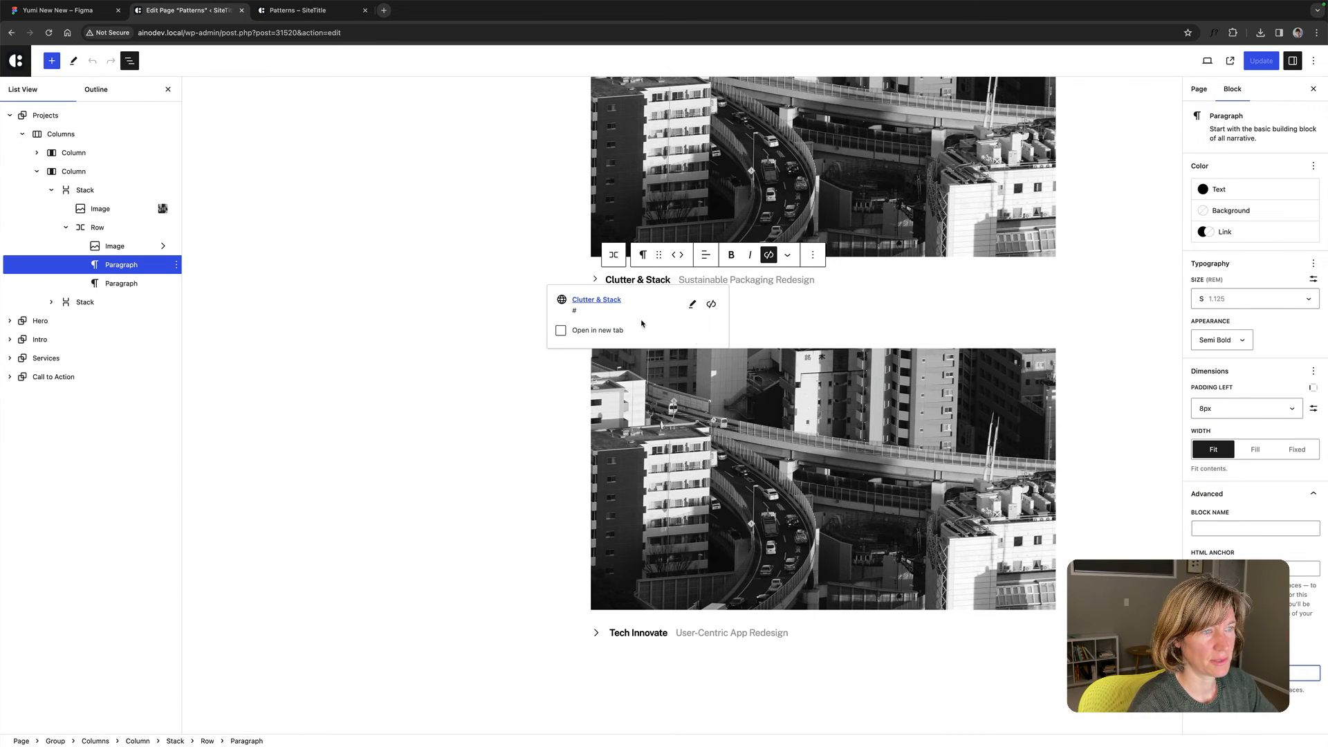
Examine the text colour of the "Sustainable Packaging Redesign" paragraph and look at the caption design in Figma.
left_click(669, 280)
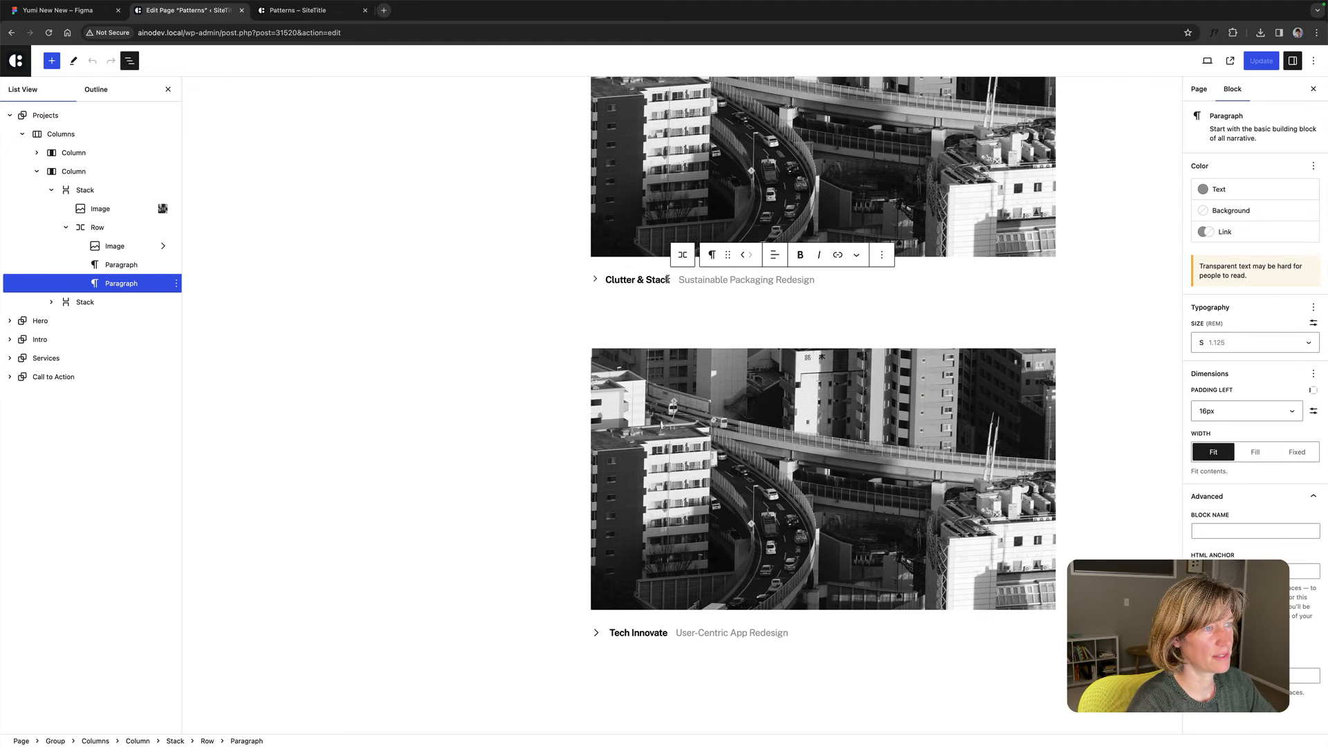
left_click(667, 279)
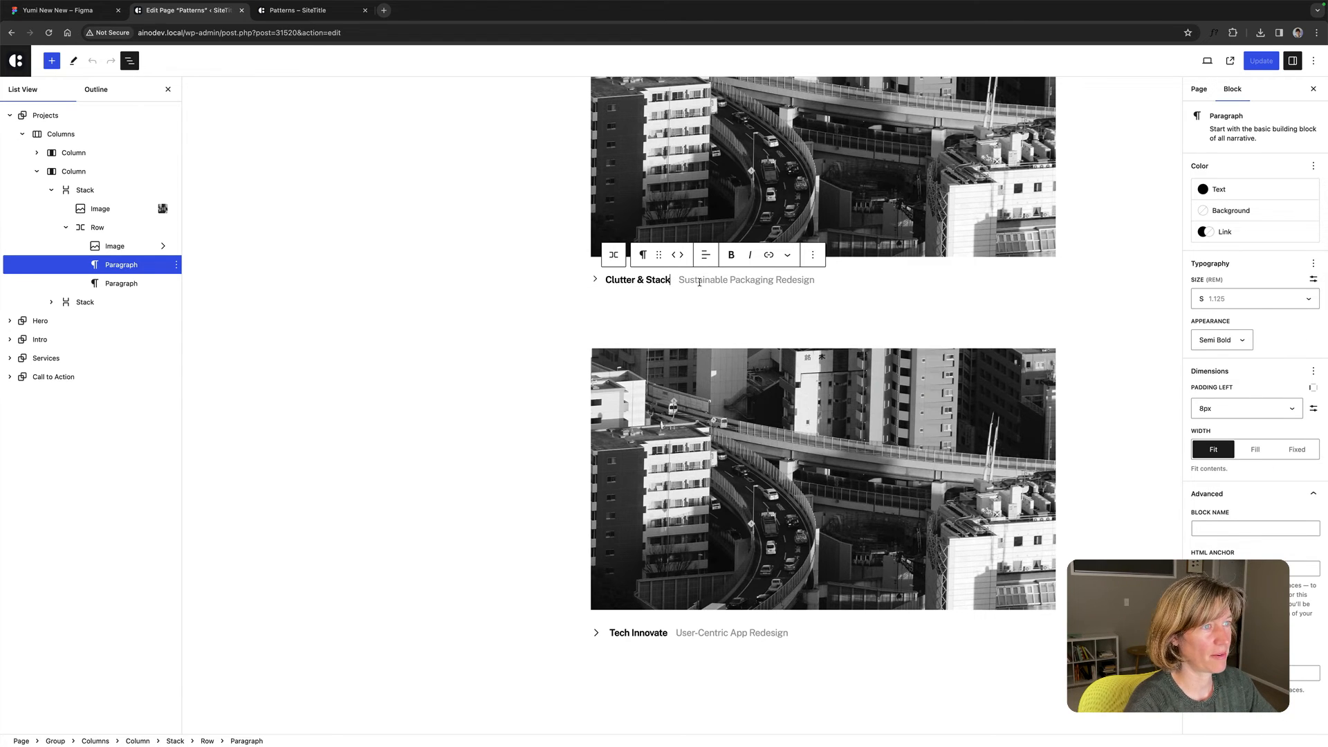
left_click(703, 280)
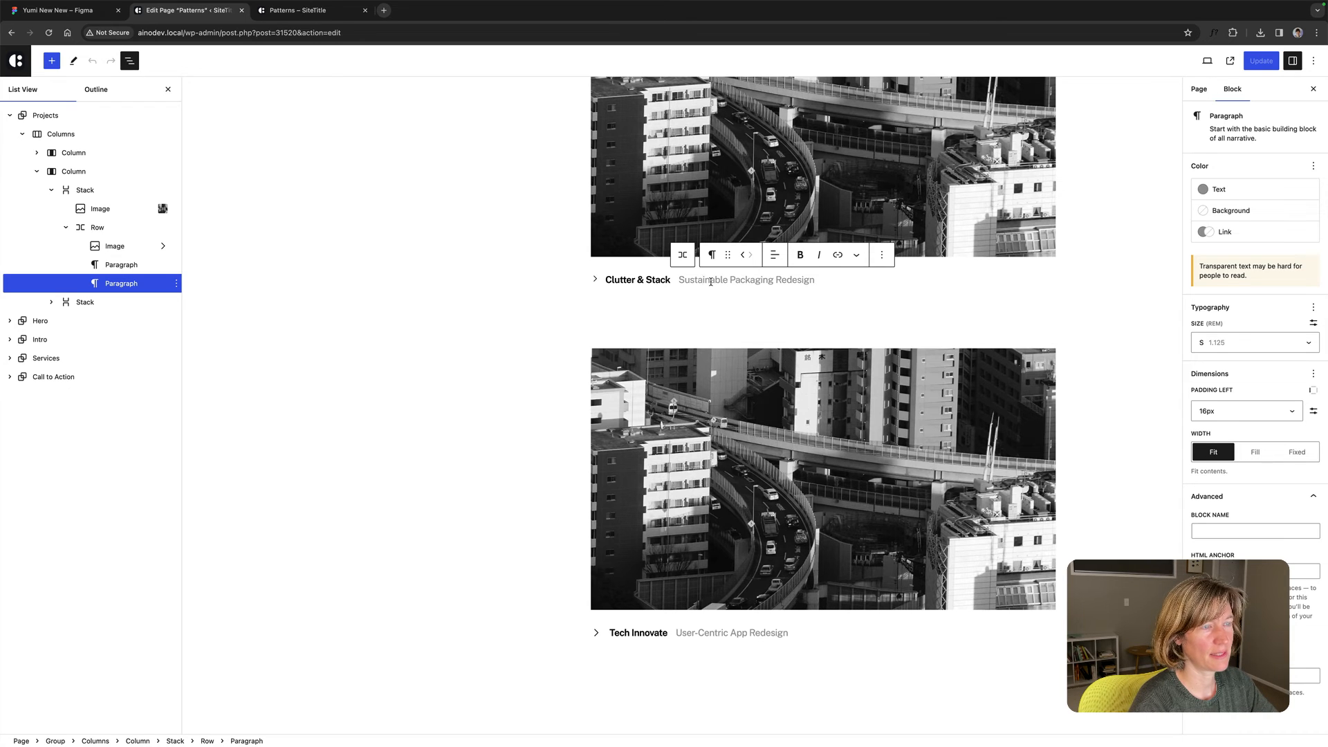
left_click(1224, 190)
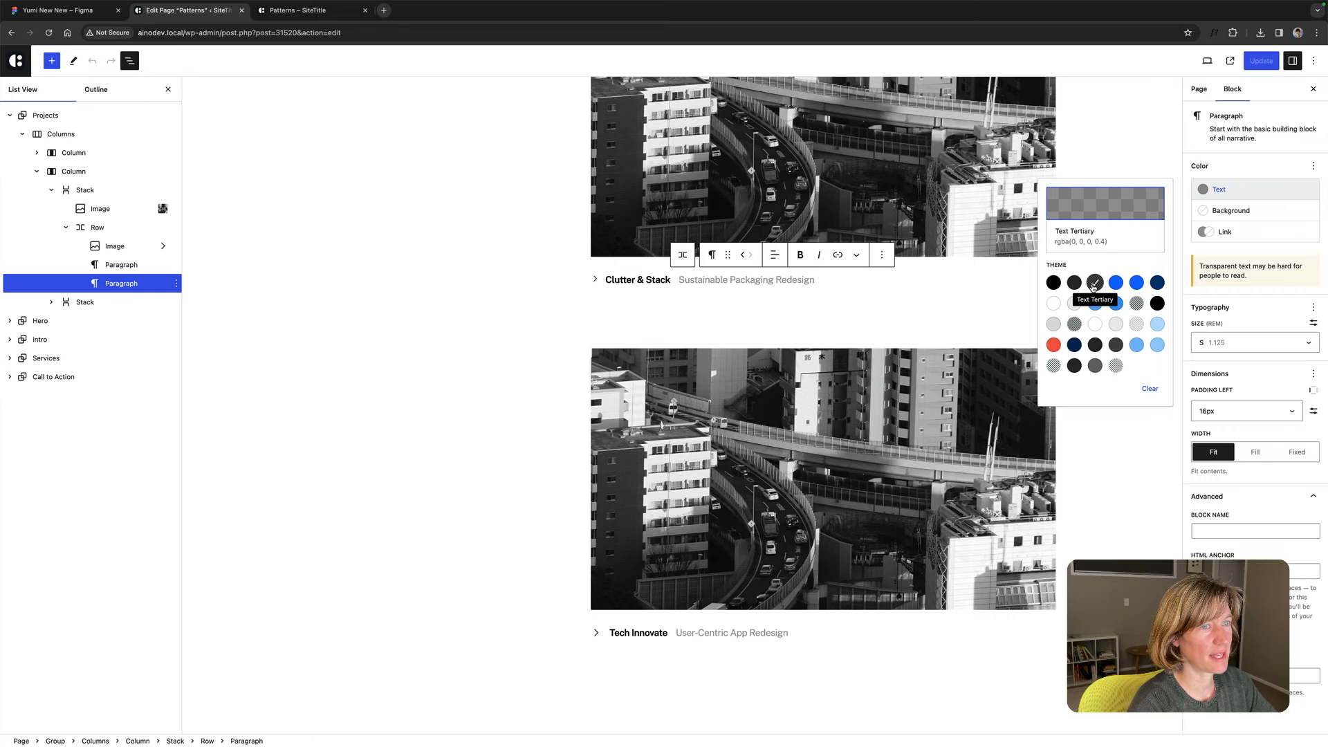
left_click(730, 280)
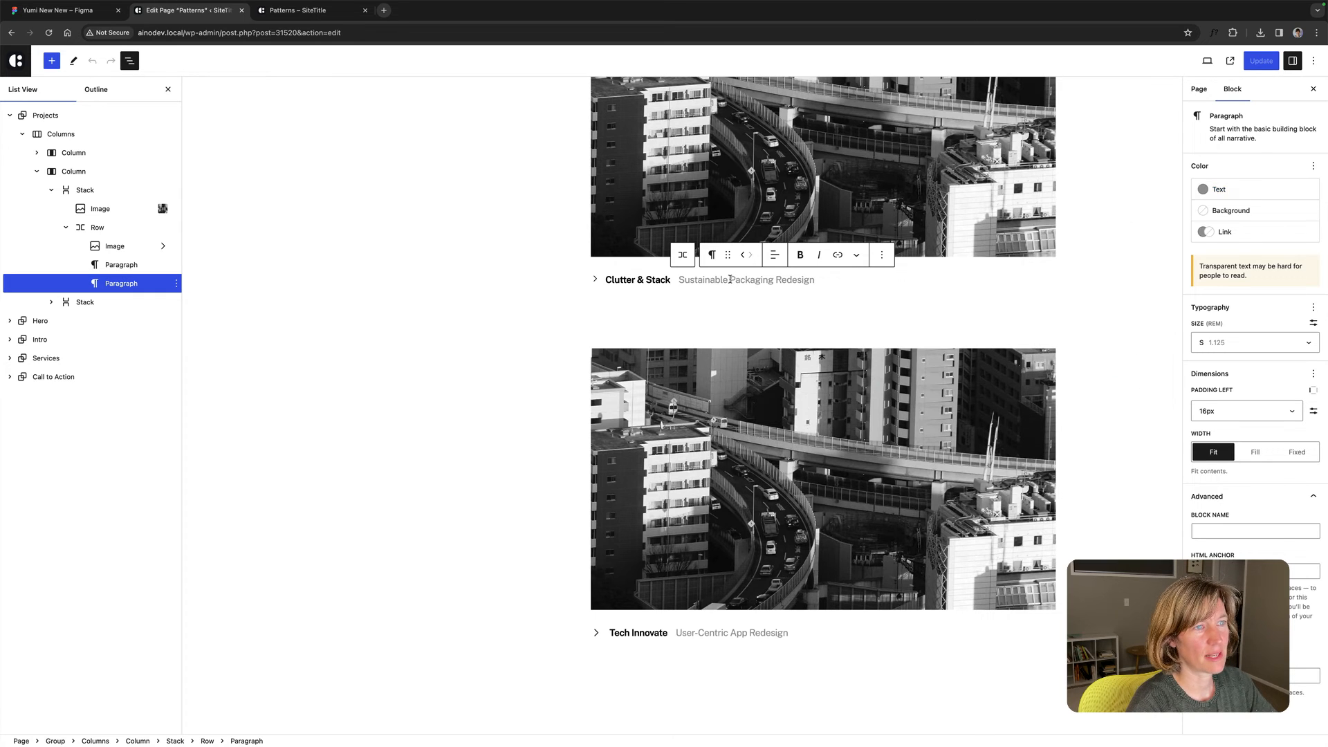
left_click(110, 10)
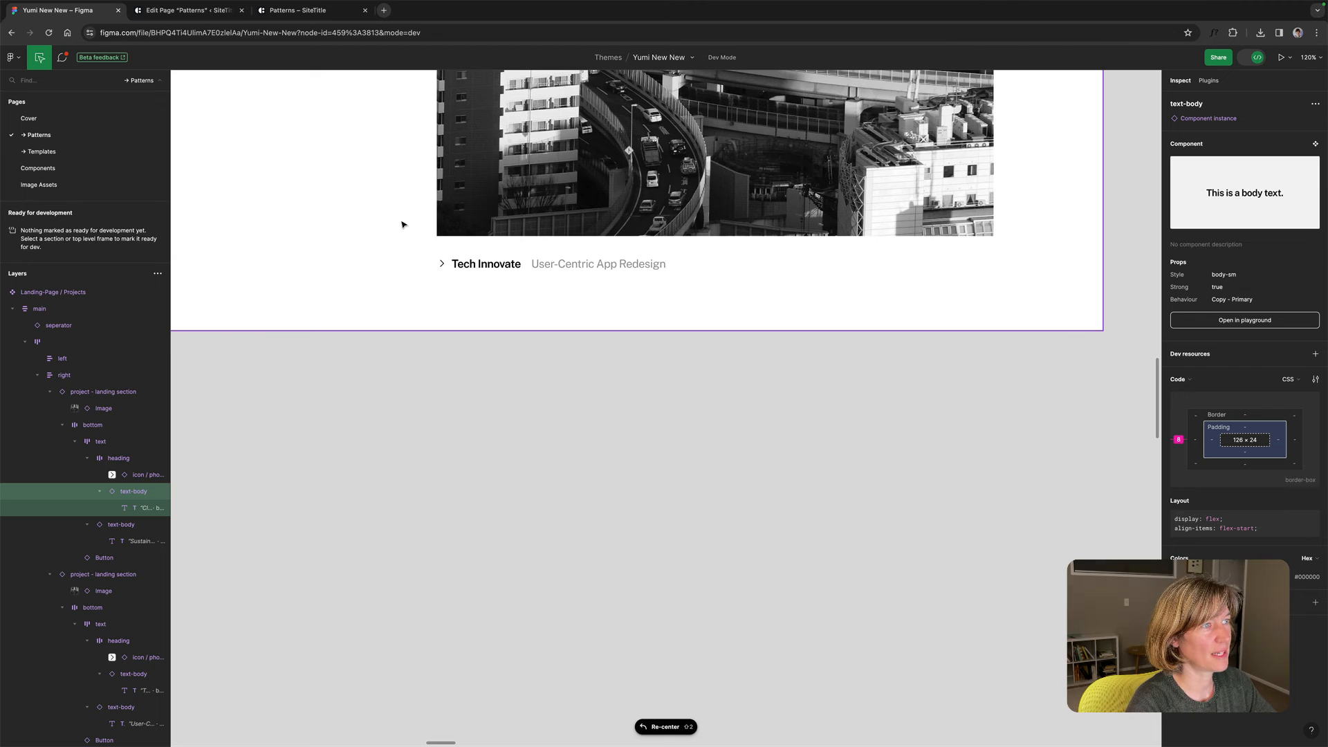
left_click(187, 10)
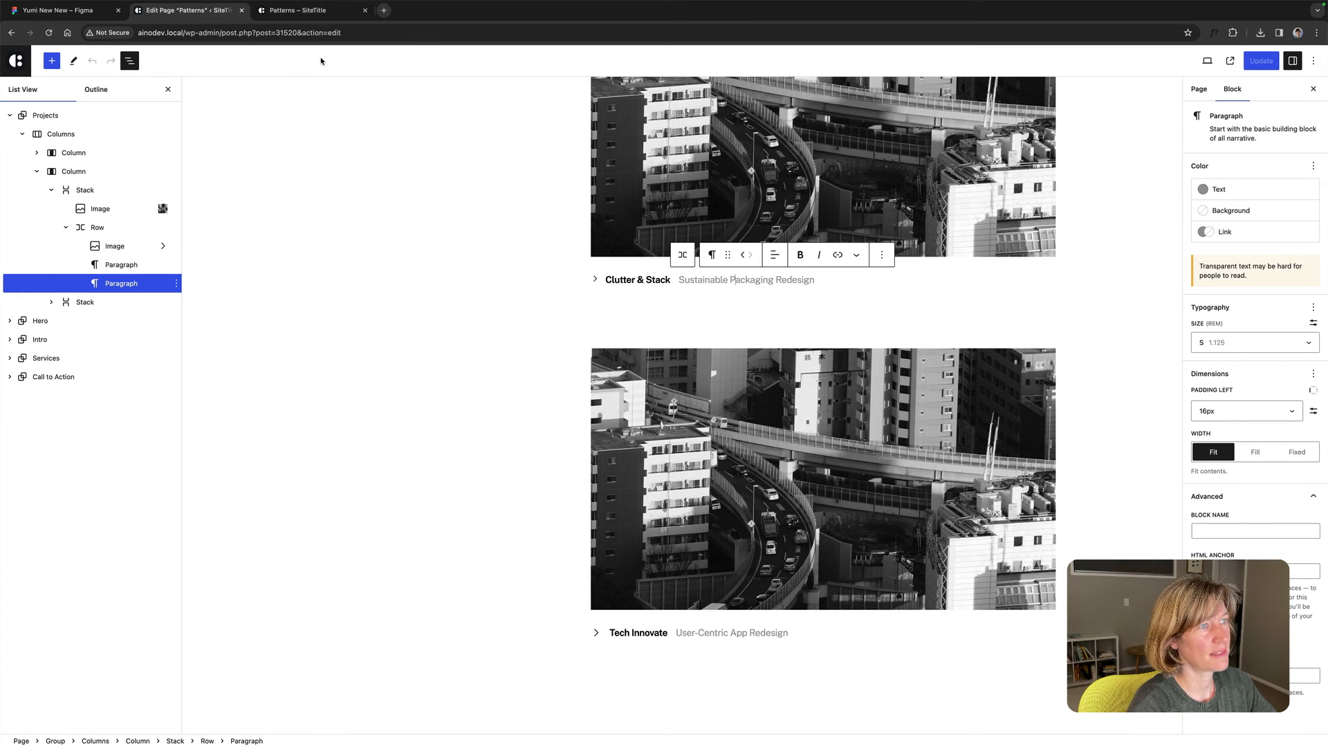
Inspect the advanced settings of the "Sustainable Packaging Redesign" paragraph, including its additional CSS class field.
left_click(654, 279)
left_click(716, 281)
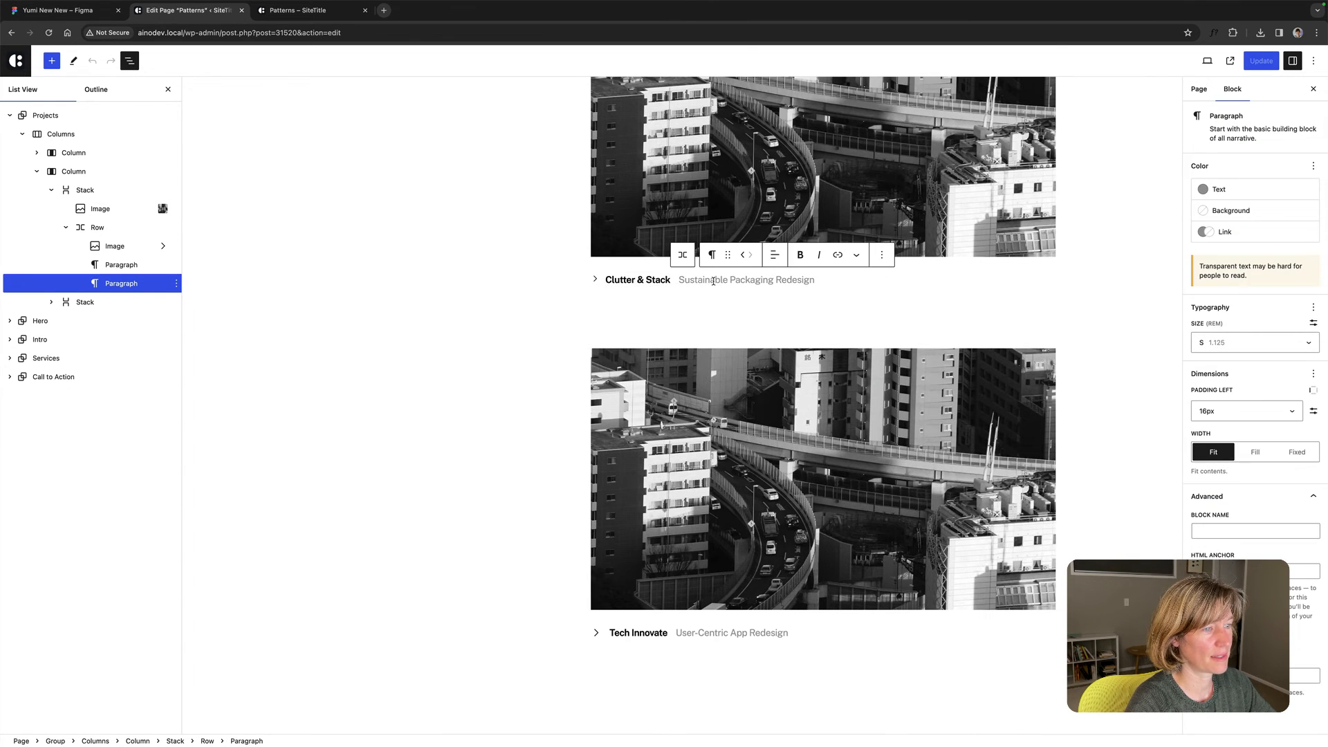
left_click(123, 228)
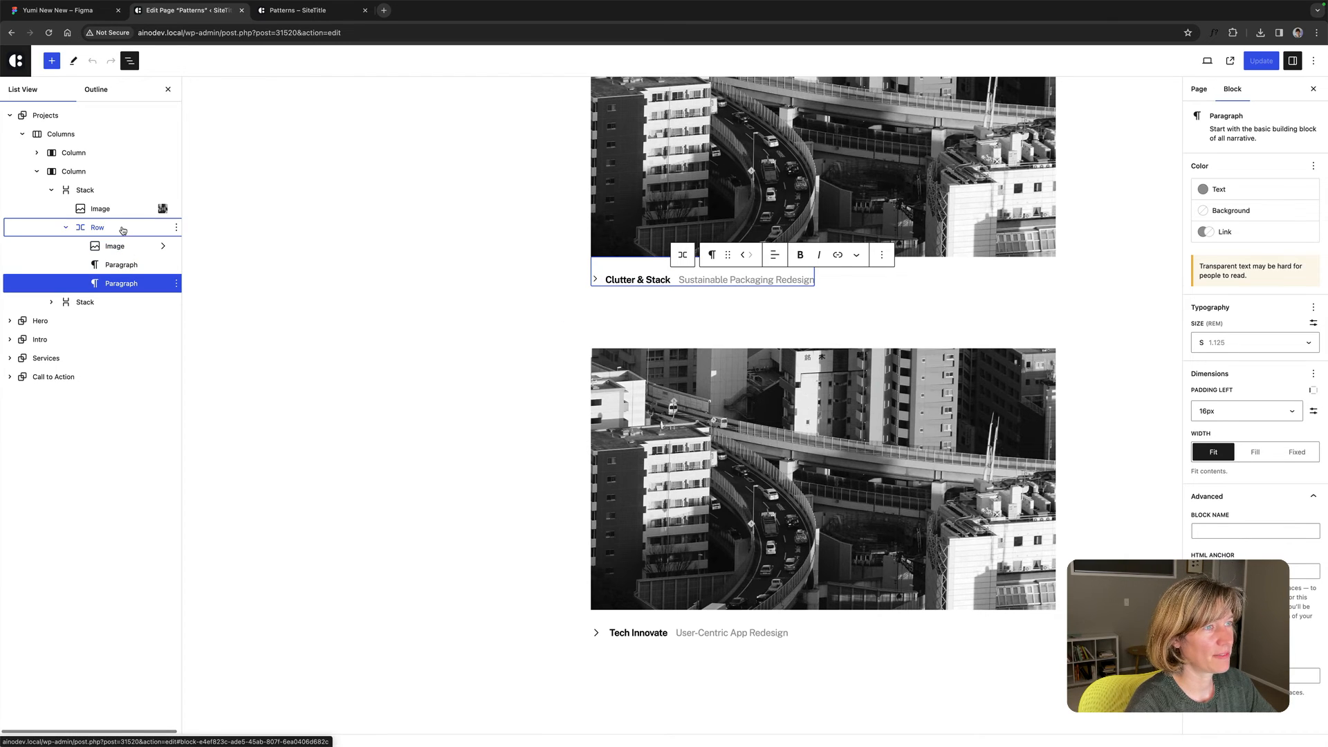
left_click(736, 280)
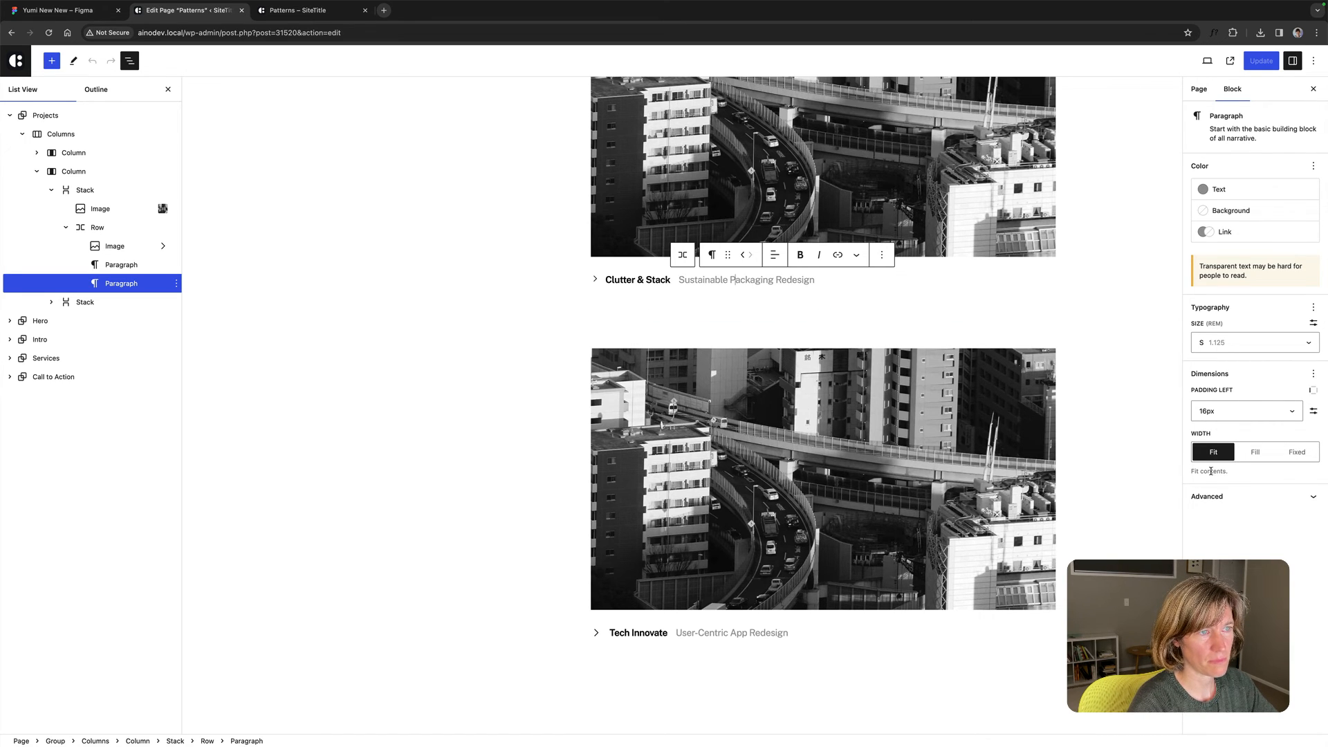
left_click(1228, 496)
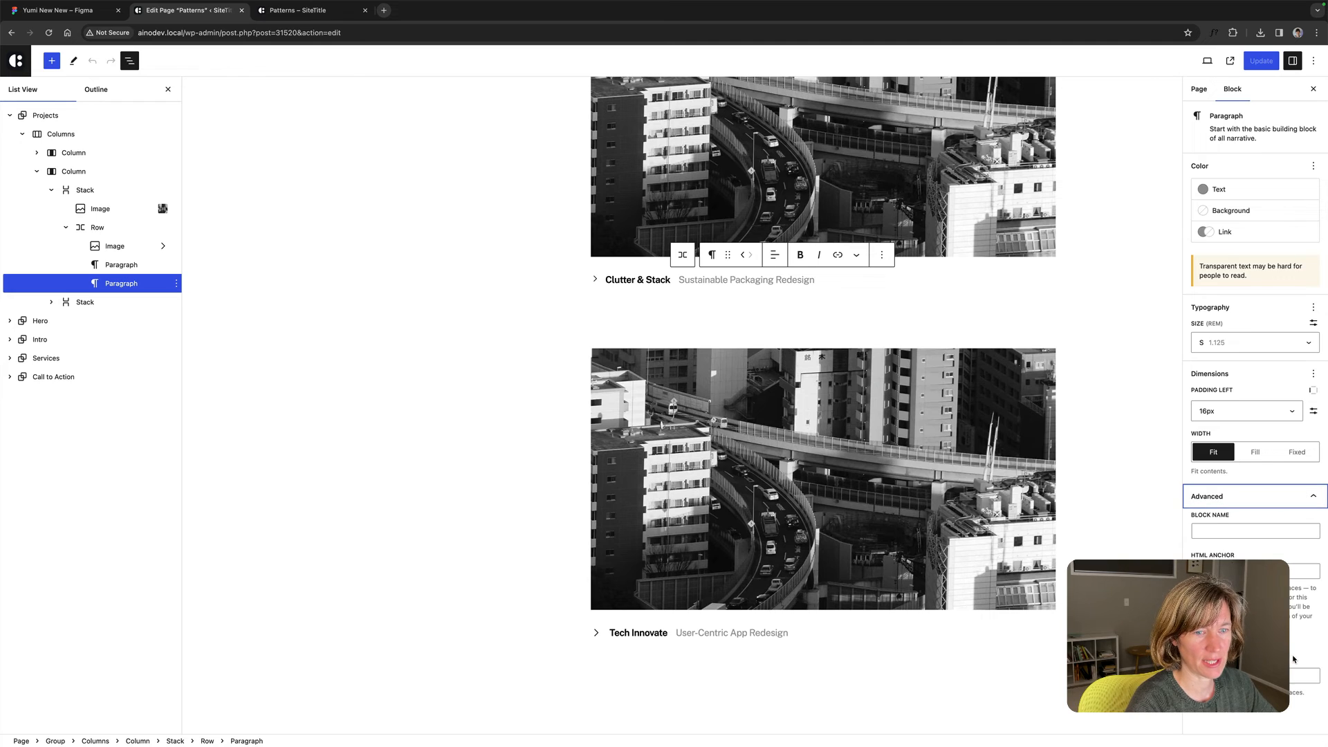
left_click(1292, 677)
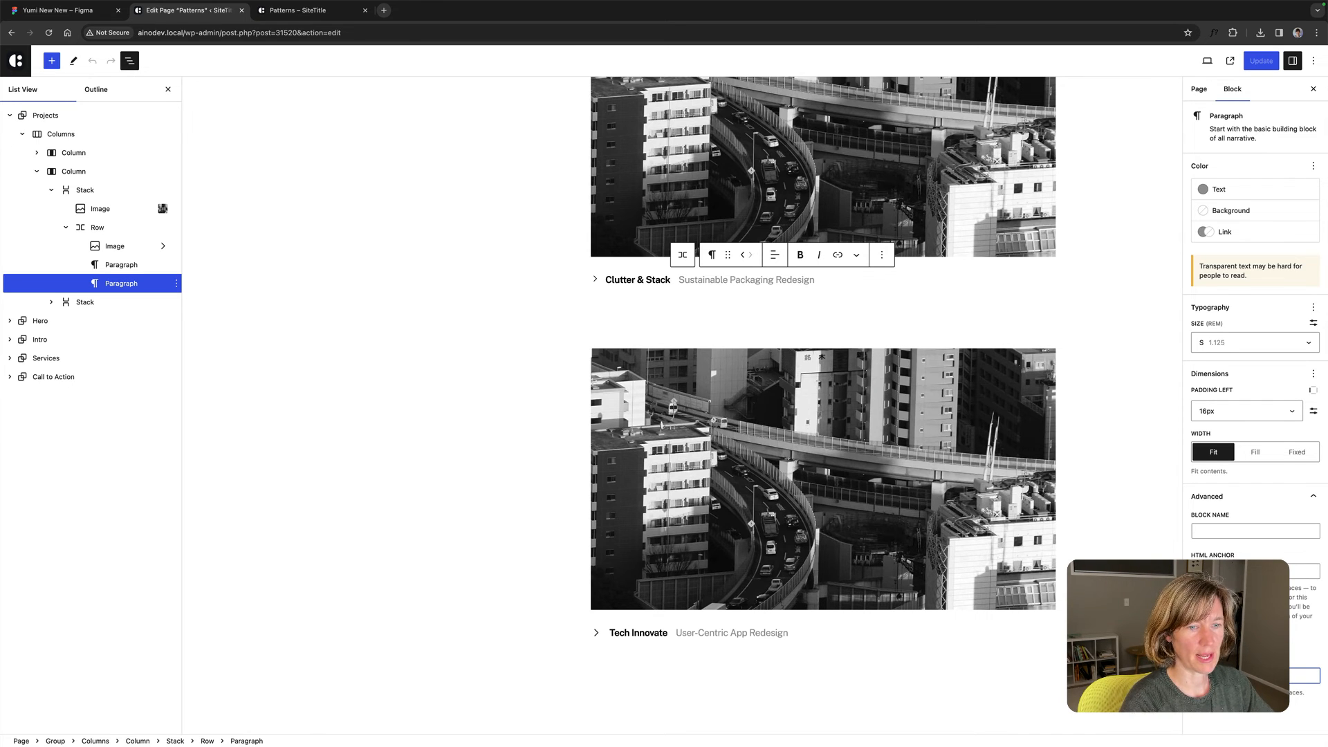
Inspect the advanced settings of the second project's "User-Centric App Redesign" paragraph, including its additional CSS class field.
left_click(731, 634)
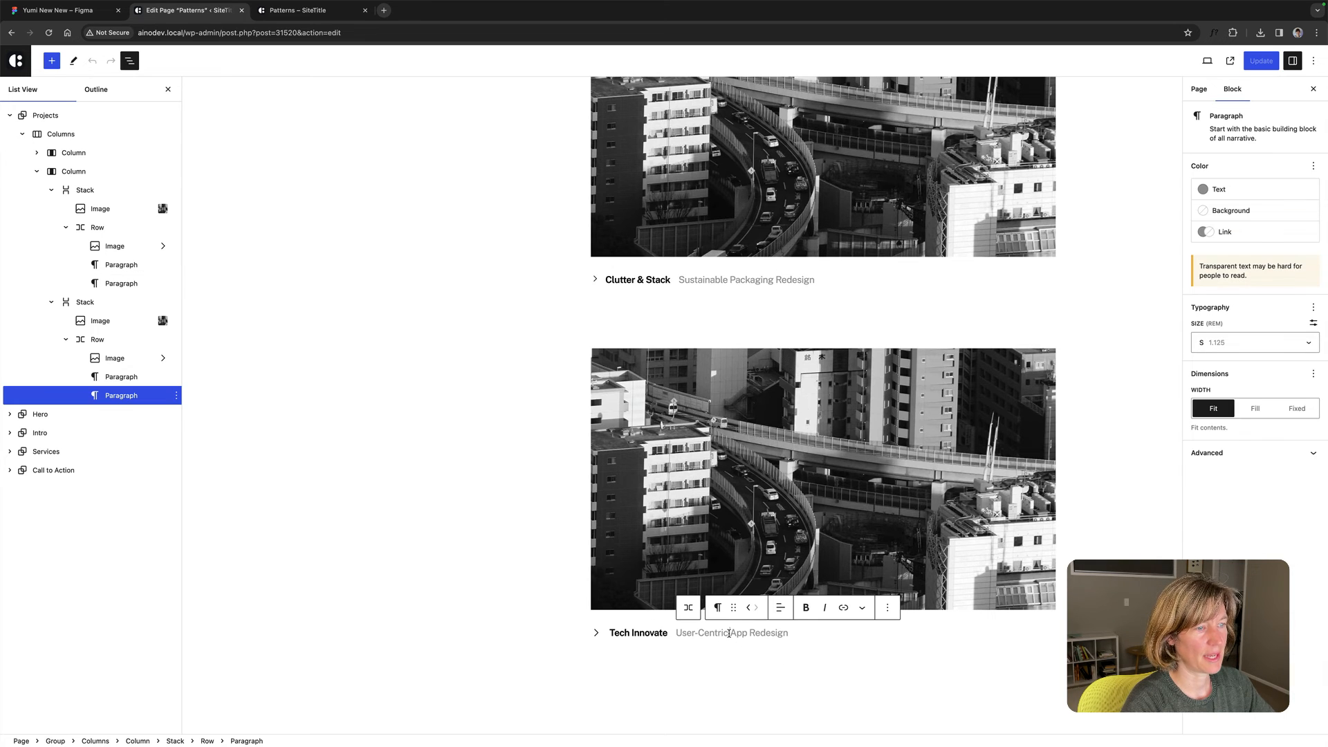
left_click(1235, 452)
left_click(1295, 630)
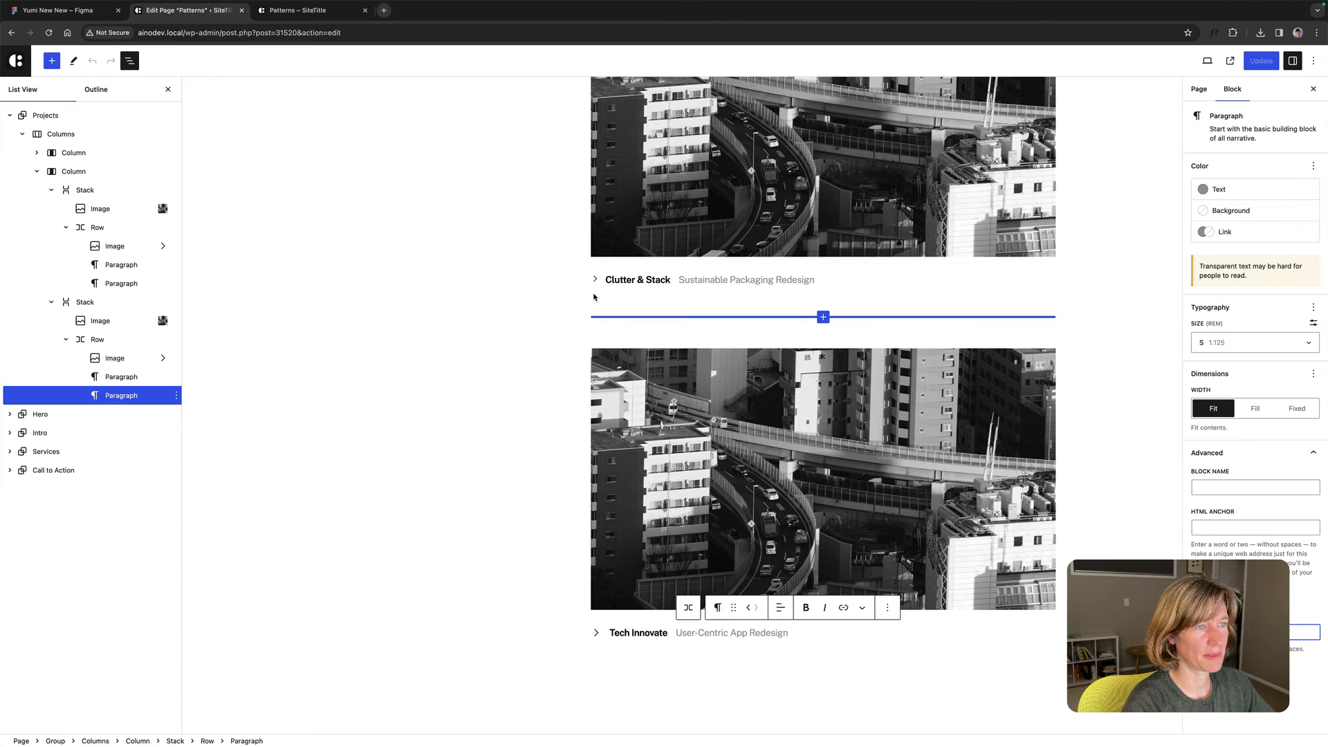
Select the Projects group and review its whole layout from the heading down to the second project.
scroll(592, 294, "up", 2)
scroll(585, 293, "up", 2)
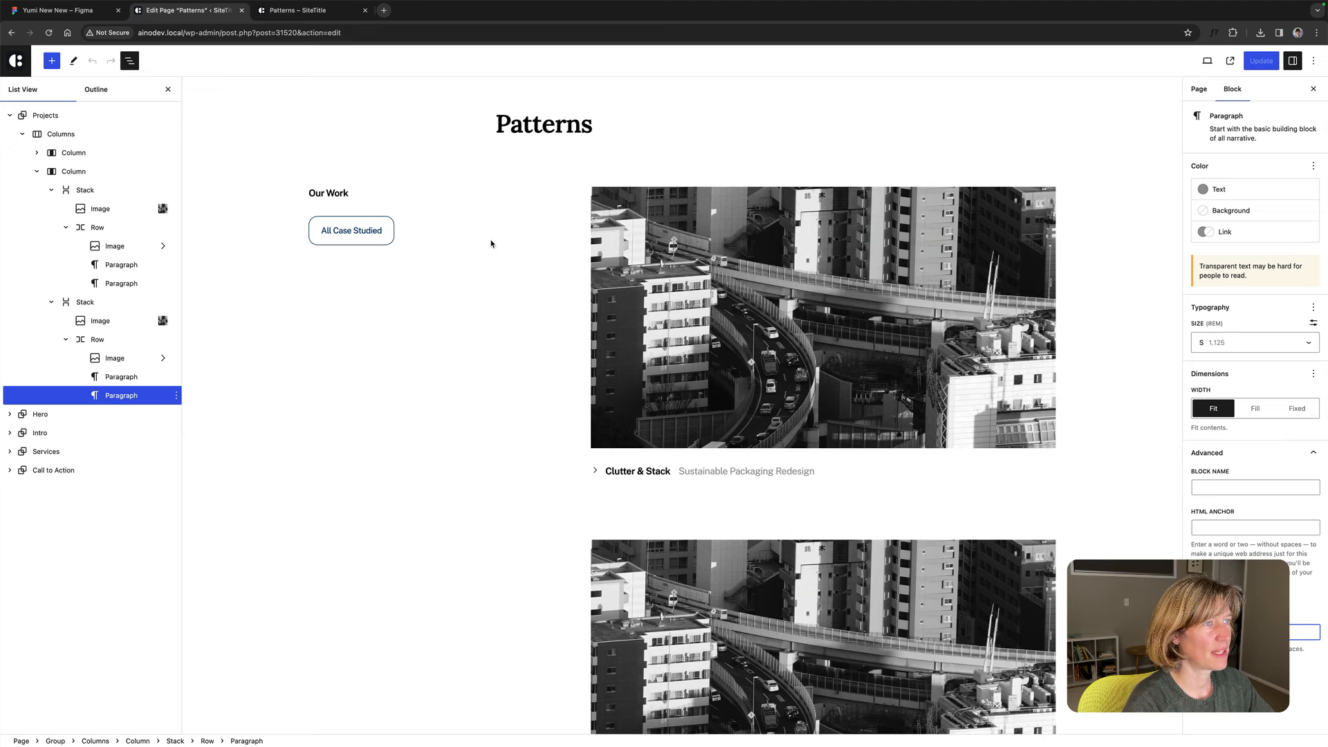
left_click(1094, 256)
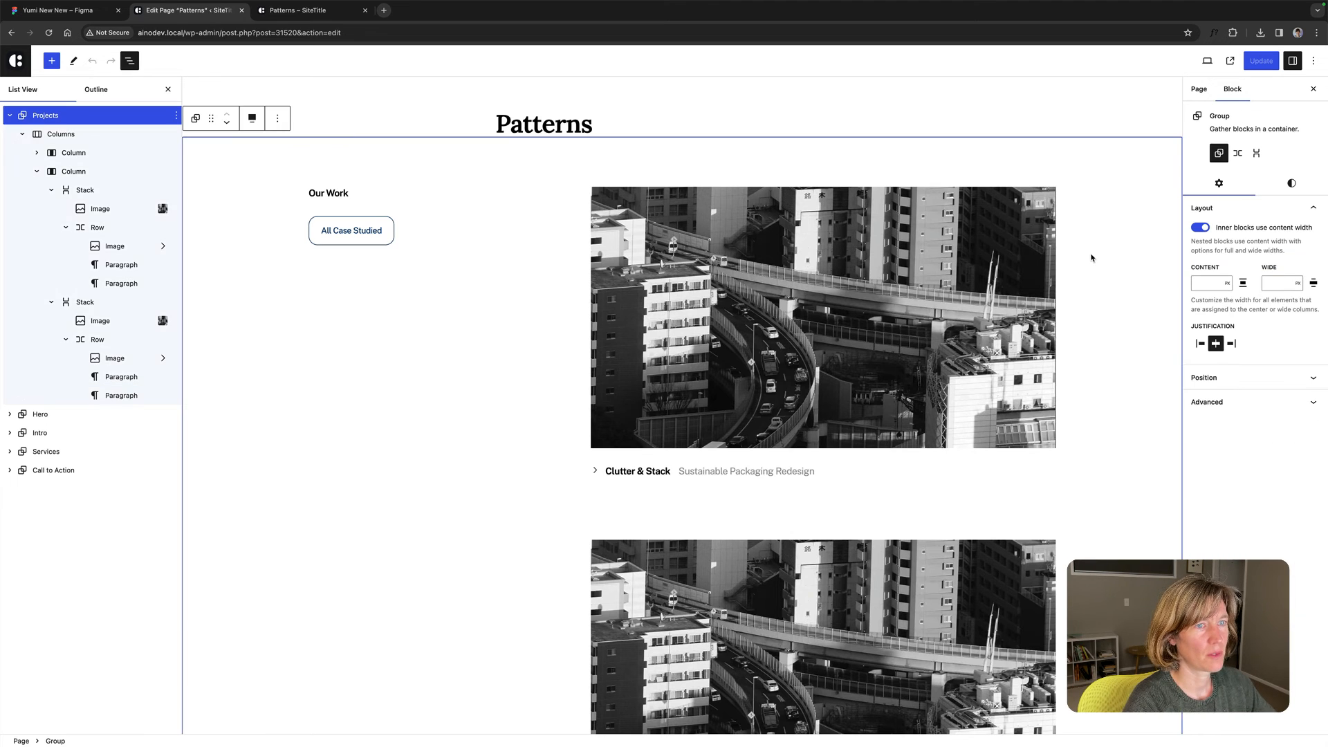
scroll(1083, 254, "down", 4)
scroll(1080, 255, "up", 4)
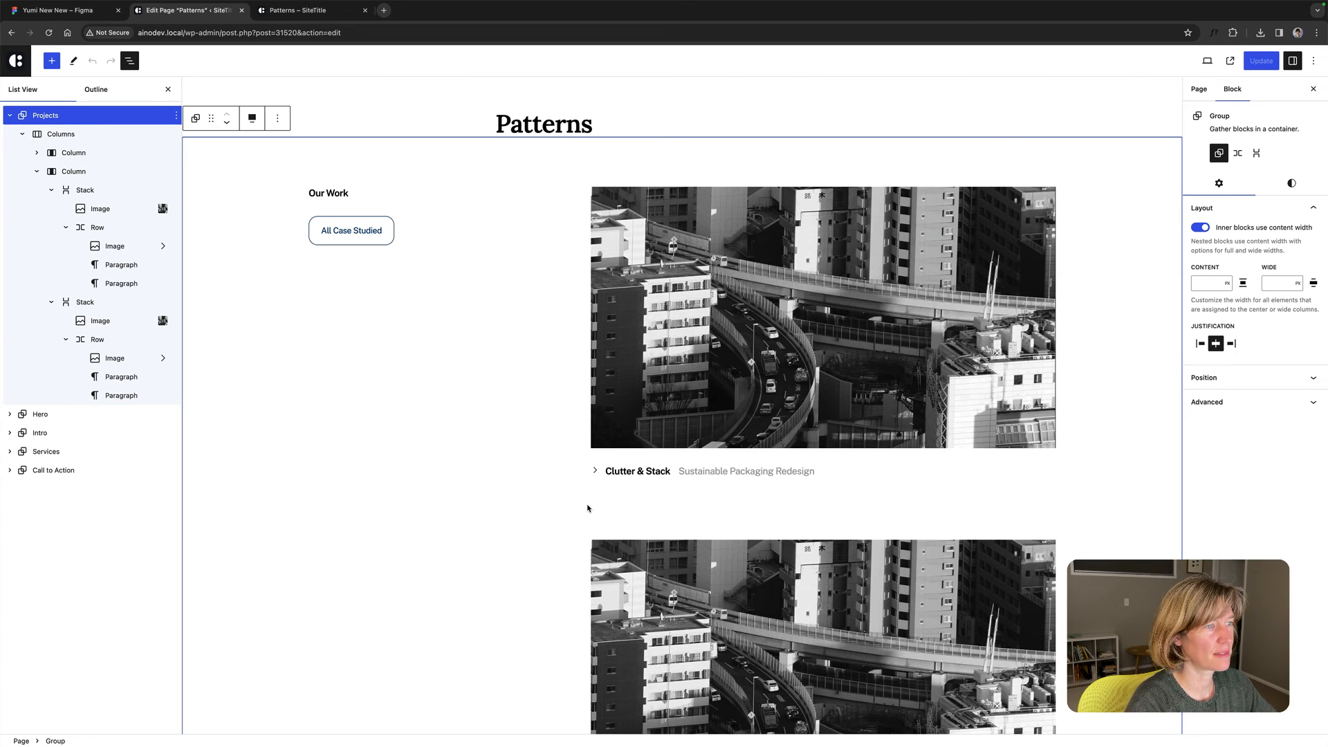
mouse_move(689, 510)
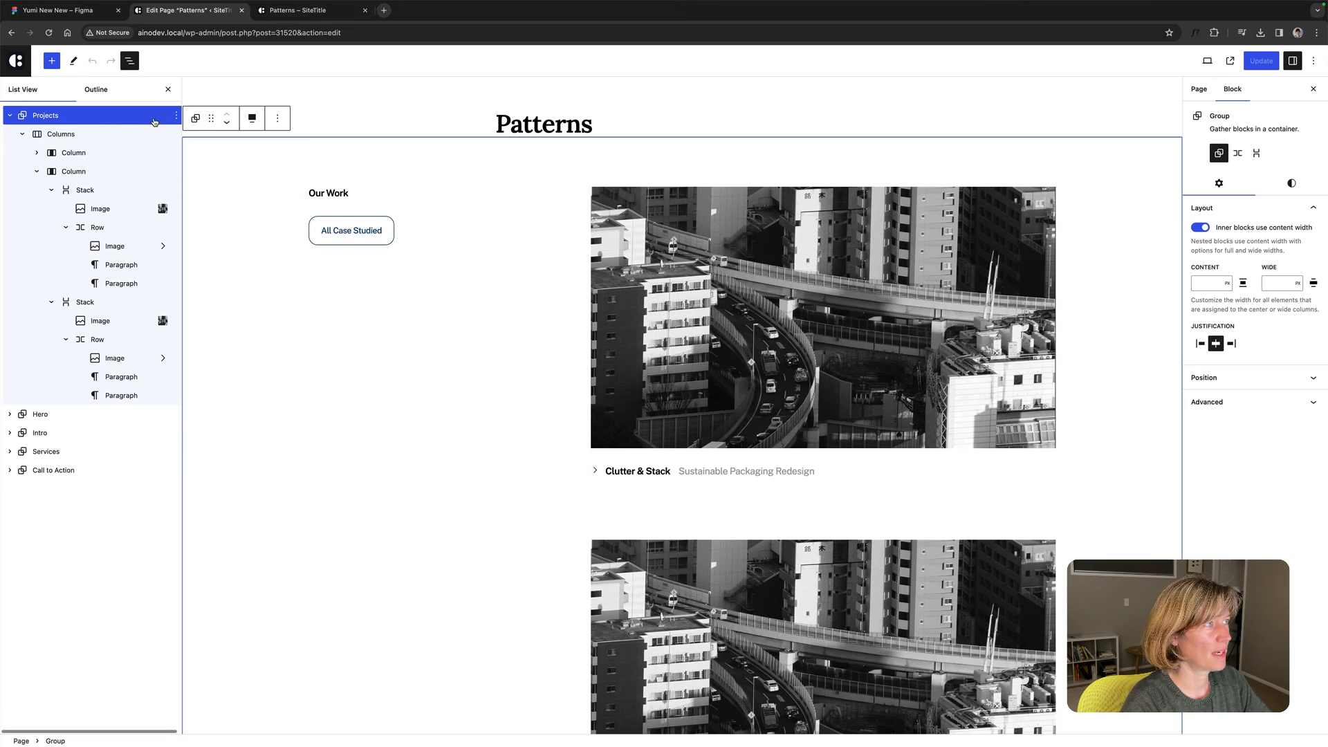
Collapse the Projects group in the block list and open its block options.
left_click(10, 116)
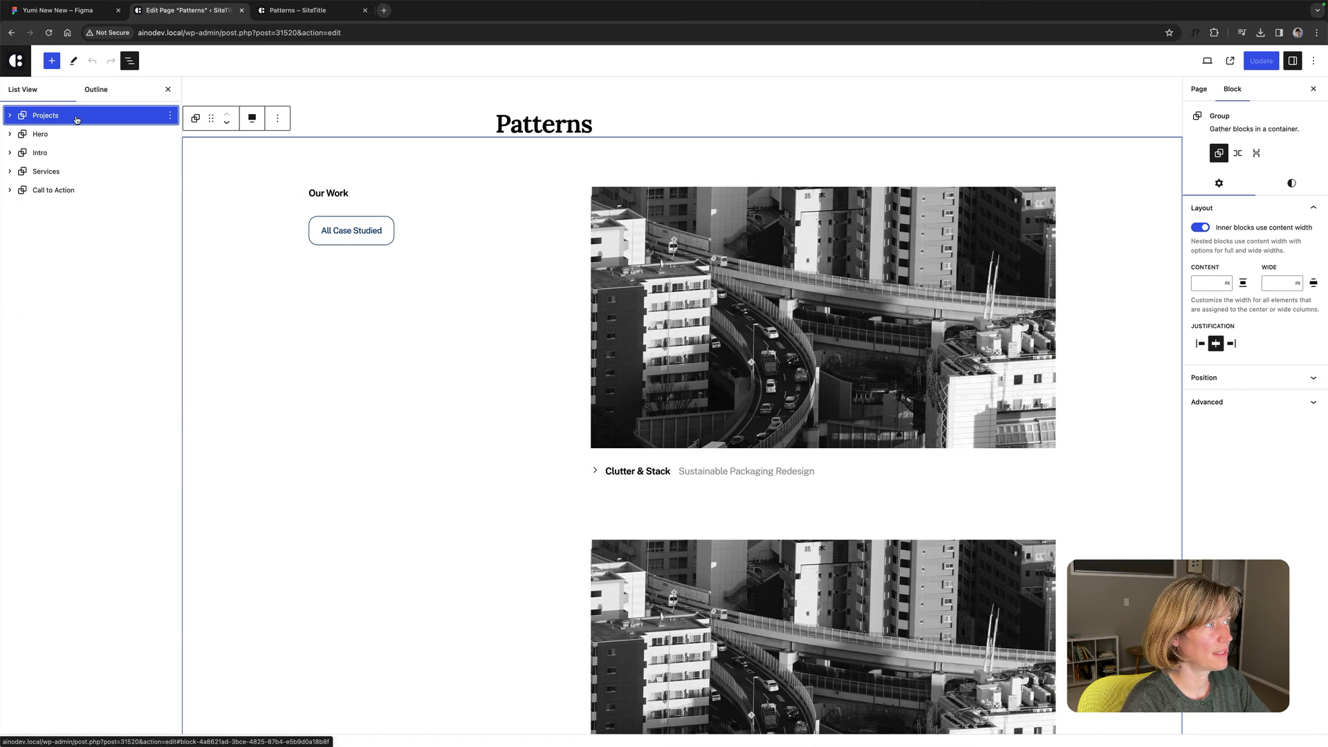
left_click(170, 115)
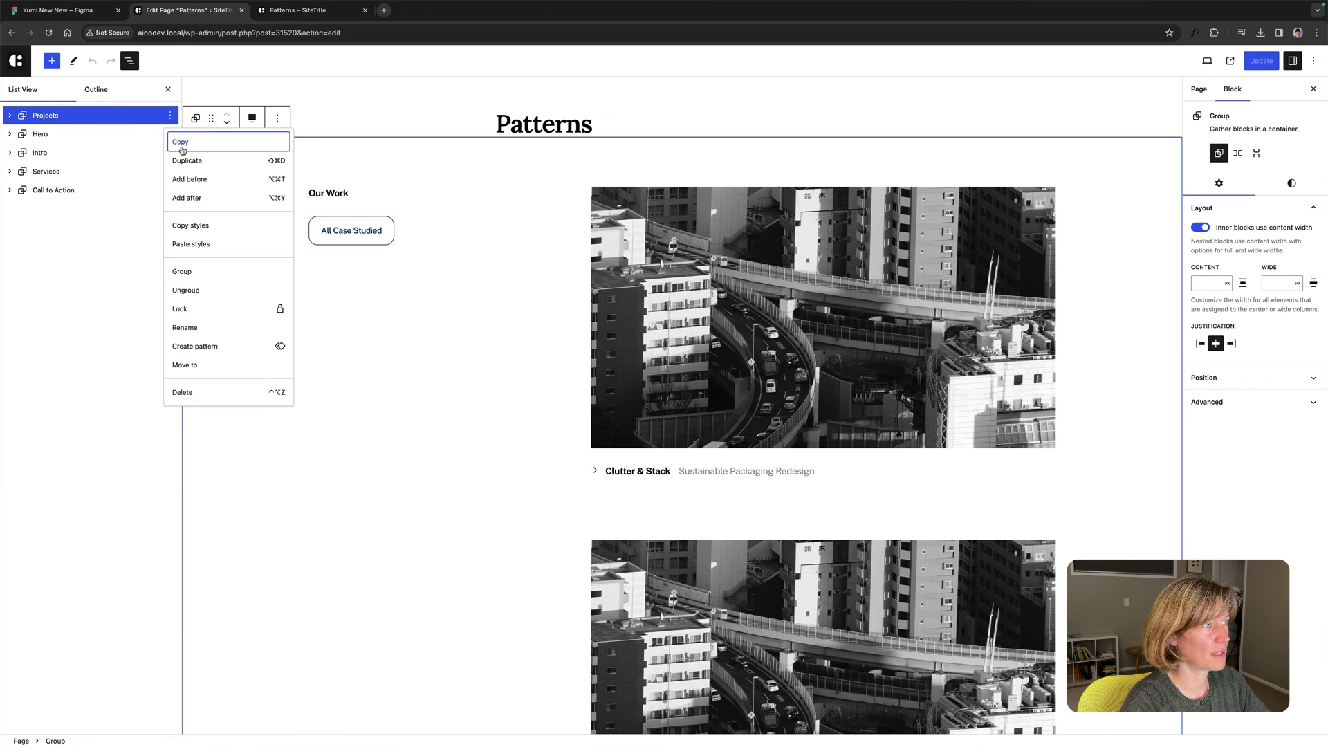
Switch to VS Code and examine the Projects pattern in projects.php from its header comment to the end of the markup.
key("ctrl+Right")
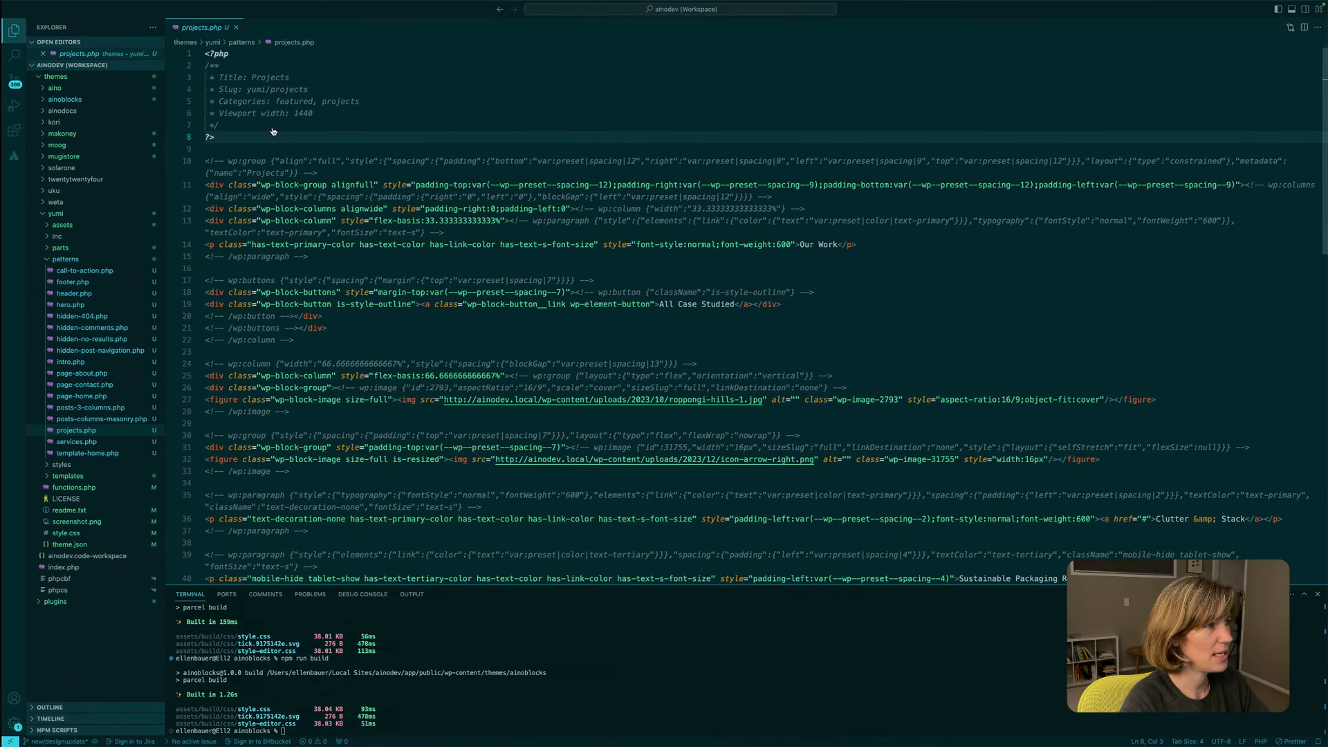
left_click(273, 131)
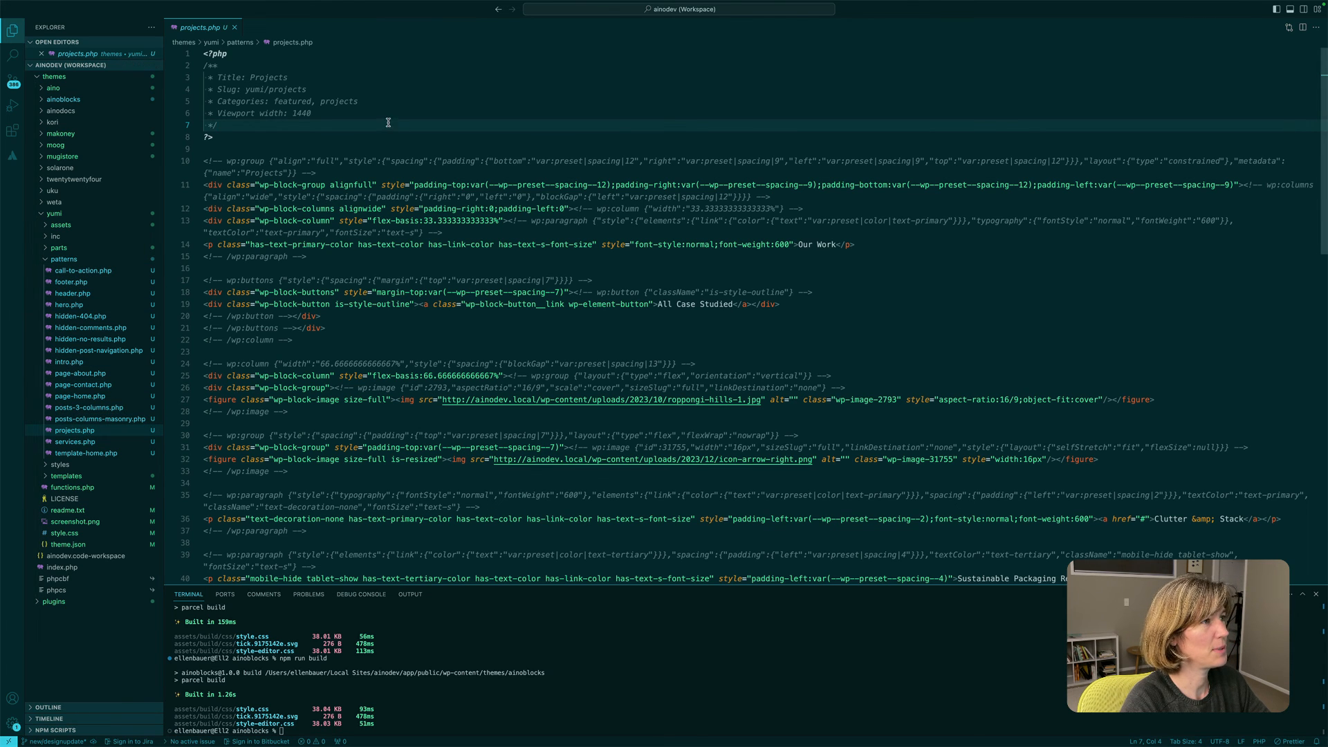
scroll(367, 367, "down", 1)
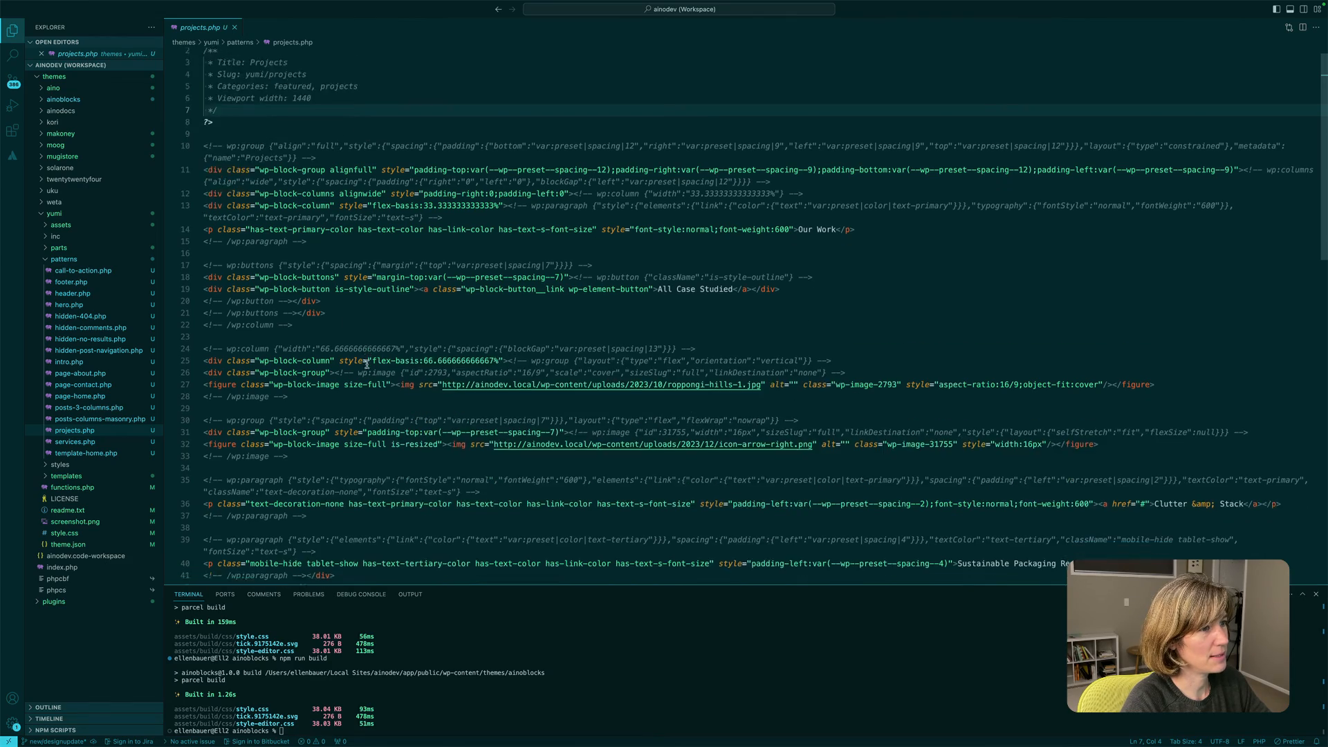
scroll(367, 364, "up", 1)
scroll(256, 171, "down", 10)
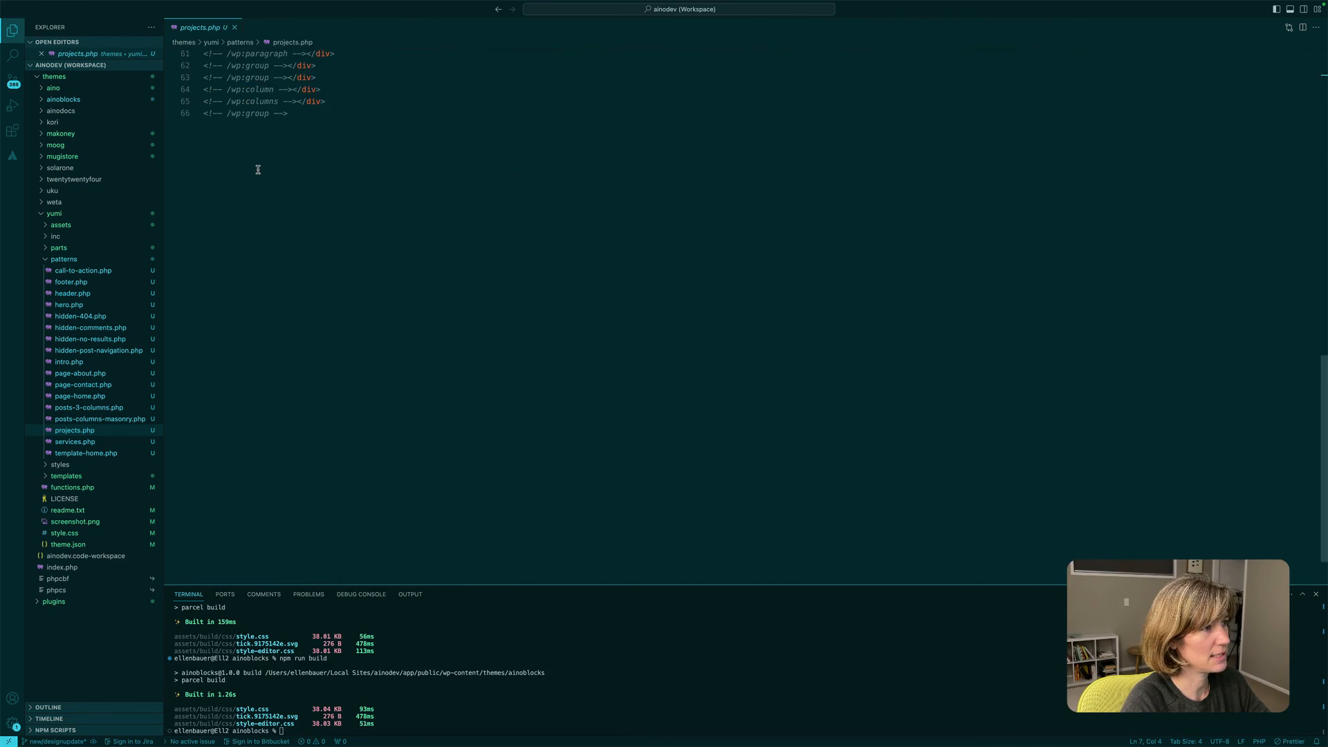
Review the opening PHP header comment of projects.php, covering its title, slug, categories and viewport width.
scroll(256, 169, "up", 10)
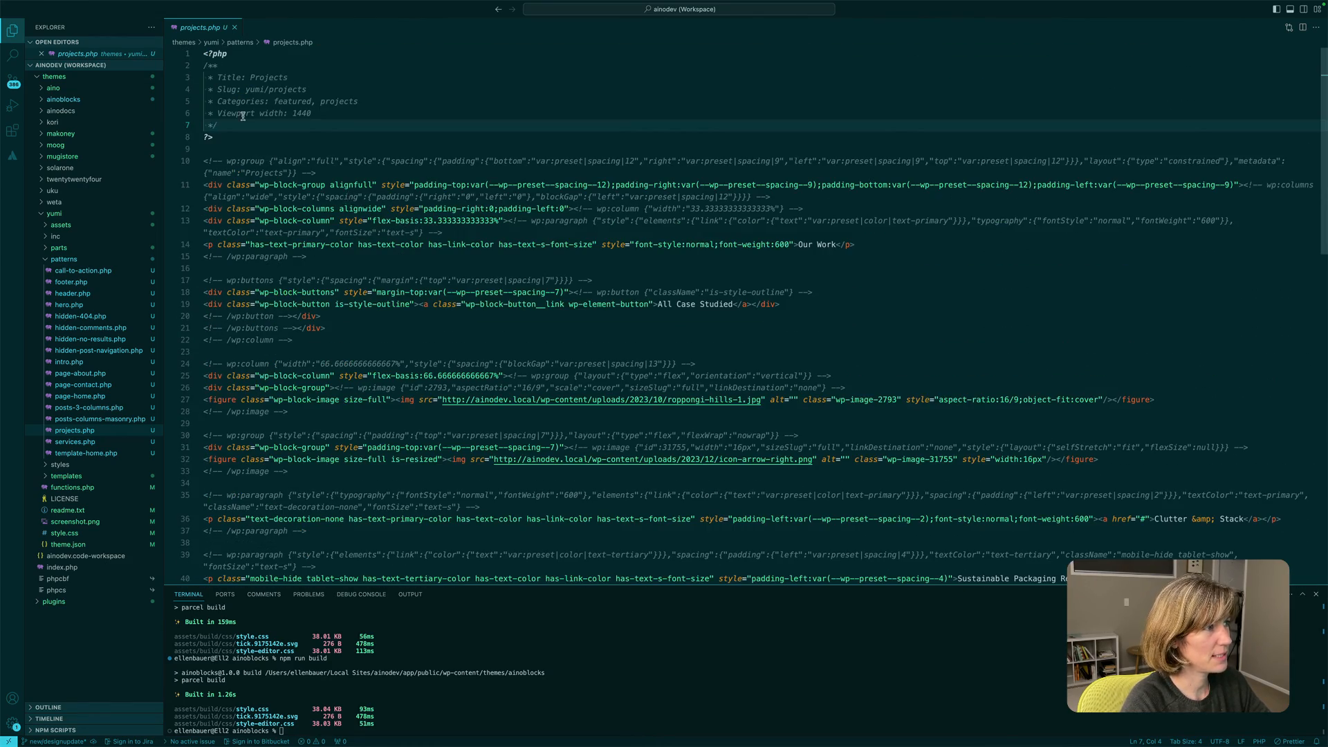
left_click_drag(244, 147, 267, 47)
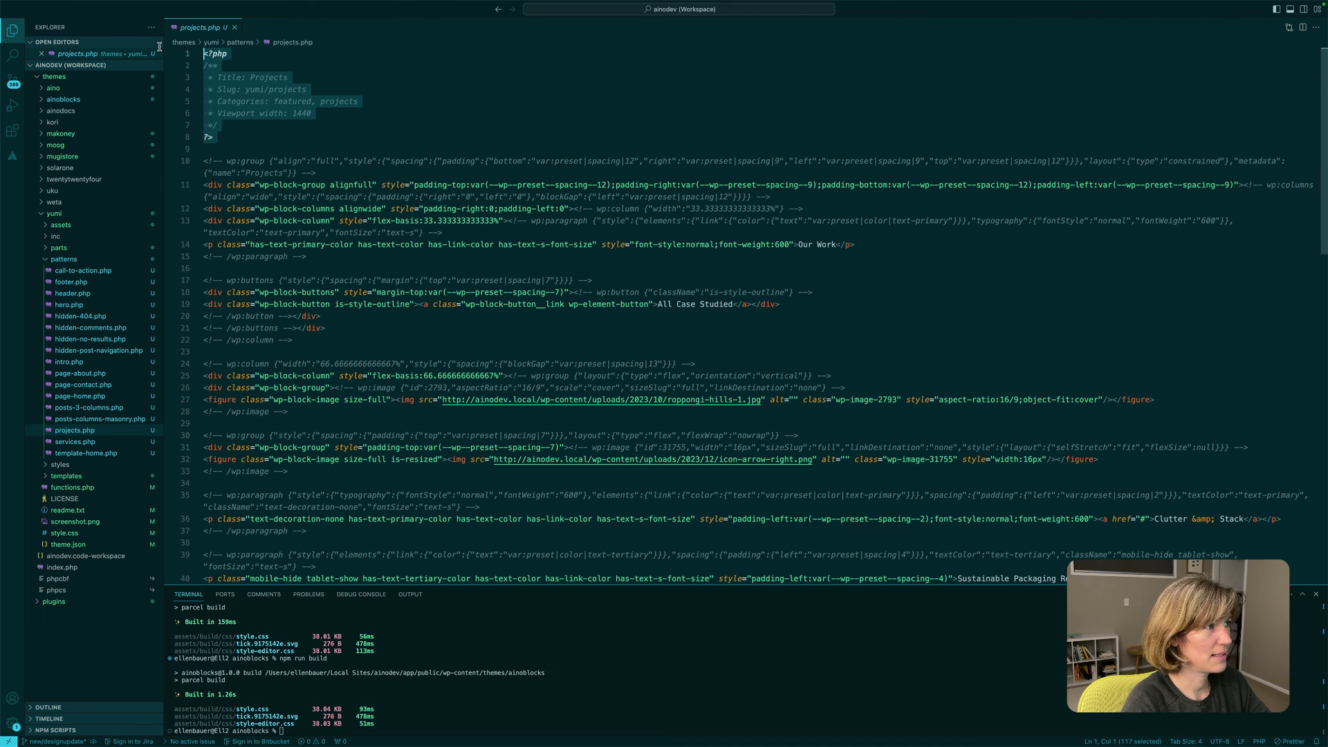
left_click(268, 55)
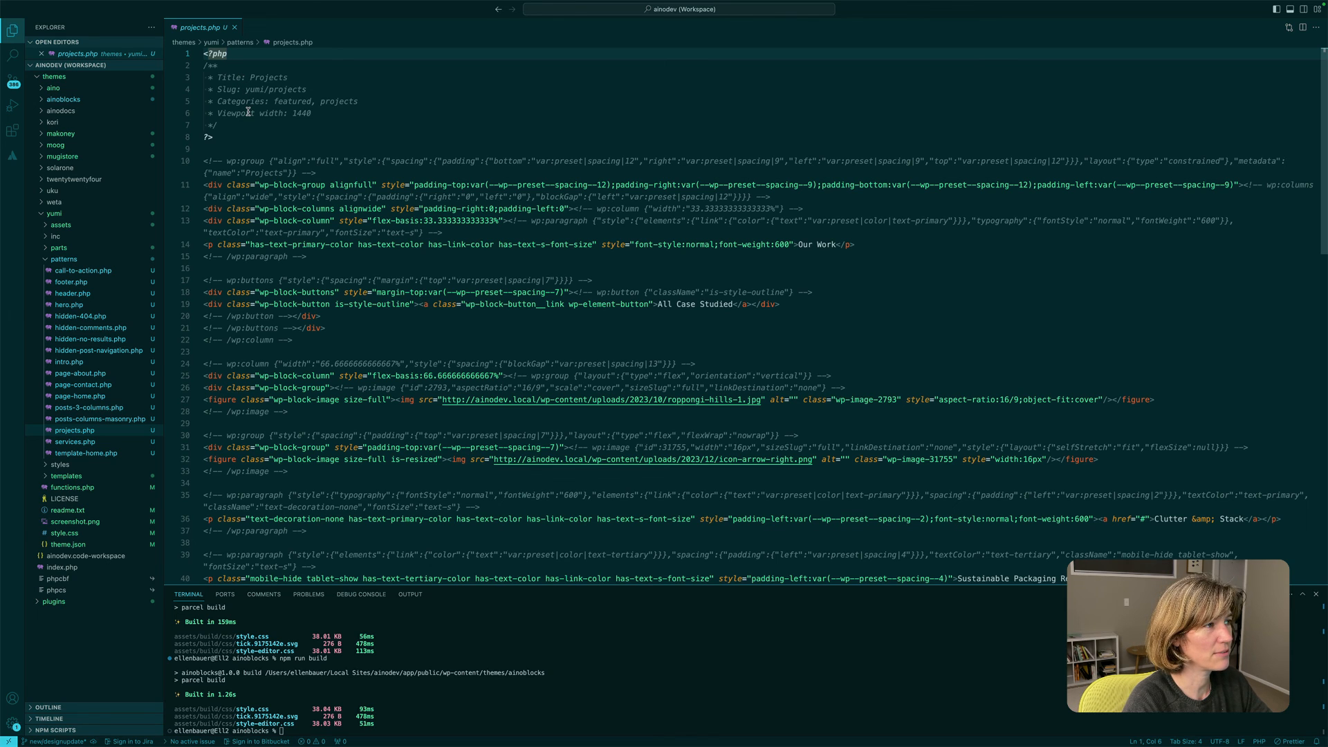
left_click(264, 139)
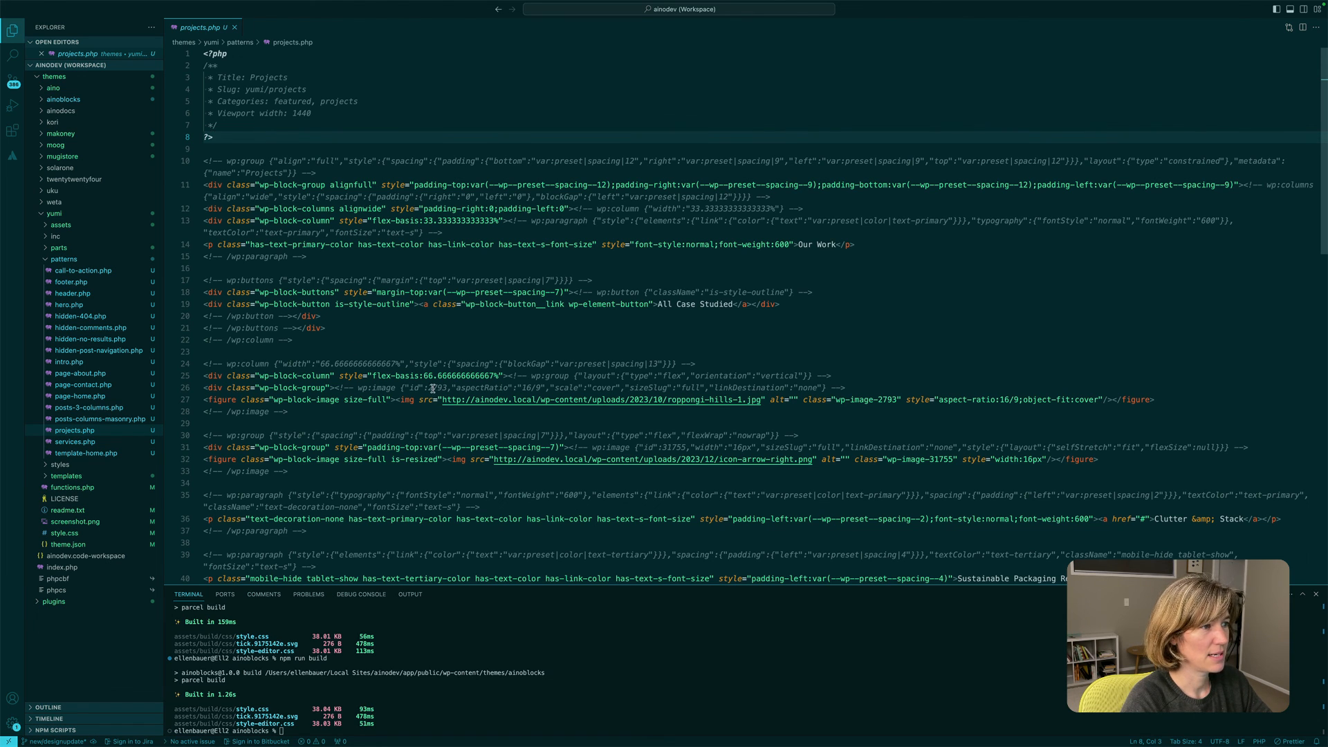
Examine the roppongi-hills-1.jpg image URL in the first project's markup and read through the rest of the pattern code.
left_click_drag(443, 400, 761, 401)
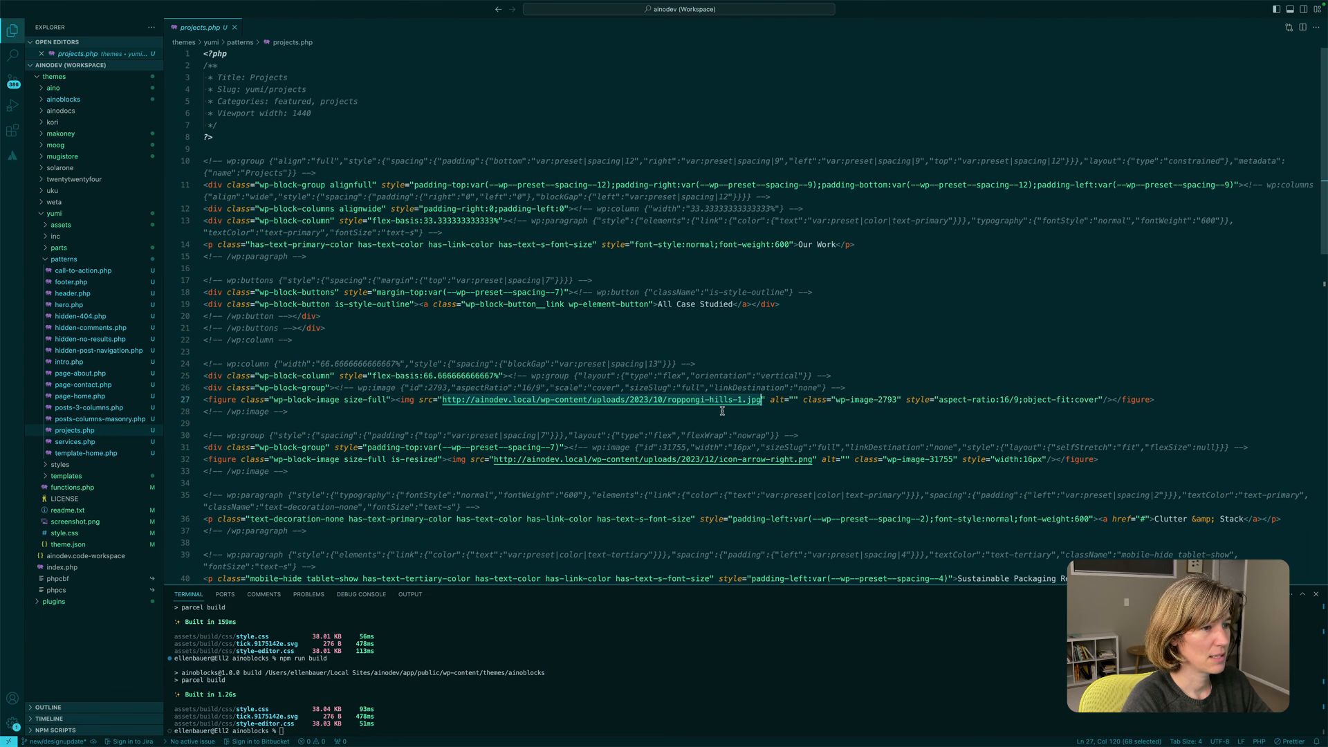
left_click(635, 414)
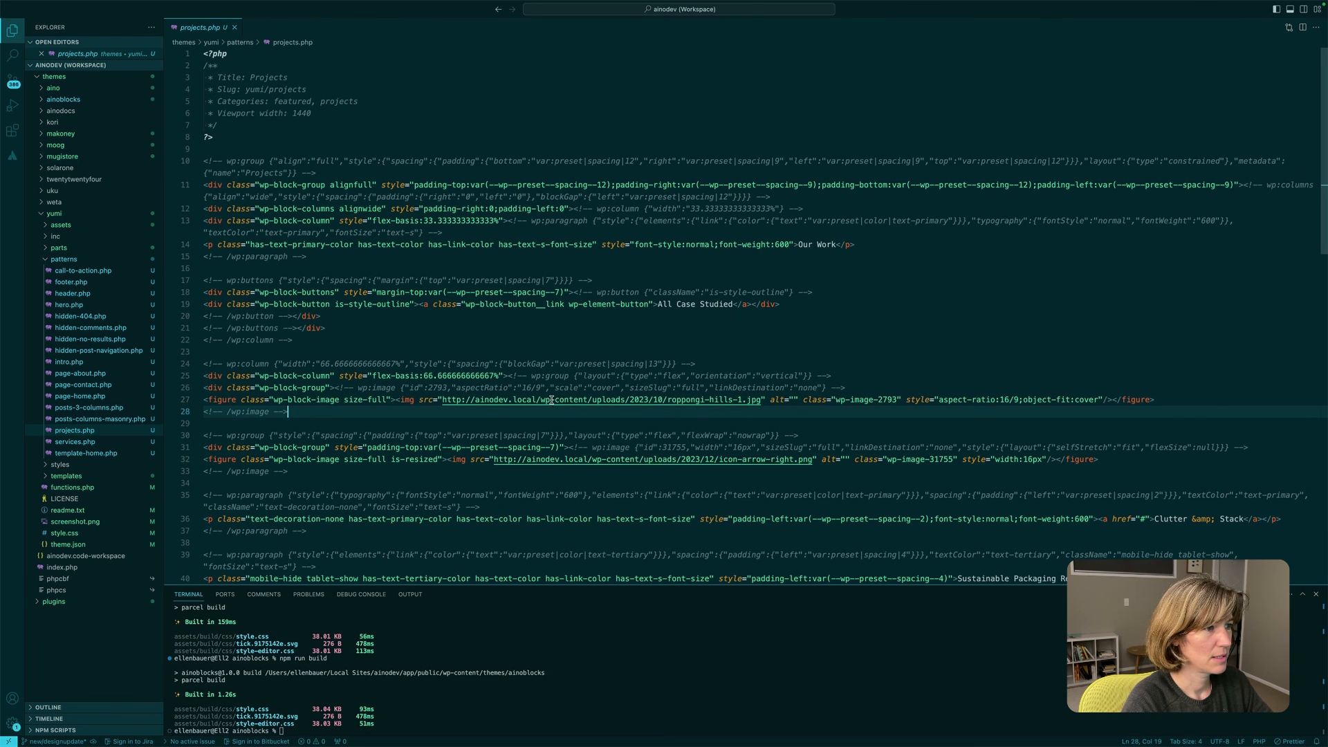
scroll(453, 398, "down", 1)
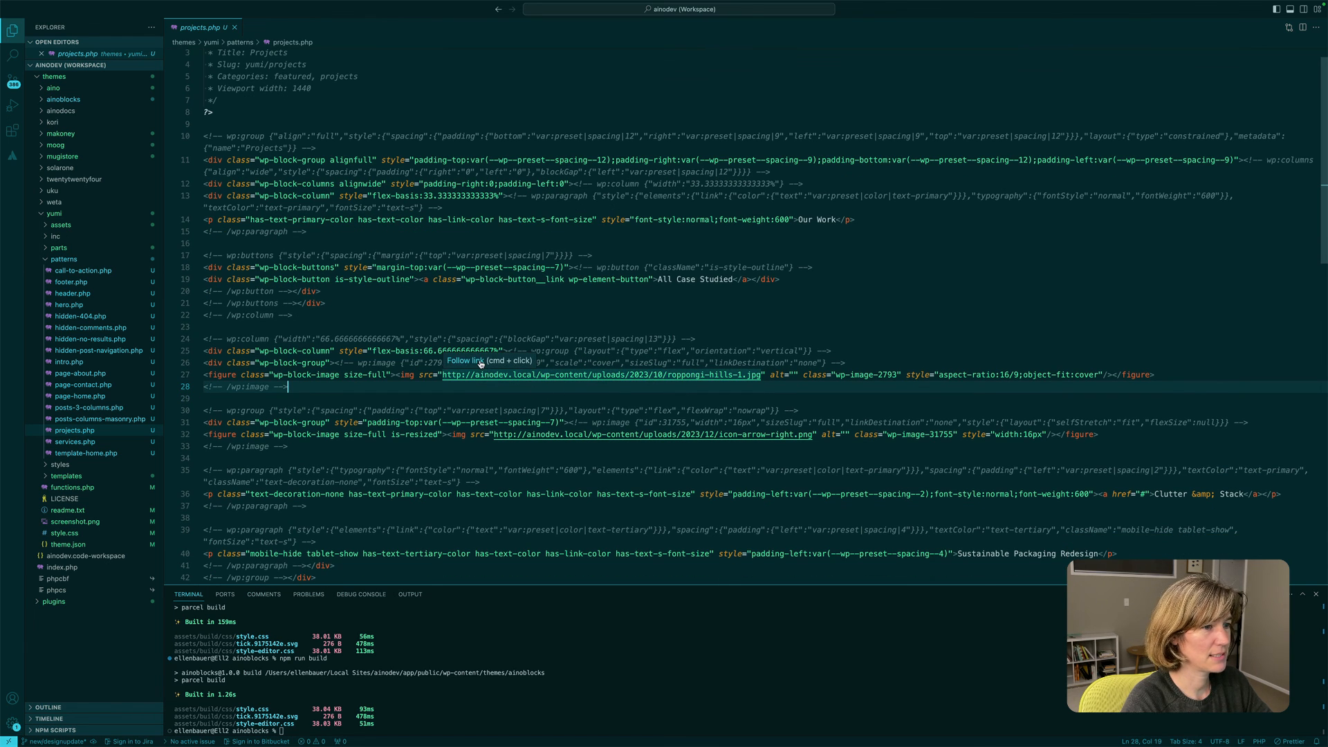
scroll(480, 359, "down", 7)
Switch back to the WordPress page editor, dismiss the block options and browse the Featured category of the pattern inserter.
key("ctrl+Left")
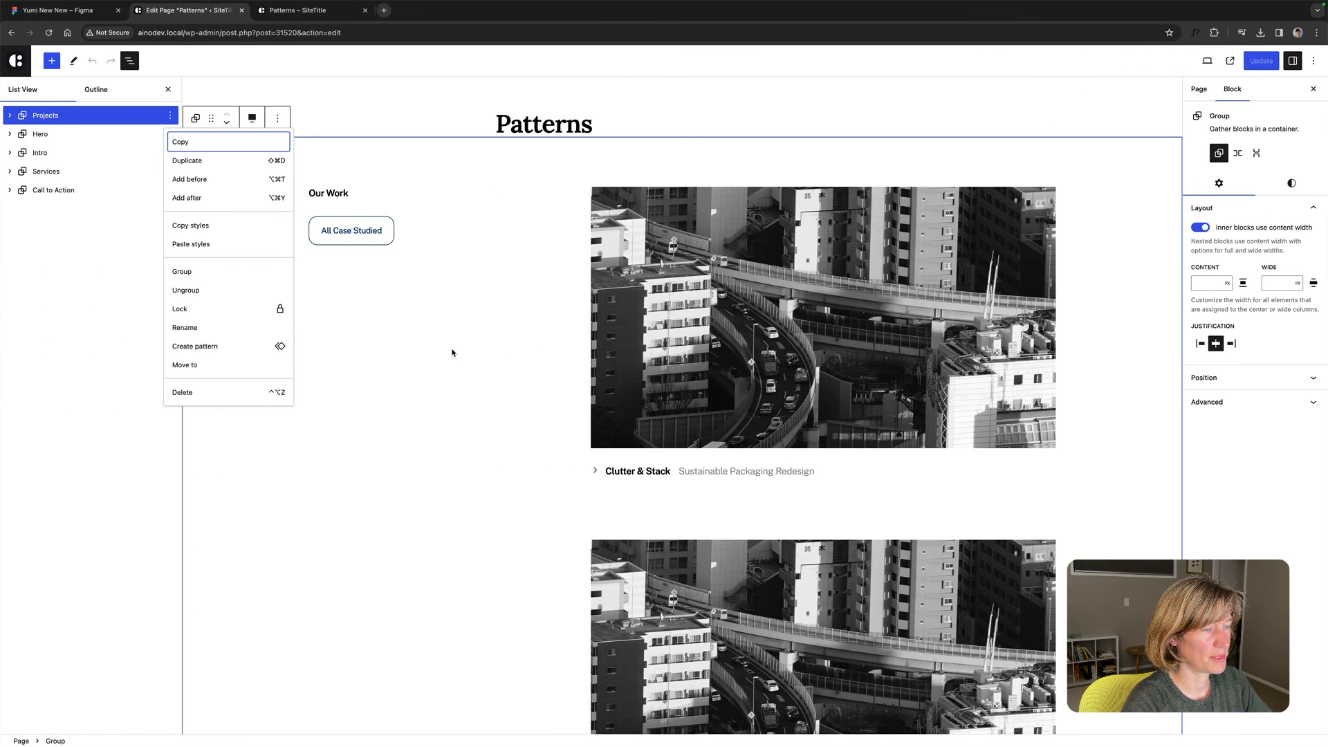
left_click(586, 153)
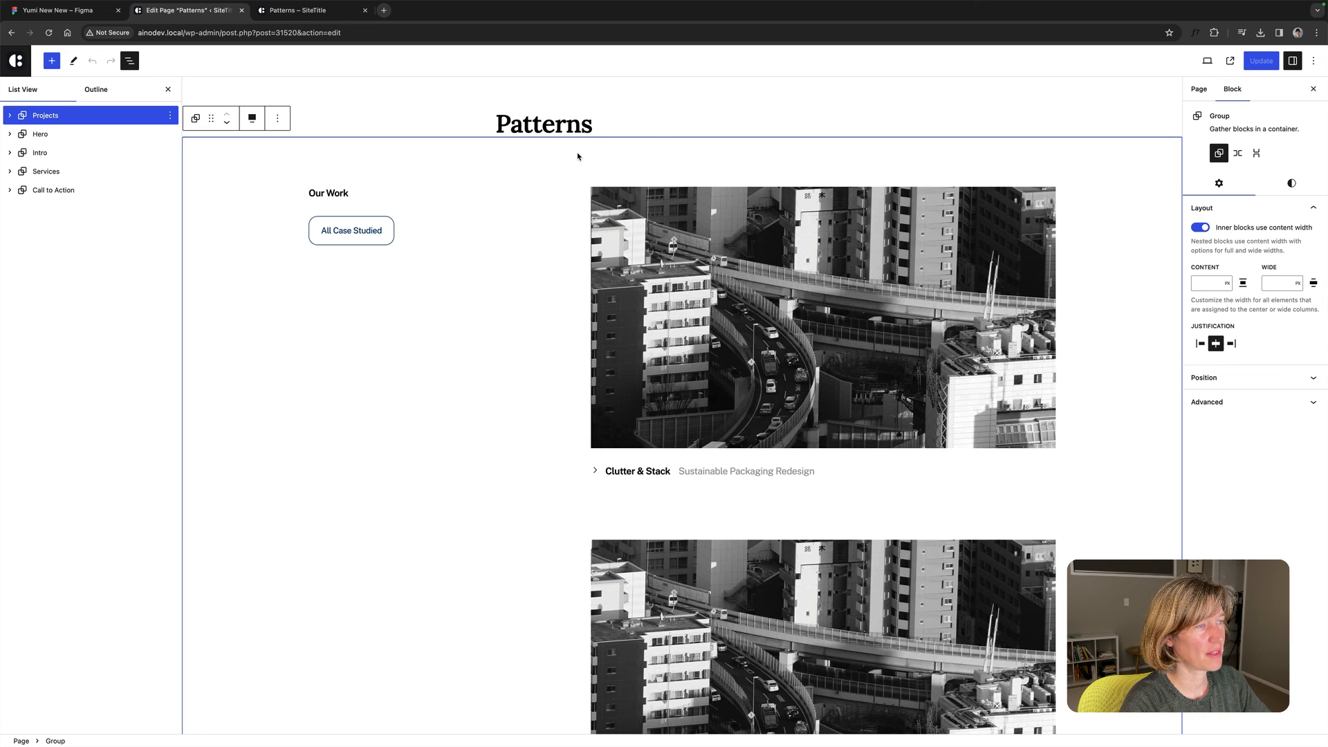
left_click(53, 61)
left_click(82, 124)
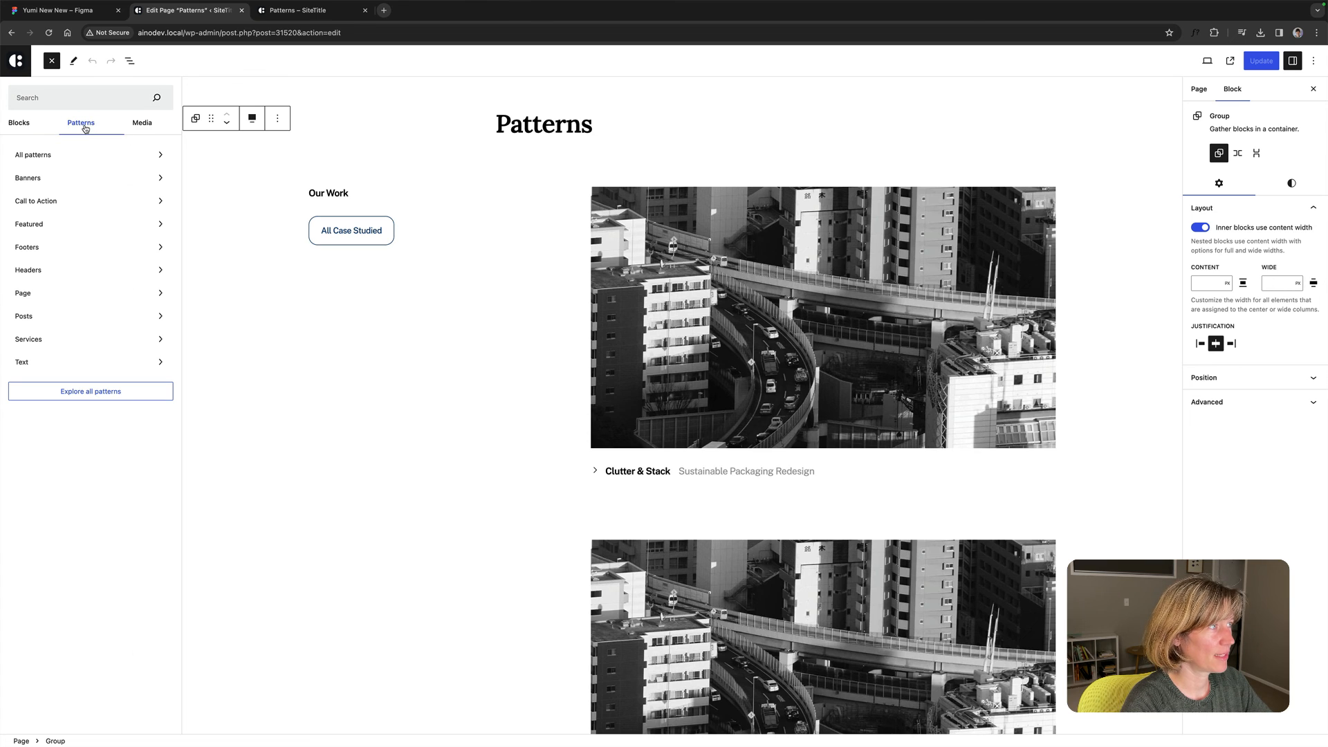
left_click(44, 226)
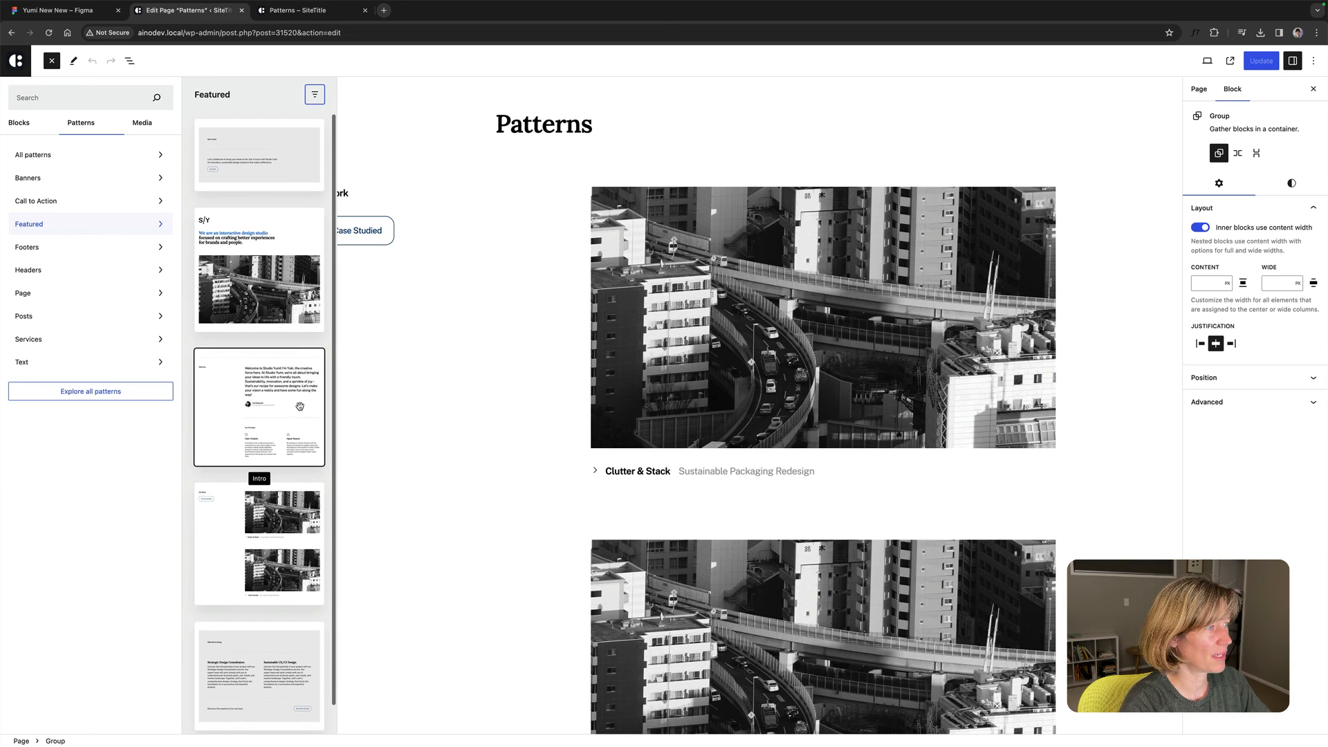
scroll(260, 443, "down", 1)
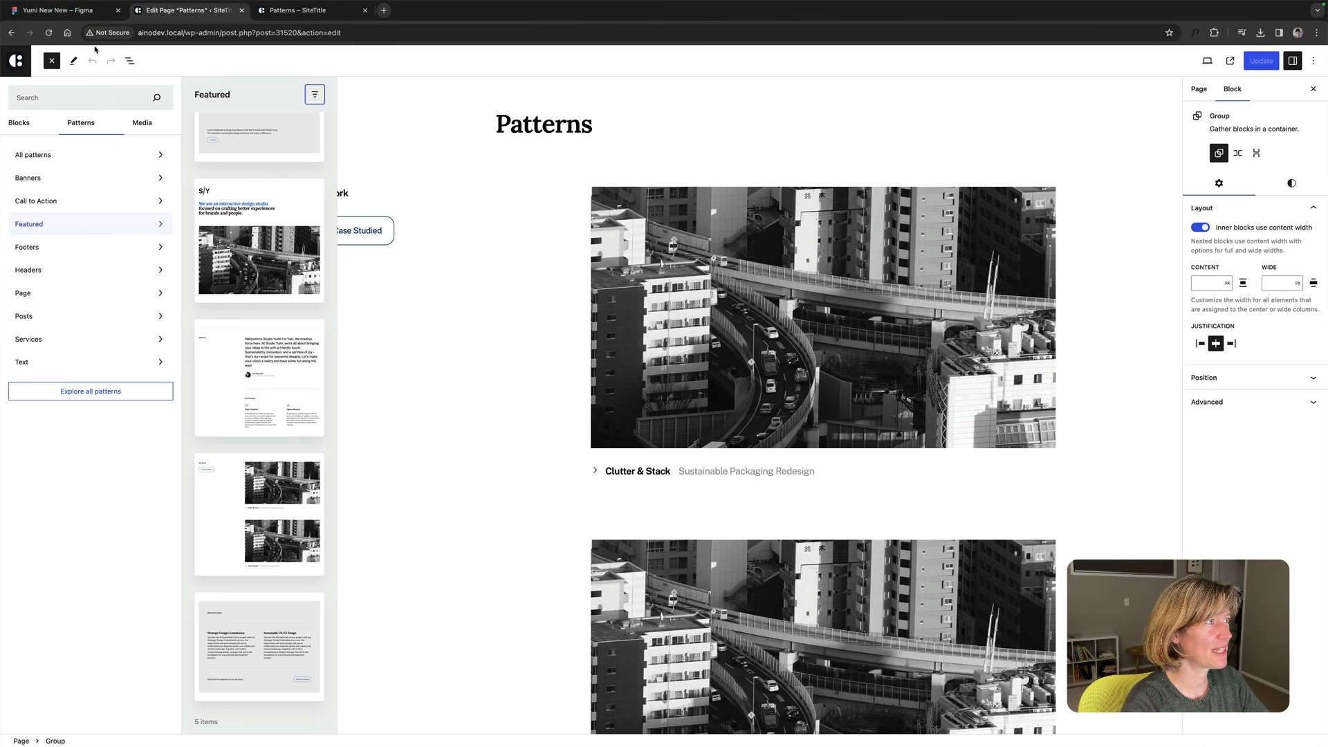
Switch to the Figma design and survey the patterns following Projects, from Client-Feedback through Companies to About-Page / One Person.
left_click(59, 9)
scroll(737, 387, "up", 2)
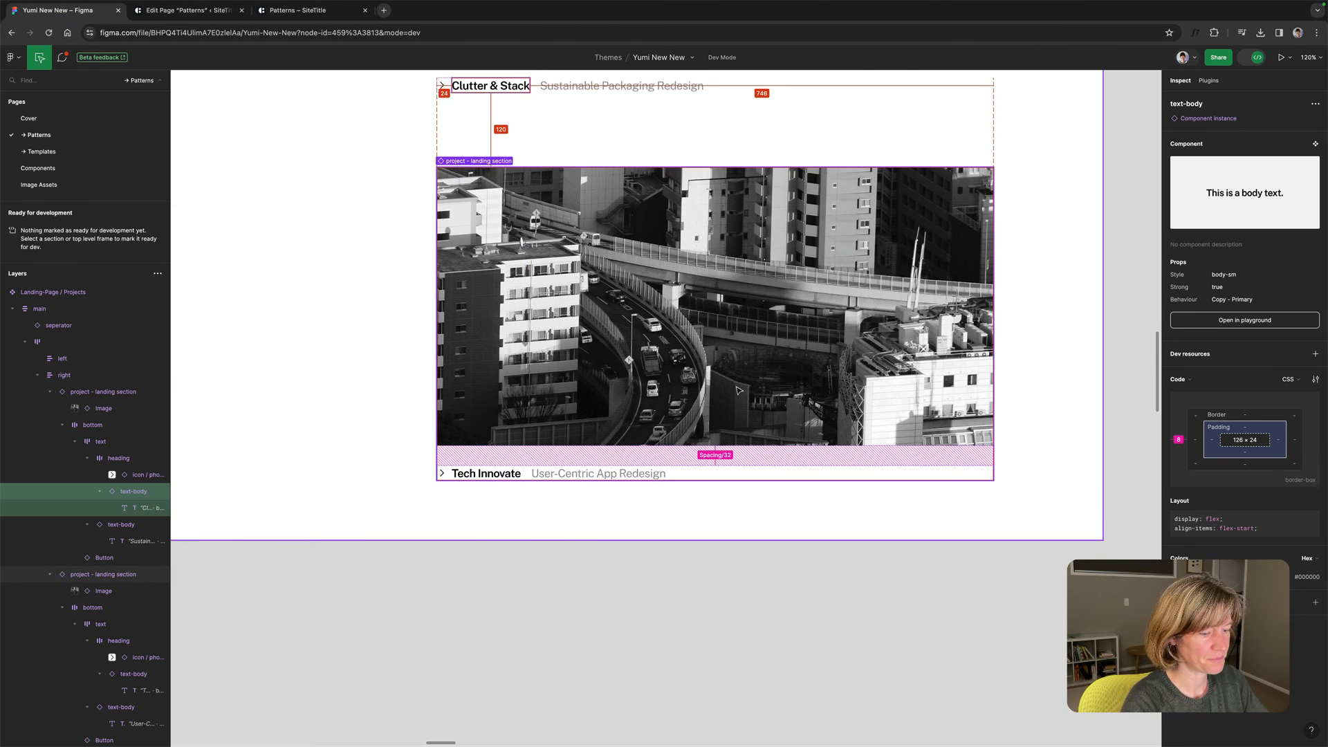
key("super+minus")
key("super+minus")
scroll(741, 380, "right", 5)
scroll(759, 383, "up", 1)
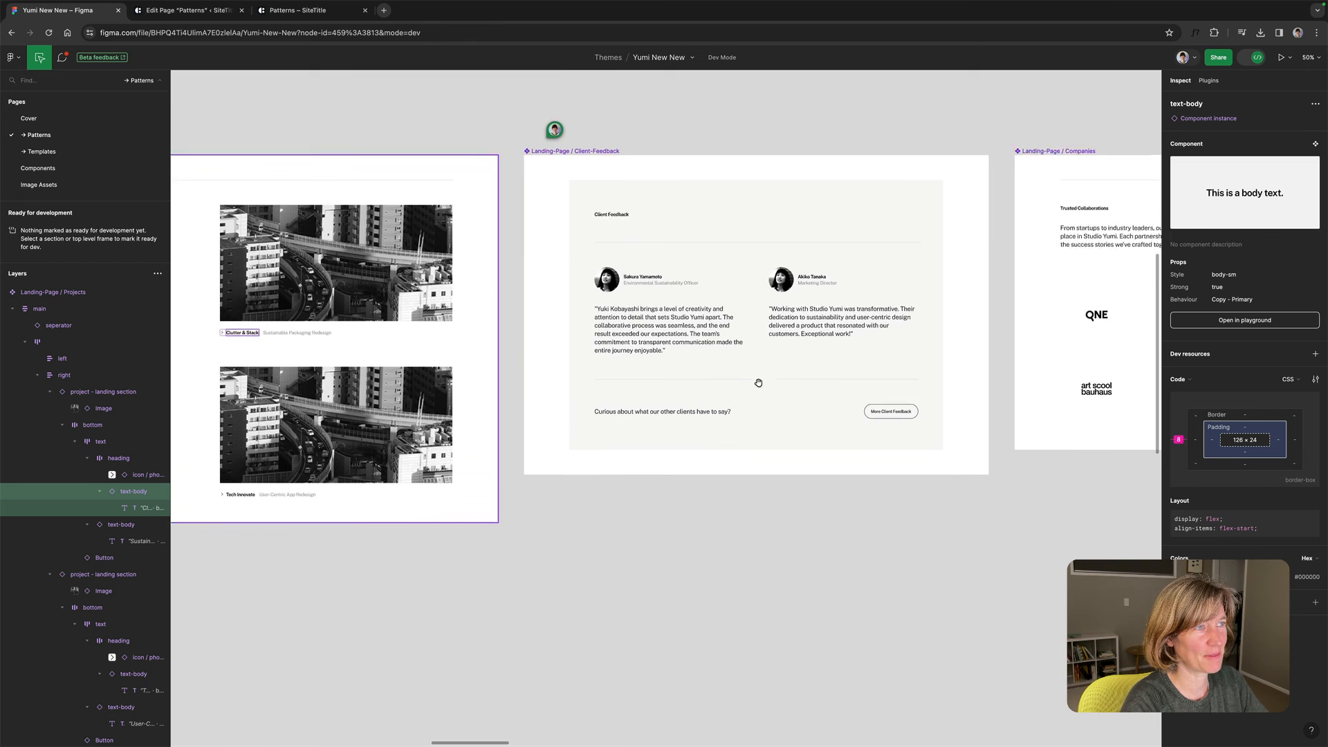
scroll(692, 429, "right", 7)
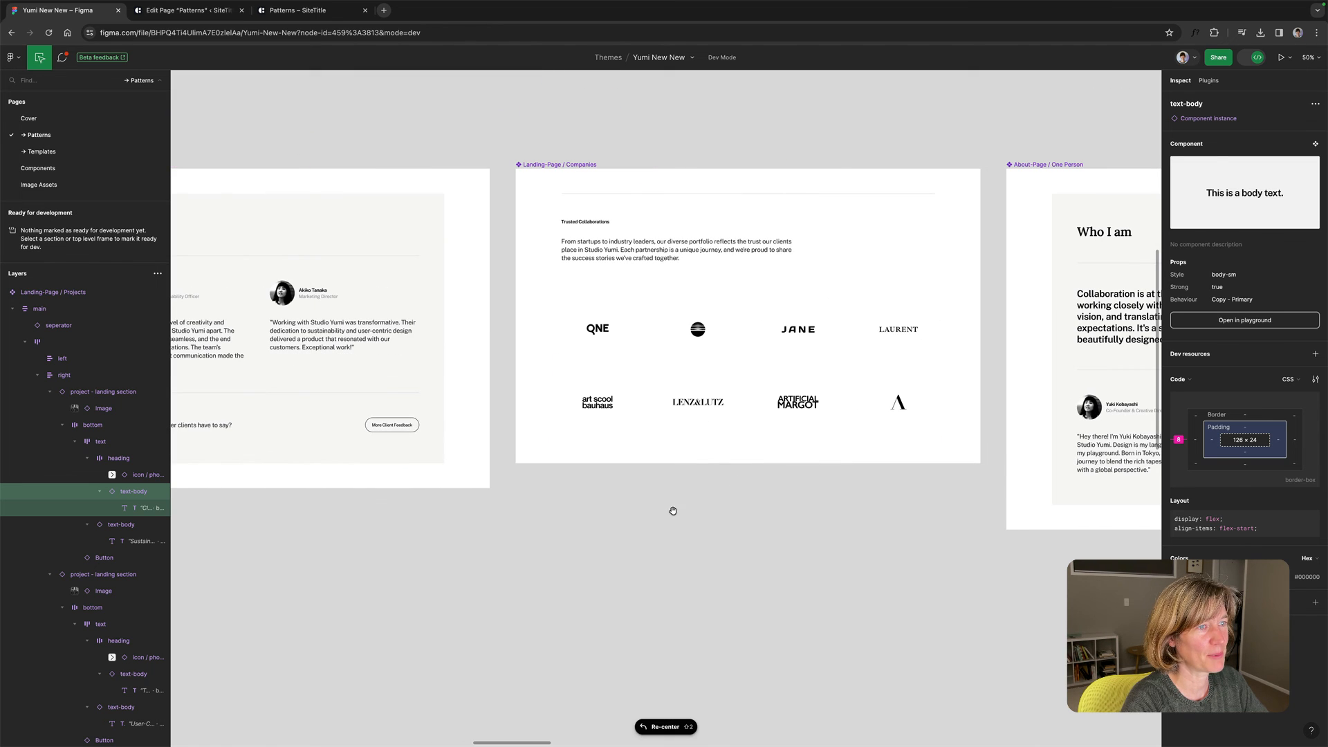
scroll(673, 511, "right", 7)
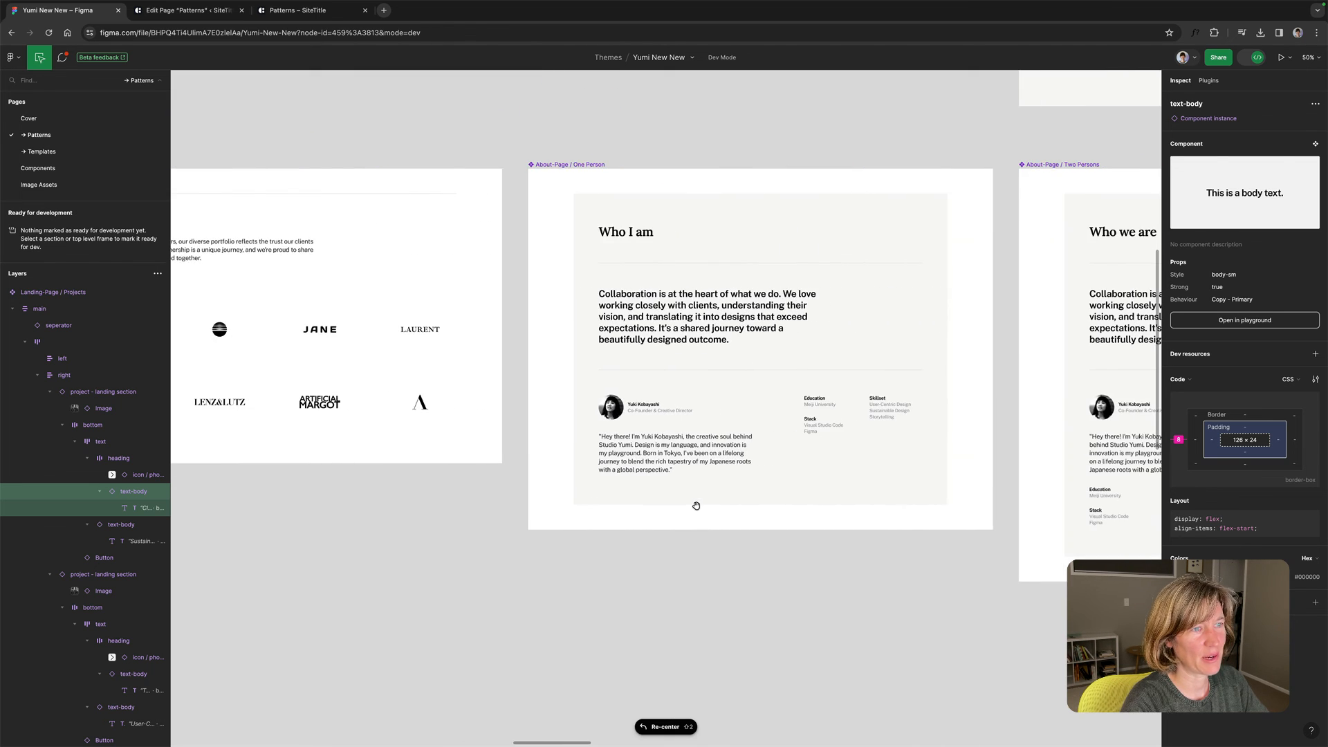
Return to the Landing-Page / Projects frame, clear the layer selection and examine the Landing-Page / Client-Feedback design beside it.
scroll(697, 506, "left", 15)
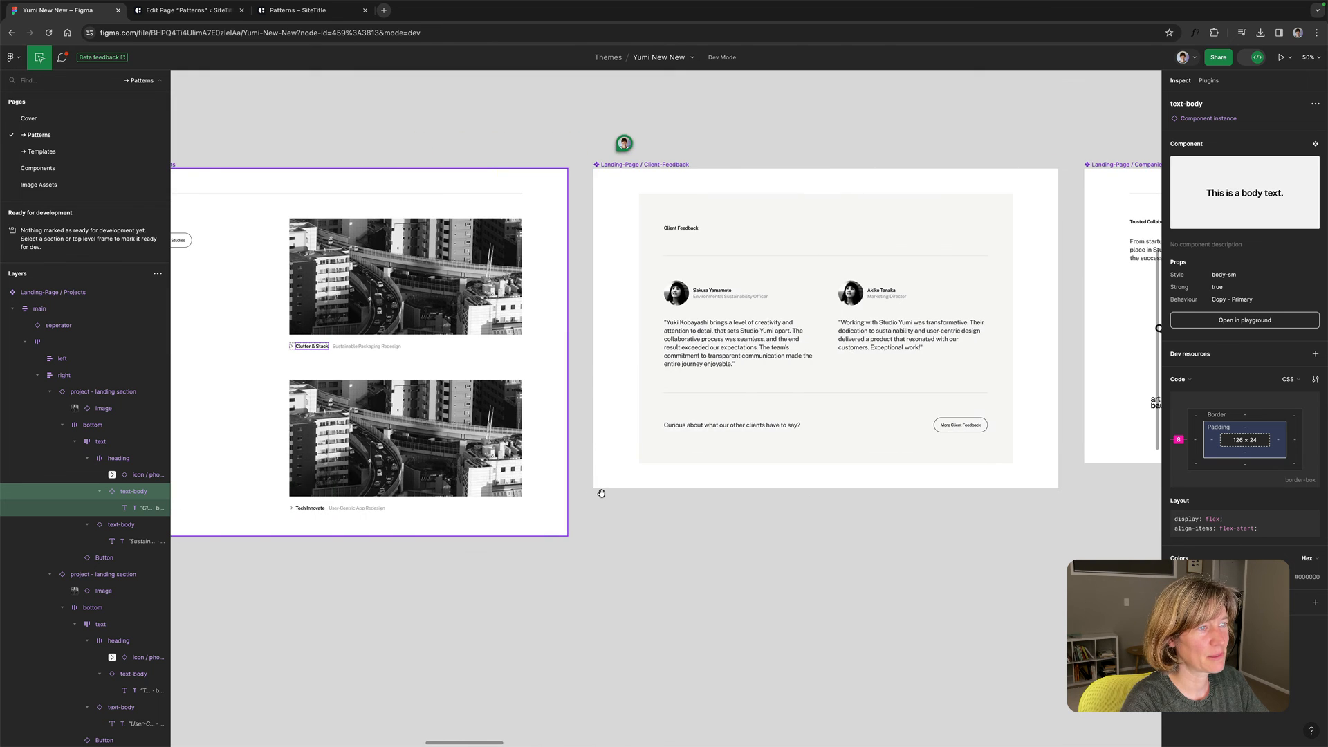
scroll(602, 492, "left", 4)
left_click(541, 116)
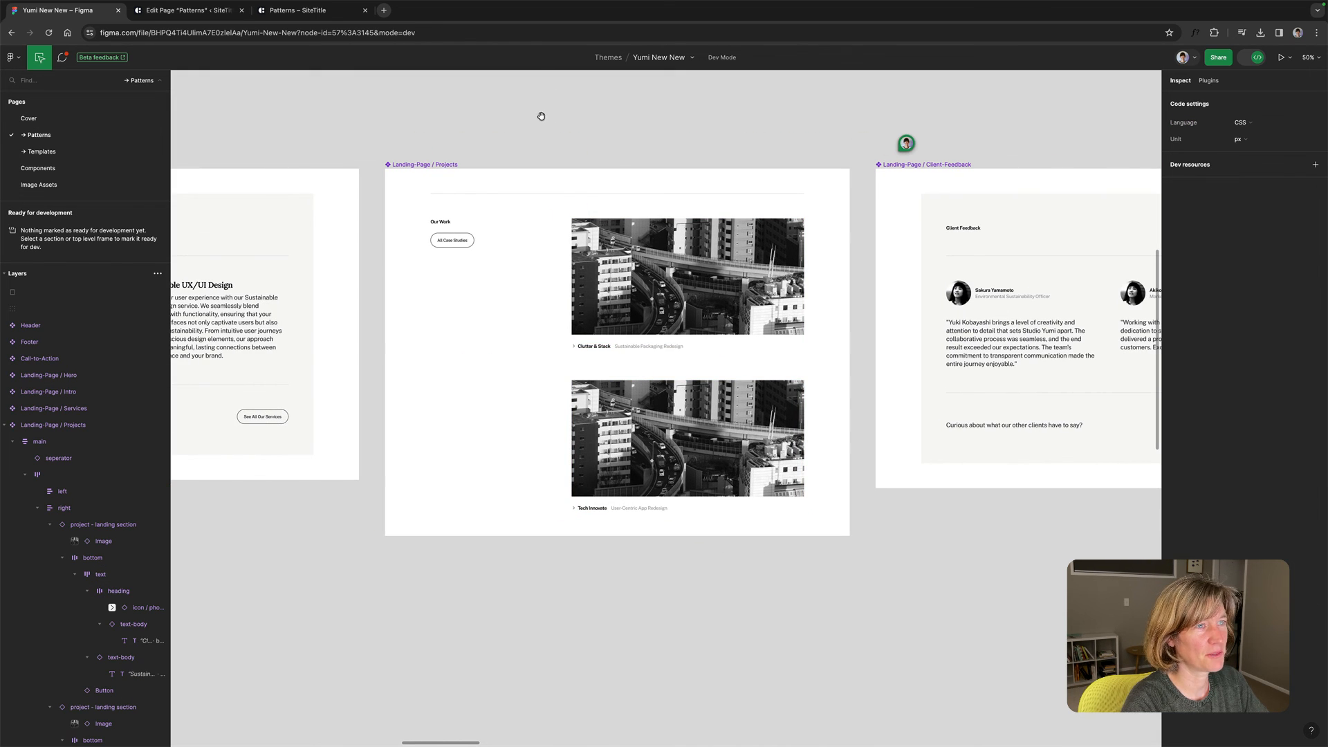
scroll(542, 119, "right", 5)
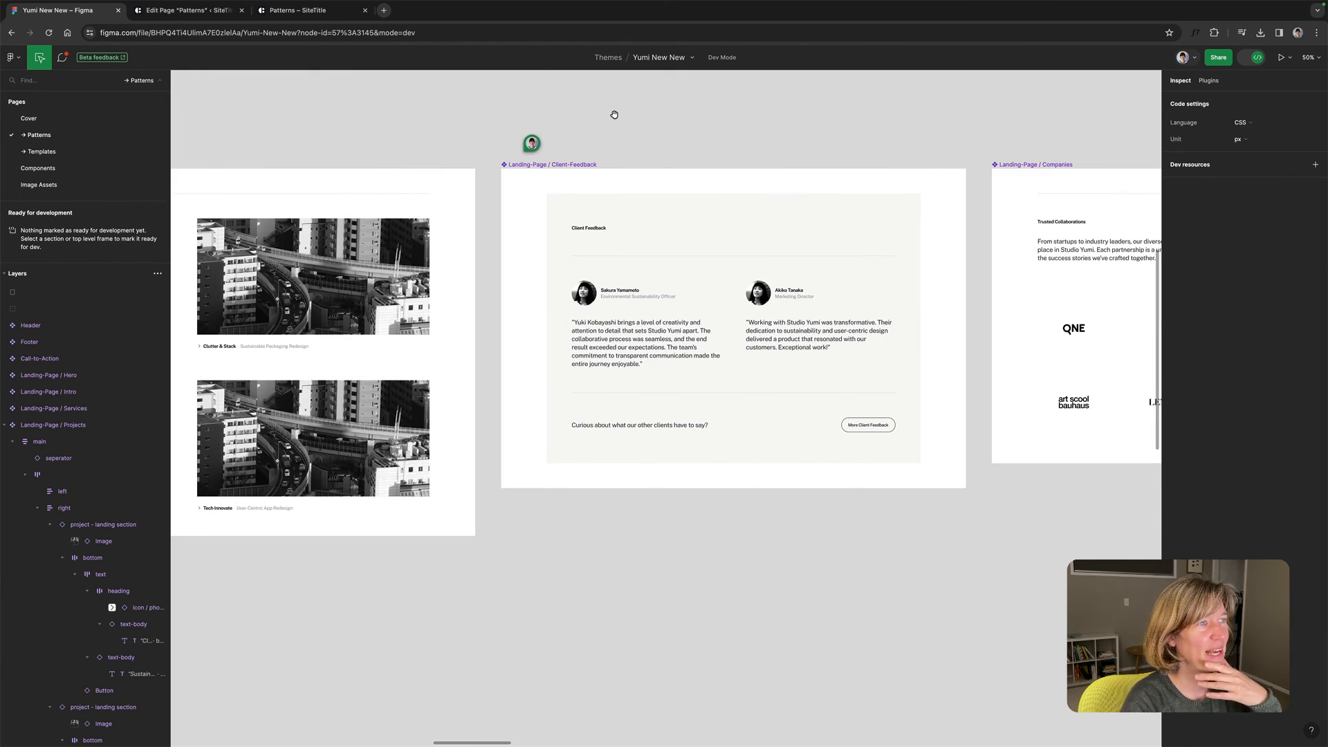